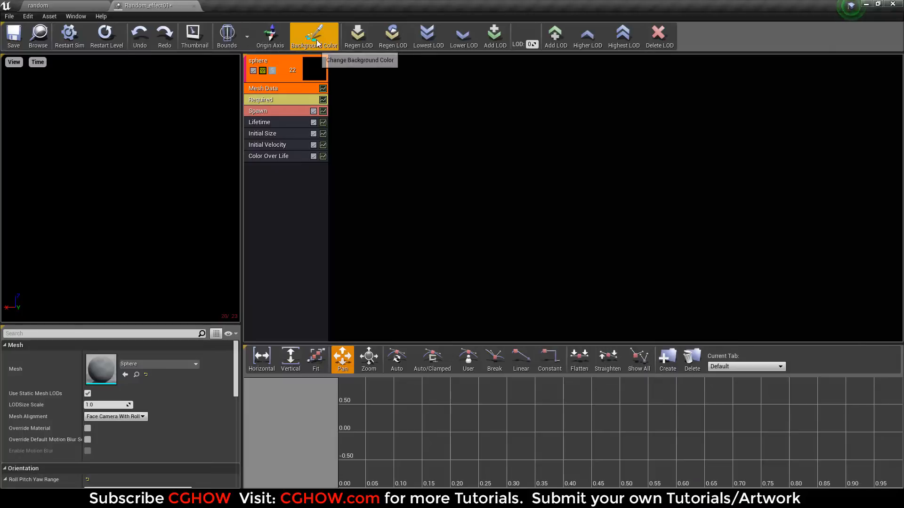
# Step: Change the particle preview's background to dark grey with a value of 0.135417
pyautogui.click(313, 34)
pyautogui.click(458, 153)
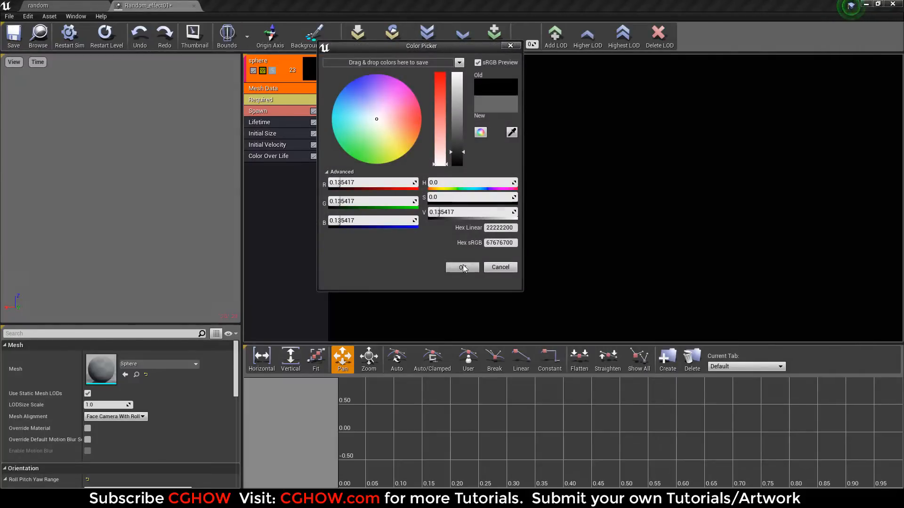
pyautogui.click(462, 267)
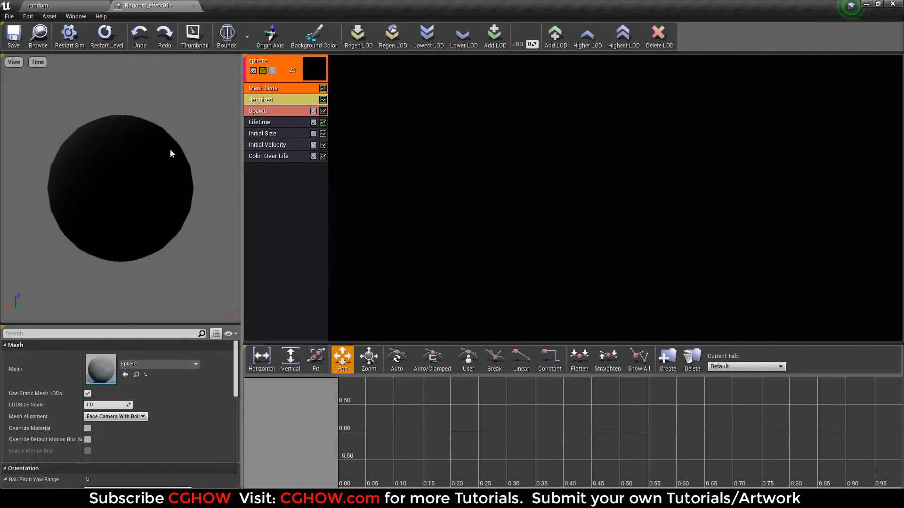
# Step: Set the sphere emitter's Initial Size to Distribution Vector Constant with locked axes XYZ and X at 0.2
pyautogui.click(269, 136)
pyautogui.click(127, 368)
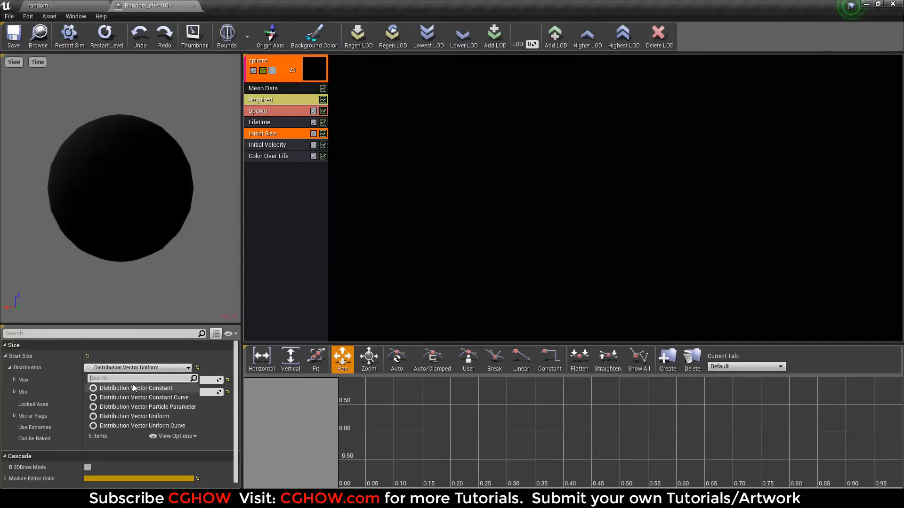
pyautogui.click(134, 388)
pyautogui.click(97, 393)
pyautogui.click(95, 423)
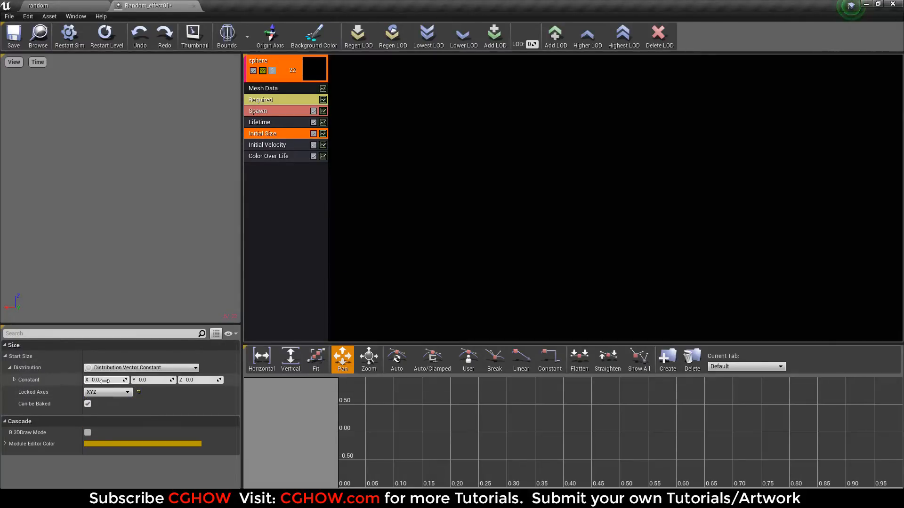
pyautogui.click(104, 381)
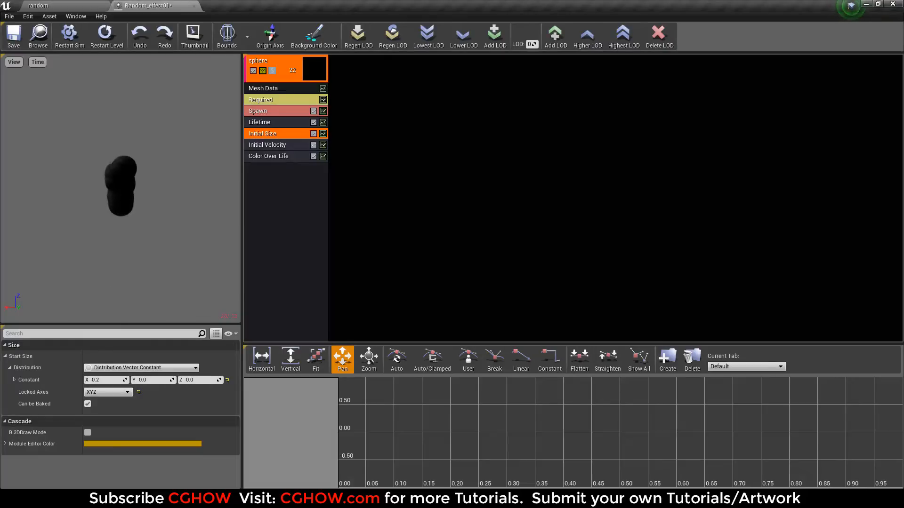
# Step: Undock the particle editor, place the Random_effect01 particle system on the level floor, and dock the editor again
pyautogui.moveTo(153, 9); pyautogui.dragTo(606, 303)
pyautogui.moveTo(211, 418); pyautogui.dragTo(472, 263)
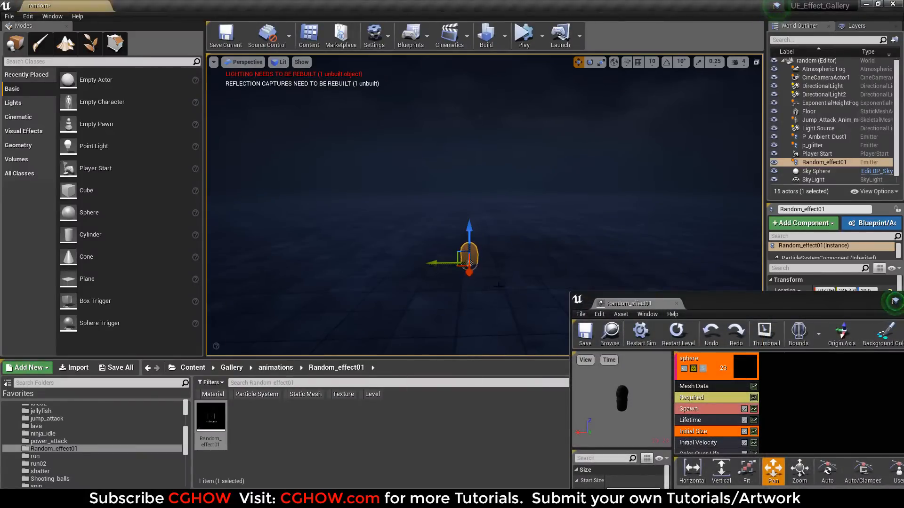
pyautogui.moveTo(696, 295); pyautogui.dragTo(405, 7)
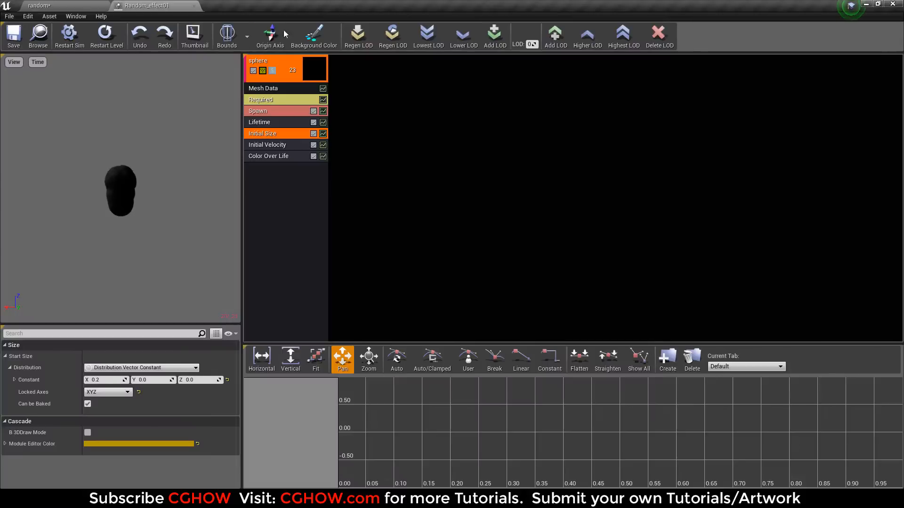
# Step: Set the Initial Size constant X to 1.0 and save the particle system
pyautogui.click(104, 380)
pyautogui.write('1')
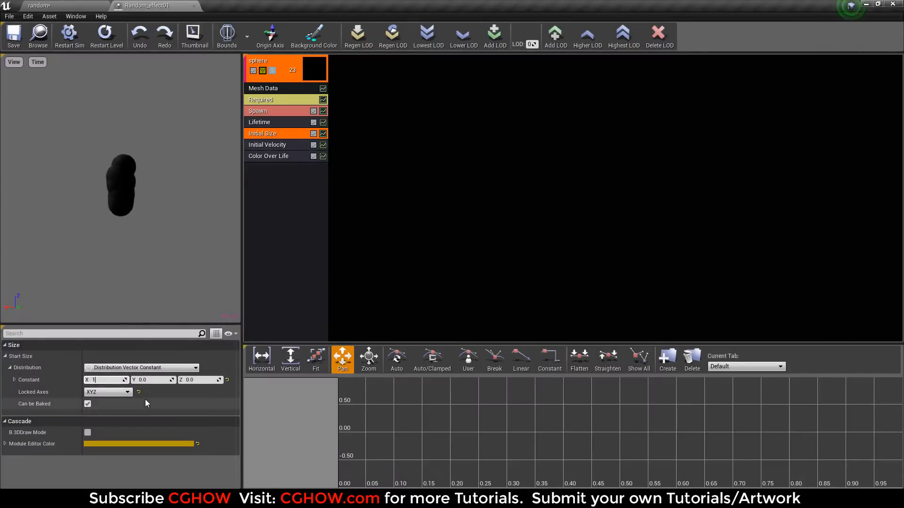
pyautogui.press('Return')
pyautogui.click(14, 35)
pyautogui.click(43, 5)
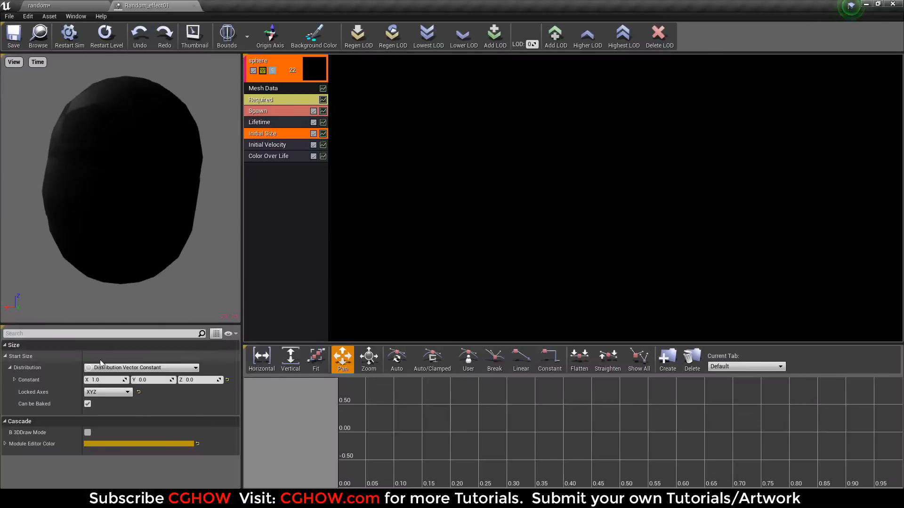
# Step: Set the Initial Size constant X to 2.0 and check the sphere's size in the level
pyautogui.click(47, 5)
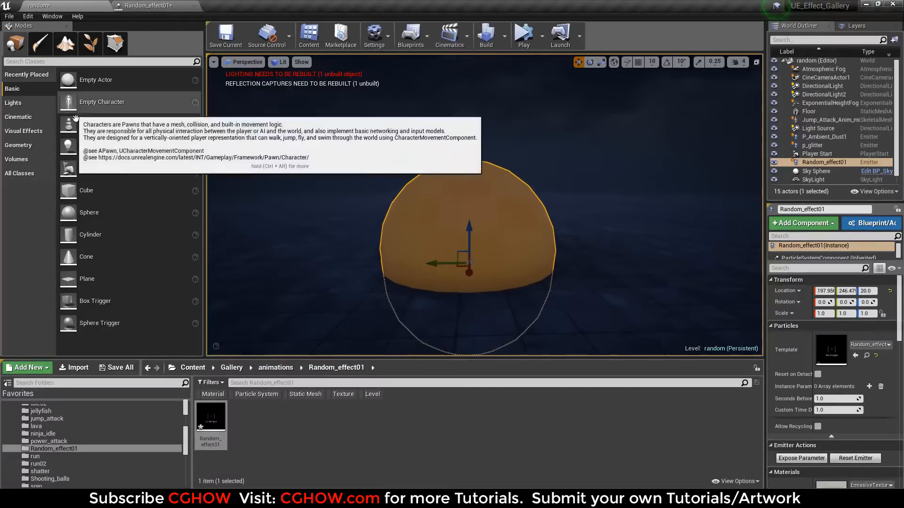
pyautogui.click(351, 216)
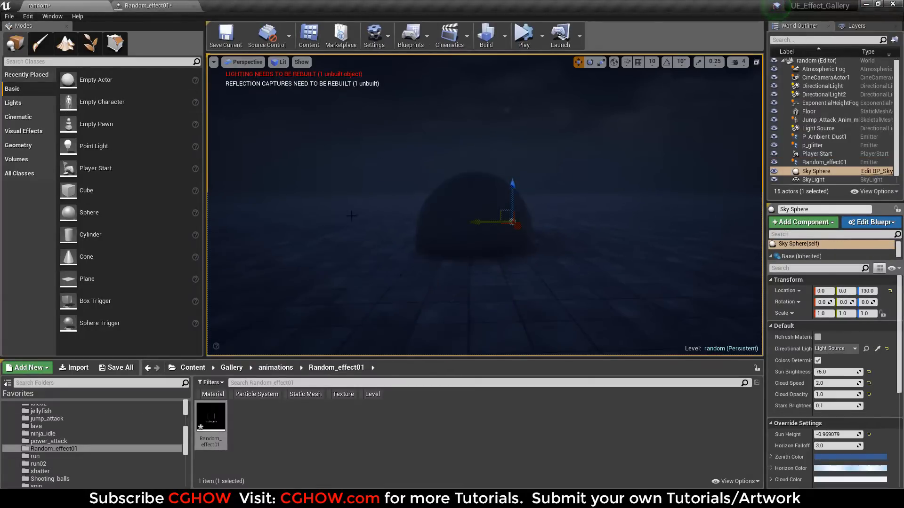
pyautogui.click(445, 216)
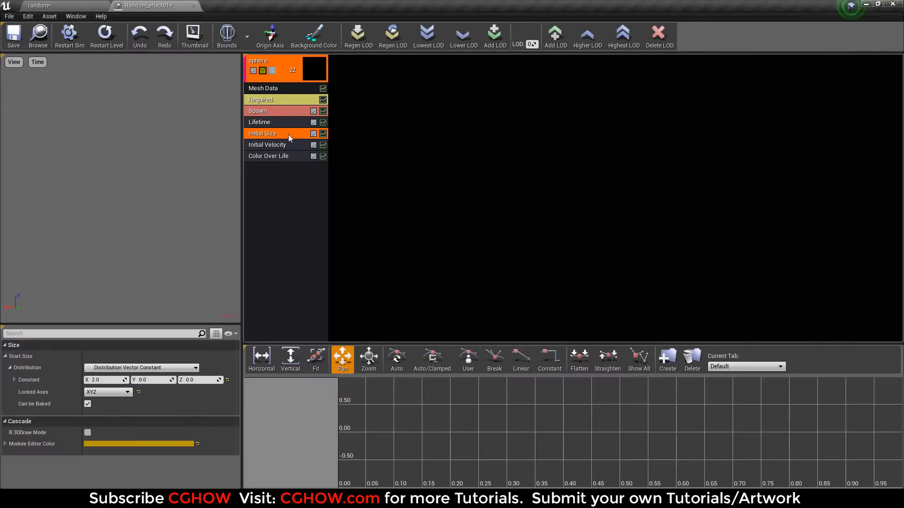
# Step: Set the constant Rate in the sphere emitter's Spawn module to 0.0
pyautogui.click(278, 149)
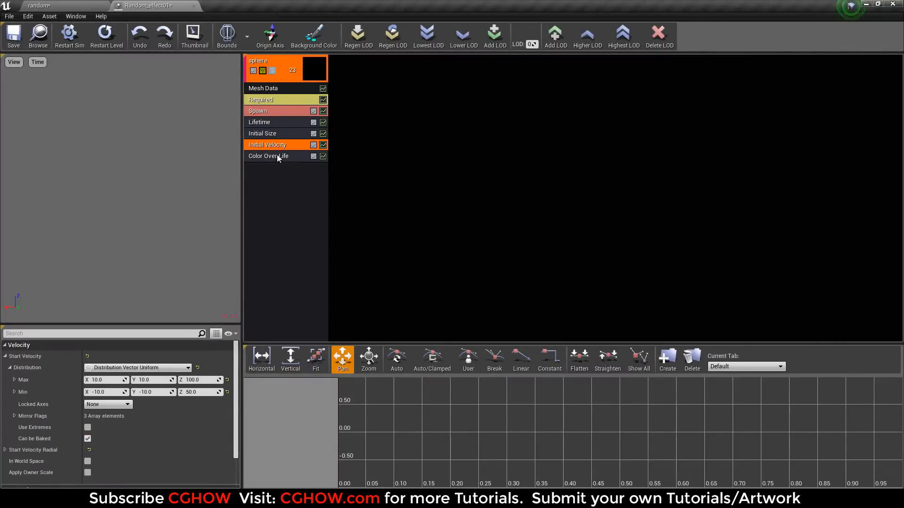
pyautogui.click(272, 114)
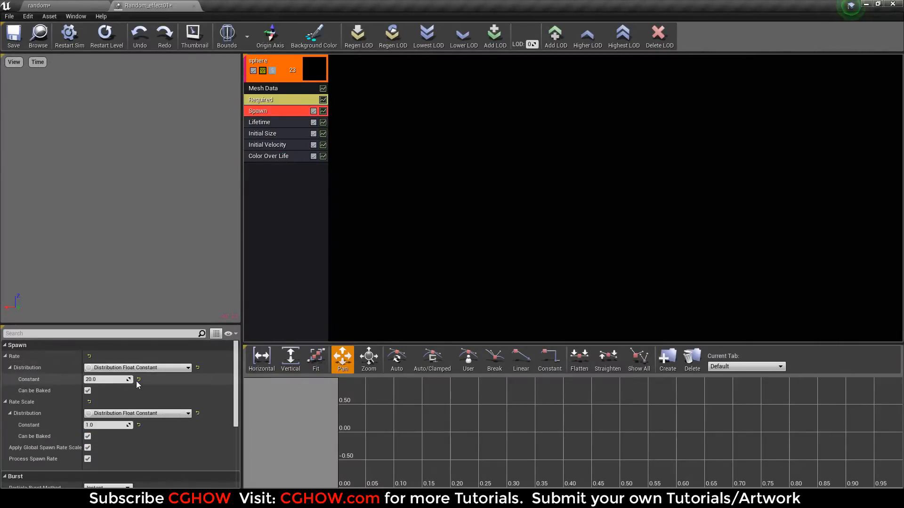
pyautogui.scroll(-1, 121, 401)
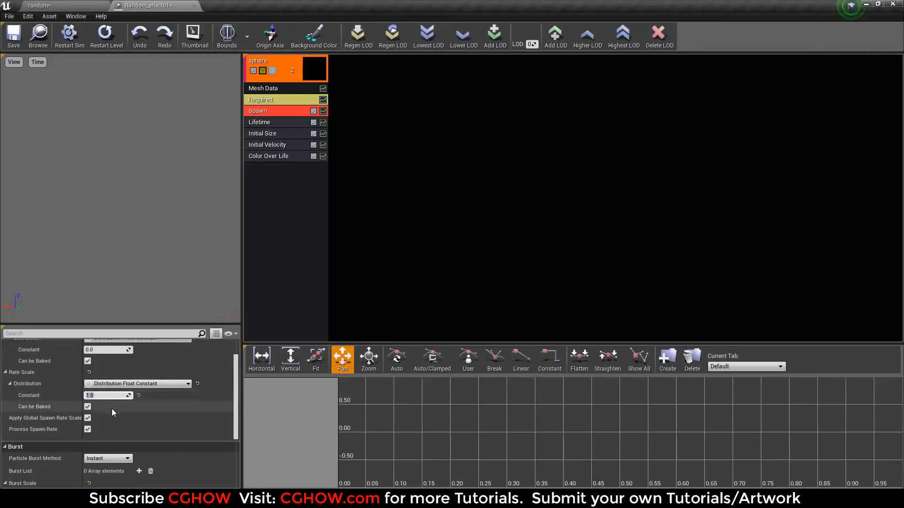
pyautogui.scroll(-3, 29, 427)
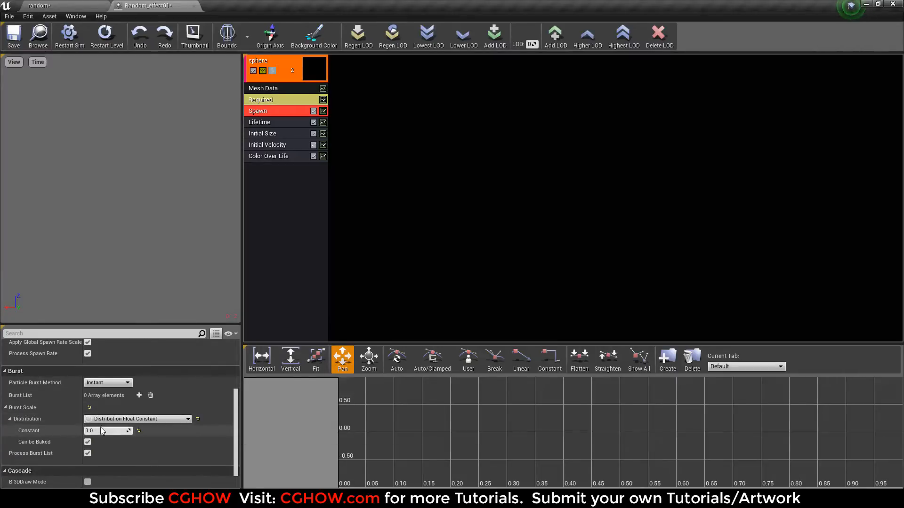
# Step: Add one Burst List entry with a Count of 1 in the Spawn module and save the particle system
pyautogui.click(139, 395)
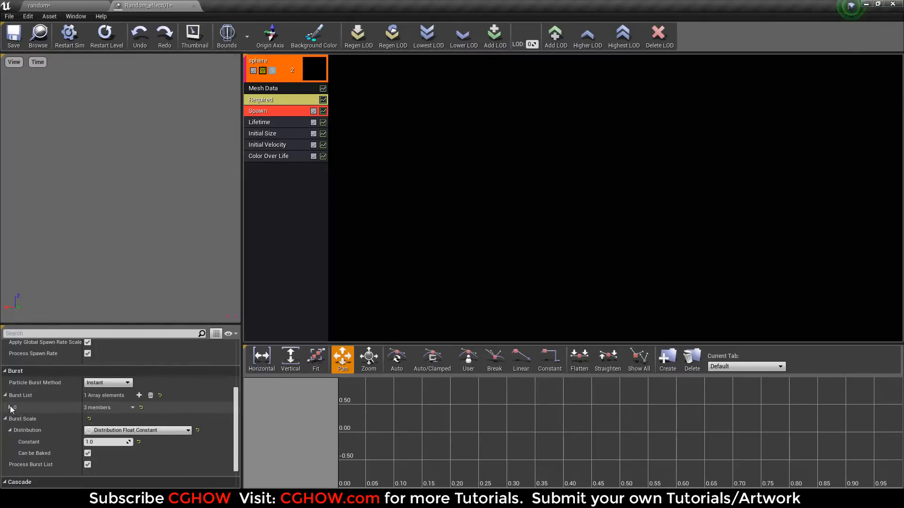
pyautogui.click(10, 407)
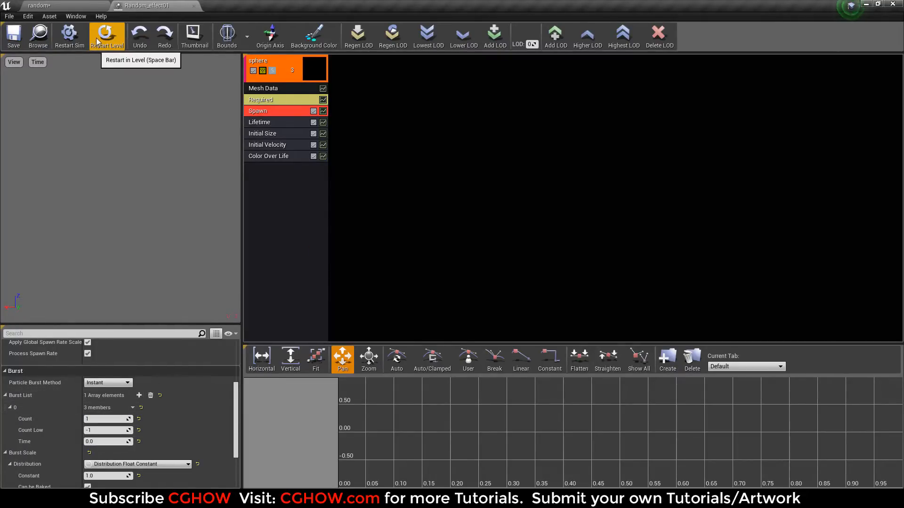
pyautogui.click(70, 7)
pyautogui.click(182, 8)
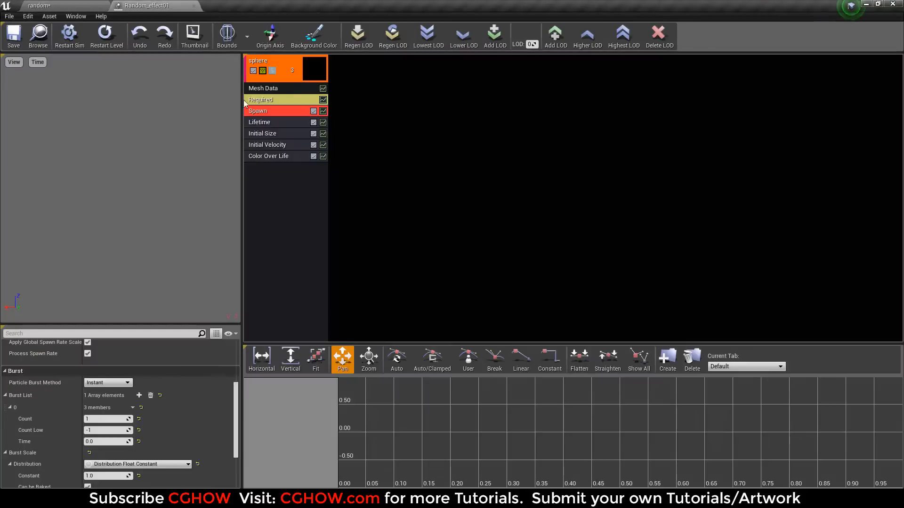
# Step: Delete the sphere emitter's Initial Velocity module and inspect the effect in the level
pyautogui.click(280, 145)
pyautogui.press('Delete')
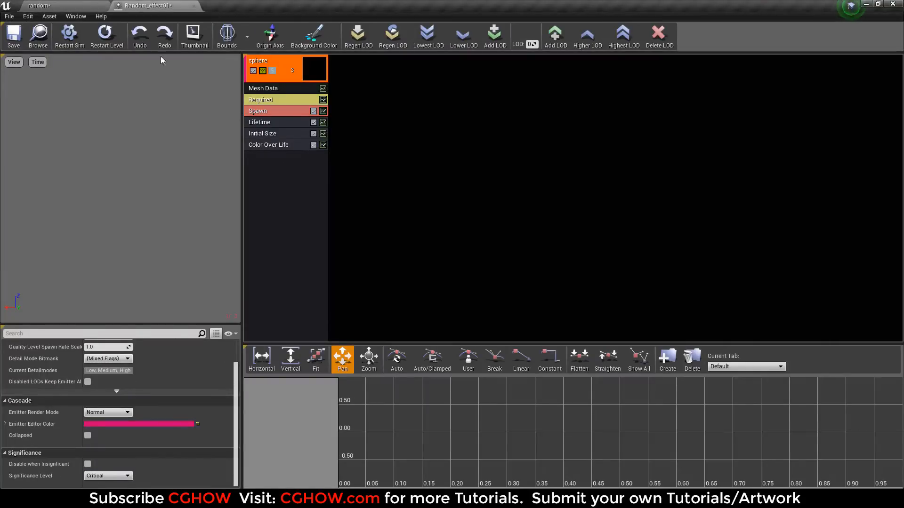
pyautogui.click(72, 5)
pyautogui.click(484, 233)
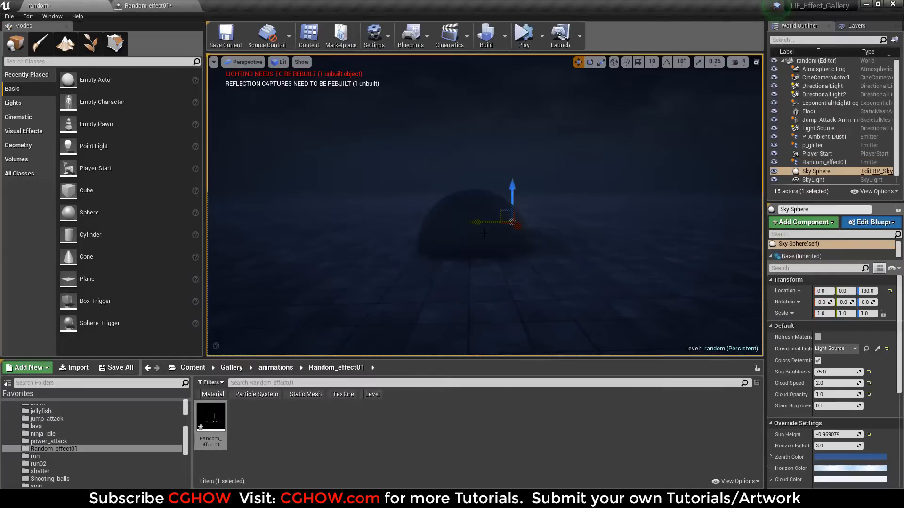
pyautogui.click(513, 222)
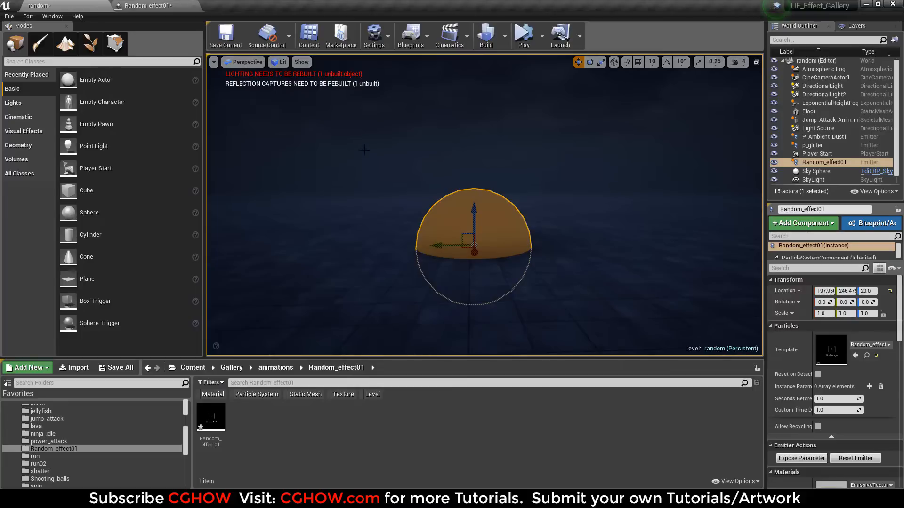
pyautogui.click(401, 211)
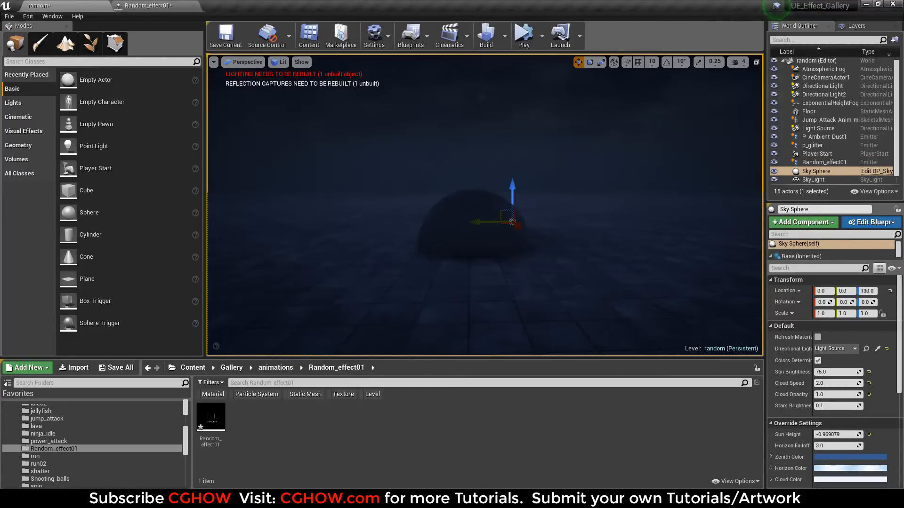
pyautogui.click(511, 222)
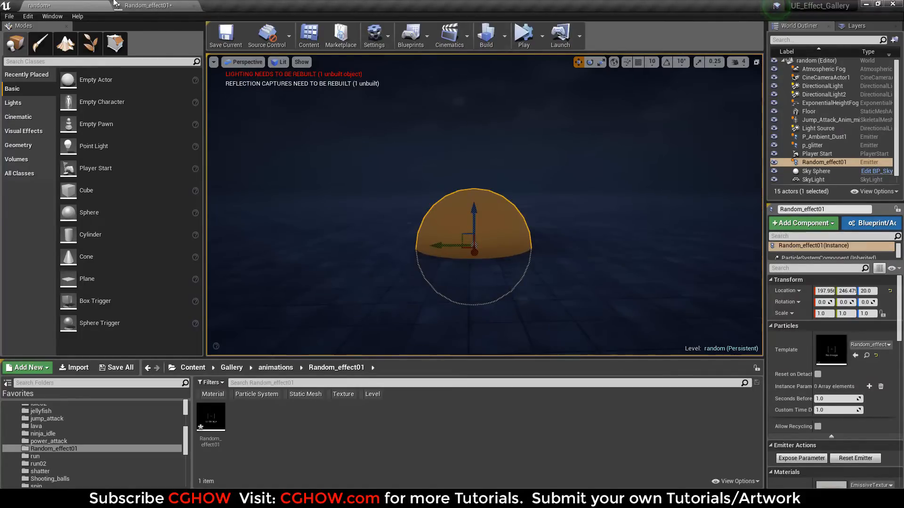
# Step: Enable Override Material in the sphere emitter's Mesh Data module and save the particle system
pyautogui.click(138, 5)
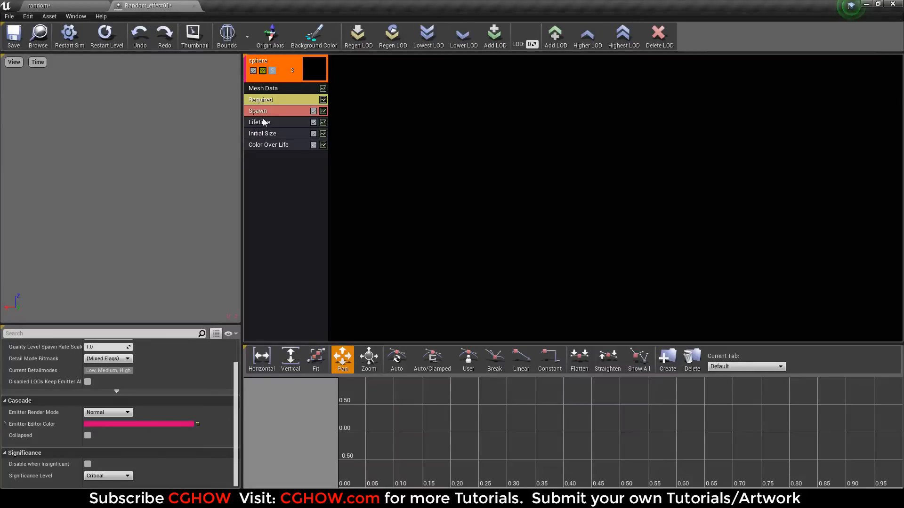
pyautogui.click(262, 102)
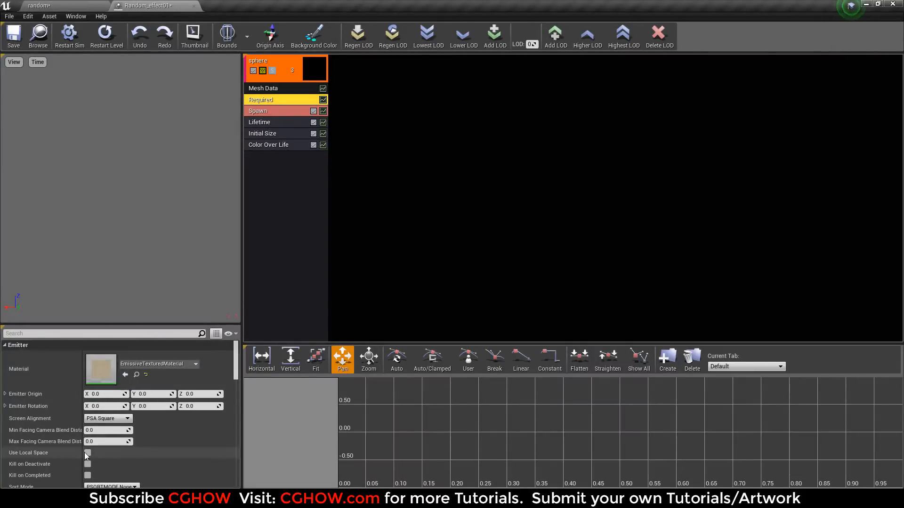
pyautogui.click(264, 90)
pyautogui.click(87, 428)
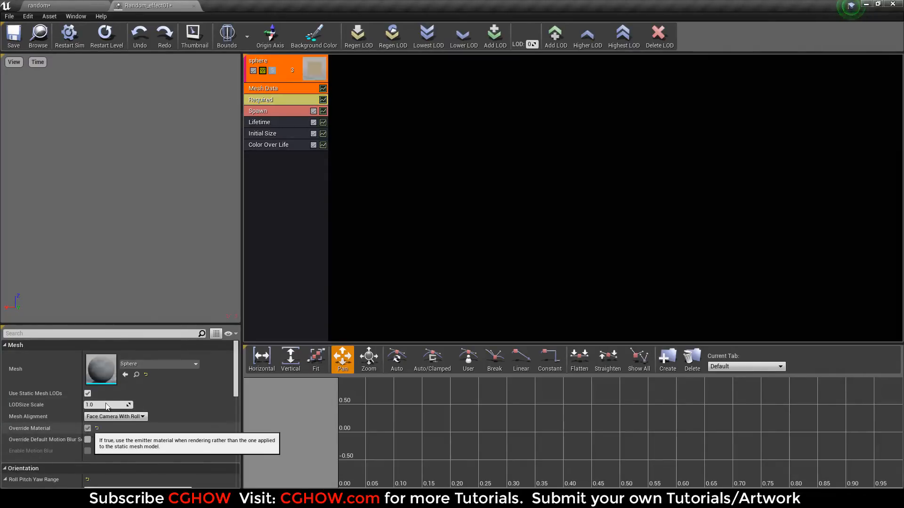
pyautogui.click(14, 38)
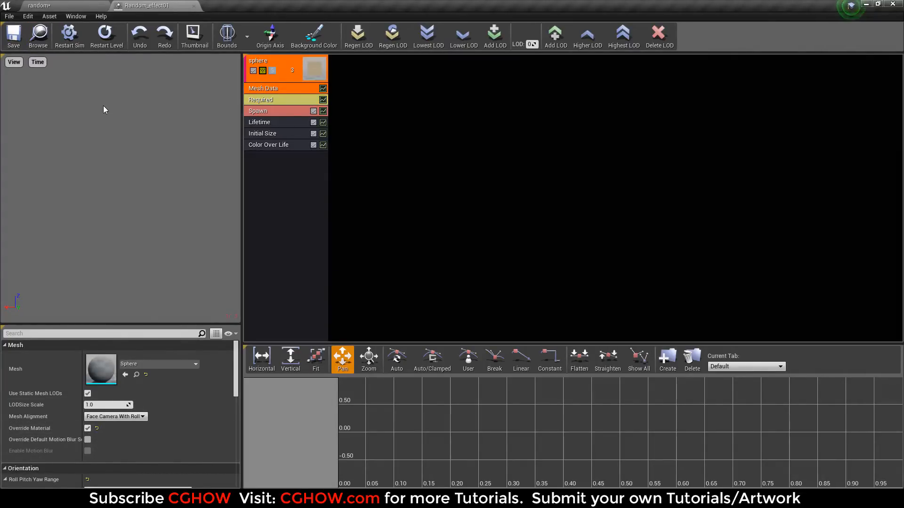
# Step: Create a material named m_sphere in the Random_effect01 folder and open it for editing
pyautogui.click(96, 5)
pyautogui.rightClick(249, 438)
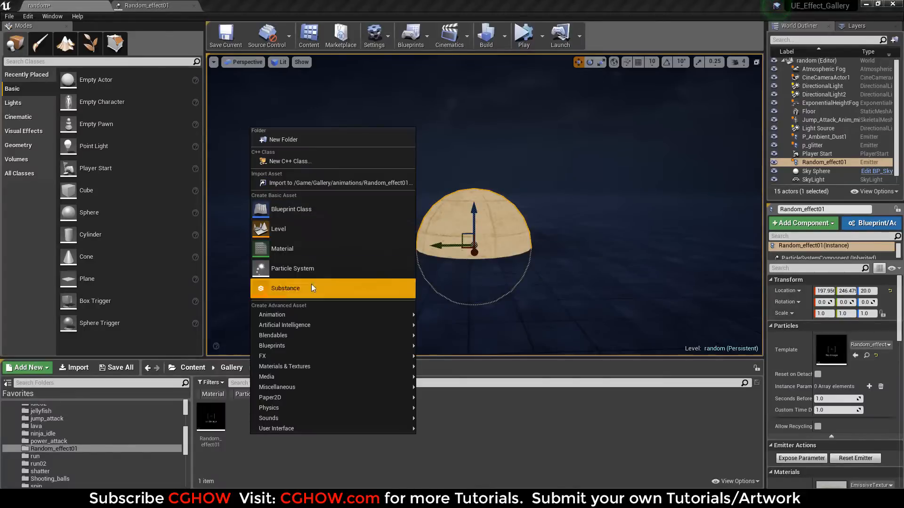
pyautogui.click(397, 250)
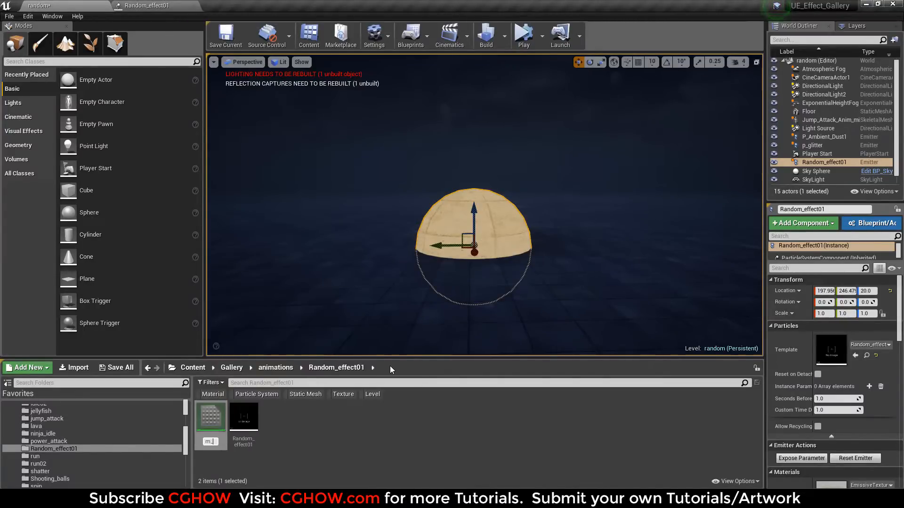
pyautogui.press('Return')
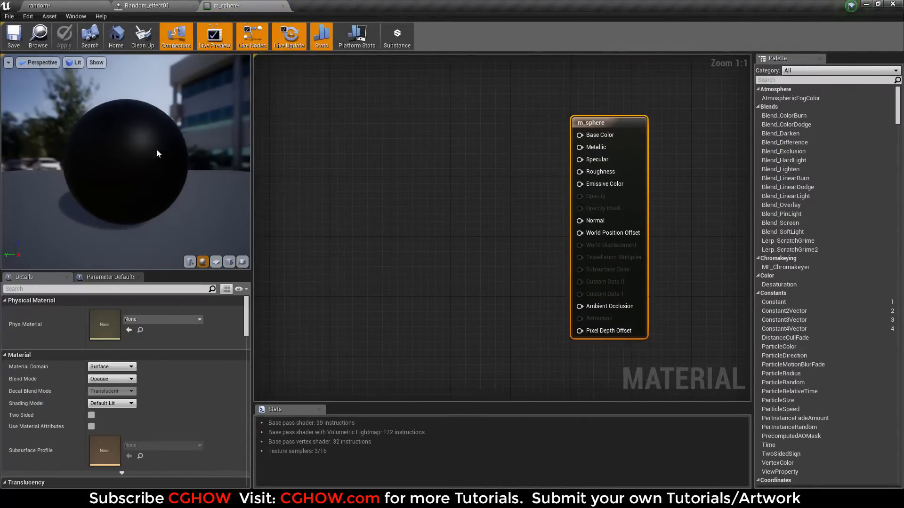
# Step: Browse the Gallery folder's textures for "aura" and add T_aura01 to the m_sphere graph as a Texture Sample
pyautogui.click(39, 5)
pyautogui.scroll(10, 72, 426)
pyautogui.click(72, 425)
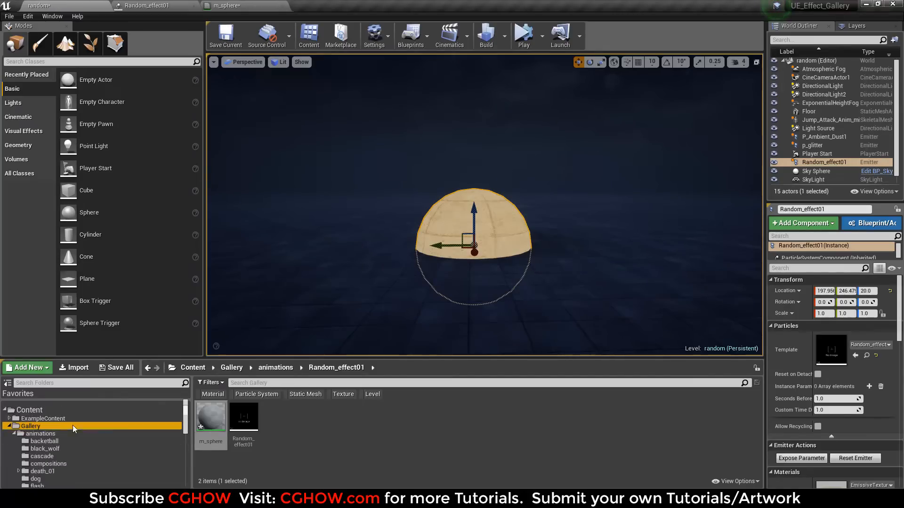
pyautogui.click(344, 400)
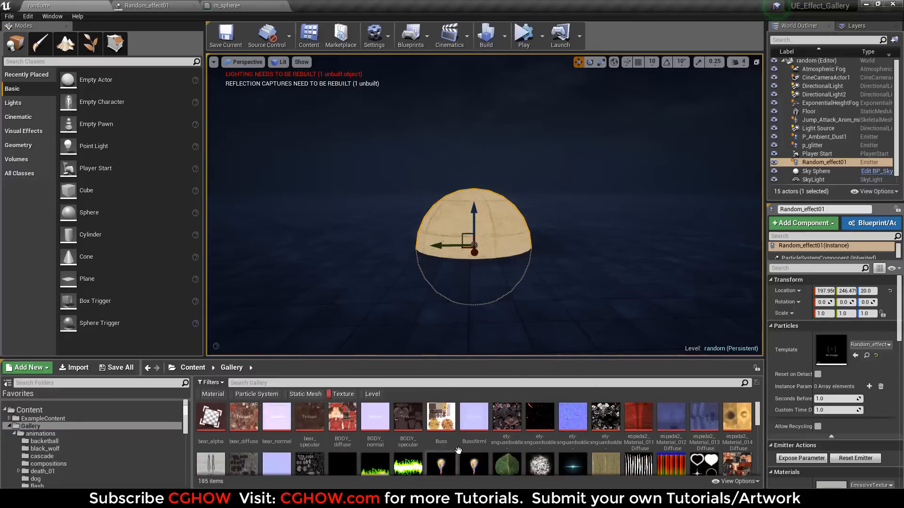
pyautogui.scroll(-1, 590, 460)
pyautogui.scroll(-3, 590, 461)
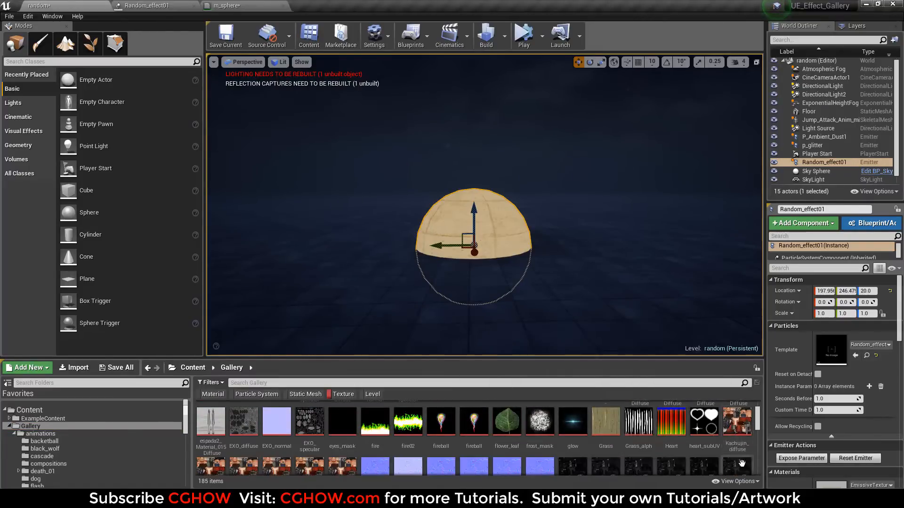
pyautogui.scroll(-6, 676, 440)
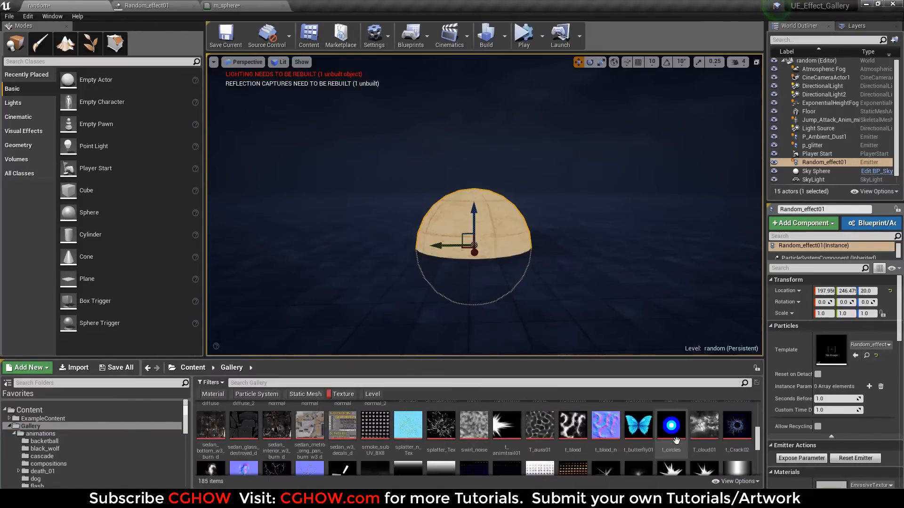
pyautogui.scroll(1, 676, 440)
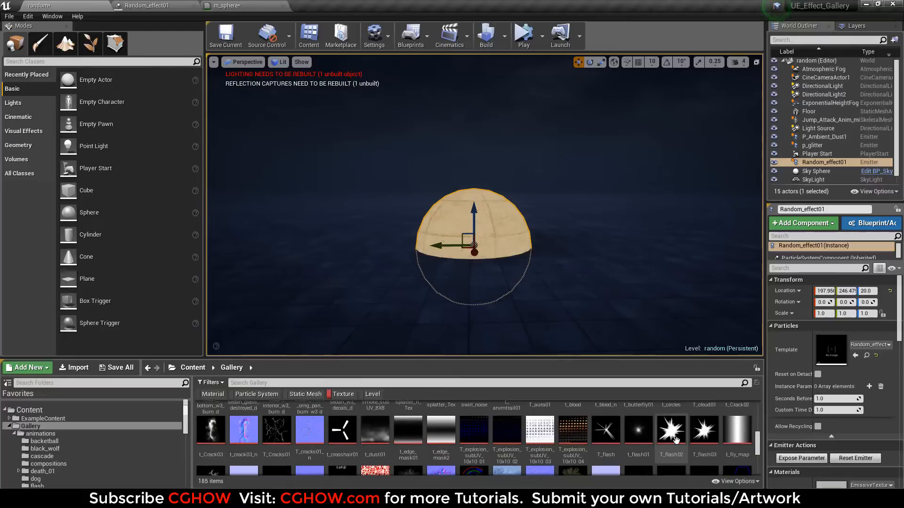
pyautogui.scroll(6, 676, 440)
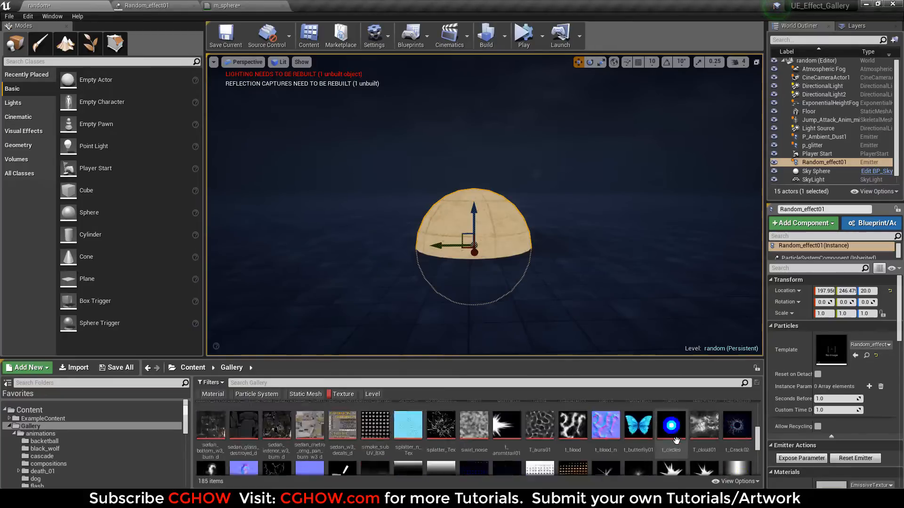
pyautogui.scroll(-6, 676, 440)
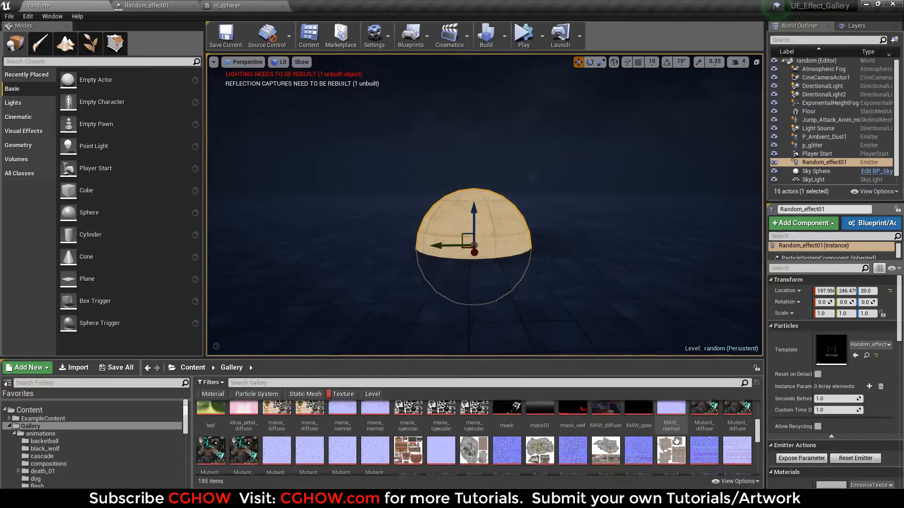
pyautogui.scroll(-4, 676, 440)
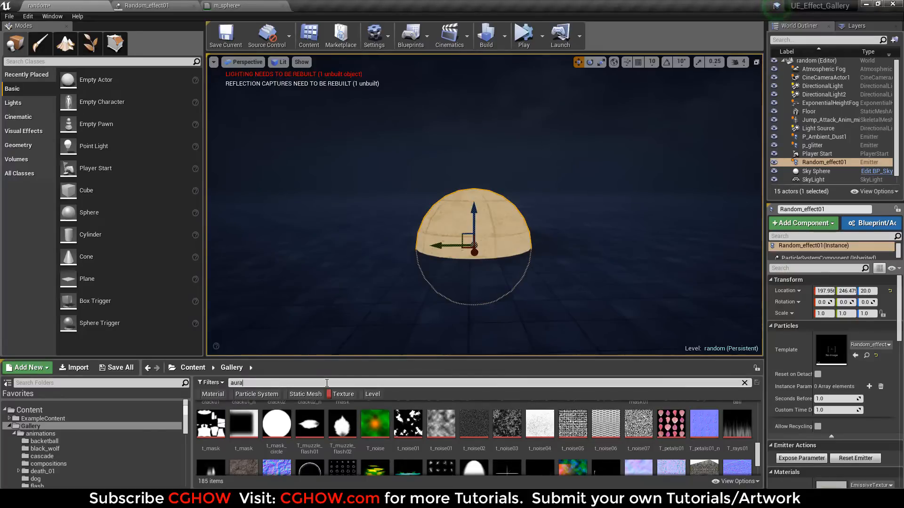
pyautogui.moveTo(212, 417); pyautogui.dragTo(286, 204)
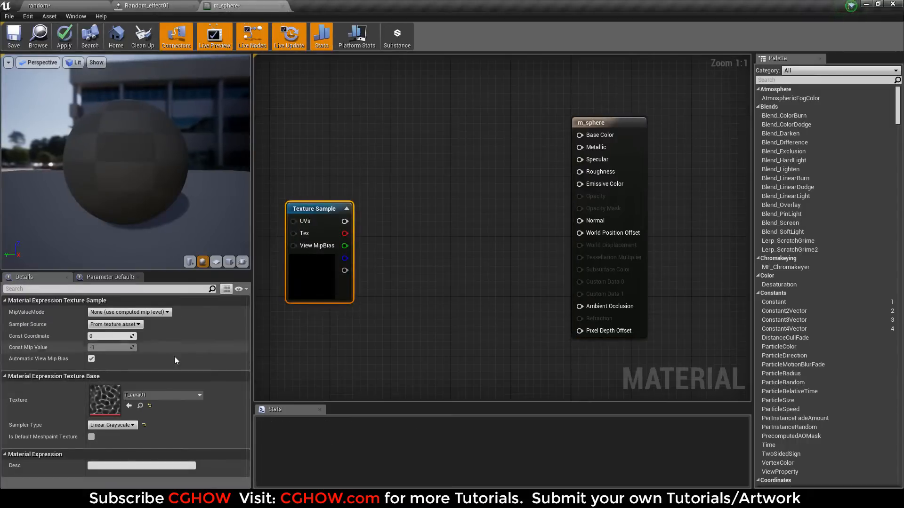
# Step: Inspect the T_aura01 texture and connect the Texture Sample's red output to m_sphere's Emissive Color
pyautogui.doubleClick(105, 409)
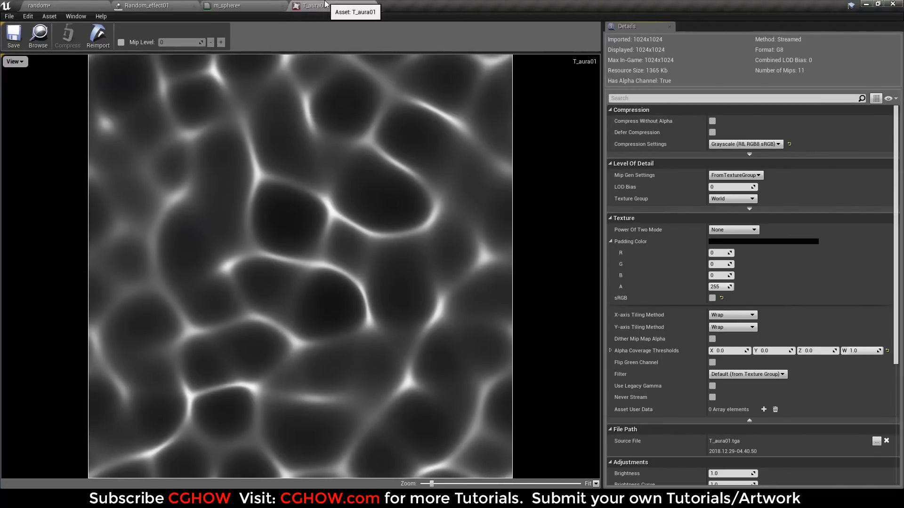
pyautogui.middleClick(325, 4)
pyautogui.moveTo(290, 270); pyautogui.dragTo(310, 222)
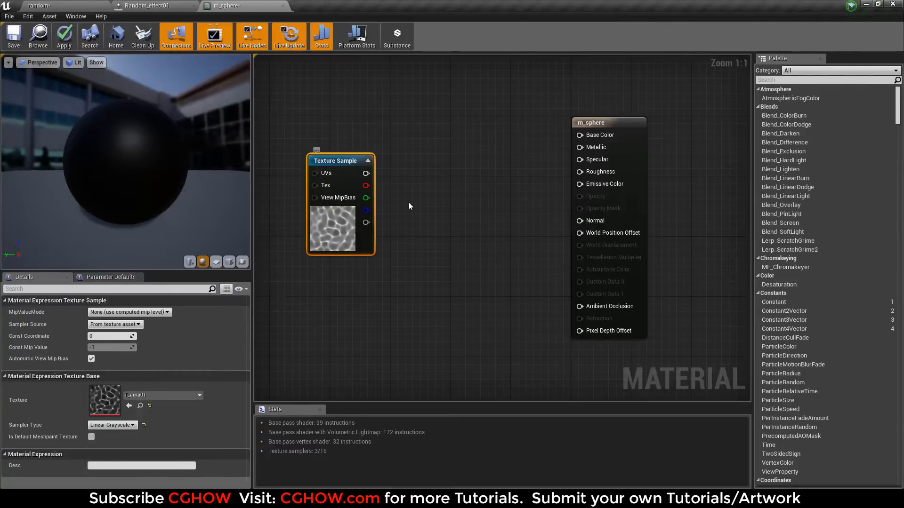
pyautogui.moveTo(366, 185); pyautogui.dragTo(596, 183)
pyautogui.moveTo(185, 147); pyautogui.dragTo(113, 134)
# Step: Make the m_sphere material Two Sided and set its Shading Model to Unlit
pyautogui.click(584, 126)
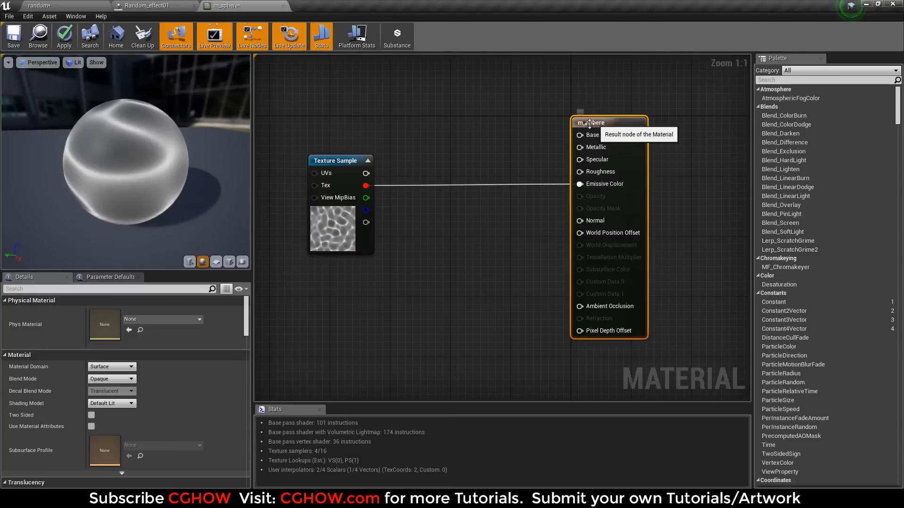
pyautogui.click(91, 417)
pyautogui.click(109, 404)
pyautogui.click(107, 411)
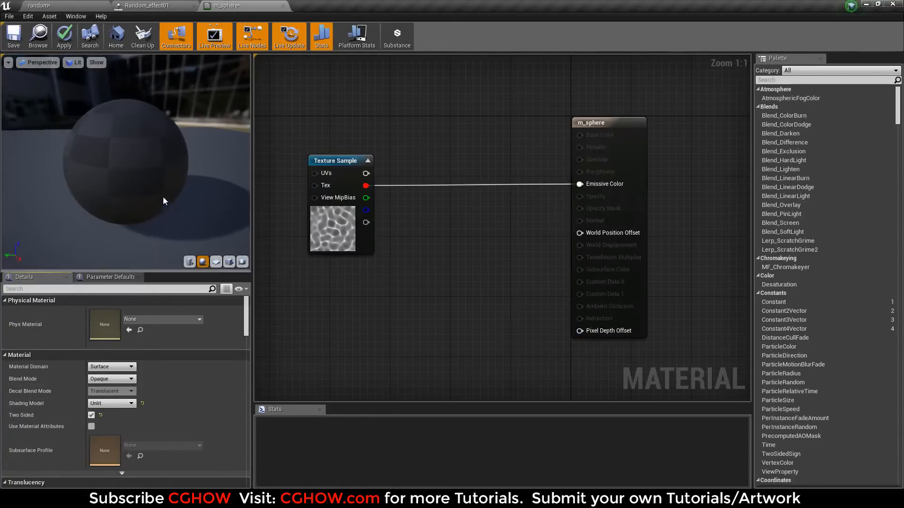
# Step: Feed a TexCoord node into the Texture Sample's UVs and set its UTiling and VTiling to 2
pyautogui.moveTo(290, 270); pyautogui.dragTo(438, 267, button='right')
pyautogui.moveTo(155, 159); pyautogui.dragTo(174, 169)
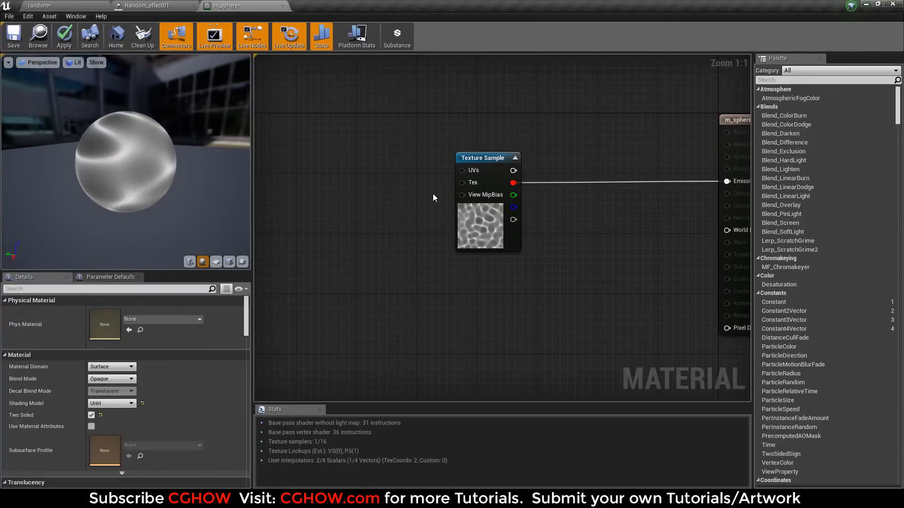
pyautogui.click(372, 158)
pyautogui.moveTo(417, 176); pyautogui.dragTo(465, 173)
pyautogui.click(109, 323)
pyautogui.write('2')
pyautogui.click(109, 334)
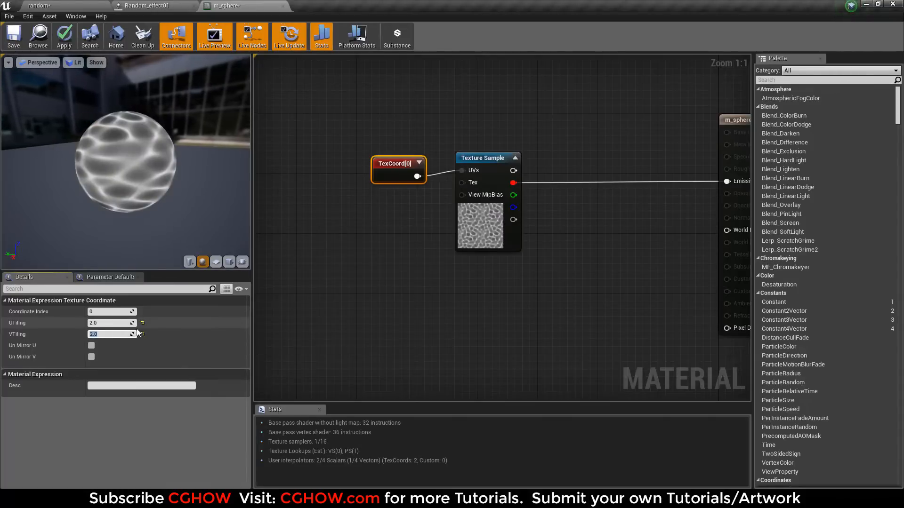
pyautogui.press('Return')
pyautogui.moveTo(121, 174); pyautogui.dragTo(121, 141)
# Step: Insert a Panner node between the TexCoord node and the Texture Sample's UVs
pyautogui.moveTo(384, 174); pyautogui.dragTo(232, 188)
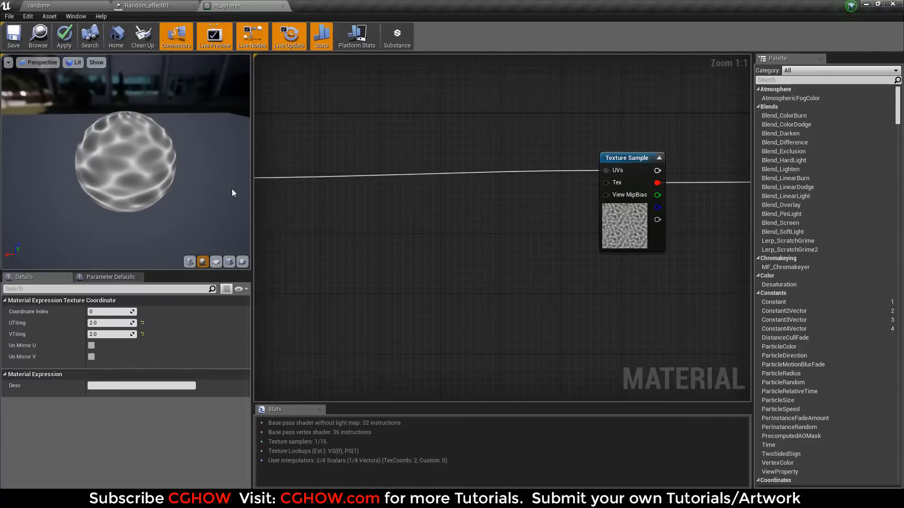
pyautogui.press('p')
pyautogui.click(462, 185)
pyautogui.moveTo(334, 217); pyautogui.dragTo(445, 239, button='right')
pyautogui.moveTo(310, 191); pyautogui.dragTo(474, 193)
pyautogui.moveTo(527, 224); pyautogui.dragTo(413, 227, button='right')
pyautogui.moveTo(382, 203); pyautogui.dragTo(602, 196)
pyautogui.moveTo(507, 249); pyautogui.dragTo(506, 222)
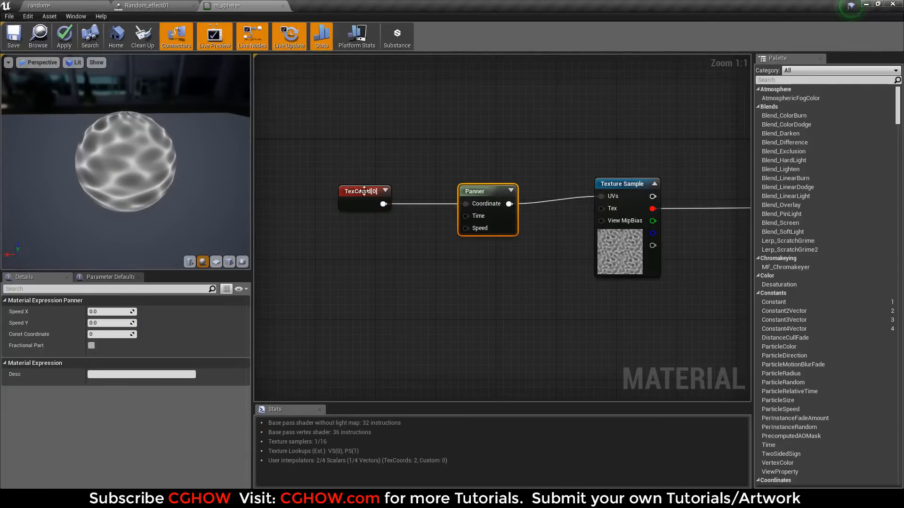
# Step: Try a Speed X of 0.5 on the Panner and reset it to 0
pyautogui.click(114, 313)
pyautogui.write('.5')
pyautogui.press('Return')
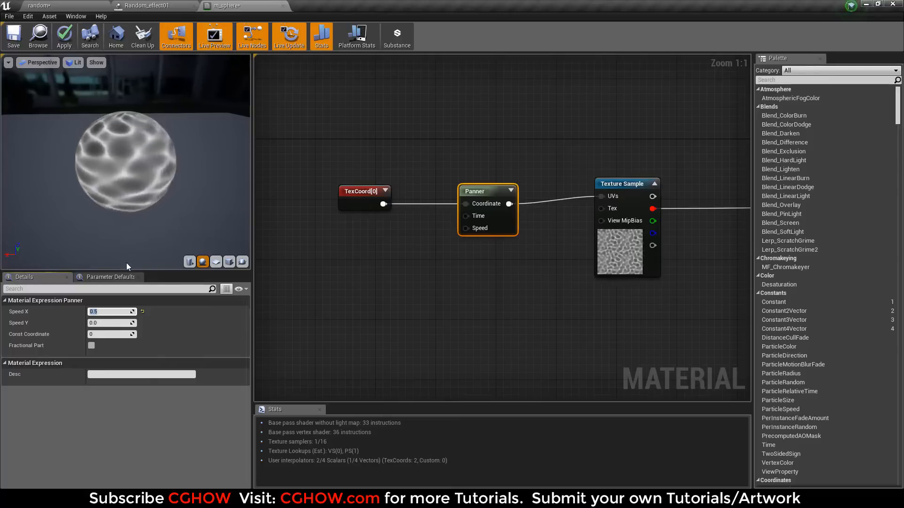
pyautogui.click(124, 312)
pyautogui.write('0')
# Step: Set the Panner's Speed Y to 0.2 and check the motion on the preview sphere
pyautogui.click(118, 324)
pyautogui.write('.2')
pyautogui.press('Return')
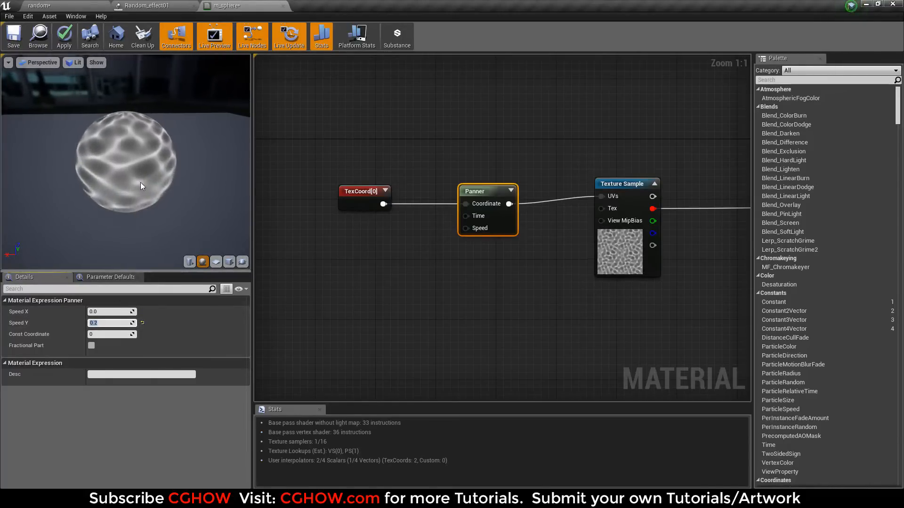
pyautogui.moveTo(140, 182); pyautogui.dragTo(126, 205)
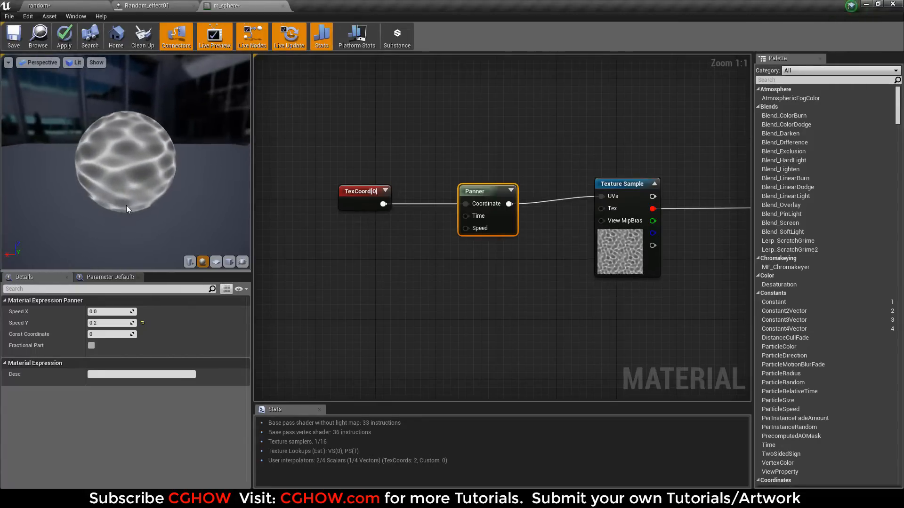
pyautogui.moveTo(136, 209); pyautogui.dragTo(126, 197, button='middle')
pyautogui.moveTo(125, 196); pyautogui.dragTo(158, 214)
# Step: Add a second TexCoord node below the first chain and connect it to a new ComponentMask node
pyautogui.moveTo(531, 323); pyautogui.dragTo(417, 303, button='right')
pyautogui.scroll(-1, 406, 309)
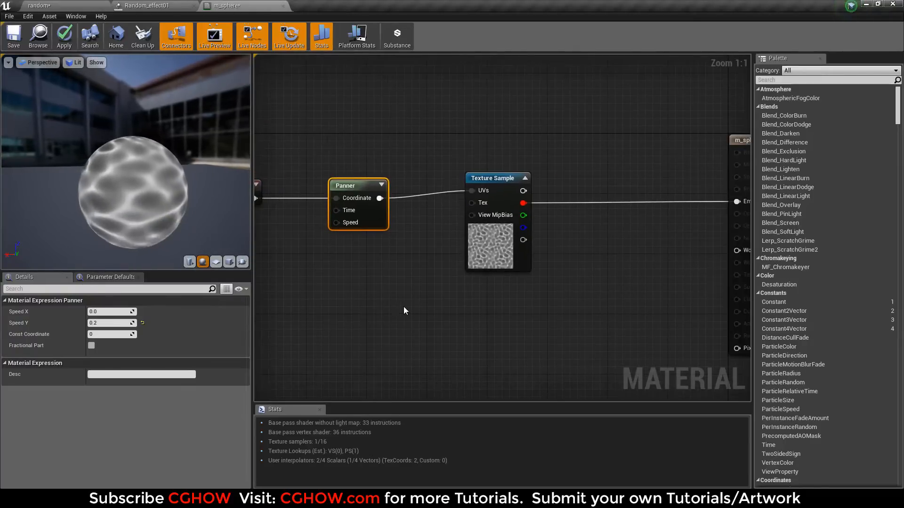
pyautogui.moveTo(334, 290); pyautogui.dragTo(361, 262, button='right')
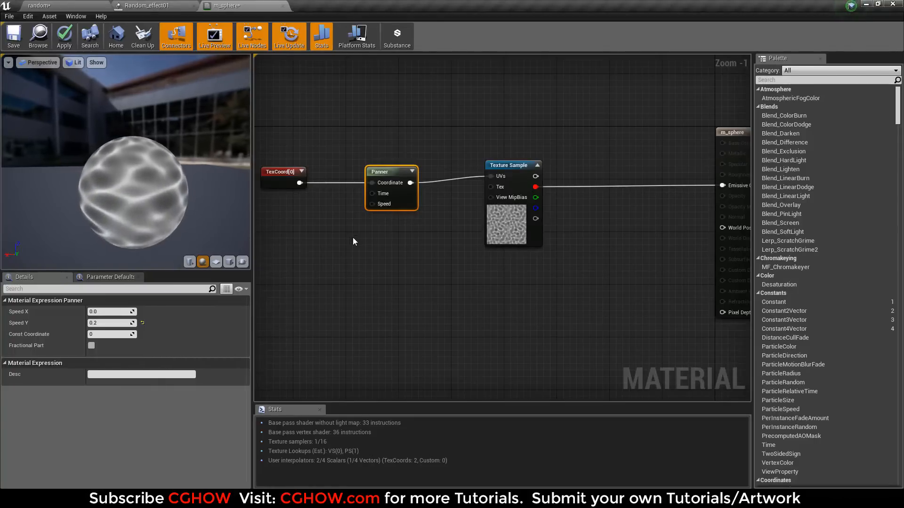
pyautogui.moveTo(376, 244); pyautogui.dragTo(431, 226, button='right')
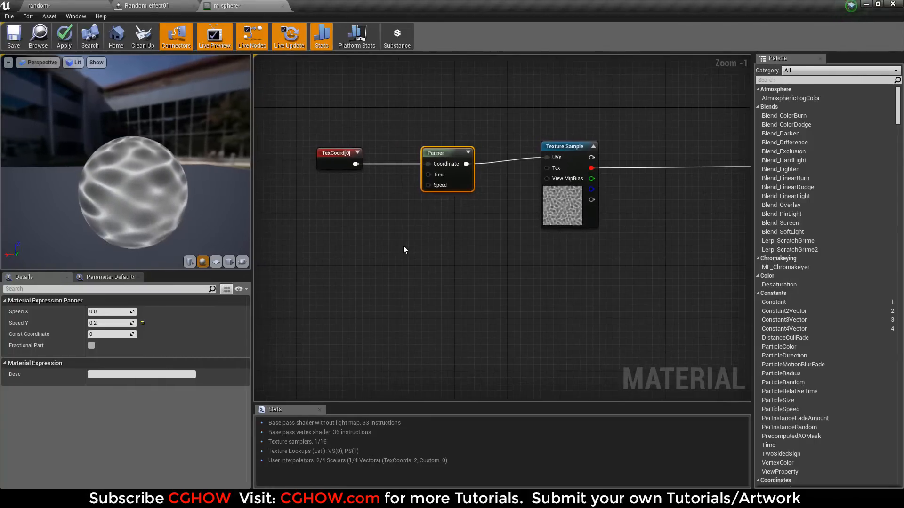
pyautogui.click(313, 243)
pyautogui.moveTo(322, 256); pyautogui.dragTo(294, 261)
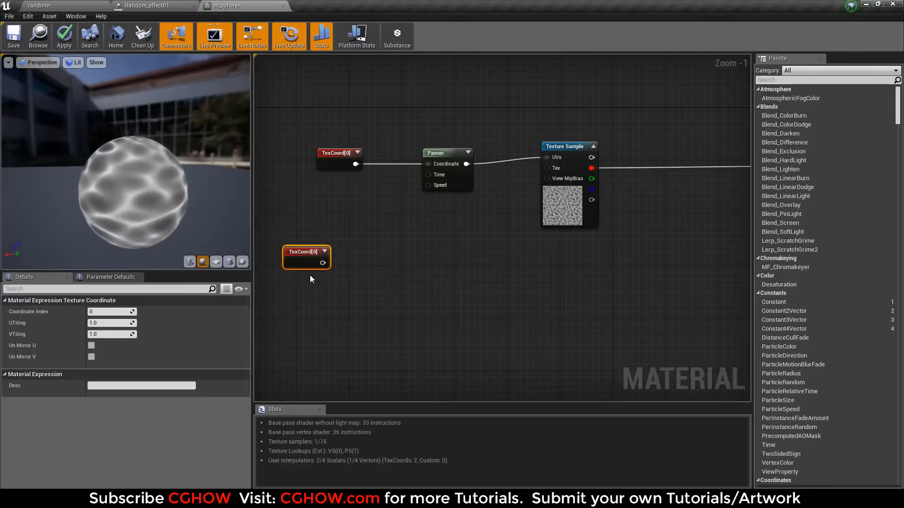
pyautogui.rightClick(347, 265)
pyautogui.write('mask')
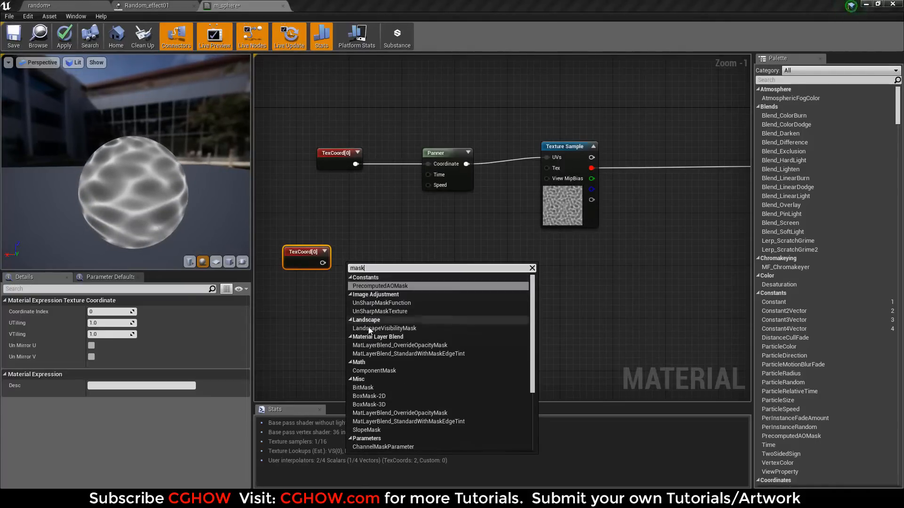
pyautogui.click(377, 371)
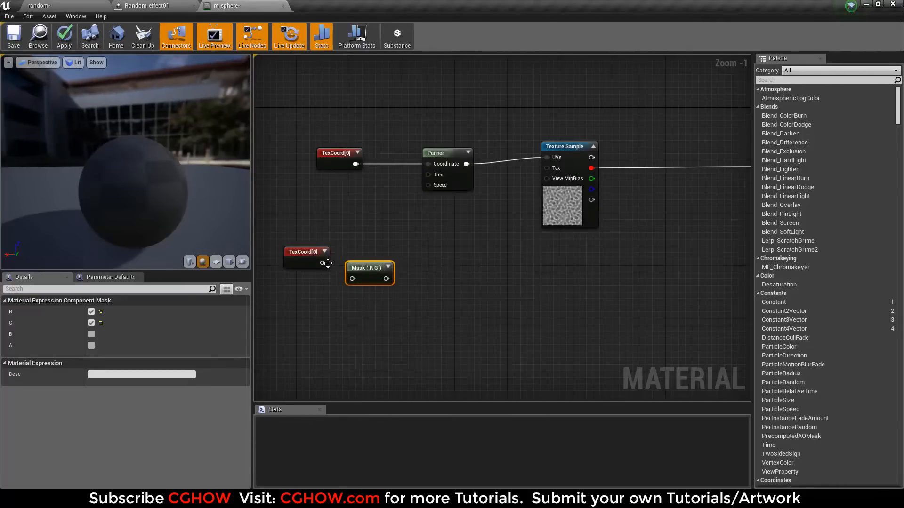
pyautogui.moveTo(323, 263); pyautogui.dragTo(384, 251)
# Step: Expand the component mask's preview and limit the mask to the G channel only
pyautogui.click(389, 267)
pyautogui.click(90, 323)
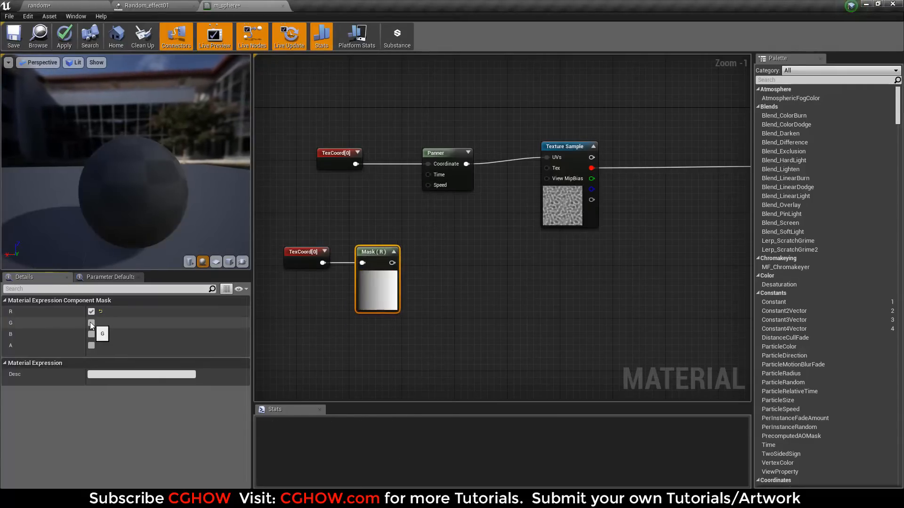
pyautogui.click(91, 312)
pyautogui.click(91, 323)
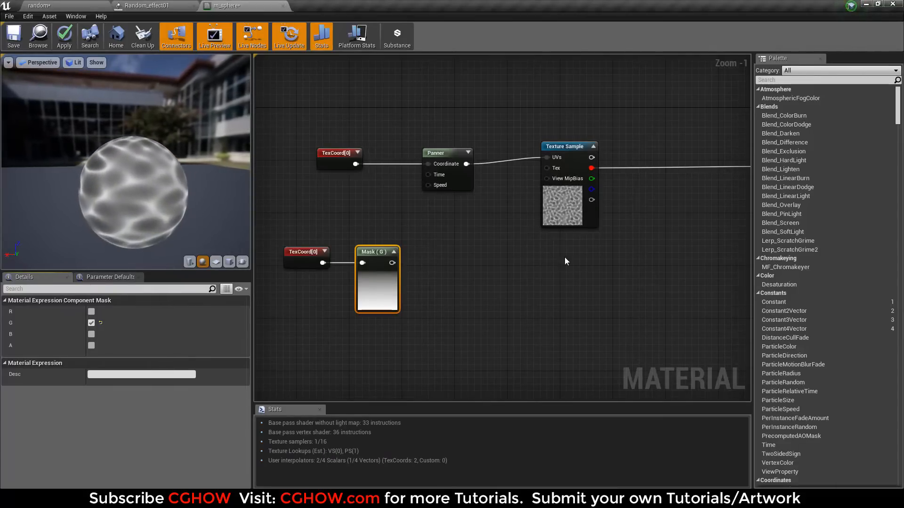
# Step: Add a Lerp node below the Texture Sample and connect the G mask's output to its A input
pyautogui.moveTo(564, 257); pyautogui.dragTo(407, 269, button='right')
pyautogui.press('l')
pyautogui.click(501, 267)
pyautogui.moveTo(325, 273); pyautogui.dragTo(397, 272, button='right')
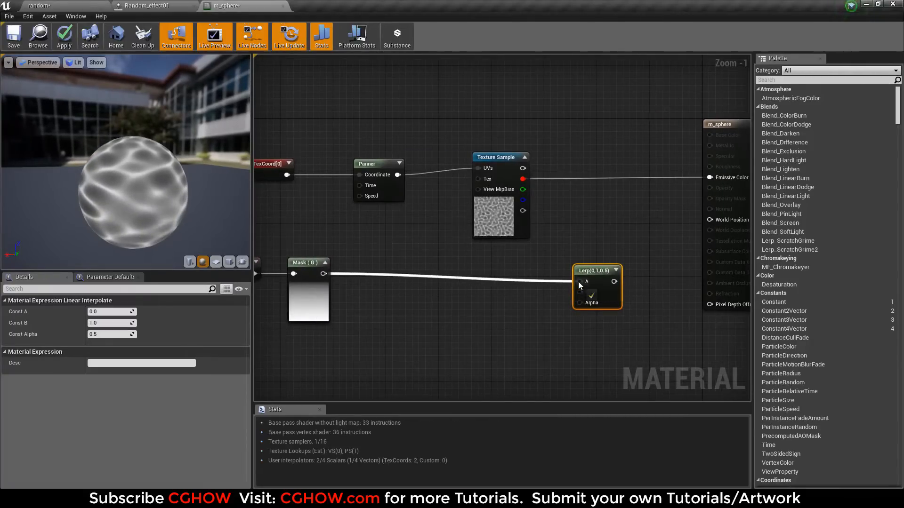
pyautogui.moveTo(578, 282); pyautogui.dragTo(579, 281)
# Step: Set the material's Blend Mode to Translucent and connect the Lerp output to Opacity
pyautogui.moveTo(497, 302); pyautogui.dragTo(451, 318, button='right')
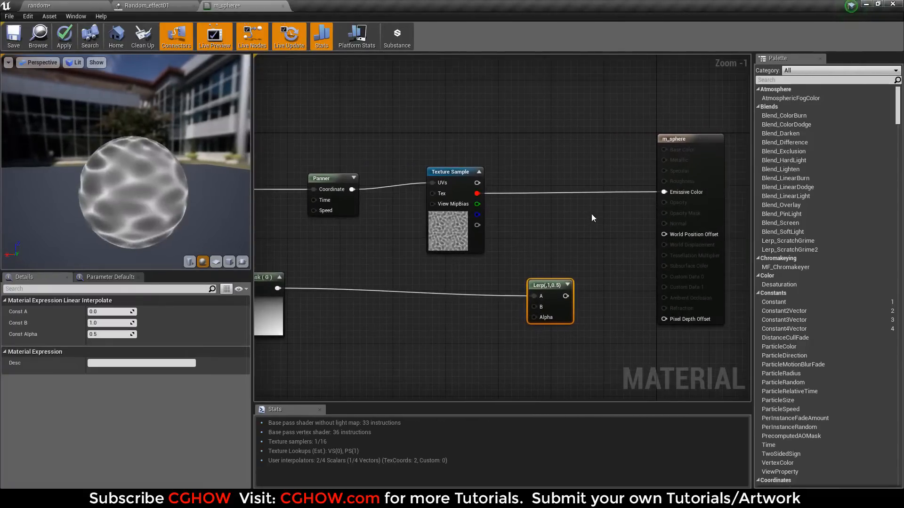
pyautogui.click(672, 149)
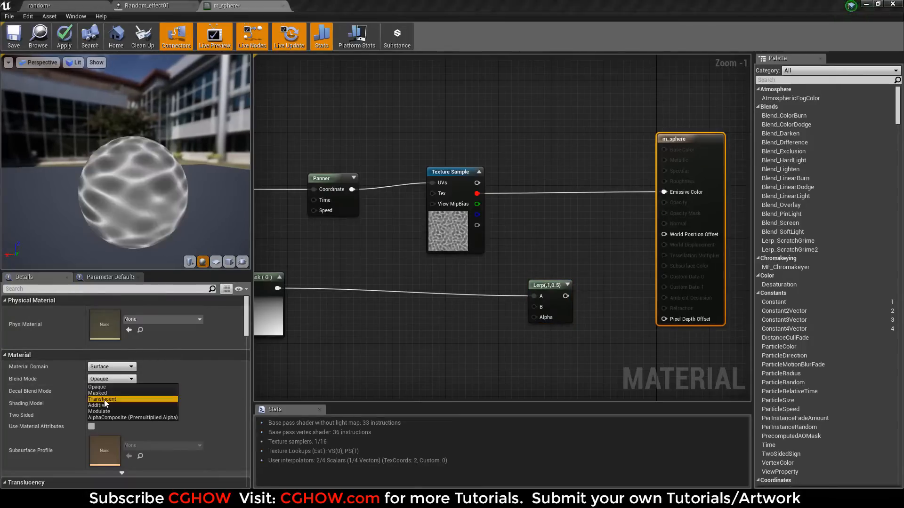
pyautogui.click(104, 400)
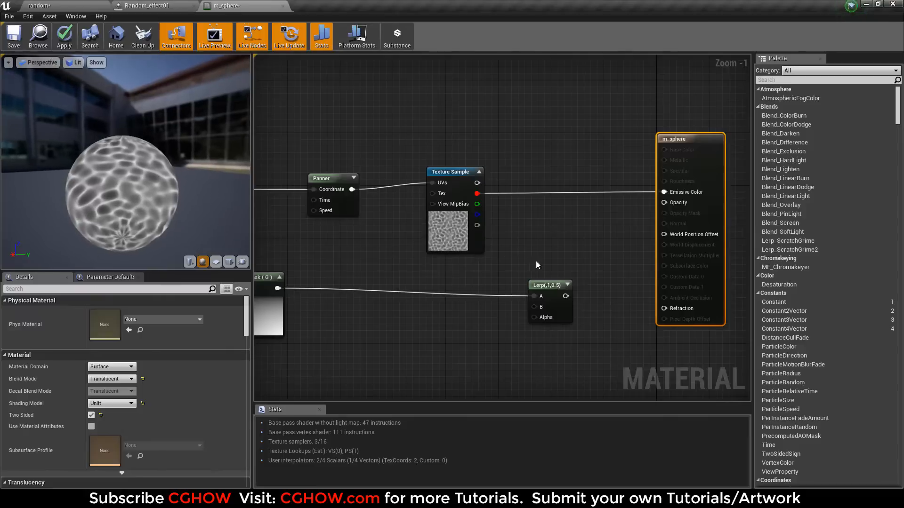
pyautogui.moveTo(672, 209); pyautogui.dragTo(671, 206)
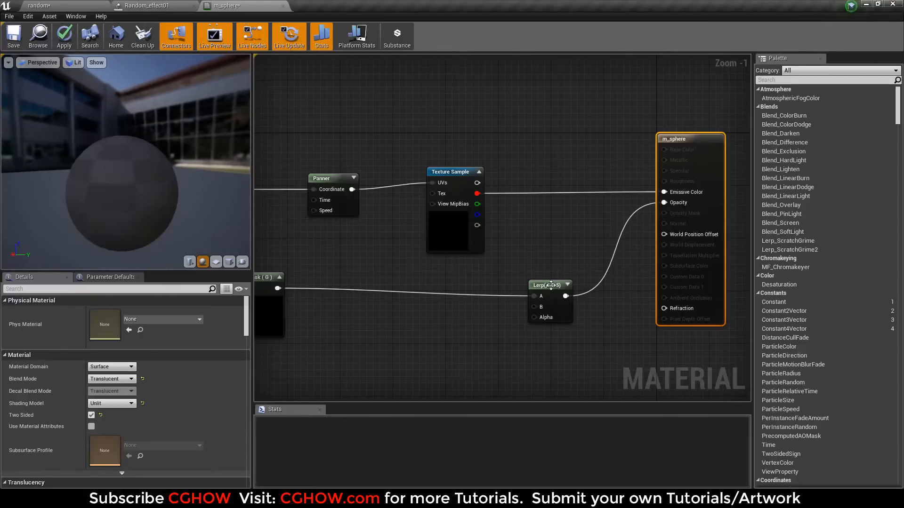
# Step: Connect the G mask's output directly to m_sphere's Opacity in place of the Lerp
pyautogui.moveTo(288, 289); pyautogui.dragTo(335, 284, button='right')
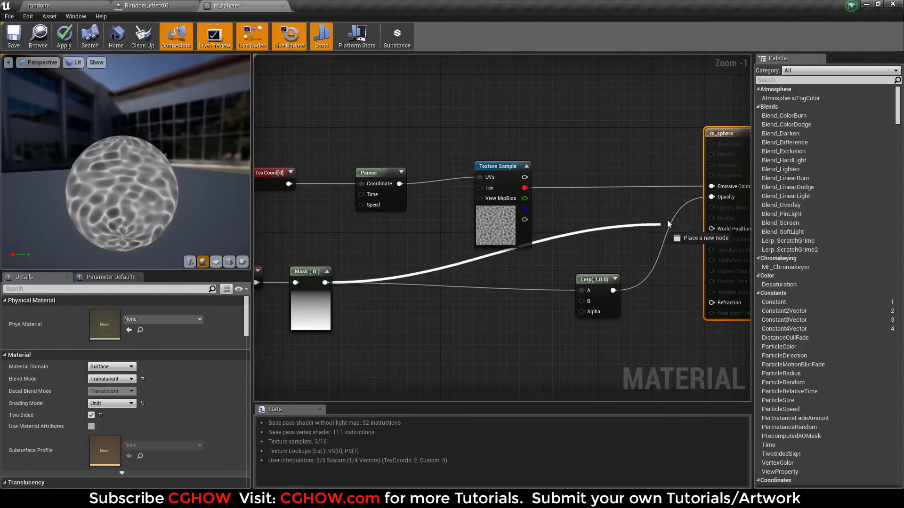
pyautogui.moveTo(723, 205); pyautogui.dragTo(718, 198)
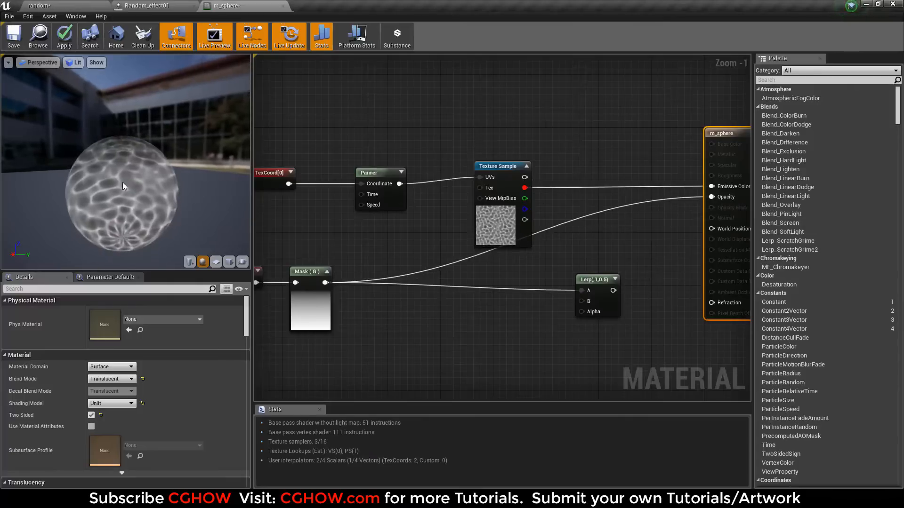
# Step: Delete the unused Lerp node and move the G mask and its TexCoord into a compact row below the Panner chain
pyautogui.moveTo(122, 185); pyautogui.dragTo(184, 188)
pyautogui.click(596, 302)
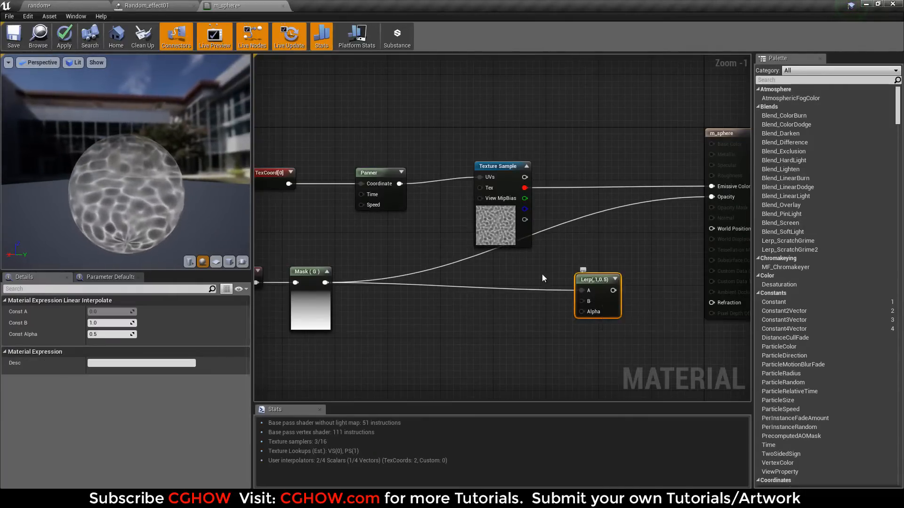
pyautogui.press('Delete')
pyautogui.moveTo(311, 294); pyautogui.dragTo(414, 320)
pyautogui.moveTo(383, 316); pyautogui.dragTo(468, 309, button='right')
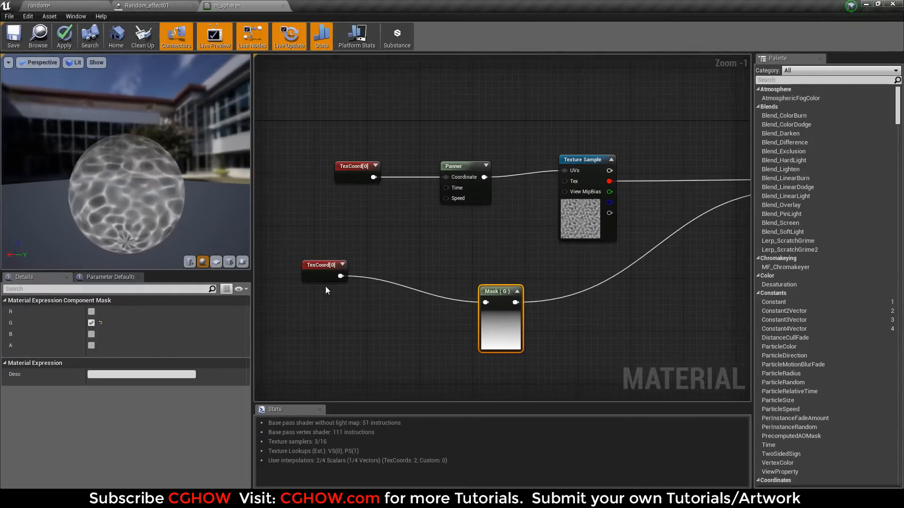
pyautogui.moveTo(326, 273); pyautogui.dragTo(437, 306)
pyautogui.moveTo(436, 335); pyautogui.dragTo(364, 328, button='right')
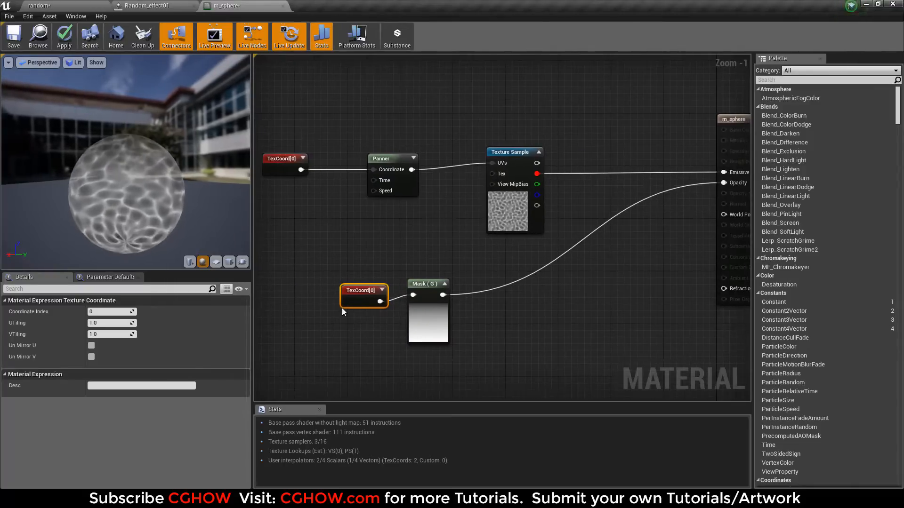
pyautogui.moveTo(352, 298); pyautogui.dragTo(339, 291)
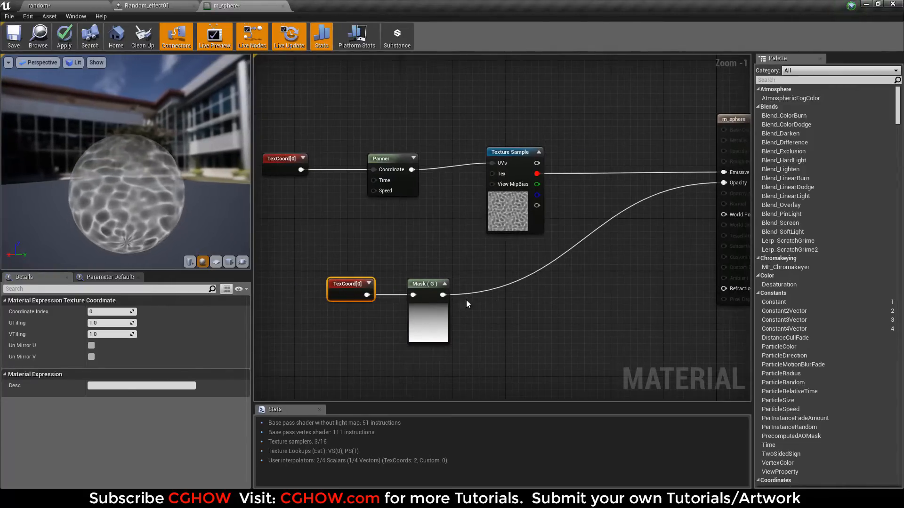
# Step: Insert a Multiply node between the G mask and m_sphere's Opacity, aligned with the mask
pyautogui.press('m')
pyautogui.click(499, 303)
pyautogui.moveTo(442, 295); pyautogui.dragTo(636, 262)
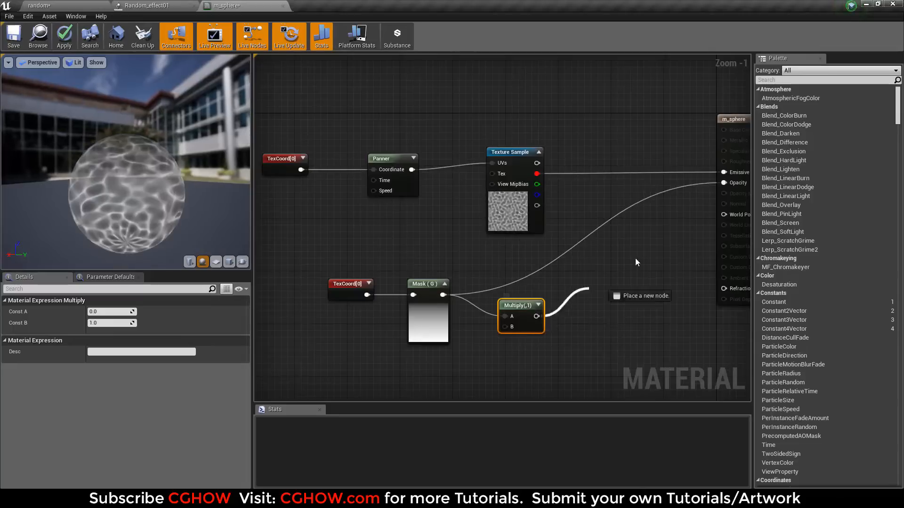
pyautogui.moveTo(724, 188); pyautogui.dragTo(724, 184)
pyautogui.click(538, 305)
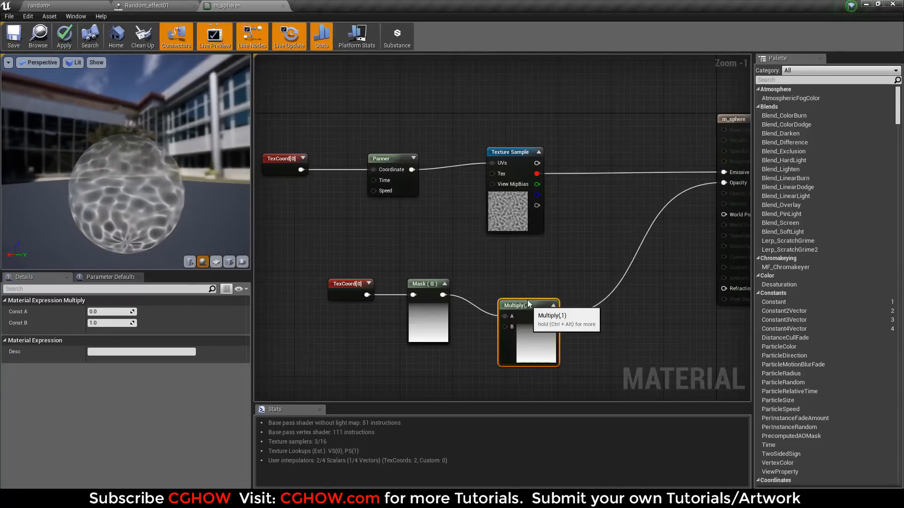
pyautogui.moveTo(528, 302); pyautogui.dragTo(528, 280)
# Step: Try about 3.77 and 0.42 as the Multiply's Const B, and delete the Multiply node
pyautogui.moveTo(121, 323); pyautogui.dragTo(141, 323)
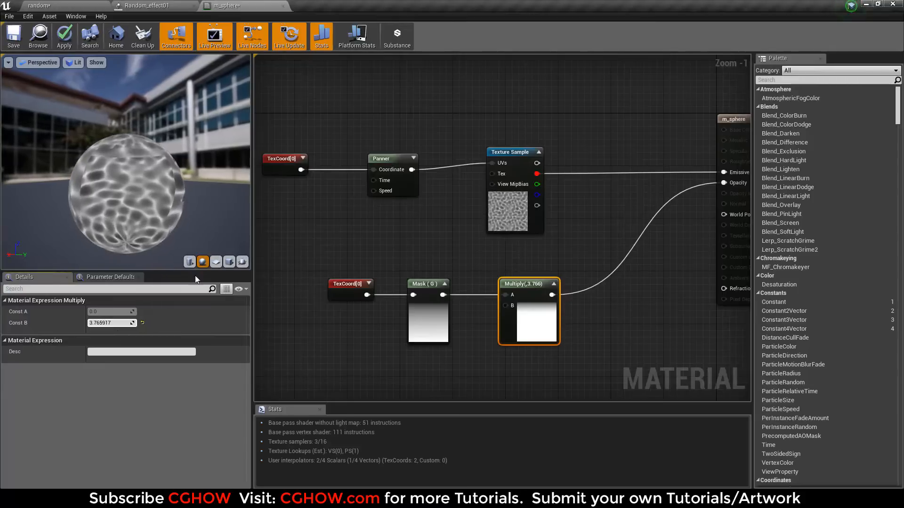
pyautogui.moveTo(116, 323)
pyautogui.mouseDown()
pyautogui.moveTo(89, 323)
pyautogui.moveTo(123, 323)
pyautogui.mouseUp()
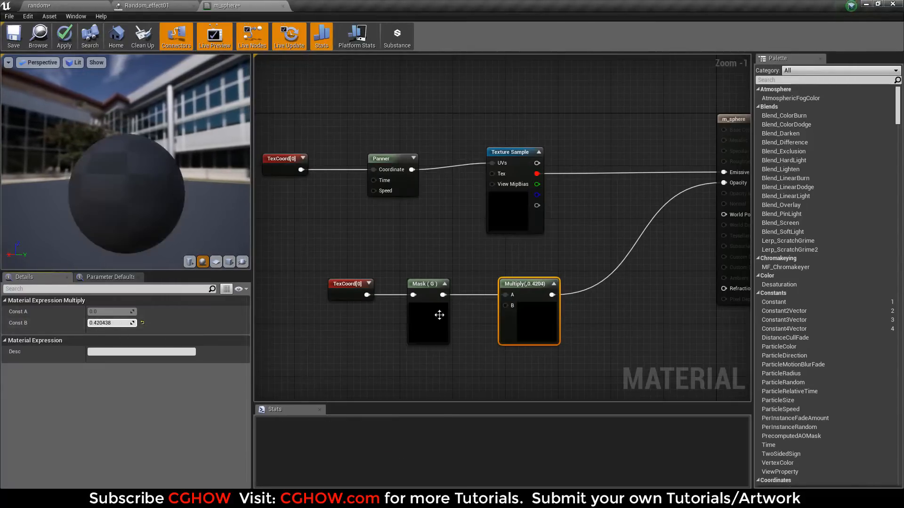
pyautogui.press('Delete')
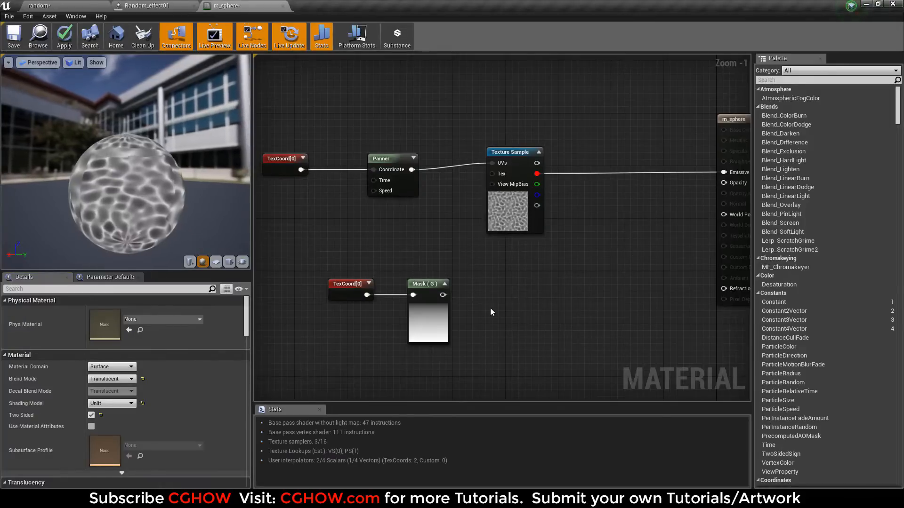
# Step: Insert a Power node between the G mask and m_sphere's Opacity, line it up with the mask, and check the sphere preview
pyautogui.click(486, 303)
pyautogui.moveTo(443, 294); pyautogui.dragTo(492, 311)
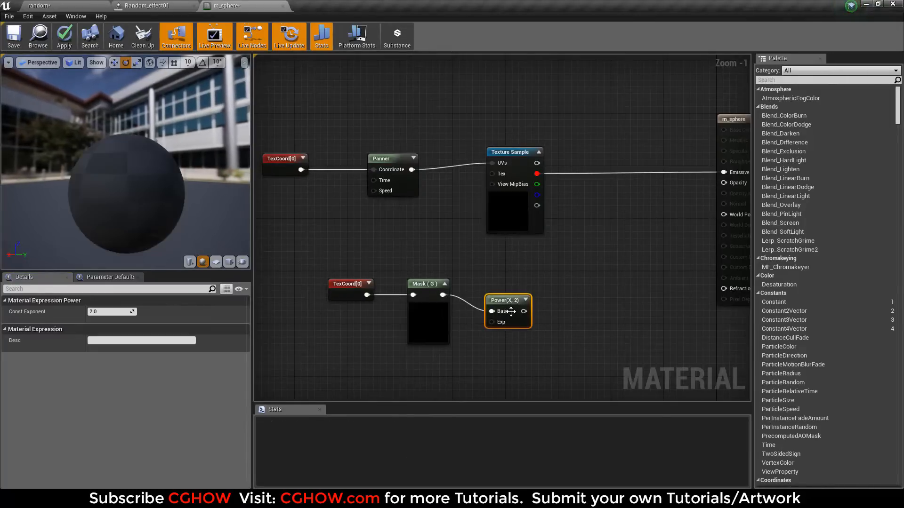
pyautogui.moveTo(712, 193); pyautogui.dragTo(724, 183)
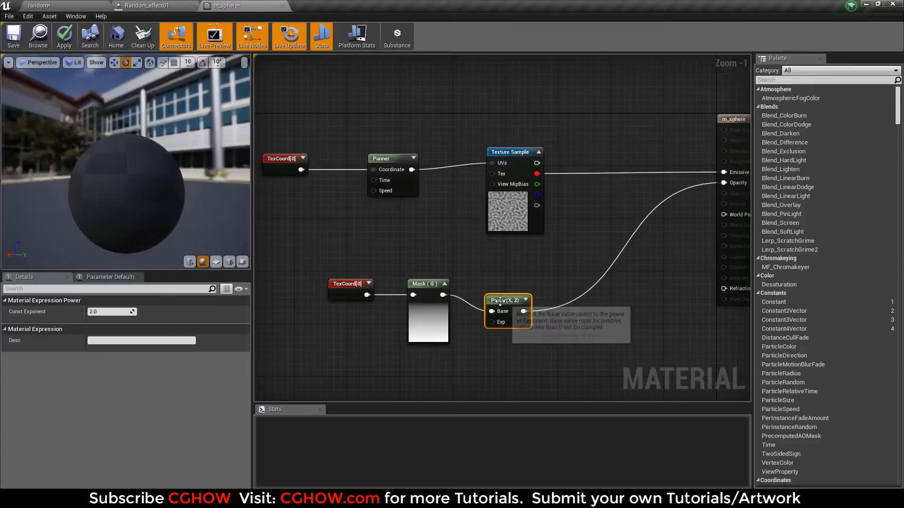
pyautogui.moveTo(506, 312); pyautogui.dragTo(506, 296)
pyautogui.moveTo(127, 184)
pyautogui.mouseDown()
pyautogui.moveTo(120, 200)
pyautogui.moveTo(112, 178)
pyautogui.moveTo(127, 191)
pyautogui.mouseUp()
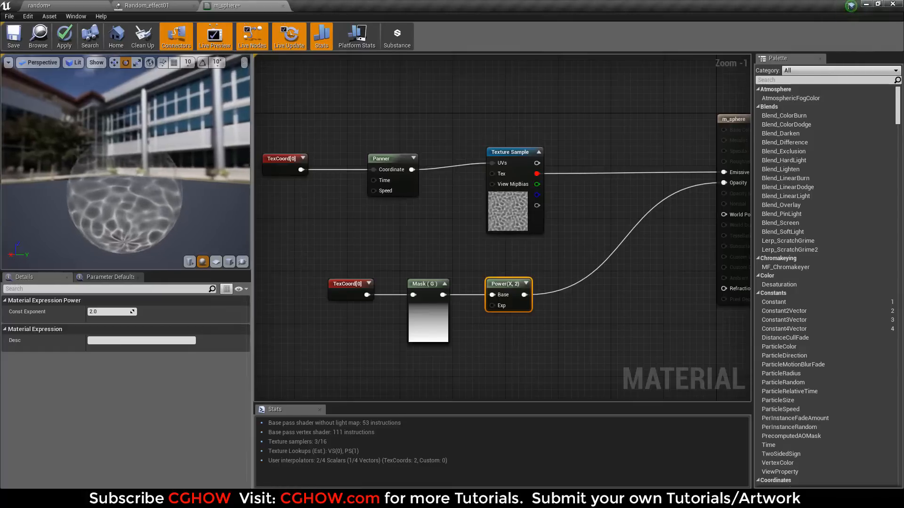
pyautogui.moveTo(171, 214)
pyautogui.mouseDown()
pyautogui.moveTo(160, 212)
pyautogui.moveTo(184, 217)
pyautogui.moveTo(171, 215)
pyautogui.mouseUp()
# Step: Move the upper TexCoord and Panner nodes up slightly to line up with the Texture Sample's UVs input
pyautogui.moveTo(491, 245); pyautogui.dragTo(465, 315, button='right')
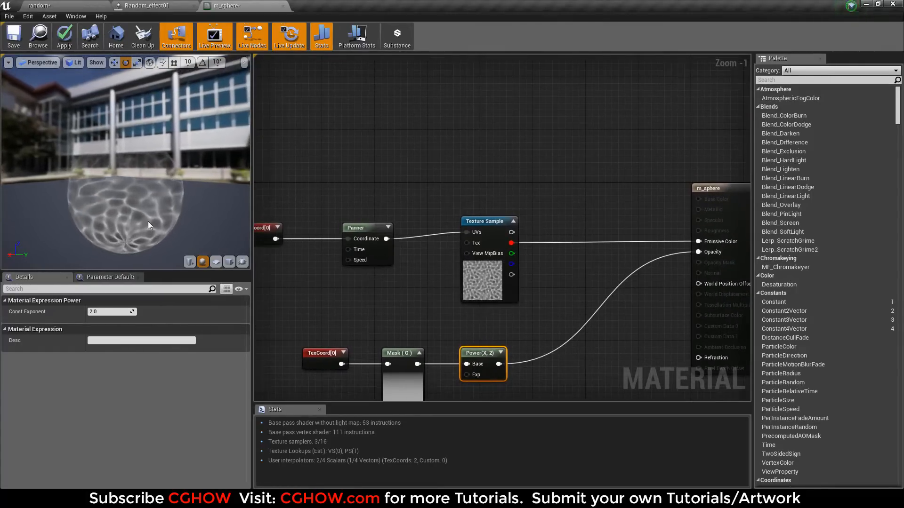
pyautogui.moveTo(285, 225); pyautogui.dragTo(318, 199, button='right')
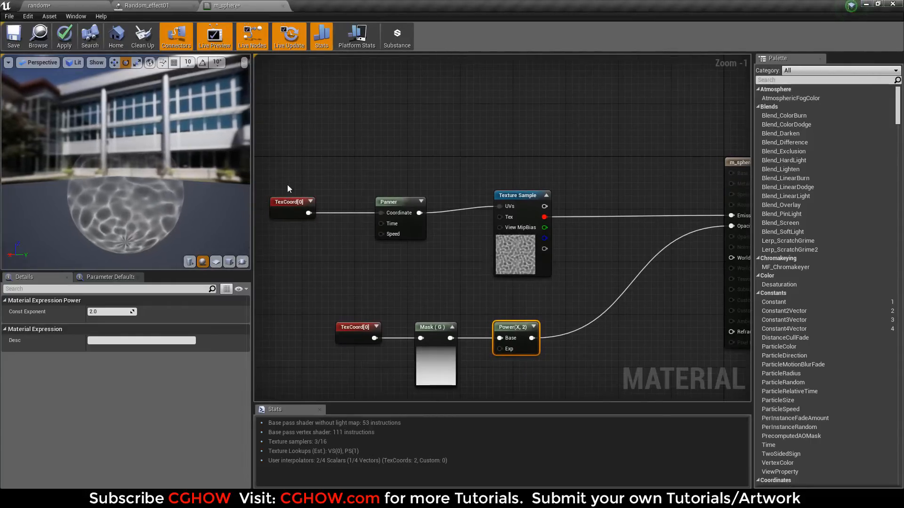
pyautogui.moveTo(275, 179); pyautogui.dragTo(436, 227)
pyautogui.moveTo(655, 256); pyautogui.dragTo(610, 252, button='right')
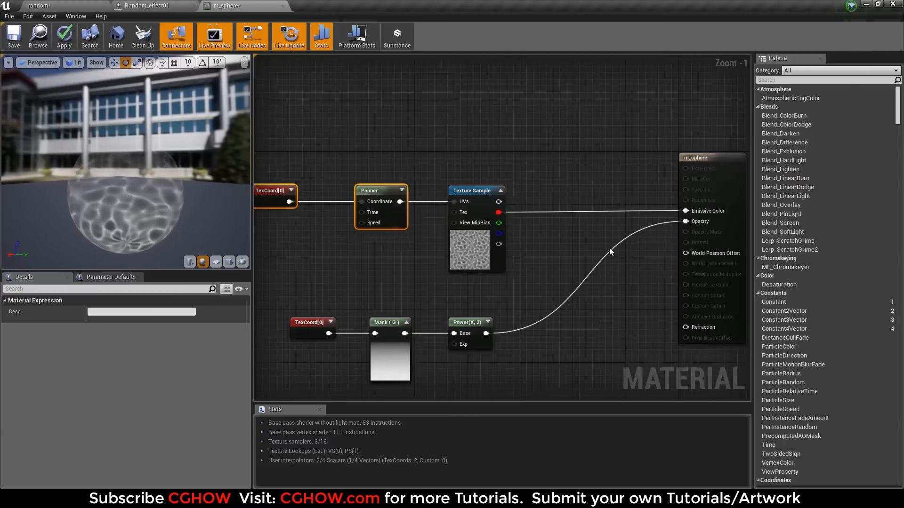
# Step: Add a Particle Color node and place it above the Texture Sample
pyautogui.rightClick(450, 129)
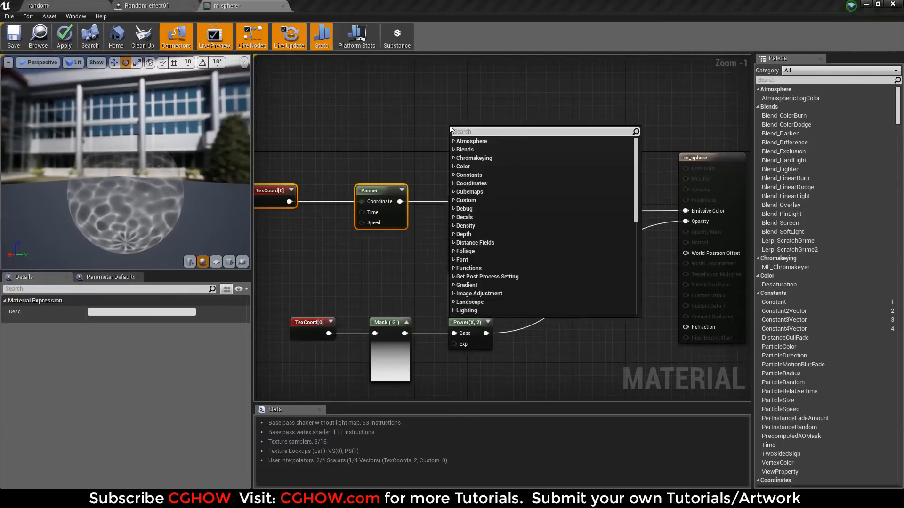
pyautogui.write('part')
pyautogui.press('Return')
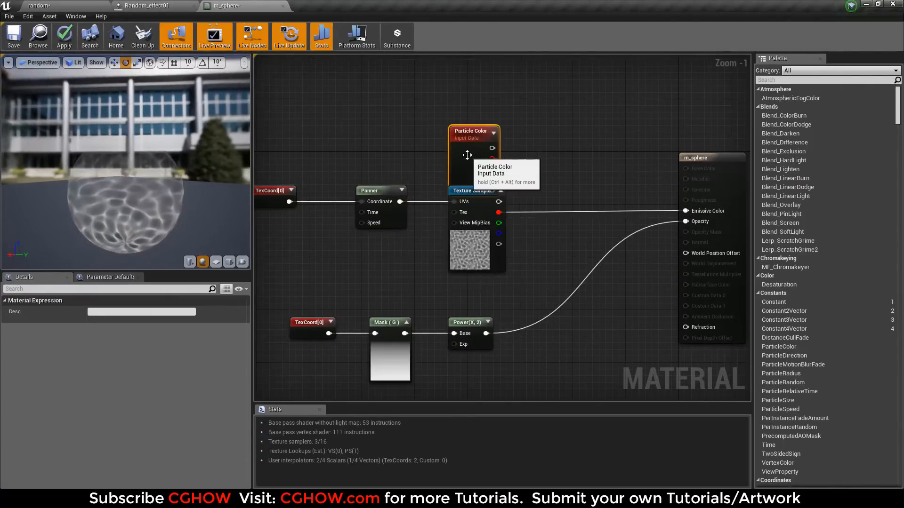
pyautogui.moveTo(469, 155); pyautogui.dragTo(470, 110)
# Step: Multiply Particle Color's RGB by the Texture Sample's red channel and connect the product to Emissive Color
pyautogui.click(552, 114)
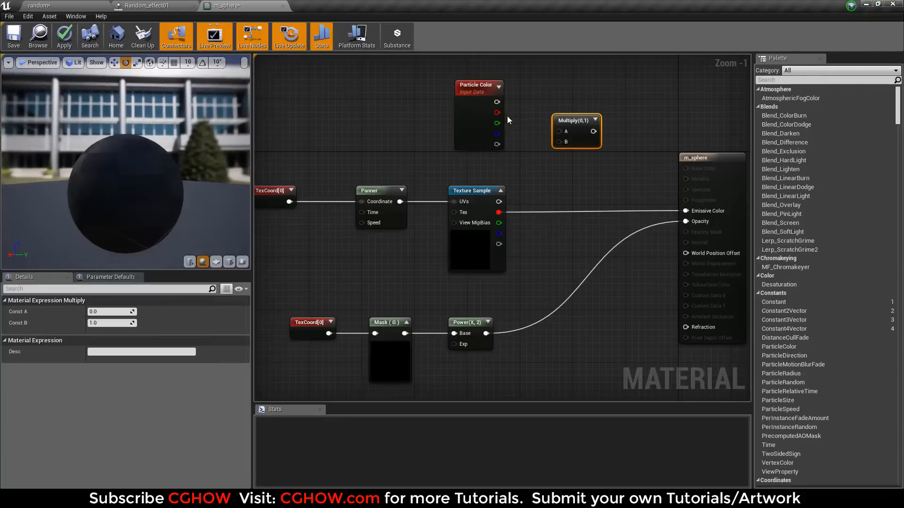
pyautogui.moveTo(564, 136); pyautogui.dragTo(564, 135)
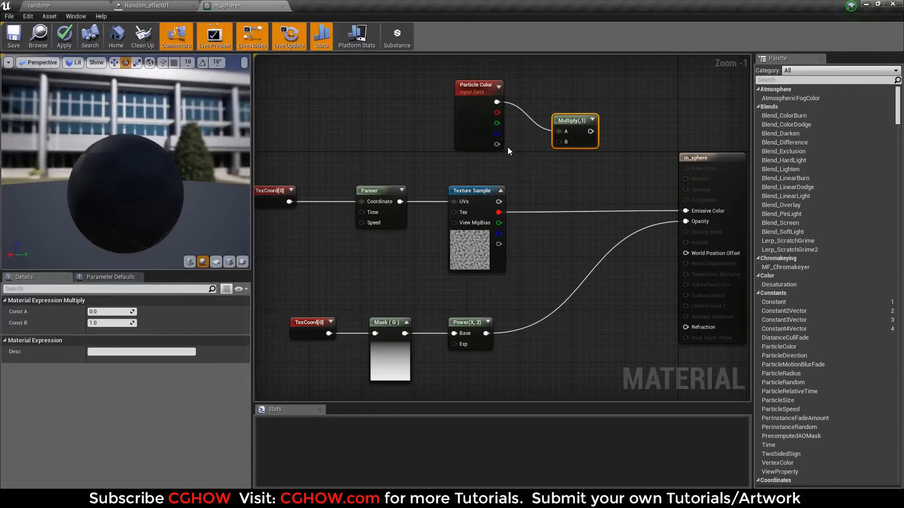
pyautogui.moveTo(498, 212); pyautogui.dragTo(561, 142)
pyautogui.moveTo(582, 132); pyautogui.dragTo(690, 208)
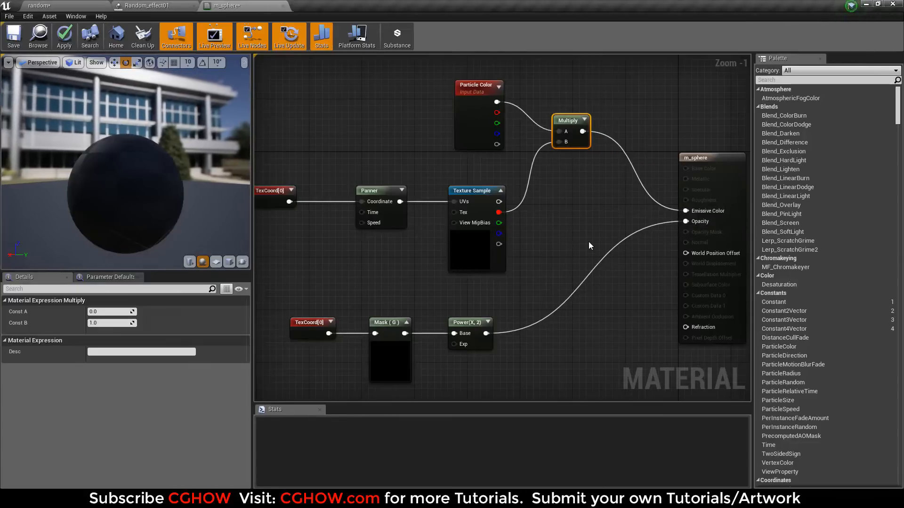
# Step: Multiply Particle Color's alpha by the Power output in a second Multiply node and connect the product to Opacity
pyautogui.press('m')
pyautogui.click(589, 224)
pyautogui.moveTo(487, 331); pyautogui.dragTo(682, 226)
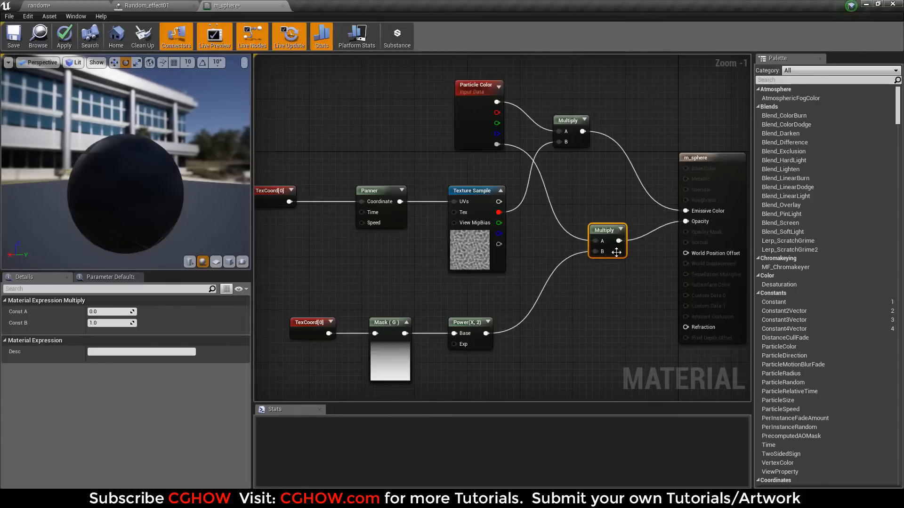
pyautogui.moveTo(605, 230); pyautogui.dragTo(615, 251)
# Step: Save m_sphere and open the sphere emitter's Required module in Random_effect01
pyautogui.moveTo(142, 160); pyautogui.dragTo(104, 160)
pyautogui.click(18, 39)
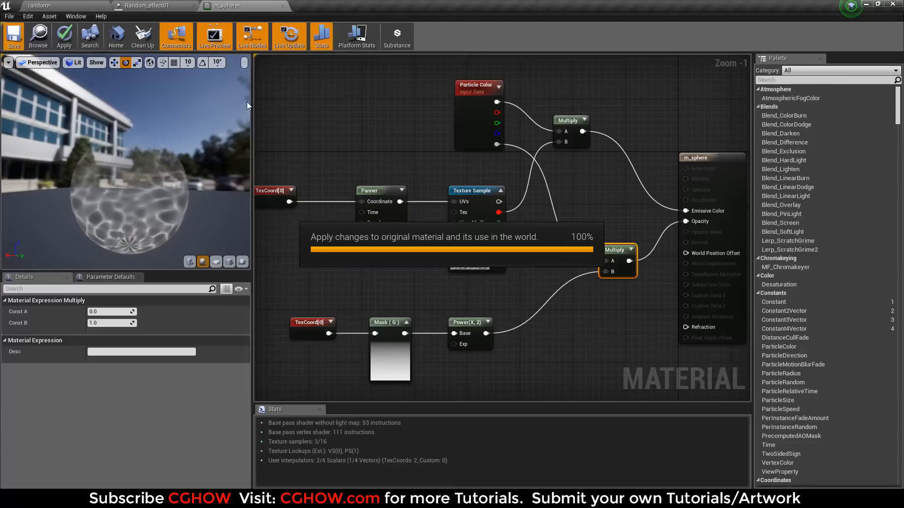
pyautogui.click(45, 41)
pyautogui.click(153, 7)
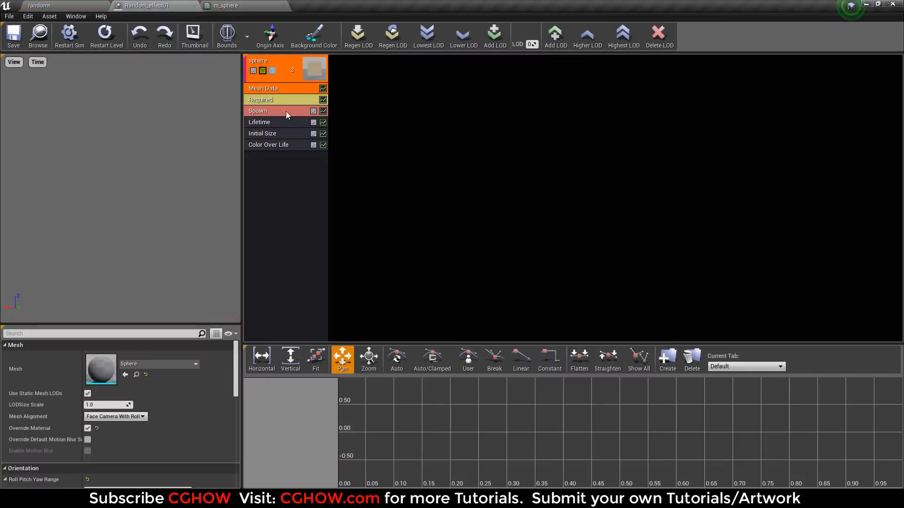
pyautogui.click(266, 100)
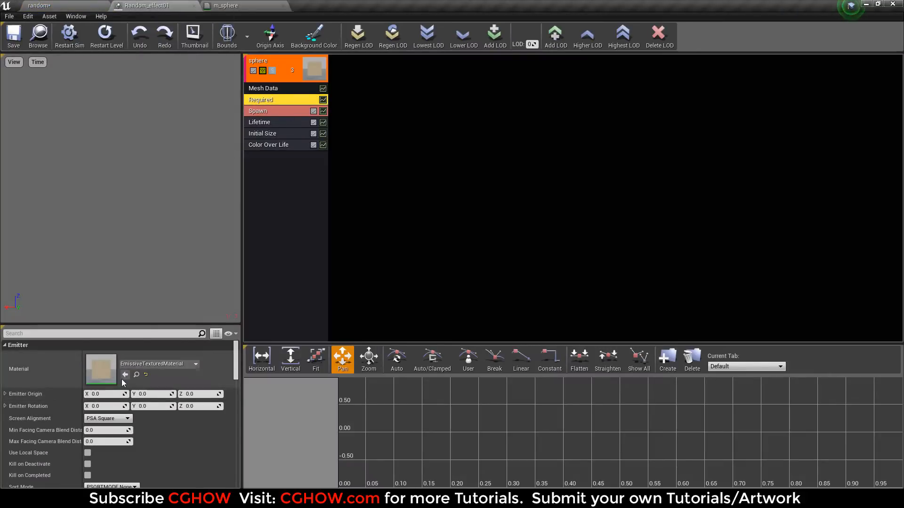
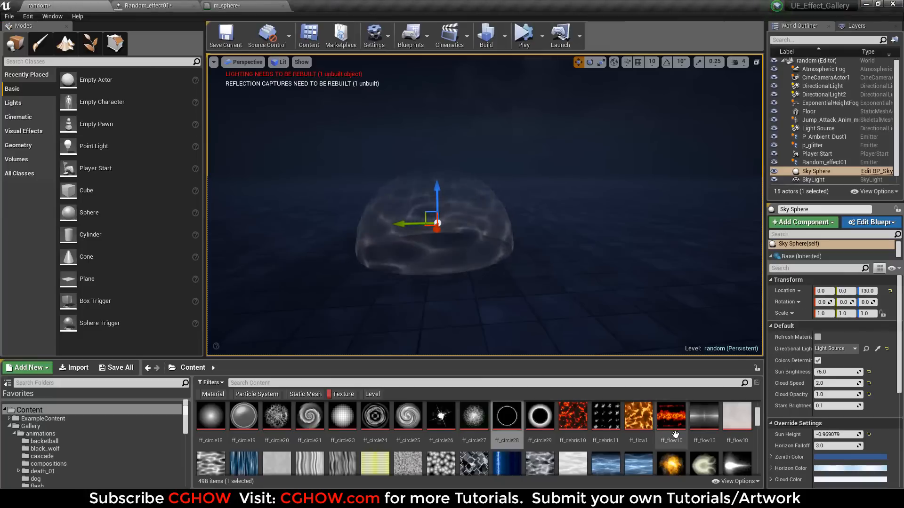
# Step: View the ff_circle28 ring texture from the content browser and leave it open in the texture editor
pyautogui.doubleClick(493, 440)
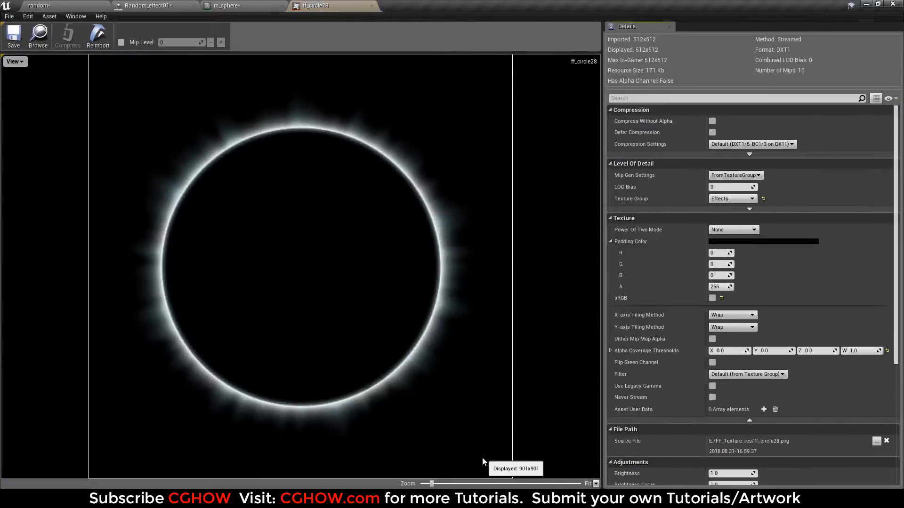
pyautogui.middleClick(331, 5)
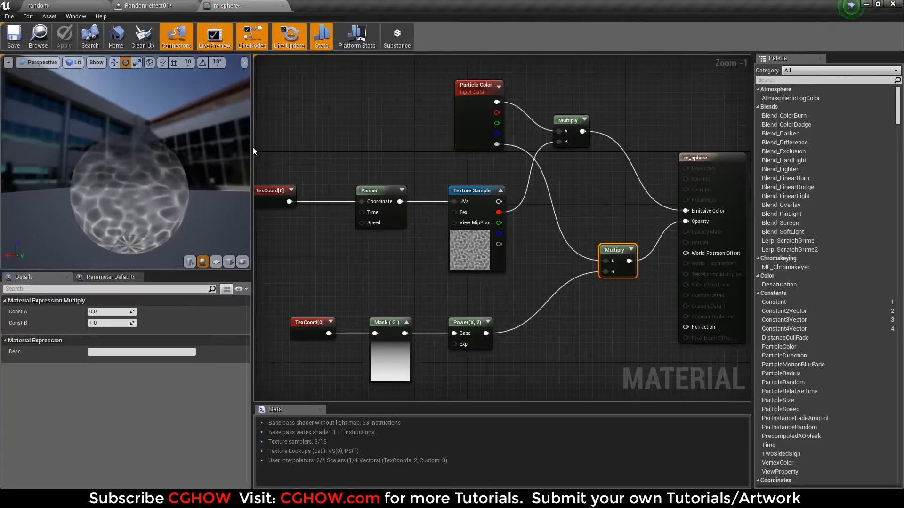
pyautogui.click(86, 5)
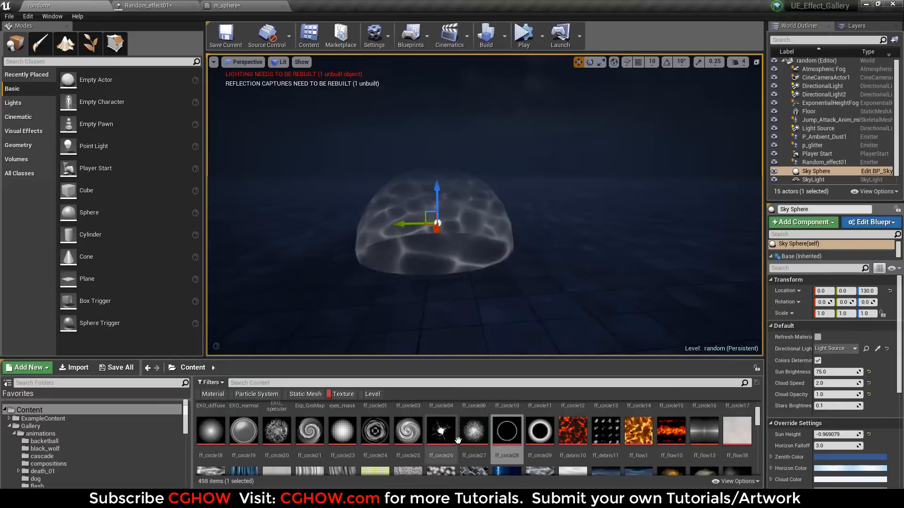
pyautogui.doubleClick(508, 434)
# Step: Create a material named m_ring01 in the Random_effect01 folder and open it
pyautogui.click(49, 4)
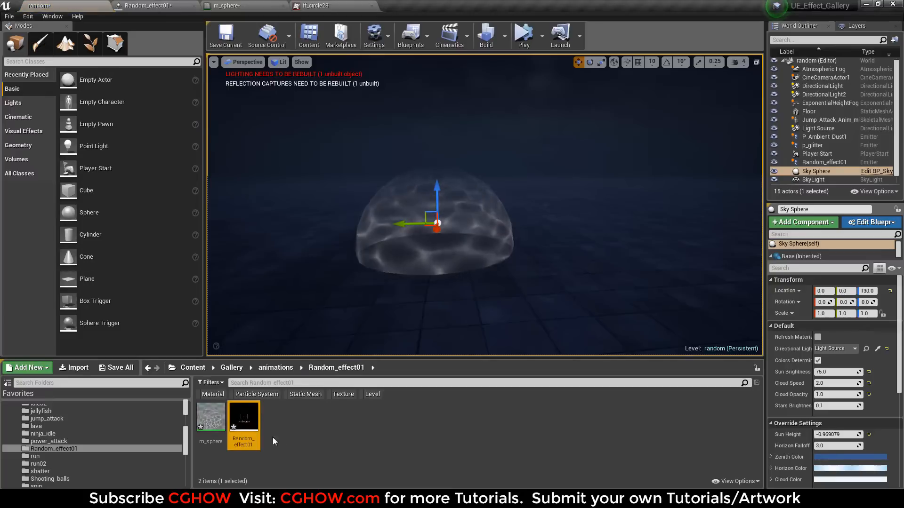
pyautogui.rightClick(299, 436)
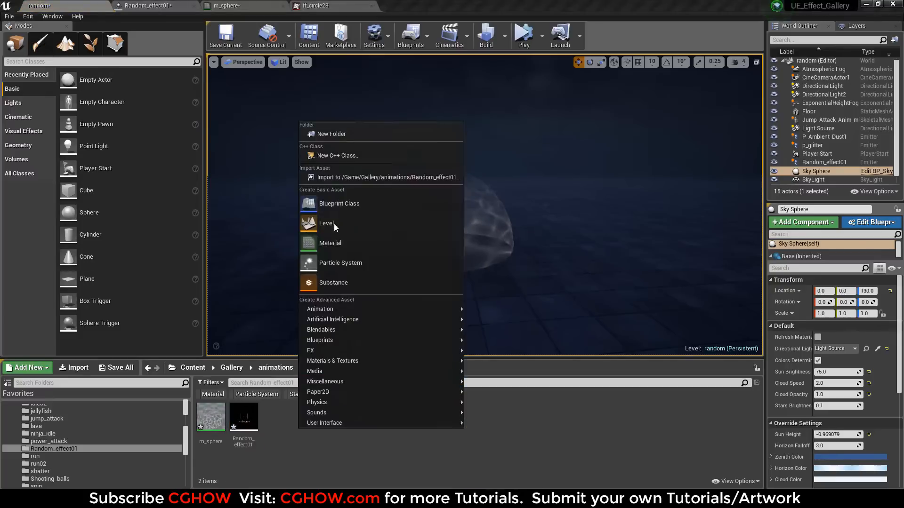
pyautogui.click(362, 243)
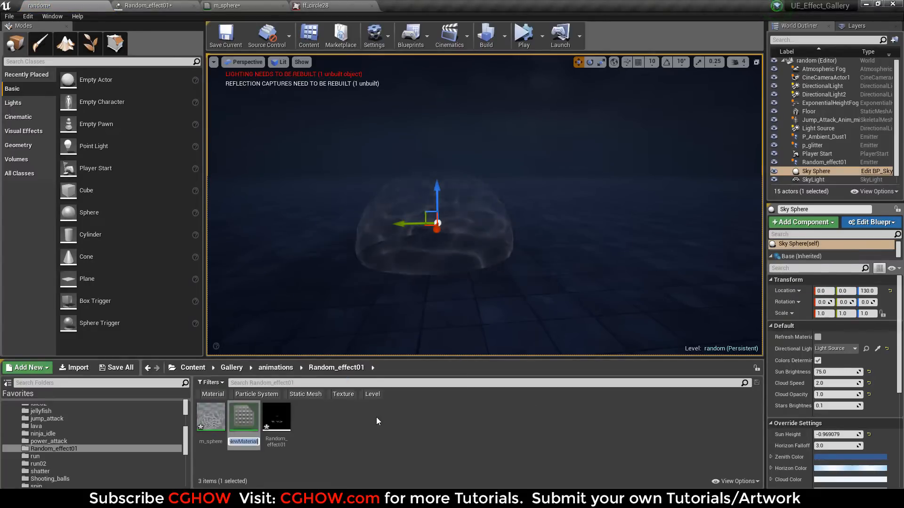
pyautogui.write('m_ring01')
pyautogui.press('Return')
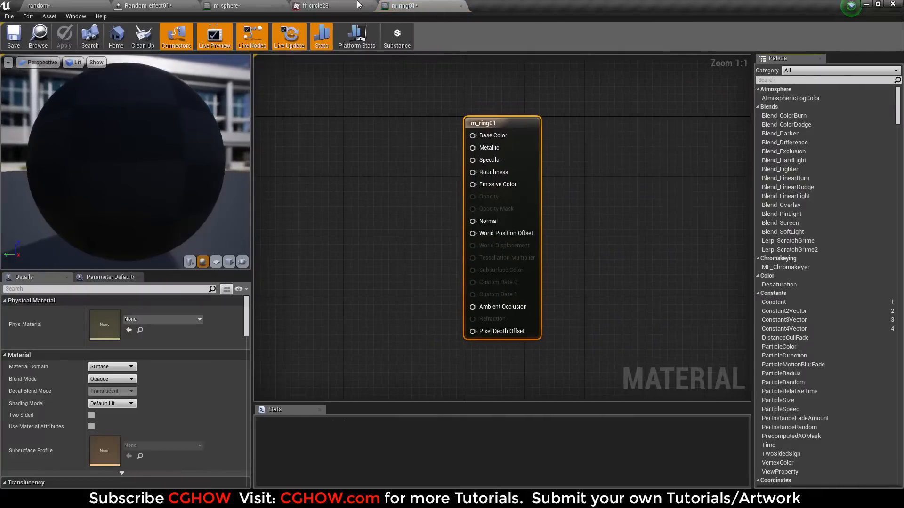
# Step: Locate the ff_circle28 texture in the content browser and add it to m_ring01's graph as a Texture Sample beside the main node
pyautogui.click(360, 6)
pyautogui.click(38, 38)
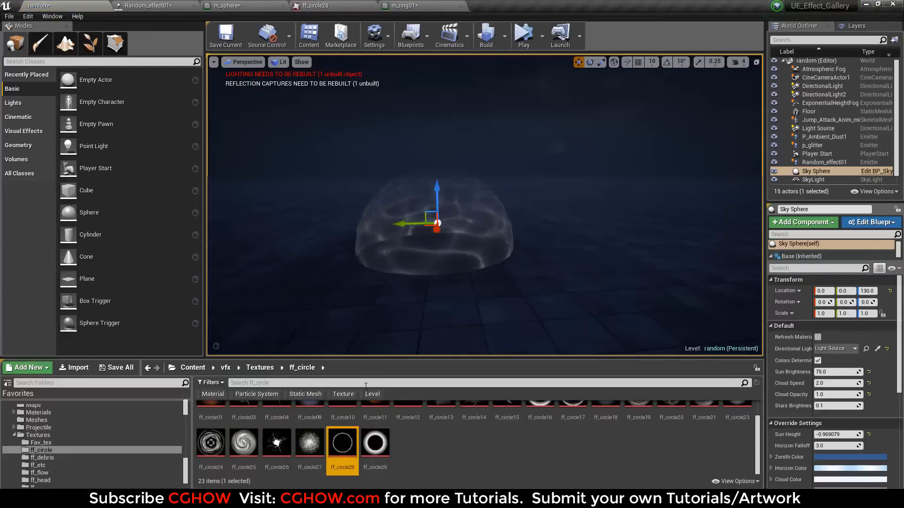
pyautogui.moveTo(401, 5); pyautogui.dragTo(401, 37)
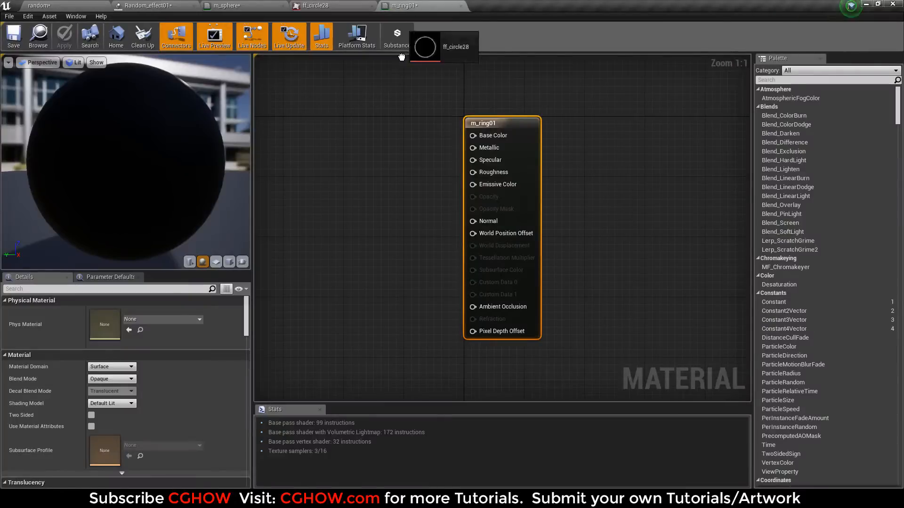
pyautogui.moveTo(306, 222); pyautogui.dragTo(309, 221)
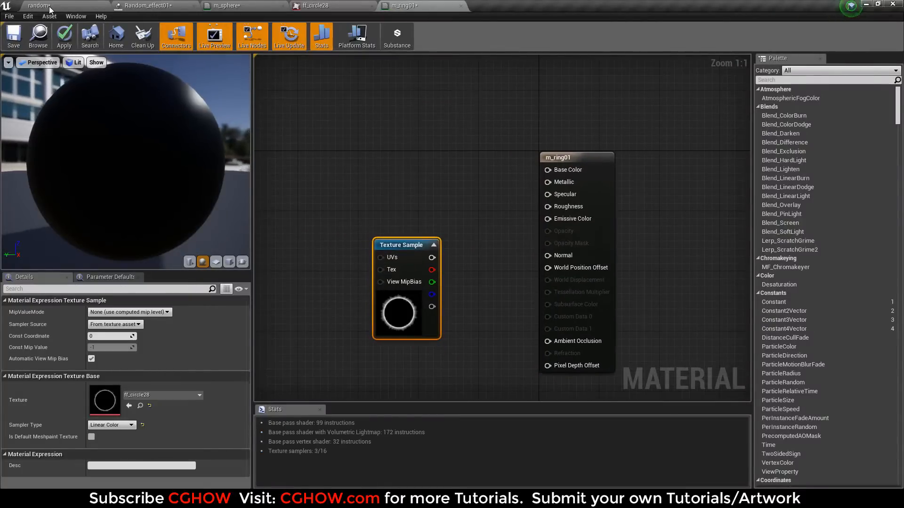
# Step: Move the Texture Sample away from m_ring01's main node and add a Particle Color node between them
pyautogui.click(137, 5)
pyautogui.click(52, 5)
pyautogui.click(410, 6)
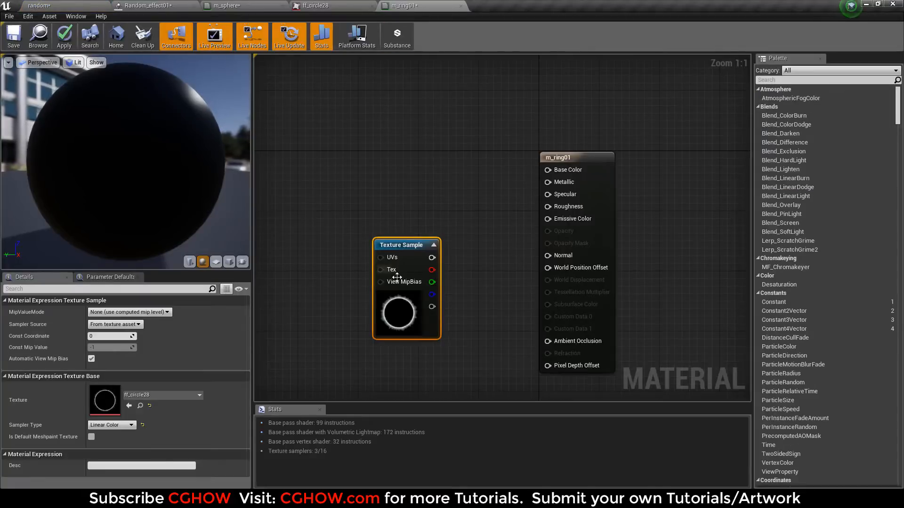
pyautogui.moveTo(391, 259); pyautogui.dragTo(447, 286, button='right')
pyautogui.moveTo(421, 225); pyautogui.dragTo(360, 301)
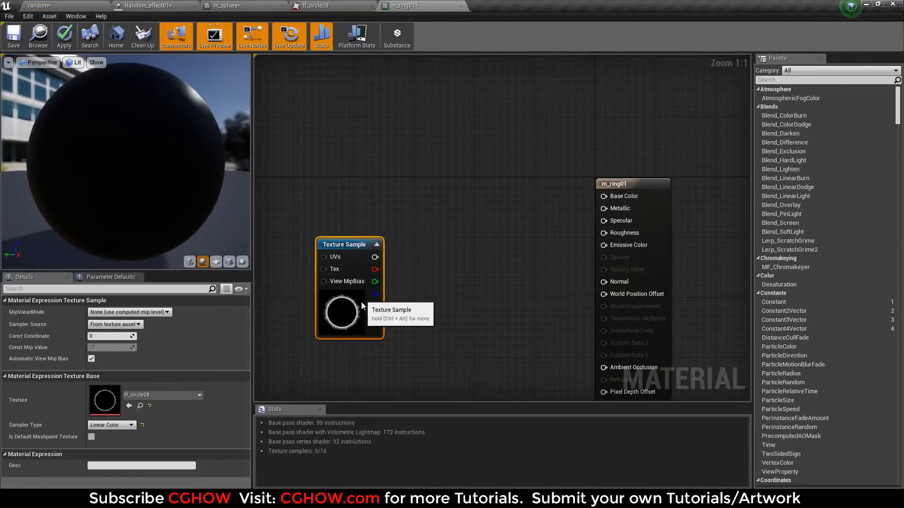
pyautogui.rightClick(418, 194)
pyautogui.write('part')
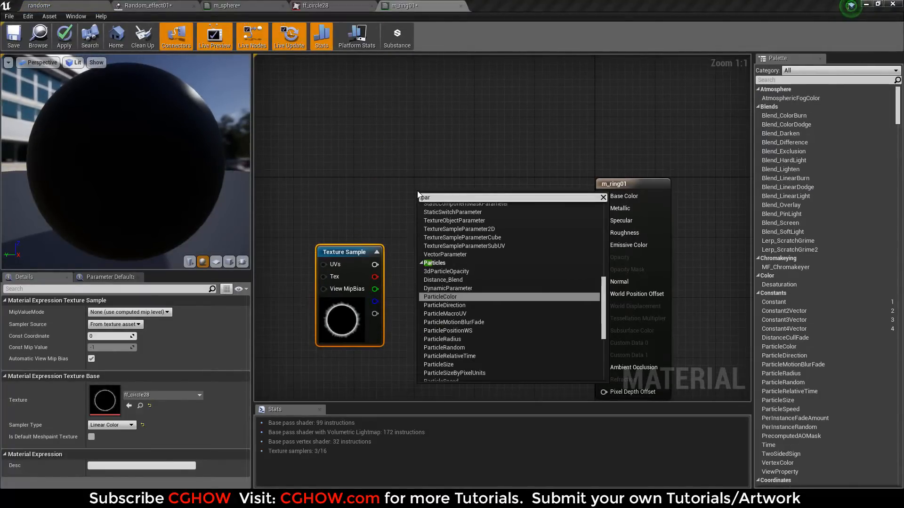
pyautogui.press('Return')
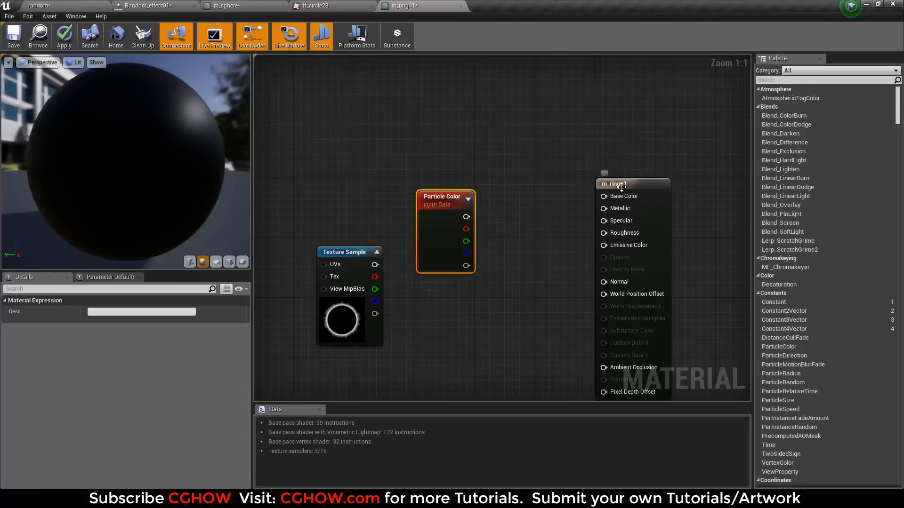
# Step: Preview m_ring01 on a cube and set its blend mode to Additive and its shading model to Unlit
pyautogui.click(622, 185)
pyautogui.click(232, 263)
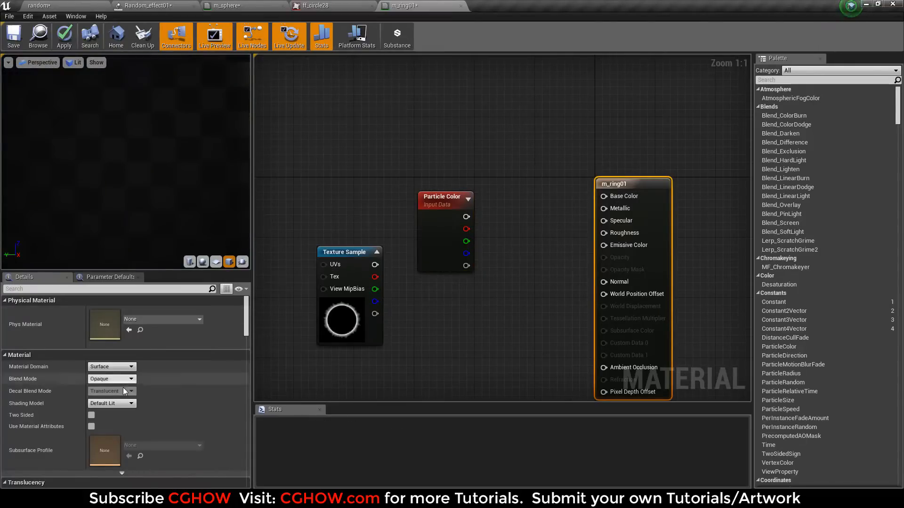
pyautogui.click(113, 379)
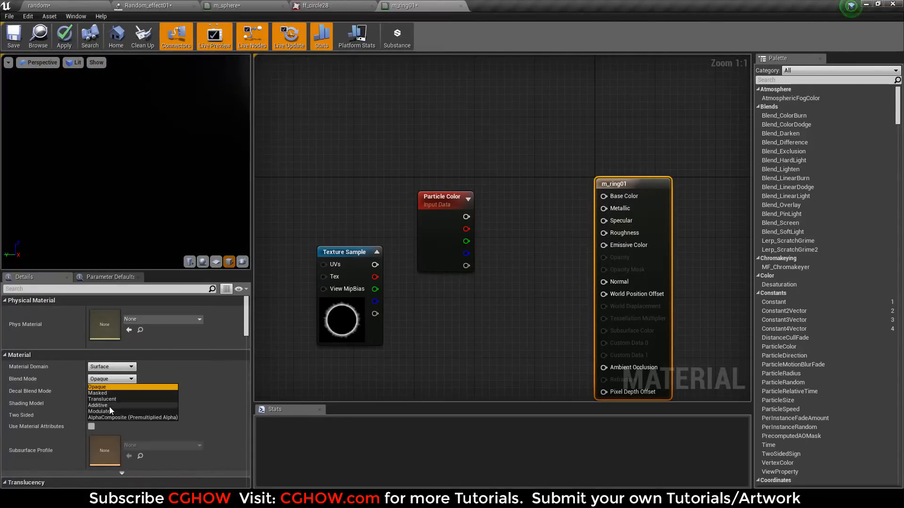
pyautogui.click(109, 406)
pyautogui.click(113, 404)
pyautogui.click(108, 413)
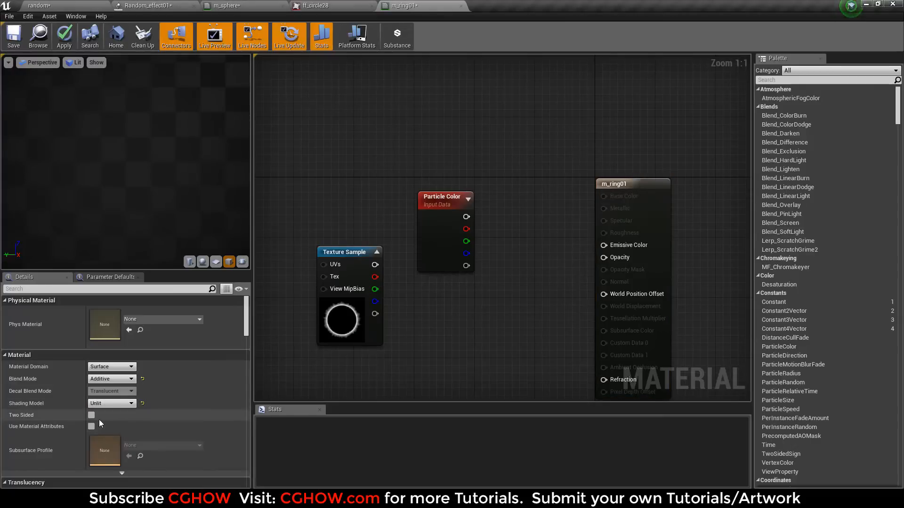
# Step: Wire Particle Color to Emissive Color, multiply its alpha with the texture's red channel into Opacity, and save m_ring01
pyautogui.moveTo(466, 217); pyautogui.dragTo(604, 245)
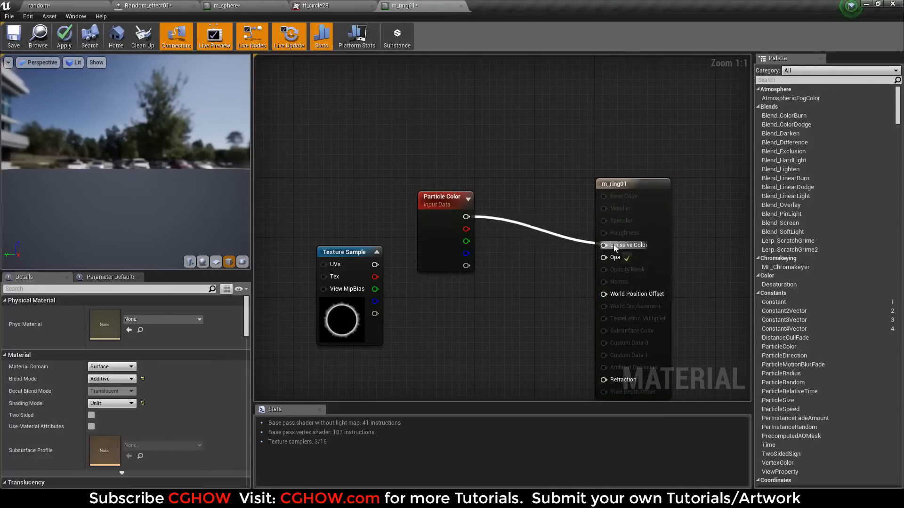
pyautogui.moveTo(443, 257); pyautogui.dragTo(418, 244)
pyautogui.click(476, 278)
pyautogui.moveTo(375, 276); pyautogui.dragTo(484, 304)
pyautogui.moveTo(440, 253); pyautogui.dragTo(604, 258)
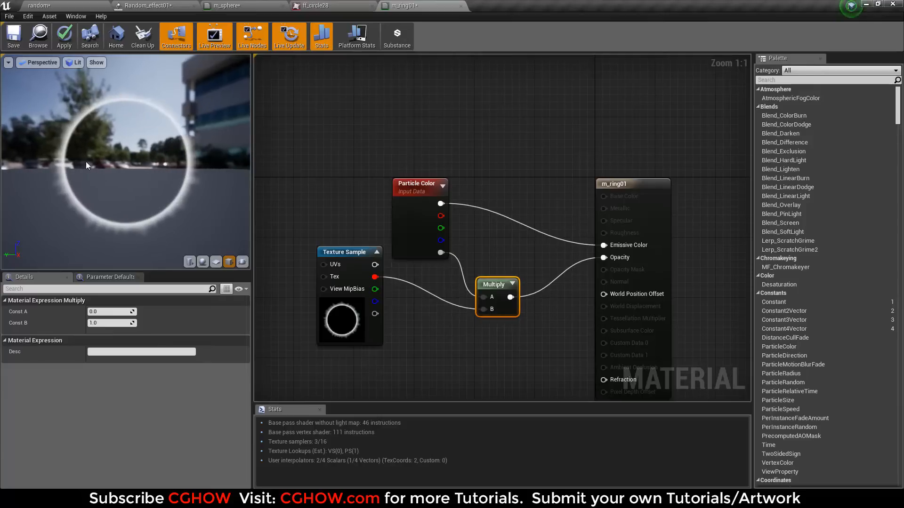
pyautogui.hotkey('ctrl', 's')
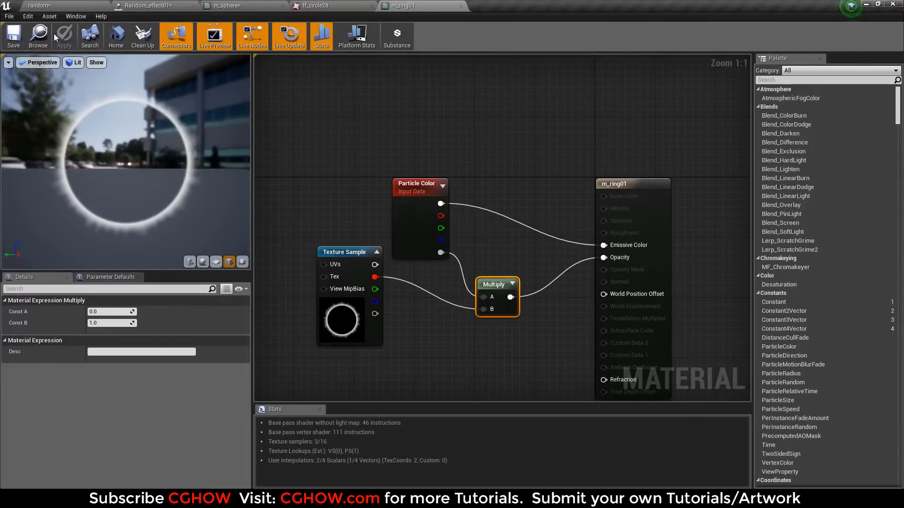
# Step: Add a new particle sprite emitter to Random_effect01 and assign m_ring01 as its material in the Required module
pyautogui.click(65, 5)
pyautogui.click(146, 5)
pyautogui.rightClick(365, 69)
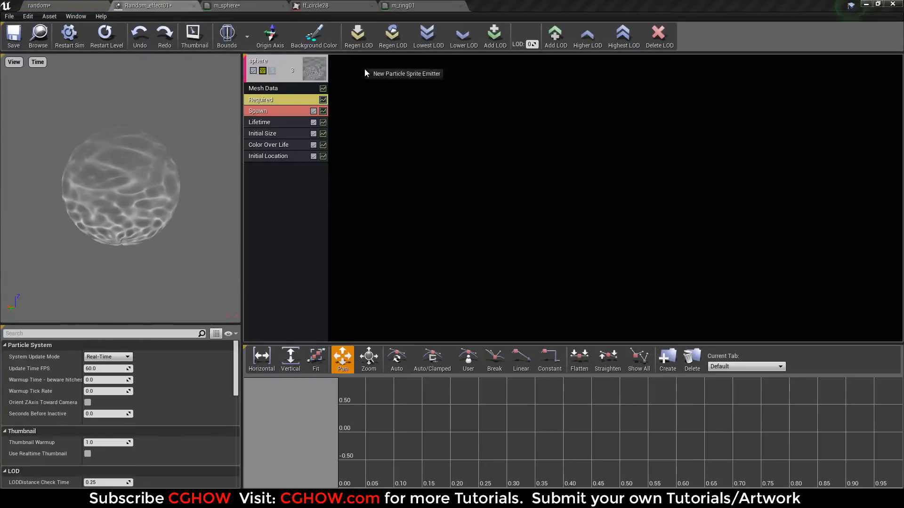
pyautogui.click(394, 74)
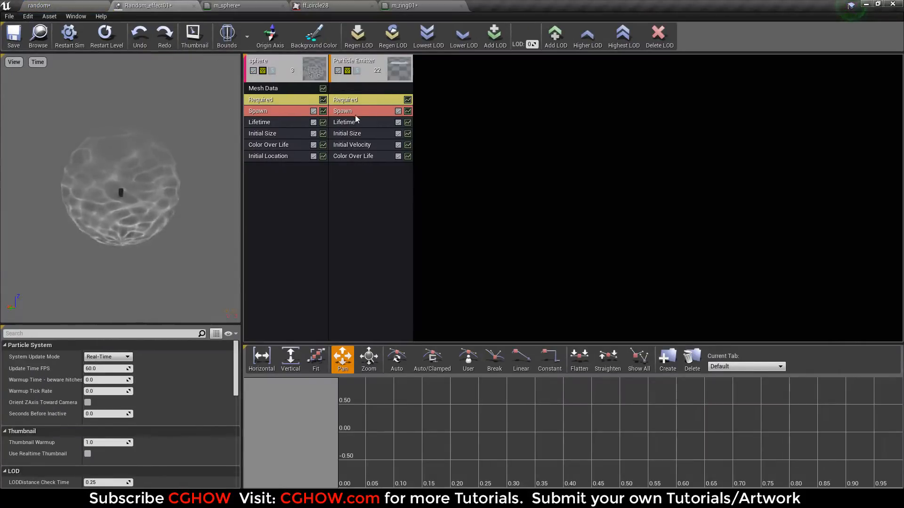
pyautogui.click(385, 67)
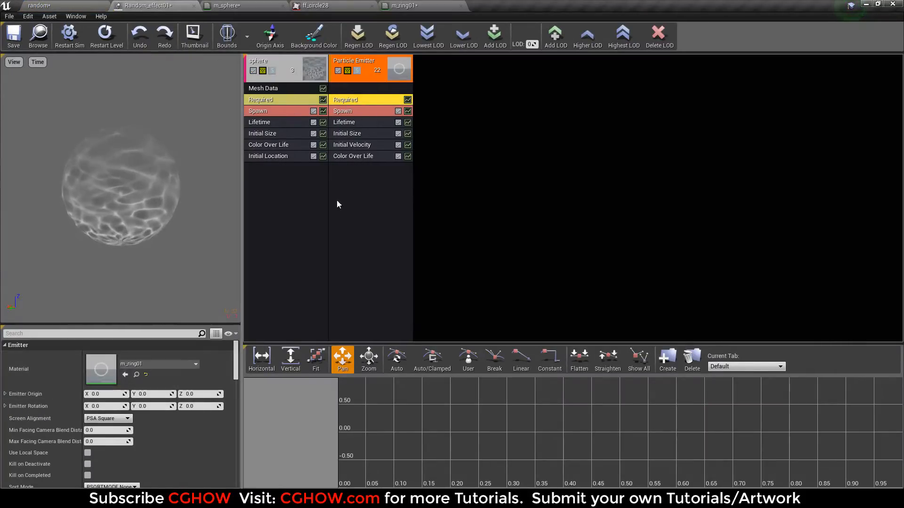
# Step: Rename the new sprite emitter as ring
pyautogui.rightClick(385, 67)
pyautogui.moveTo(414, 67)
pyautogui.click(457, 74)
pyautogui.write('ring')
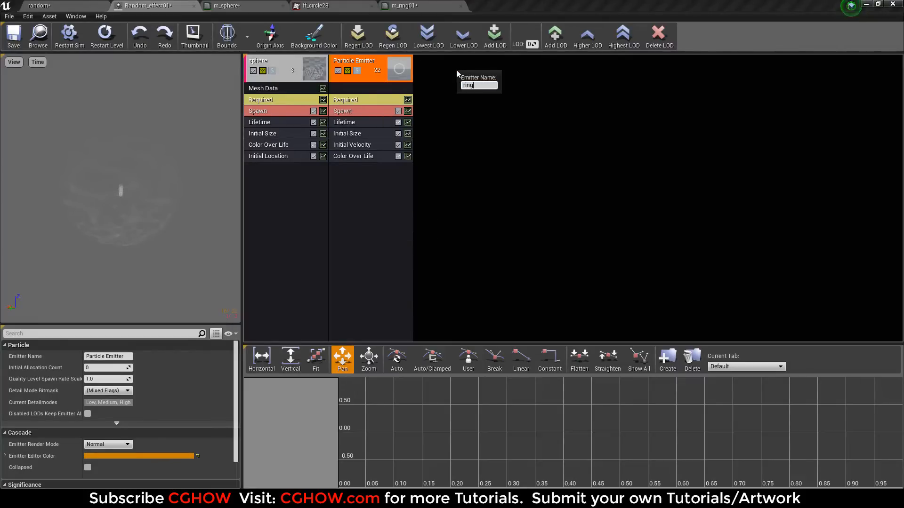
pyautogui.press('Return')
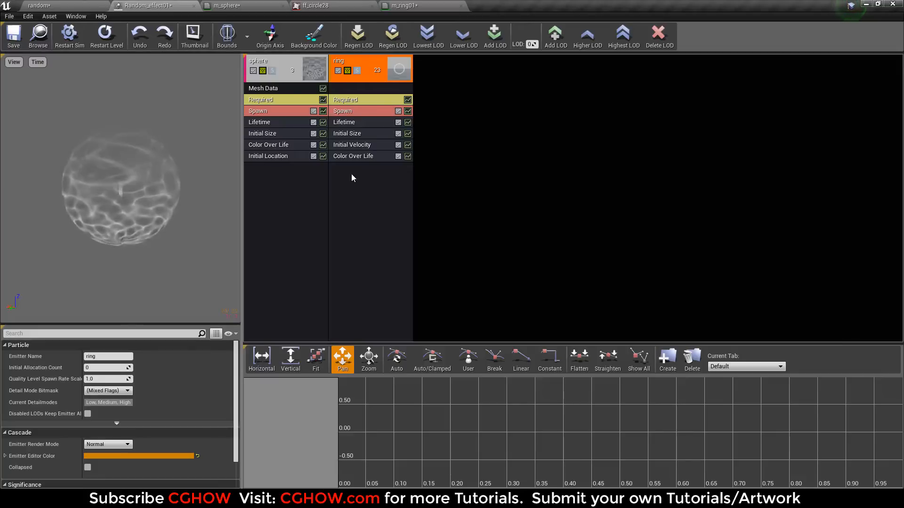
# Step: Change the ring emitter's Initial Size to a Distribution Vector Constant with X set to 1000
pyautogui.click(347, 134)
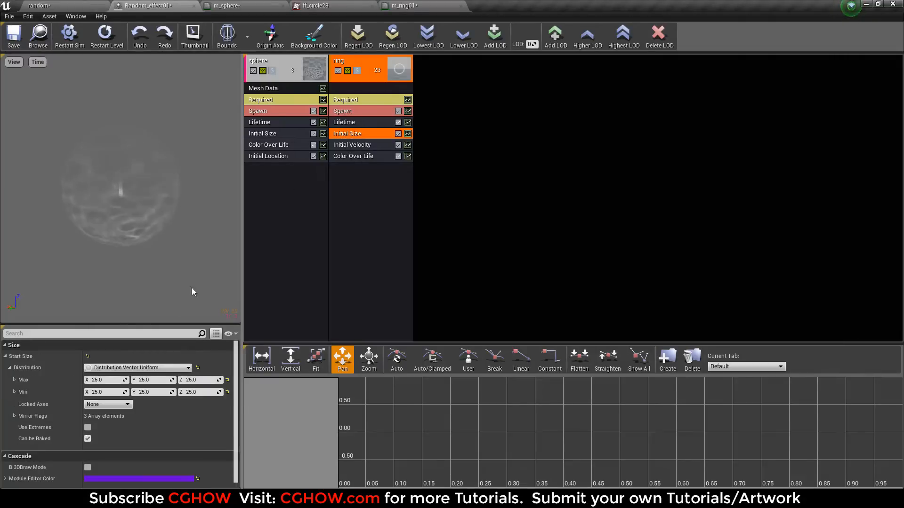
pyautogui.click(134, 368)
pyautogui.click(131, 388)
pyautogui.click(110, 382)
pyautogui.write('200')
pyautogui.press('Return')
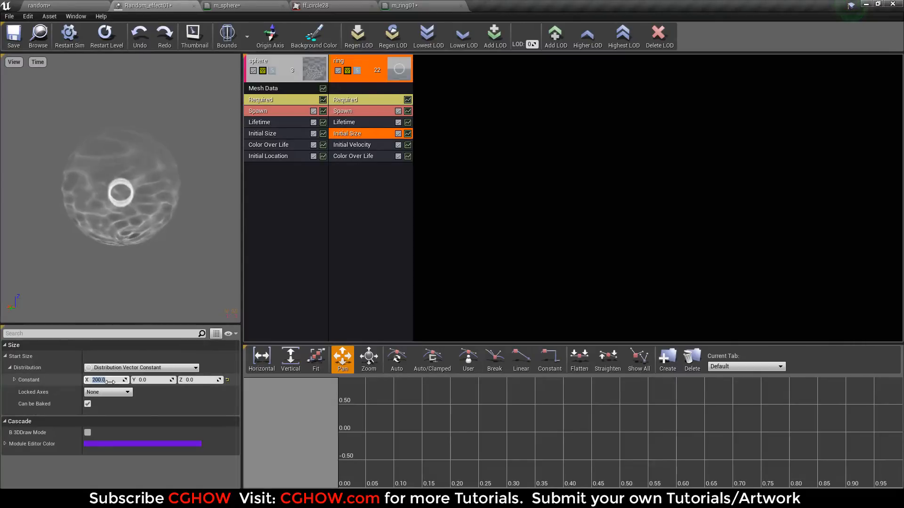
pyautogui.write('10')
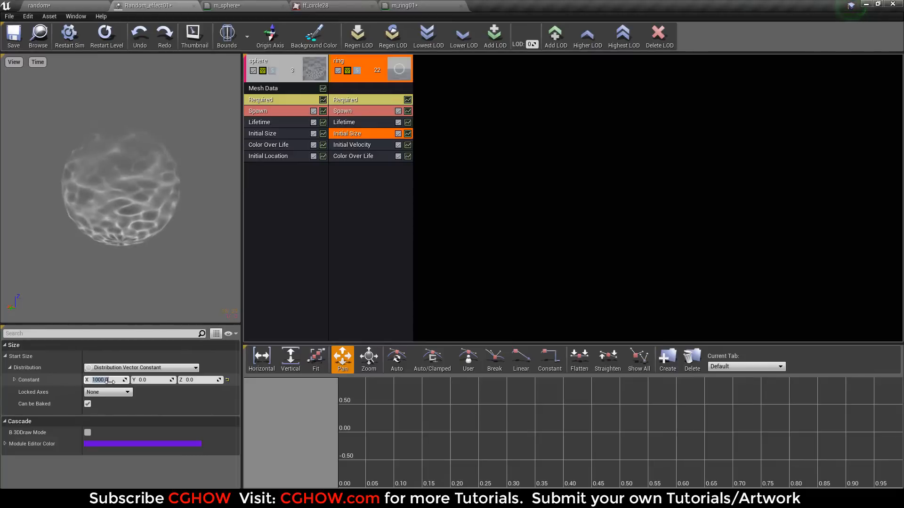
pyautogui.write('00')
pyautogui.press('Return')
pyautogui.moveTo(117, 231)
pyautogui.mouseDown()
pyautogui.moveTo(122, 269)
pyautogui.moveTo(121, 240)
pyautogui.mouseUp()
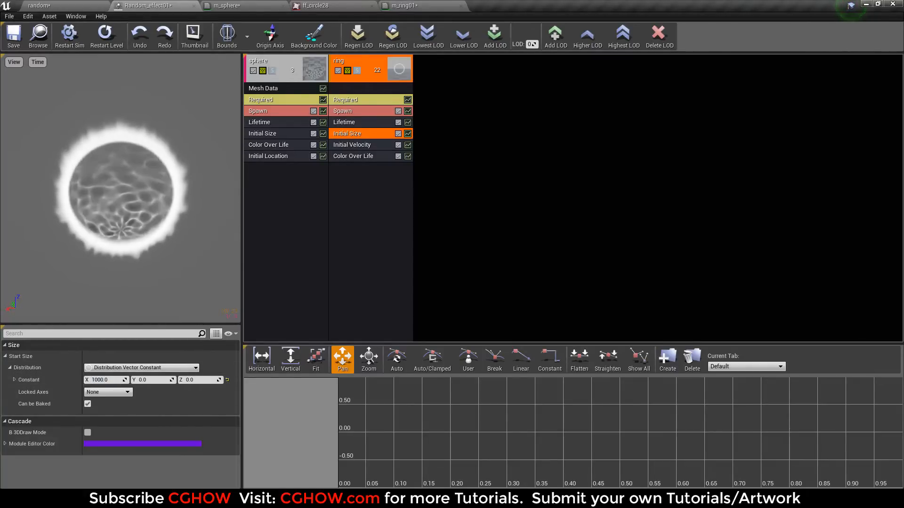
# Step: Add a Lock Axis module to the ring emitter and set its Lock Axis Flags to Z
pyautogui.rightClick(360, 189)
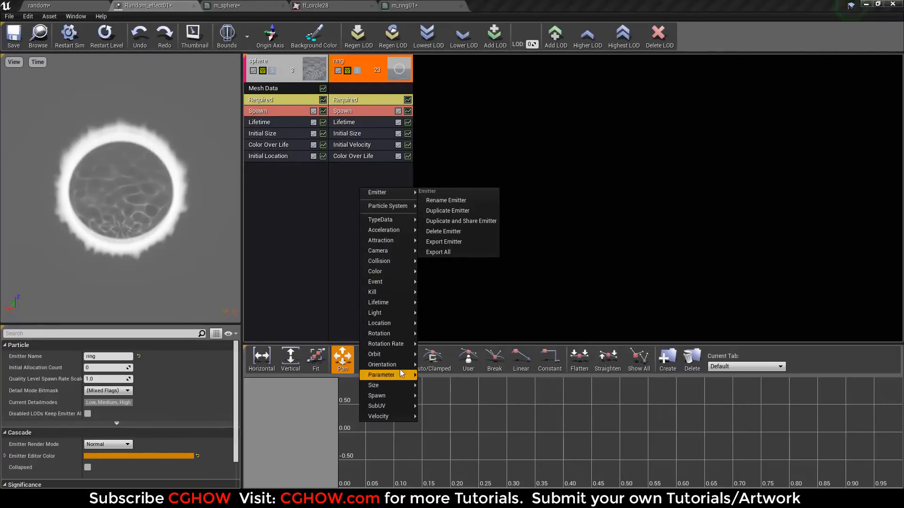
pyautogui.moveTo(408, 363)
pyautogui.click(443, 366)
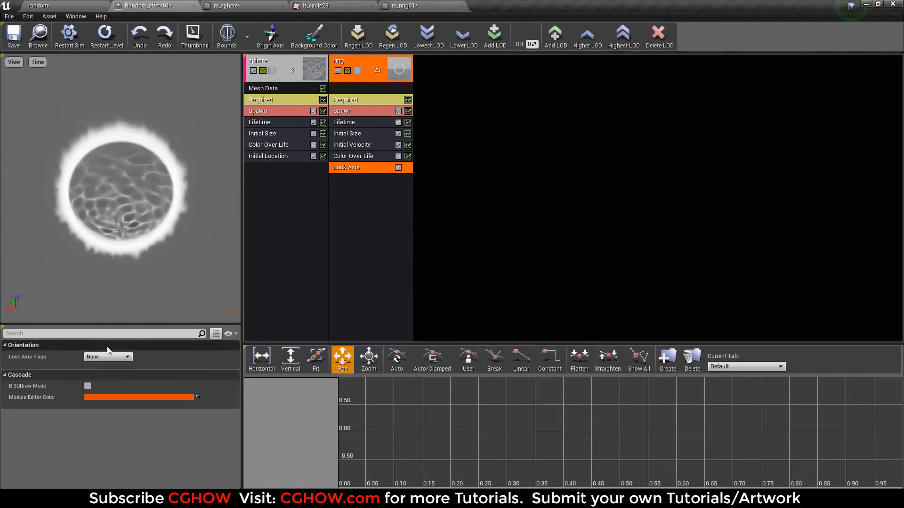
pyautogui.click(108, 357)
pyautogui.click(99, 384)
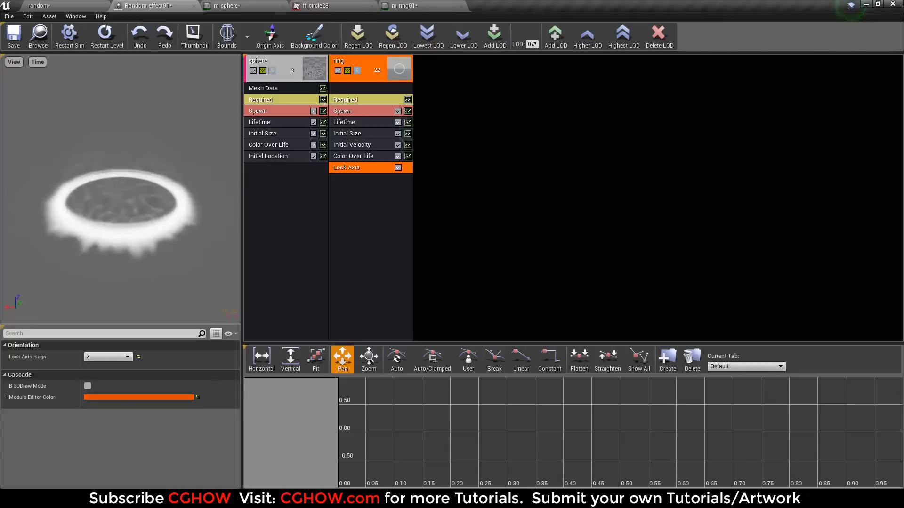
# Step: Delete the ring emitter's Initial Velocity module and set its constant spawn rate to 5
pyautogui.click(359, 147)
pyautogui.press('Delete')
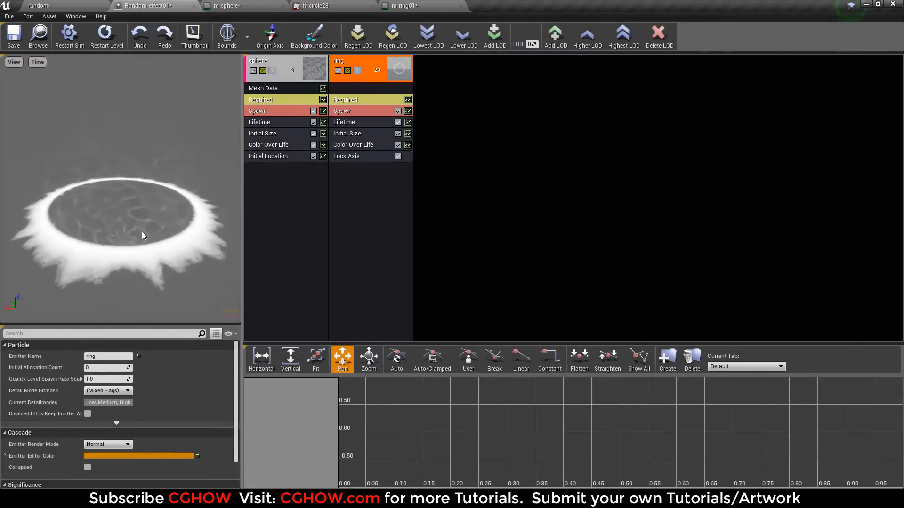
pyautogui.click(348, 111)
pyautogui.click(107, 380)
pyautogui.write('5')
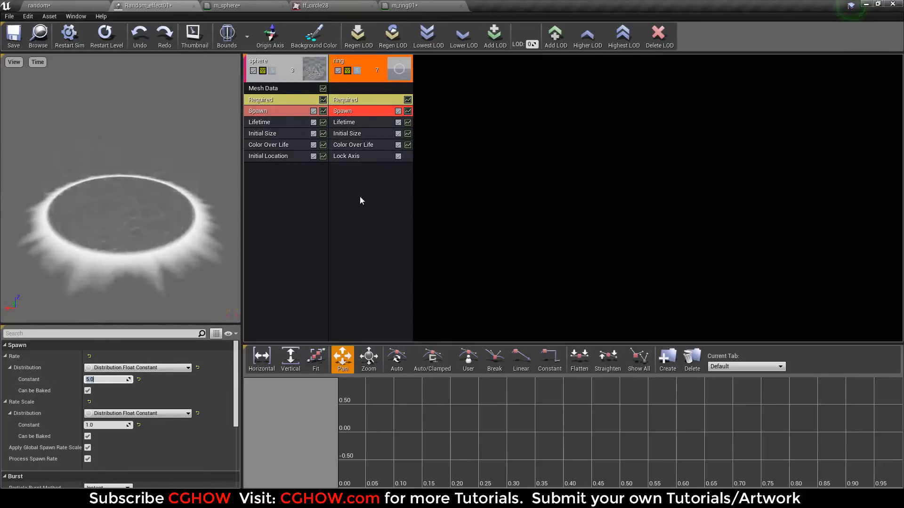
# Step: Add an Initial Rotation module to the ring emitter and edit its minimum start rotation
pyautogui.rightClick(366, 190)
pyautogui.click(454, 315)
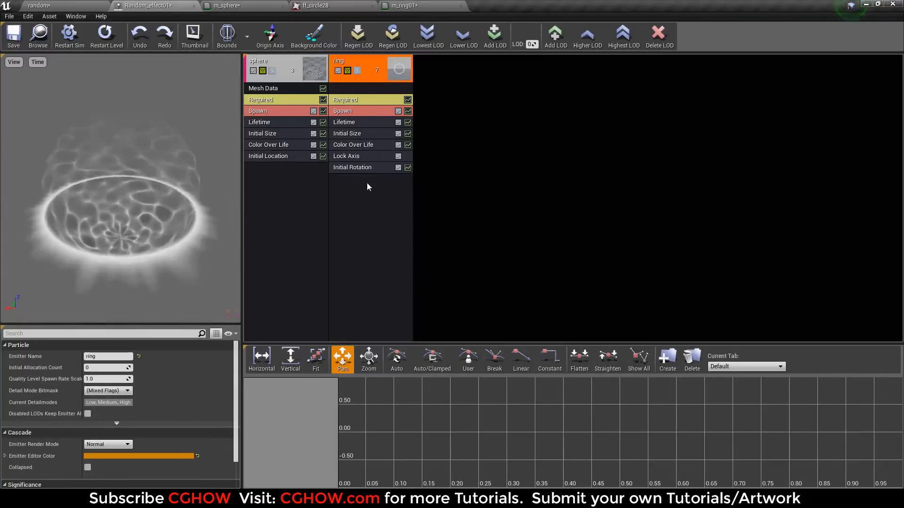
pyautogui.click(104, 379)
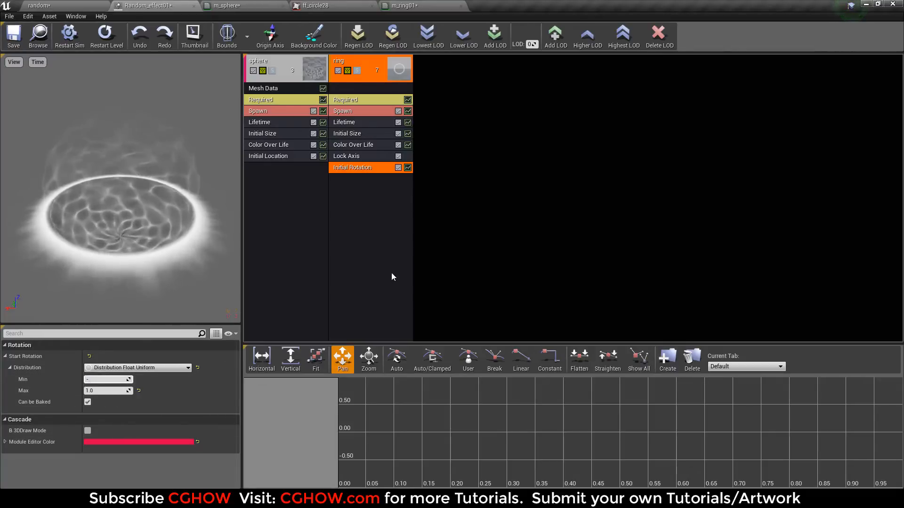
# Step: Add an Initial Rotation Rate module to the ring emitter with Min 0.2 and Max -0.2
pyautogui.rightClick(372, 201)
pyautogui.moveTo(405, 356)
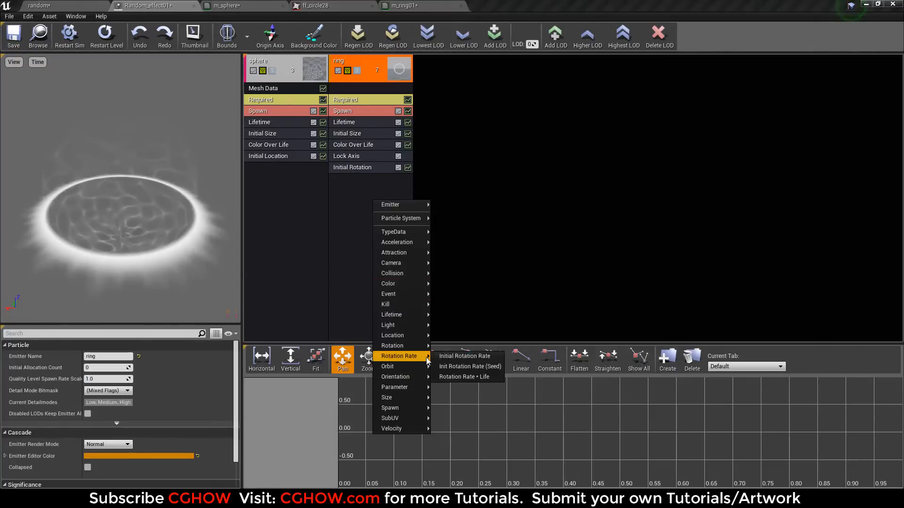
pyautogui.click(454, 356)
pyautogui.click(104, 380)
pyautogui.write('.2')
pyautogui.press('Tab')
pyautogui.write('-.2')
pyautogui.press('Return')
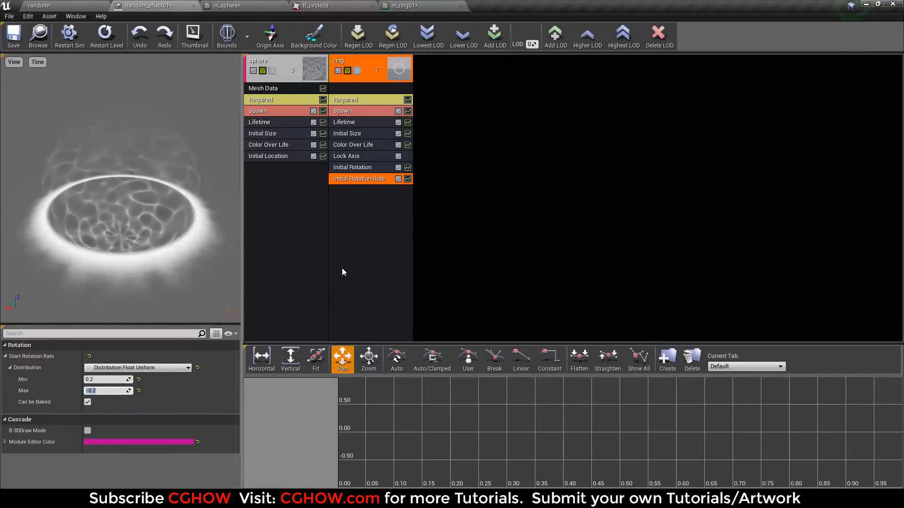
# Step: Add a third alpha point in the ring's Color Over Life and set point 0 to Out Val 0 with Curve Auto interpolation
pyautogui.click(356, 149)
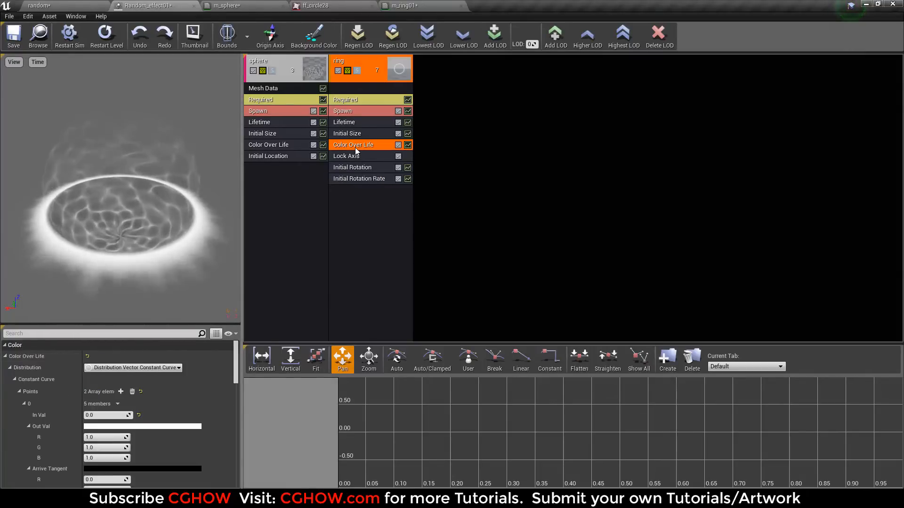
pyautogui.scroll(-10, 162, 403)
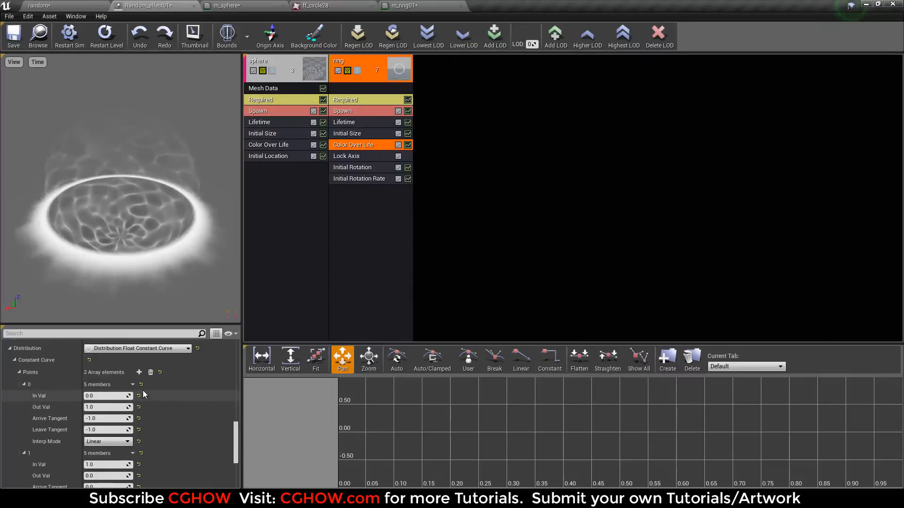
pyautogui.click(139, 373)
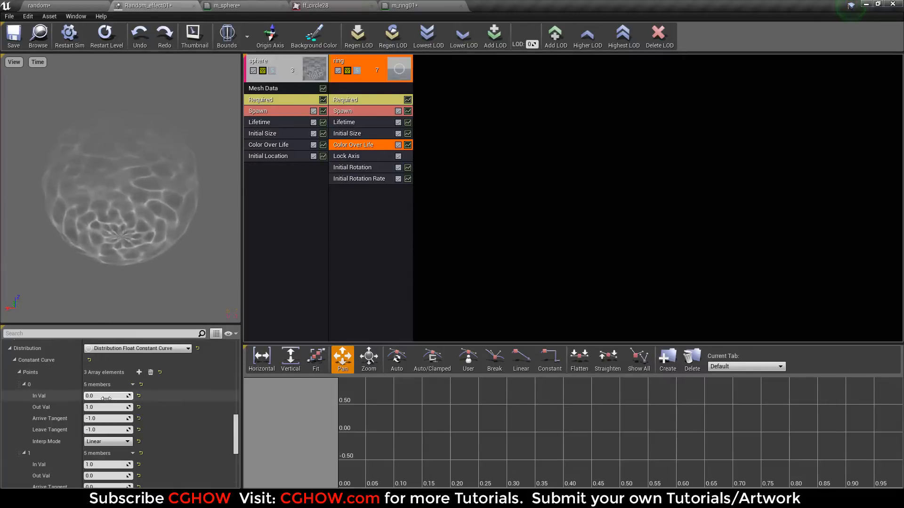
pyautogui.click(105, 378)
pyautogui.write('0')
pyautogui.press('Return')
pyautogui.click(102, 413)
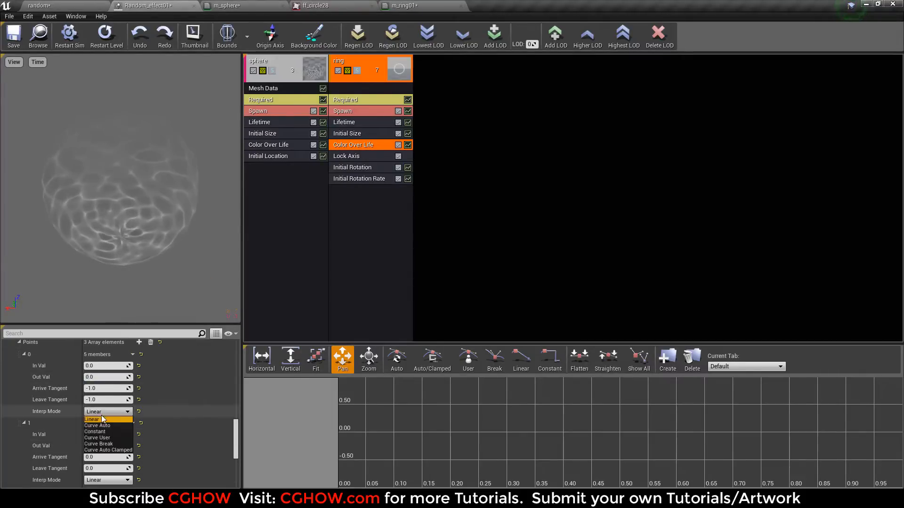
pyautogui.click(97, 425)
# Step: Set alpha point 1 to In Val 0.5, Out Val 1 and Curve Auto, and point 2 to In Val 1
pyautogui.click(103, 435)
pyautogui.write('.5')
pyautogui.click(102, 446)
pyautogui.write('1')
pyautogui.scroll(-5, 104, 455)
pyautogui.click(108, 406)
pyautogui.click(97, 419)
pyautogui.click(103, 428)
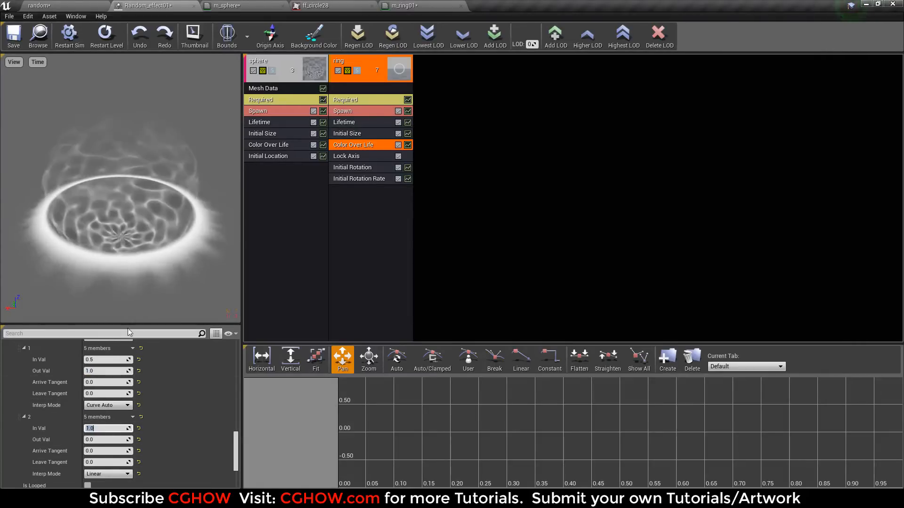
# Step: Save the Random_effect01 particle system and return to the random level to view the effect
pyautogui.scroll(7, 119, 417)
pyautogui.scroll(8, 119, 419)
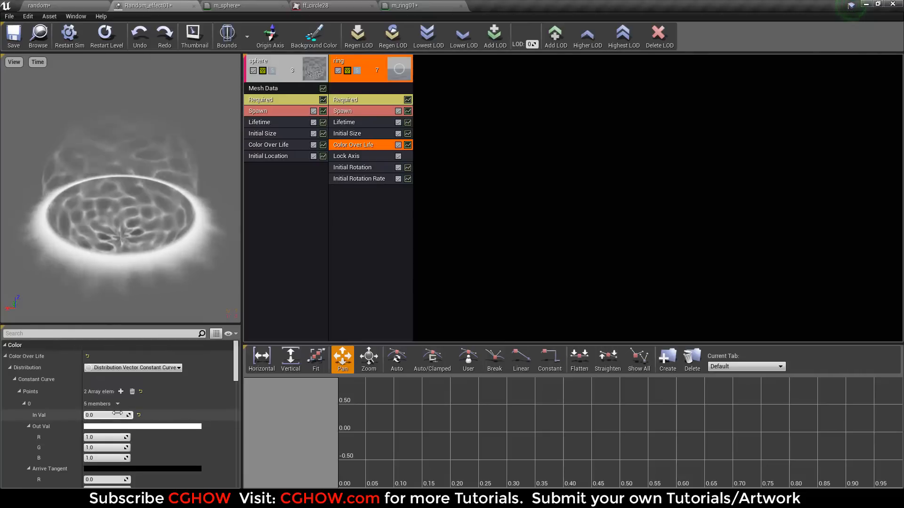
pyautogui.moveTo(128, 192); pyautogui.dragTo(128, 159)
pyautogui.click(15, 36)
pyautogui.click(39, 5)
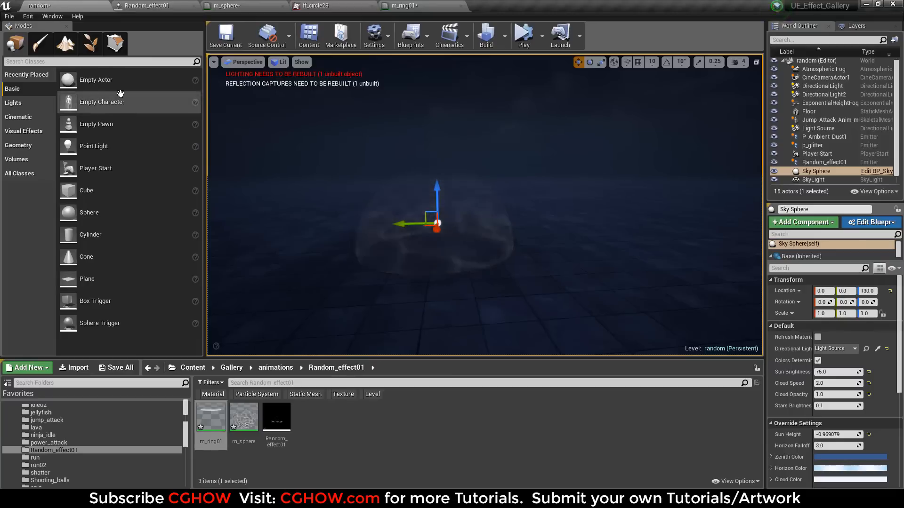
# Step: Close the m_ring01, ff_circle28 and m_sphere editors and return to the Random_effect01 particle system
pyautogui.click(395, 3)
pyautogui.middleClick(394, 4)
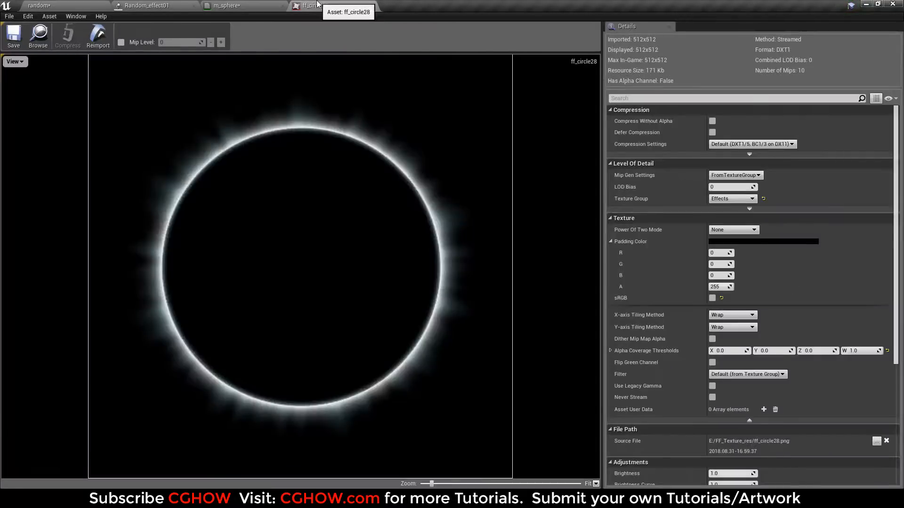
pyautogui.middleClick(313, 3)
pyautogui.middleClick(203, 4)
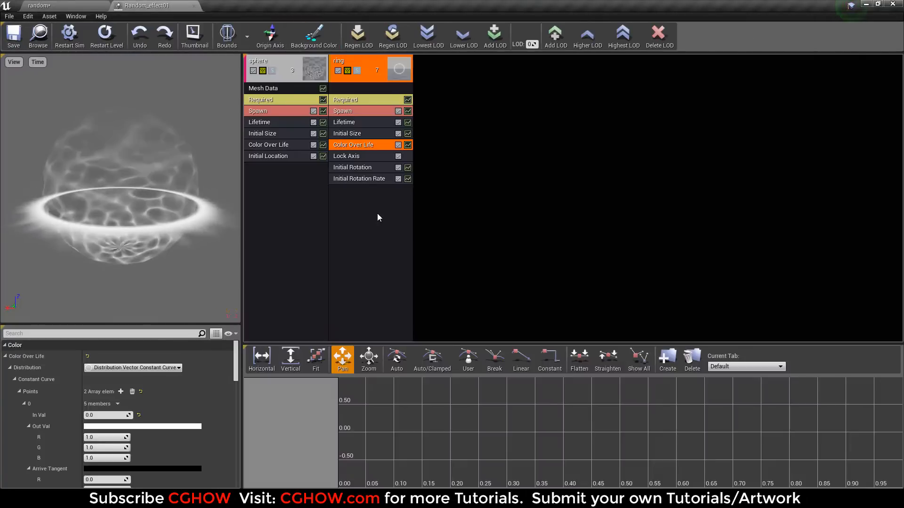
# Step: Copy the Initial Location module from the sphere emitter to the ring emitter and check the effect in the random level
pyautogui.moveTo(268, 156); pyautogui.dragTo(369, 210)
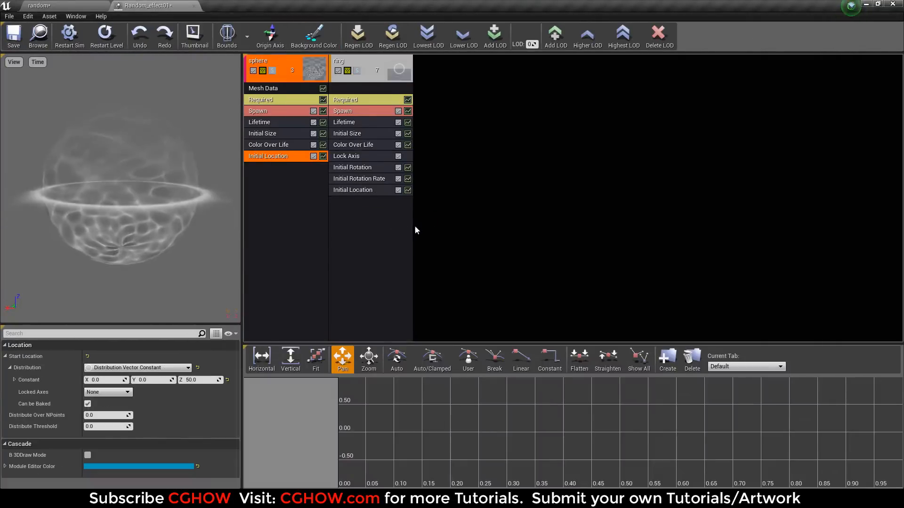
pyautogui.click(58, 4)
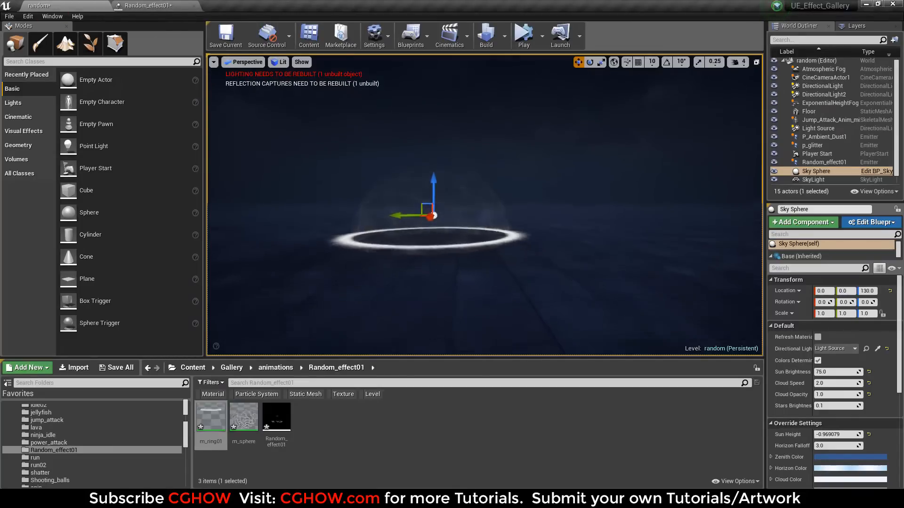
pyautogui.click(146, 6)
# Step: Lower the ring's Initial Location Z to 40, refine it to 30, and check its height in the random level
pyautogui.click(351, 190)
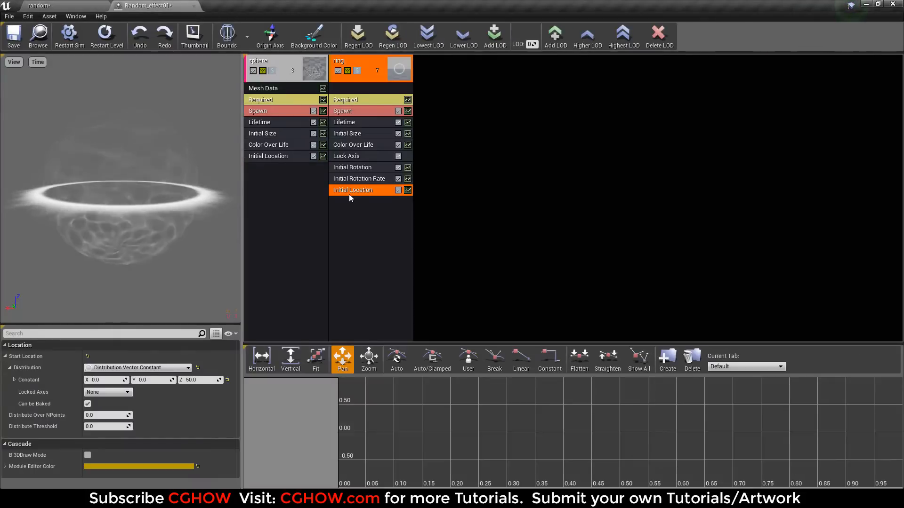
pyautogui.click(49, 6)
pyautogui.click(145, 5)
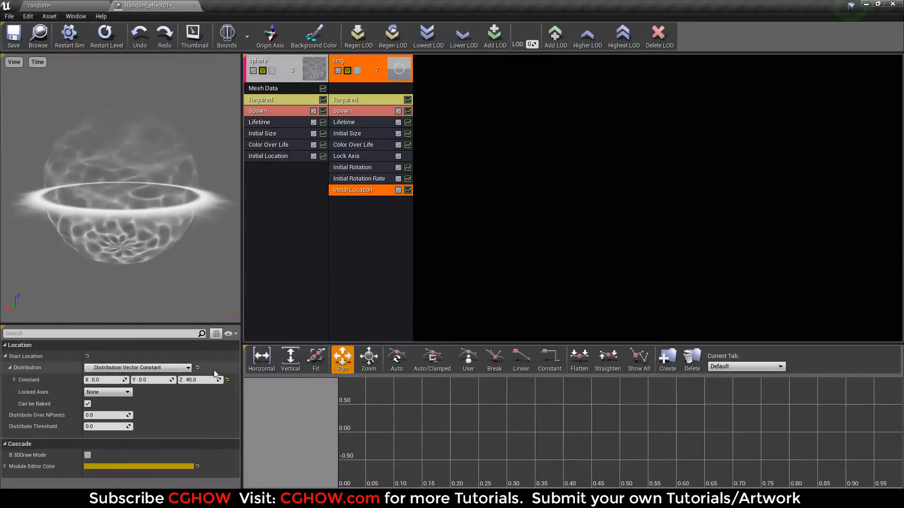
pyautogui.click(86, 3)
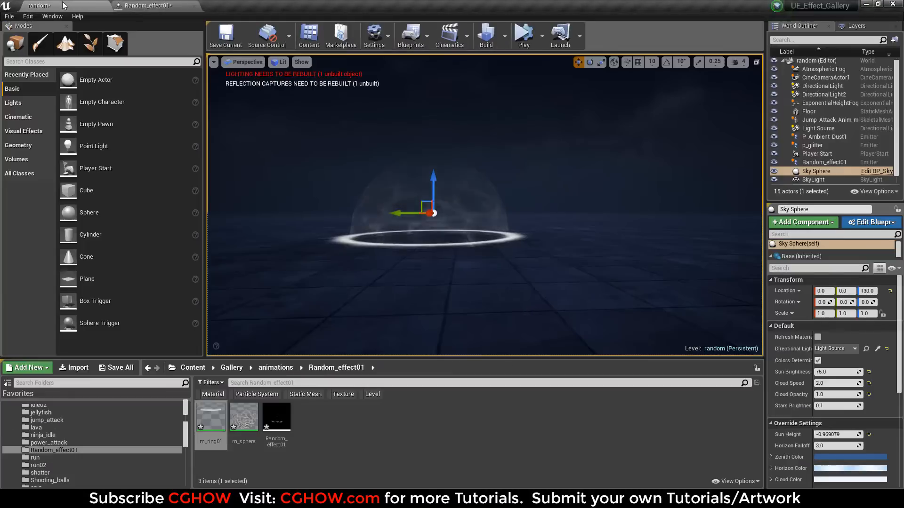
pyautogui.click(162, 5)
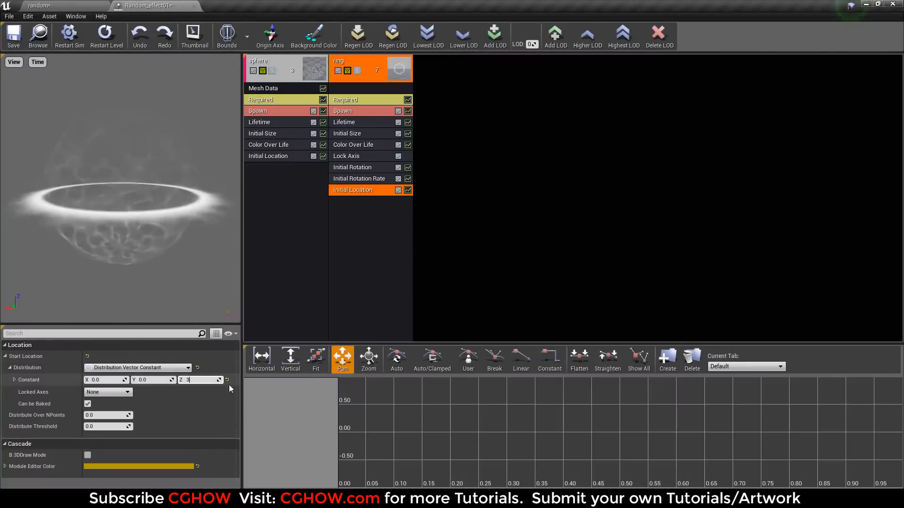
pyautogui.click(51, 5)
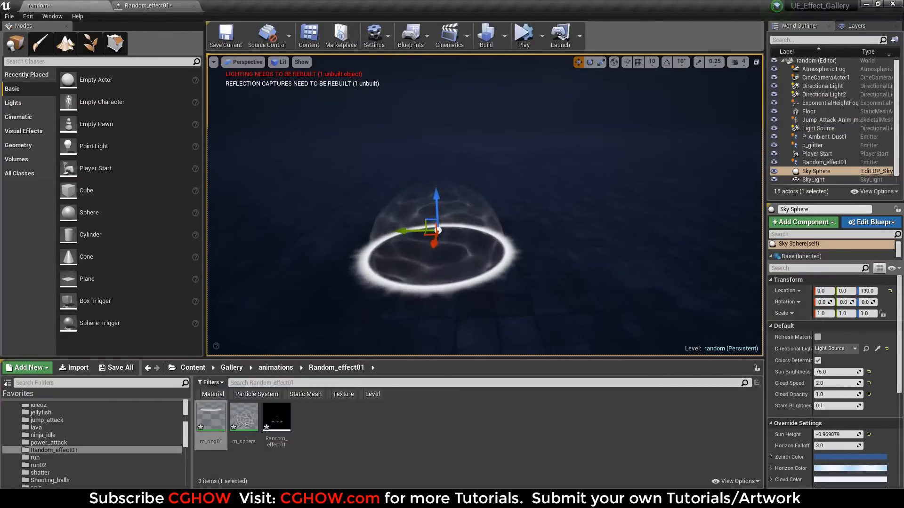
# Step: Set the sphere's Color Over Life point 0 to magenta with hue about 325.6, saturation 1 and value 10, after trying value 200
pyautogui.click(146, 5)
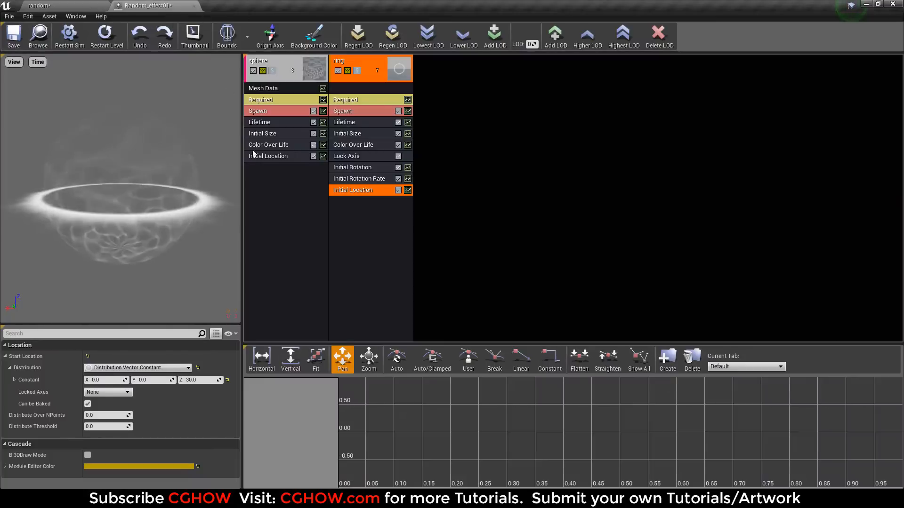
pyautogui.click(266, 145)
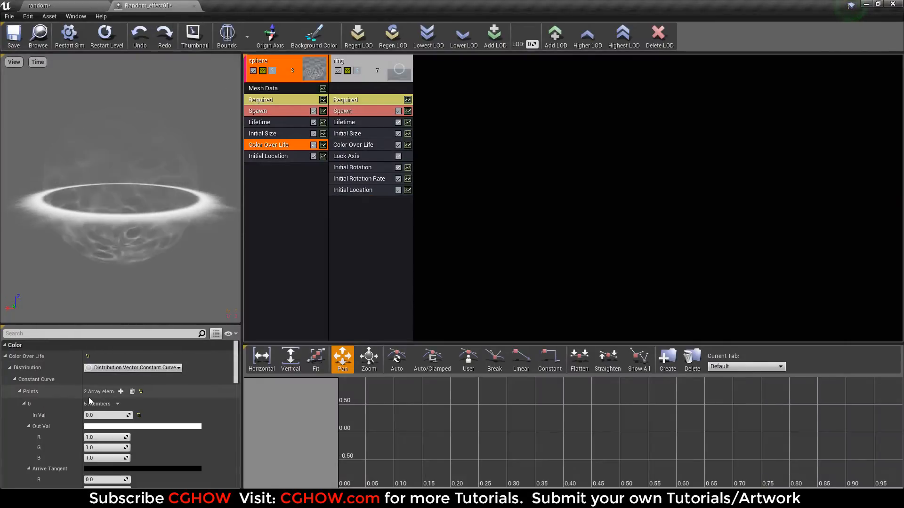
pyautogui.click(117, 427)
pyautogui.moveTo(198, 311); pyautogui.dragTo(213, 299)
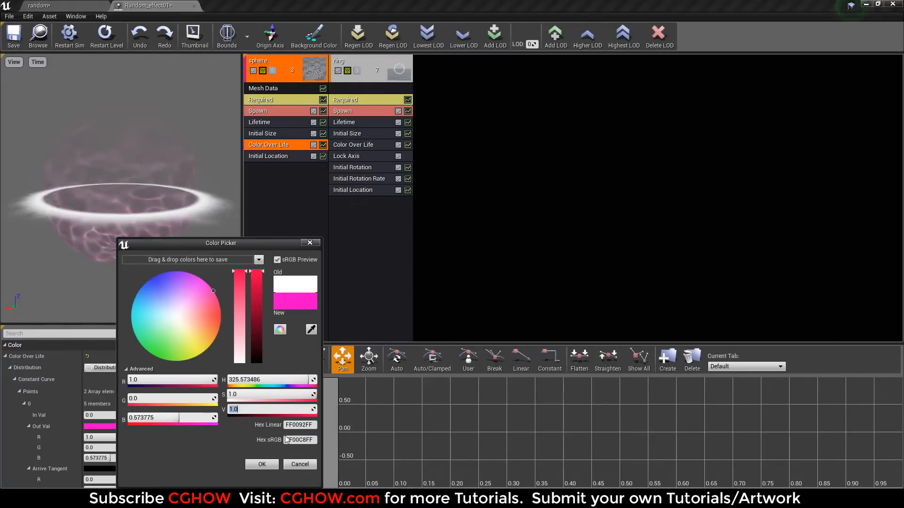
pyautogui.write('200')
pyautogui.press('Return')
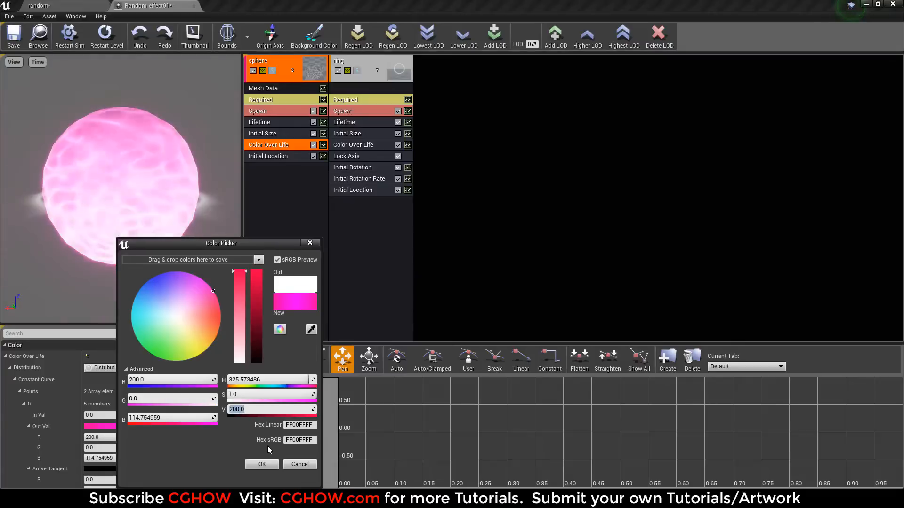
pyautogui.write('10')
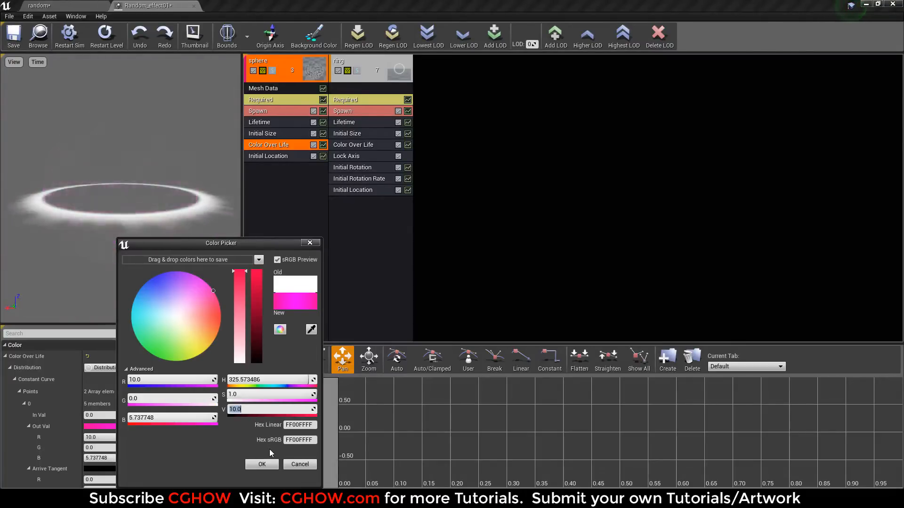
pyautogui.press('Return')
pyautogui.click(275, 467)
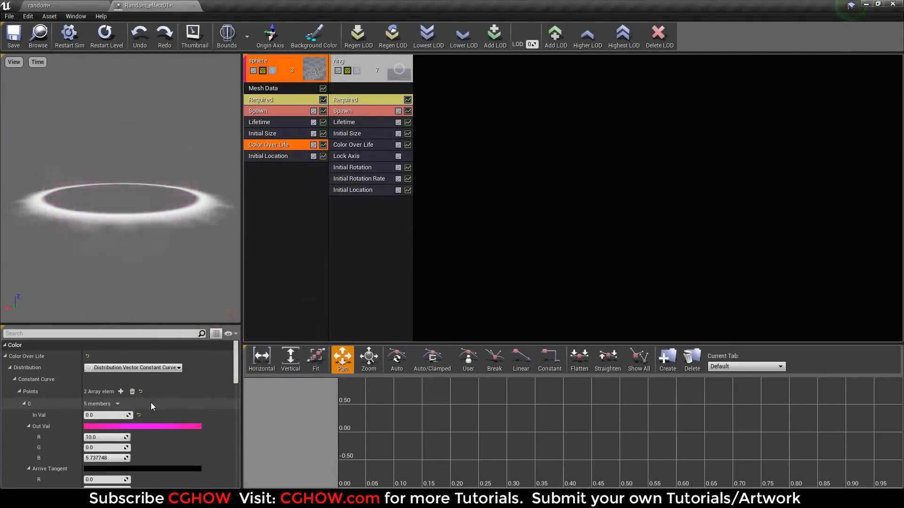
# Step: Set the ring's Color Over Life point 0 to pink, about R 1, G 0.156, B 0.619
pyautogui.scroll(-1, 154, 409)
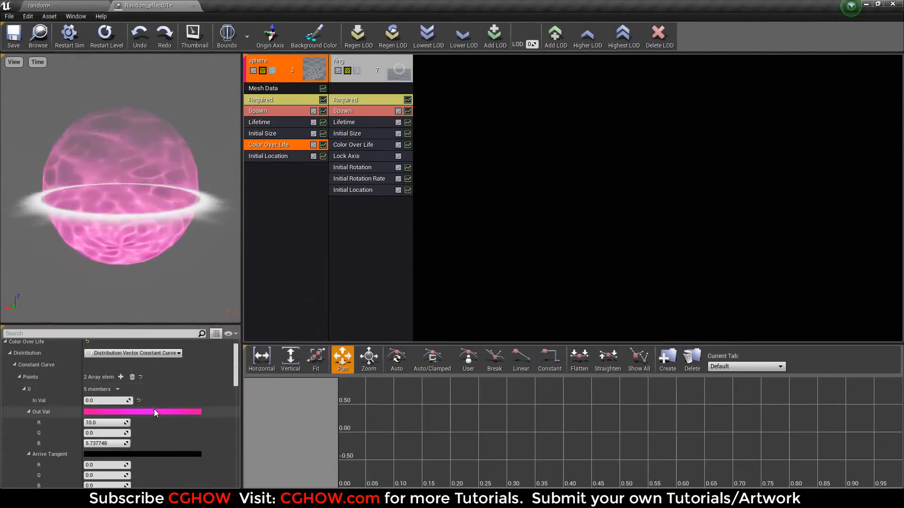
pyautogui.click(353, 145)
pyautogui.click(118, 414)
pyautogui.moveTo(202, 305)
pyautogui.mouseDown()
pyautogui.moveTo(191, 294)
pyautogui.moveTo(205, 300)
pyautogui.moveTo(198, 307)
pyautogui.moveTo(218, 297)
pyautogui.moveTo(205, 302)
pyautogui.moveTo(210, 295)
pyautogui.mouseUp()
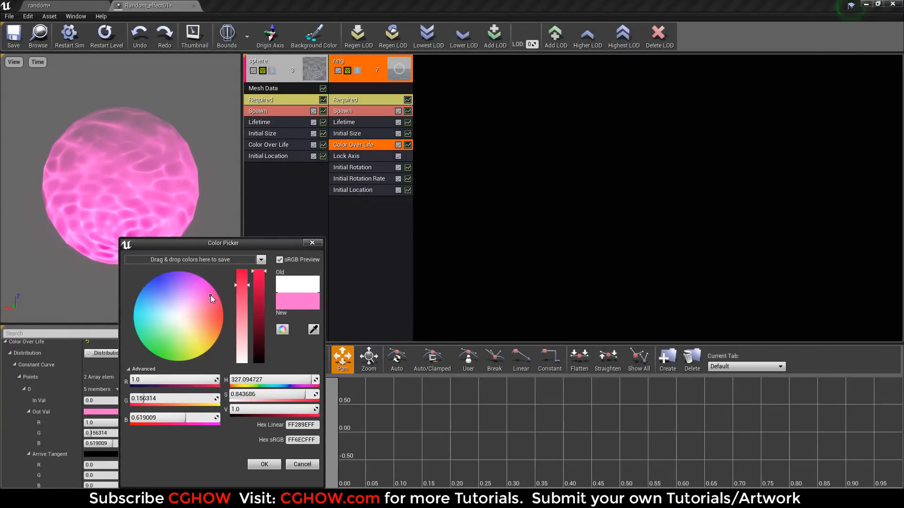
pyautogui.click(264, 464)
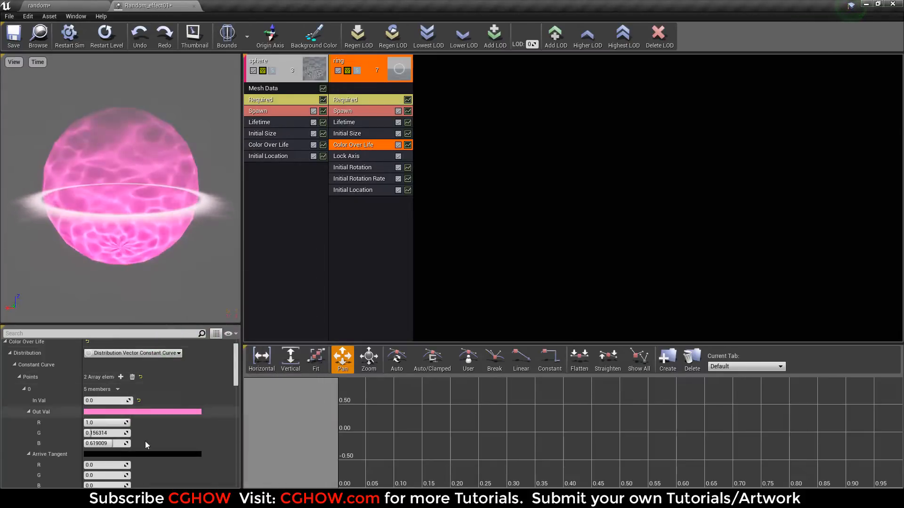
# Step: Set the ring's Color Over Life point 1 to light purple, about R 0.728, G 0.416, B 1, and check the colours in the level
pyautogui.scroll(-5, 141, 438)
pyautogui.click(136, 453)
pyautogui.moveTo(213, 310); pyautogui.dragTo(196, 290)
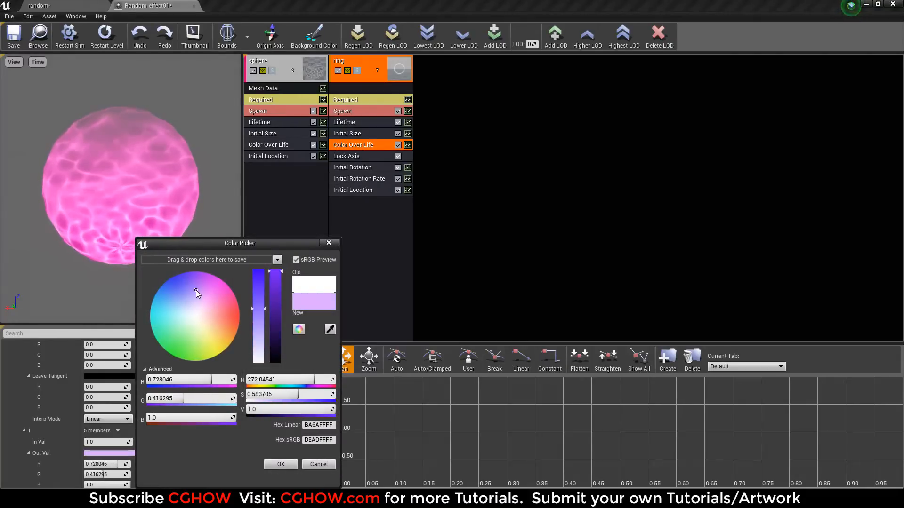
pyautogui.click(280, 465)
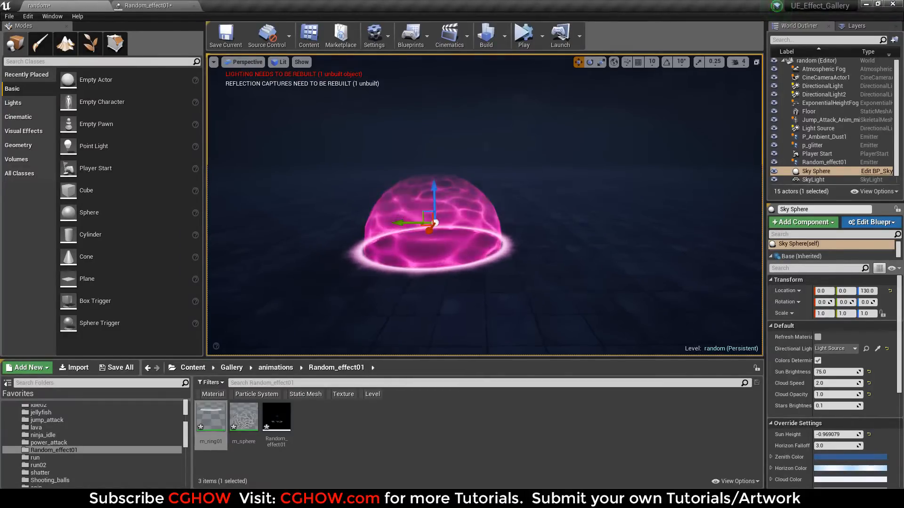
pyautogui.moveTo(303, 294); pyautogui.dragTo(315, 269, button='middle')
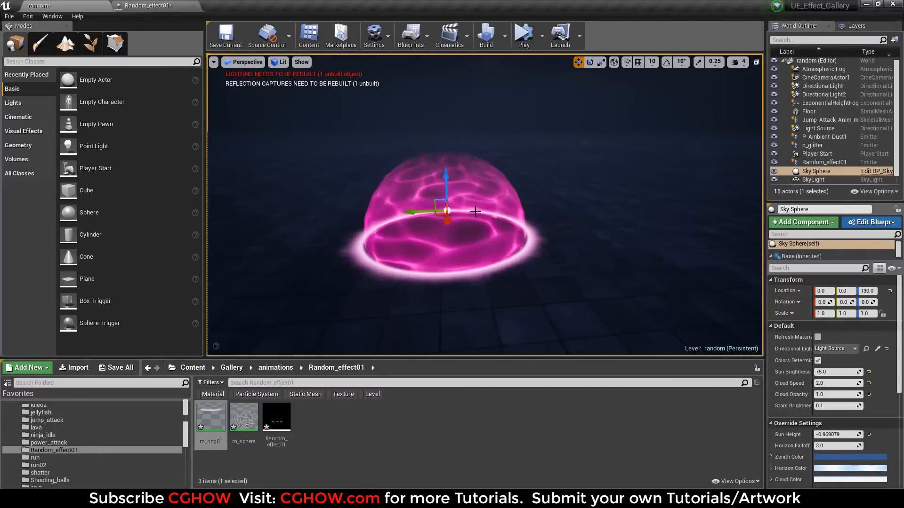
# Step: Set the sphere emitter's constant spawn rate to 2
pyautogui.click(155, 6)
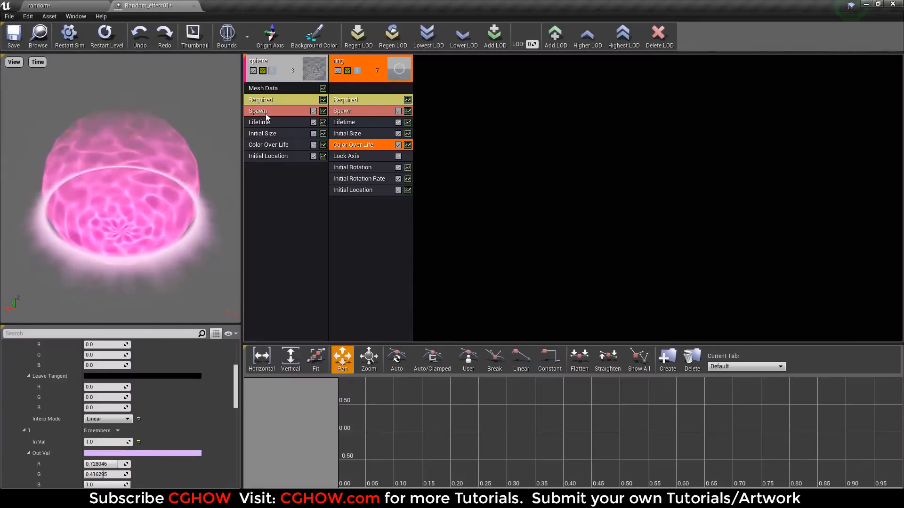
pyautogui.click(265, 114)
pyautogui.scroll(-5, 141, 388)
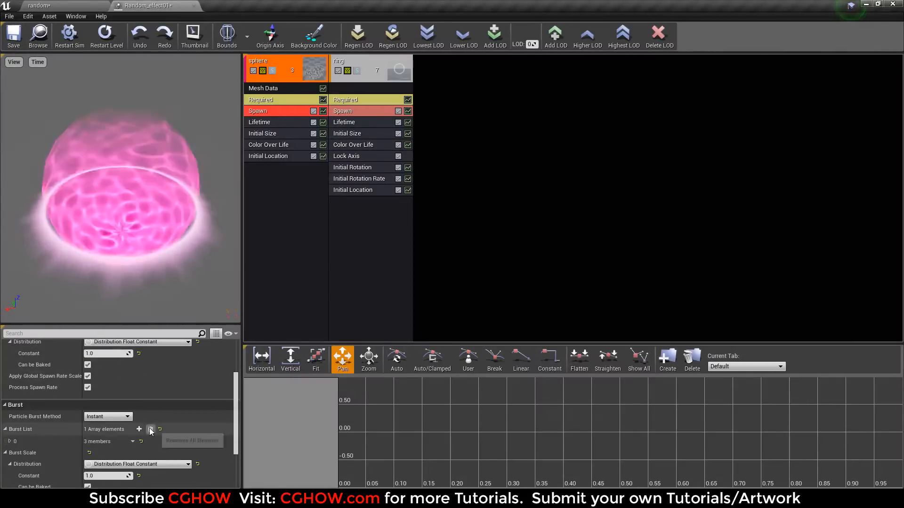
pyautogui.scroll(3, 151, 408)
pyautogui.click(108, 379)
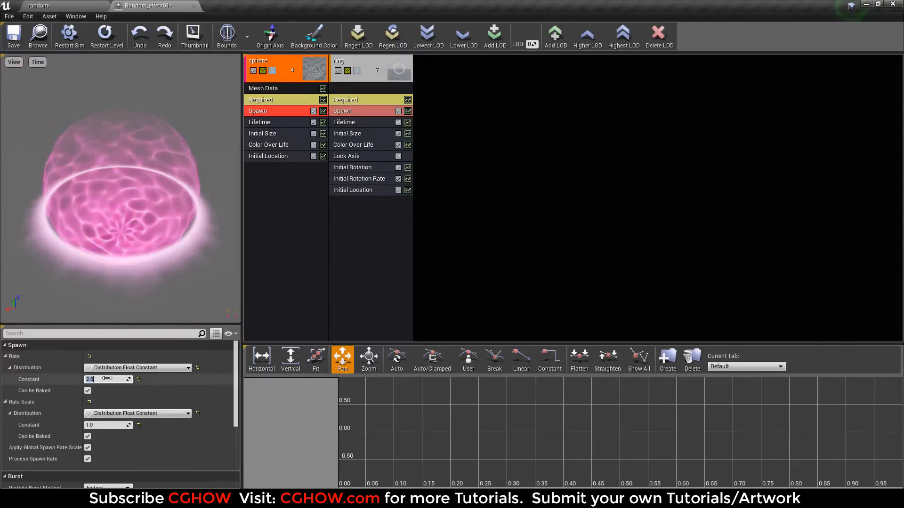
# Step: Add a third point to the sphere's Alpha Over Life curve and expand all the alpha points
pyautogui.click(257, 145)
pyautogui.scroll(-10, 130, 414)
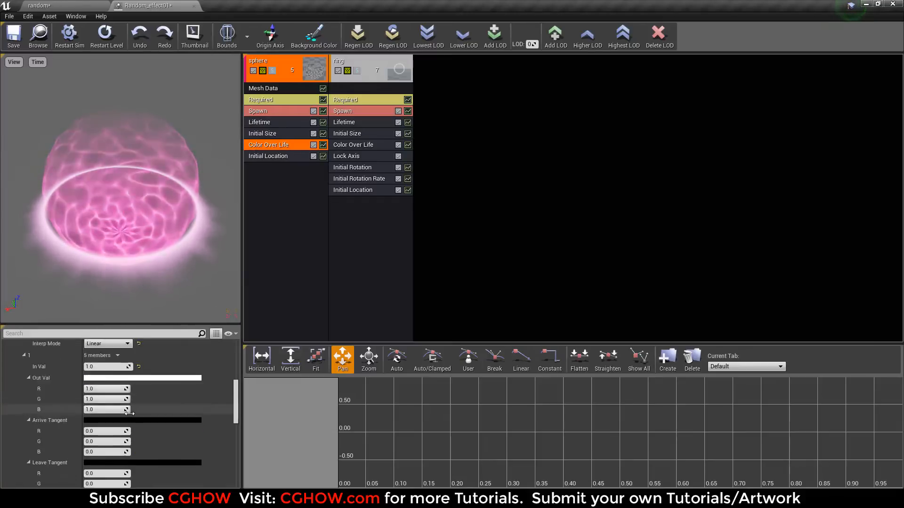
pyautogui.click(137, 402)
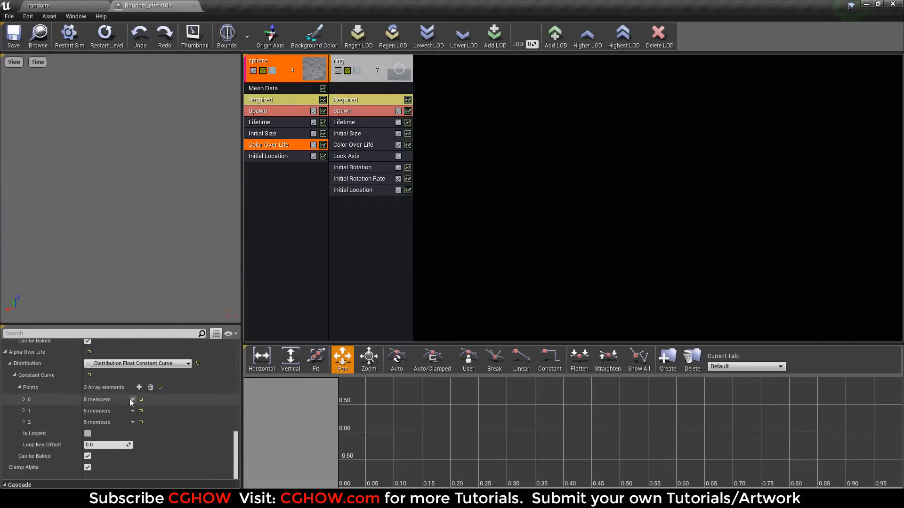
pyautogui.rightClick(32, 390)
pyautogui.click(54, 413)
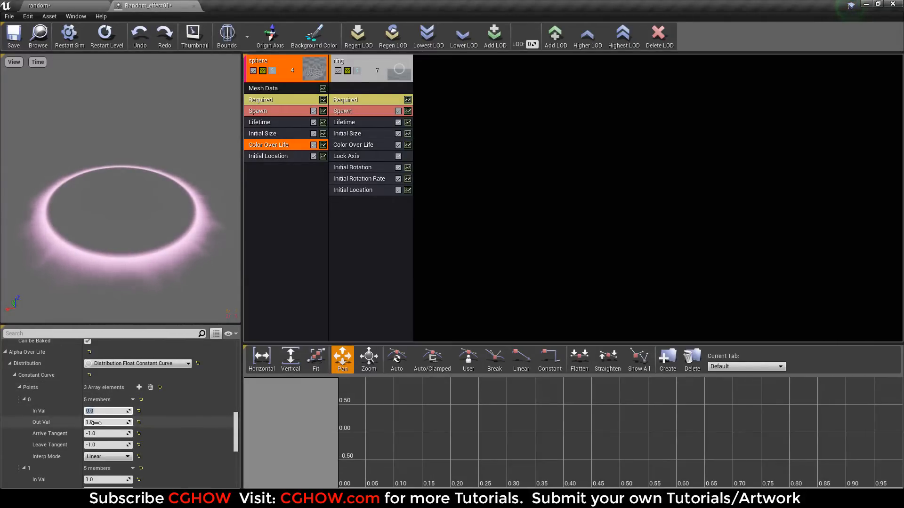
# Step: Set alpha point 0 to Out Val 0, Curve Auto; point 1 to In Val 0.5, Out Val 1, Curve Auto; point 2 to In Val 1
pyautogui.scroll(-3, 103, 424)
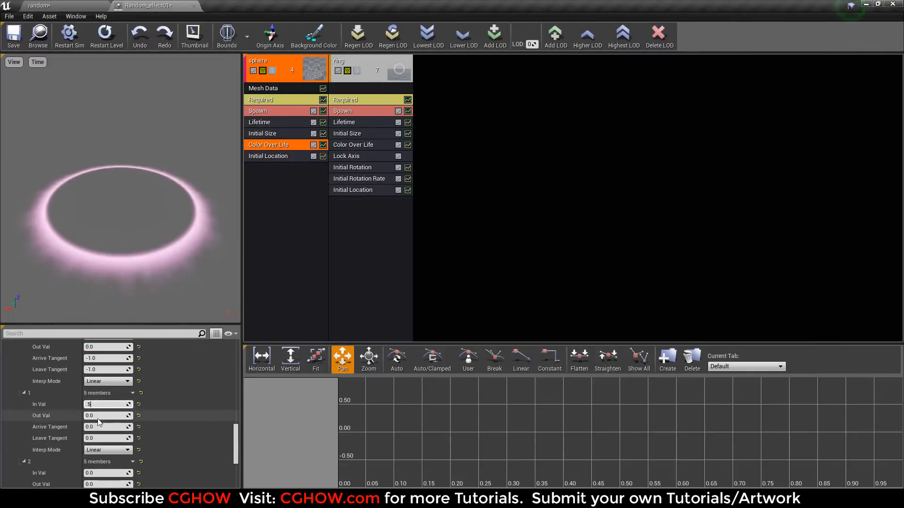
pyautogui.click(109, 396)
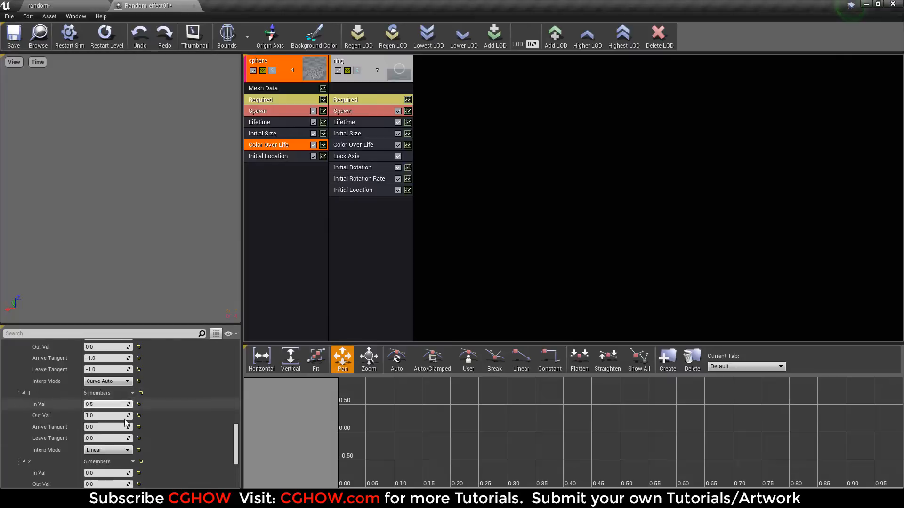
pyautogui.scroll(-3, 110, 400)
pyautogui.click(108, 376)
pyautogui.click(99, 390)
pyautogui.click(111, 410)
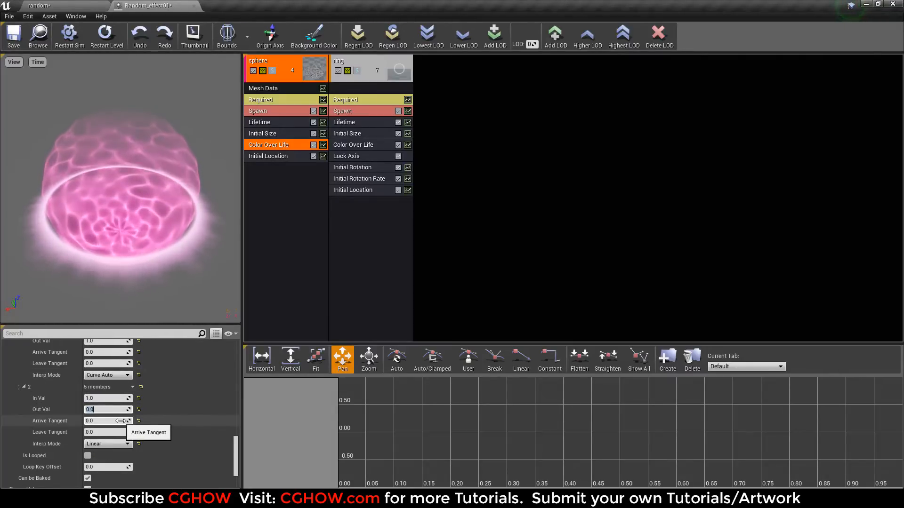
# Step: Examine the pink dome and glowing ring from several angles in the random level
pyautogui.click(81, 7)
pyautogui.keyDown('alt'); pyautogui.moveTo(330, 207); pyautogui.dragTo(282, 170); pyautogui.keyUp('alt')
pyautogui.keyDown('alt'); pyautogui.moveTo(301, 278); pyautogui.dragTo(315, 309); pyautogui.keyUp('alt')
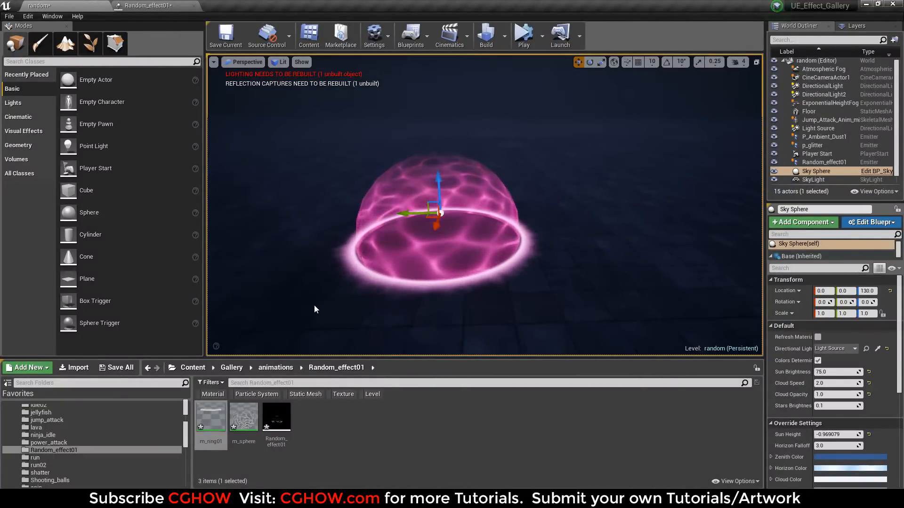
pyautogui.keyDown('alt'); pyautogui.moveTo(288, 262); pyautogui.dragTo(303, 221); pyautogui.keyUp('alt')
pyautogui.click(323, 139)
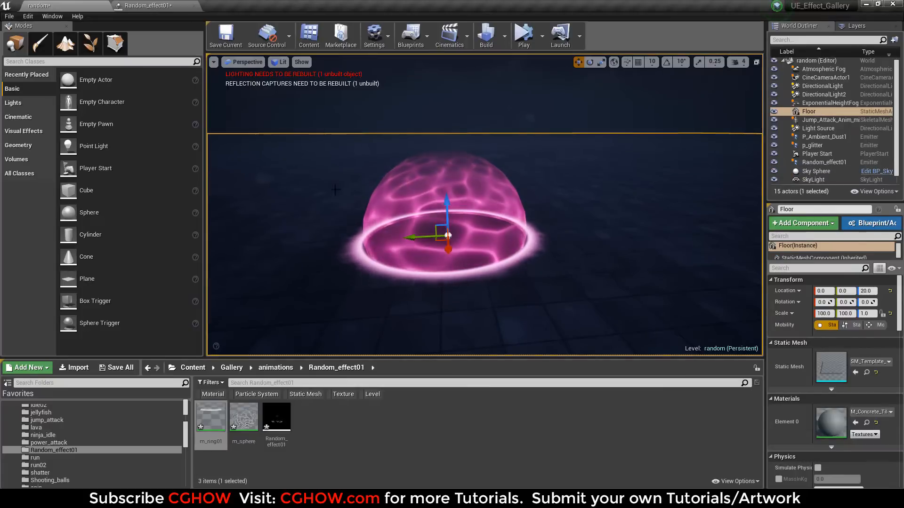
pyautogui.keyDown('alt'); pyautogui.moveTo(324, 140); pyautogui.dragTo(337, 142); pyautogui.keyUp('alt')
pyautogui.click(337, 143)
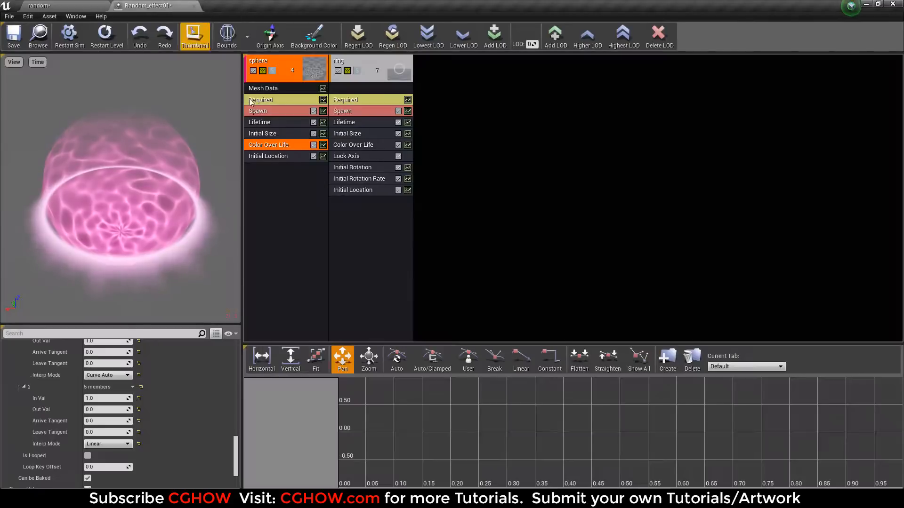
pyautogui.rightClick(338, 201)
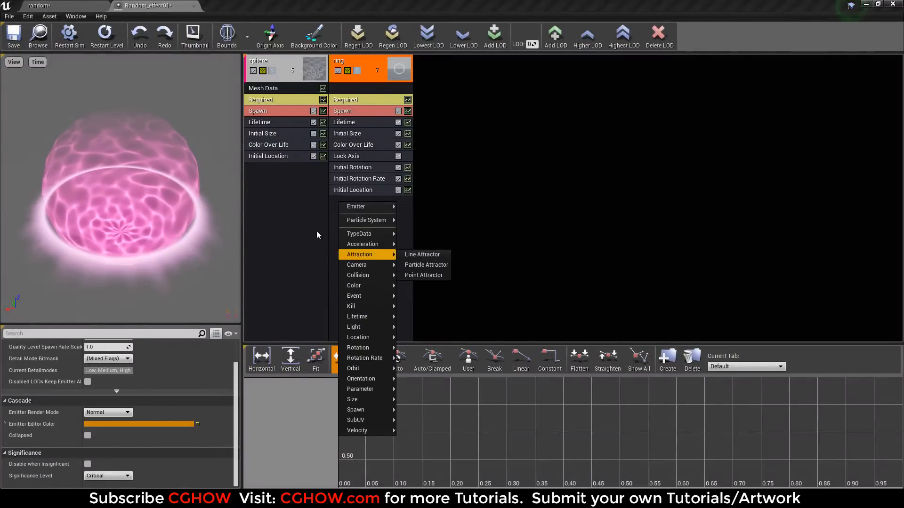
pyautogui.click(296, 179)
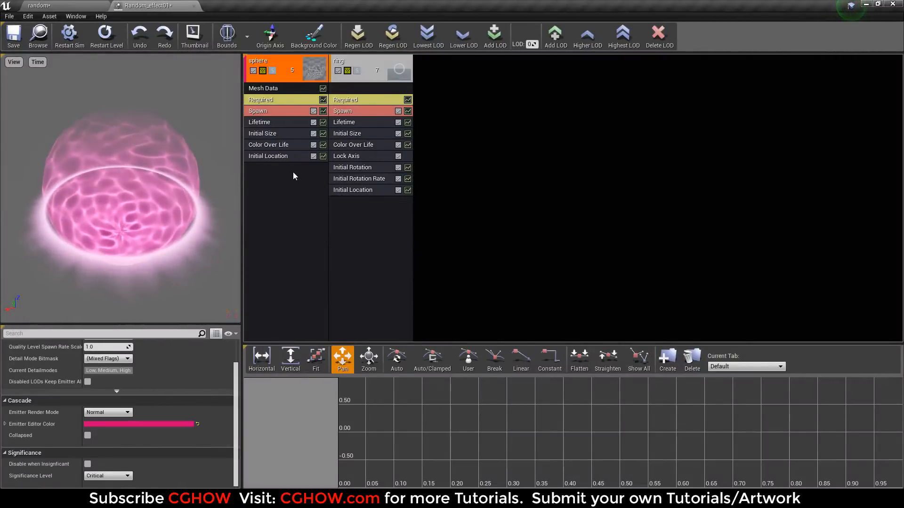
# Step: Add a Light module to the ring emitter and enable its Affects Translucency and Preview Light Radius options
pyautogui.rightClick(357, 216)
pyautogui.click(168, 207)
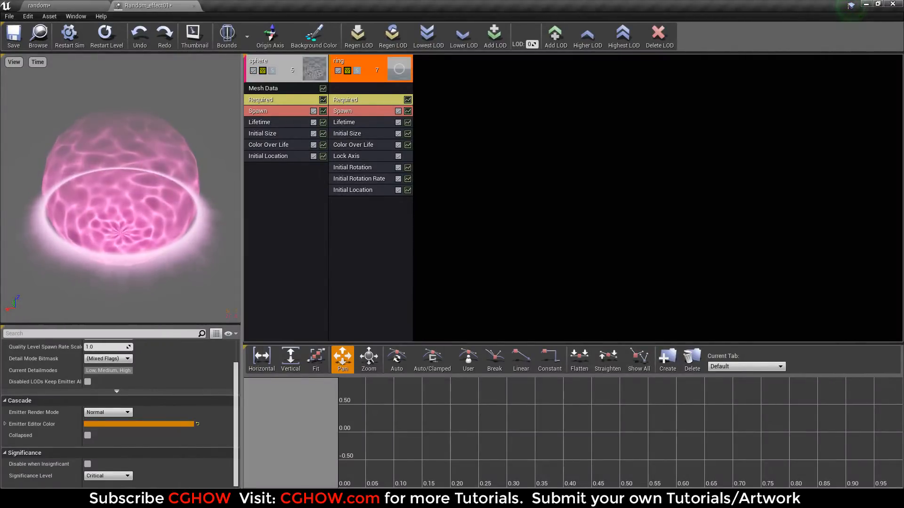
pyautogui.rightClick(353, 213)
pyautogui.moveTo(380, 342)
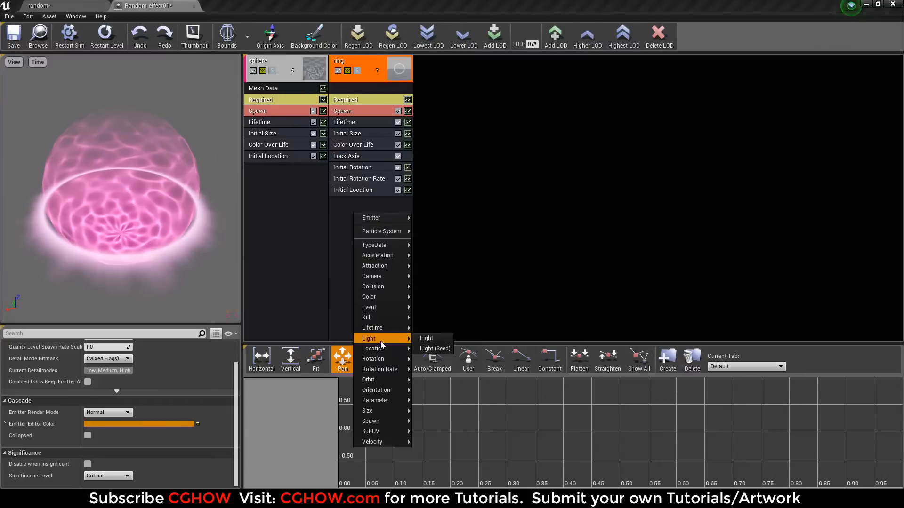
pyautogui.click(430, 340)
pyautogui.click(346, 202)
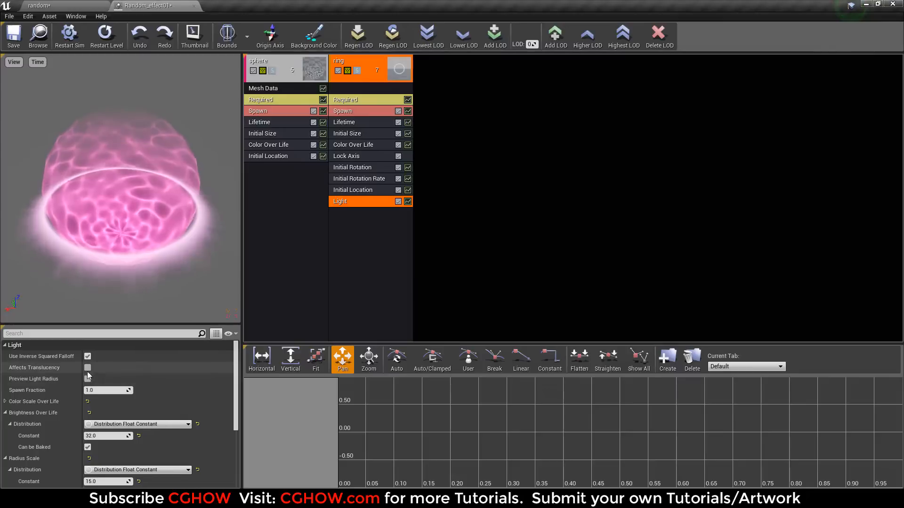
pyautogui.click(88, 367)
pyautogui.click(88, 379)
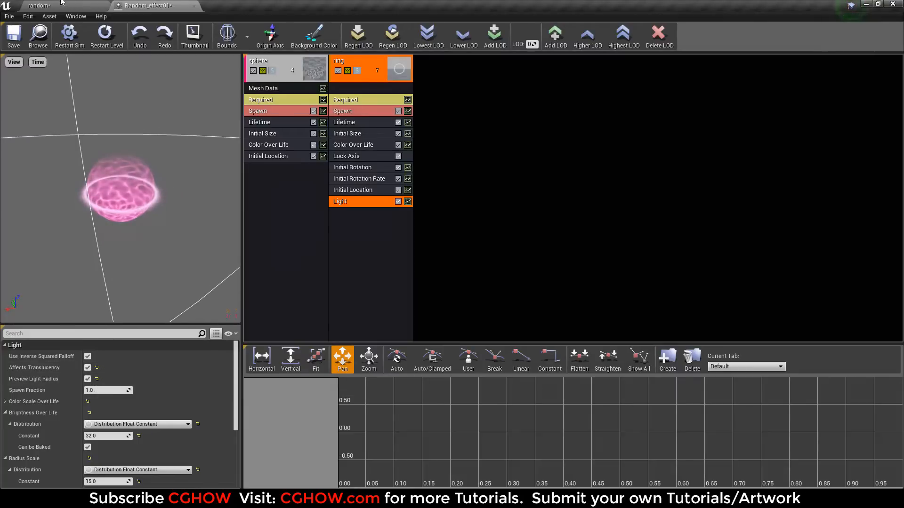
# Step: Raise the ring light's Brightness Over Life constant to about 4445 and its Radius Scale constant to about 615, comparing the result in the level
pyautogui.click(60, 2)
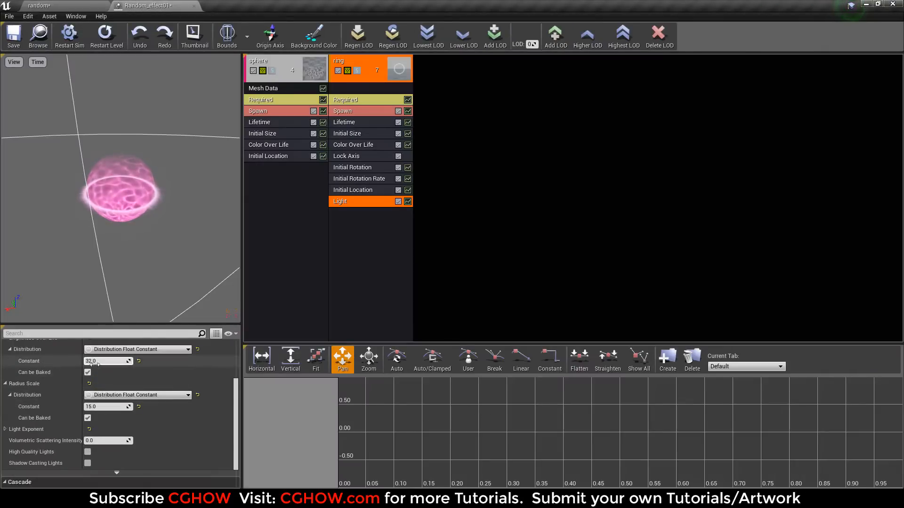
pyautogui.moveTo(127, 361); pyautogui.dragTo(128, 361)
pyautogui.click(49, 3)
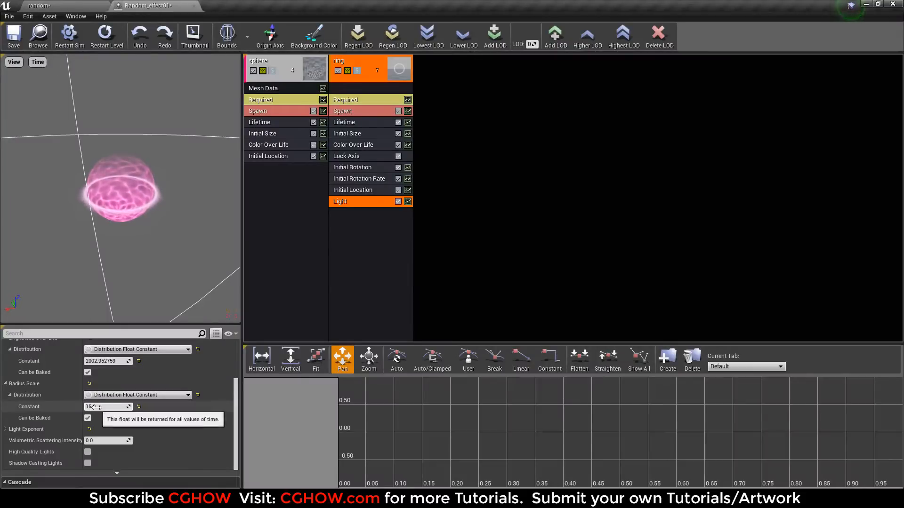
pyautogui.moveTo(96, 407); pyautogui.dragTo(101, 408)
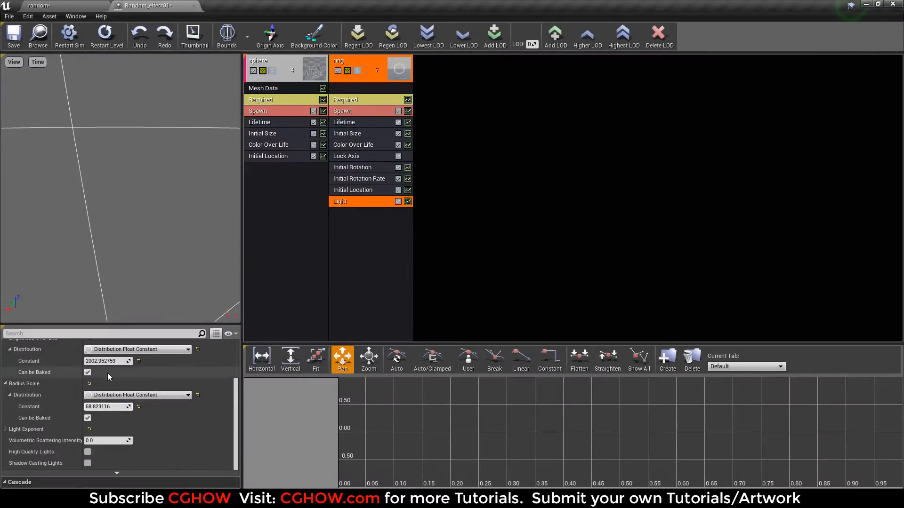
pyautogui.moveTo(94, 361); pyautogui.dragTo(101, 362)
pyautogui.click(49, 5)
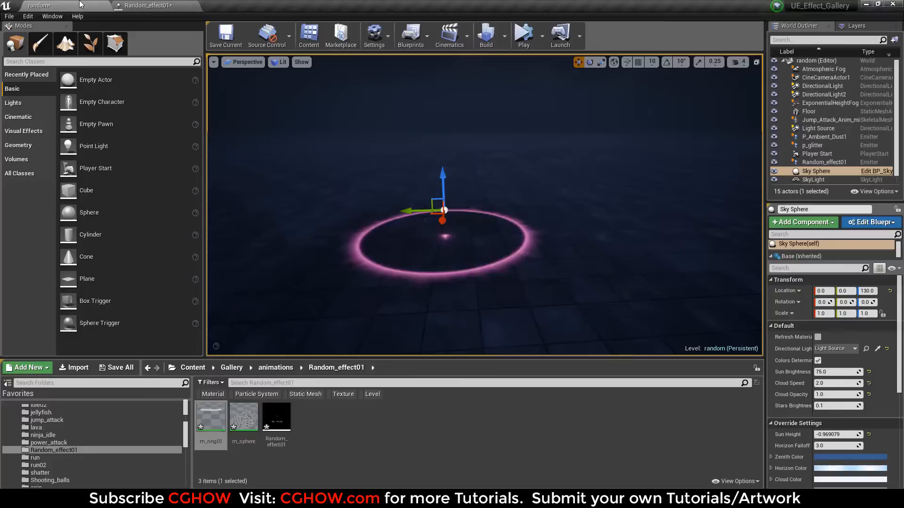
pyautogui.click(147, 6)
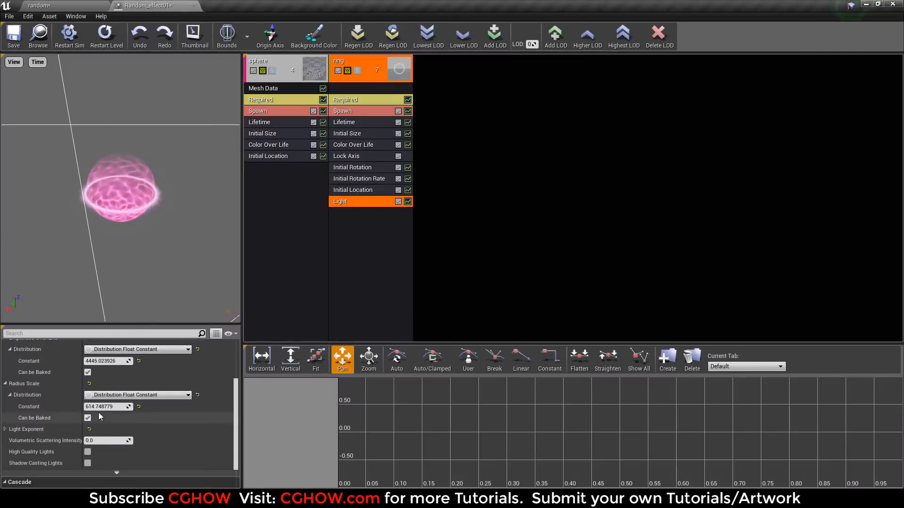
# Step: Set the ring light's Radius Scale constant to 10 and inspect its lighting in the random level
pyautogui.click(49, 6)
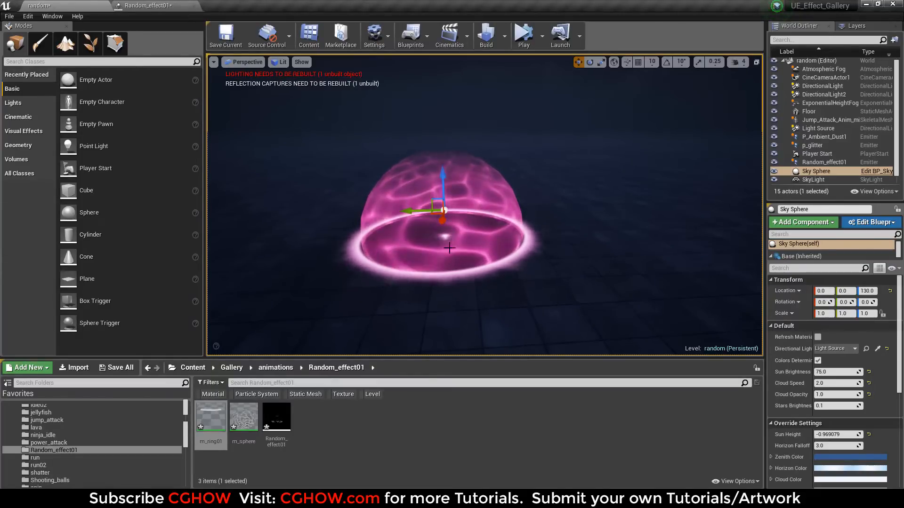
pyautogui.click(146, 5)
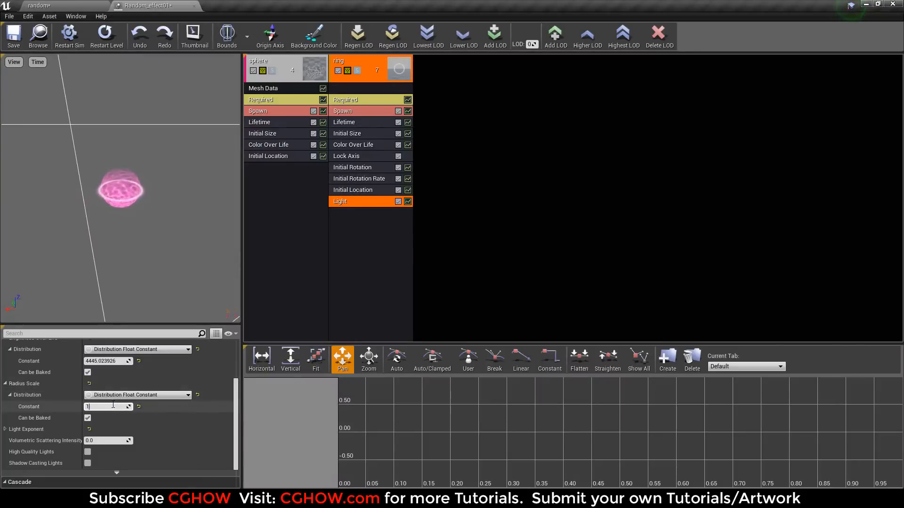
pyautogui.scroll(-2, 126, 420)
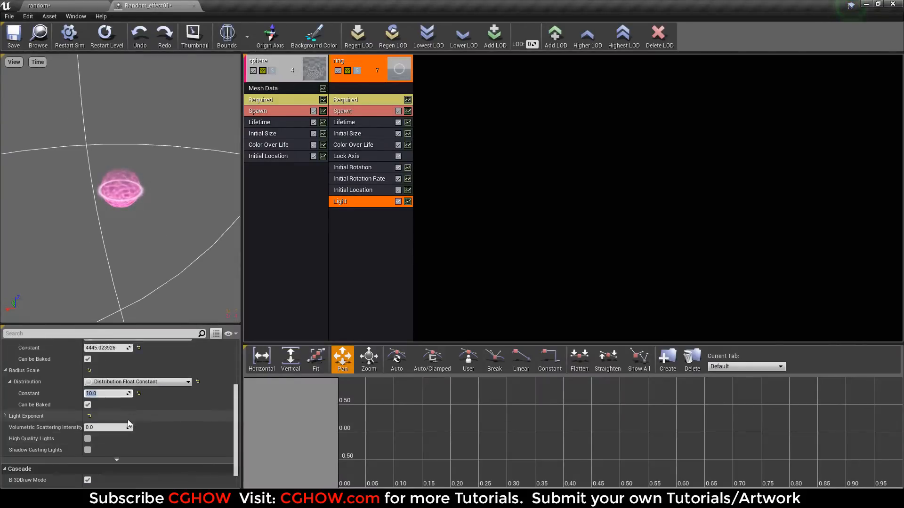
pyautogui.scroll(5, 126, 420)
pyautogui.click(40, 5)
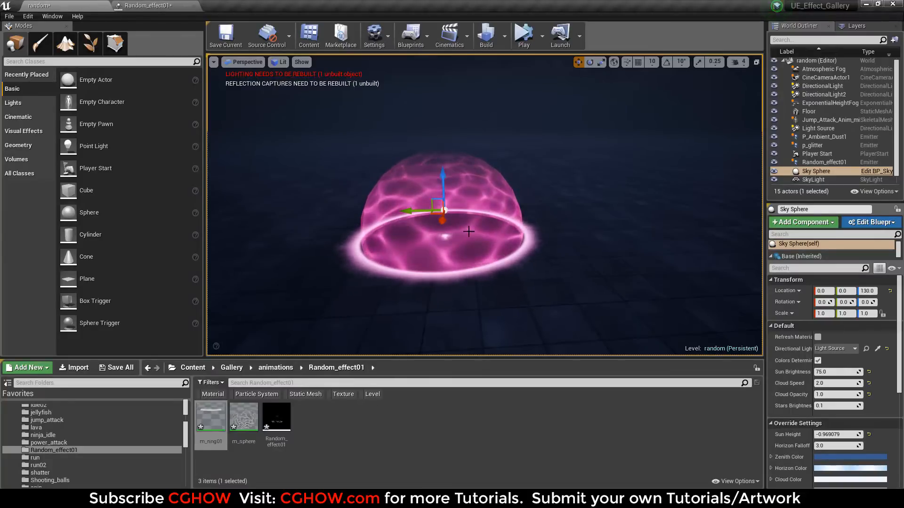
pyautogui.click(164, 4)
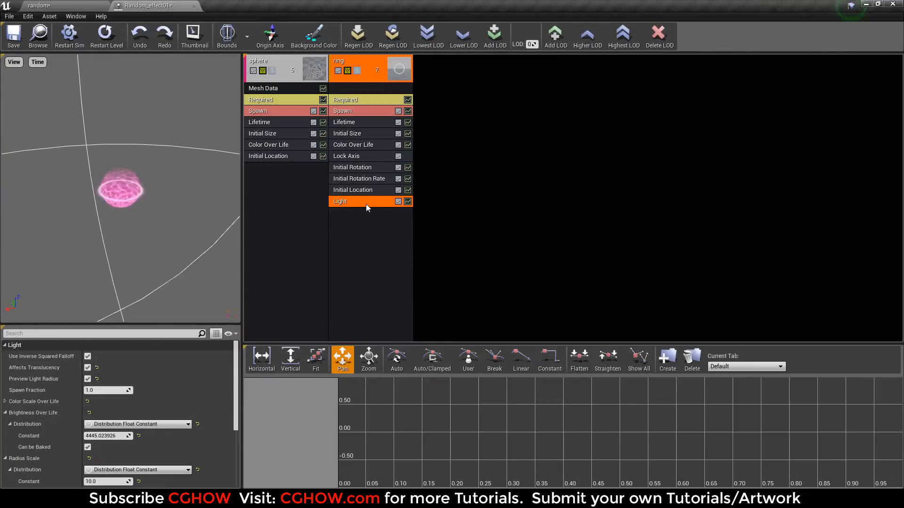
# Step: Delete the Light module from the ring emitter and check the effect in the level
pyautogui.press('Delete')
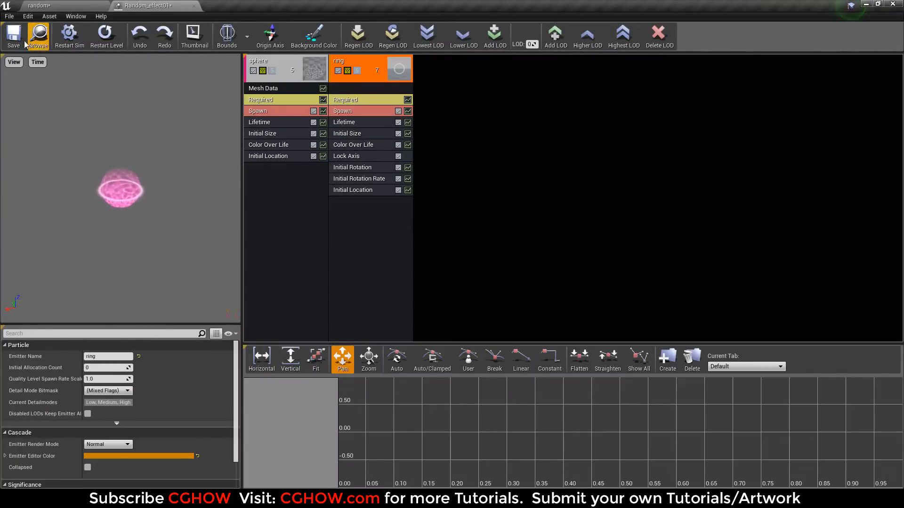
pyautogui.click(53, 5)
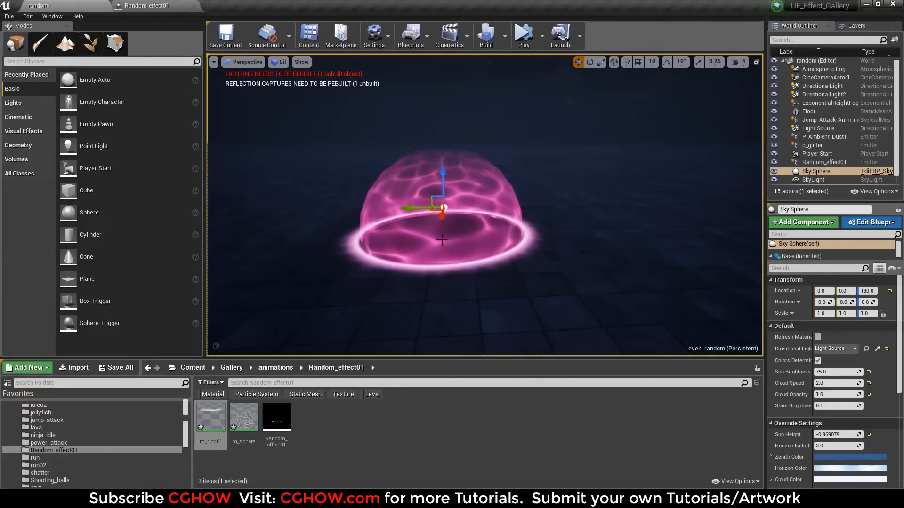
pyautogui.click(179, 4)
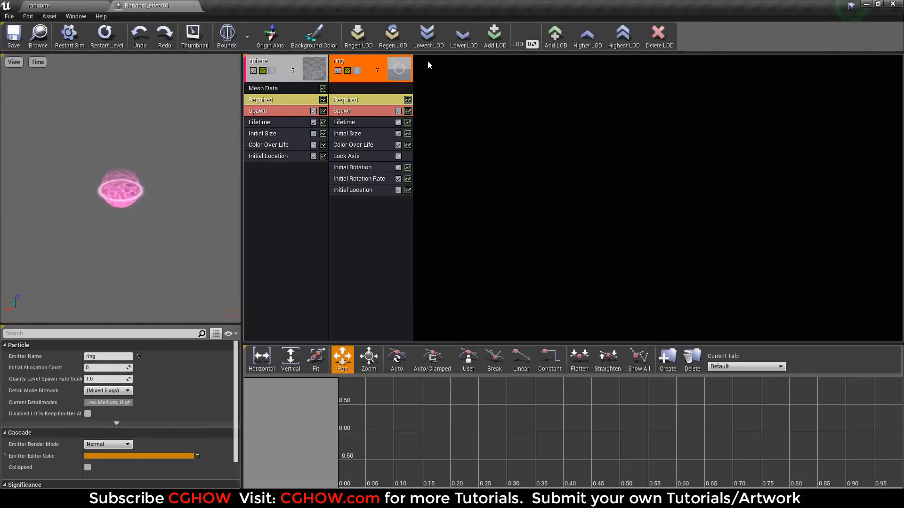
# Step: Duplicate the ring emitter within the particle system
pyautogui.rightClick(374, 64)
pyautogui.moveTo(405, 66)
pyautogui.click(472, 85)
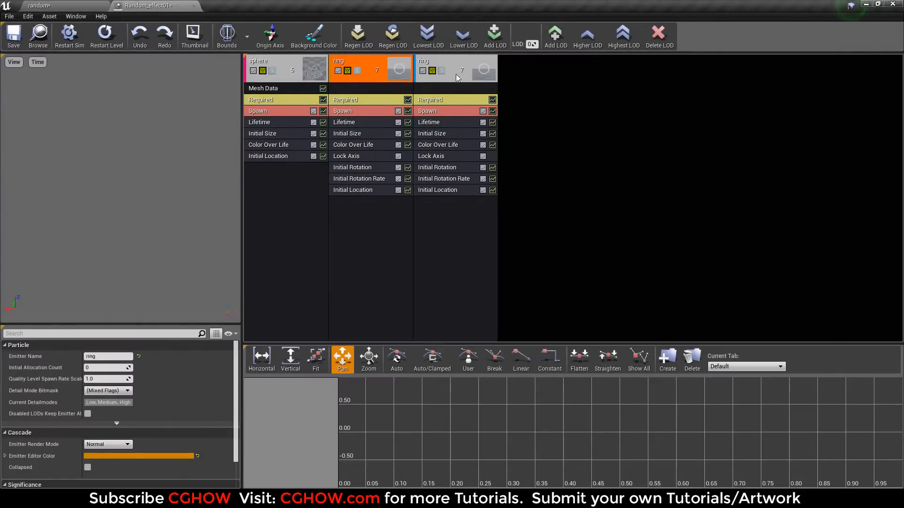
# Step: Browse the texture assets across the whole Content folder for one that suits the new emitter
pyautogui.click(66, 5)
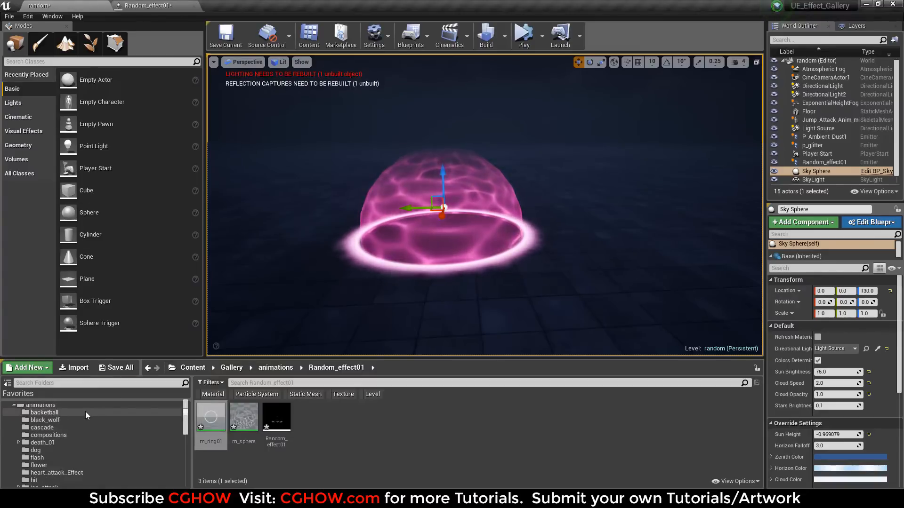
pyautogui.click(49, 412)
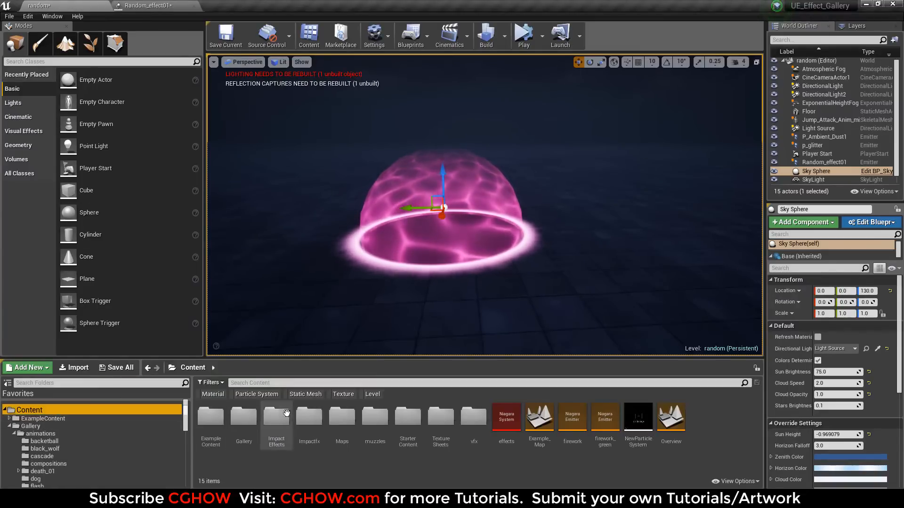
pyautogui.click(351, 395)
pyautogui.scroll(-1, 348, 438)
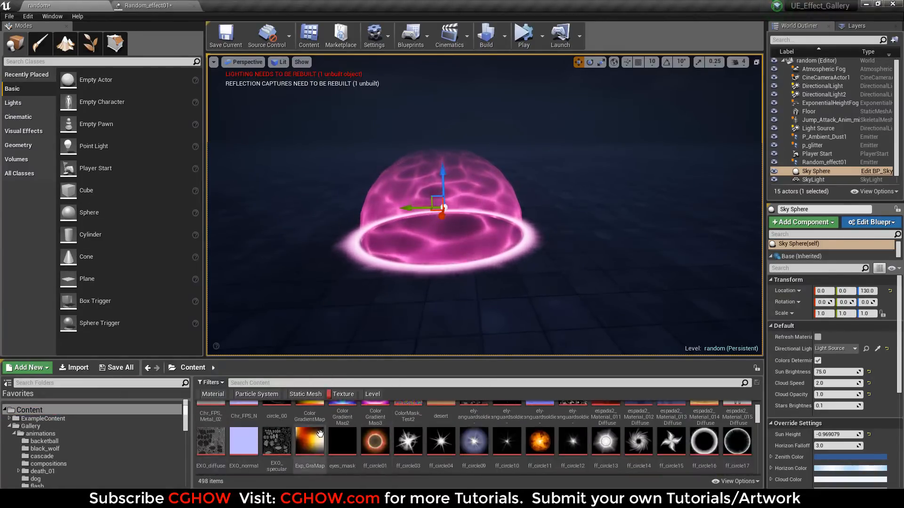
pyautogui.scroll(1, 348, 441)
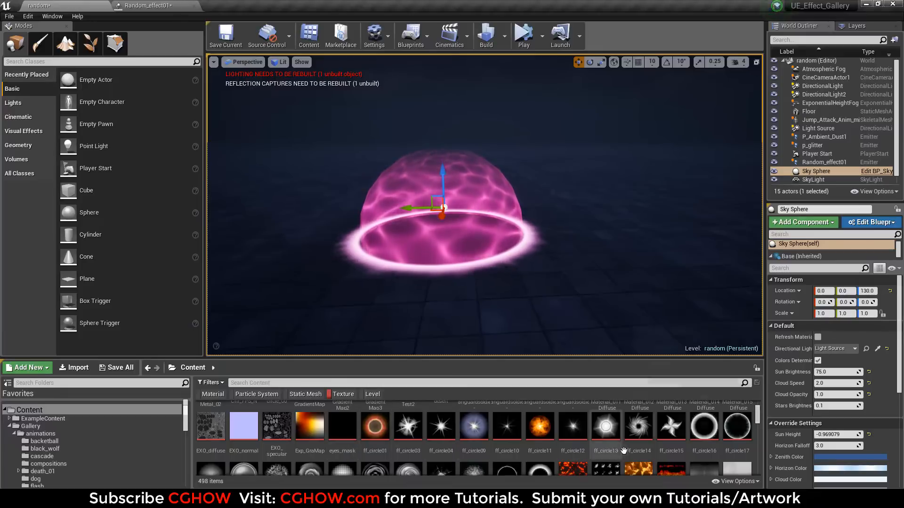
pyautogui.scroll(-5, 623, 452)
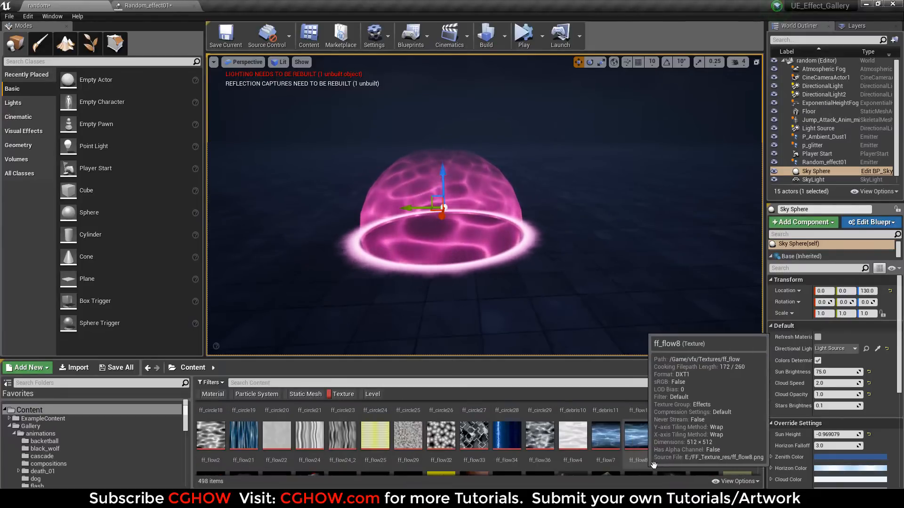
pyautogui.scroll(-2, 726, 462)
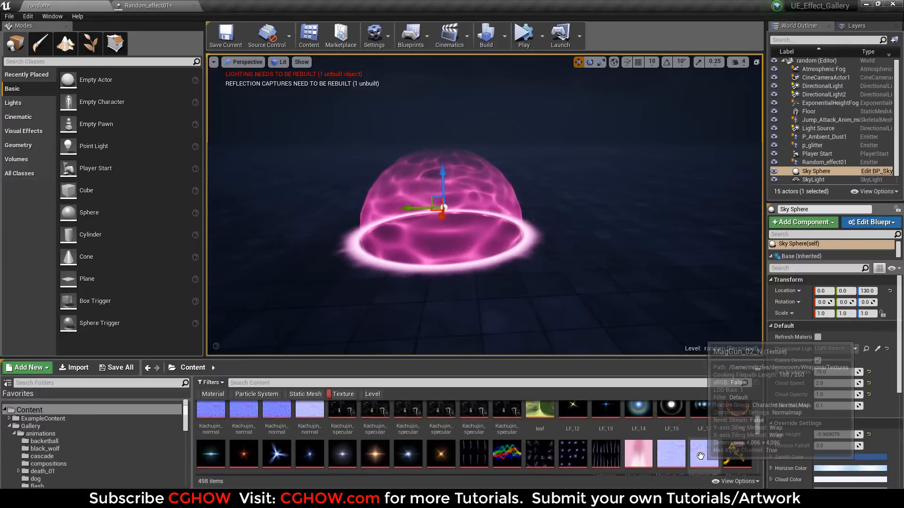
pyautogui.scroll(15, 685, 452)
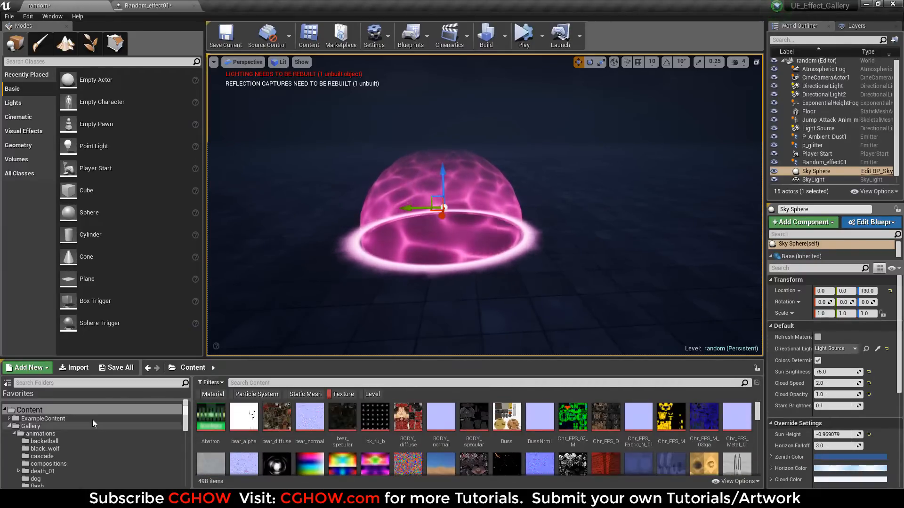
# Step: Create a material named m_radial in the Random_effect01 folder and open it for editing
pyautogui.click(163, 5)
pyautogui.click(38, 37)
pyautogui.rightClick(351, 433)
pyautogui.click(387, 248)
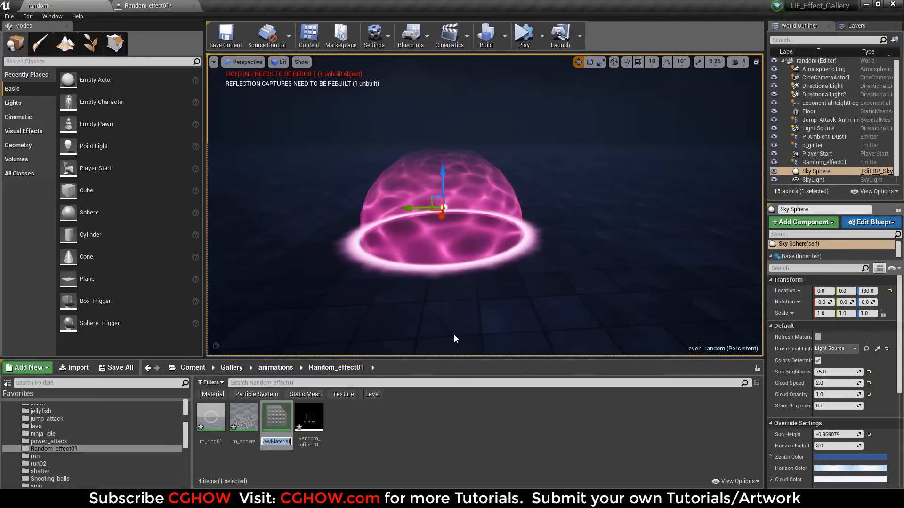
pyautogui.write('m_')
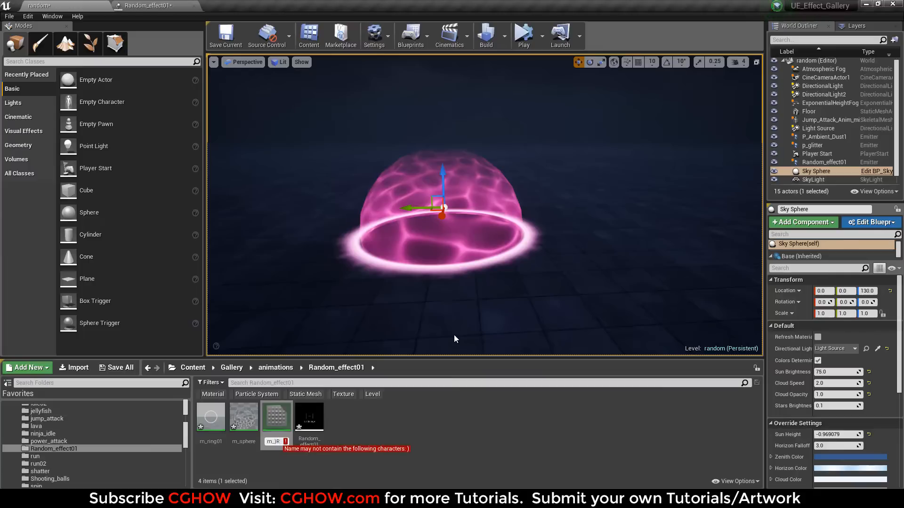
pyautogui.write('radial')
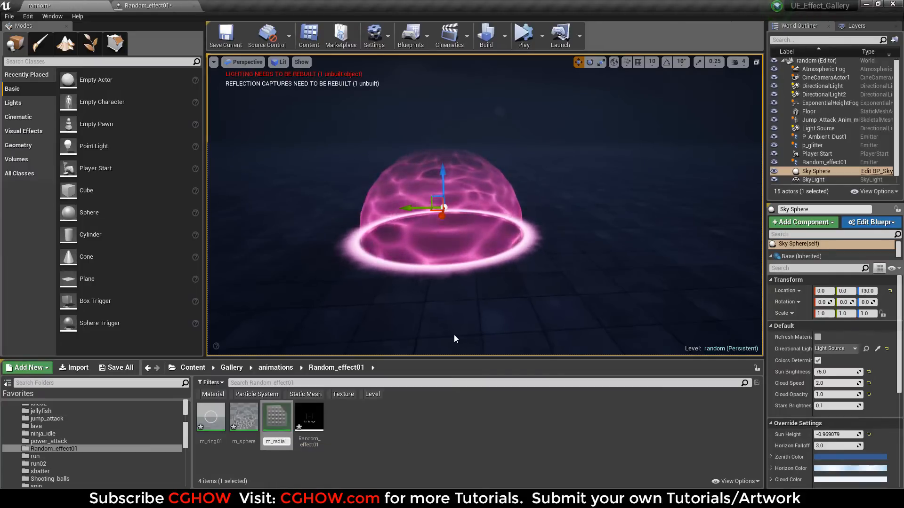
pyautogui.press('Return')
pyautogui.press('Return')
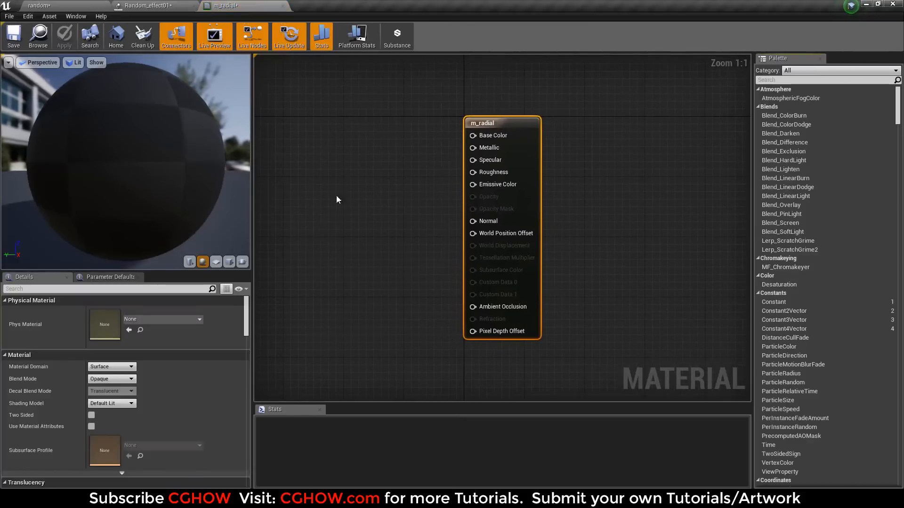
# Step: Add a RadialGradientExponential node to the m_radial graph, well clear of the material's main node
pyautogui.rightClick(374, 175)
pyautogui.write('radial')
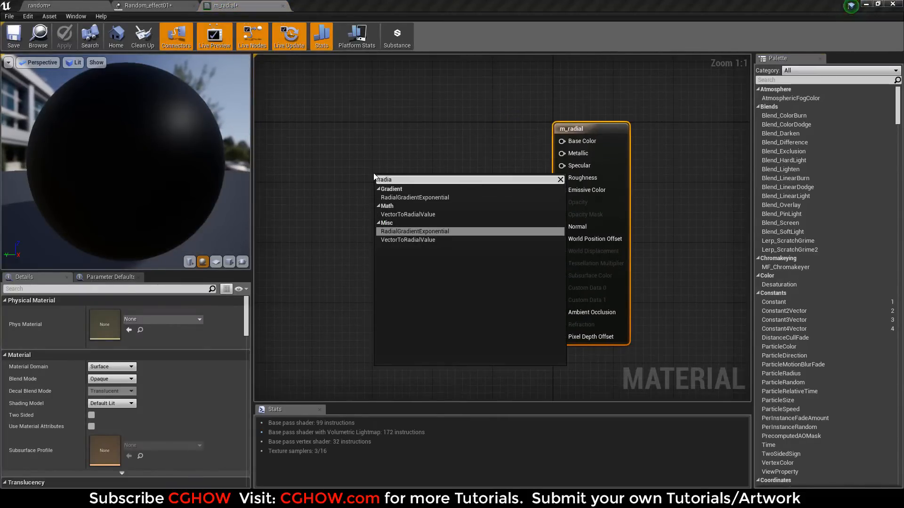
pyautogui.press('Return')
pyautogui.moveTo(427, 214); pyautogui.dragTo(257, 255)
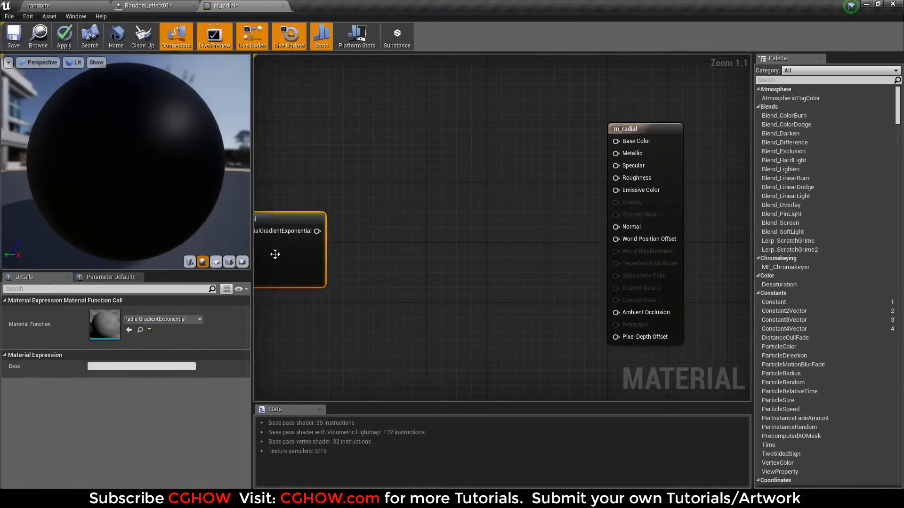
# Step: Add a Particle Color node and connect its colour output to the material's Emissive Color
pyautogui.rightClick(421, 161)
pyautogui.write('particle')
pyautogui.press('Return')
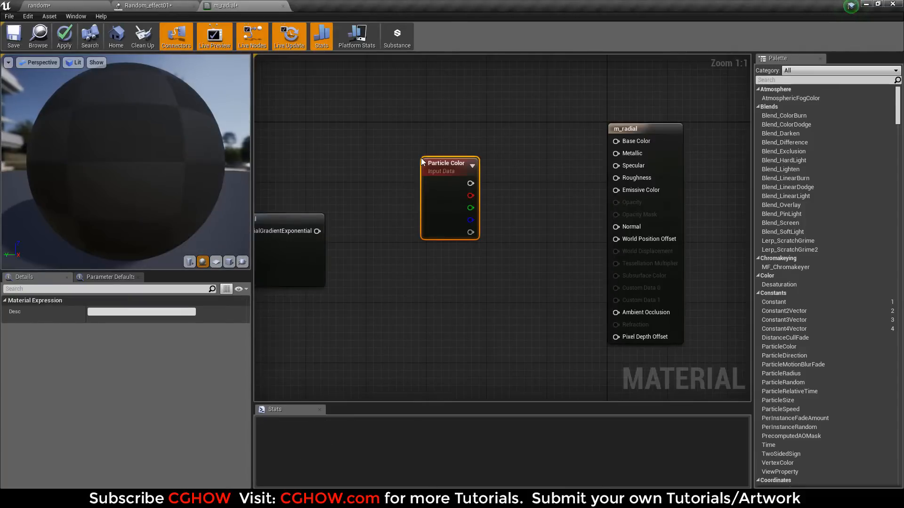
pyautogui.moveTo(471, 183); pyautogui.dragTo(616, 189)
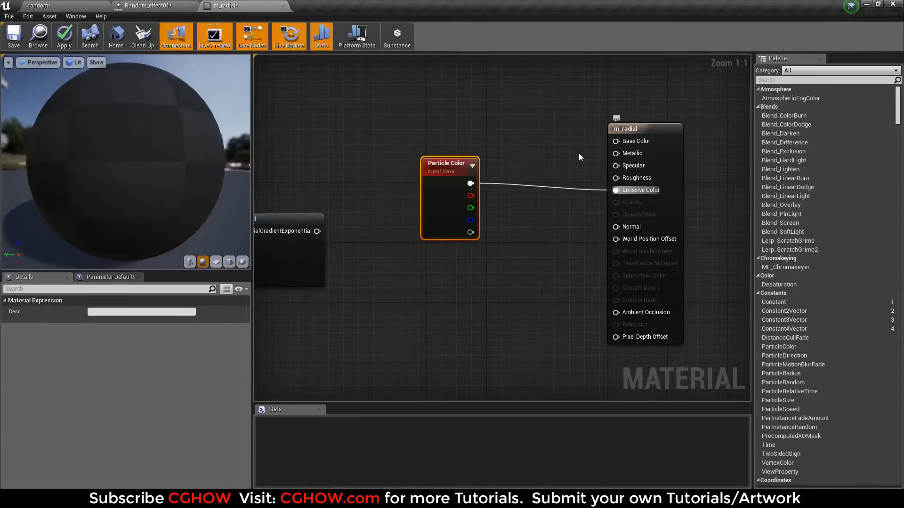
# Step: Set the m_radial material's Blend Mode to Translucent
pyautogui.click(645, 129)
pyautogui.click(112, 379)
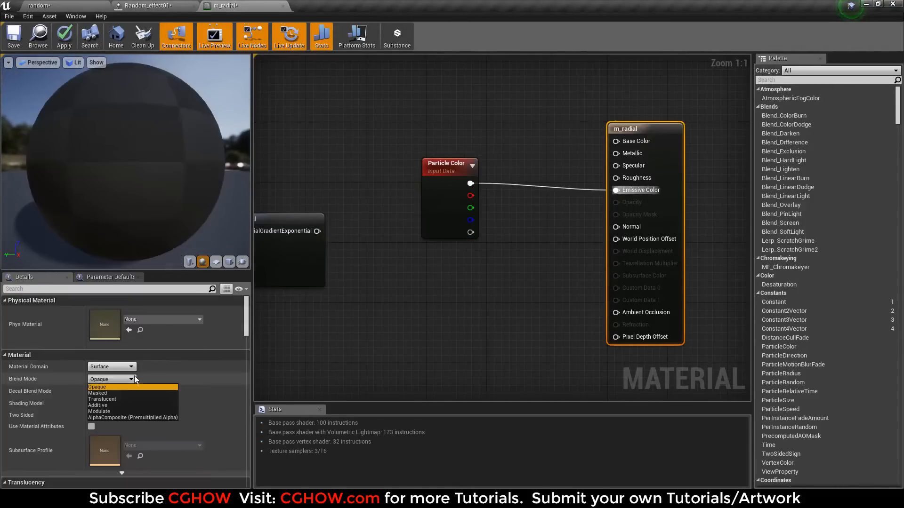
pyautogui.click(112, 399)
# Step: Add a Multiply node with the Particle Color alpha as input A and the RadialGradientExponential output as input B
pyautogui.moveTo(304, 277); pyautogui.dragTo(409, 335)
pyautogui.press('m')
pyautogui.click(499, 278)
pyautogui.moveTo(422, 291); pyautogui.dragTo(507, 303)
pyautogui.moveTo(470, 232); pyautogui.dragTo(549, 289)
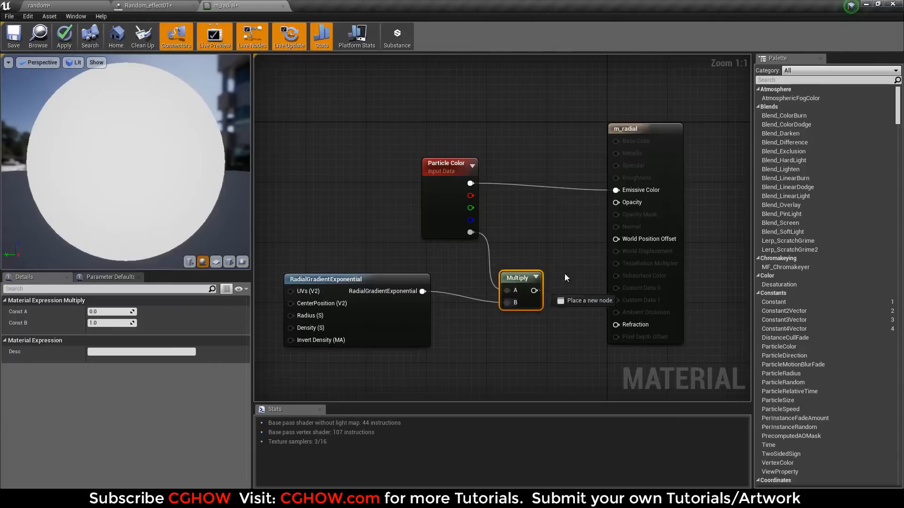
# Step: Connect the Multiply output to the m_radial material's Opacity and preview the material on a cube
pyautogui.moveTo(629, 209); pyautogui.dragTo(630, 207)
pyautogui.moveTo(541, 303); pyautogui.dragTo(559, 281)
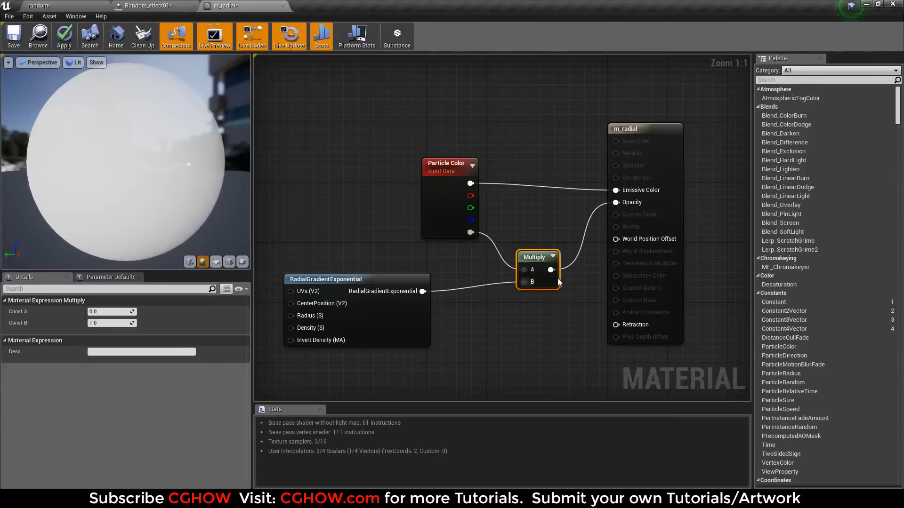
pyautogui.click(229, 262)
# Step: Add a Constant node beside RadialGradientExponential and connect it to the Density input
pyautogui.moveTo(334, 324); pyautogui.dragTo(455, 318, button='right')
pyautogui.press('1')
pyautogui.click(339, 309)
pyautogui.moveTo(345, 318); pyautogui.dragTo(419, 323)
# Step: Try values of 0.2, 0.5, 0.6 and 7 for the constant that drives the gradient density
pyautogui.click(110, 313)
pyautogui.write('.2')
pyautogui.press('Return')
pyautogui.write('.5')
pyautogui.press('Return')
pyautogui.write('.6')
pyautogui.press('Return')
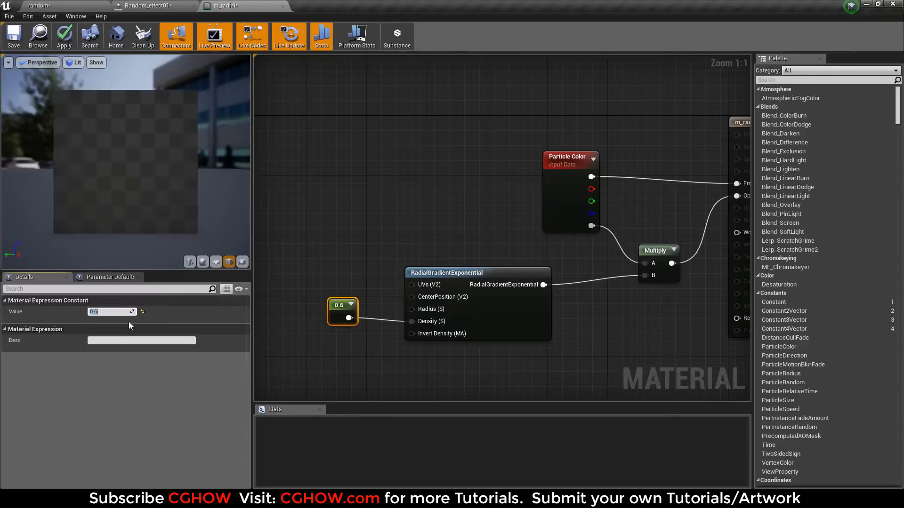
pyautogui.write('7')
pyautogui.press('Return')
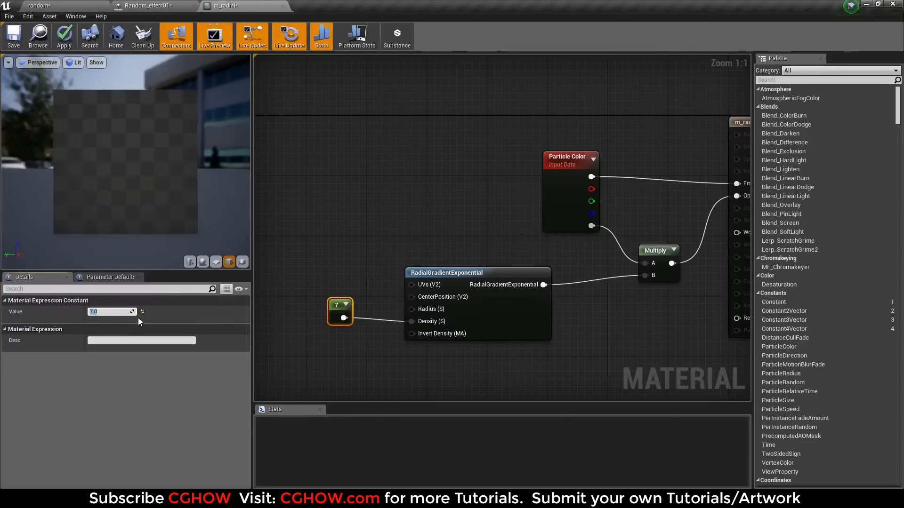
# Step: Set the density constant to 1 and save the m_radial material
pyautogui.write('1')
pyautogui.press('Return')
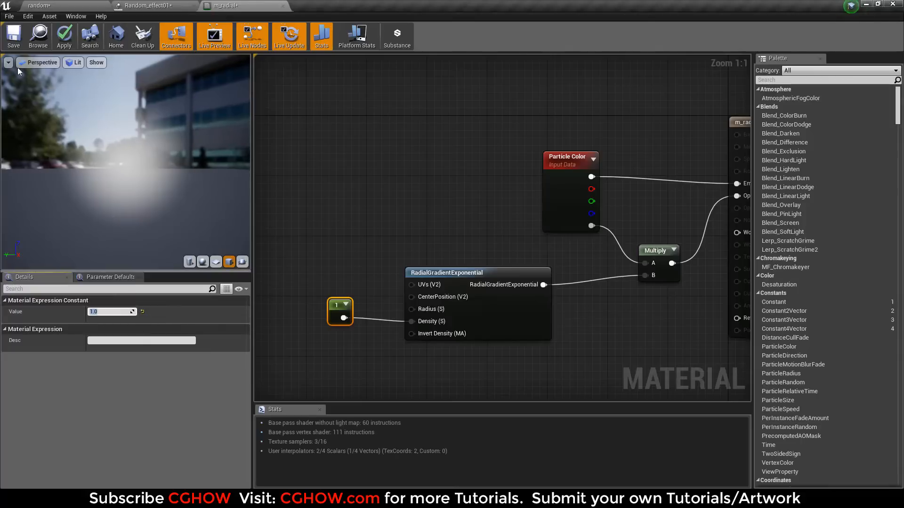
pyautogui.click(14, 37)
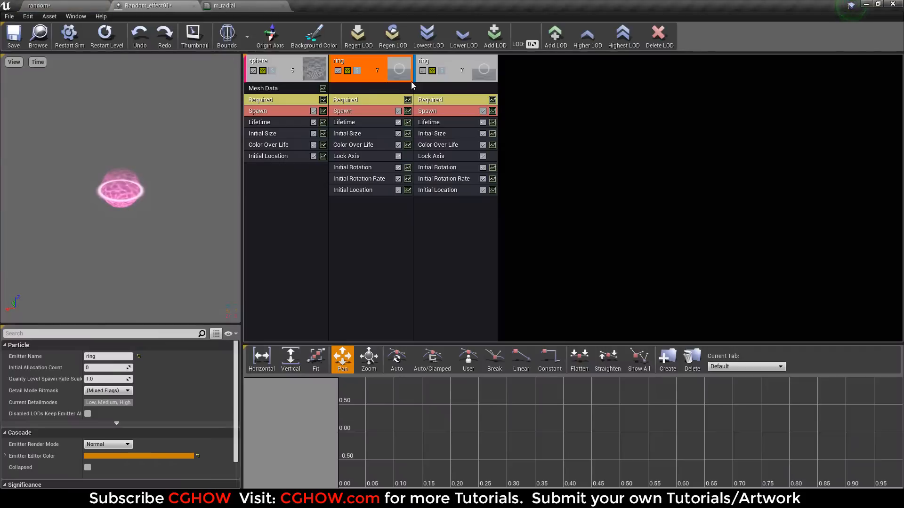
# Step: Assign m_radial as the material of the duplicate ring emitter in Random_effect01 and rename that emitter glow
pyautogui.click(436, 101)
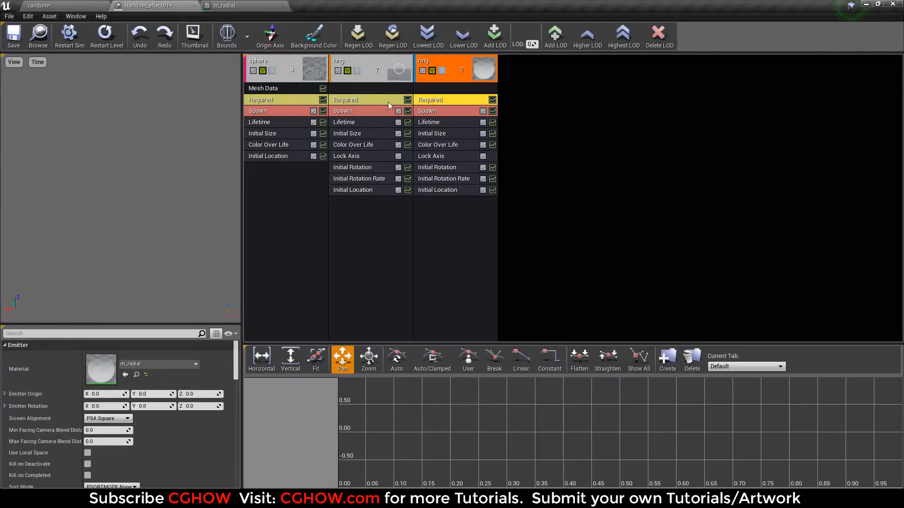
pyautogui.rightClick(437, 64)
pyautogui.moveTo(447, 65)
pyautogui.click(513, 75)
pyautogui.write('glow')
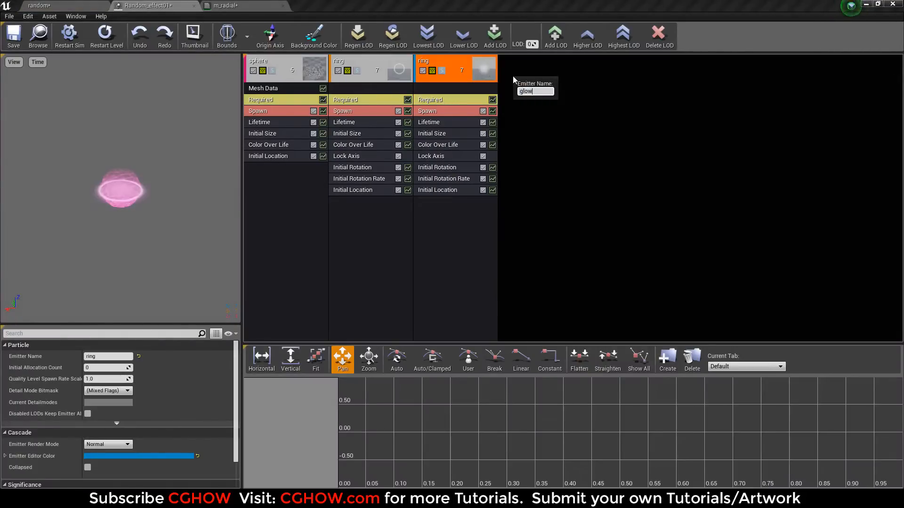
pyautogui.press('Return')
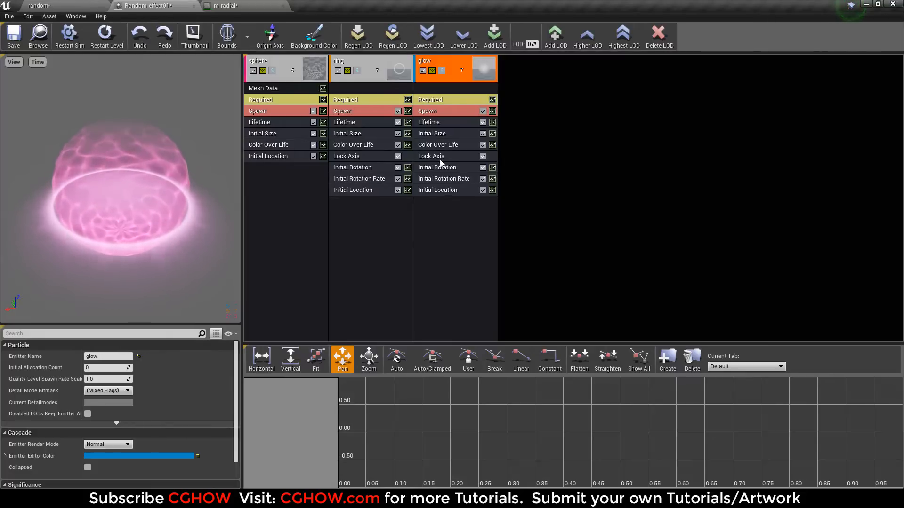
# Step: Set the glow emitter's Initial Size constant to 500 in X
pyautogui.click(437, 134)
pyautogui.click(126, 379)
pyautogui.write('500')
pyautogui.press('Return')
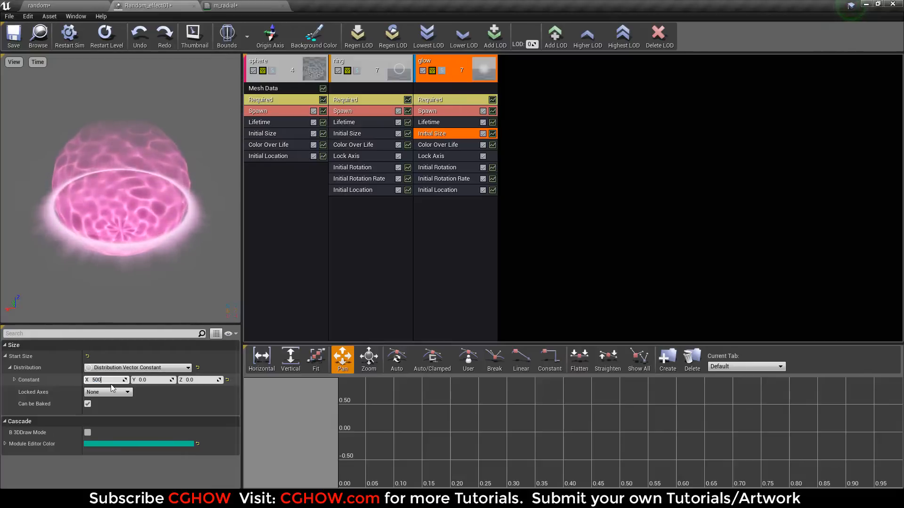
# Step: Add a Size By Life module to the glow emitter and set its end point's Out Val to 2 in X and Y
pyautogui.rightClick(457, 248)
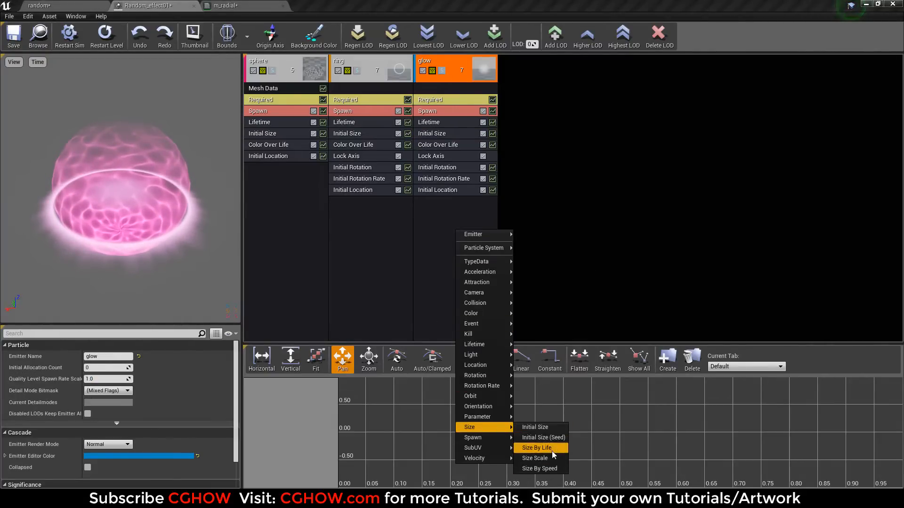
pyautogui.click(546, 448)
pyautogui.scroll(-3, 136, 416)
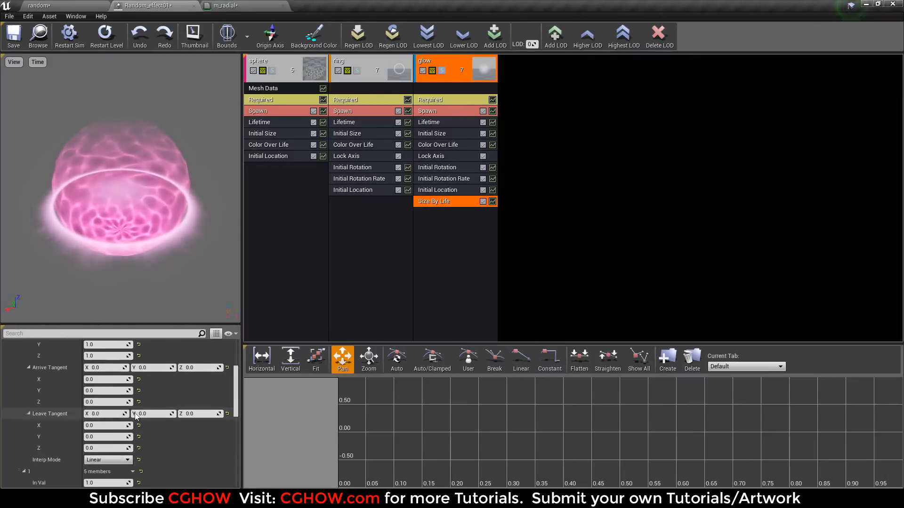
pyautogui.scroll(-4, 136, 416)
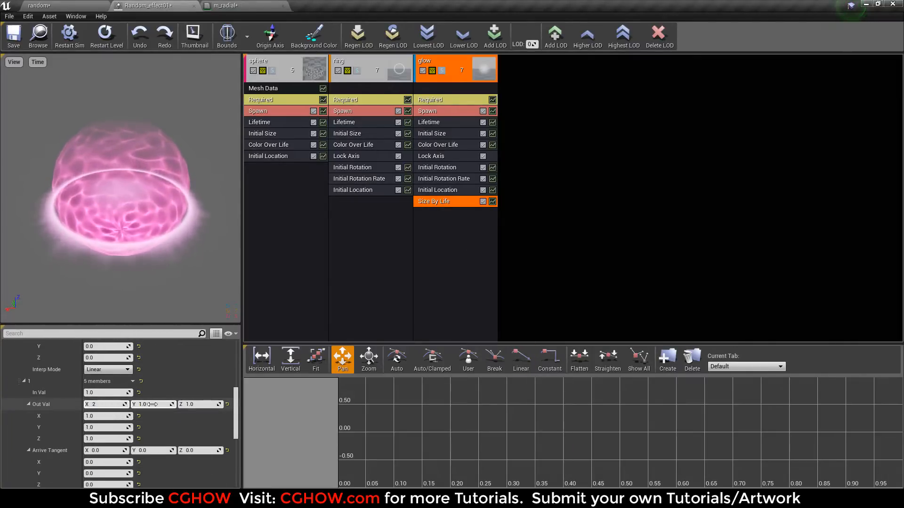
pyautogui.click(145, 405)
pyautogui.write('2')
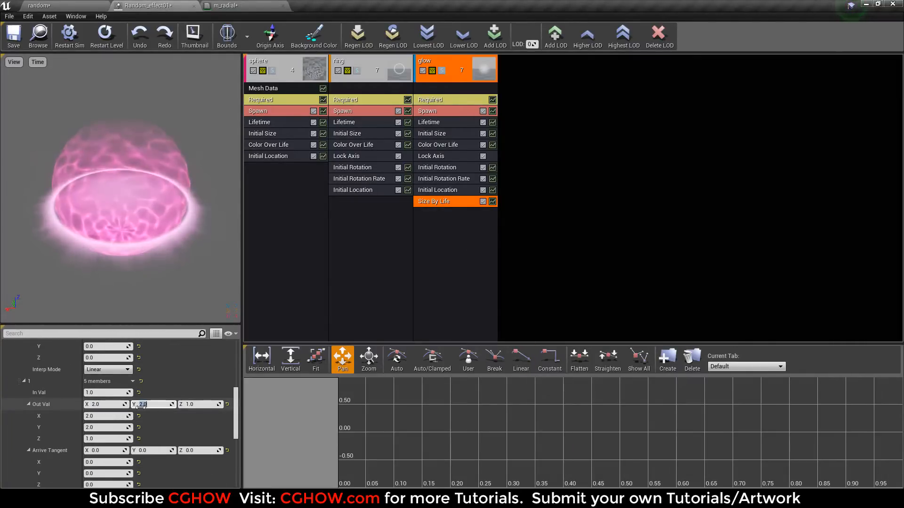
# Step: Try X values of 5 and 2 for the Size By Life end point's Out Val and settle on 3
pyautogui.write('5')
pyautogui.press('Return')
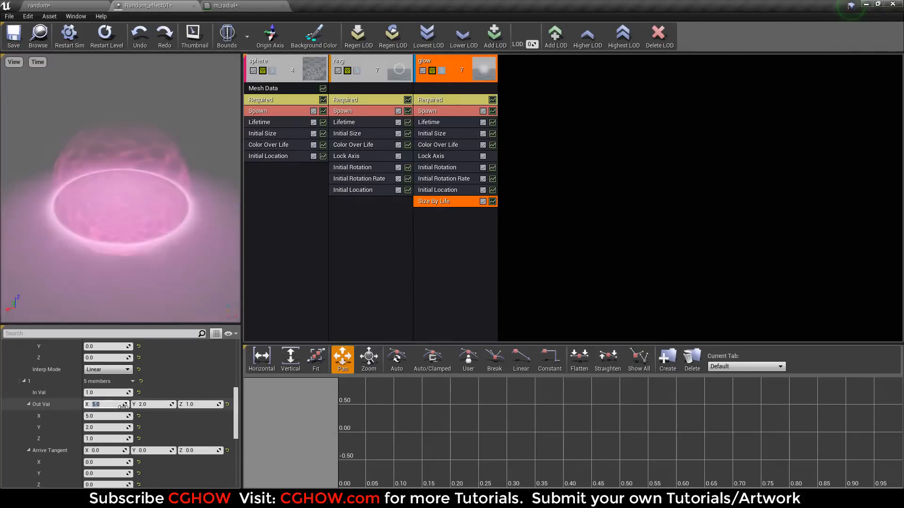
pyautogui.write('2')
pyautogui.press('Return')
pyautogui.write('3')
pyautogui.press('Return')
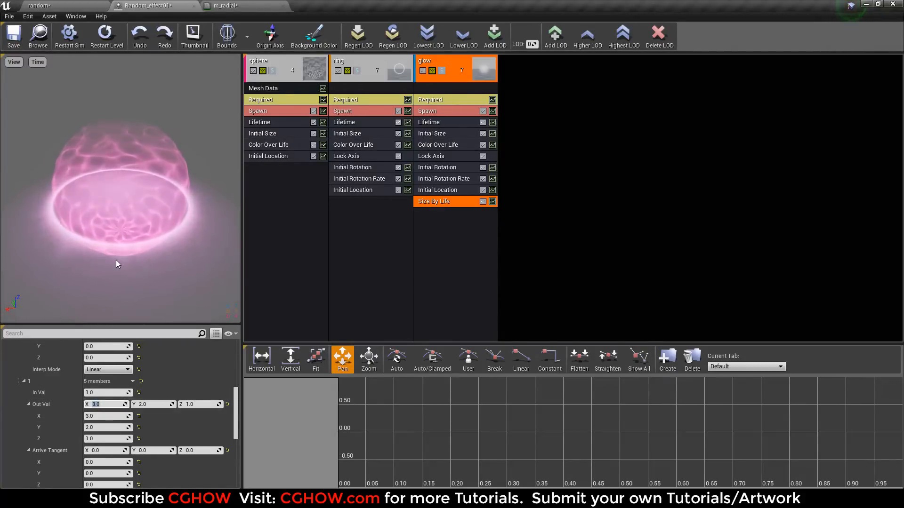
# Step: Check the effect in the level and close the m_radial material editor
pyautogui.click(59, 6)
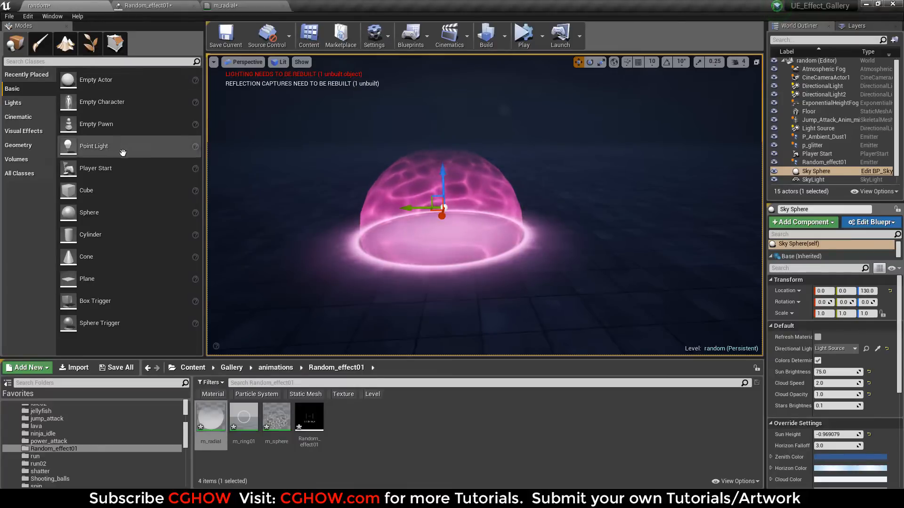
pyautogui.click(238, 5)
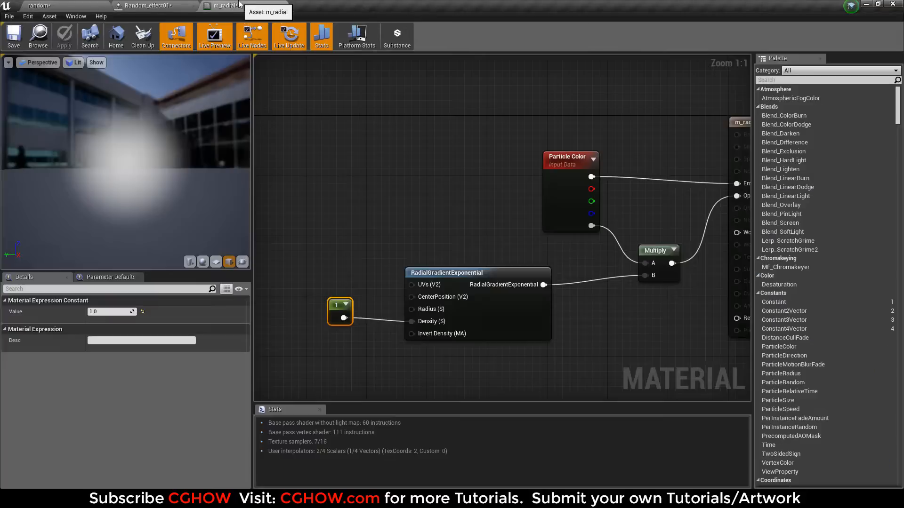
pyautogui.middleClick(228, 4)
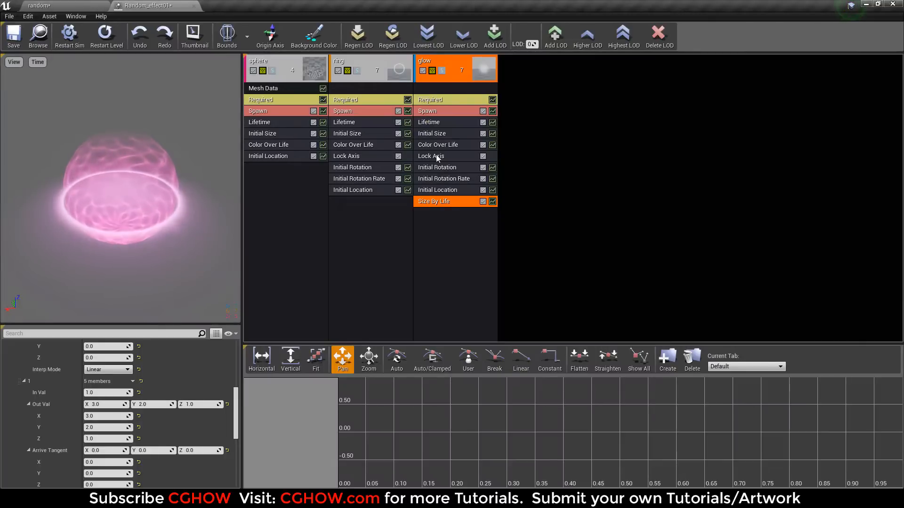
# Step: Review the glow emitter's Color Over Life values and examine the effect in the level viewport
pyautogui.click(445, 147)
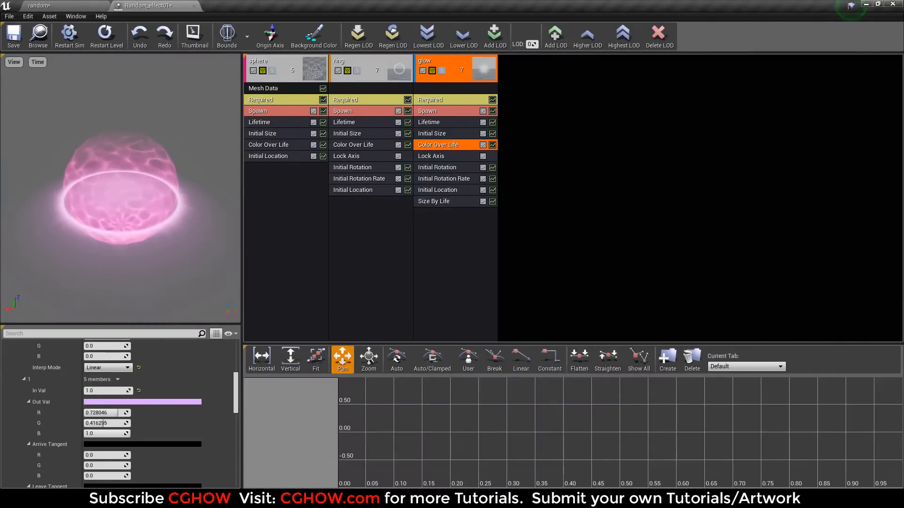
pyautogui.click(681, 498)
pyautogui.click(859, 458)
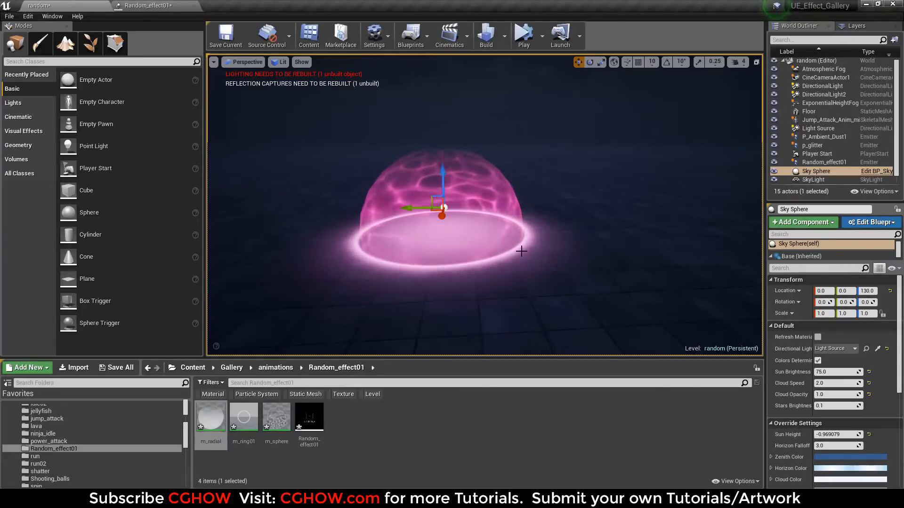
pyautogui.moveTo(527, 251)
pyautogui.keyDown('alt'); pyautogui.mouseDown()
pyautogui.moveTo(508, 231)
pyautogui.moveTo(512, 259)
pyautogui.mouseUp(); pyautogui.keyUp('alt')
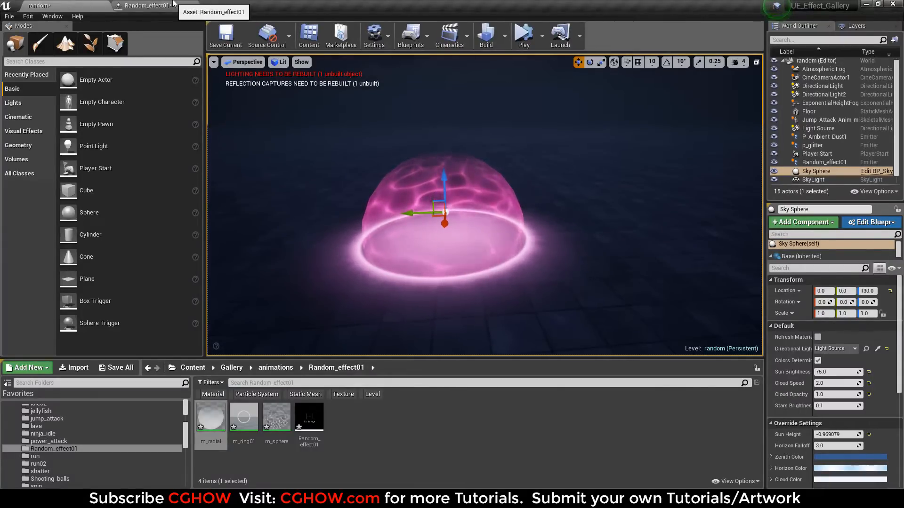
# Step: Try a spawn rate of 2 on the glow emitter and check the effect in the level
pyautogui.click(146, 5)
pyautogui.click(445, 111)
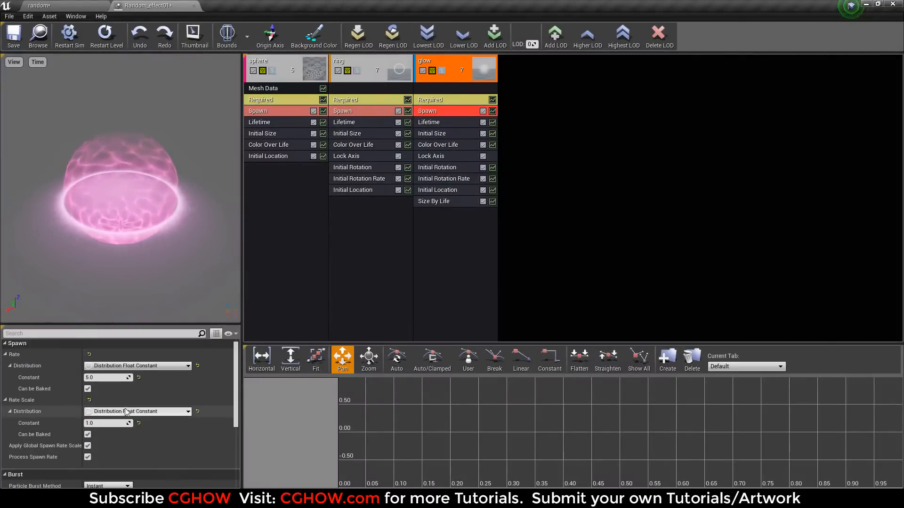
pyautogui.write('2')
pyautogui.press('Return')
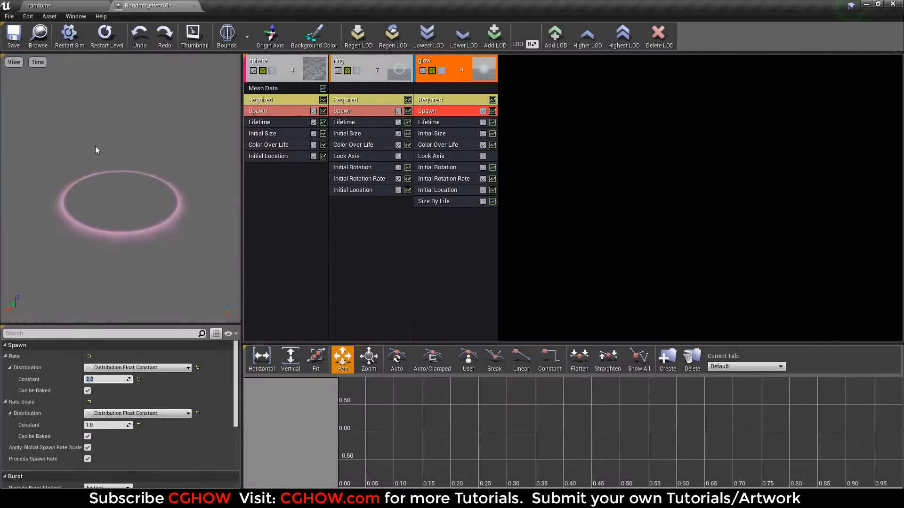
pyautogui.click(51, 5)
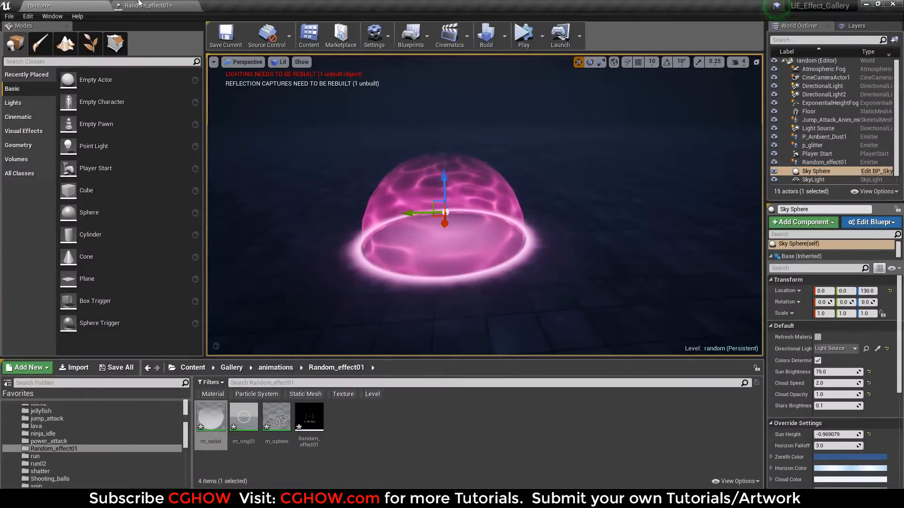
# Step: Set the glow emitter's constant spawn rate to 3
pyautogui.click(120, 4)
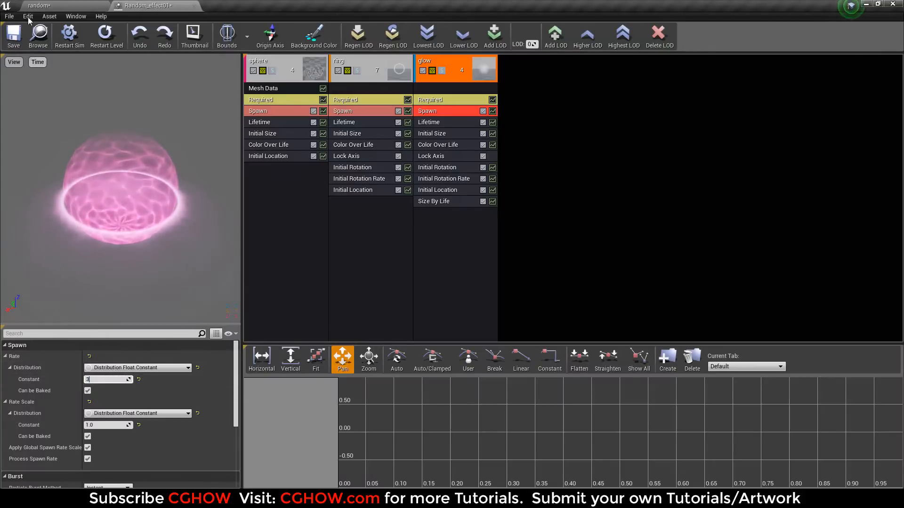
pyautogui.write('3')
pyautogui.click(37, 42)
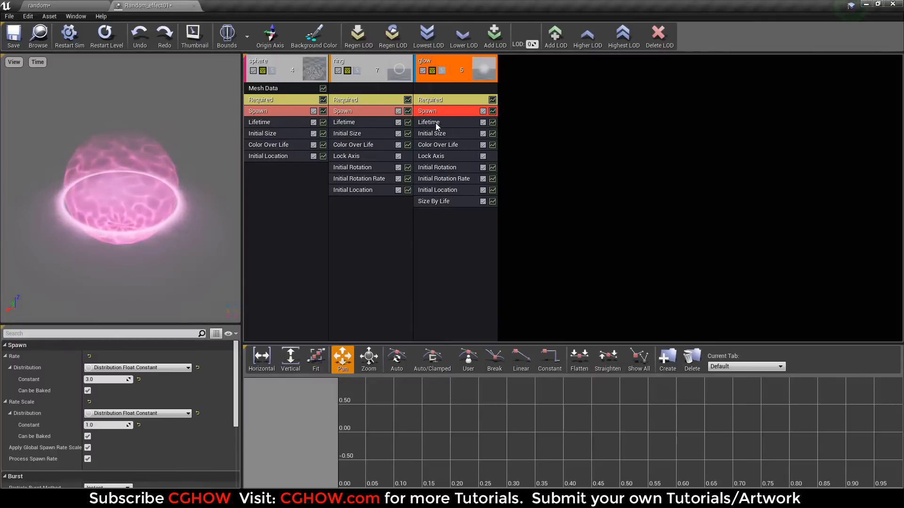
# Step: Try a Distribution Float Constant lifetime of 2 on the glow emitter and check the effect in the level
pyautogui.click(436, 123)
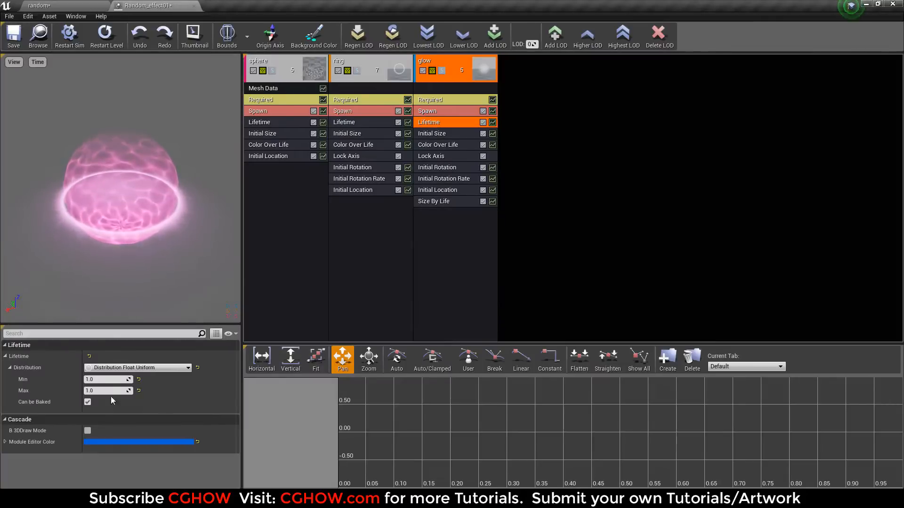
pyautogui.click(137, 367)
pyautogui.click(155, 392)
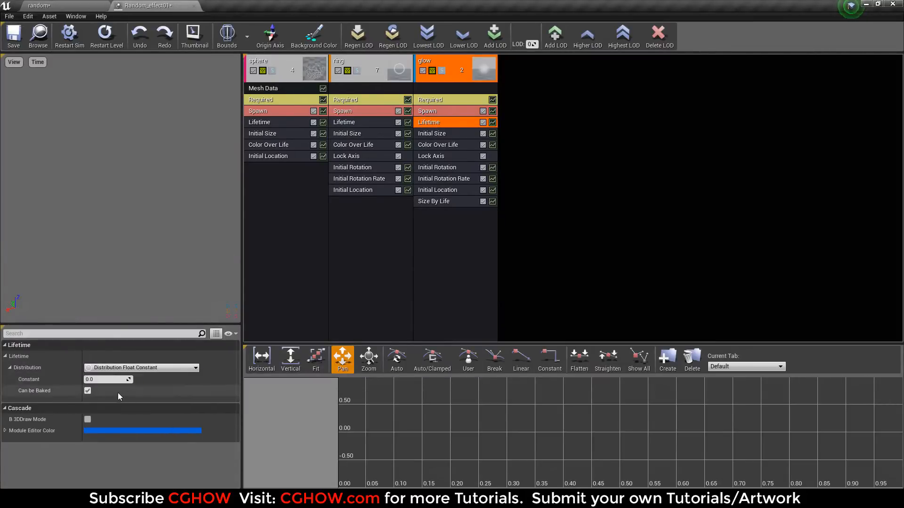
pyautogui.click(107, 379)
pyautogui.write('2')
pyautogui.press('Return')
pyautogui.click(64, 4)
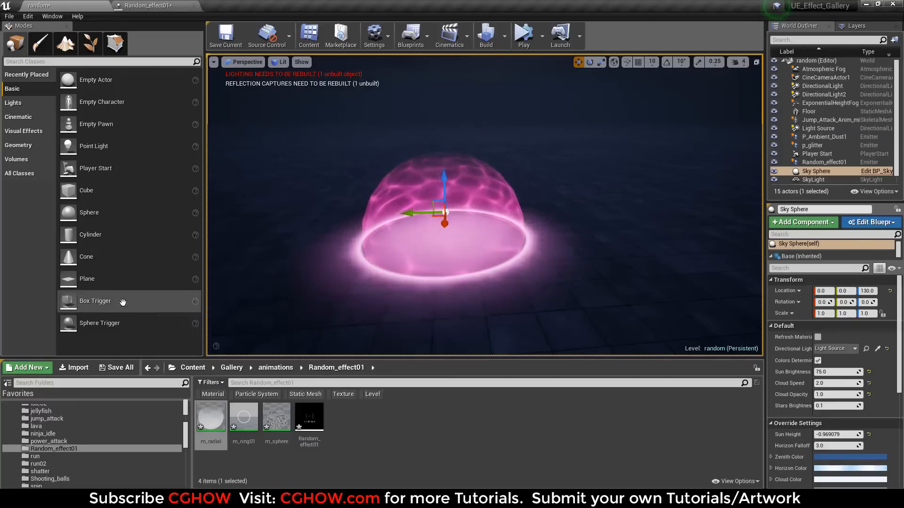
# Step: Switch the glow emitter's Lifetime to Distribution Float Uniform with Min 1 and Max 2
pyautogui.click(140, 5)
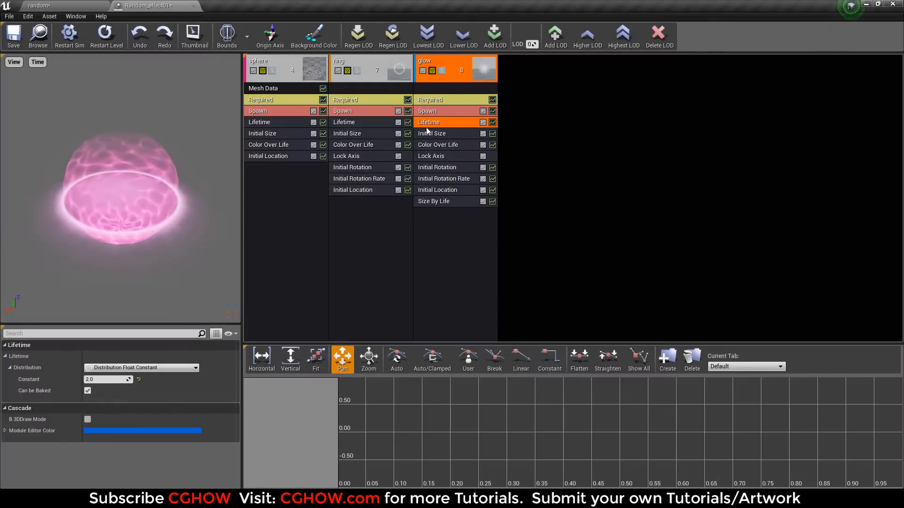
pyautogui.click(137, 368)
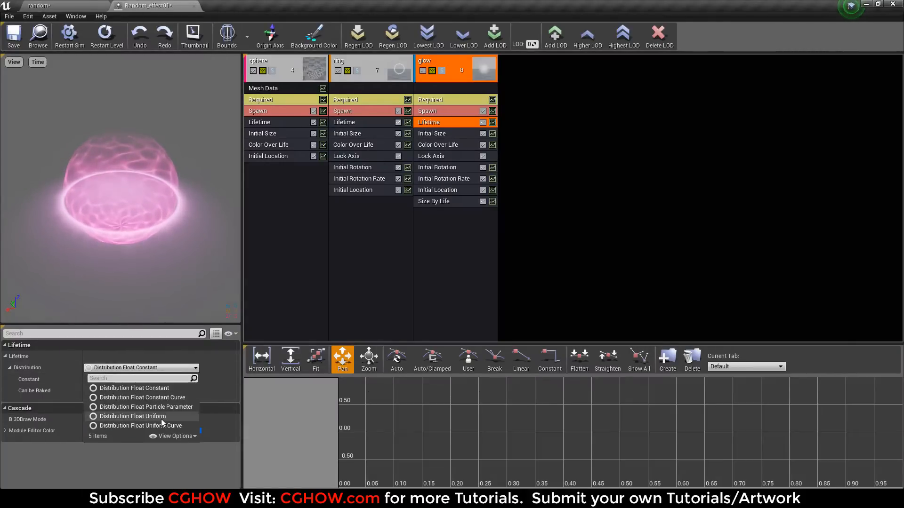
pyautogui.click(162, 417)
pyautogui.click(106, 379)
pyautogui.write('1')
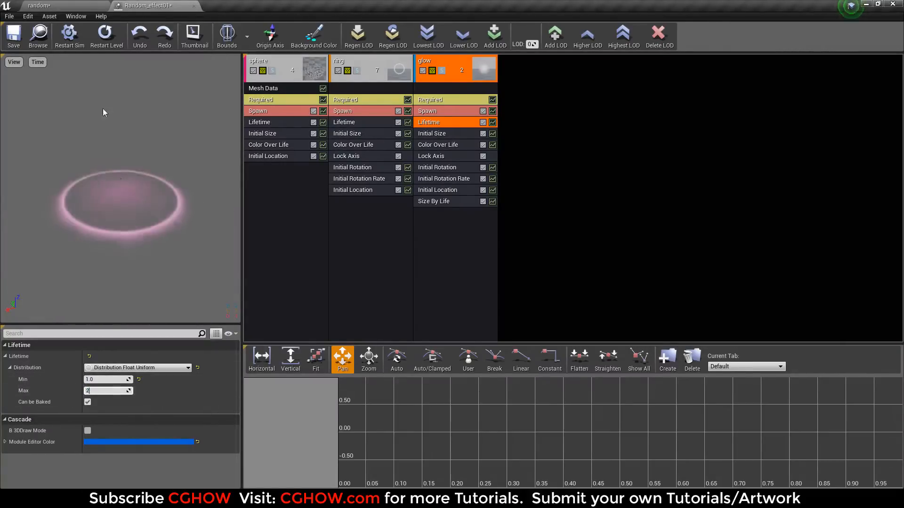
# Step: Examine the dome, ring and glow in the level viewport from a different angle
pyautogui.click(61, 5)
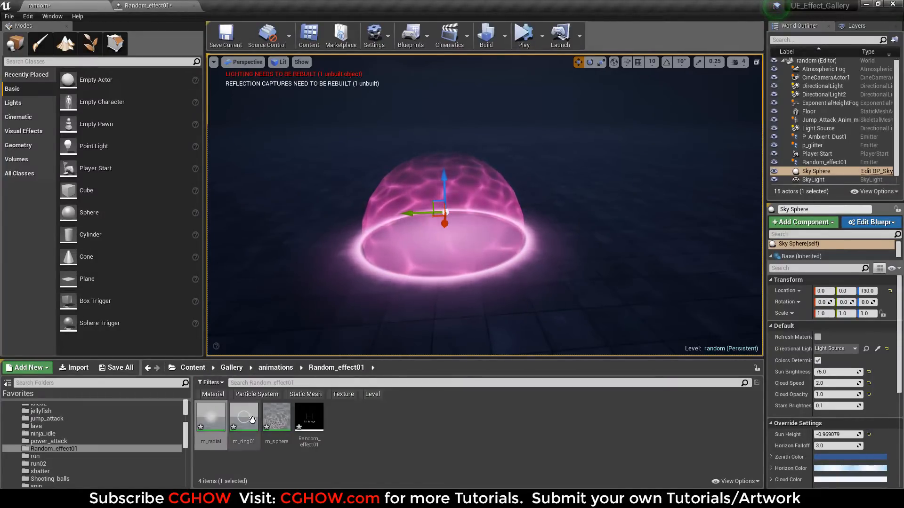
pyautogui.scroll(-2, 445, 245)
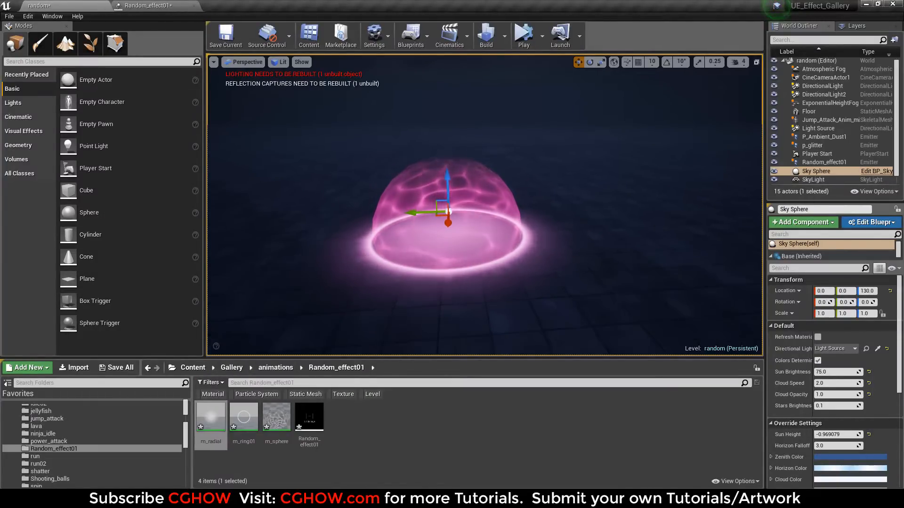
pyautogui.keyDown('alt'); pyautogui.moveTo(445, 245); pyautogui.dragTo(539, 228); pyautogui.keyUp('alt')
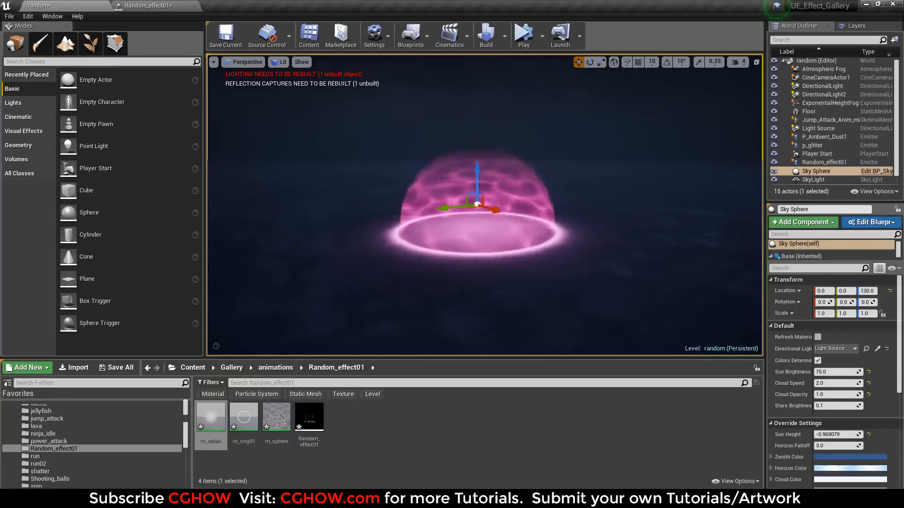
# Step: Duplicate the m_sphere material as m_sphere1 and open the copy for editing
pyautogui.moveTo(461, 272); pyautogui.dragTo(466, 231)
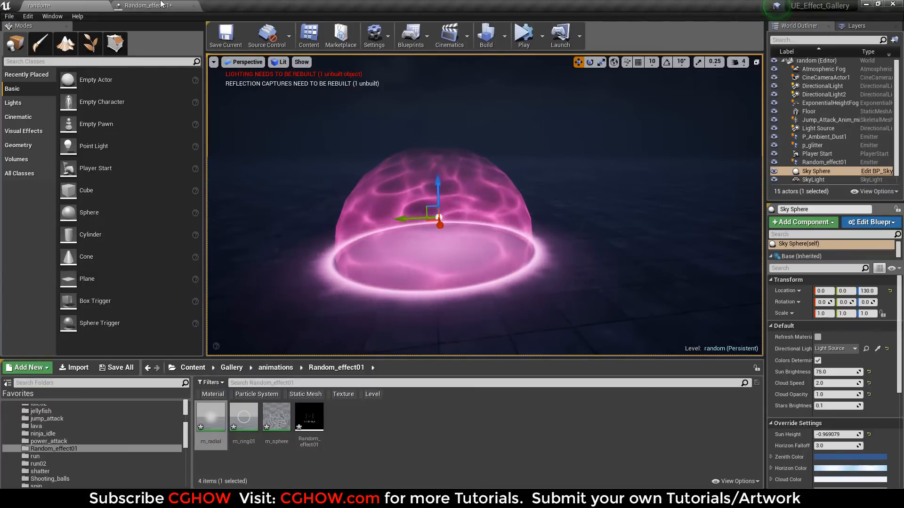
pyautogui.click(146, 5)
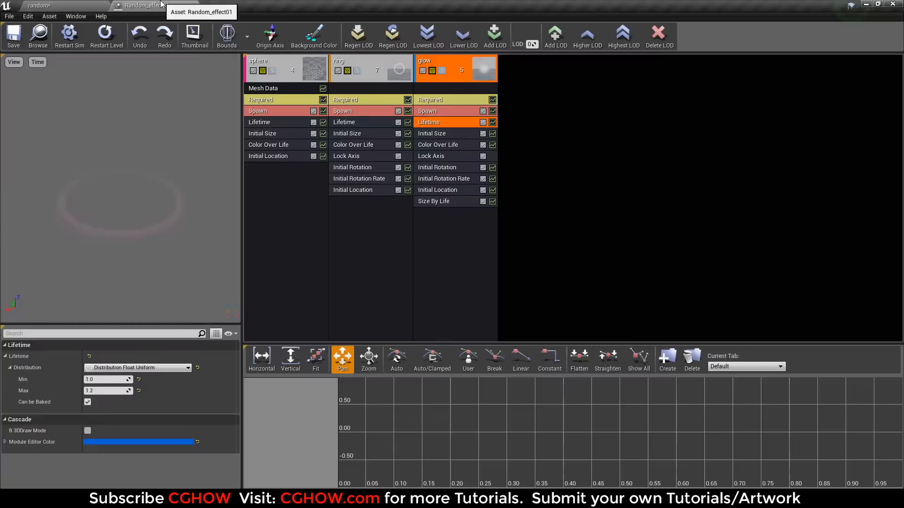
pyautogui.click(279, 97)
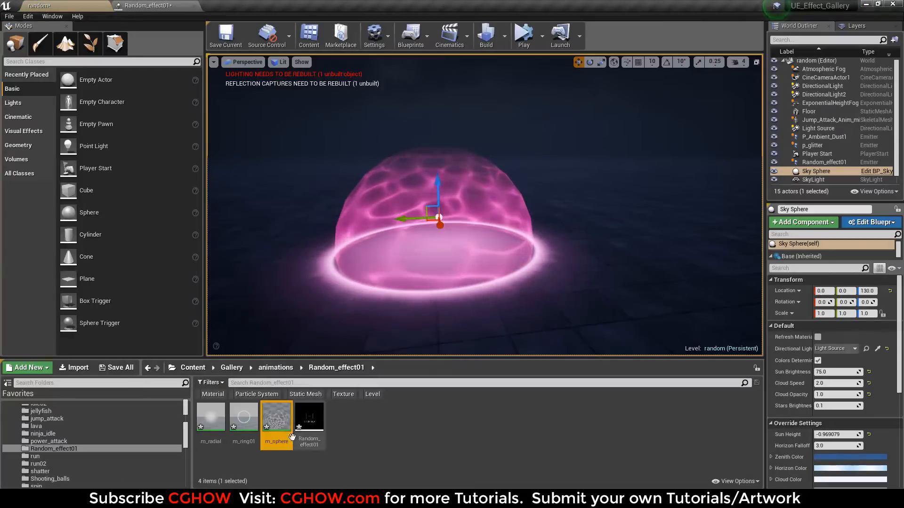
pyautogui.hotkey('ctrl', 'w')
pyautogui.doubleClick(299, 419)
# Step: Set the Const Exponent of the Power node after the G mask to 8, trying 5 and 6 first, and save m_sphere1
pyautogui.moveTo(337, 343); pyautogui.dragTo(628, 300, button='right')
pyautogui.moveTo(464, 327); pyautogui.dragTo(414, 338, button='right')
pyautogui.click(476, 304)
pyautogui.click(97, 312)
pyautogui.write('5')
pyautogui.press('Return')
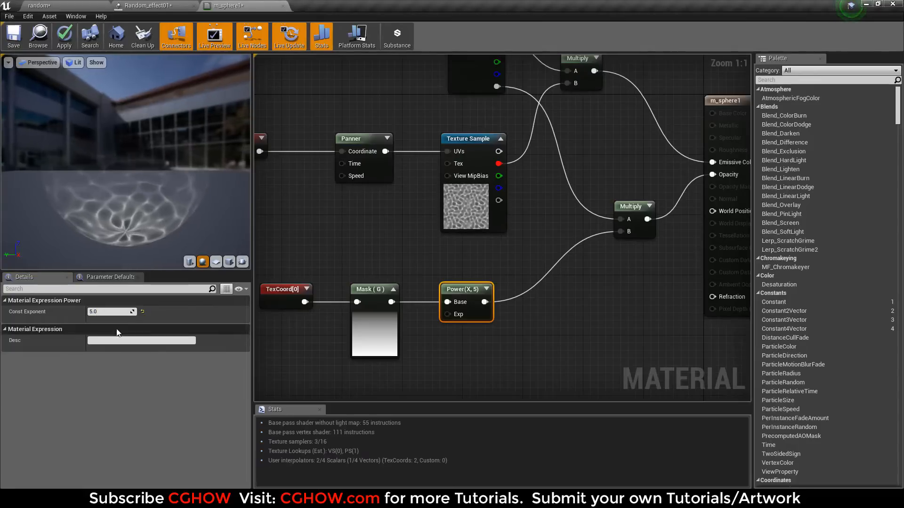
pyautogui.click(108, 312)
pyautogui.write('6')
pyautogui.press('Return')
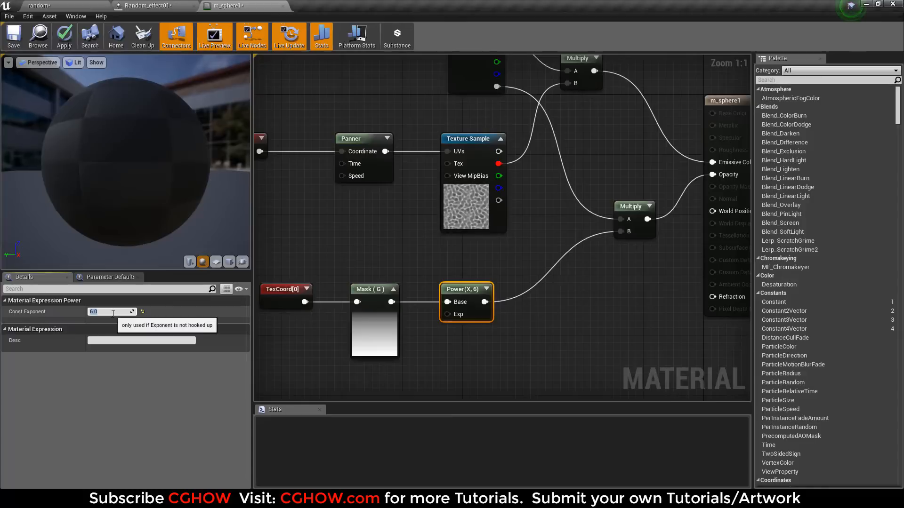
pyautogui.write('8')
pyautogui.press('Return')
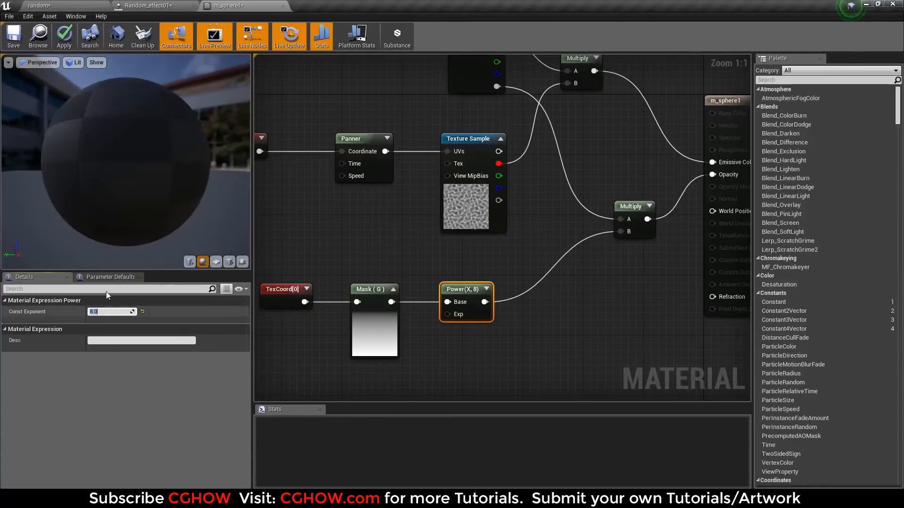
pyautogui.click(61, 42)
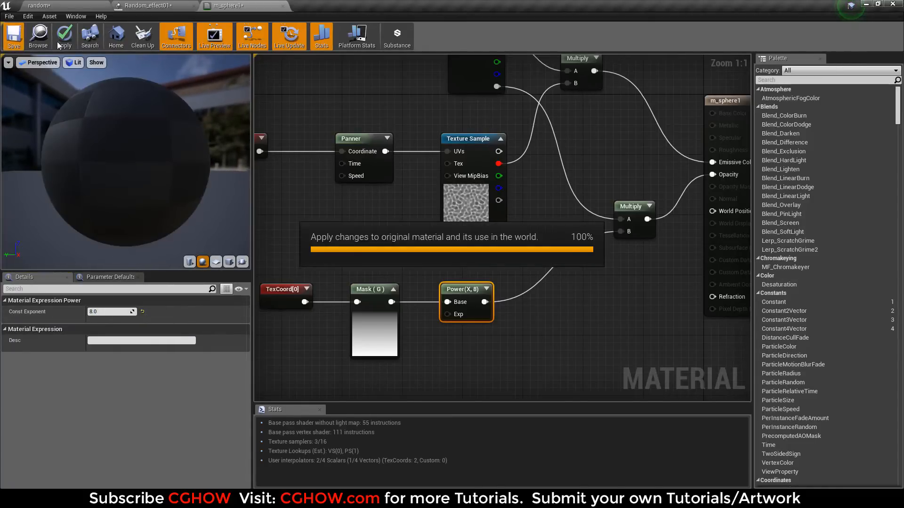
# Step: Duplicate the sphere emitter in Random_effect01 and assign the m_sphere1 material to the copy
pyautogui.click(51, 5)
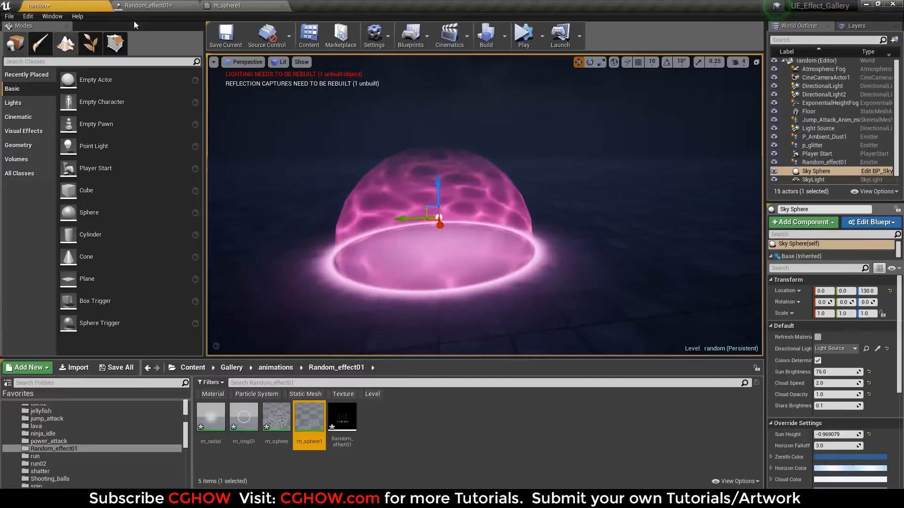
pyautogui.click(146, 5)
pyautogui.rightClick(273, 62)
pyautogui.moveTo(301, 66)
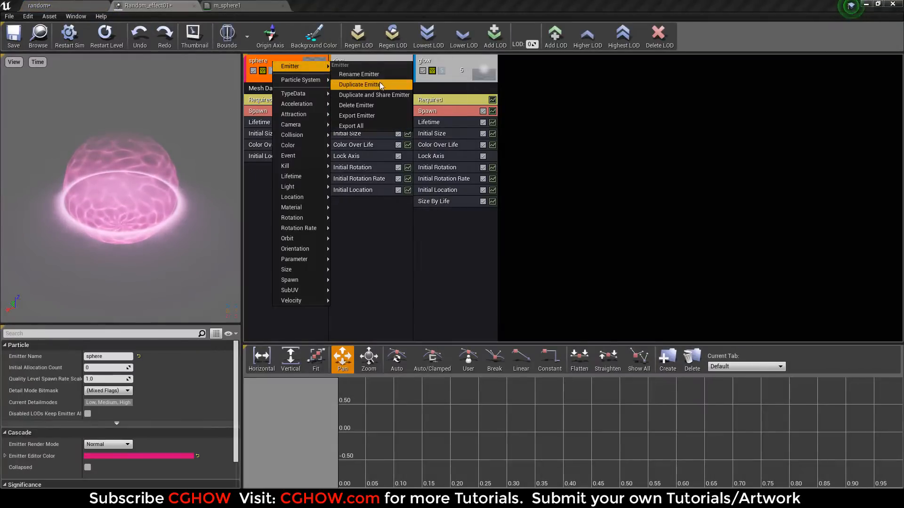
pyautogui.click(358, 84)
pyautogui.click(351, 100)
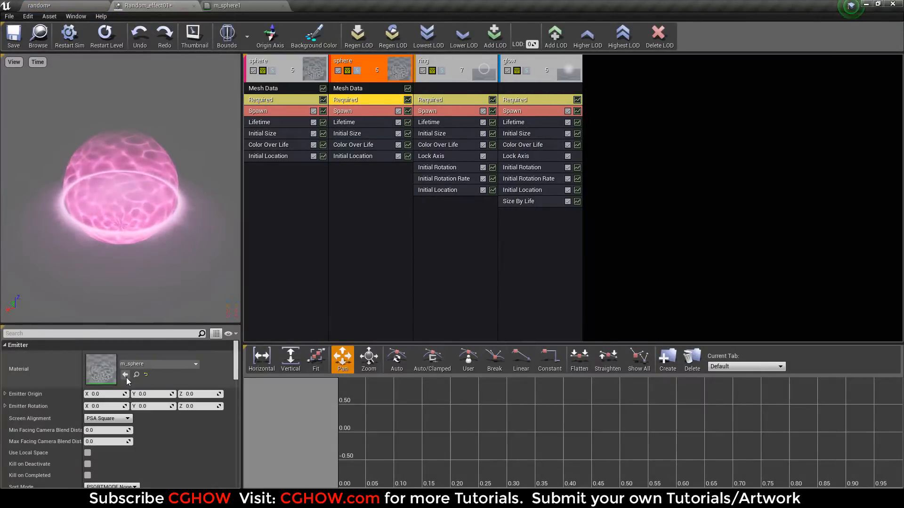
pyautogui.click(125, 375)
# Step: Solo the duplicated sphere emitter, try a brightness value of 1000 for its first Color Over Life point, and check the full effect
pyautogui.click(358, 72)
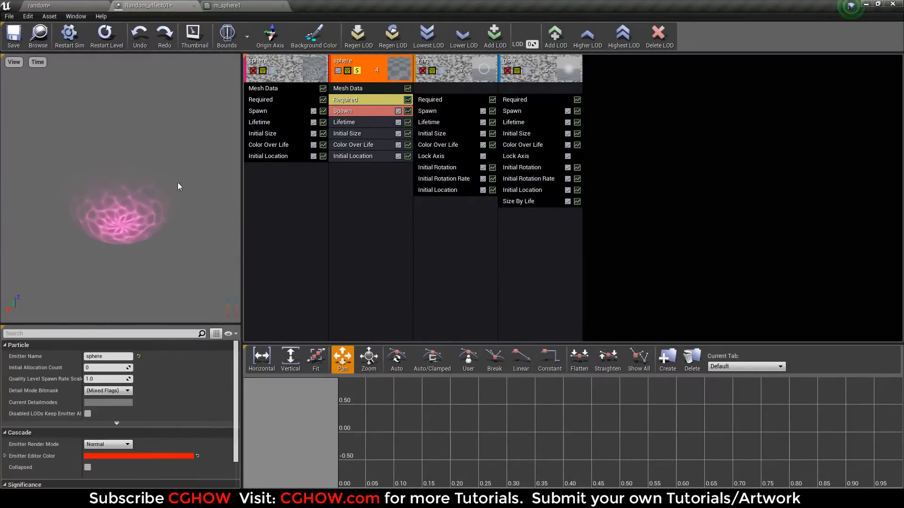
pyautogui.click(350, 146)
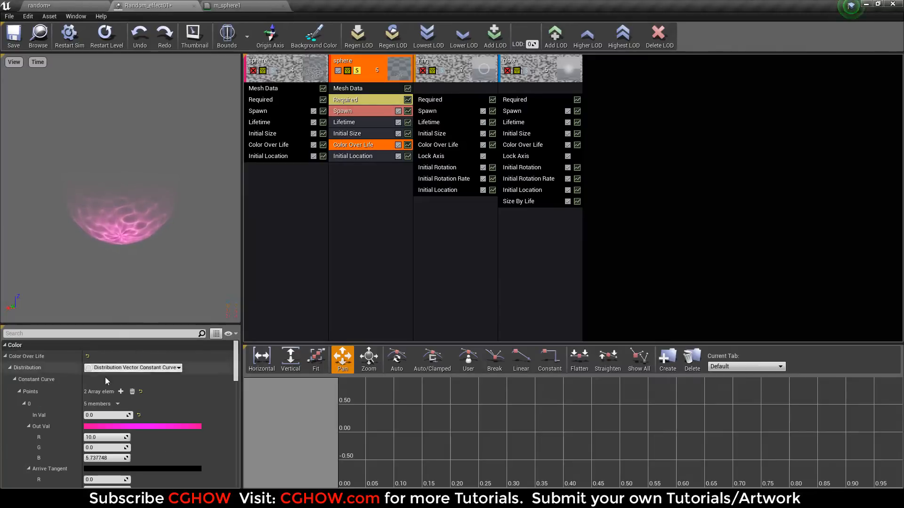
pyautogui.click(100, 426)
pyautogui.click(242, 410)
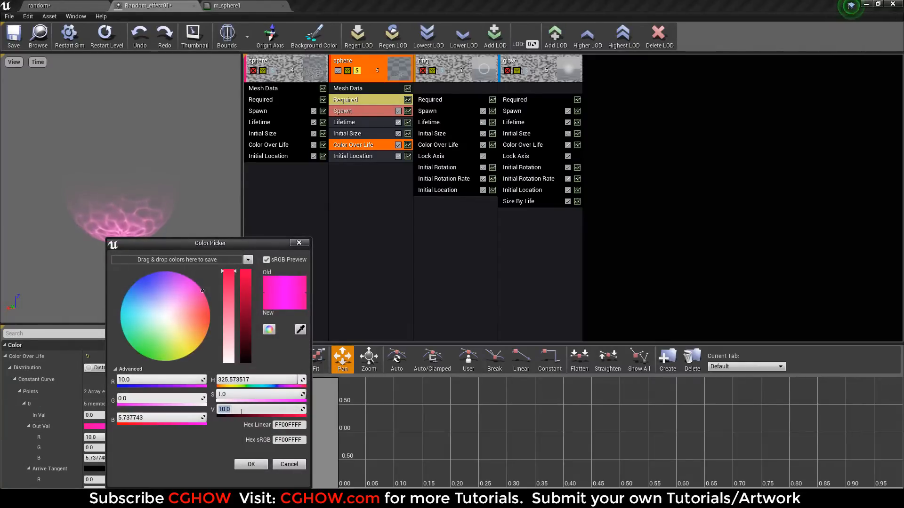
pyautogui.click(251, 464)
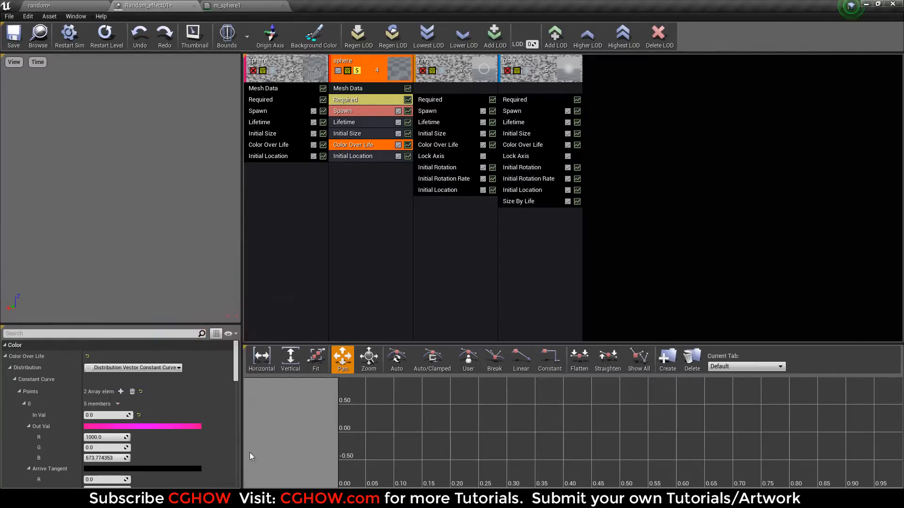
pyautogui.click(358, 71)
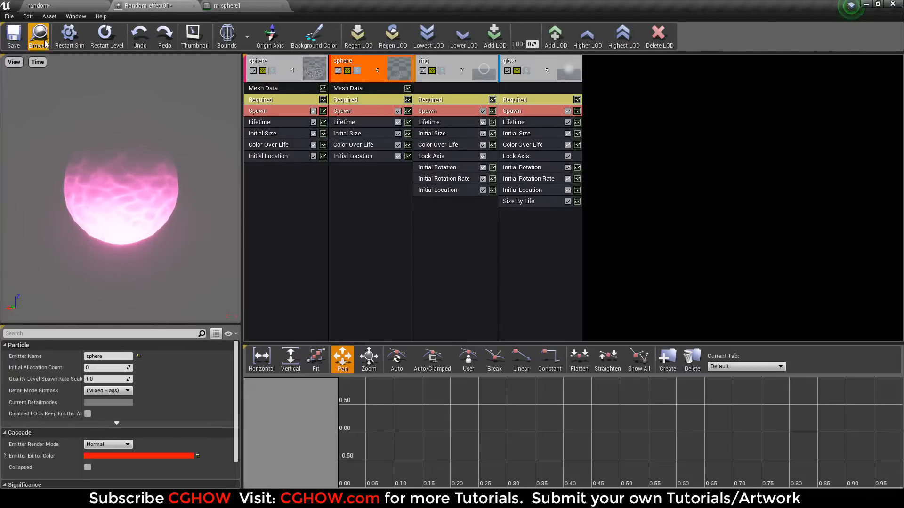
pyautogui.click(69, 3)
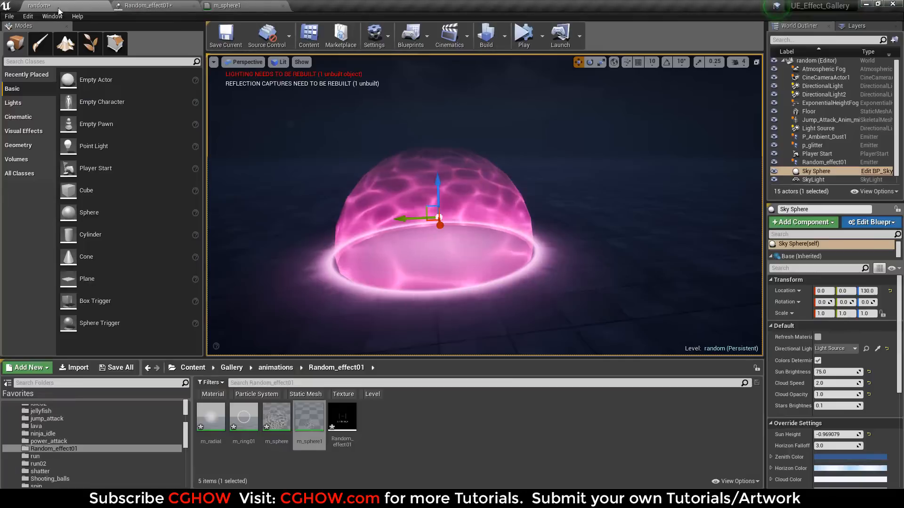
pyautogui.click(227, 5)
pyautogui.click(141, 5)
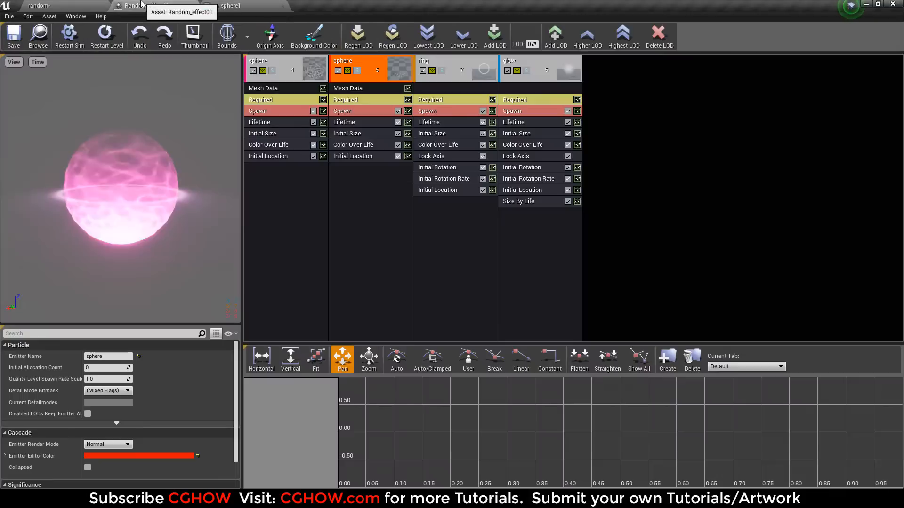
# Step: Set the brightness value of the duplicated sphere's first Color Over Life point to 200 and check the effect in the level
pyautogui.click(347, 145)
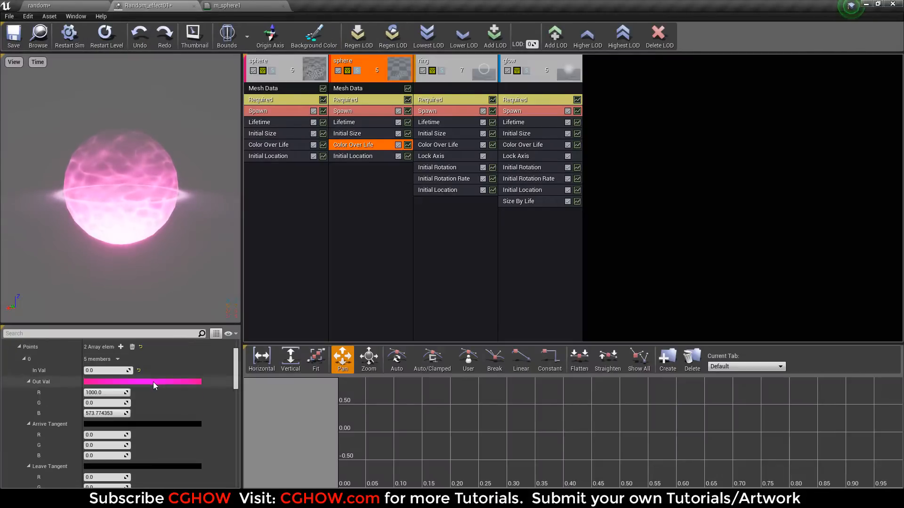
pyautogui.click(101, 382)
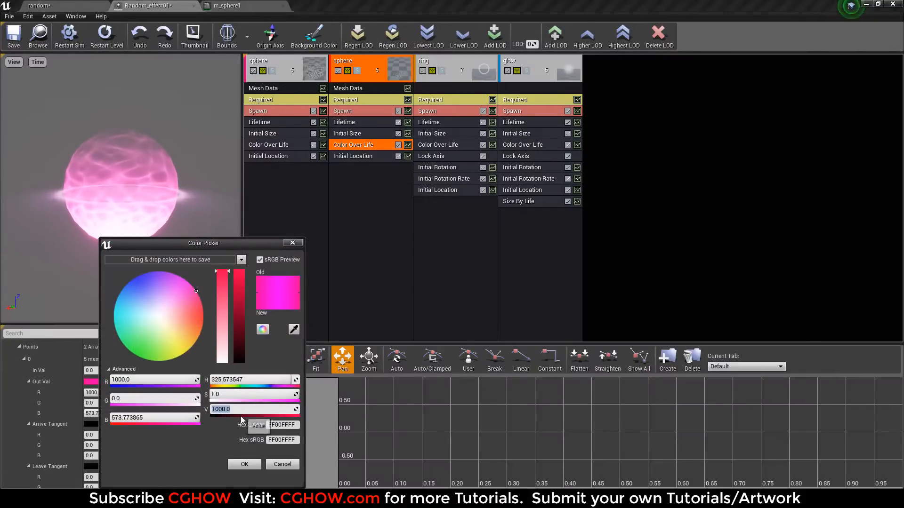
pyautogui.write('200')
pyautogui.click(244, 464)
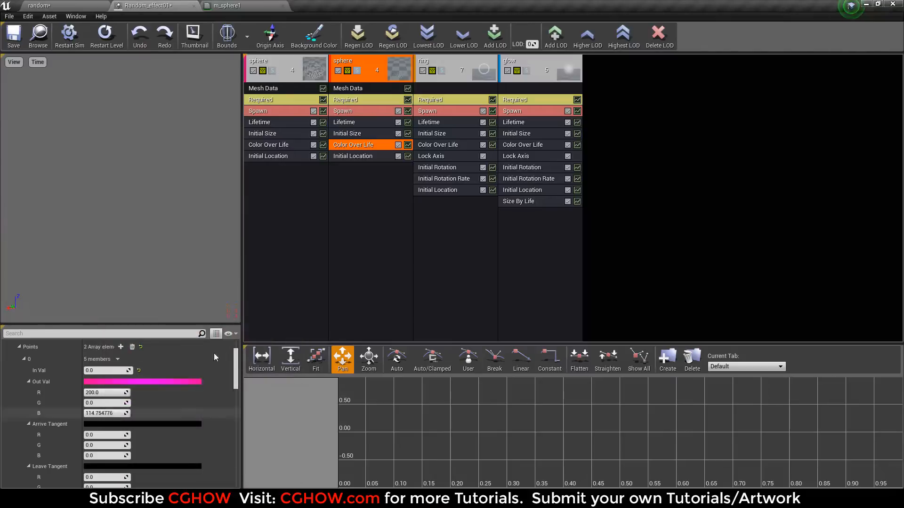
pyautogui.click(46, 5)
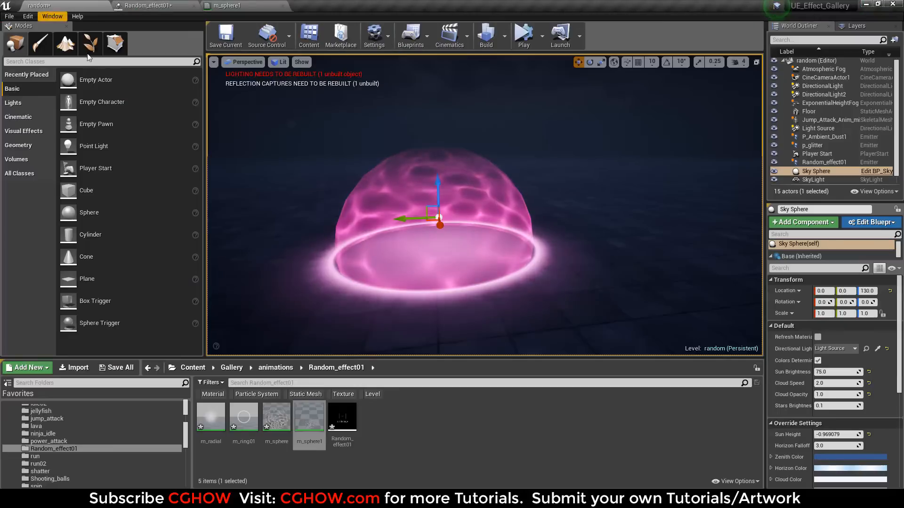
# Step: Duplicate the Power node in m_sphere1 and insert the copy between the Texture Sample's red output and the color Multiply's B input
pyautogui.click(228, 5)
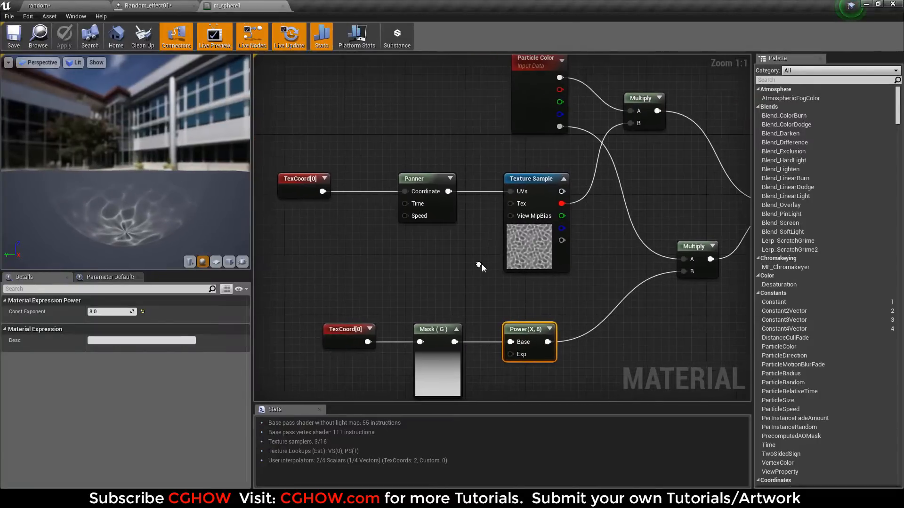
pyautogui.moveTo(524, 259); pyautogui.dragTo(528, 262)
pyautogui.moveTo(520, 255); pyautogui.dragTo(395, 250)
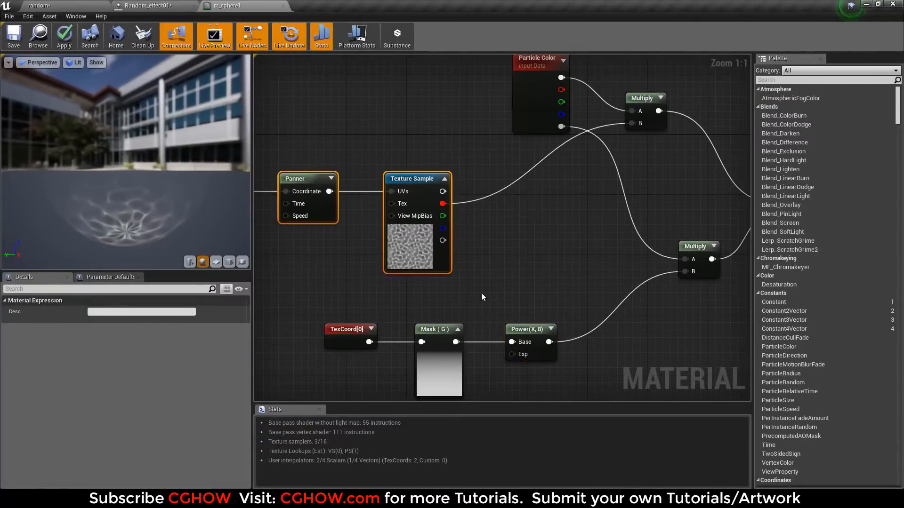
pyautogui.click(483, 294)
pyautogui.click(524, 333)
pyautogui.hotkey('ctrl', 'w')
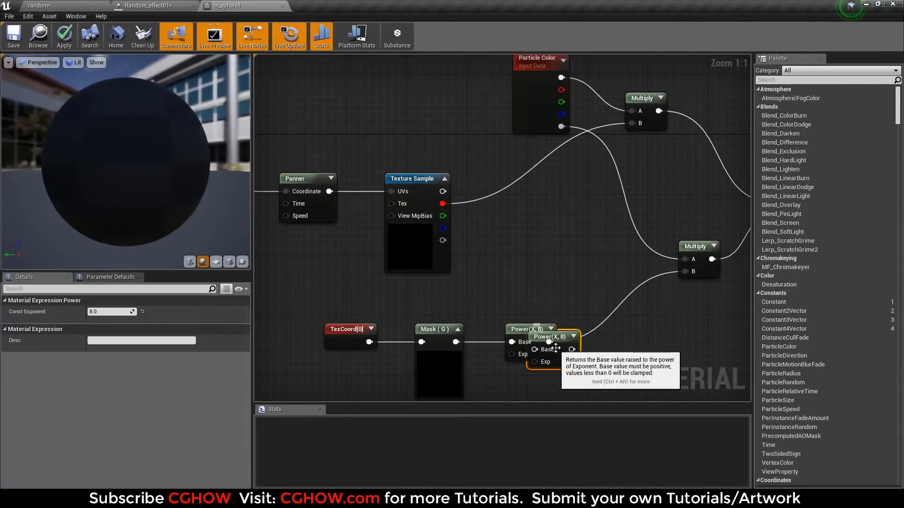
pyautogui.moveTo(526, 335); pyautogui.dragTo(526, 230)
pyautogui.moveTo(442, 203); pyautogui.dragTo(632, 123)
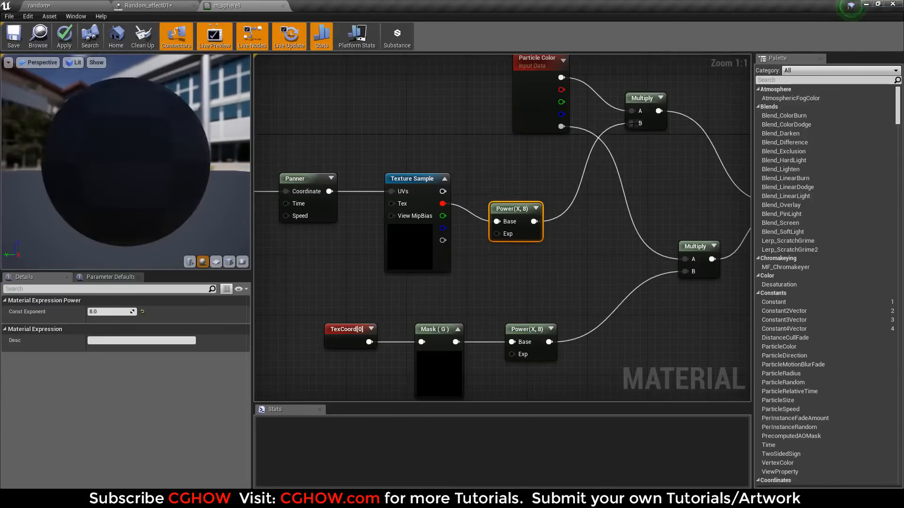
pyautogui.moveTo(514, 210); pyautogui.dragTo(513, 188)
# Step: Set the new Power node's Const Exponent to 2, save m_sphere1, and examine the dome in the level without the transform gizmo
pyautogui.click(103, 312)
pyautogui.write('3')
pyautogui.press('Return')
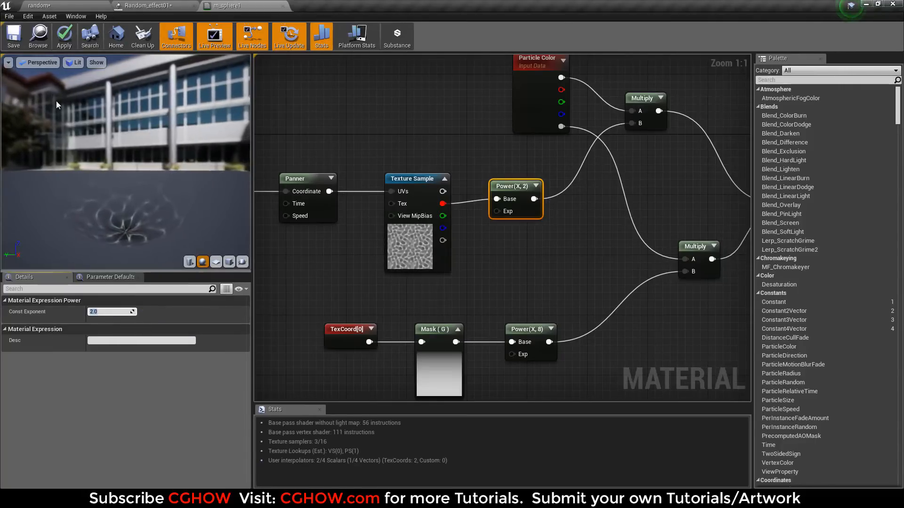
pyautogui.hotkey('ctrl', 's')
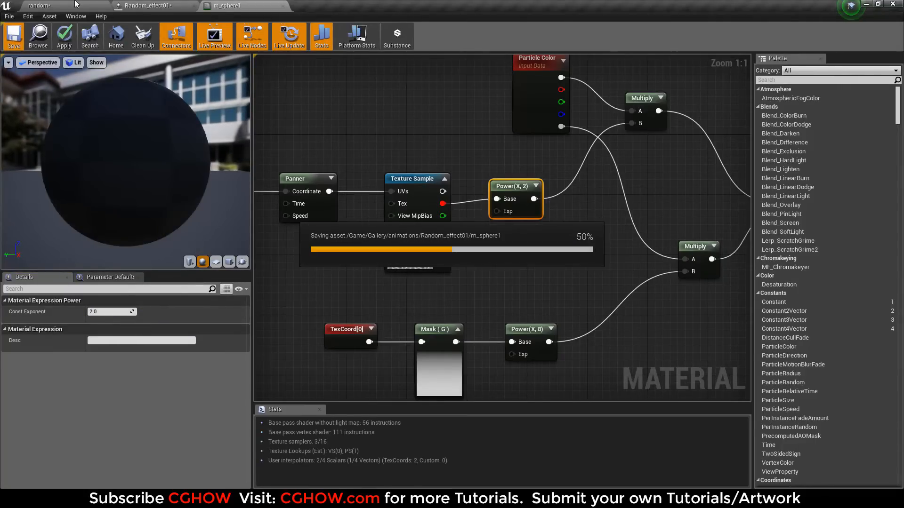
pyautogui.click(75, 5)
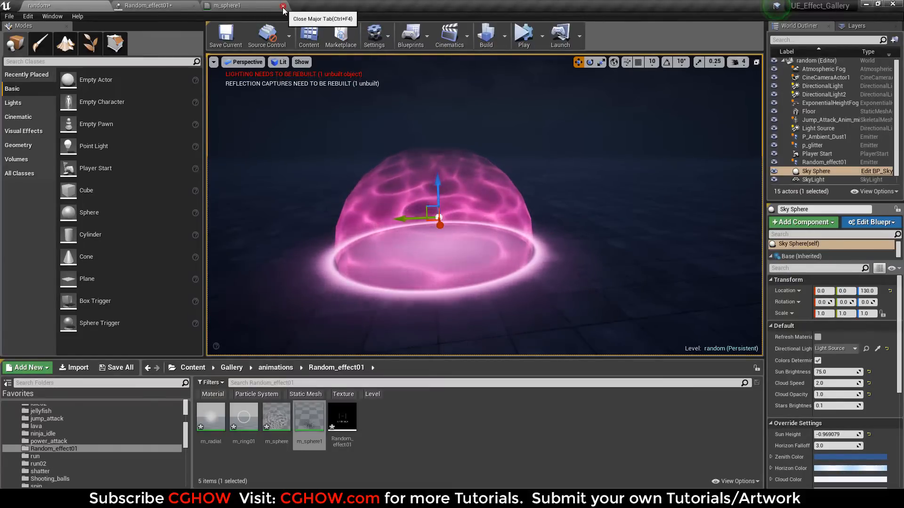
pyautogui.keyDown('alt'); pyautogui.moveTo(580, 183); pyautogui.dragTo(545, 203); pyautogui.keyUp('alt')
pyautogui.press('g')
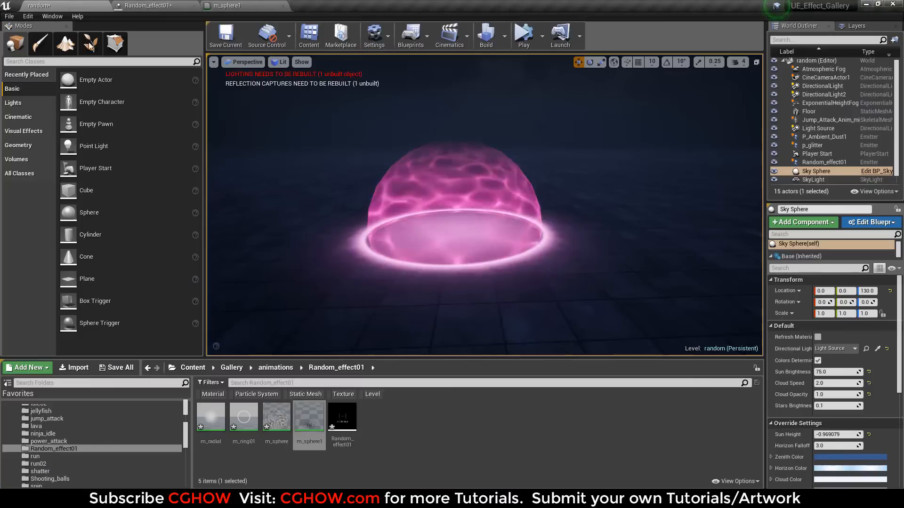
# Step: Create a material named m_sparks in the Random_effect01 folder and open it for editing
pyautogui.rightClick(419, 448)
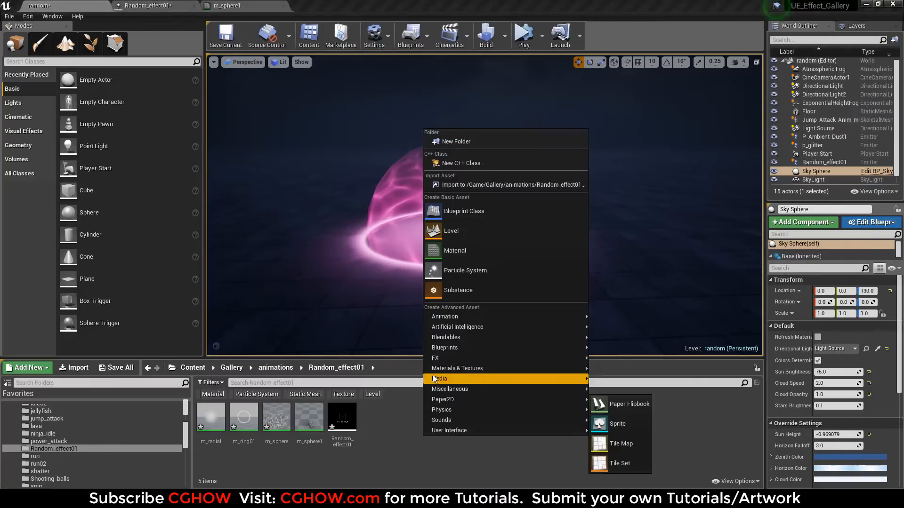
pyautogui.click(461, 255)
pyautogui.write('m_sparks')
pyautogui.press('Return')
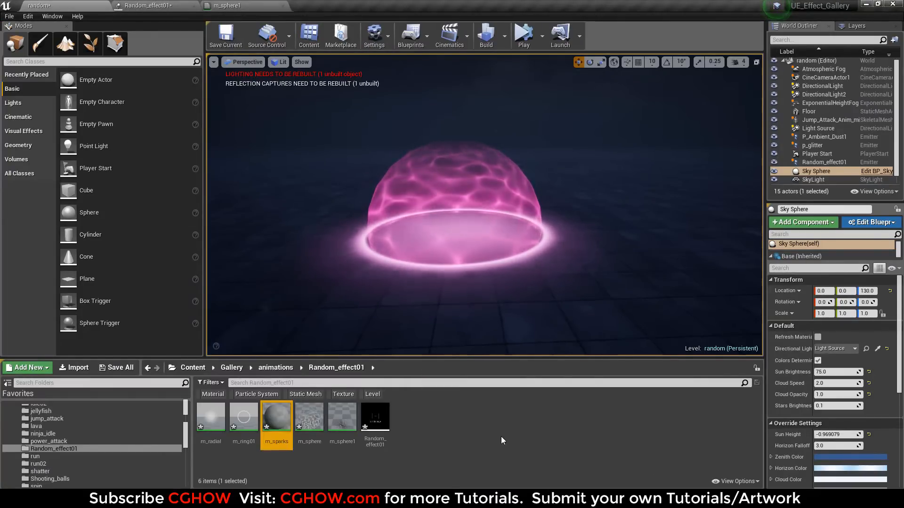
pyautogui.doubleClick(342, 417)
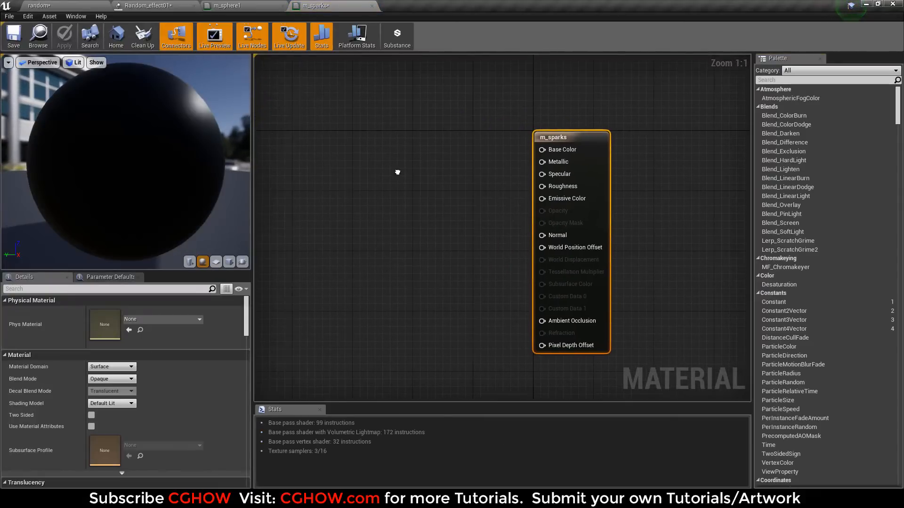
# Step: Add a Texture Sample node to m_sparks and assign it the T_spark01 texture
pyautogui.click(349, 180)
pyautogui.click(138, 396)
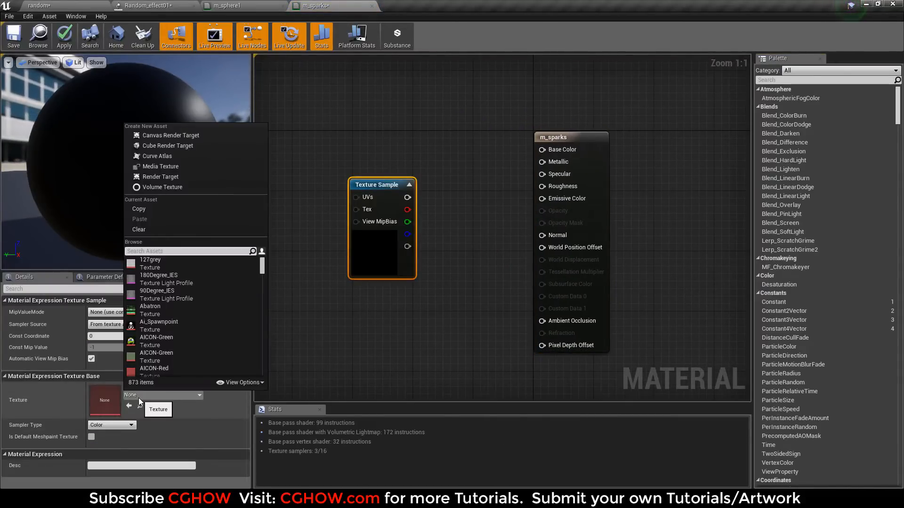
pyautogui.write('spark')
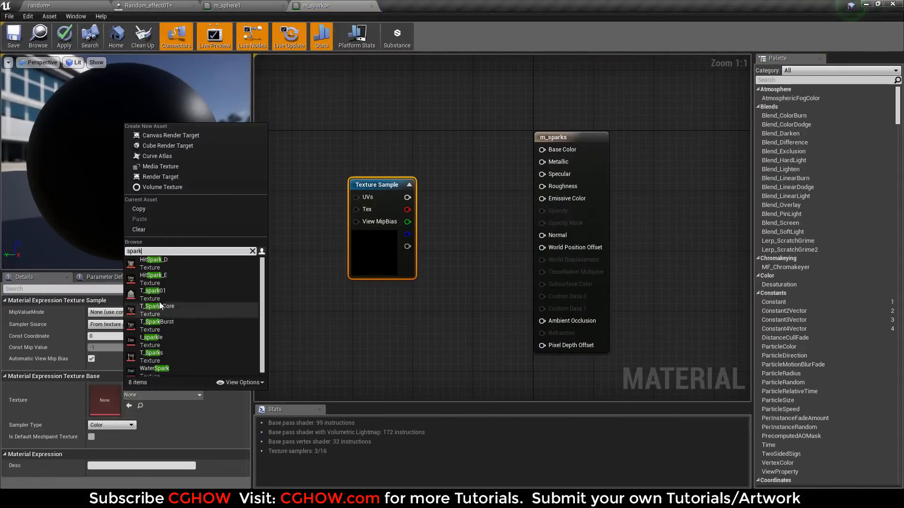
pyautogui.click(160, 293)
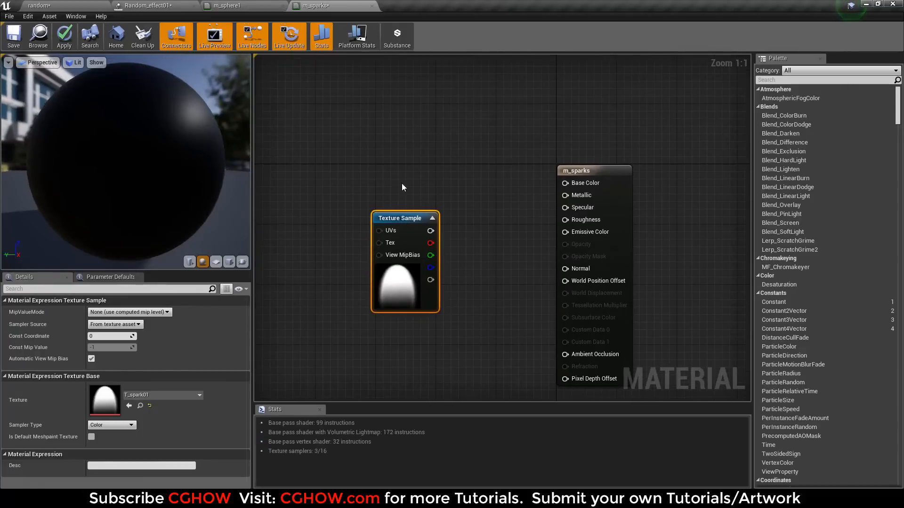
# Step: Add a Particle Color node above the Texture Sample in m_sparks and connect its color output to Emissive Color
pyautogui.rightClick(383, 161)
pyautogui.write('part')
pyautogui.press('Return')
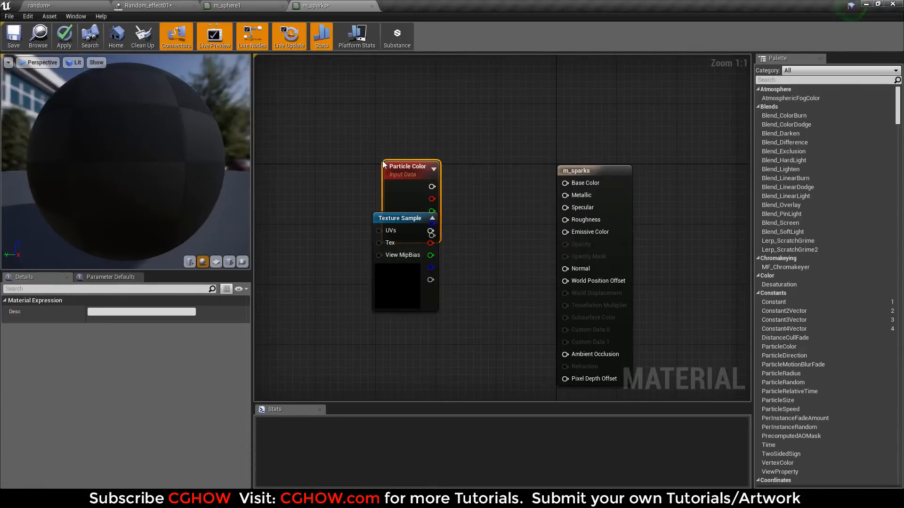
pyautogui.moveTo(375, 261); pyautogui.dragTo(334, 300)
pyautogui.click(394, 191)
pyautogui.moveTo(394, 190); pyautogui.dragTo(371, 190)
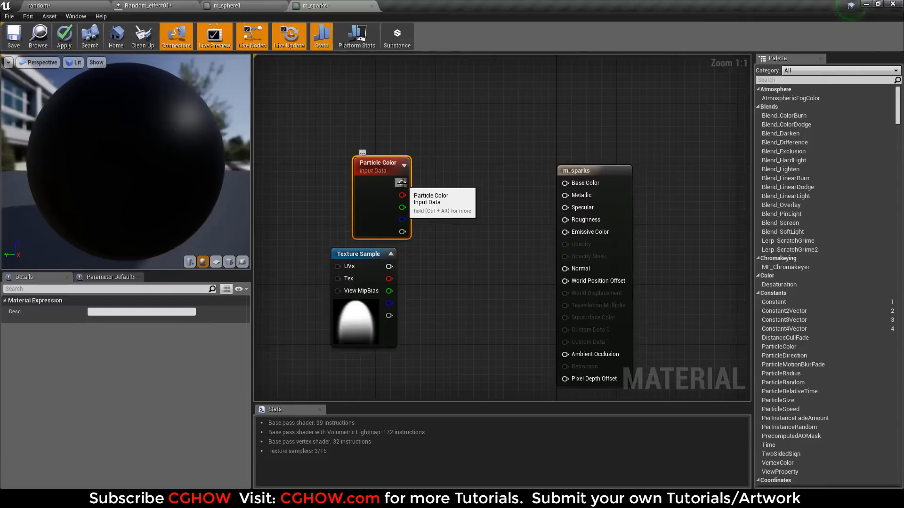
pyautogui.moveTo(587, 230); pyautogui.dragTo(586, 231)
# Step: Set the m_sparks material's Blend Mode to Translucent and its Shading Model to Unlit
pyautogui.click(594, 171)
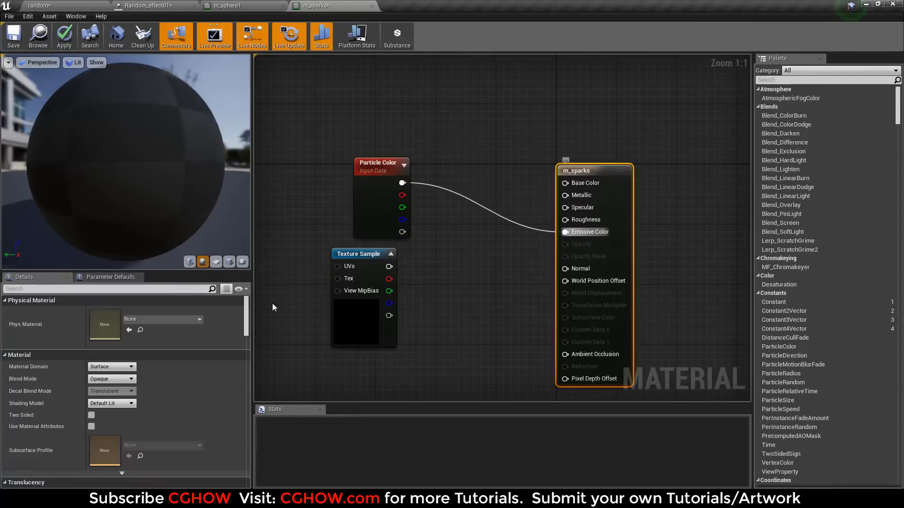
pyautogui.click(126, 378)
pyautogui.click(113, 401)
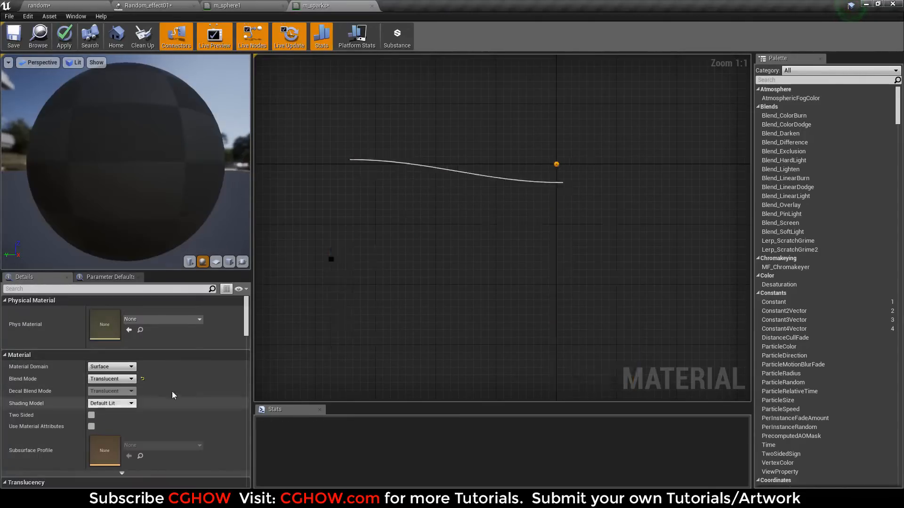
pyautogui.click(112, 403)
pyautogui.click(109, 408)
# Step: Multiply the Particle Color alpha (A) by the Texture Sample's RGB output (B) and connect the result to Opacity
pyautogui.moveTo(339, 329); pyautogui.dragTo(308, 344)
pyautogui.click(418, 284)
pyautogui.moveTo(359, 282); pyautogui.dragTo(415, 316)
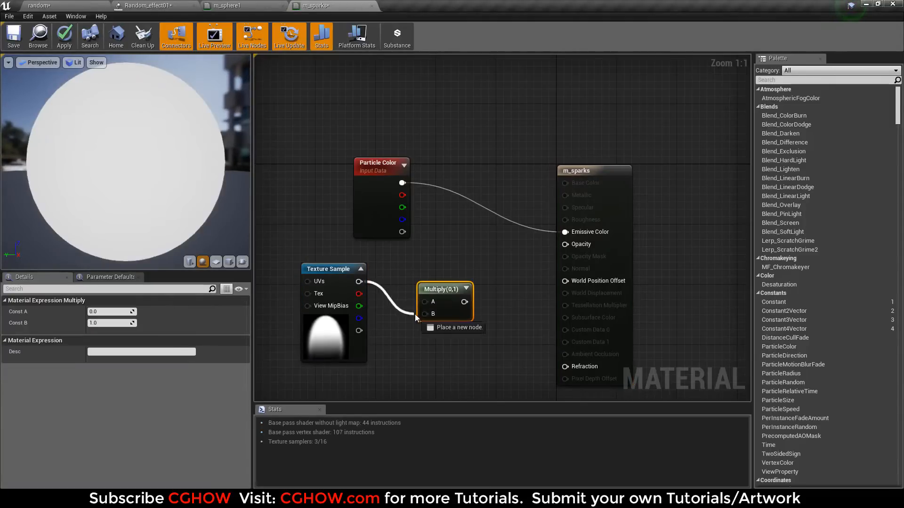
pyautogui.moveTo(403, 232); pyautogui.dragTo(464, 275)
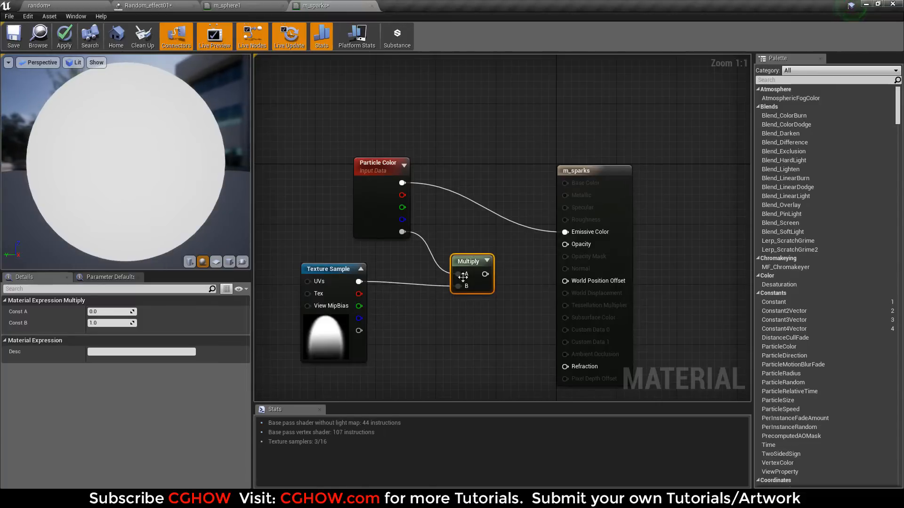
pyautogui.moveTo(563, 255); pyautogui.dragTo(565, 245)
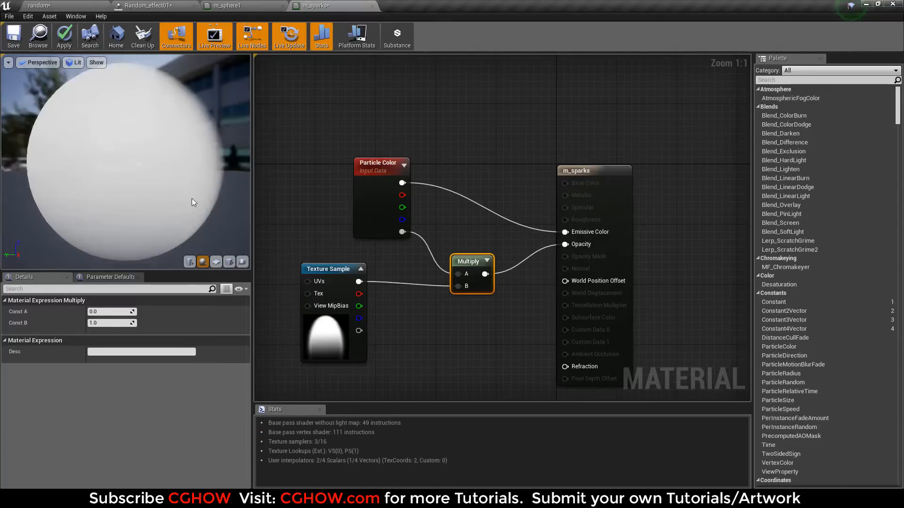
# Step: Preview m_sparks on a cube, save the material, and close the m_sparks and m_sphere1 editors
pyautogui.click(227, 263)
pyautogui.moveTo(166, 212); pyautogui.dragTo(131, 184)
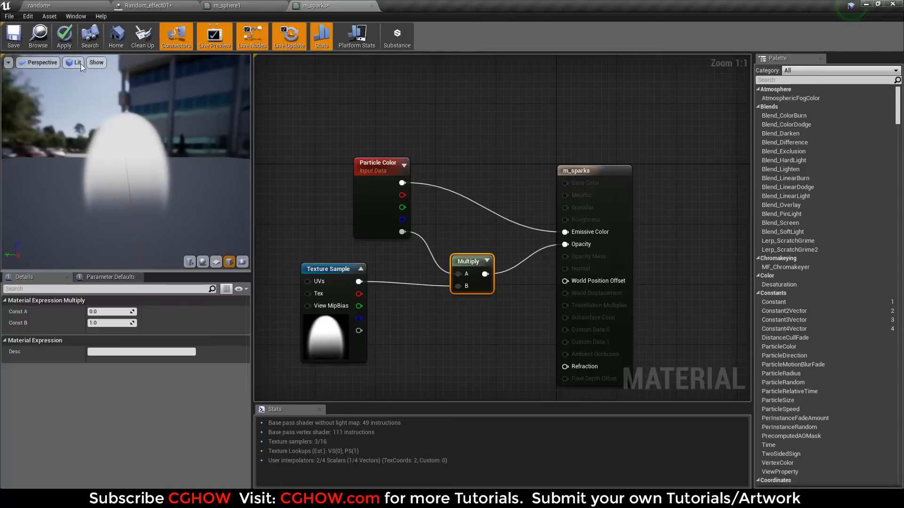
pyautogui.click(9, 41)
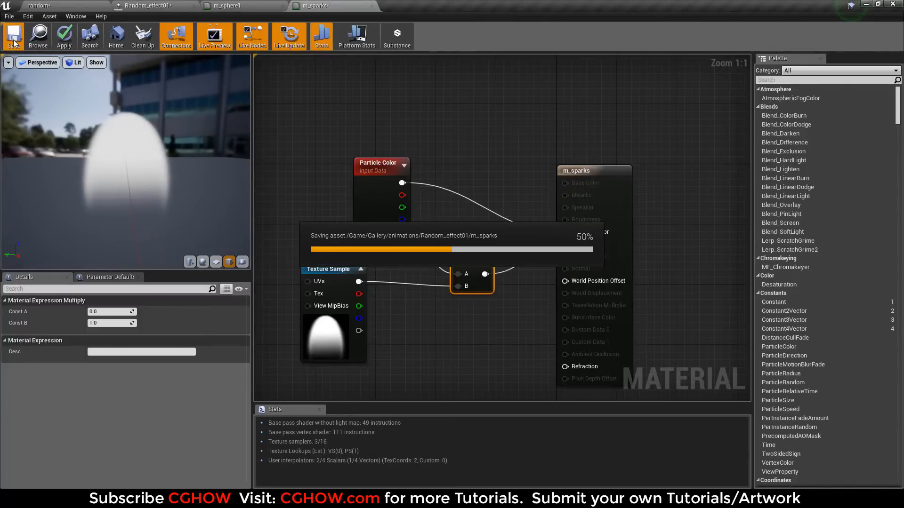
pyautogui.middleClick(330, 4)
pyautogui.middleClick(230, 4)
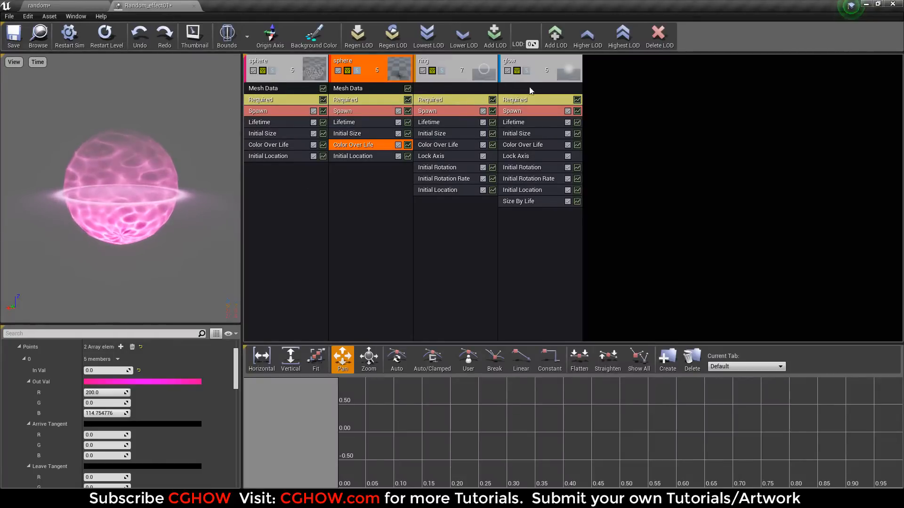
# Step: Add a new particle sprite emitter after the glow emitter in Random_effect01 and rename it sparks
pyautogui.rightClick(589, 70)
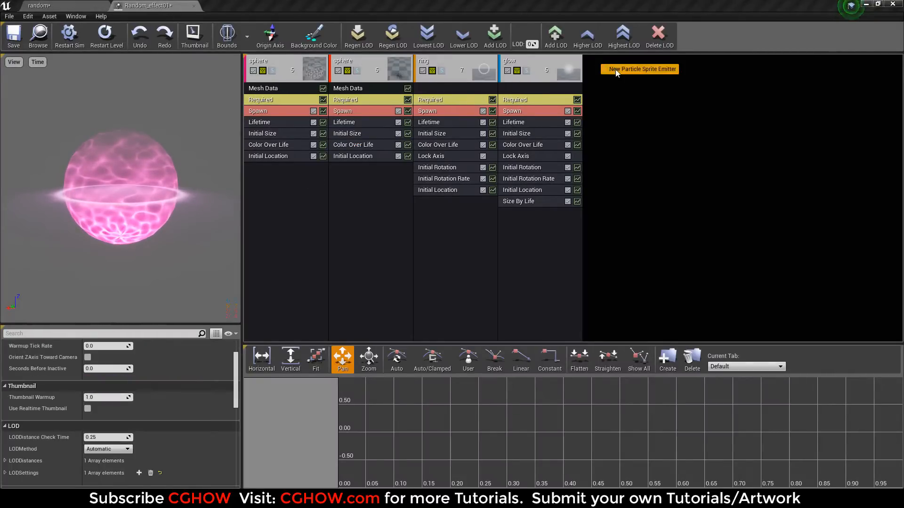
pyautogui.click(631, 69)
pyautogui.rightClick(612, 64)
pyautogui.click(688, 70)
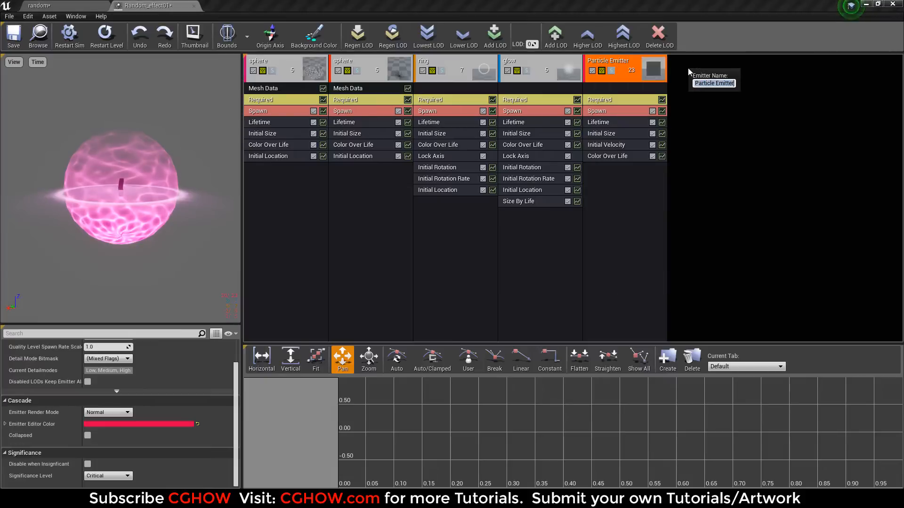
pyautogui.write('sparks')
pyautogui.press('Return')
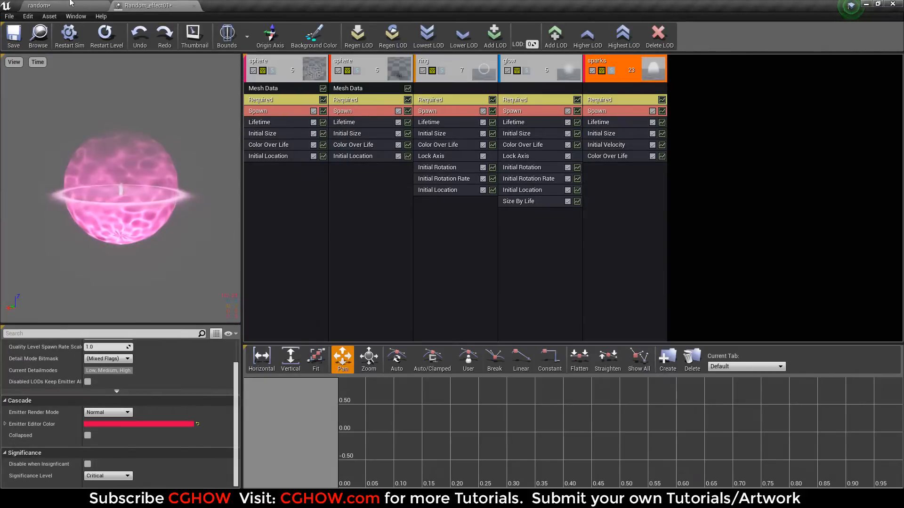
pyautogui.click(85, 6)
pyautogui.click(207, 4)
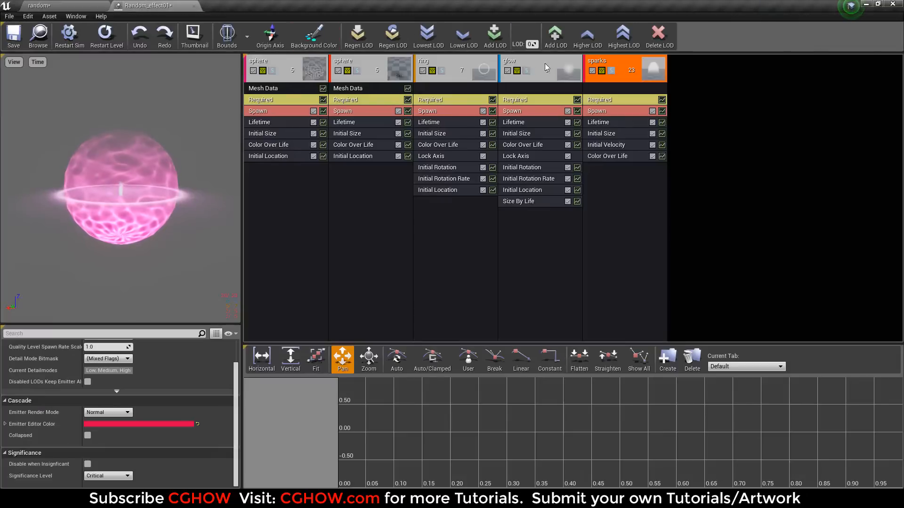
pyautogui.click(594, 99)
pyautogui.scroll(5, 154, 377)
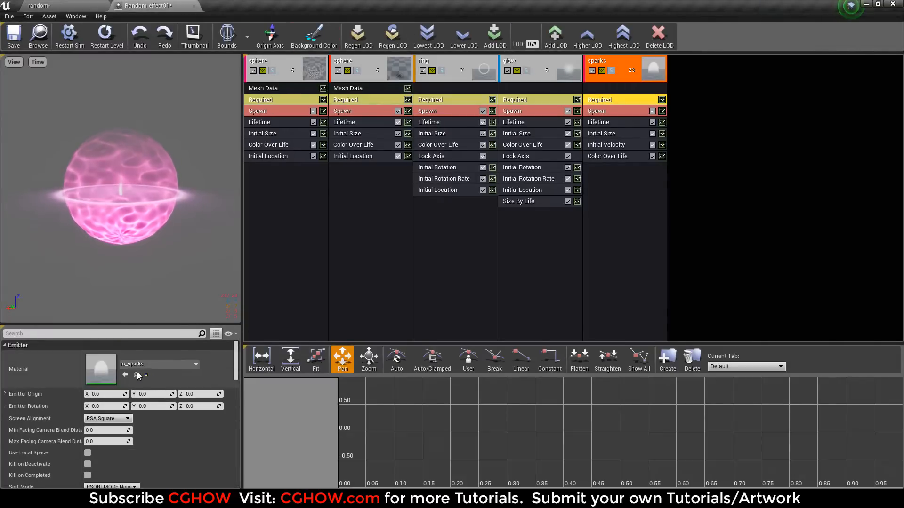
pyautogui.moveTo(120, 205); pyautogui.dragTo(115, 199)
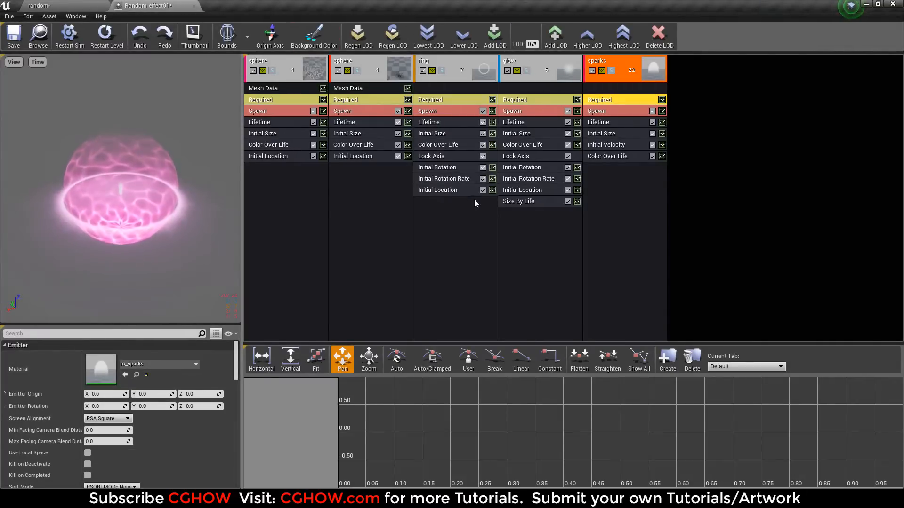
# Step: Add a Cylinder location module to the sparks emitter and select it
pyautogui.rightClick(609, 182)
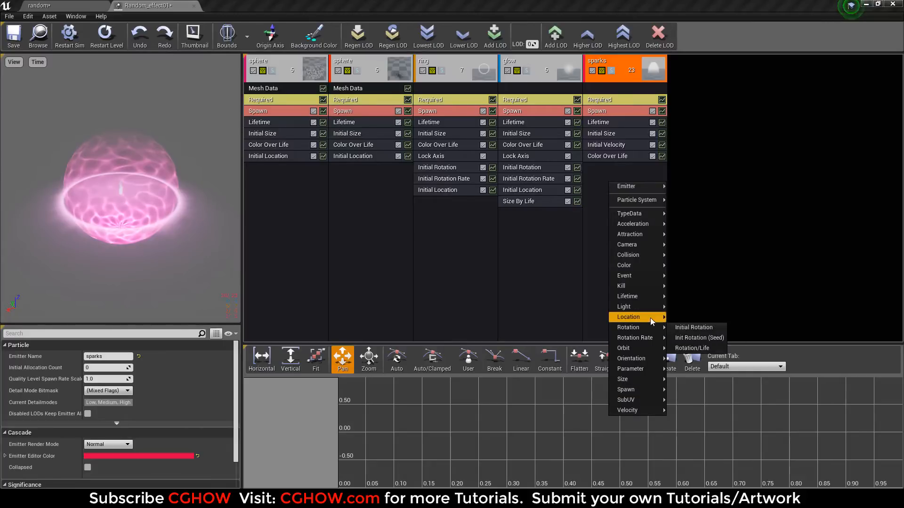
pyautogui.click(695, 379)
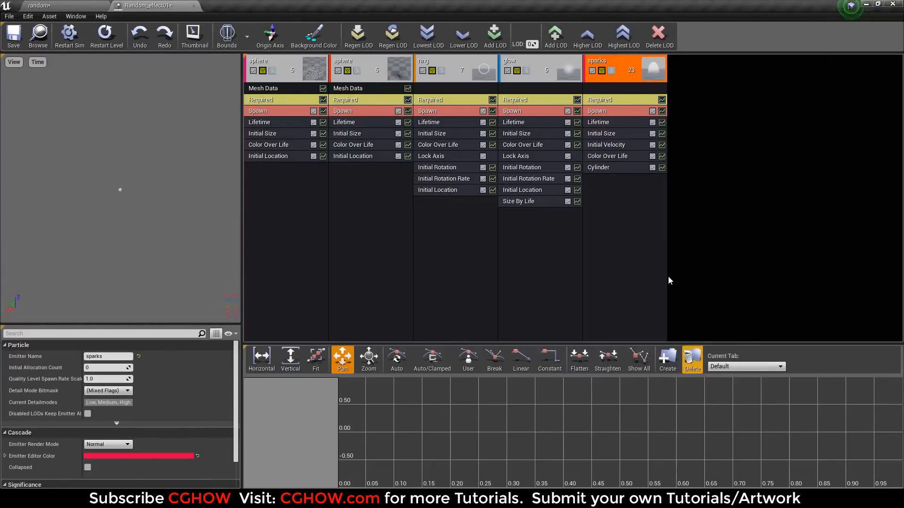
pyautogui.click(607, 167)
# Step: Set the cylinder's start radius to about 318, start height to about 0.75 and start location Z to about 42.1
pyautogui.scroll(-10, 111, 417)
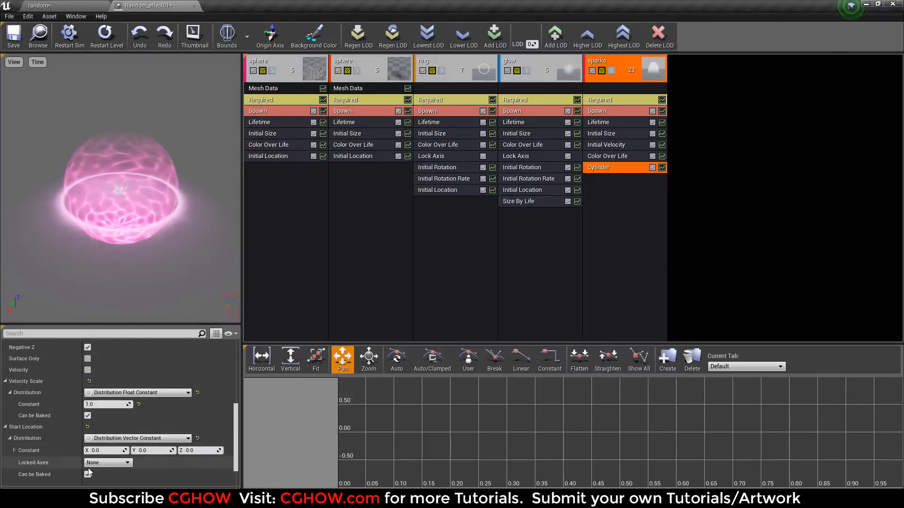
pyautogui.scroll(8, 79, 473)
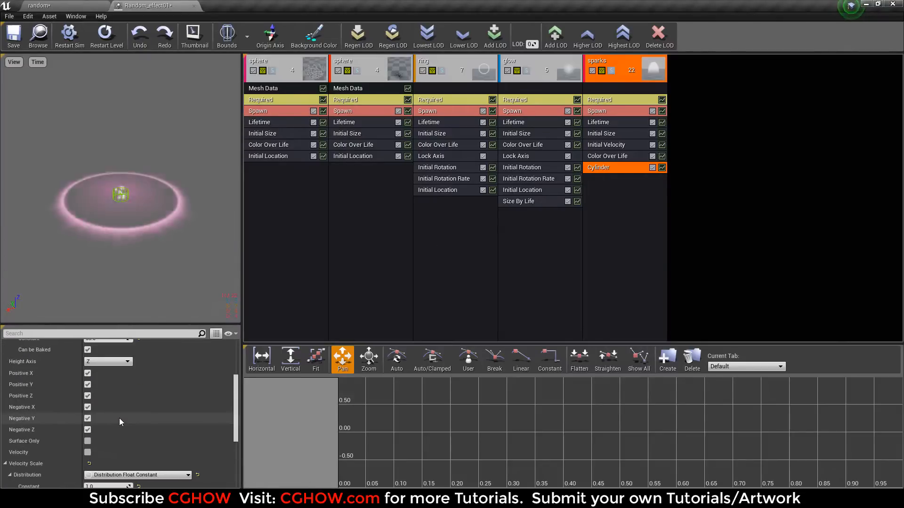
pyautogui.moveTo(107, 391); pyautogui.dragTo(141, 391)
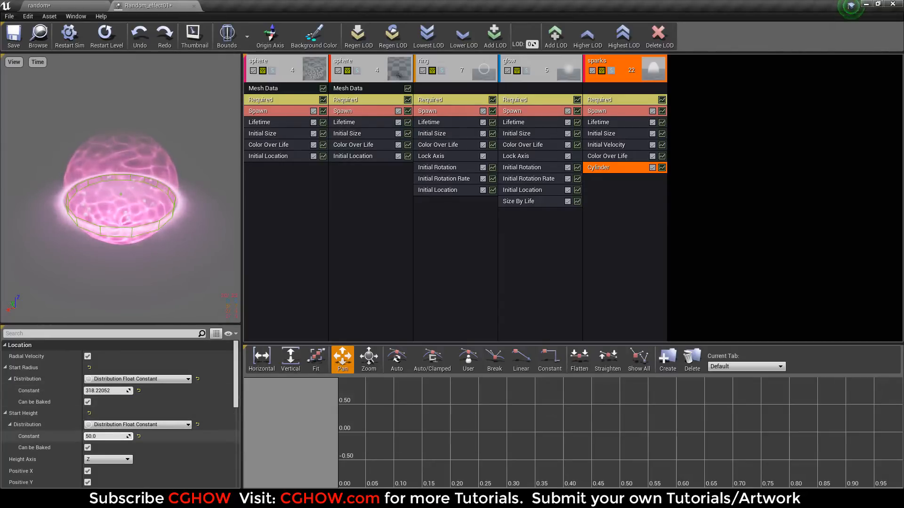
pyautogui.moveTo(107, 436); pyautogui.dragTo(92, 436)
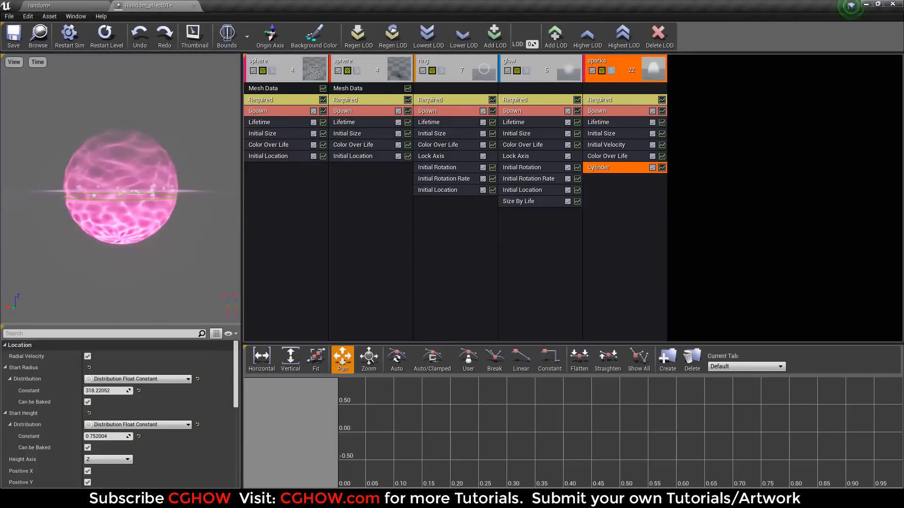
pyautogui.scroll(-10, 194, 438)
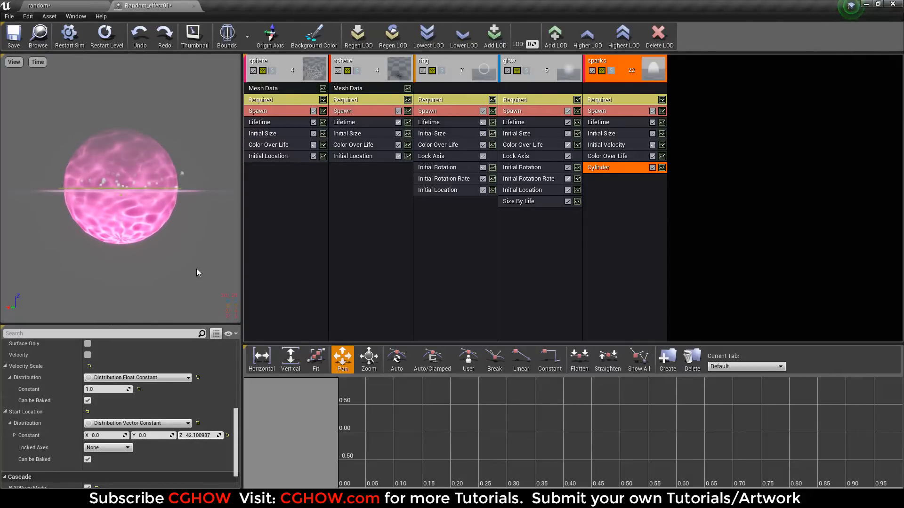
# Step: Enable Surface Only and Velocity for the sparks emitter's Cylinder module
pyautogui.scroll(4, 89, 411)
pyautogui.click(87, 411)
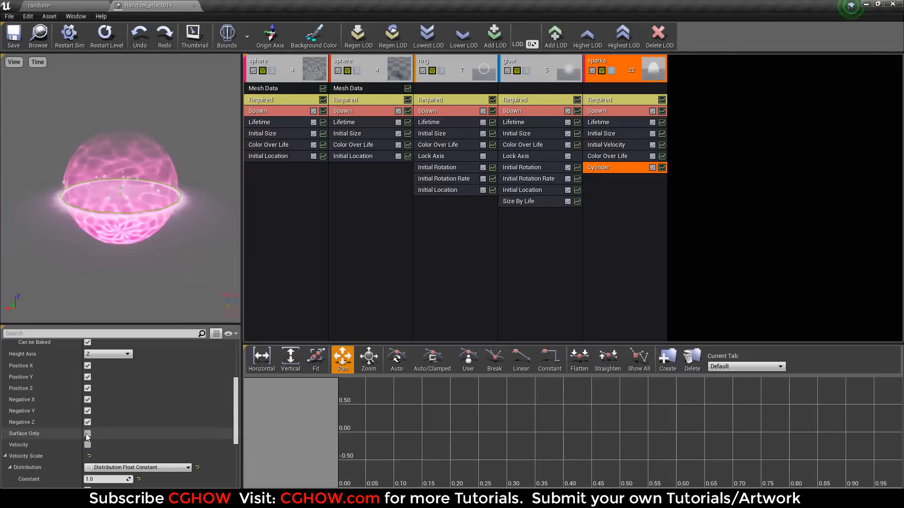
pyautogui.click(87, 433)
pyautogui.click(88, 445)
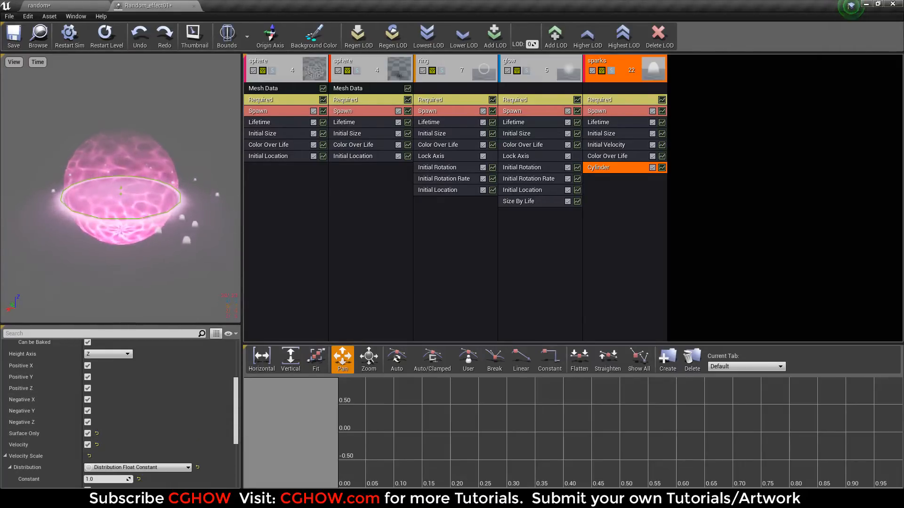
# Step: Set the sparks emitter's screen alignment to PSA Velocity in its Required module
pyautogui.click(594, 100)
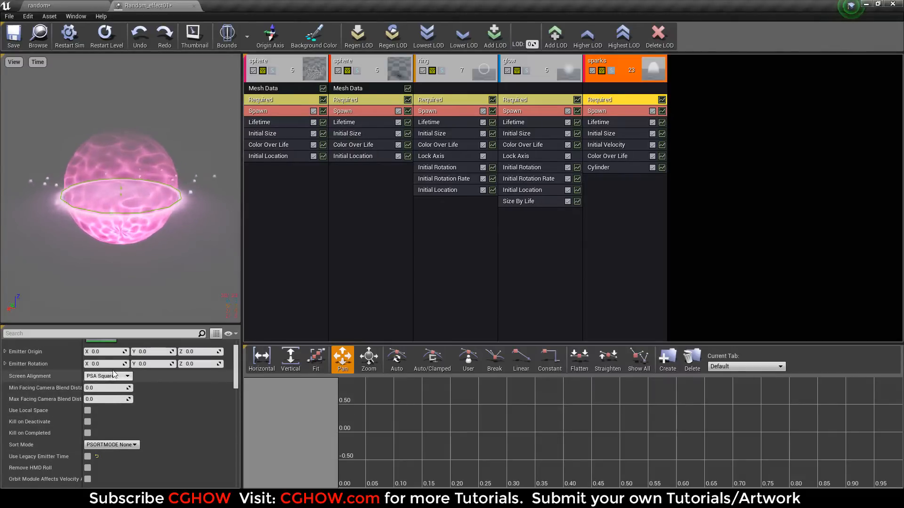
pyautogui.click(112, 375)
pyautogui.click(111, 402)
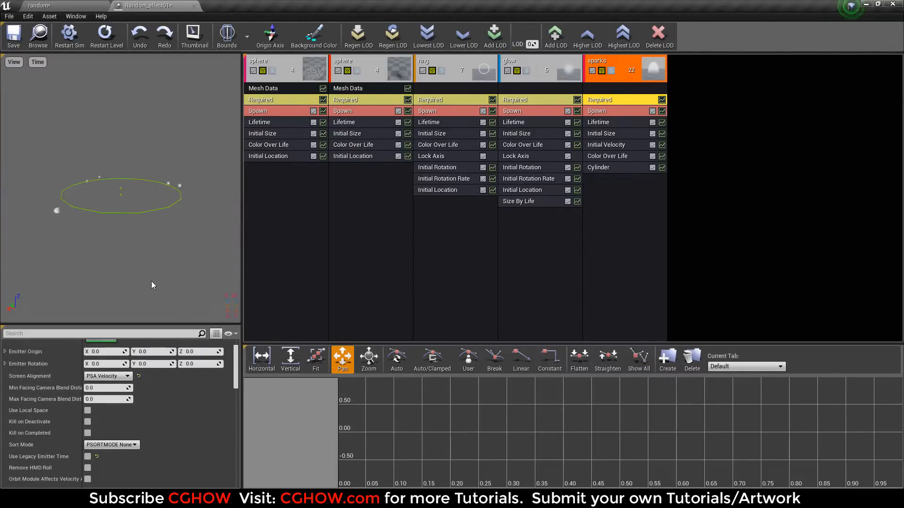
# Step: Change the sparks emitter's start velocity distribution to Distribution Vector Constant
pyautogui.click(632, 148)
pyautogui.click(188, 347)
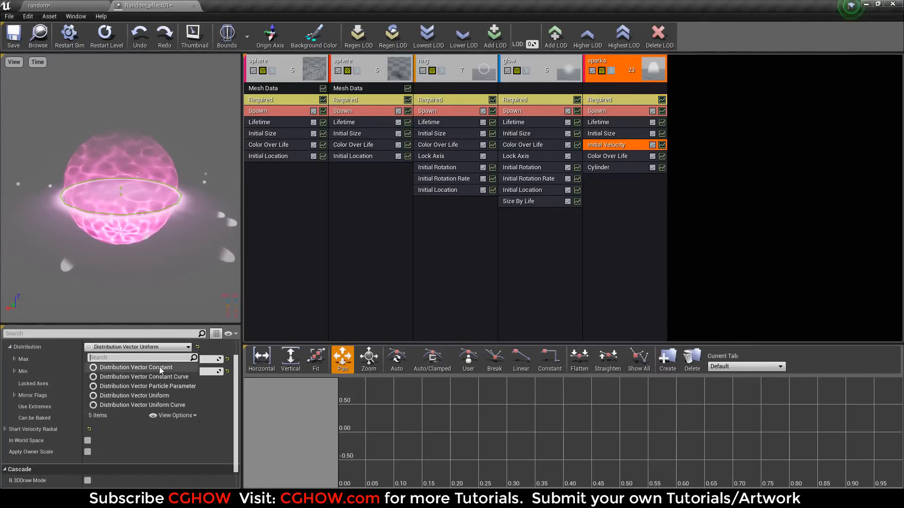
pyautogui.click(123, 361)
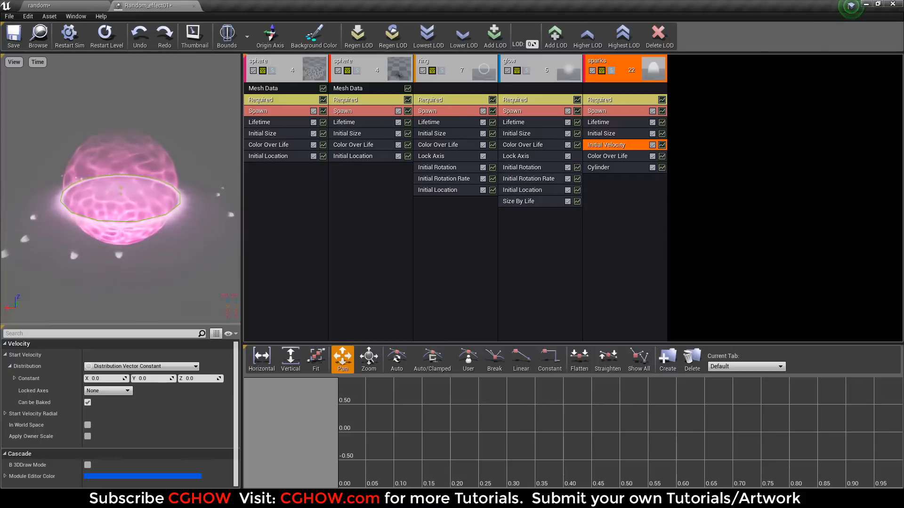
# Step: Convert the sparks emitter to GPU Sprites type data
pyautogui.click(614, 112)
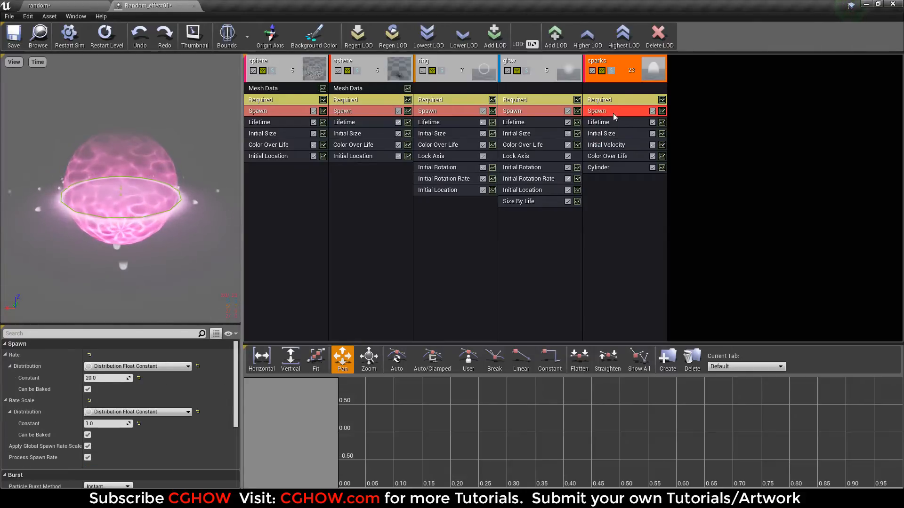
pyautogui.rightClick(603, 89)
pyautogui.moveTo(642, 120)
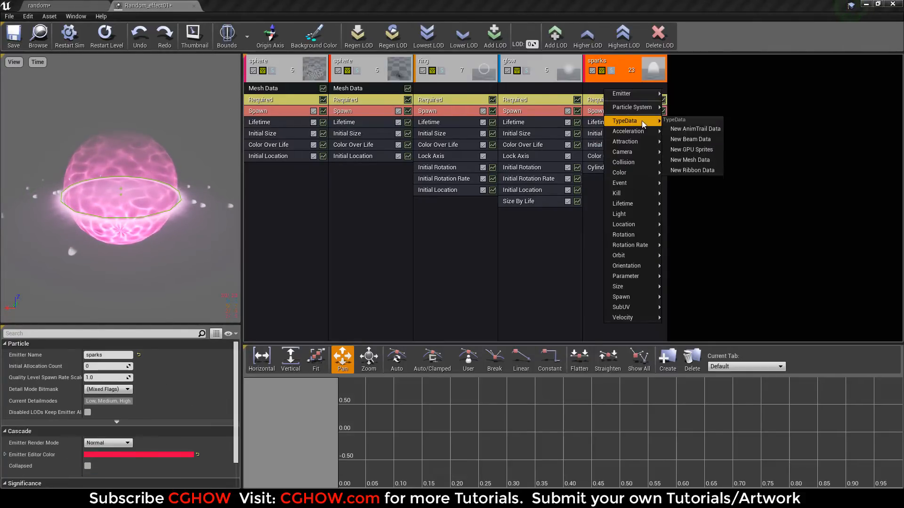
pyautogui.click(704, 152)
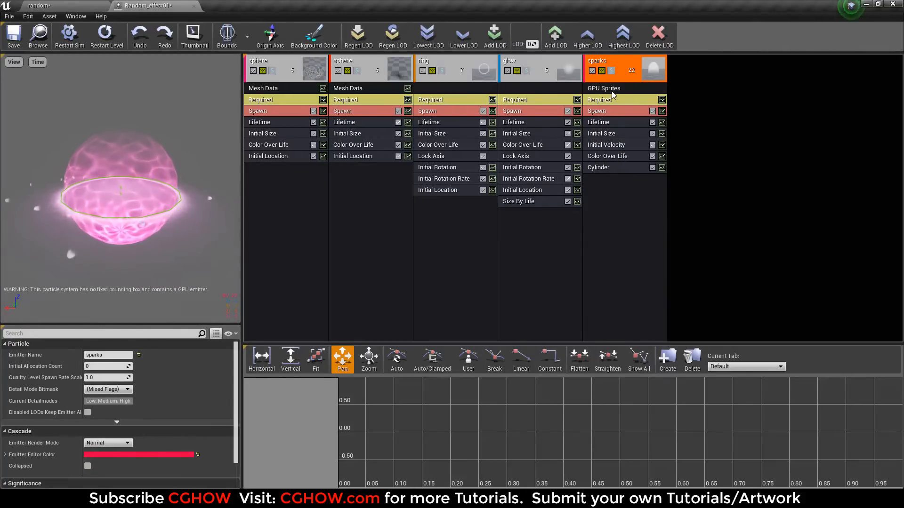
# Step: Set the sparks emitter's constant spawn rate to 500
pyautogui.click(610, 110)
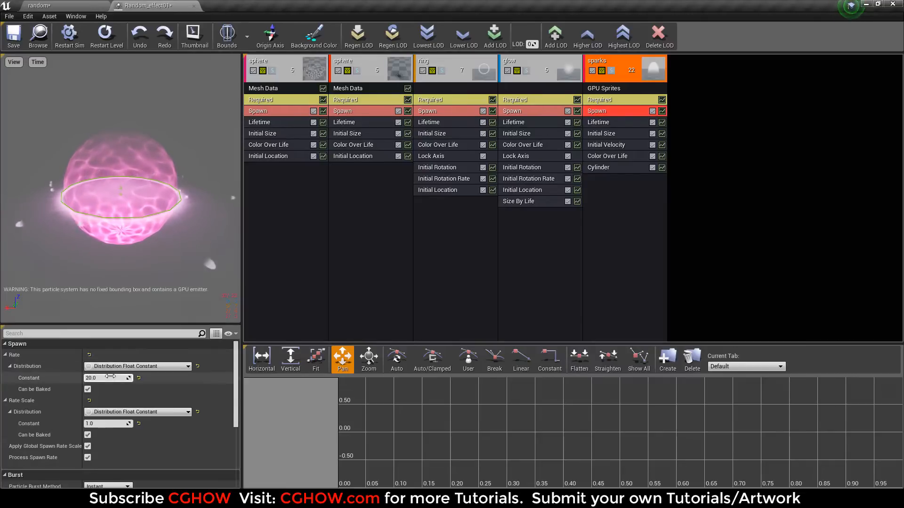
pyautogui.write('500')
pyautogui.press('Return')
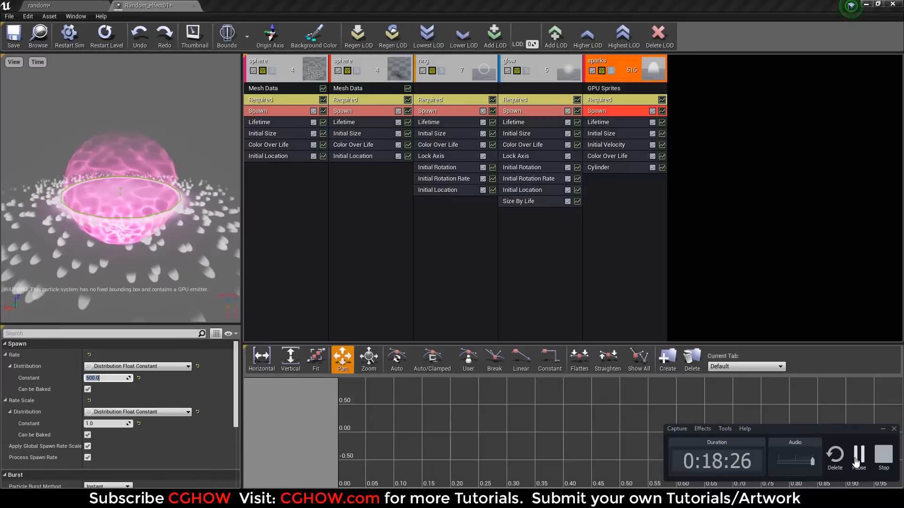
pyautogui.click(858, 457)
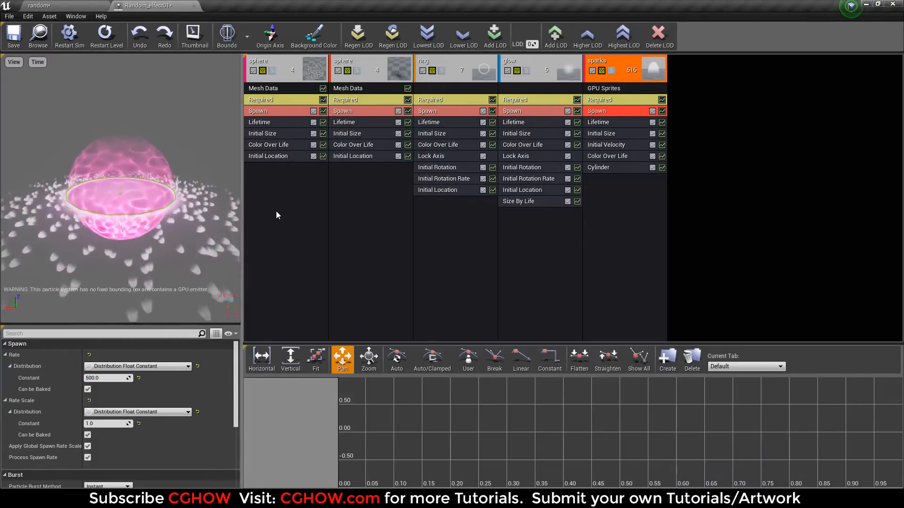
# Step: Set the sparks' initial size to a minimum of X 2, Y 6 and a maximum of X 5, Y 10
pyautogui.click(603, 134)
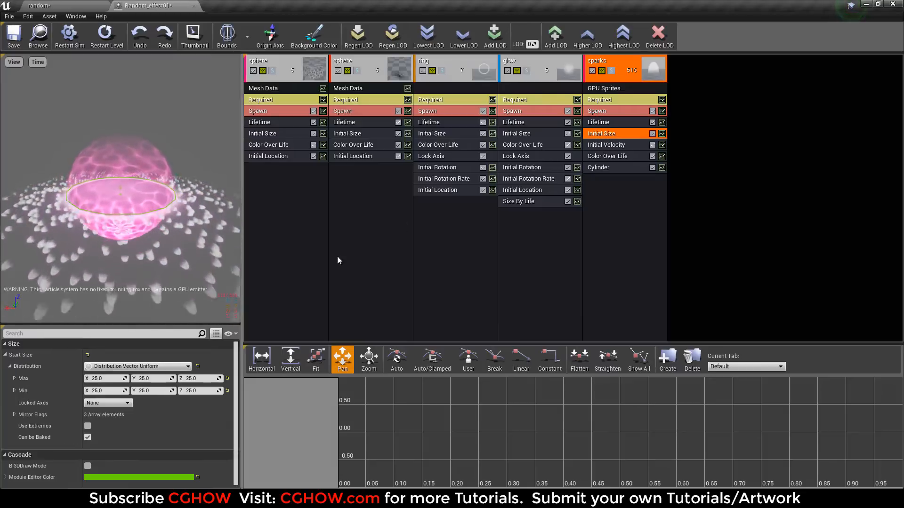
pyautogui.click(117, 391)
pyautogui.write('2')
pyautogui.click(122, 379)
pyautogui.write('5')
pyautogui.press('Return')
pyautogui.click(153, 390)
pyautogui.write('6')
pyautogui.press('Return')
pyautogui.click(153, 379)
pyautogui.write('10')
pyautogui.press('Return')
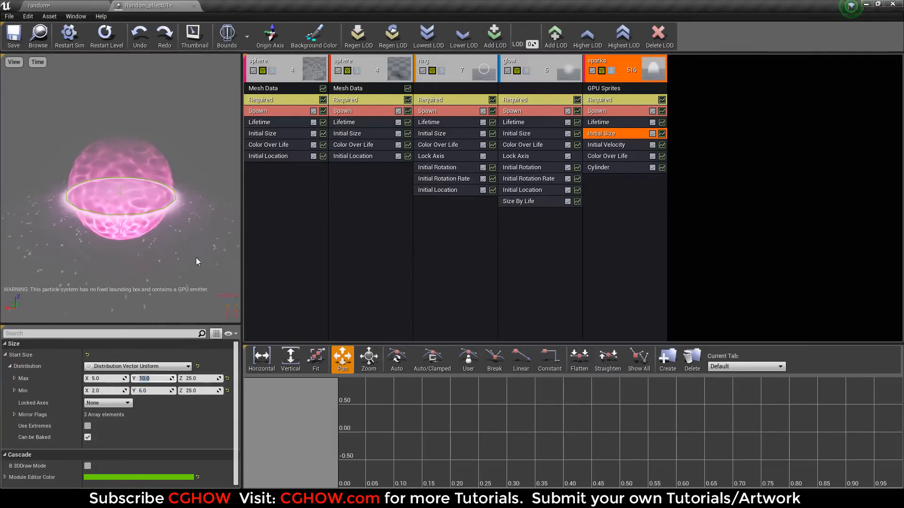
# Step: Add a Drag module to the sparks emitter with a Distribution Float Uniform coefficient from 1 to 3
pyautogui.rightClick(629, 196)
pyautogui.moveTo(663, 239)
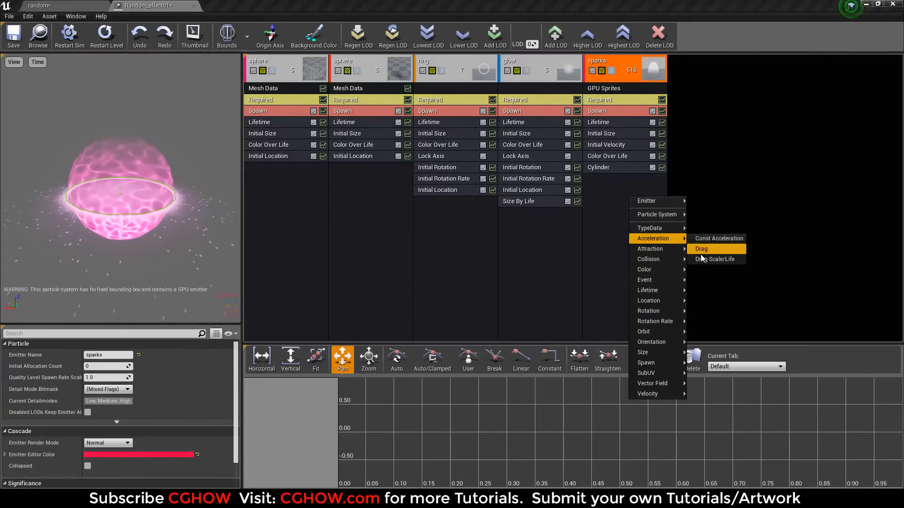
pyautogui.click(703, 250)
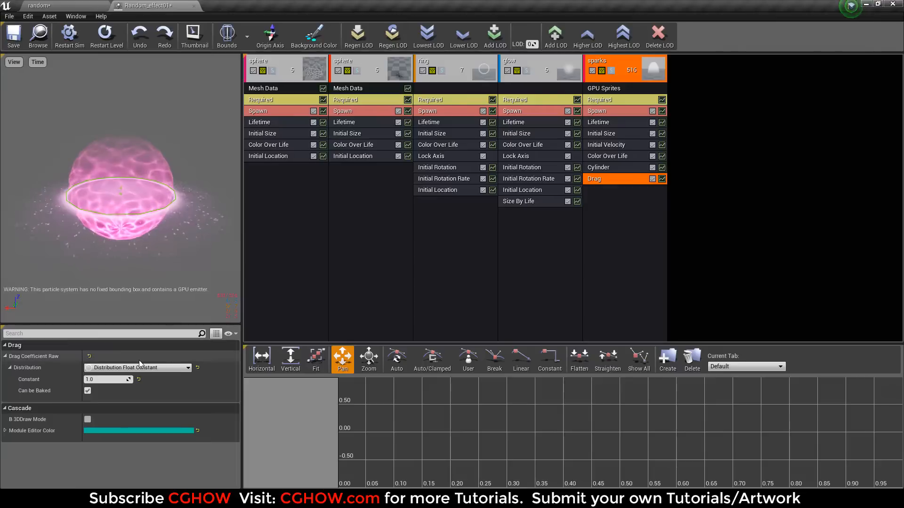
pyautogui.click(137, 368)
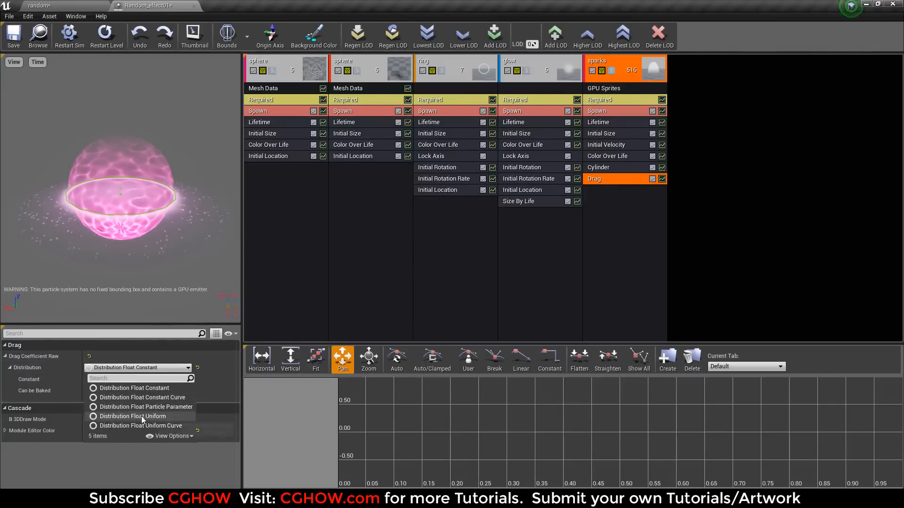
pyautogui.click(141, 416)
pyautogui.click(103, 392)
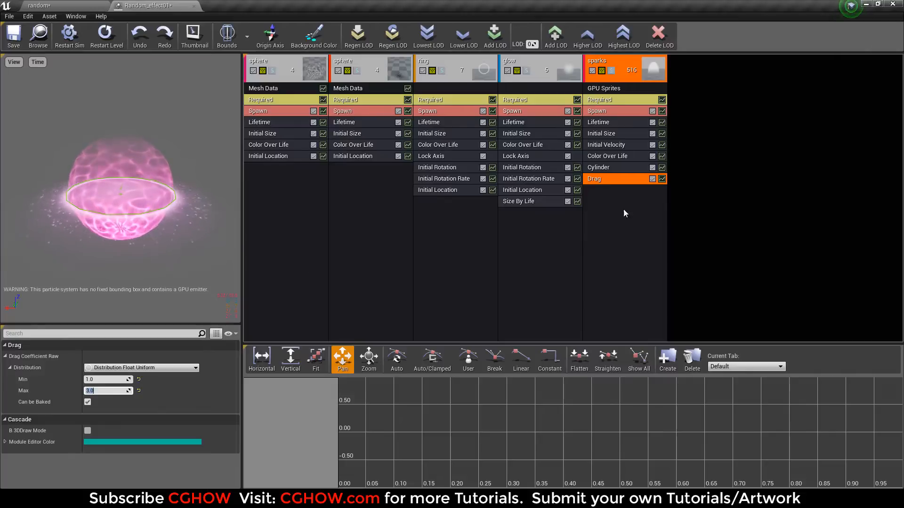
# Step: Set the first Color Over Life point of the sparks to R 37, G 7.5, B 0.2
pyautogui.click(611, 155)
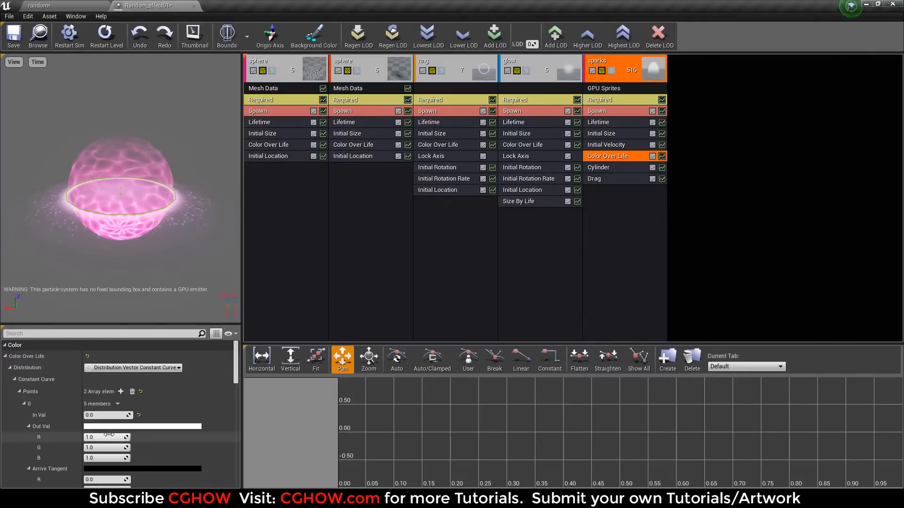
pyautogui.write('37')
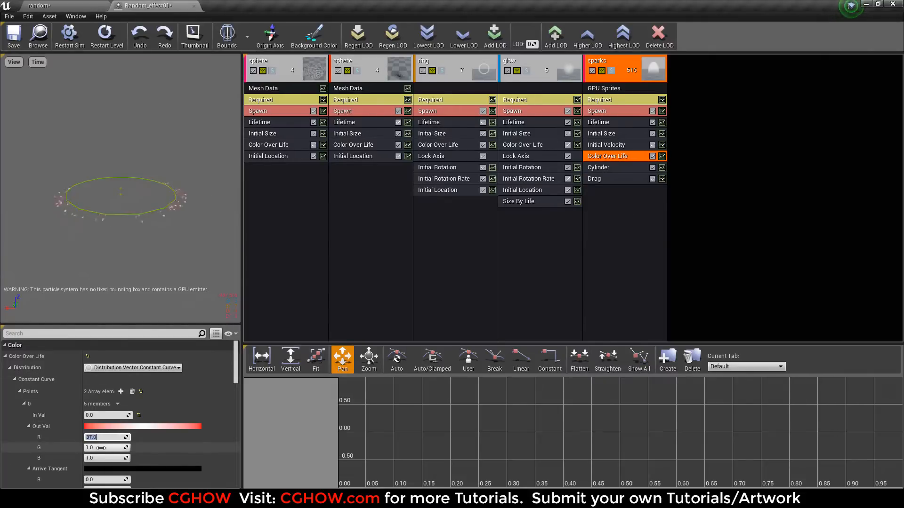
pyautogui.write('.5')
pyautogui.click(102, 458)
pyautogui.write('0.2')
pyautogui.press('Return')
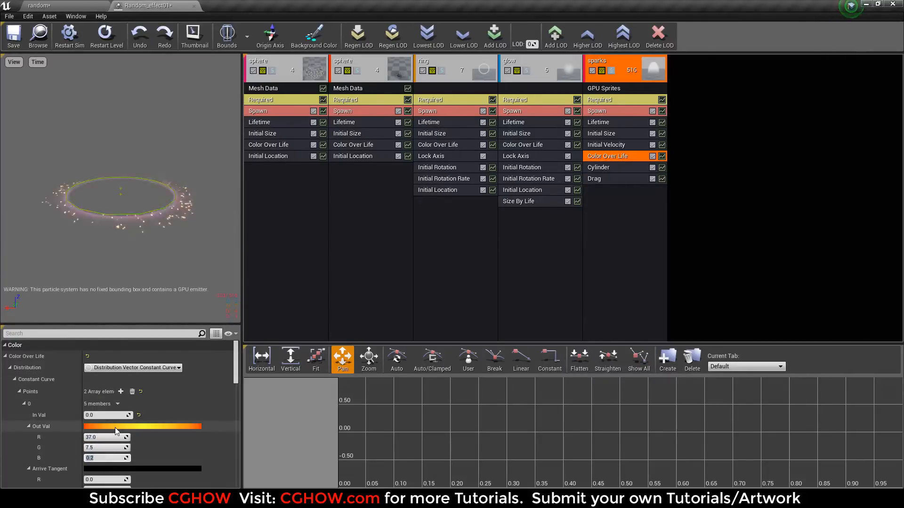
# Step: Recolour the sparks' first Color Over Life point to a bright pink with hue 302 and value 200
pyautogui.click(116, 428)
pyautogui.write('200')
pyautogui.press('Return')
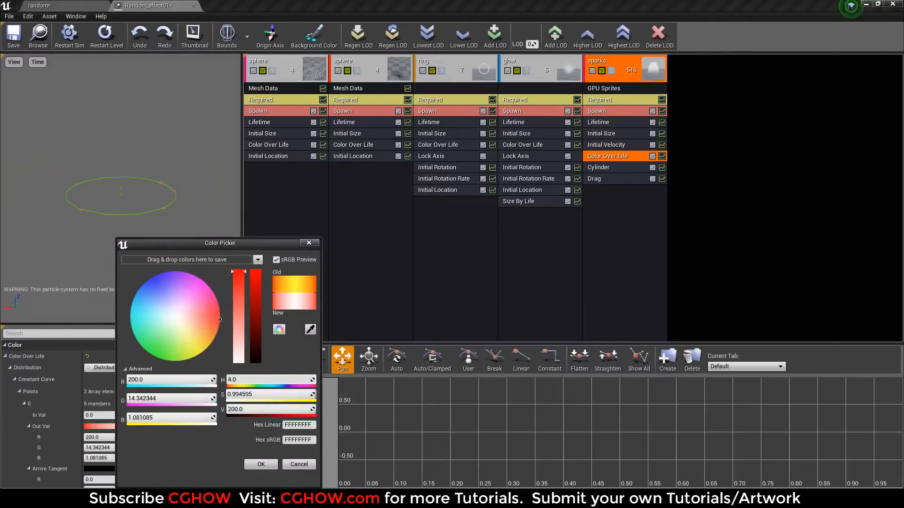
pyautogui.moveTo(272, 386); pyautogui.dragTo(300, 381)
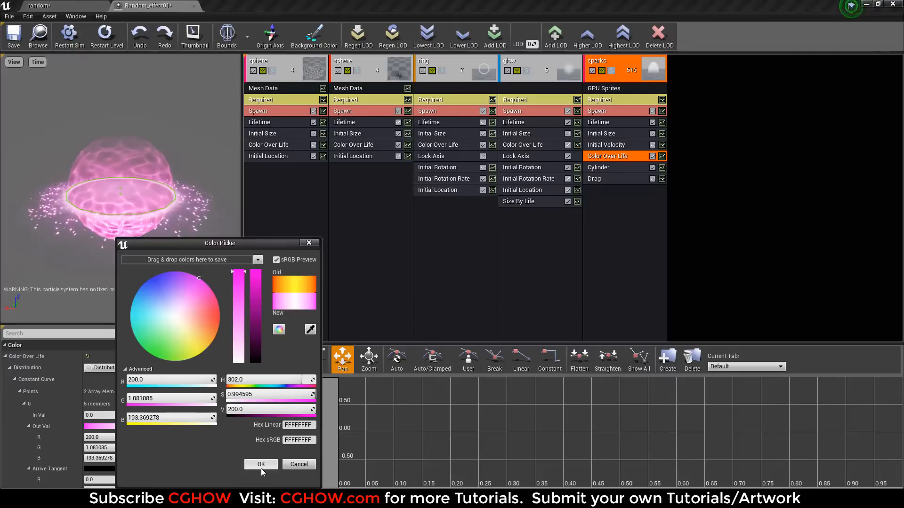
pyautogui.click(261, 468)
# Step: Add a Local Vector Field module to the sparks emitter and assign VF_Simplex_LowFreq_32x32x32 as its vector field
pyautogui.rightClick(618, 206)
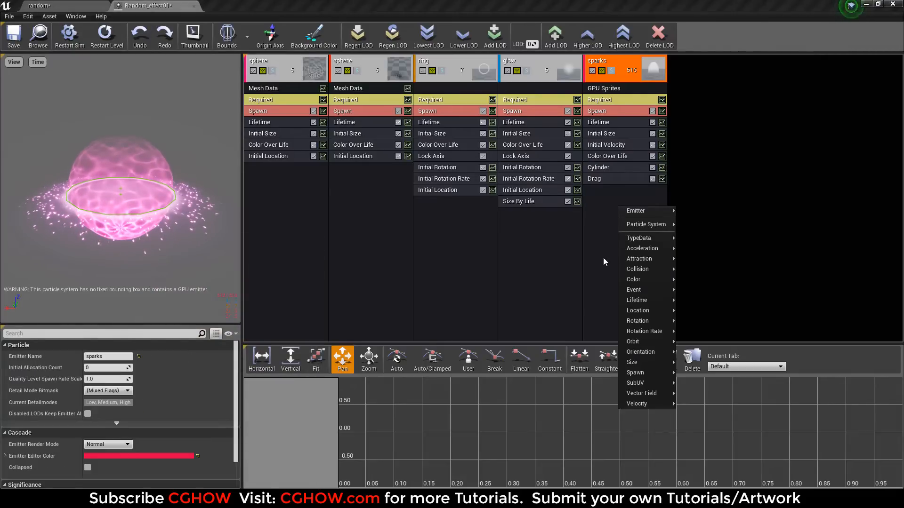
pyautogui.moveTo(660, 396)
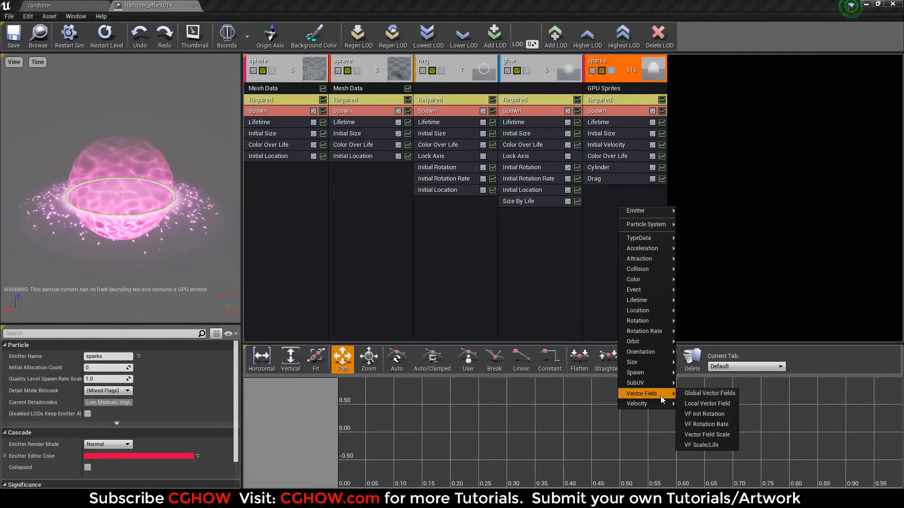
pyautogui.click(707, 404)
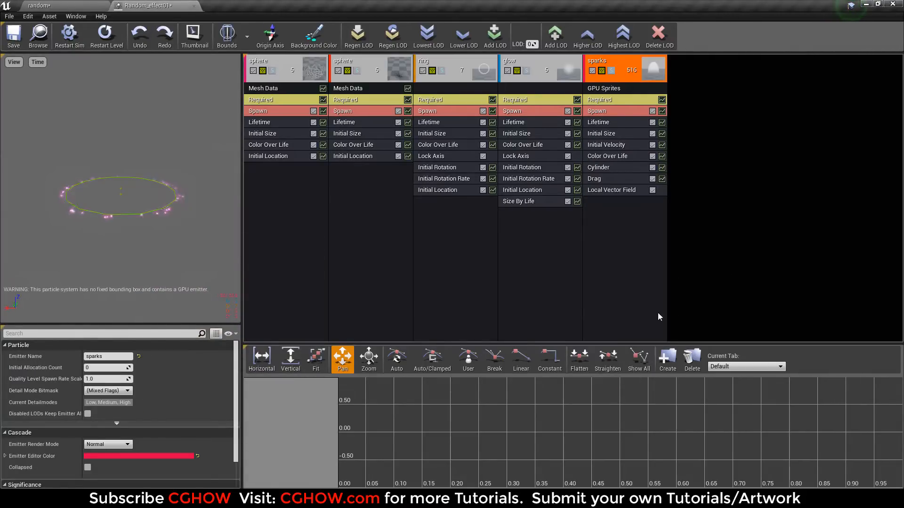
pyautogui.click(608, 190)
pyautogui.click(150, 365)
pyautogui.scroll(-5, 202, 306)
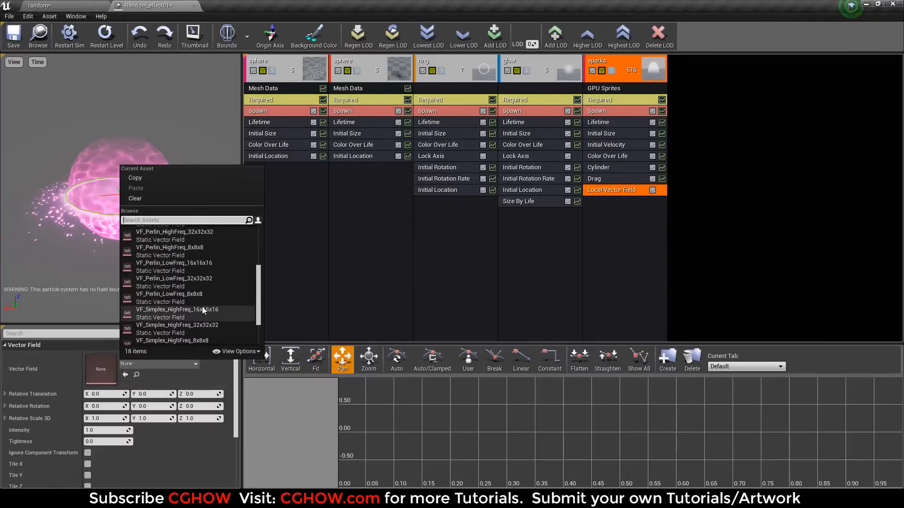
pyautogui.click(214, 321)
# Step: Set the local vector field's relative 3D scale to 1500 on X, Y and Z
pyautogui.click(111, 419)
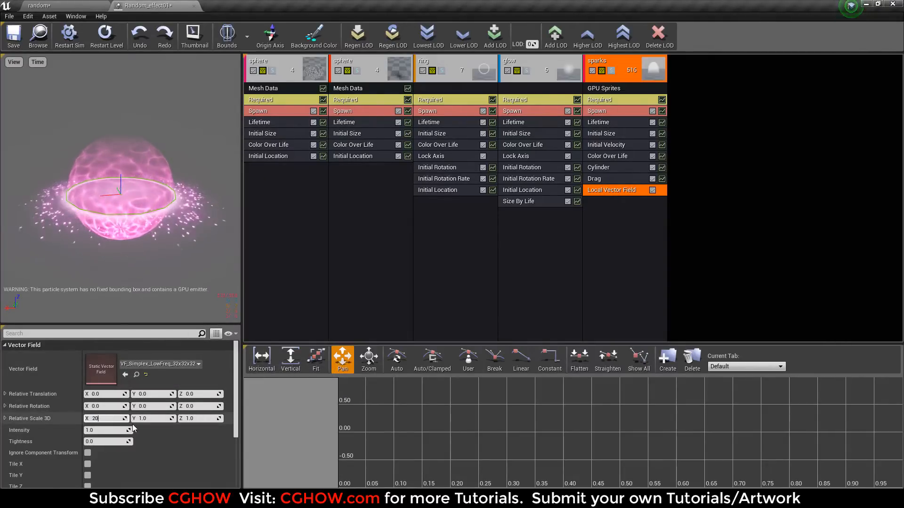
pyautogui.write('200')
pyautogui.press('Return')
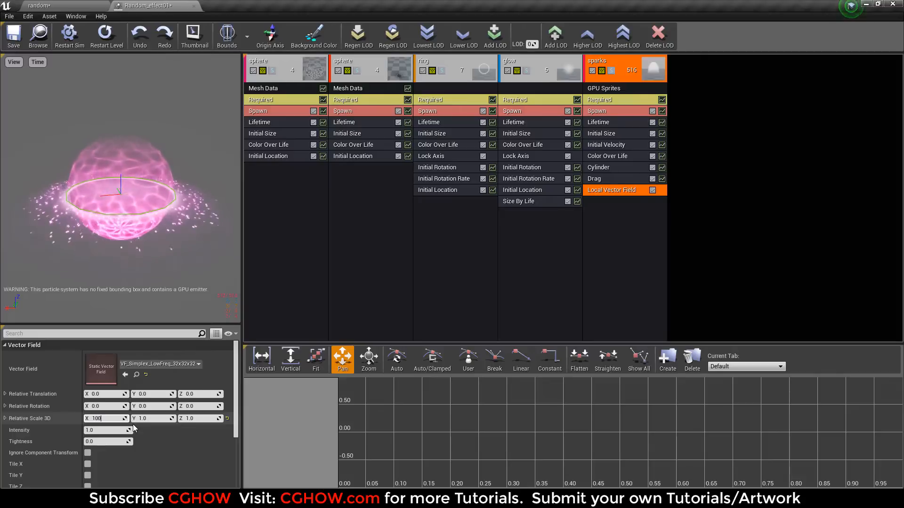
pyautogui.write('1000')
pyautogui.press('Return')
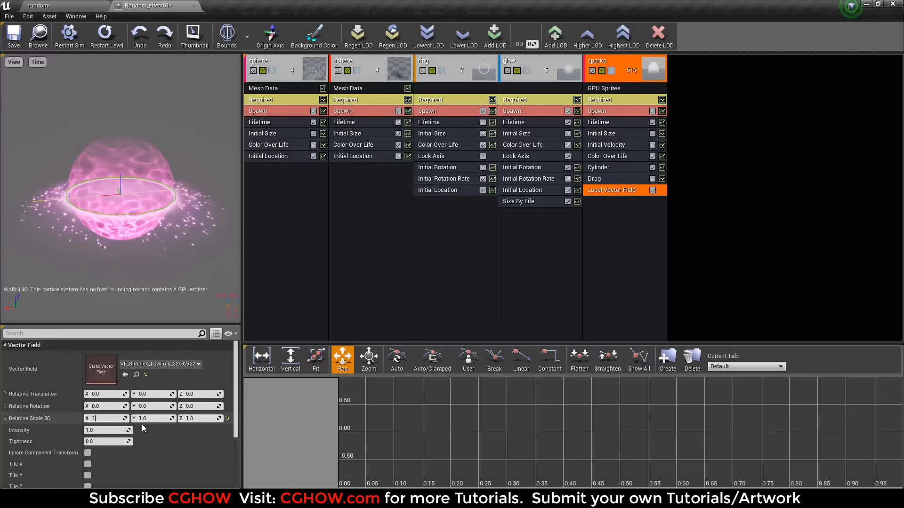
pyautogui.write('1500')
pyautogui.press('Return')
pyautogui.click(150, 419)
pyautogui.write('1500')
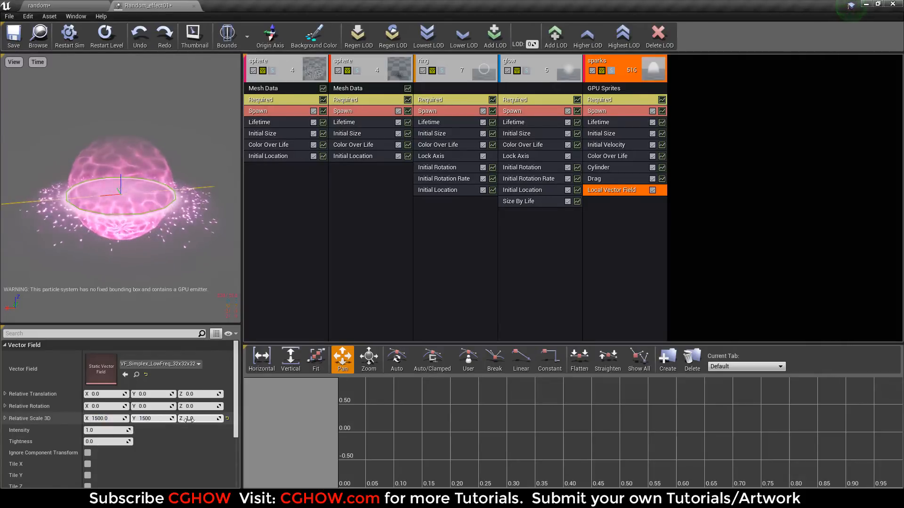
pyautogui.press('Return')
pyautogui.click(190, 418)
pyautogui.write('1500')
pyautogui.press('Return')
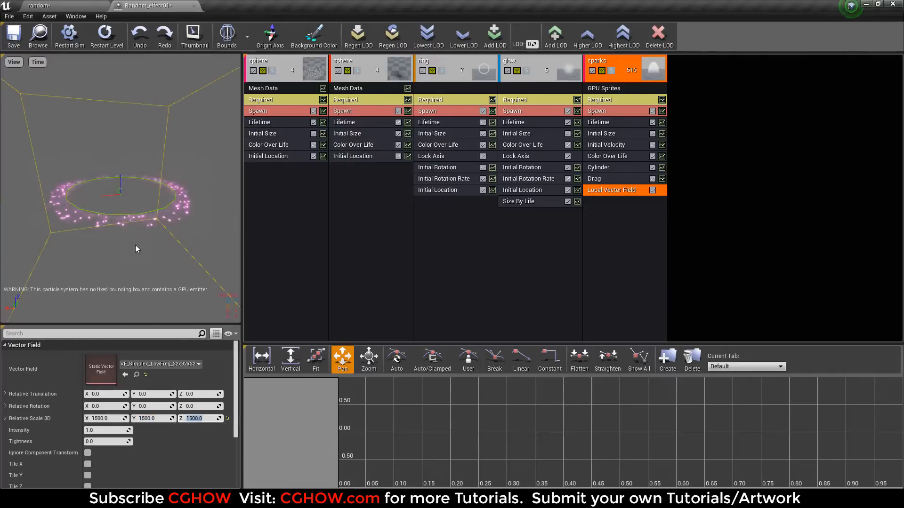
# Step: Flatten the local vector field by setting its relative Z scale to 500
pyautogui.moveTo(143, 243); pyautogui.dragTo(143, 220)
pyautogui.click(206, 419)
pyautogui.write('500')
pyautogui.press('Return')
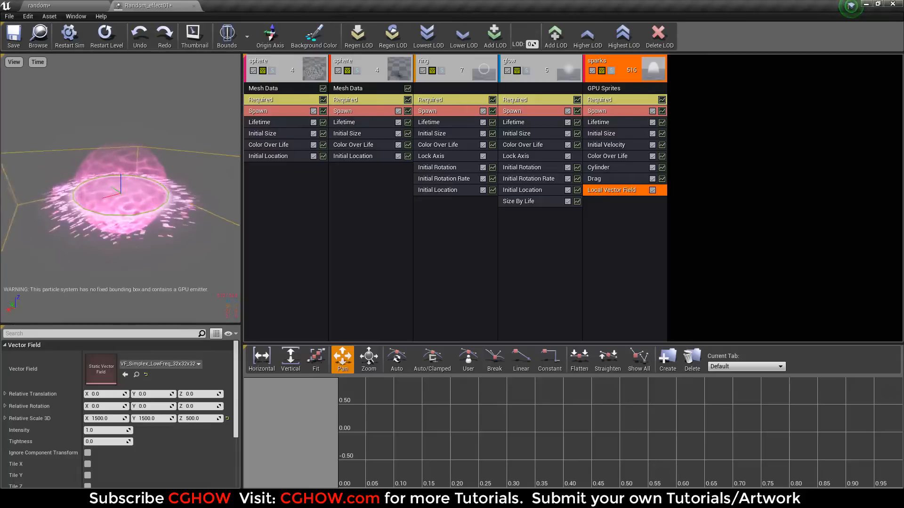
# Step: Try local vector field intensities of 500 and 100
pyautogui.click(98, 431)
pyautogui.write('500')
pyautogui.press('Return')
pyautogui.write('100')
pyautogui.press('Return')
# Step: Set the local vector field's tightness to 0.5 and raise its intensity to about 1890
pyautogui.click(108, 443)
pyautogui.write('0.2')
pyautogui.press('Return')
pyautogui.write('0.5')
pyautogui.press('Return')
pyautogui.moveTo(108, 430); pyautogui.dragTo(108, 433)
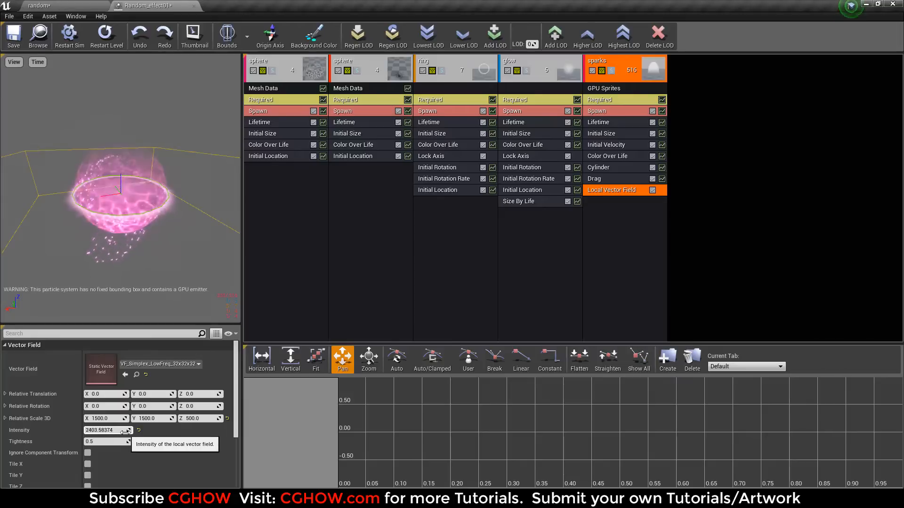
# Step: Add a VF Rotation Rate module to the sparks emitter with a Z rotation rate of 0.5
pyautogui.rightClick(631, 237)
pyautogui.moveTo(665, 425)
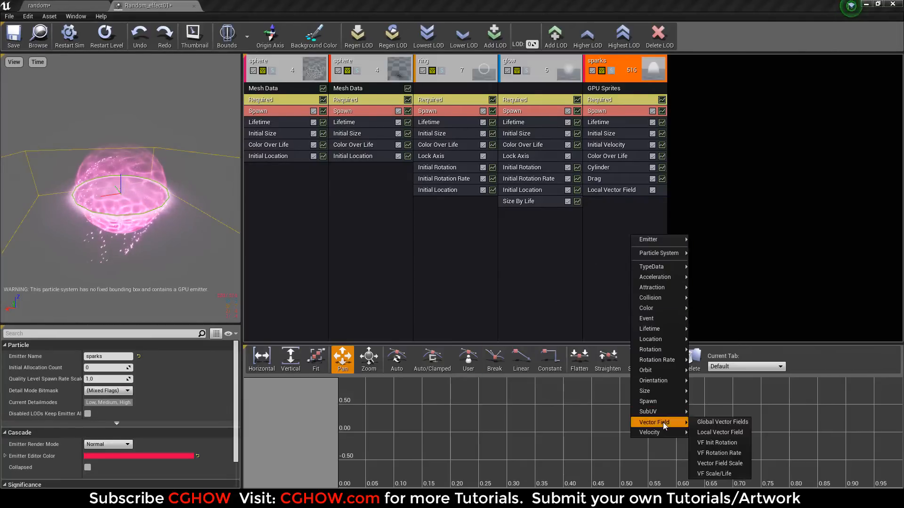
pyautogui.click(730, 453)
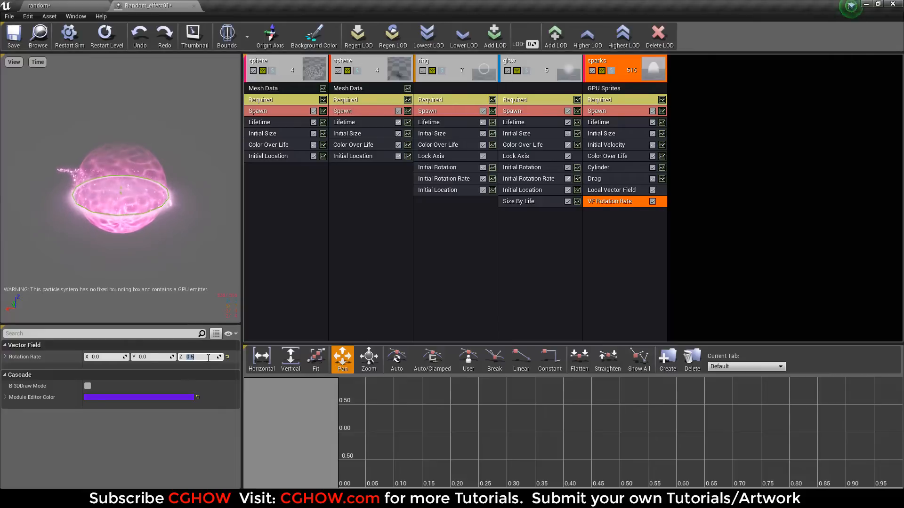
# Step: Replace the sparks' local vector field asset with VF_Simplex_HighFreq_32x32x32
pyautogui.click(611, 189)
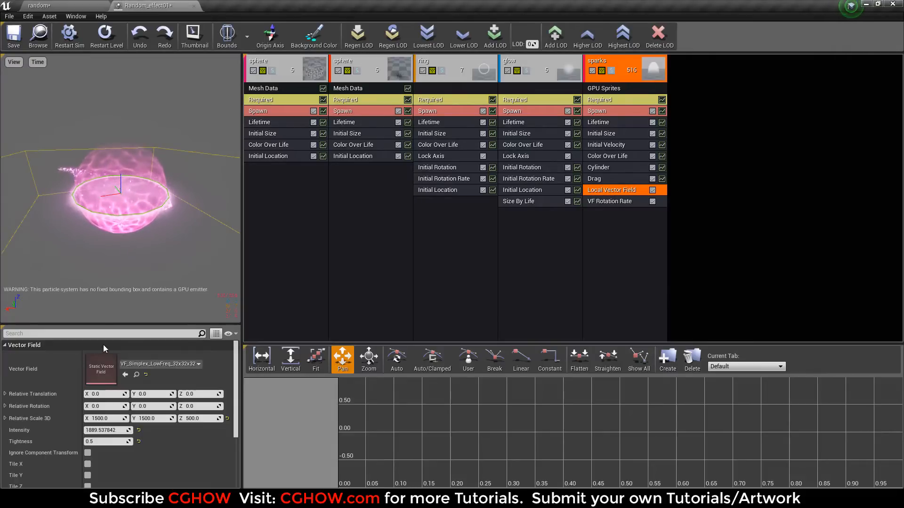
pyautogui.click(161, 364)
pyautogui.click(204, 271)
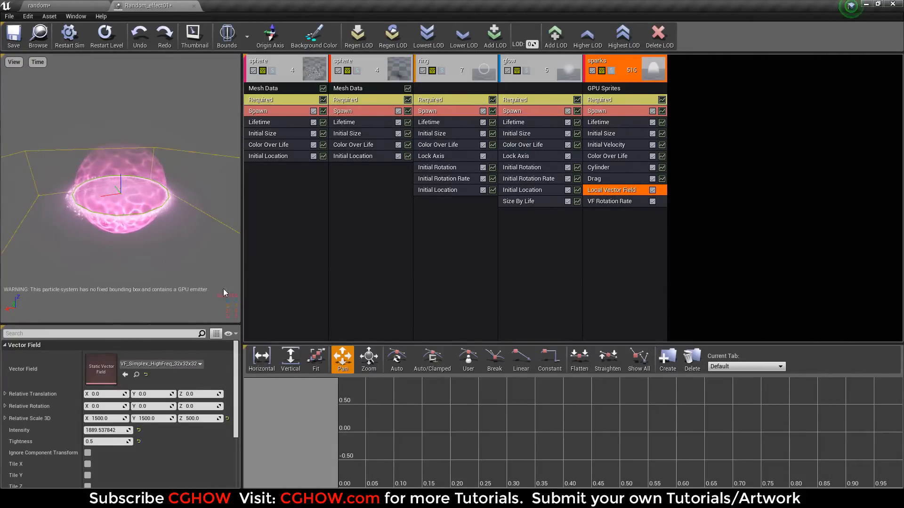
# Step: Change the sparks' Cylinder velocity scale to Distribution Float Uniform with a maximum of about 13
pyautogui.click(608, 167)
pyautogui.scroll(-5, 141, 424)
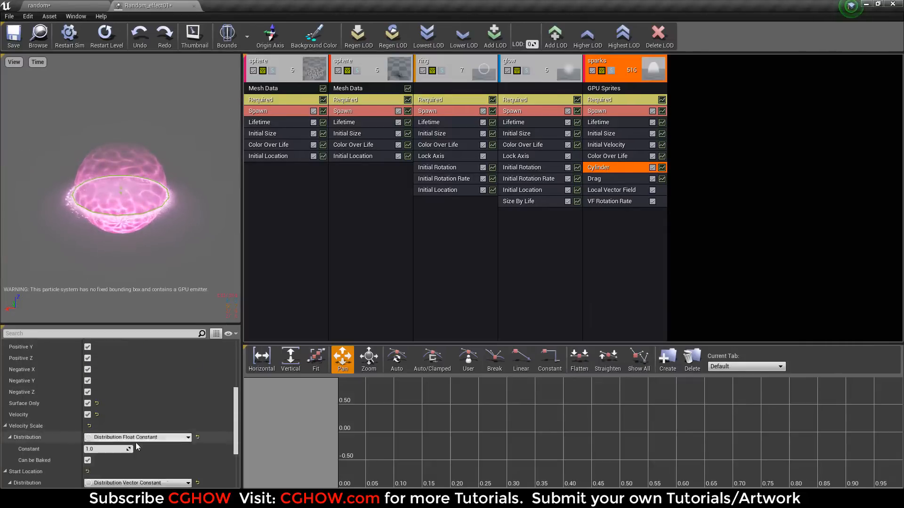
pyautogui.moveTo(99, 434); pyautogui.dragTo(123, 434)
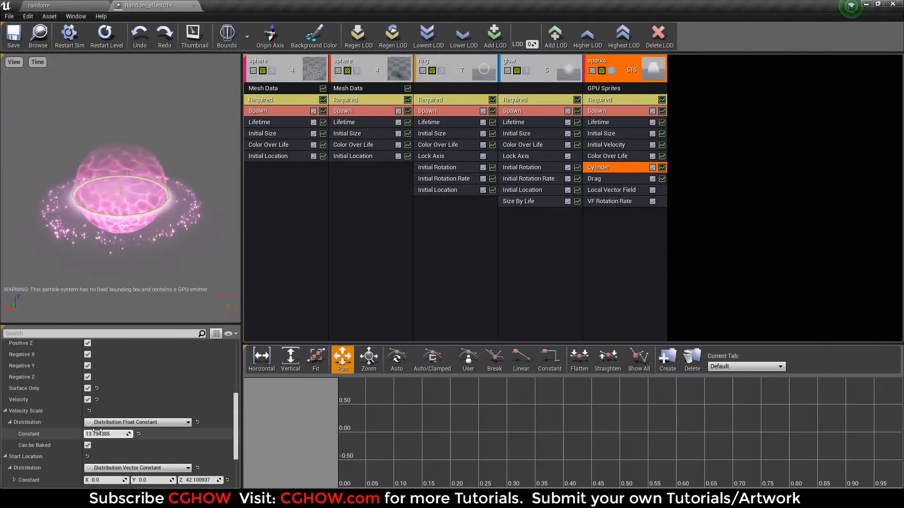
pyautogui.click(141, 422)
pyautogui.click(163, 392)
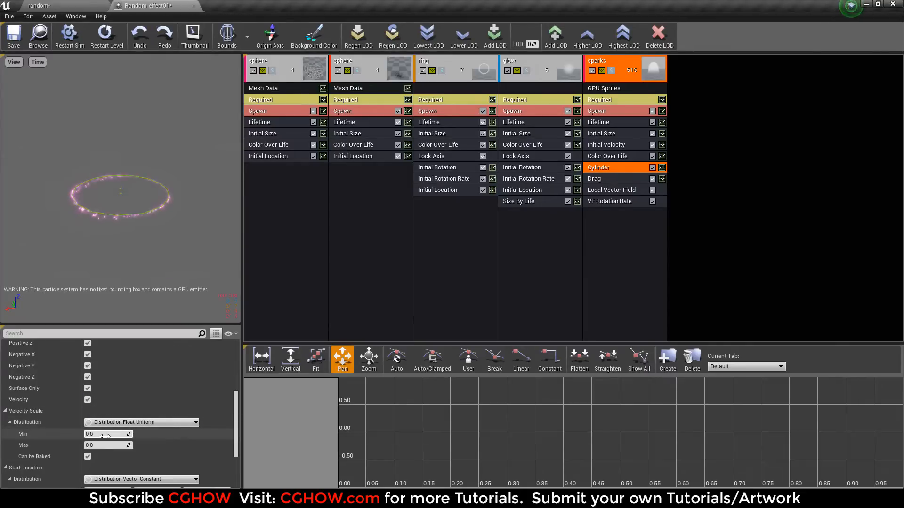
pyautogui.moveTo(98, 445); pyautogui.dragTo(115, 446)
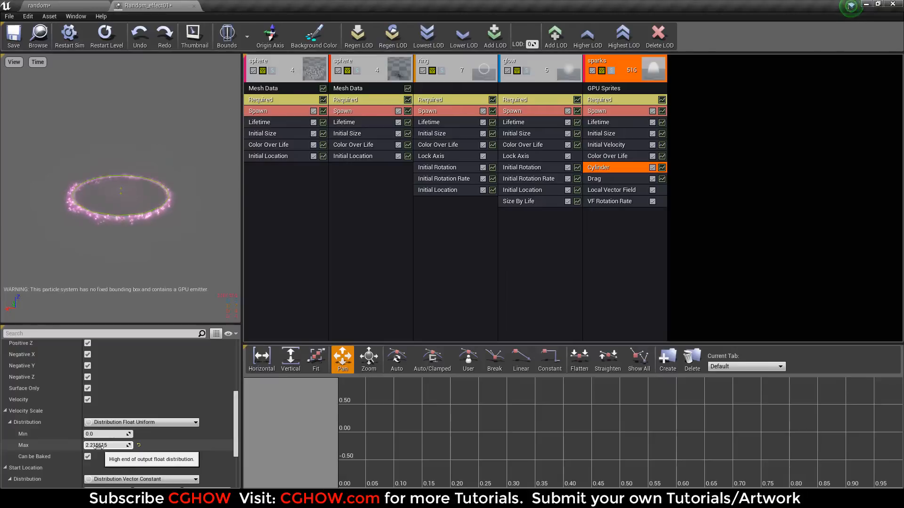
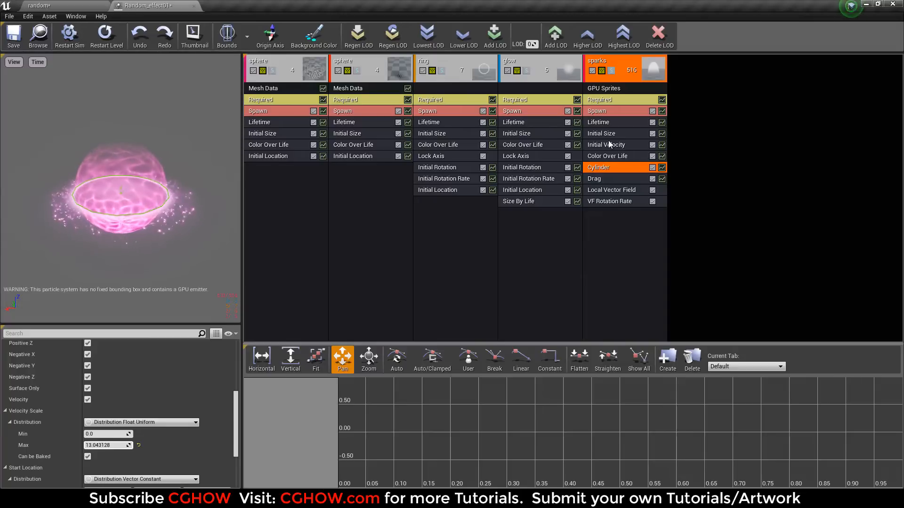
# Step: Add a Const Acceleration module to the sparks emitter and raise its Z acceleration to about 3460
pyautogui.rightClick(609, 232)
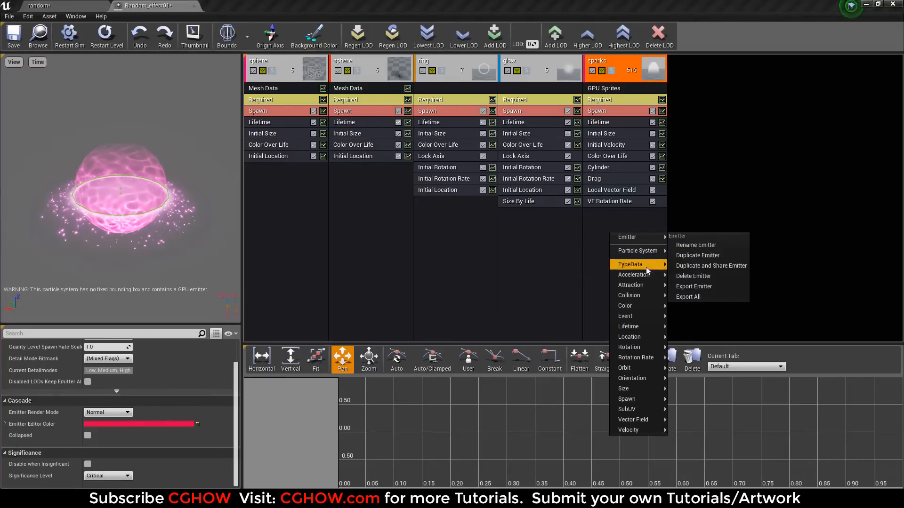
pyautogui.moveTo(640, 274)
pyautogui.click(699, 278)
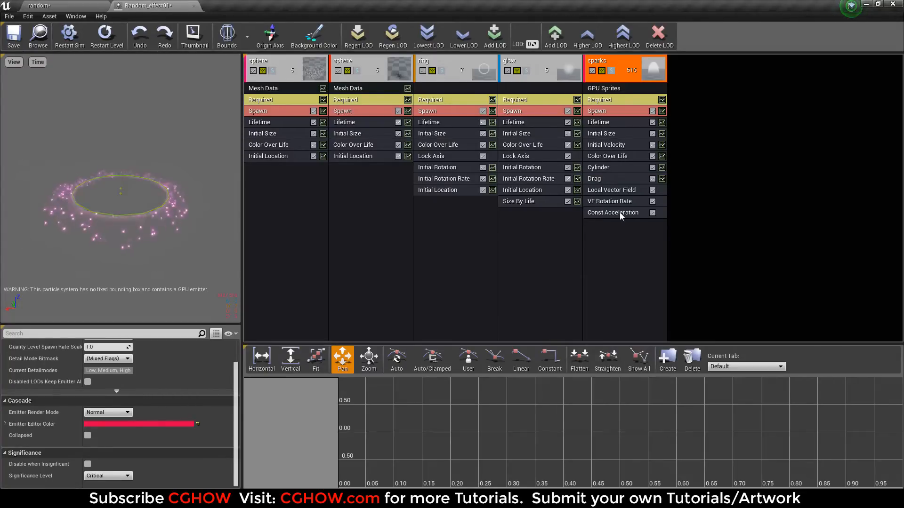
pyautogui.moveTo(198, 357)
pyautogui.mouseDown()
pyautogui.moveTo(233, 357)
pyautogui.moveTo(209, 357)
pyautogui.mouseUp()
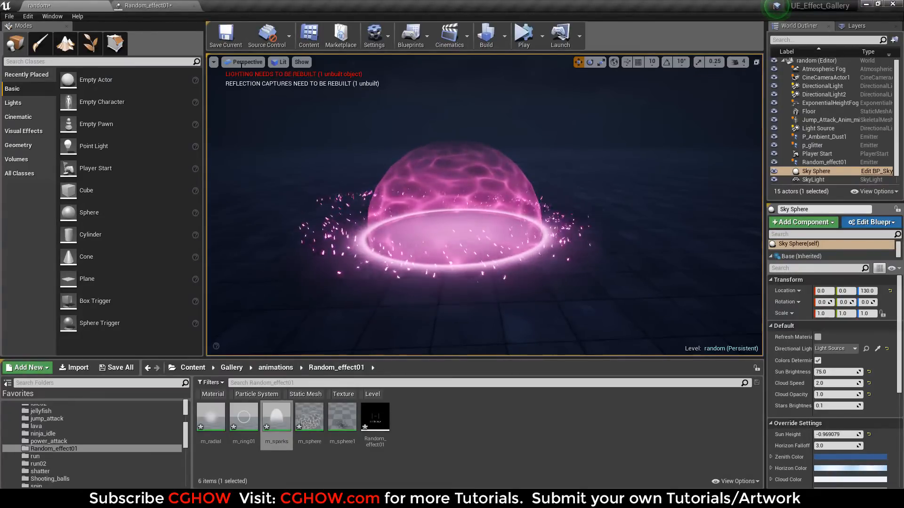
# Step: Lower the sparks' constant Z acceleration and check the effect in the level viewport
pyautogui.click(156, 5)
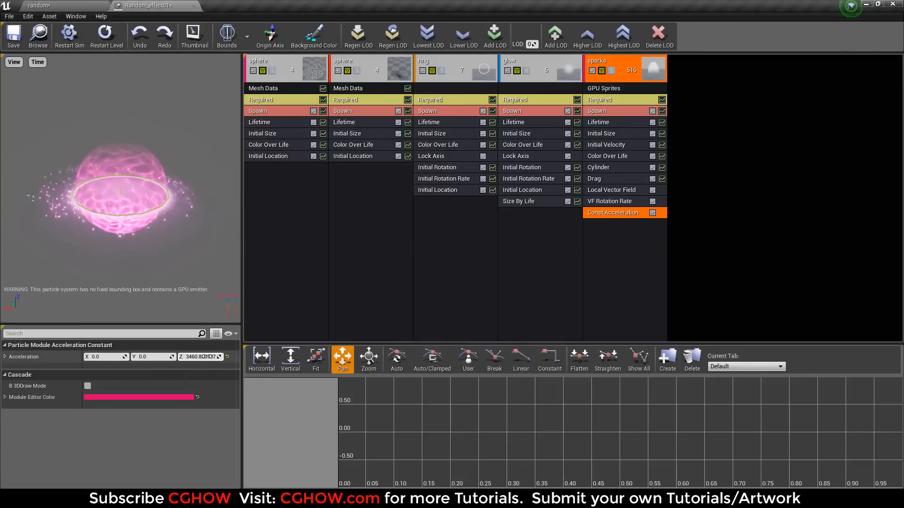
pyautogui.moveTo(206, 357); pyautogui.dragTo(189, 357)
pyautogui.click(40, 5)
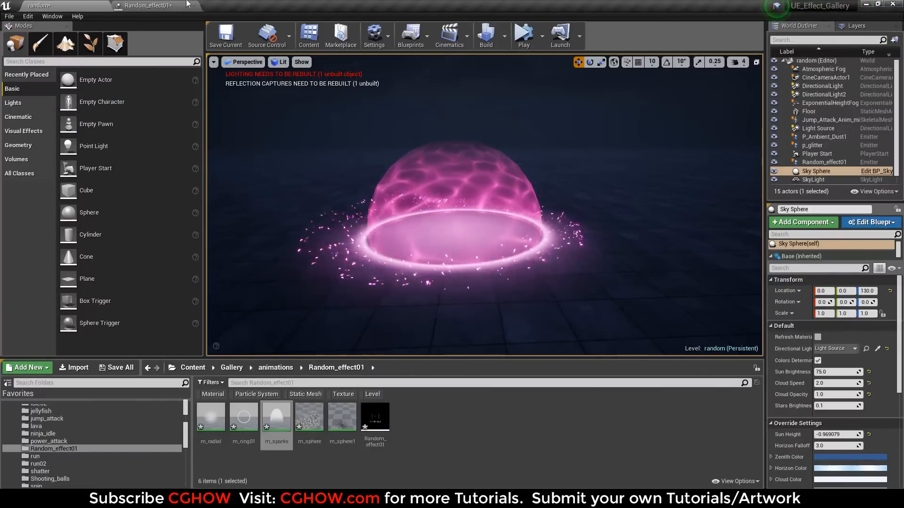
# Step: Set the sparks' local vector field tightness to 0.2 and its intensity to about 580
pyautogui.click(155, 5)
pyautogui.click(611, 189)
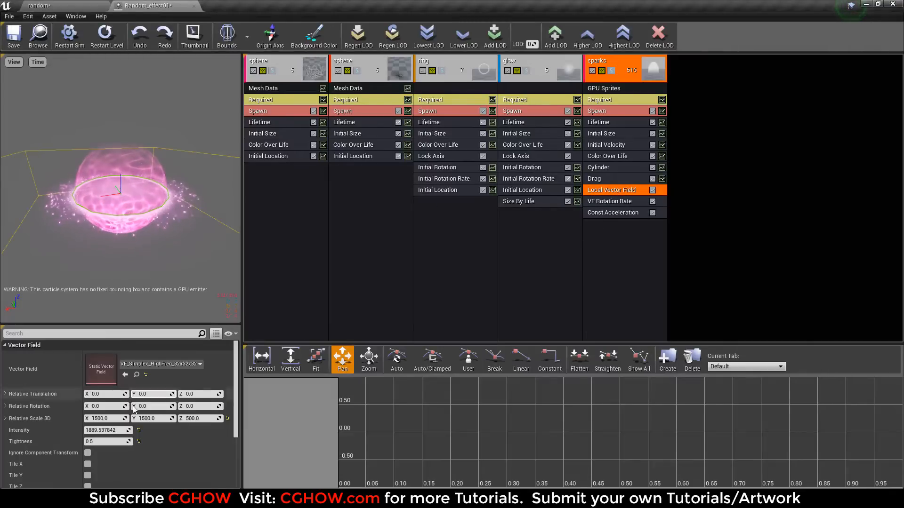
pyautogui.click(109, 441)
pyautogui.write('2')
pyautogui.moveTo(112, 433)
pyautogui.mouseDown()
pyautogui.moveTo(85, 433)
pyautogui.moveTo(118, 439)
pyautogui.mouseUp()
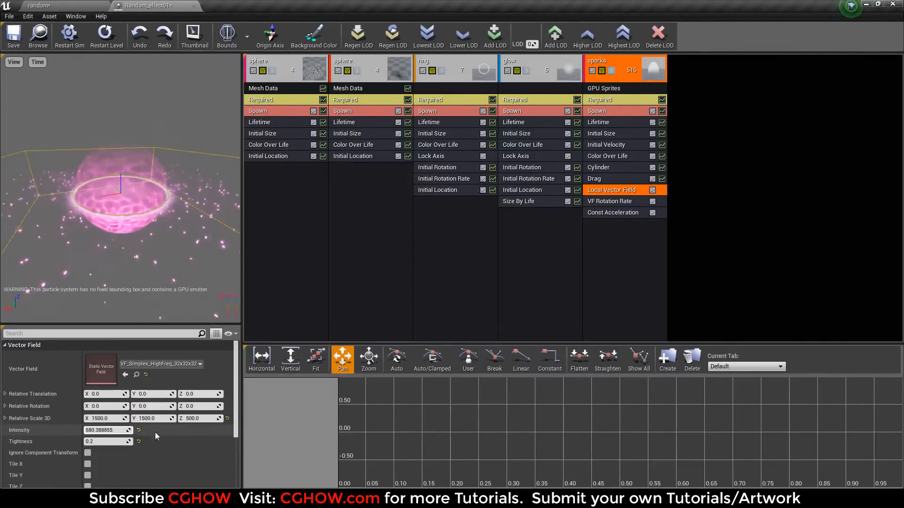
# Step: Lower the sparks' maximum Cylinder velocity scale to about 8.4 and check the effect in the level viewport
pyautogui.click(611, 168)
pyautogui.scroll(-5, 199, 443)
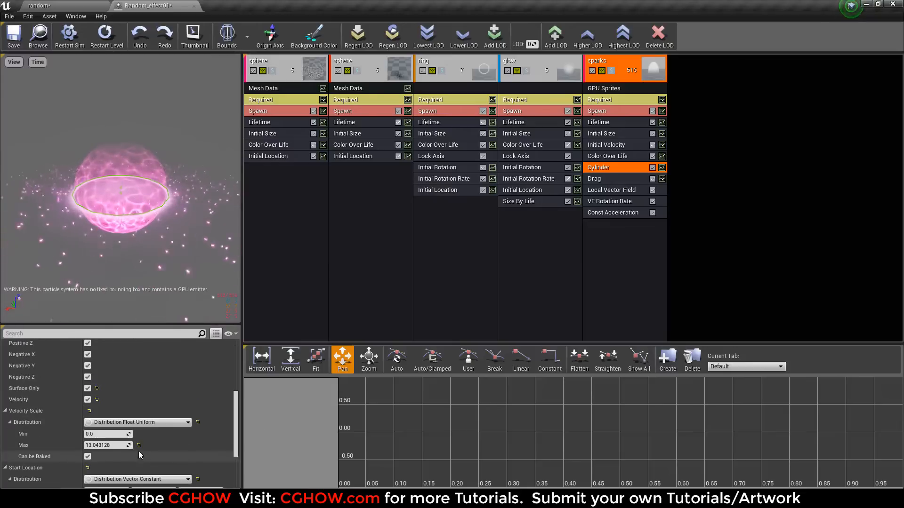
pyautogui.moveTo(126, 445); pyautogui.dragTo(111, 445)
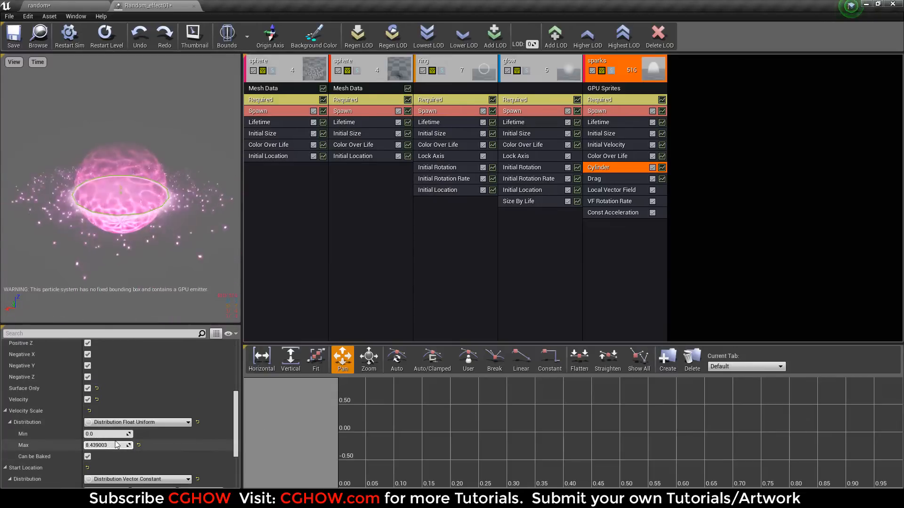
pyautogui.click(606, 213)
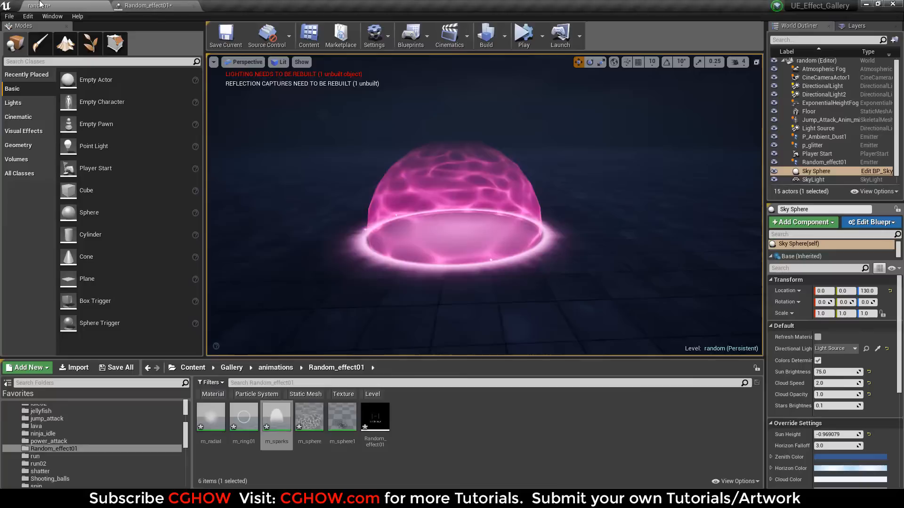
pyautogui.click(39, 5)
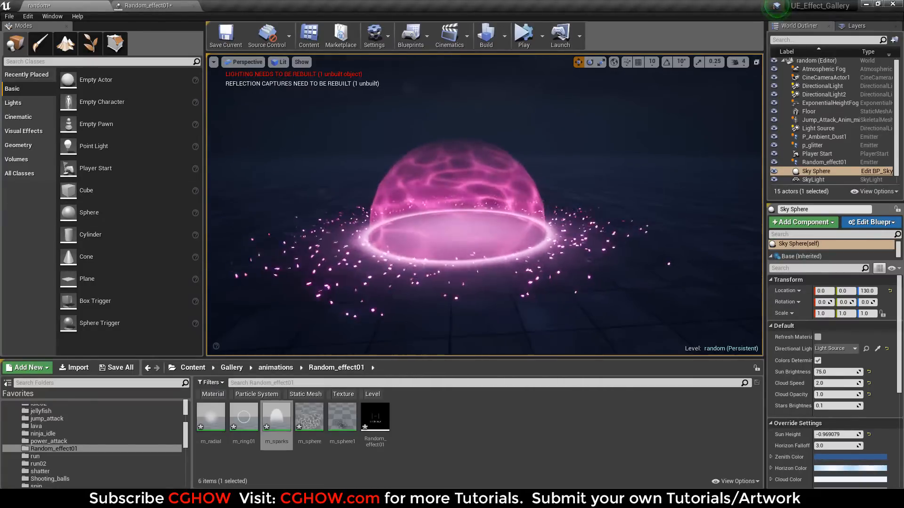
# Step: Duplicate the sparks emitter in the Random_effect01 particle system
pyautogui.click(202, 6)
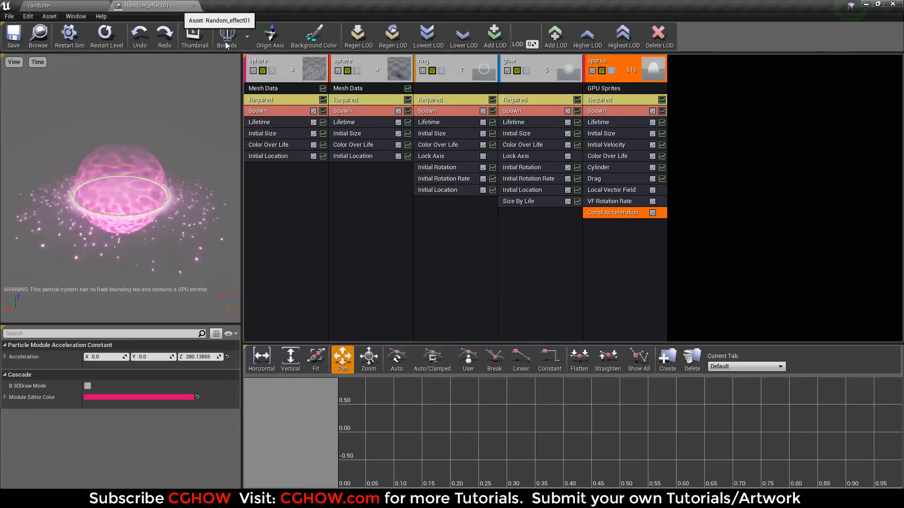
pyautogui.rightClick(624, 64)
pyautogui.moveTo(679, 75)
pyautogui.click(736, 88)
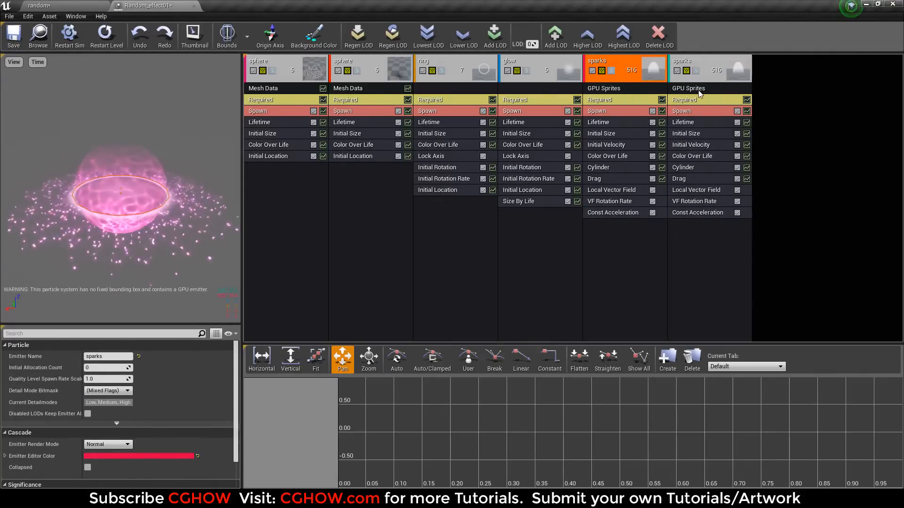
# Step: Delete the GPU Sprites type data, VF Rotation Rate and Local Vector Field modules from the duplicated sparks emitter
pyautogui.click(679, 213)
pyautogui.click(684, 202)
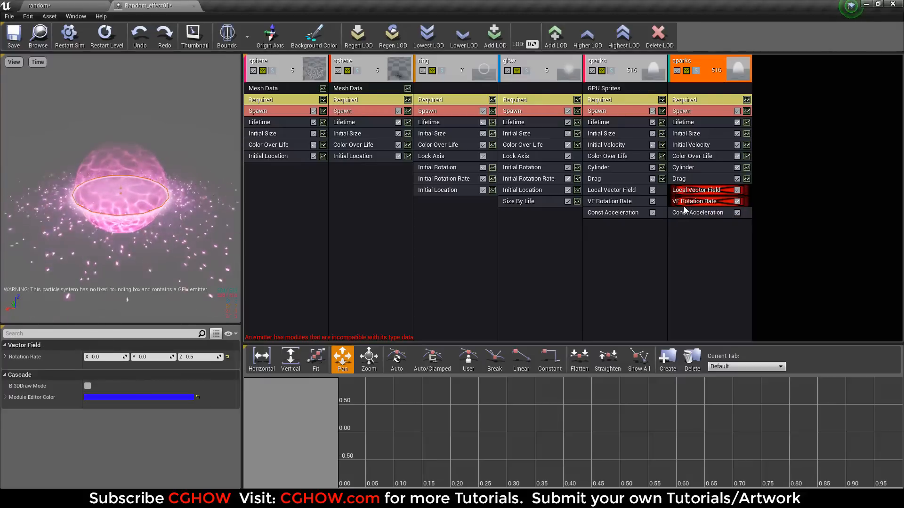
pyautogui.press('Delete')
pyautogui.click(685, 190)
# Step: Add an Orbit module to the duplicated sparks emitter and set its spawn rate constant to 20
pyautogui.moveTo(719, 428)
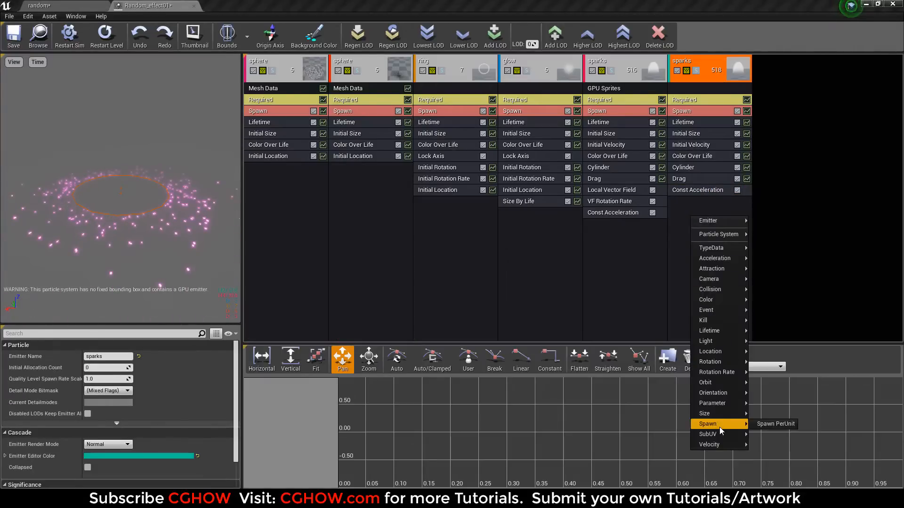
pyautogui.click(763, 382)
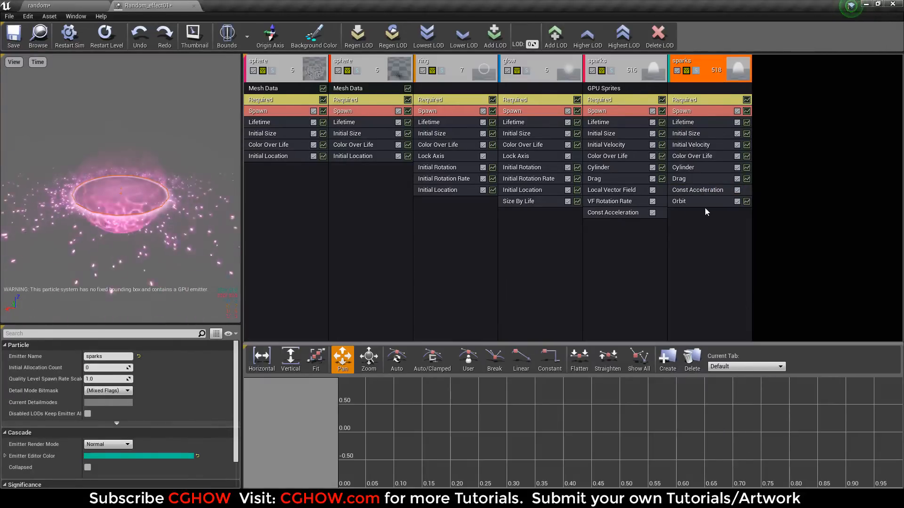
pyautogui.click(683, 114)
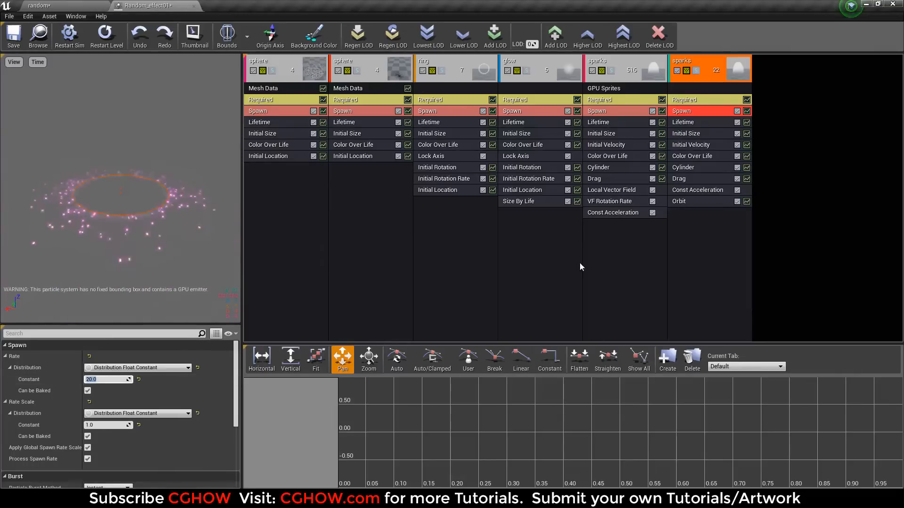
# Step: Add a Light module to the duplicated sparks emitter, enabling Affects Translucency and Preview Light Radius
pyautogui.rightClick(691, 246)
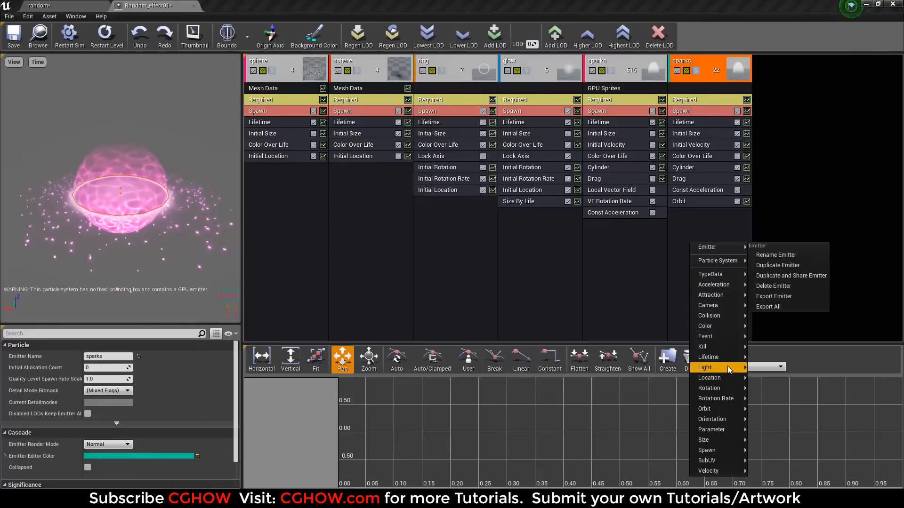
pyautogui.moveTo(728, 368)
pyautogui.click(773, 367)
pyautogui.click(699, 215)
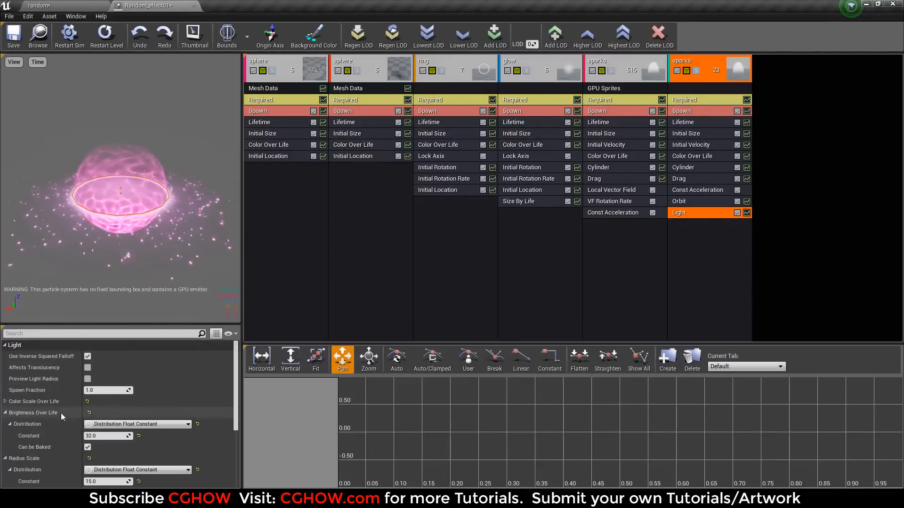
pyautogui.click(87, 367)
pyautogui.click(88, 379)
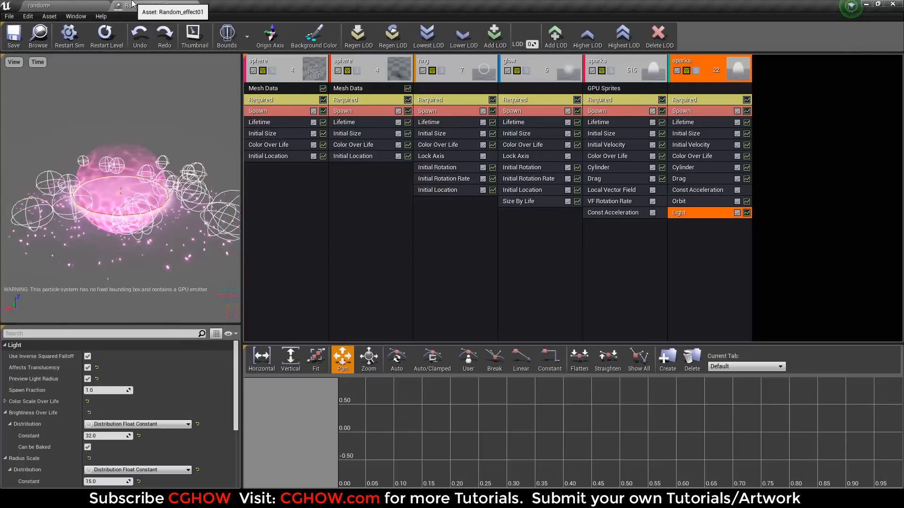
# Step: Set the Light module's radius scale to about 1616 and brightness to about 164, and check the effect in the level
pyautogui.scroll(-4, 158, 370)
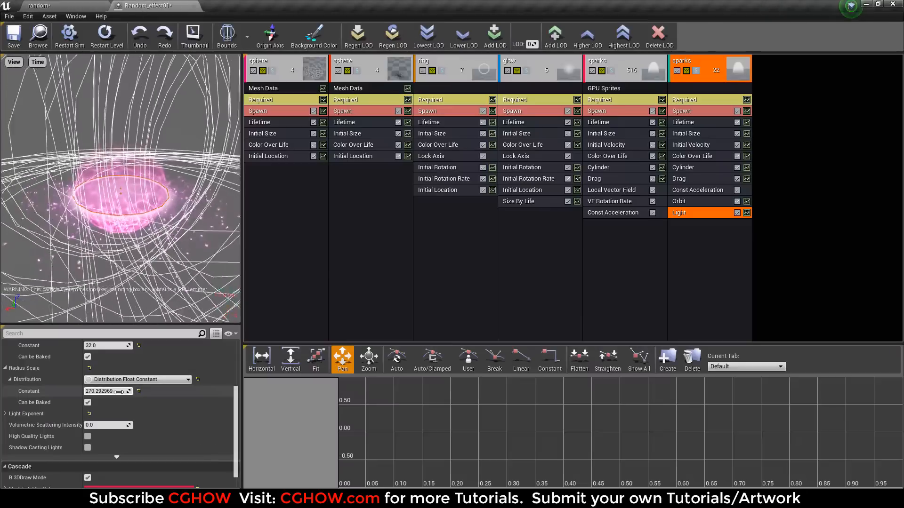
pyautogui.moveTo(118, 391); pyautogui.dragTo(179, 391)
pyautogui.moveTo(116, 346); pyautogui.dragTo(161, 347)
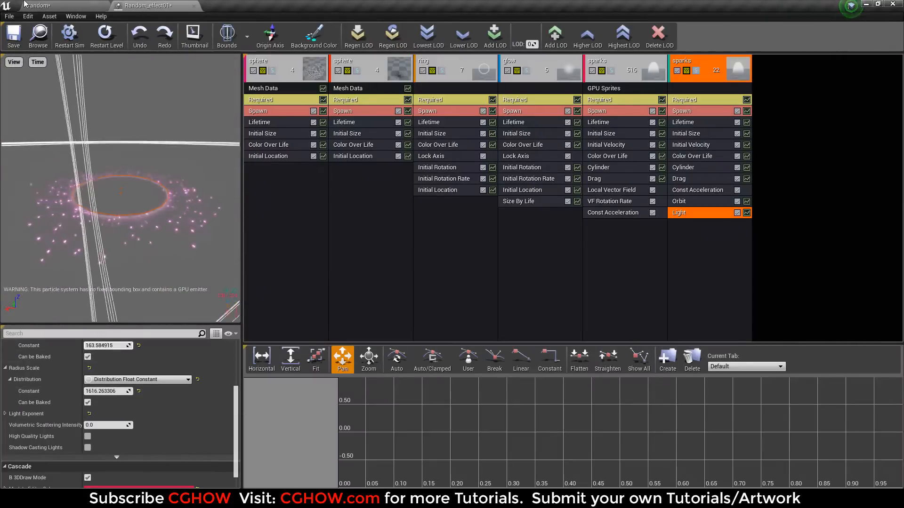
pyautogui.click(26, 4)
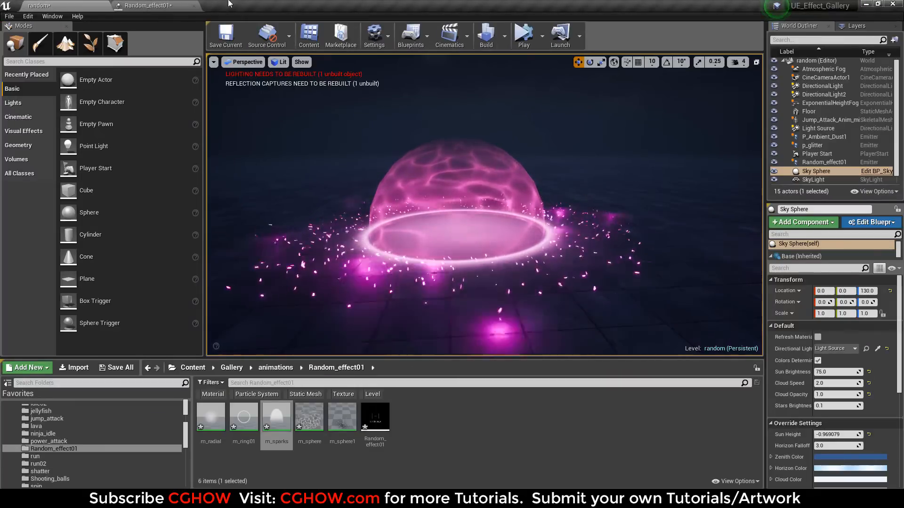
# Step: Set the duplicated sparks' drag coefficient to a minimum of 2 and a maximum of 5, and check it in the level
pyautogui.click(162, 5)
pyautogui.click(690, 181)
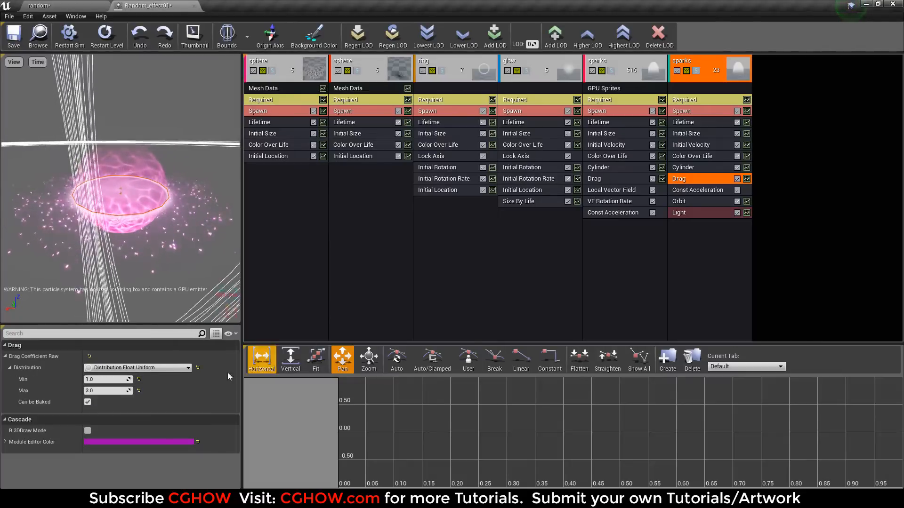
pyautogui.click(109, 390)
pyautogui.click(39, 6)
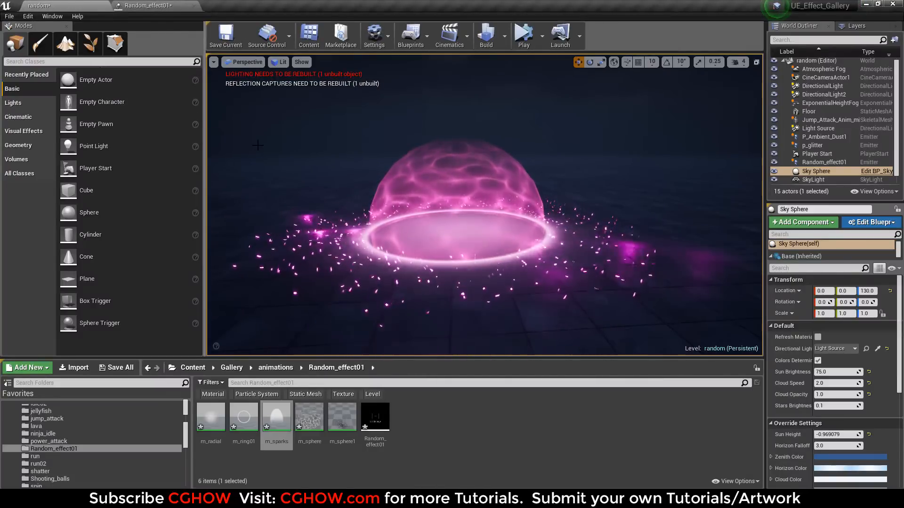
# Step: Increase the spawn rate of the duplicated sparks emitter and check the effect in the level
pyautogui.click(155, 6)
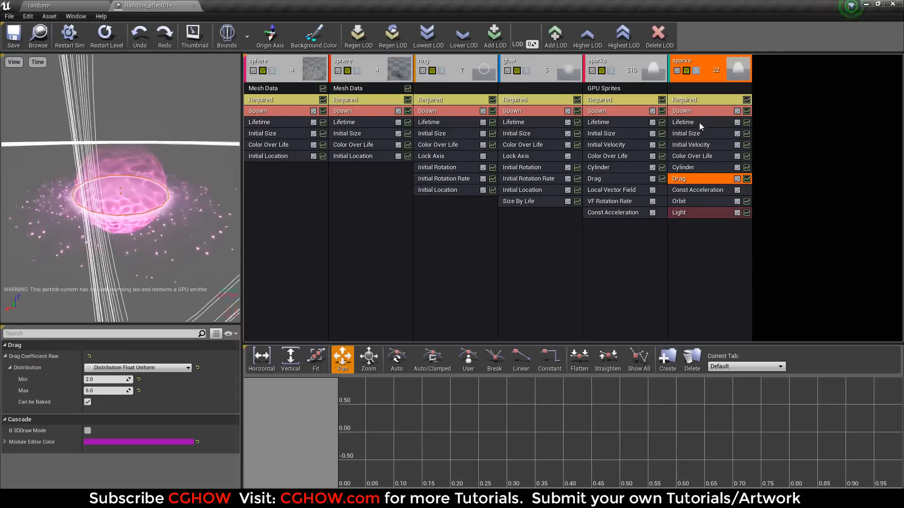
pyautogui.click(690, 113)
pyautogui.click(109, 380)
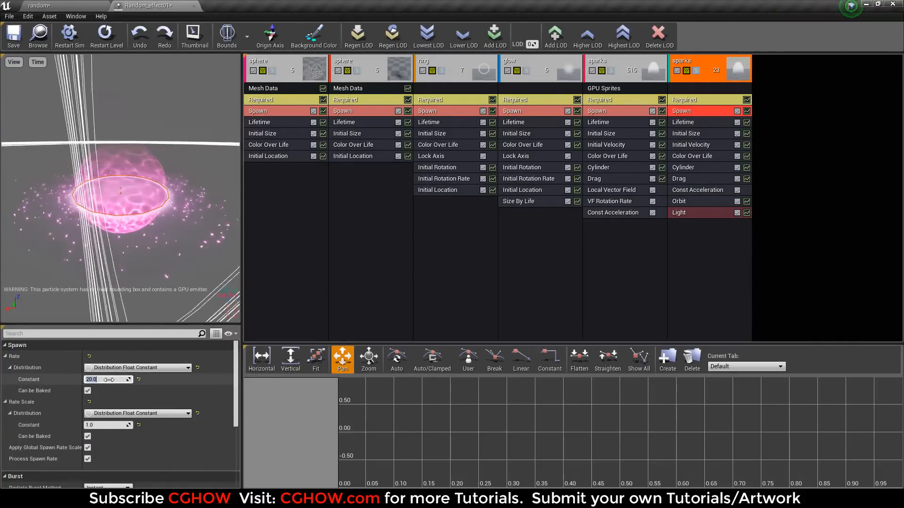
pyautogui.click(96, 4)
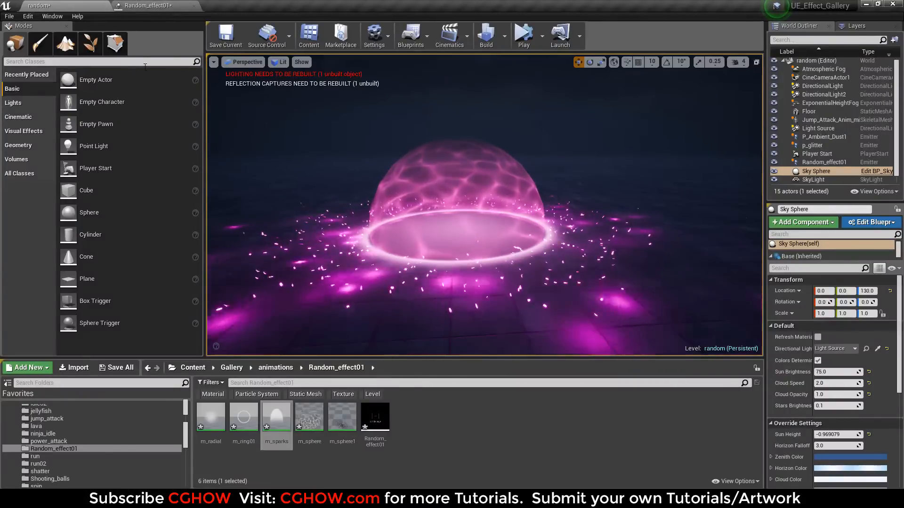
# Step: Set the duplicated sparks' drag coefficient to a minimum of 3 and a maximum of 10, and check it in the level
pyautogui.click(171, 4)
pyautogui.click(682, 178)
pyautogui.click(104, 380)
pyautogui.write('3')
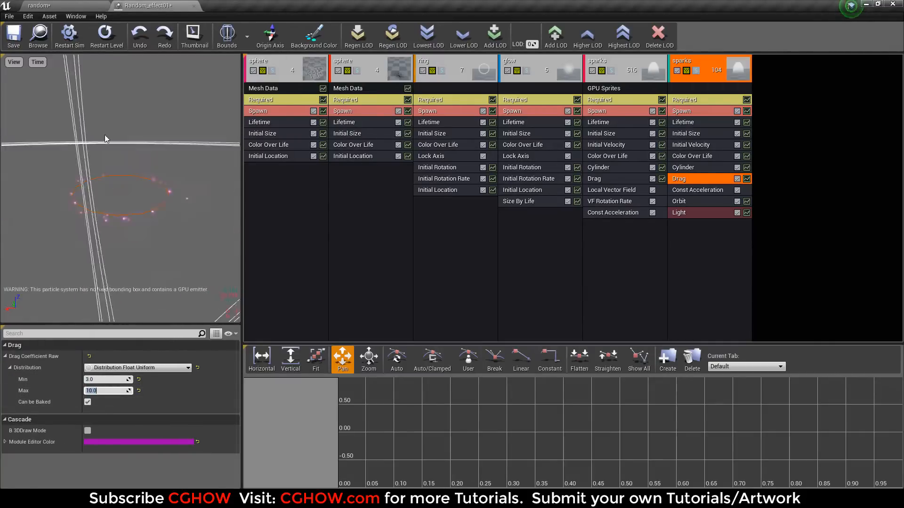
pyautogui.click(66, 5)
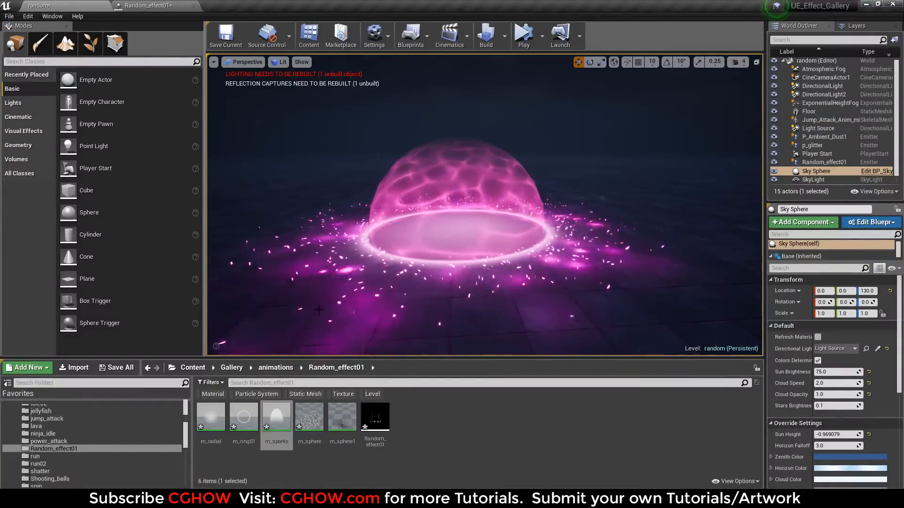
# Step: Lower the Light module's brightness to about 39.4 and inspect the lit floor in the level viewport
pyautogui.click(168, 4)
pyautogui.click(678, 213)
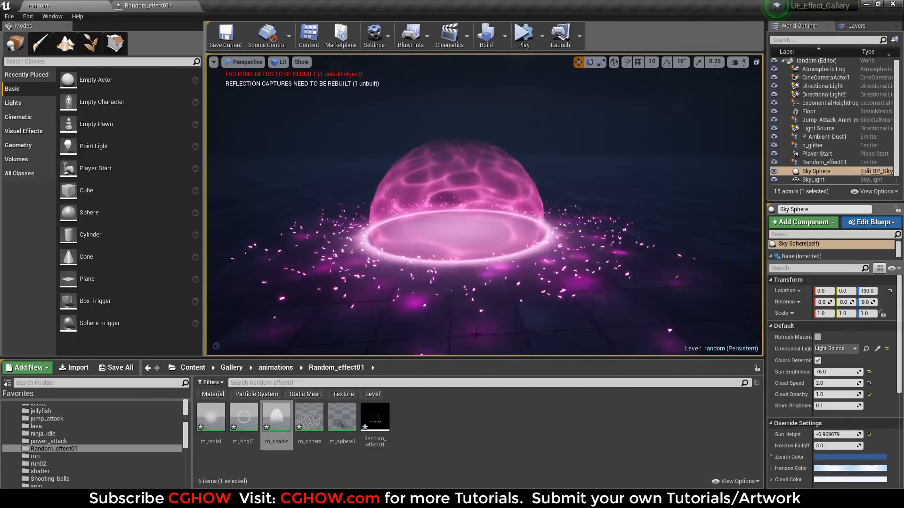
pyautogui.moveTo(443, 317)
pyautogui.mouseDown(button='right')
pyautogui.moveTo(424, 316)
pyautogui.moveTo(441, 316)
pyautogui.mouseUp(button='right')
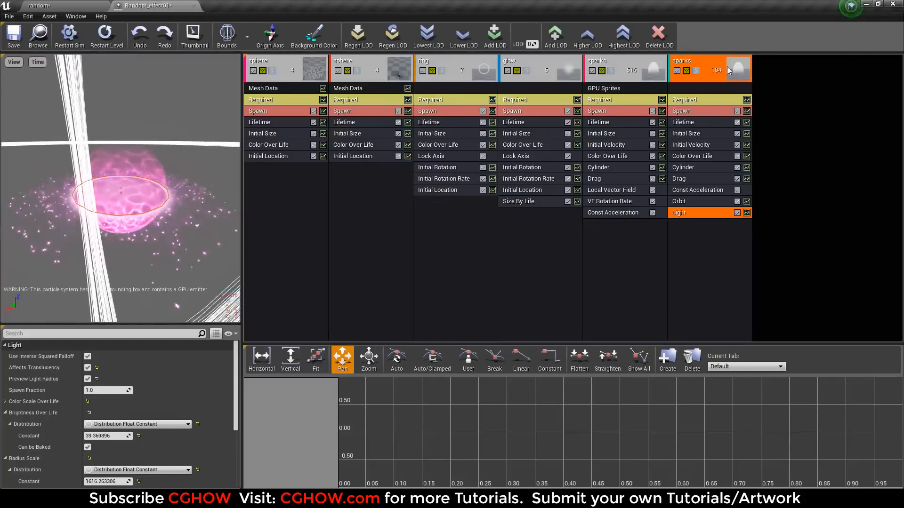
# Step: Duplicate the sparks emitter that has the Light module
pyautogui.rightClick(710, 59)
pyautogui.moveTo(737, 63)
pyautogui.click(814, 80)
# Step: Rename the newly copied emitter as smoke and delete its Light module
pyautogui.rightClick(795, 60)
pyautogui.moveTo(803, 66)
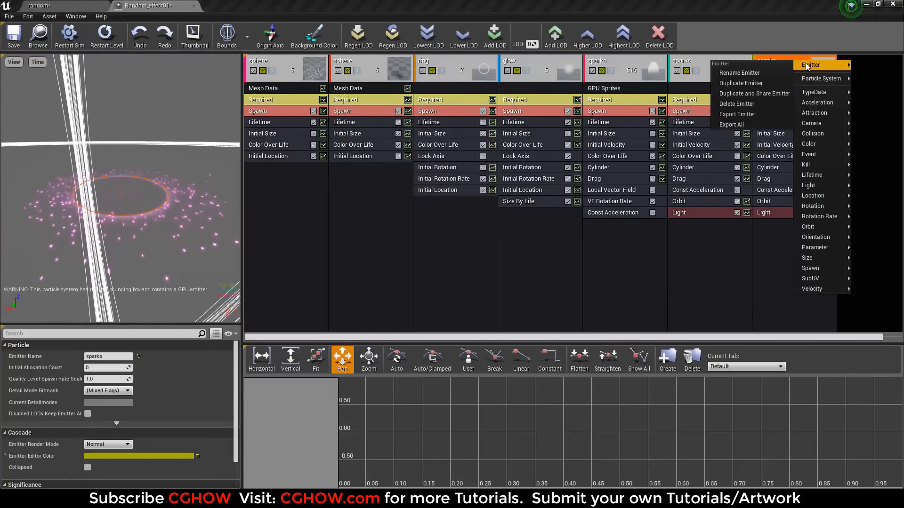
pyautogui.click(758, 72)
pyautogui.write('smoke')
pyautogui.press('Return')
pyautogui.click(779, 212)
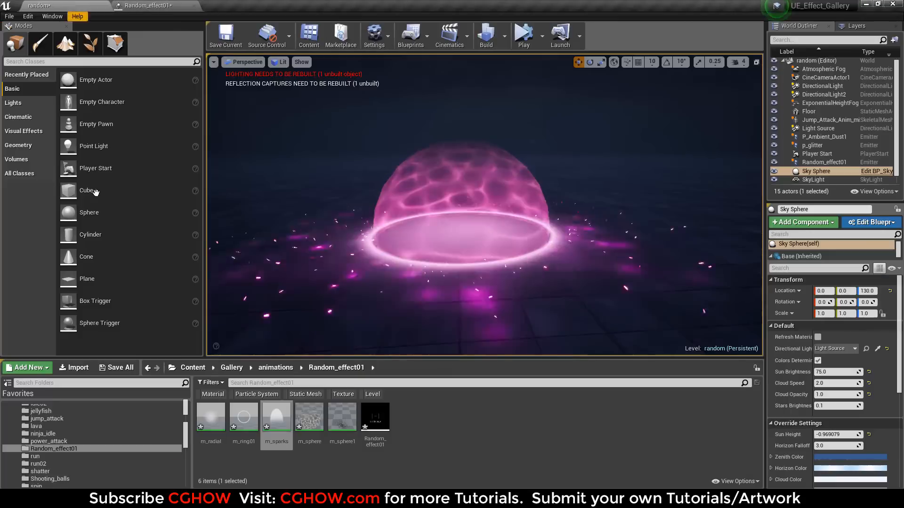
pyautogui.scroll(5, 101, 444)
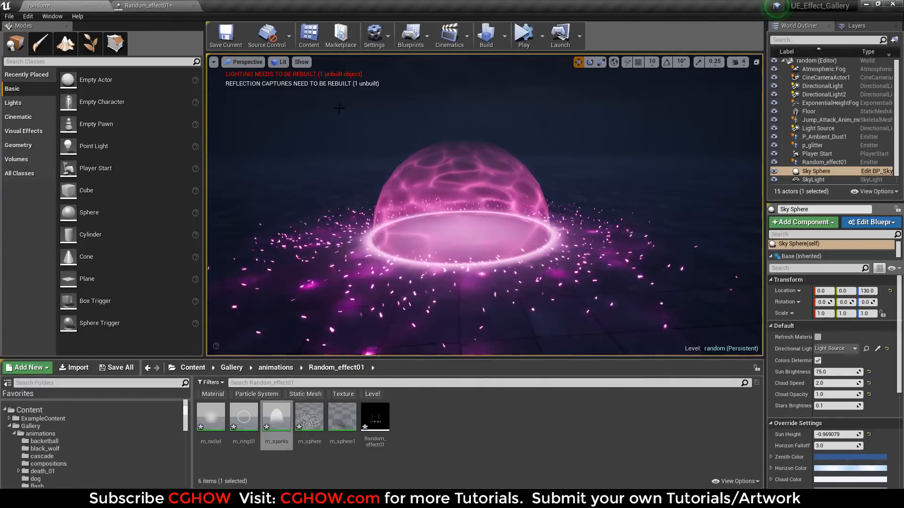
# Step: Assign the smoke_subUV_8X8_unlit material to the smoke emitter
pyautogui.click(162, 5)
pyautogui.click(795, 264)
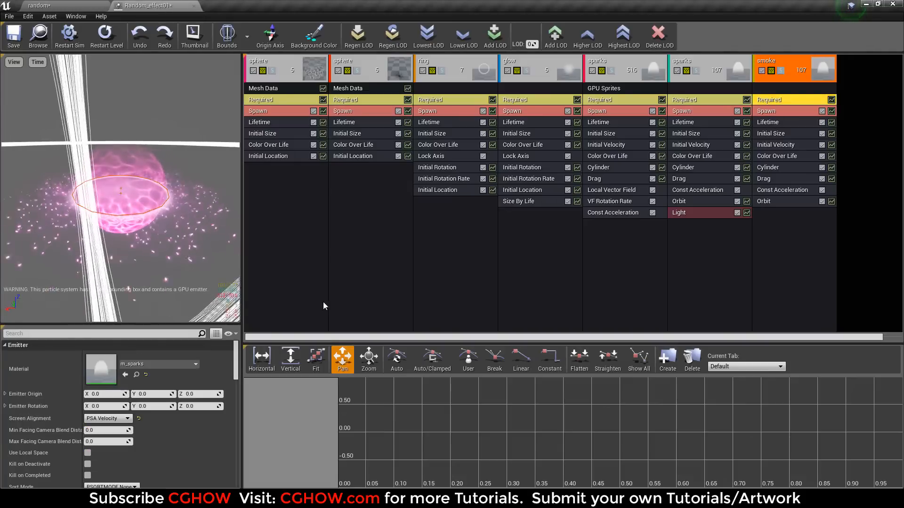
pyautogui.click(168, 363)
pyautogui.write('smoke')
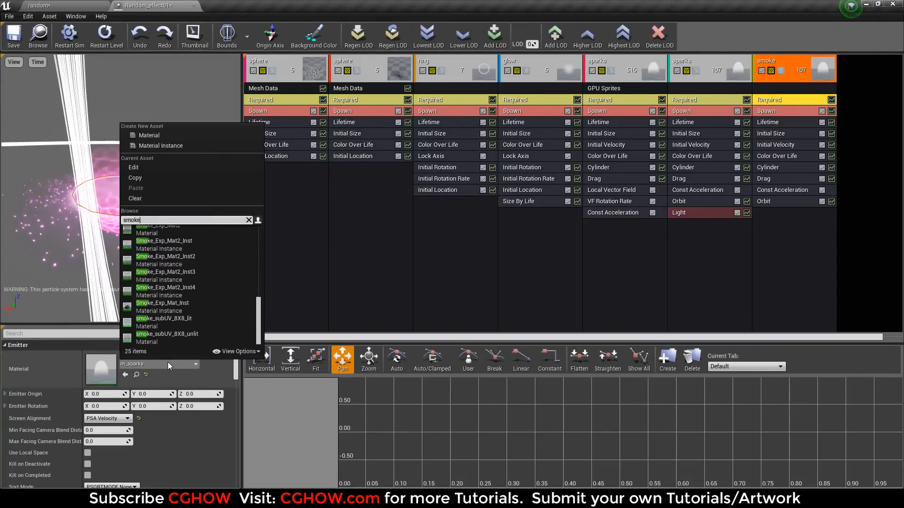
pyautogui.click(179, 337)
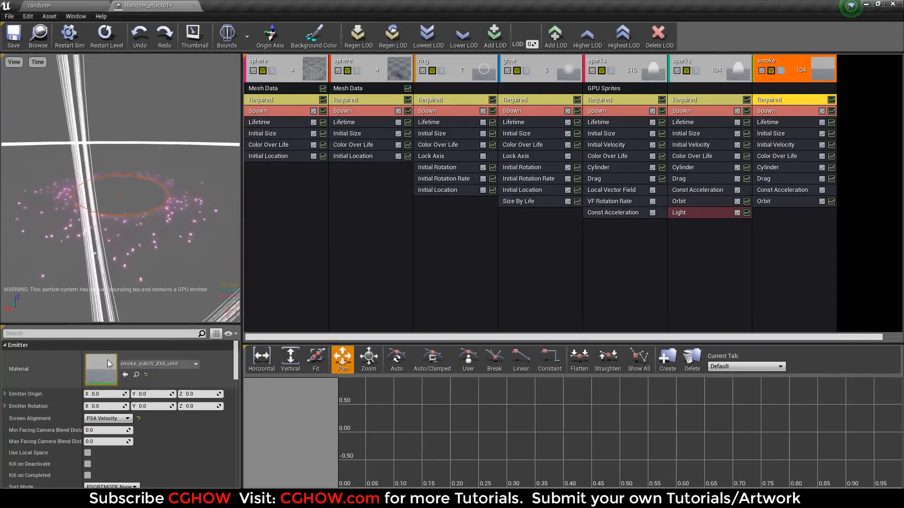
# Step: Examine the smoke_subUV_8X8_unlit material graph and the smoke_subUV_8X8 texture it uses, then close both
pyautogui.doubleClick(106, 361)
pyautogui.moveTo(367, 265); pyautogui.dragTo(605, 277, button='right')
pyautogui.scroll(-3, 604, 277)
pyautogui.moveTo(422, 272); pyautogui.dragTo(539, 218, button='right')
pyautogui.moveTo(400, 238); pyautogui.dragTo(391, 238, button='right')
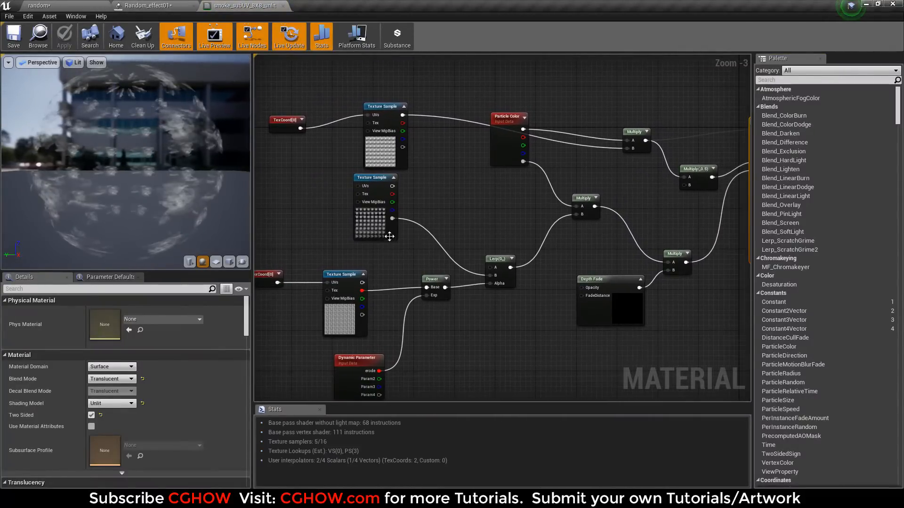
pyautogui.scroll(-2, 403, 226)
pyautogui.scroll(1, 403, 226)
pyautogui.click(398, 209)
pyautogui.doubleClick(119, 405)
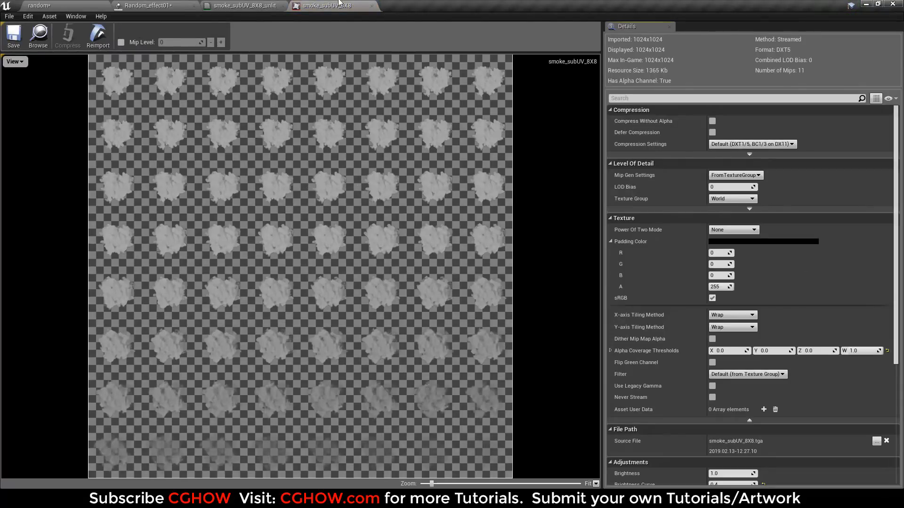
pyautogui.middleClick(336, 3)
pyautogui.scroll(1, 452, 238)
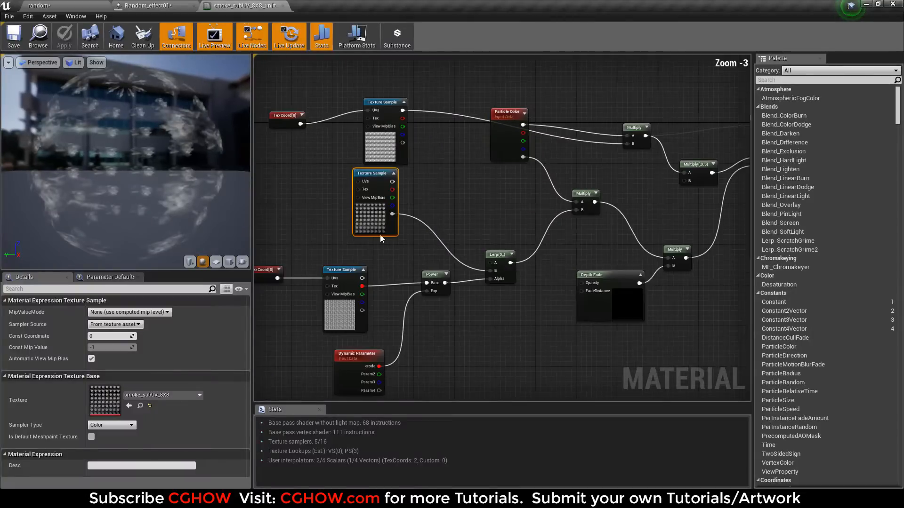
pyautogui.moveTo(685, 255); pyautogui.dragTo(636, 269, button='right')
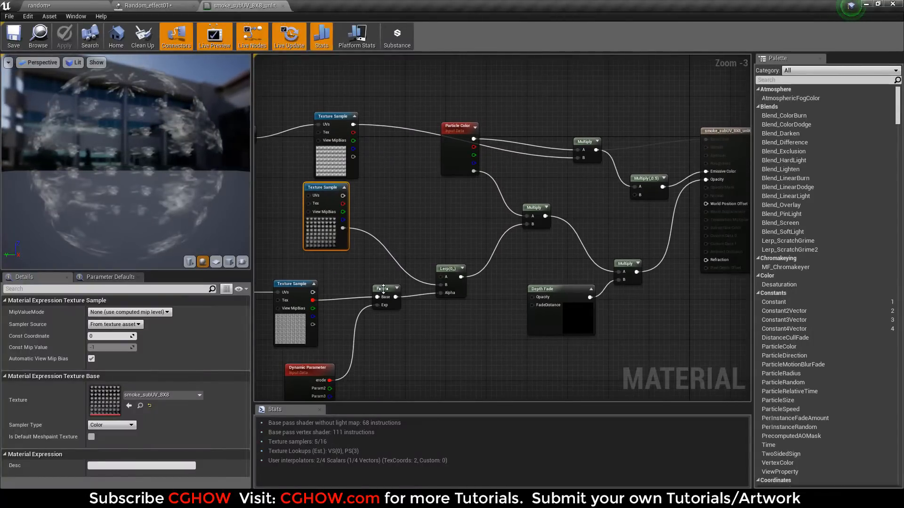
pyautogui.scroll(1, 341, 309)
pyautogui.moveTo(338, 310); pyautogui.dragTo(395, 313, button='right')
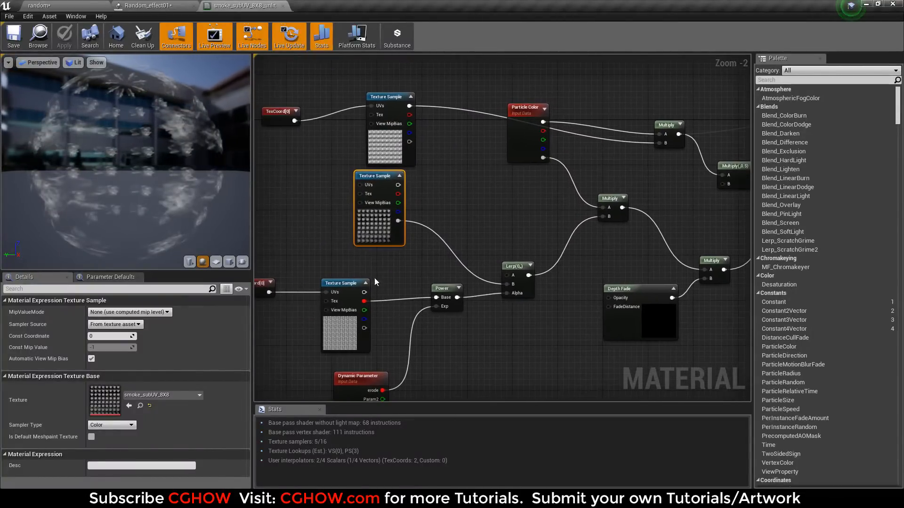
pyautogui.middleClick(254, 4)
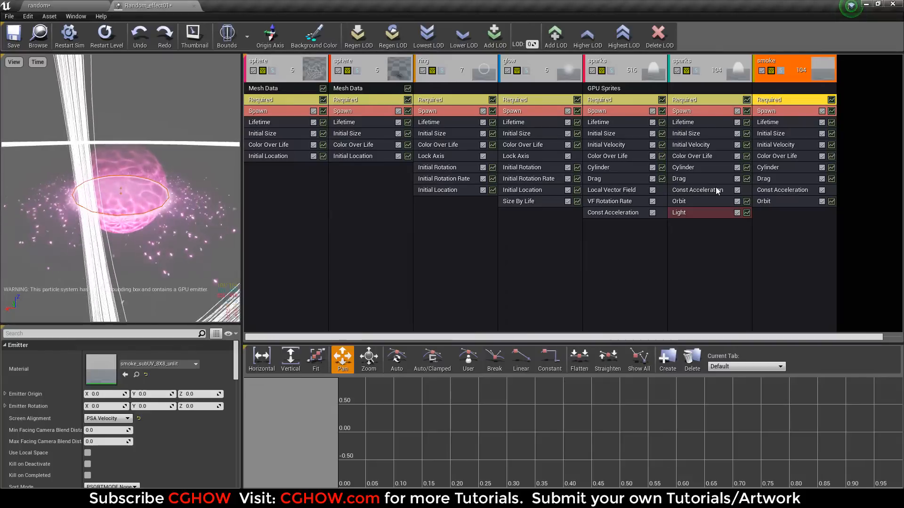
# Step: Set the smoke emitter's Sub UV interpolation to Linear Blend with 8 horizontal and 8 vertical sub images
pyautogui.scroll(-8, 125, 462)
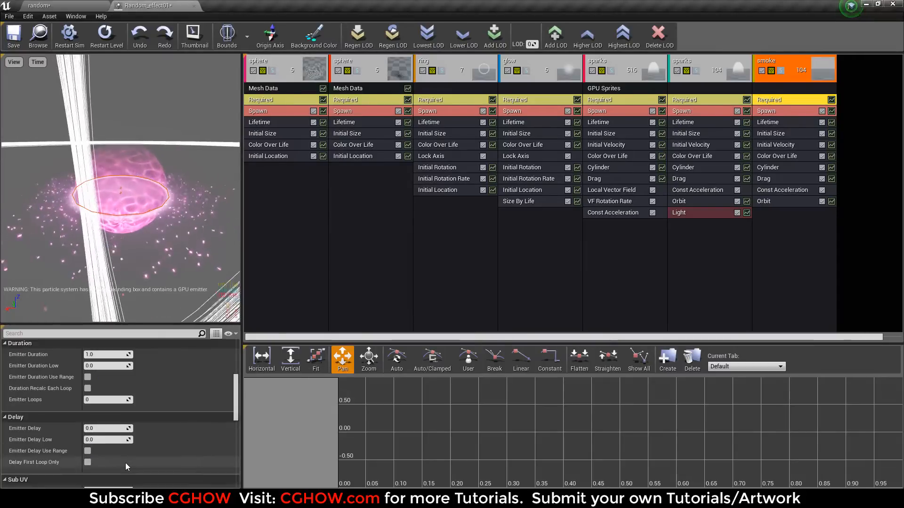
pyautogui.click(105, 443)
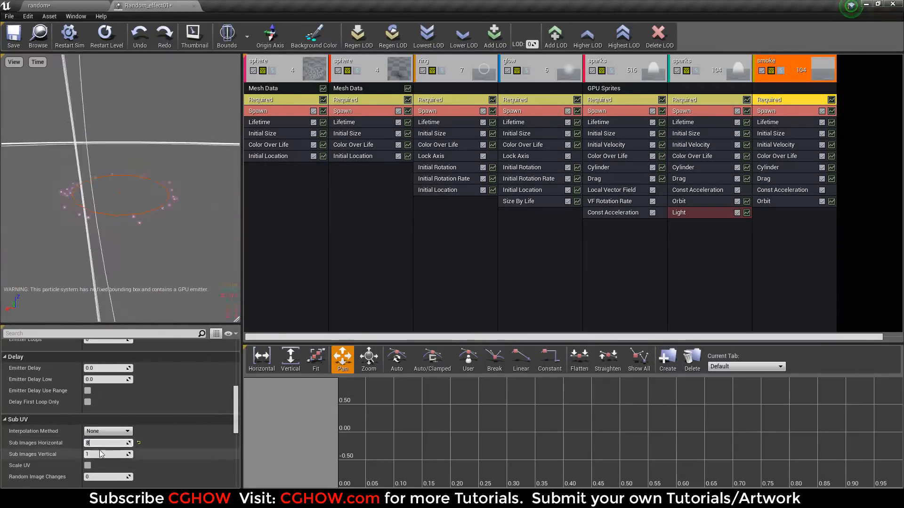
pyautogui.click(101, 432)
pyautogui.click(114, 452)
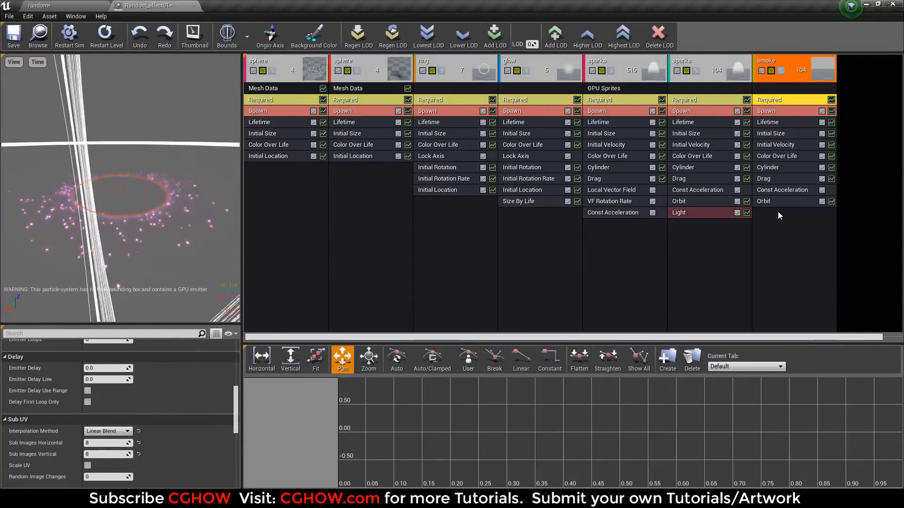
# Step: Turn off Preview Light Radius in the non-GPU sparks emitter's Light module
pyautogui.rightClick(776, 223)
pyautogui.click(697, 212)
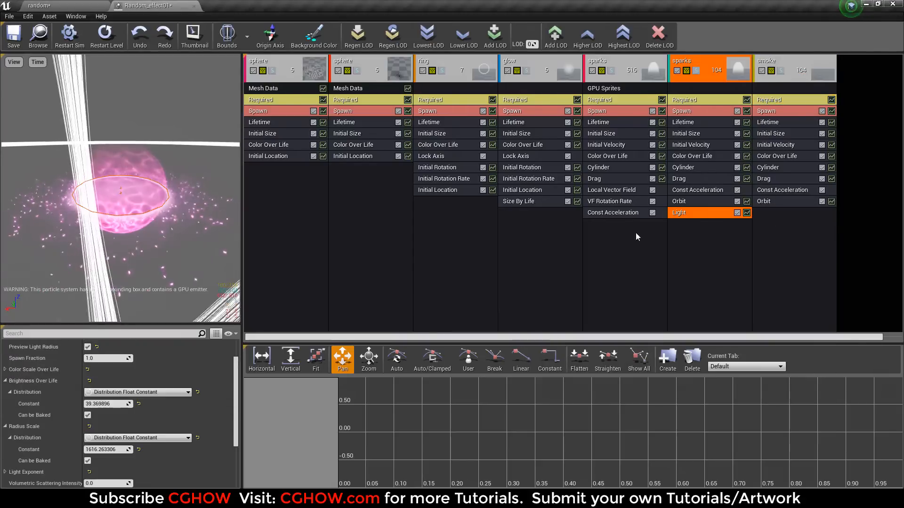
pyautogui.click(88, 379)
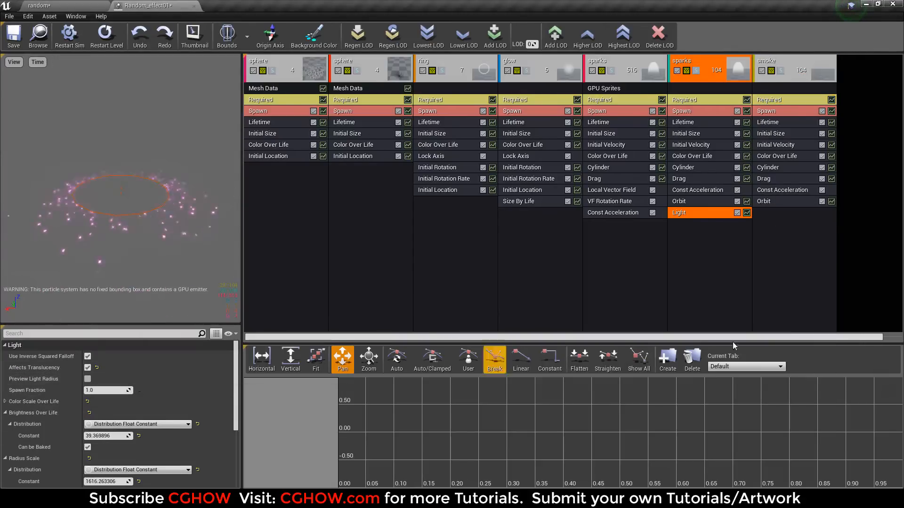
# Step: Add a SubImage Index module to the smoke emitter with an Out Val of 63 on its second point
pyautogui.rightClick(796, 257)
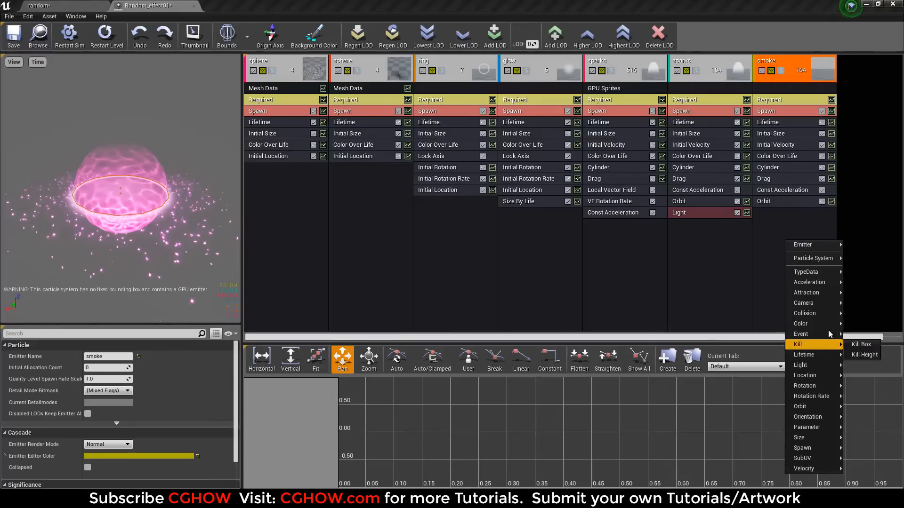
pyautogui.click(871, 458)
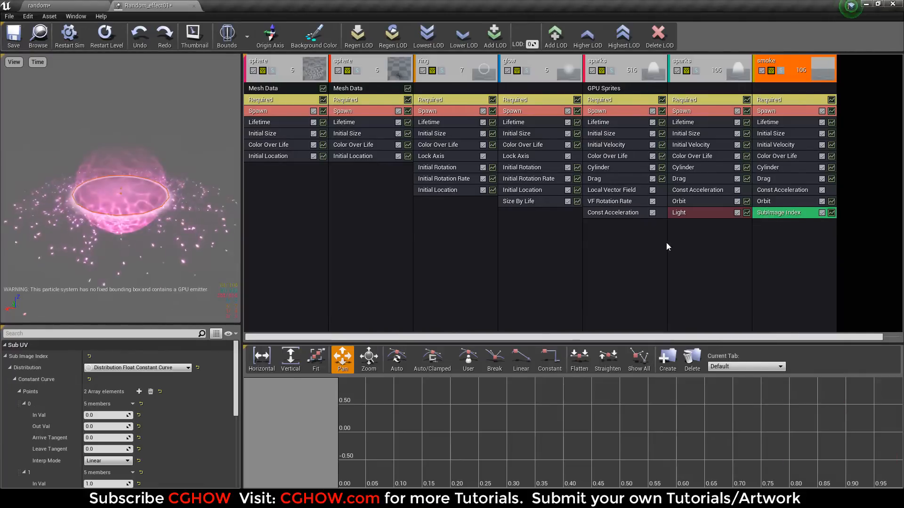
pyautogui.scroll(-3, 113, 439)
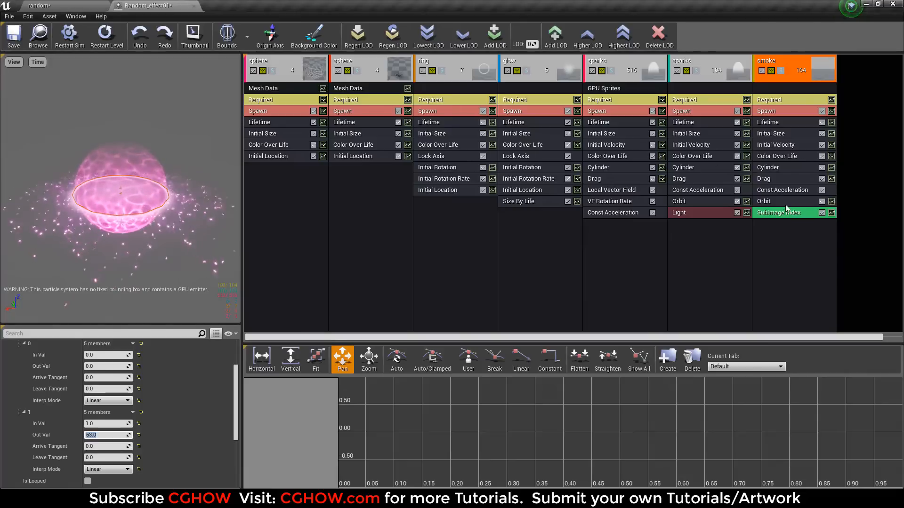
# Step: Change the smoke emitter's screen alignment and set its Initial Size X to about 75 minimum and 853 maximum
pyautogui.click(769, 135)
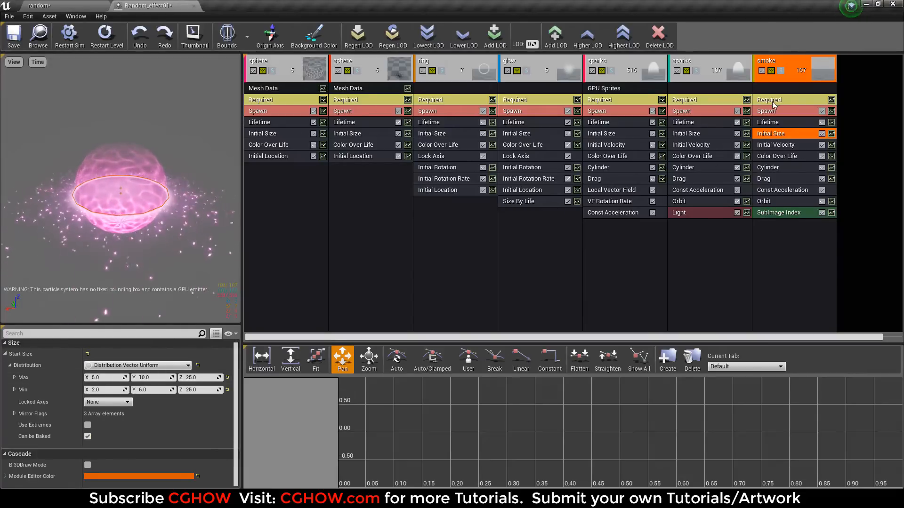
pyautogui.click(767, 100)
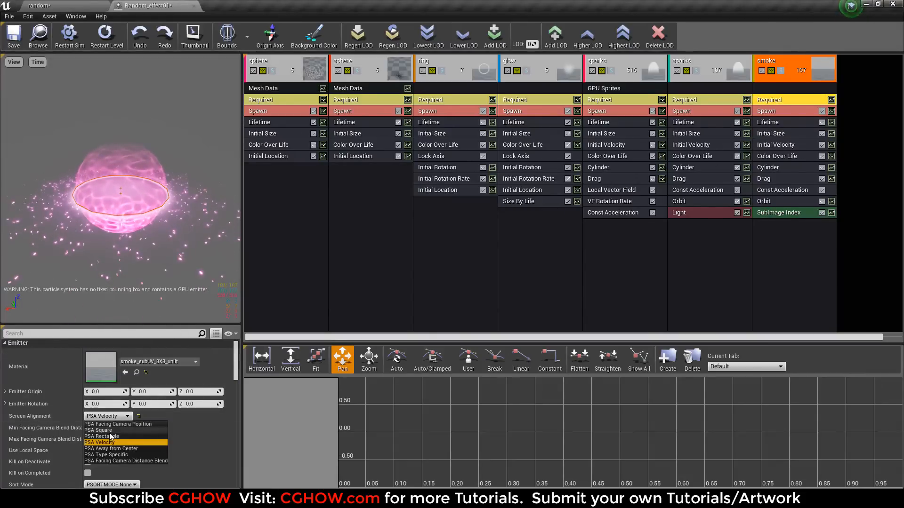
pyautogui.click(770, 133)
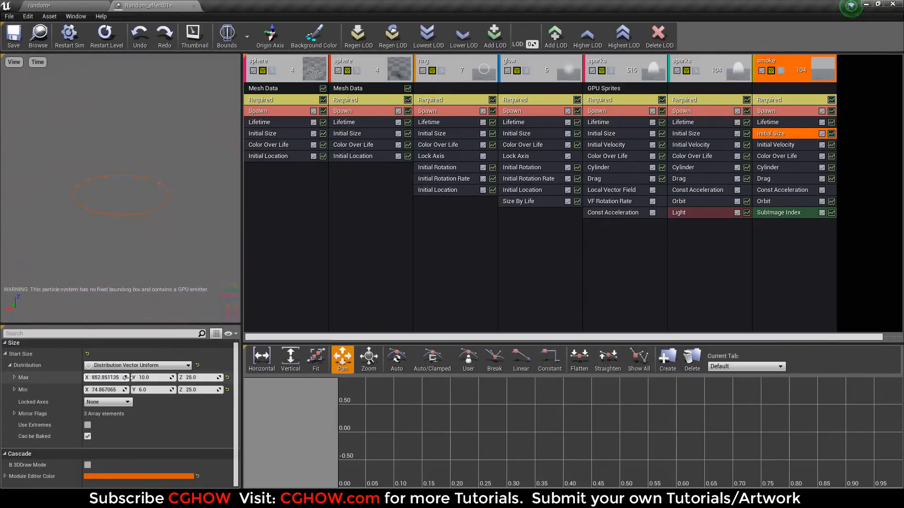
# Step: Lower the brightness value of the smoke's first Color Over Life point to 1, keeping the magenta hue
pyautogui.click(781, 156)
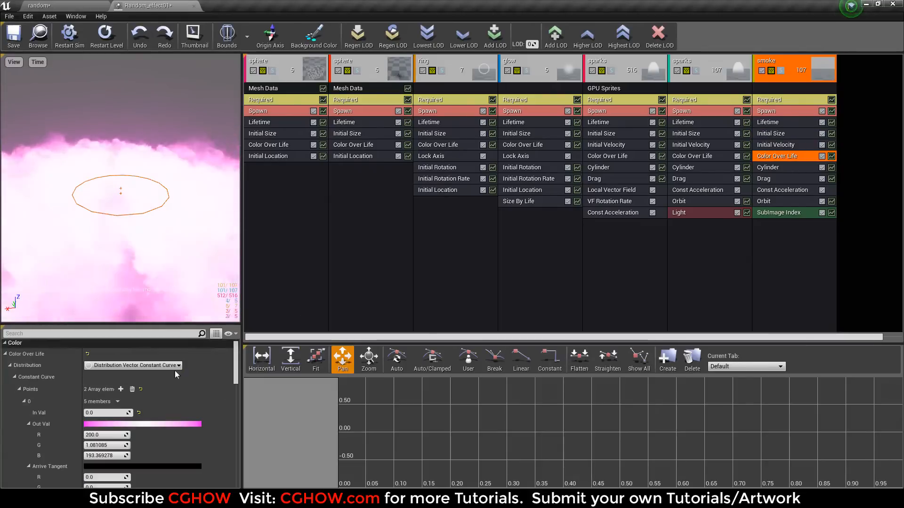
pyautogui.click(120, 424)
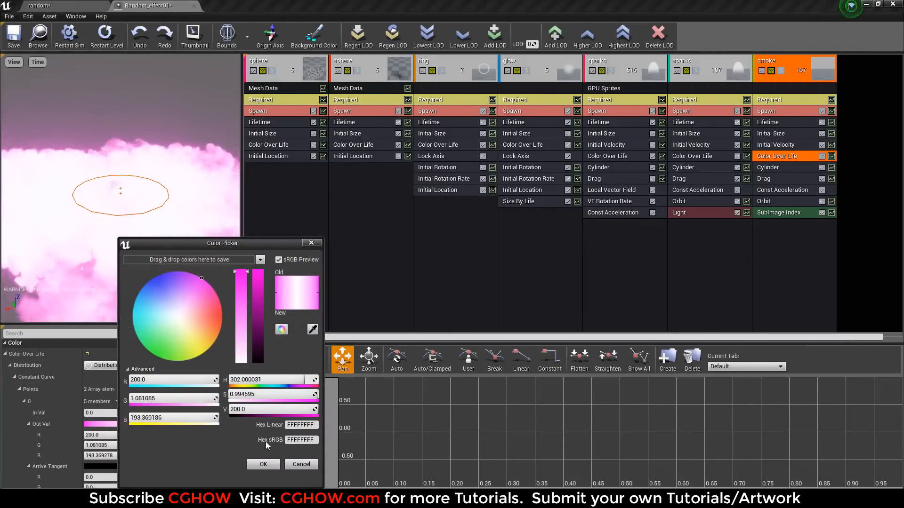
pyautogui.click(263, 465)
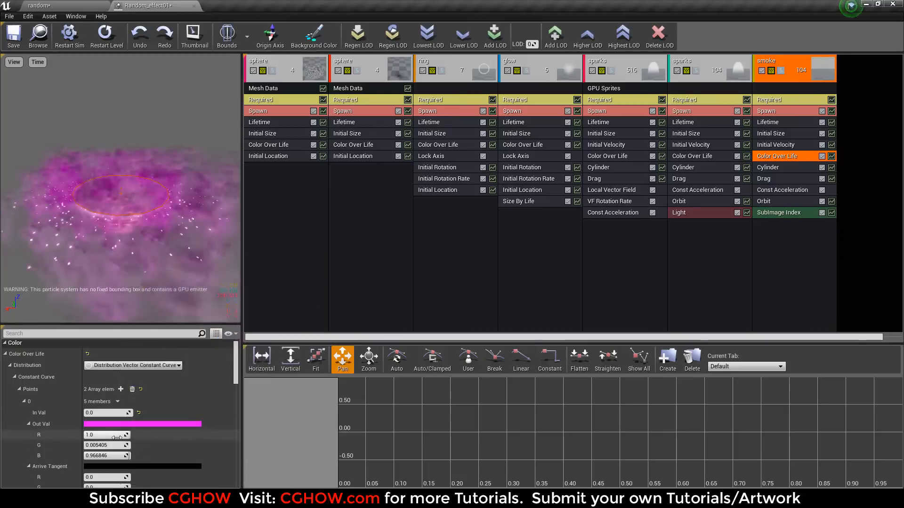
# Step: Set the R, G and B of the smoke's second Color Over Life point to 0.2
pyautogui.scroll(-5, 118, 441)
pyautogui.scroll(-1, 118, 440)
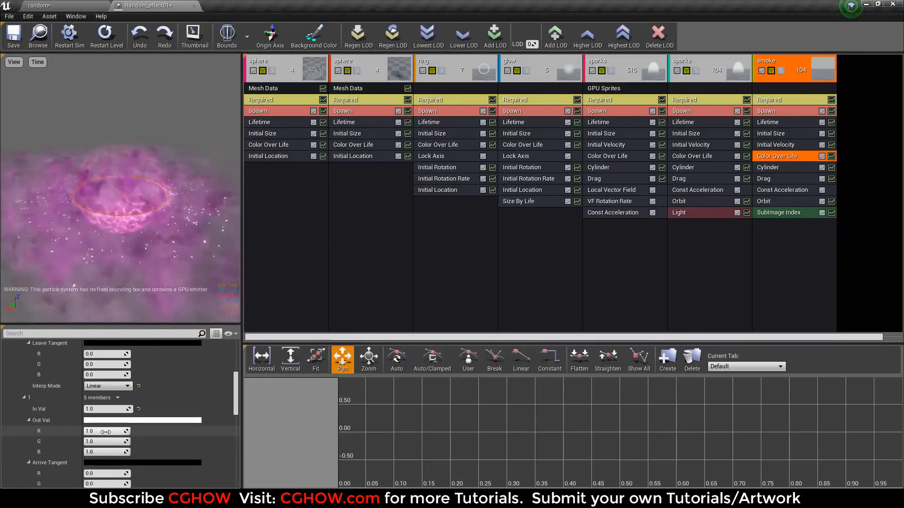
pyautogui.click(101, 431)
pyautogui.write('0.2')
pyautogui.press('Tab')
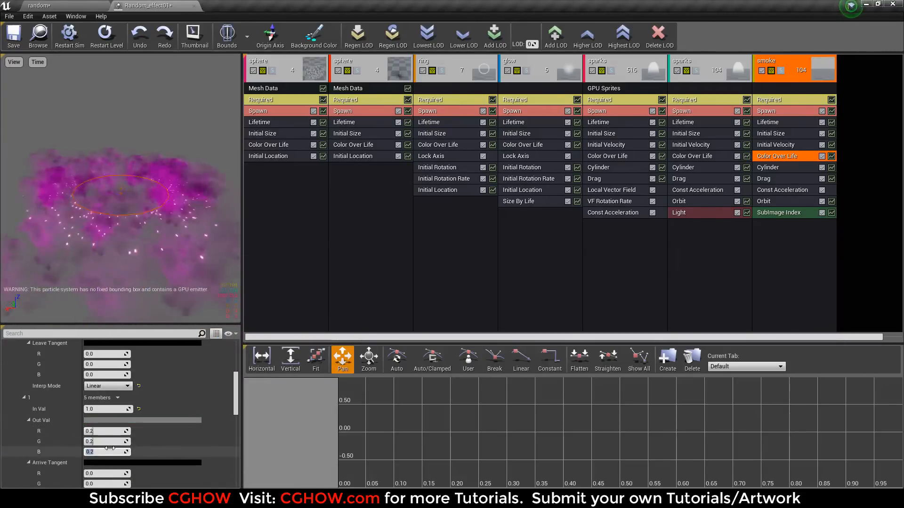
# Step: Add an Initial Rotation module to the smoke emitter
pyautogui.rightClick(761, 224)
pyautogui.moveTo(796, 368)
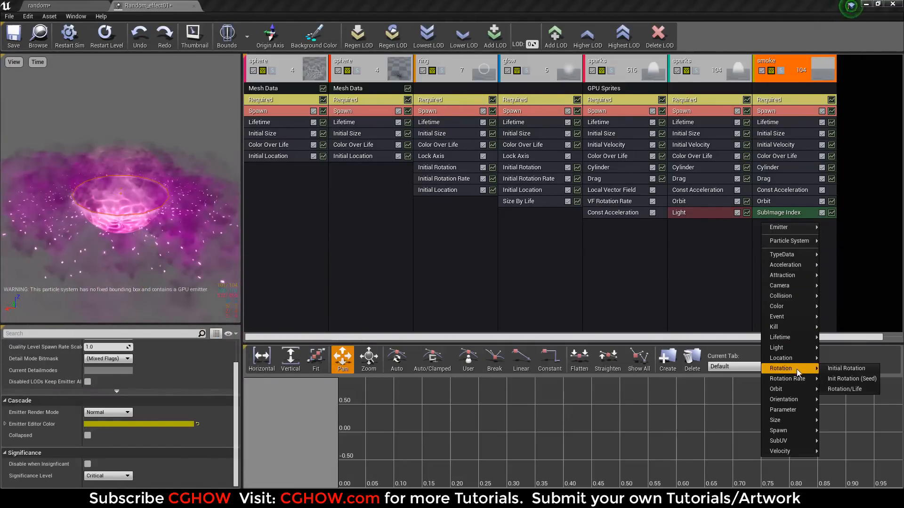
pyautogui.click(831, 369)
pyautogui.click(779, 228)
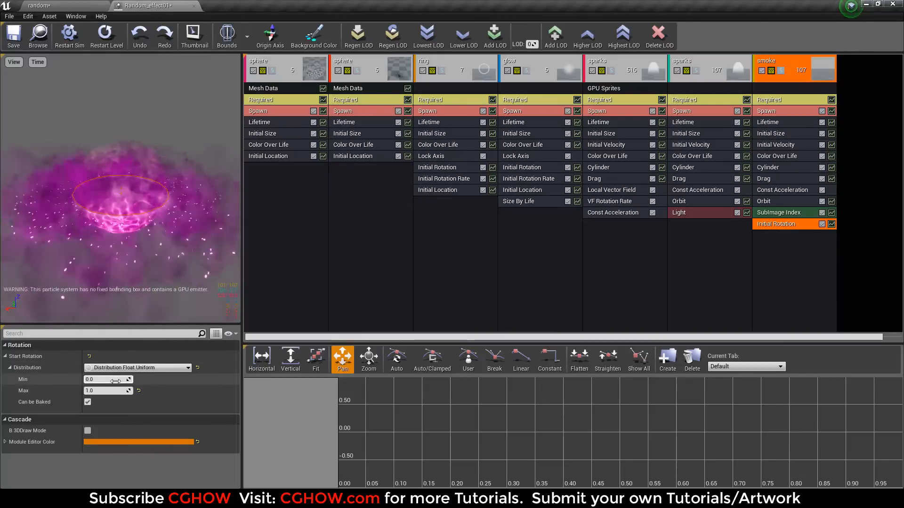
# Step: Add an Initial Rotation Rate module to the smoke emitter with a minimum of 0.2 and a maximum of -0.2
pyautogui.rightClick(786, 250)
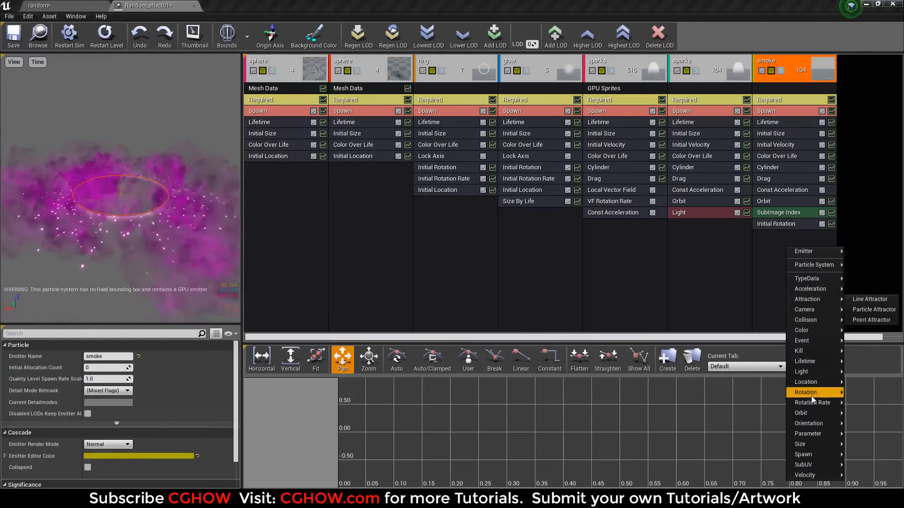
pyautogui.moveTo(840, 402)
pyautogui.click(773, 404)
pyautogui.click(104, 379)
pyautogui.write('0.2')
pyautogui.click(123, 394)
pyautogui.write('-.')
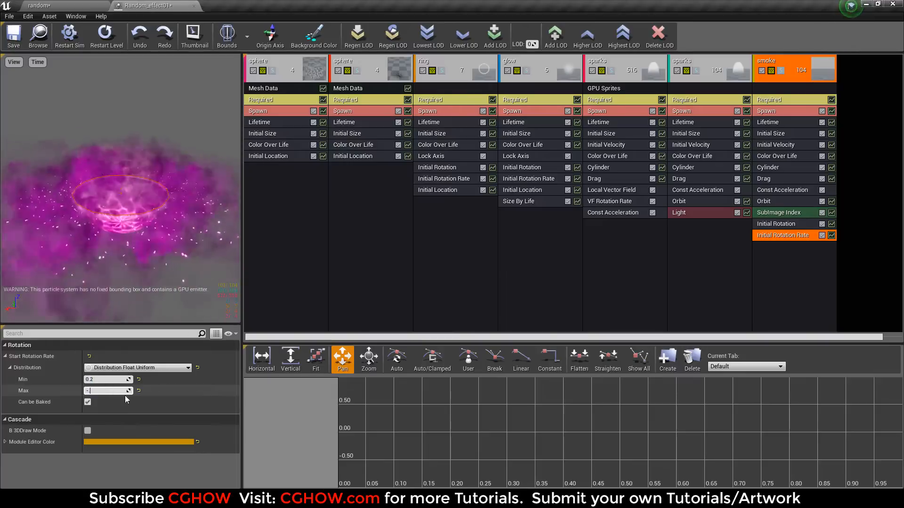
pyautogui.write('2')
pyautogui.press('Return')
# Step: In the smoke's Color Over Life, set the first point to Curve Auto and the second to In Val 0.2 with RGB 0.5
pyautogui.click(787, 155)
pyautogui.scroll(-7, 145, 418)
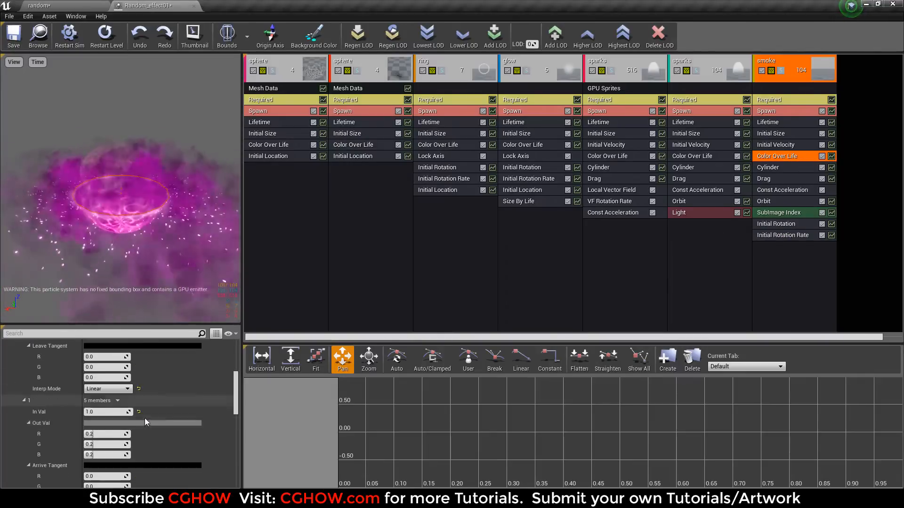
pyautogui.scroll(-2, 145, 417)
pyautogui.click(104, 412)
pyautogui.write('5')
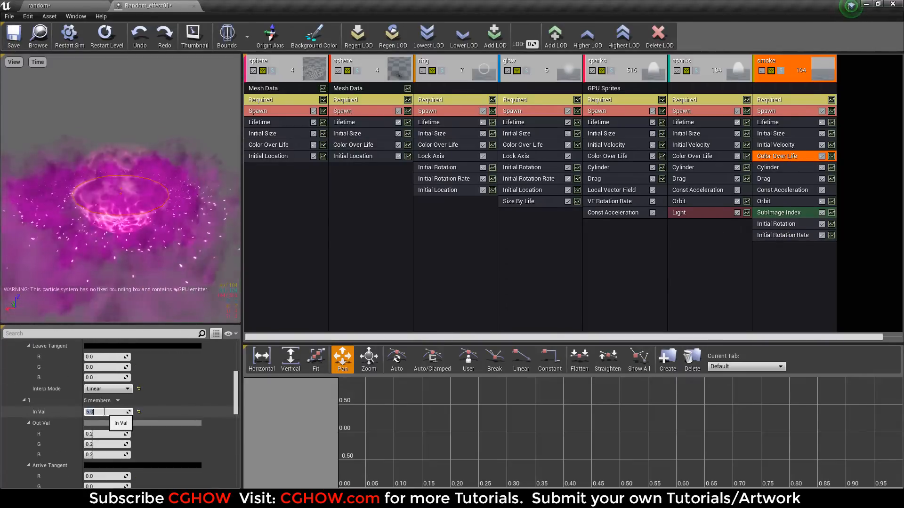
pyautogui.press('Return')
pyautogui.click(112, 392)
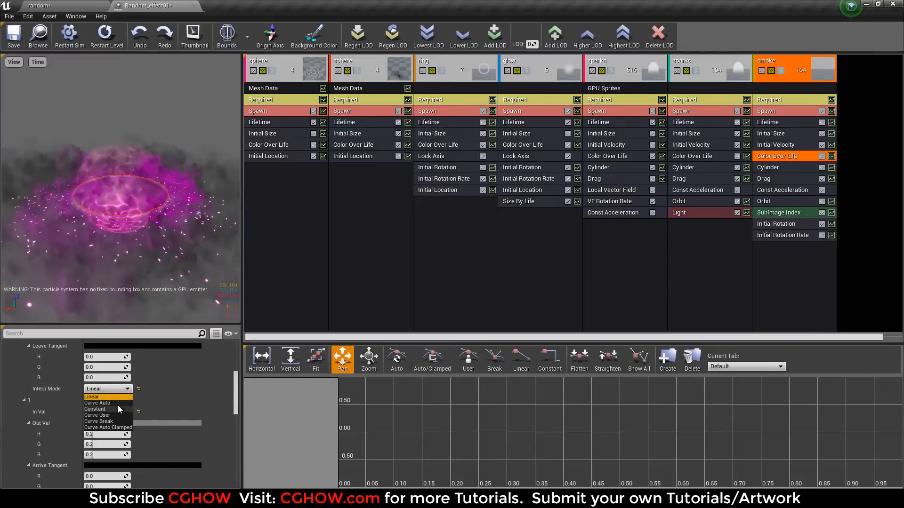
pyautogui.click(117, 406)
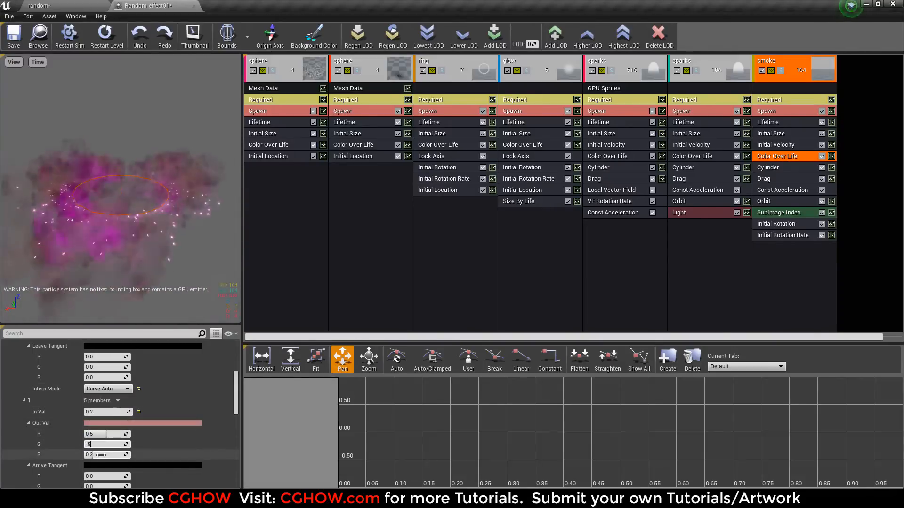
pyautogui.press('Return')
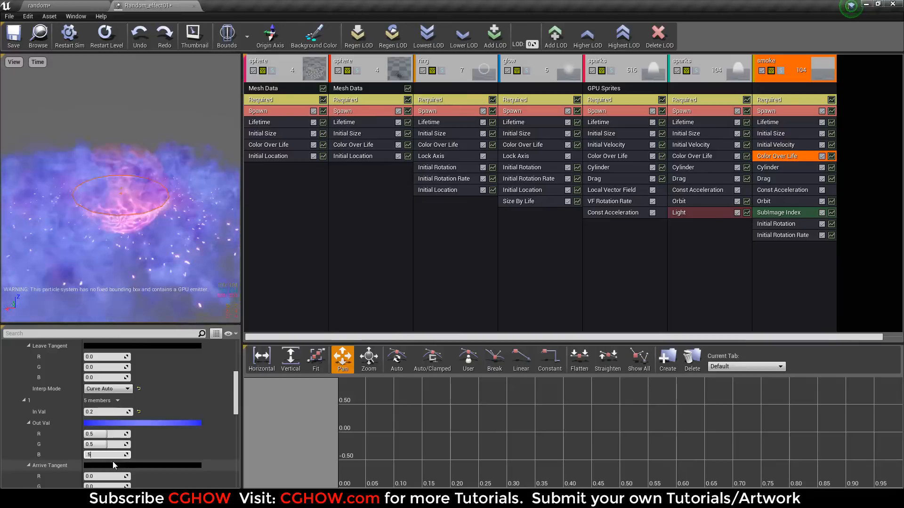
# Step: Darken the smoke's first Color Over Life colour to a brightness value of 0.2
pyautogui.scroll(8, 112, 421)
pyautogui.click(117, 382)
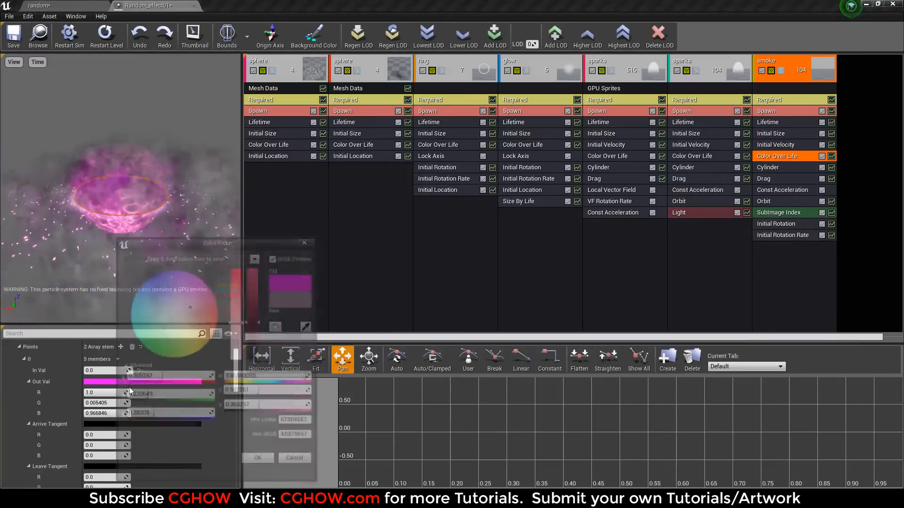
pyautogui.click(254, 411)
pyautogui.write('.2')
pyautogui.press('Return')
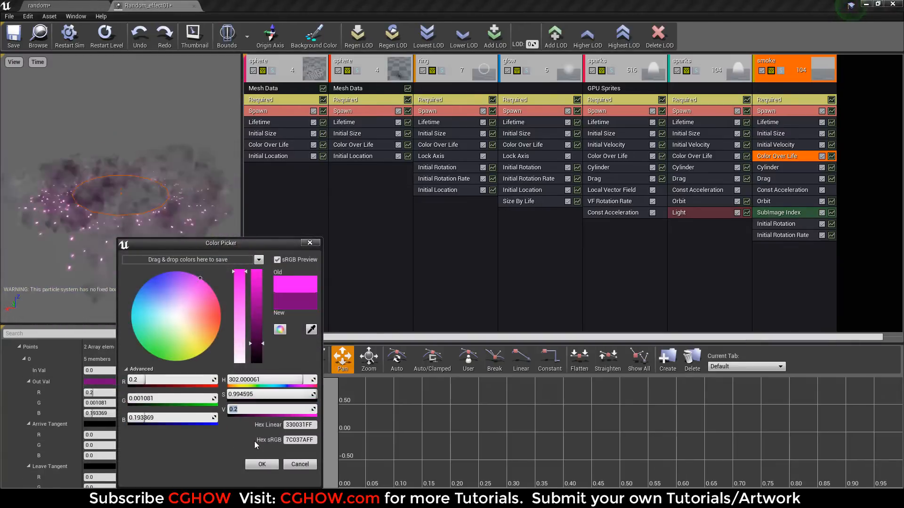
pyautogui.click(258, 466)
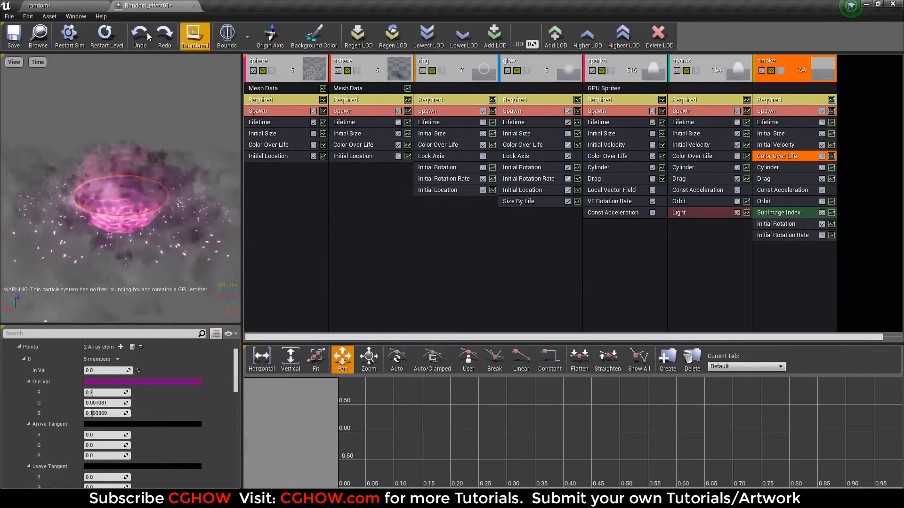
# Step: Preview the effect in the random level and reduce the smoke's maximum Initial Size X to about 358
pyautogui.click(86, 4)
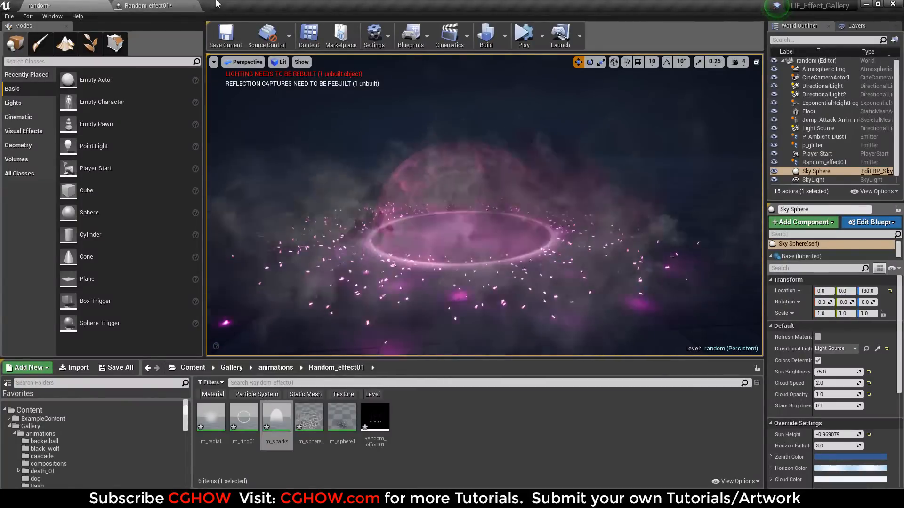
pyautogui.click(146, 5)
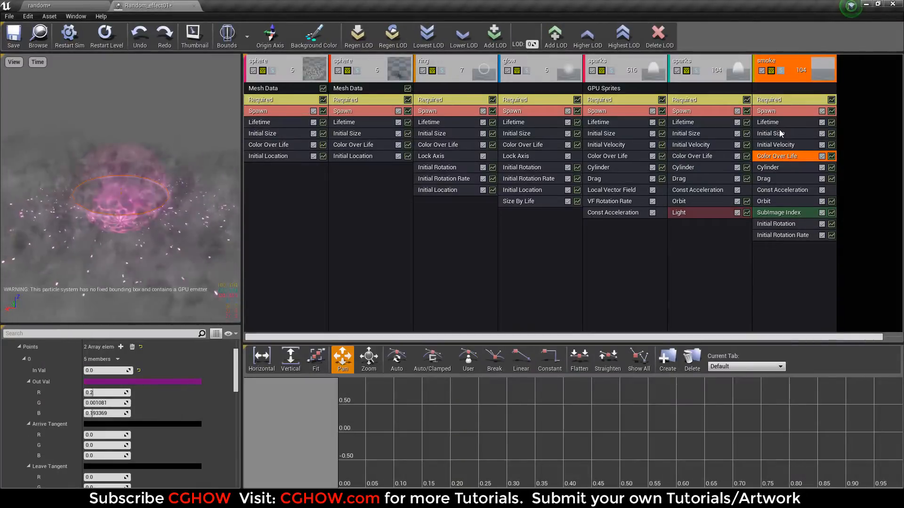
pyautogui.click(780, 134)
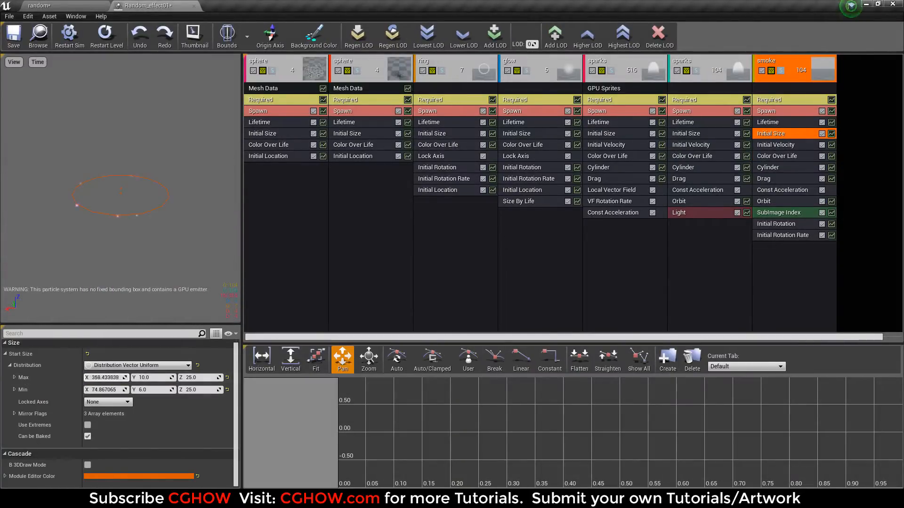
pyautogui.click(51, 5)
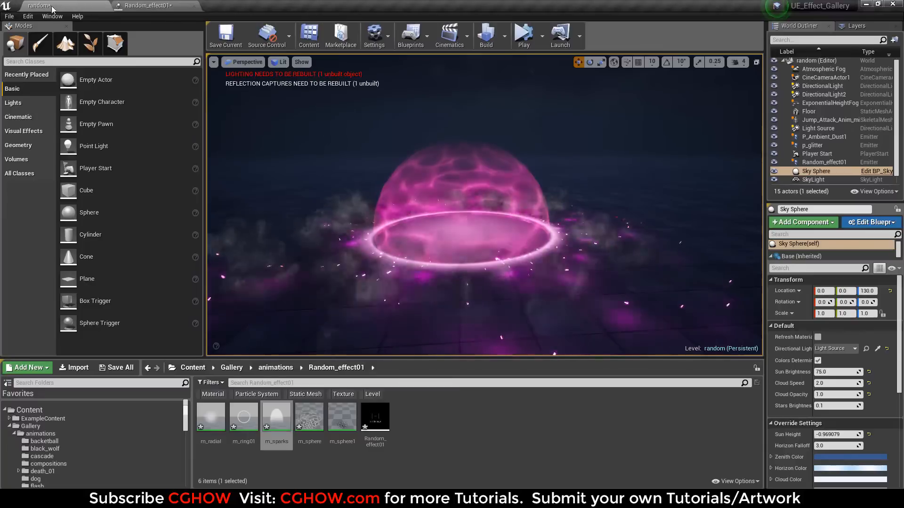
# Step: Delete the Orbit module from the smoke emitter and preview the effect in the level
pyautogui.click(146, 5)
pyautogui.click(765, 201)
pyautogui.press('Delete')
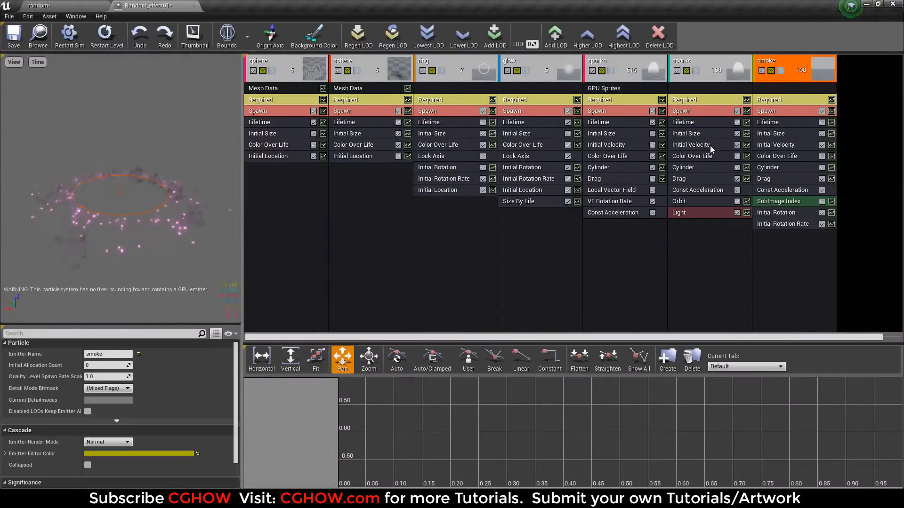
pyautogui.click(72, 5)
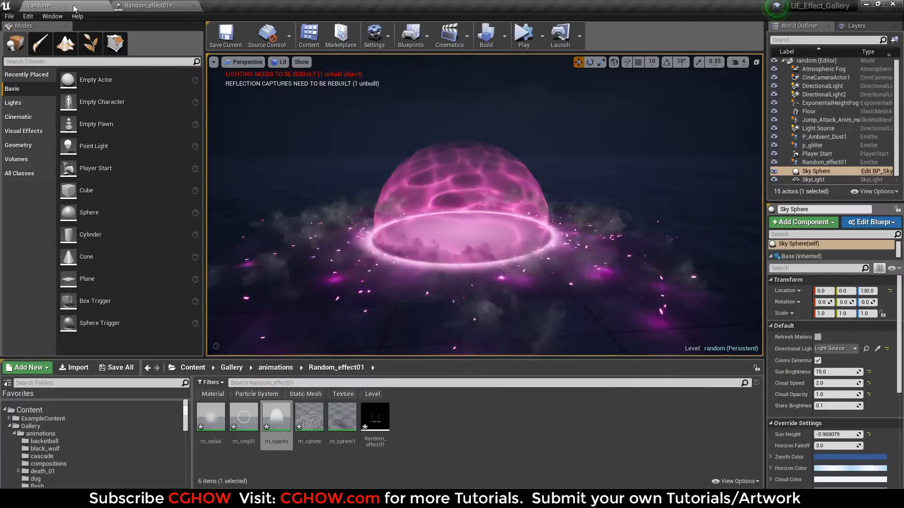
# Step: Add a Size By Life module to the smoke emitter with Curve Auto on the first point and Out Val X 5 on the second
pyautogui.click(171, 4)
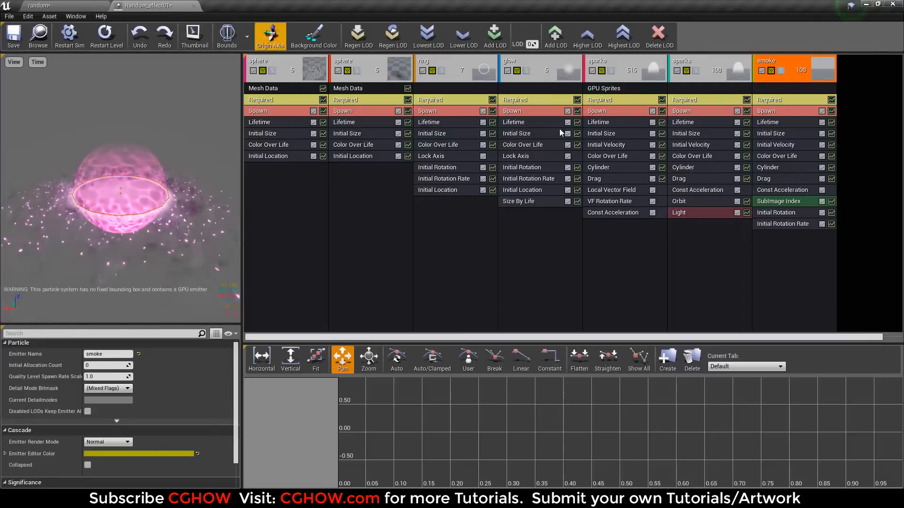
pyautogui.rightClick(791, 262)
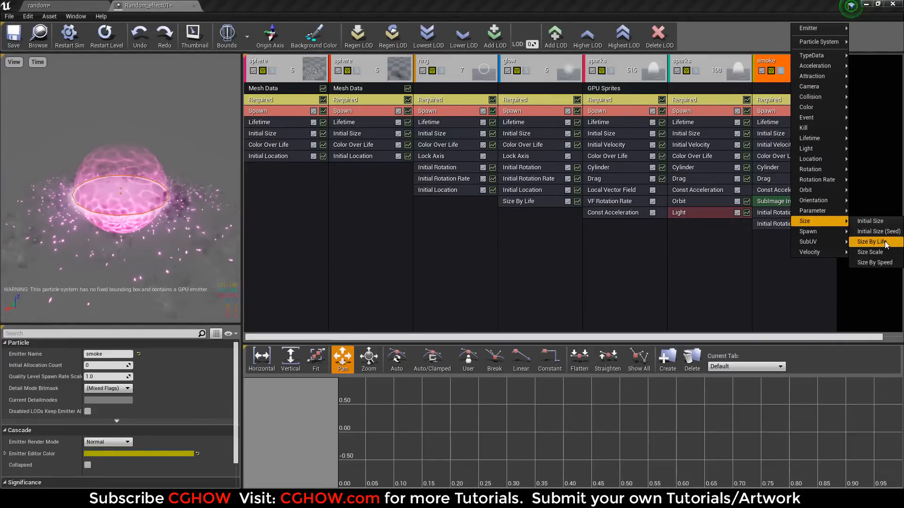
pyautogui.click(886, 242)
pyautogui.scroll(-5, 117, 447)
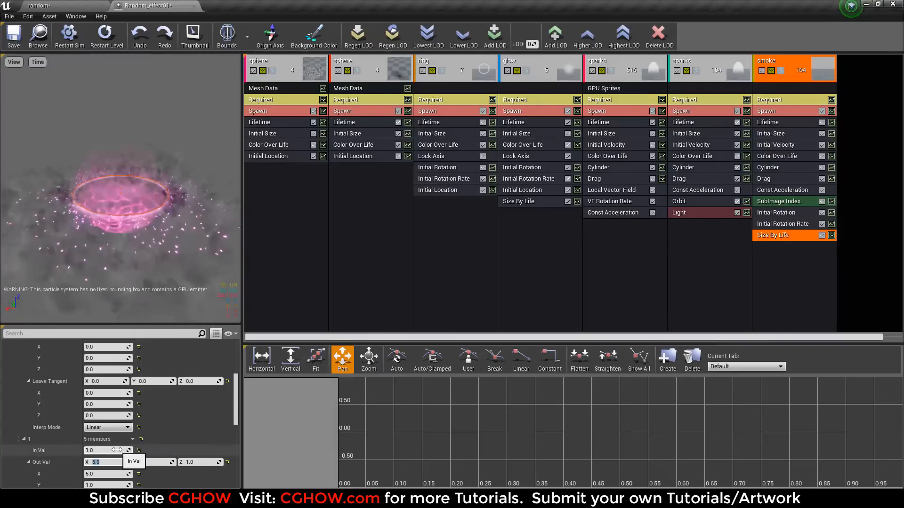
pyautogui.click(115, 430)
pyautogui.click(111, 443)
# Step: Preview the smoke in the level and reduce the second Size By Life point's Out Val X to 2
pyautogui.click(65, 6)
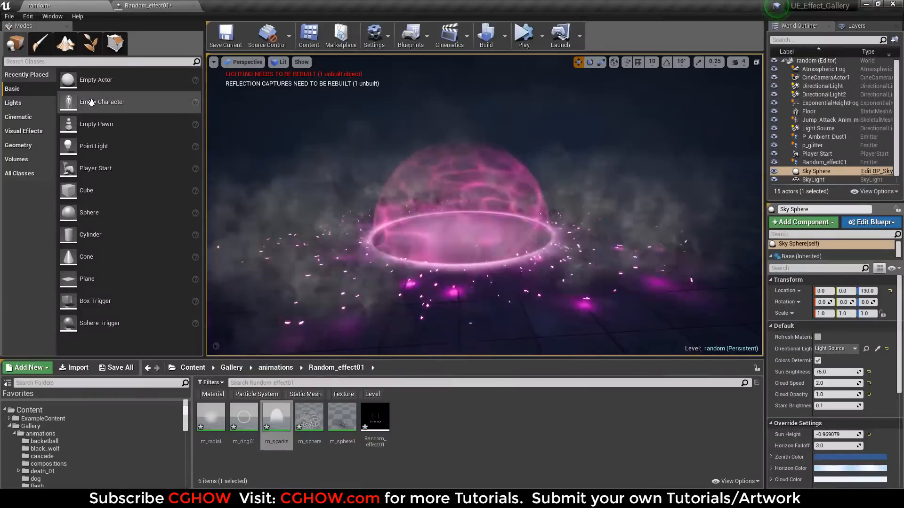
pyautogui.click(143, 6)
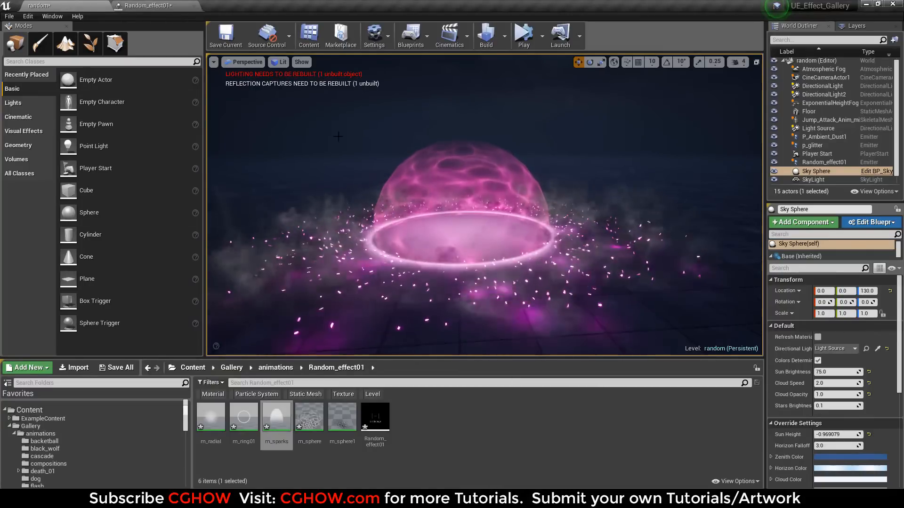
pyautogui.click(184, 4)
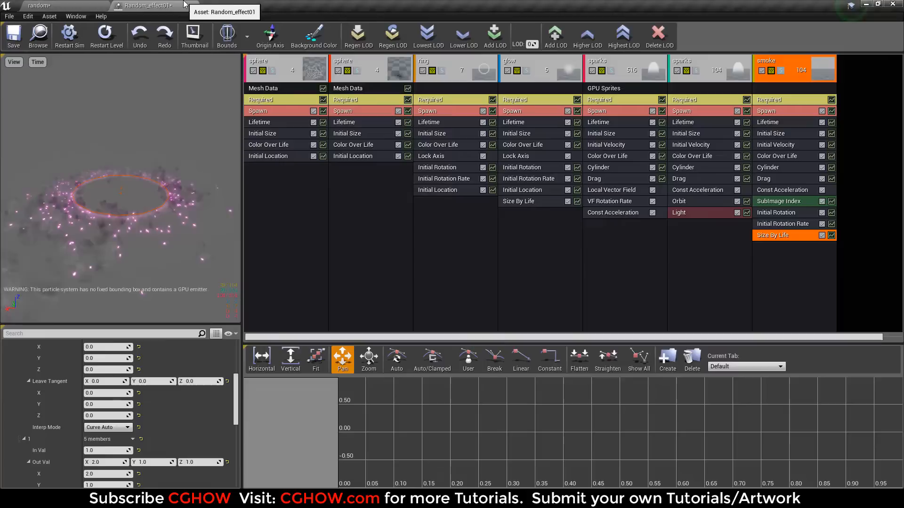
# Step: Set the smoke emitter's second Color Over Life point to white (R, G and B 1) and preview it in the level
pyautogui.click(706, 213)
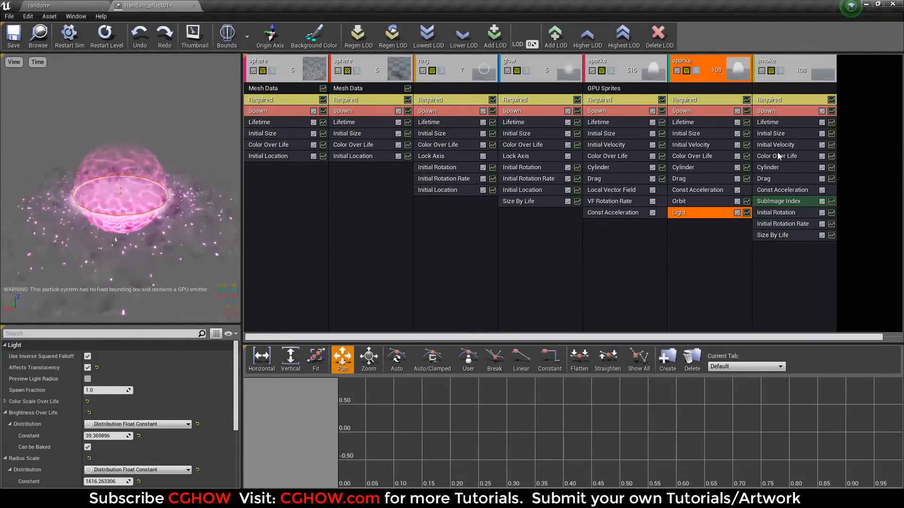
pyautogui.click(777, 155)
pyautogui.scroll(-10, 100, 434)
pyautogui.click(100, 434)
pyautogui.write('1')
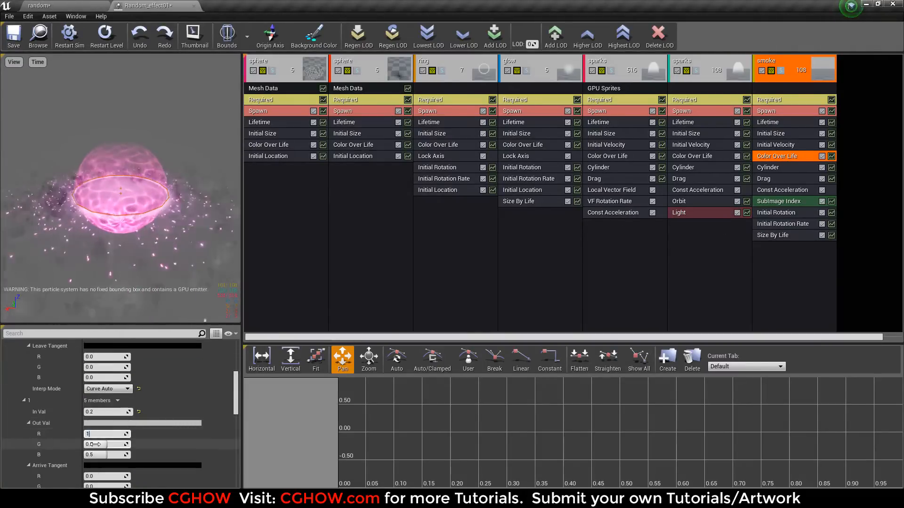
pyautogui.press('Tab')
pyautogui.write('1')
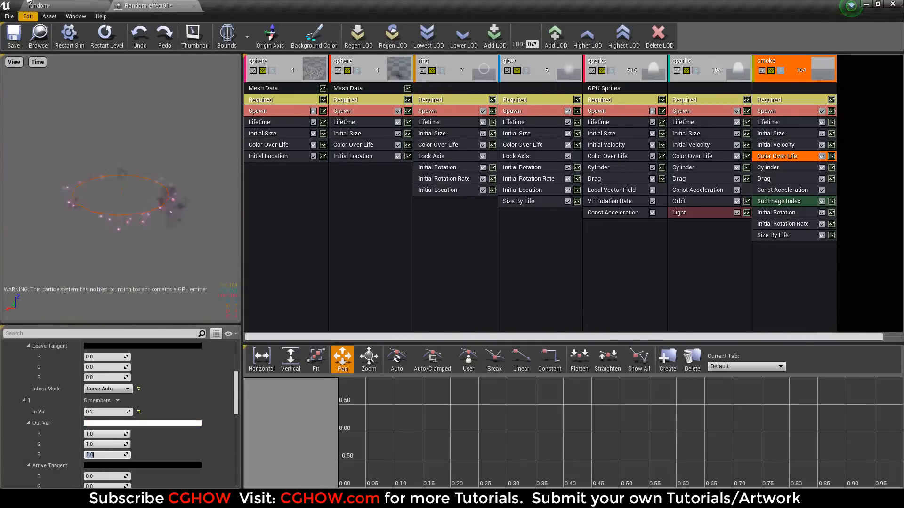
pyautogui.click(34, 7)
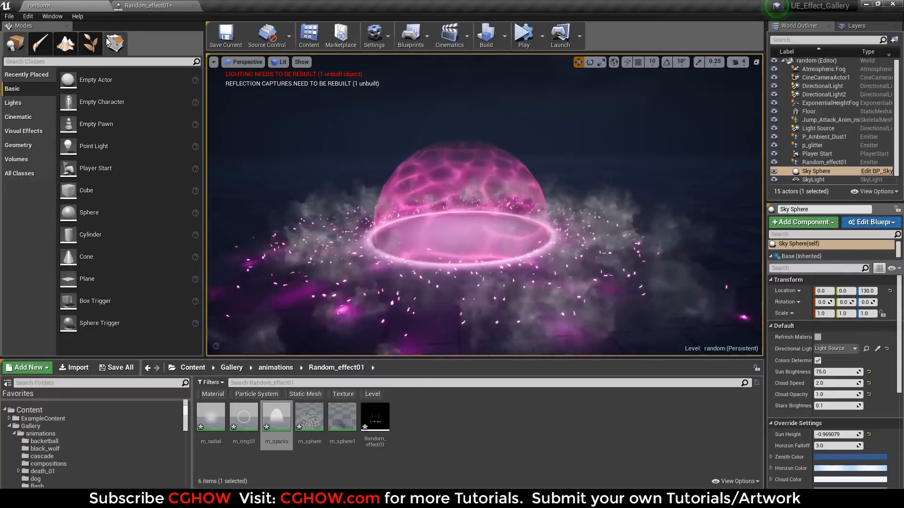
pyautogui.click(146, 5)
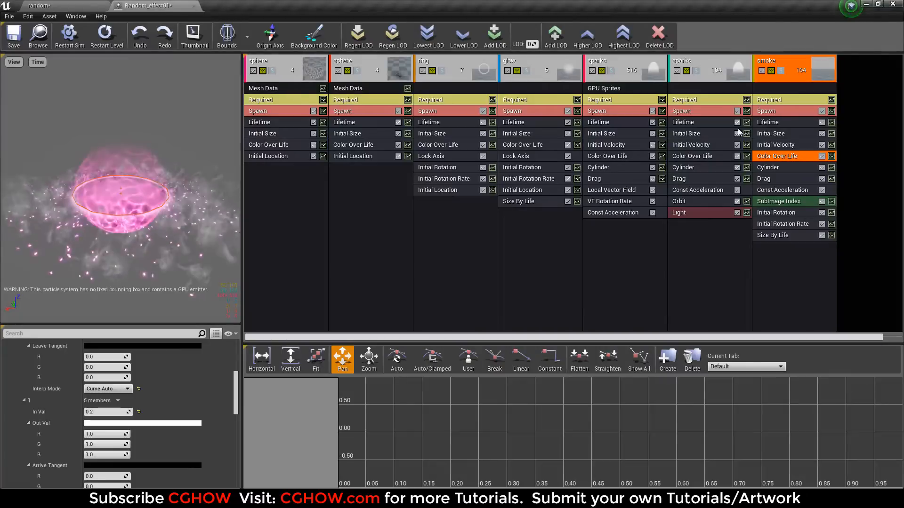
# Step: Set the smoke emitter's constant spawn rate to 200, review its Color Over Life settings and preview the smoke in the level
pyautogui.click(772, 110)
pyautogui.write('200')
pyautogui.press('Return')
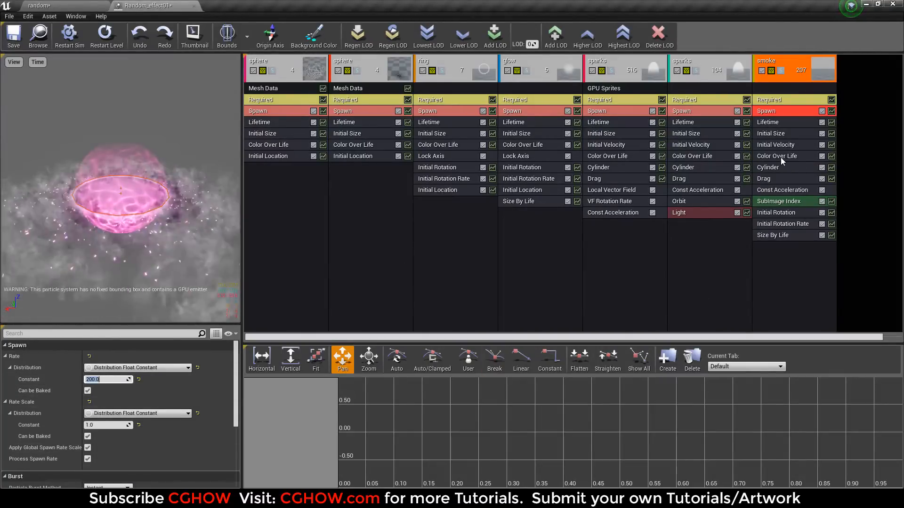
pyautogui.click(780, 157)
pyautogui.scroll(-8, 192, 419)
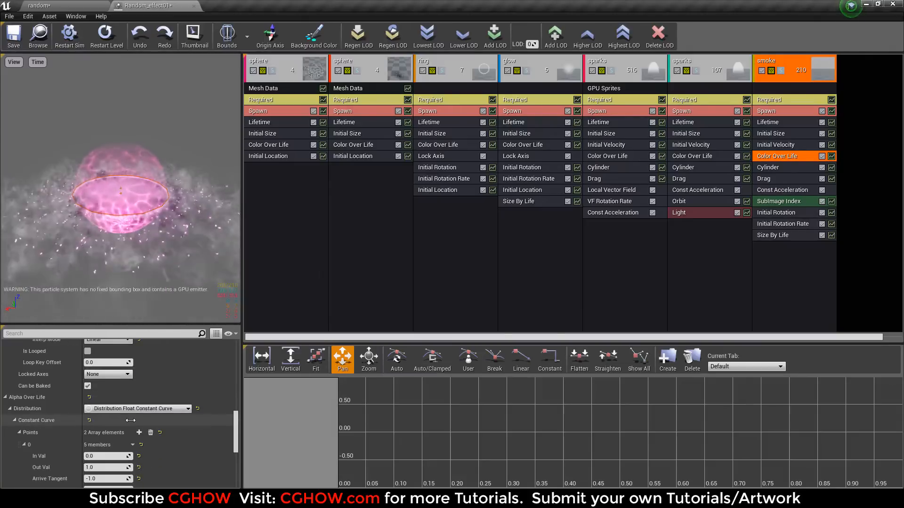
pyautogui.click(38, 6)
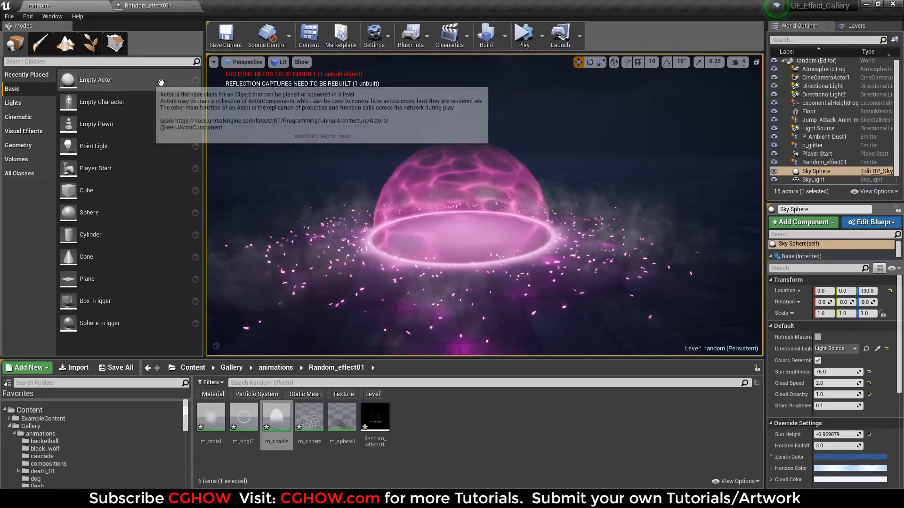
pyautogui.click(188, 3)
# Step: Brighten the smoke's first Color Over Life point to pink with a color Value of 1 and preview it in the level
pyautogui.scroll(-5, 128, 386)
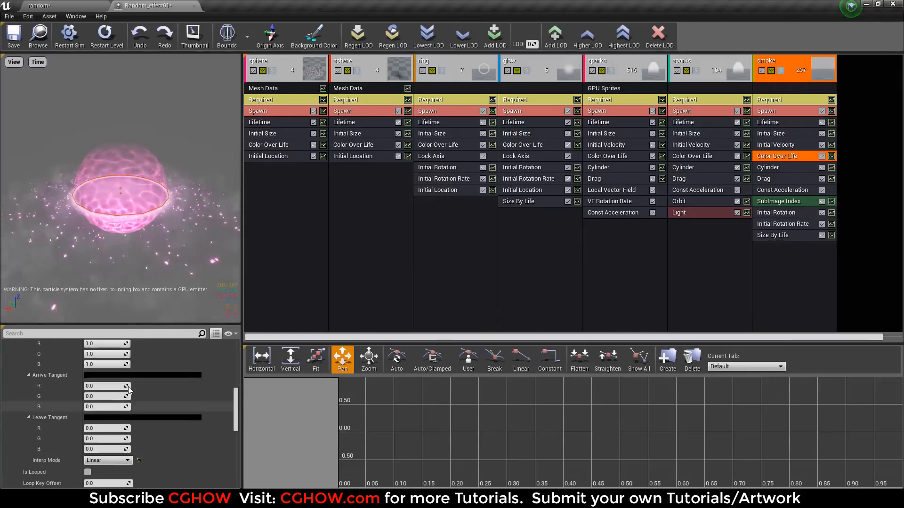
pyautogui.click(110, 396)
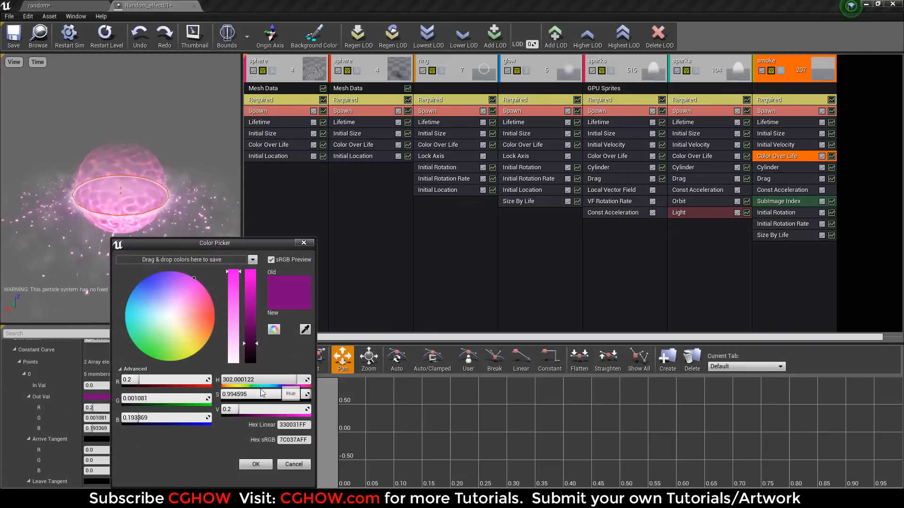
pyautogui.write('1')
pyautogui.press('Return')
pyautogui.click(256, 465)
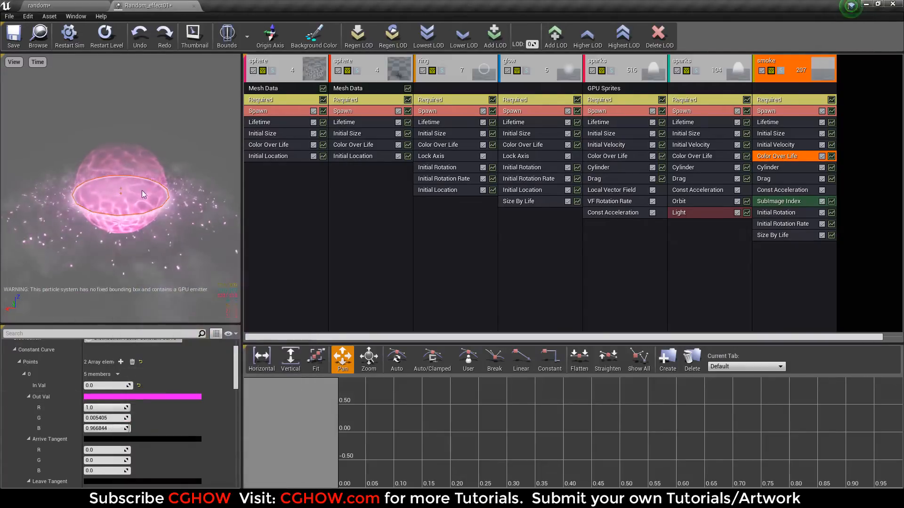
pyautogui.click(58, 5)
pyautogui.click(146, 5)
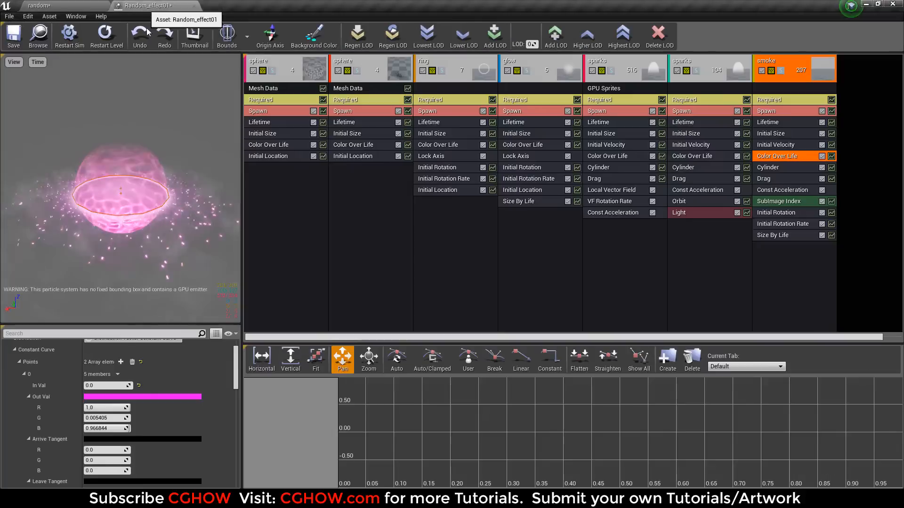
# Step: Set the In Val of the smoke's second Color Over Life point to 1 and check the pink smoke in the level
pyautogui.click(106, 457)
pyautogui.write('1')
pyautogui.press('Return')
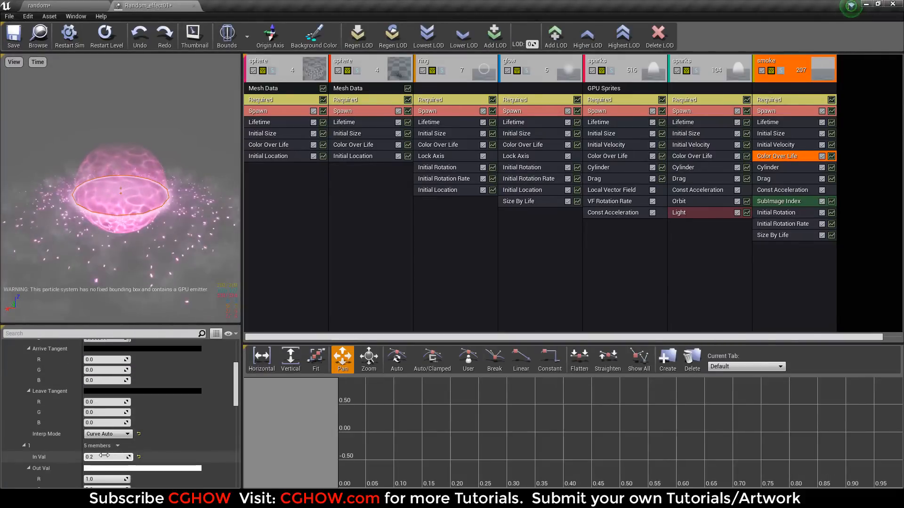
pyautogui.click(51, 5)
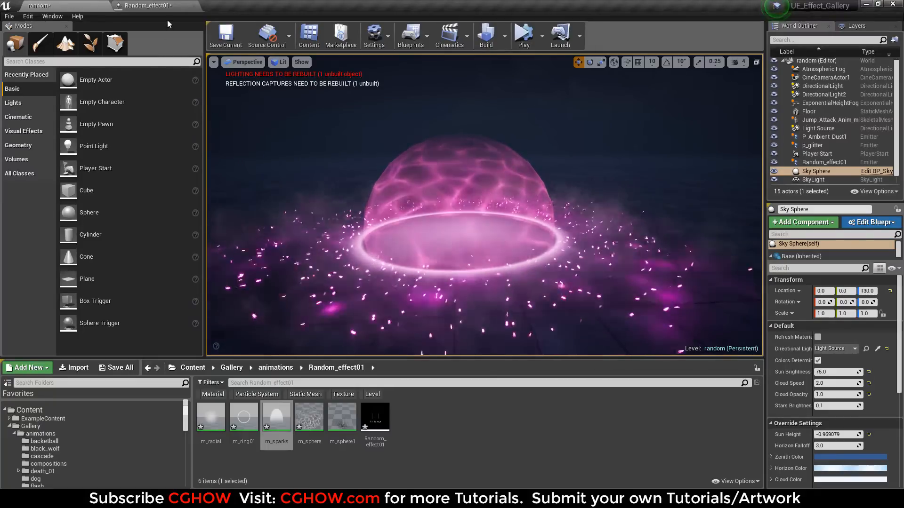
pyautogui.click(168, 4)
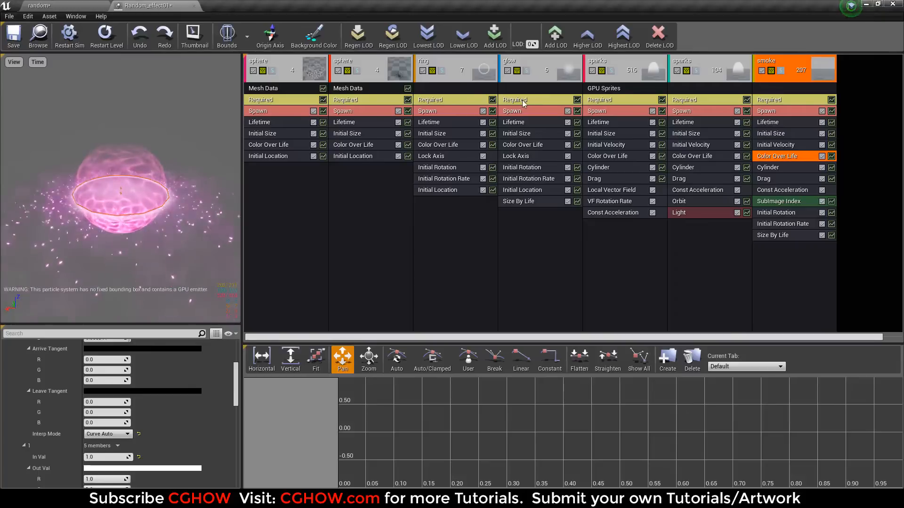
# Step: Duplicate the ring emitter
pyautogui.click(468, 63)
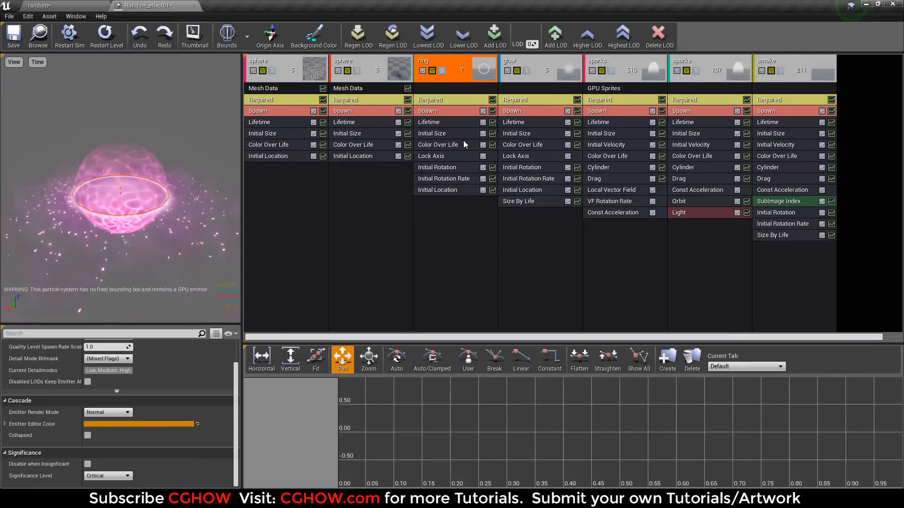
pyautogui.rightClick(450, 67)
pyautogui.moveTo(489, 71)
pyautogui.click(544, 88)
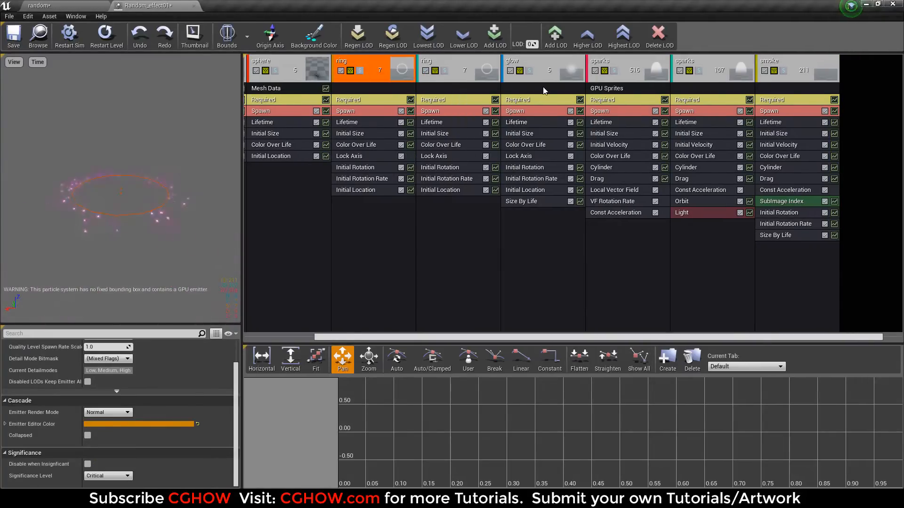
# Step: Solo the duplicate ring emitter beside the glow emitter and add a Size By Life module to it
pyautogui.click(444, 70)
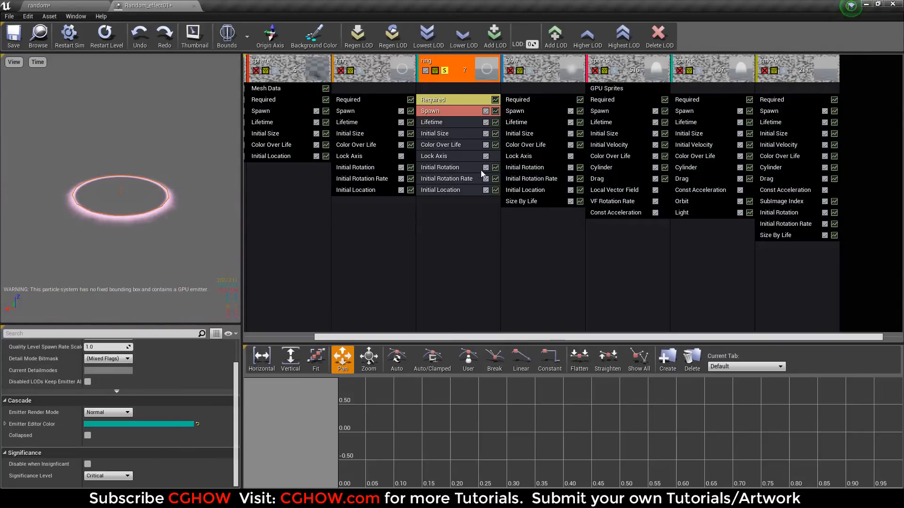
pyautogui.rightClick(458, 217)
pyautogui.moveTo(490, 414)
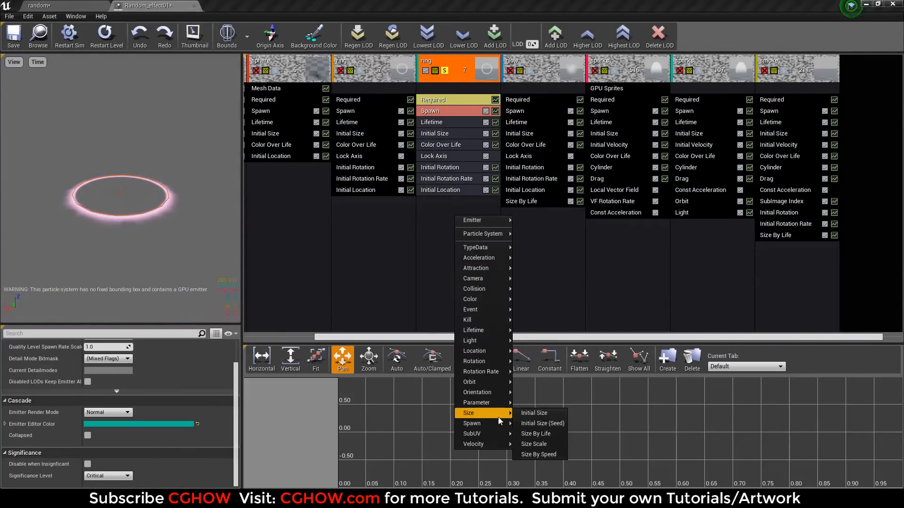
pyautogui.click(536, 434)
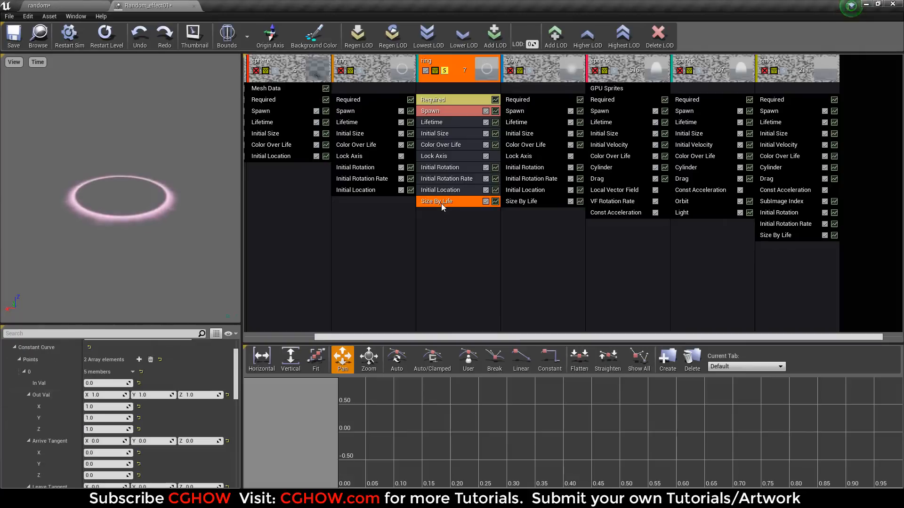
# Step: Adjust the Out Val X of the duplicate ring's second Size By Life point, then turn off solo and preview the growing ring
pyautogui.scroll(-5, 115, 437)
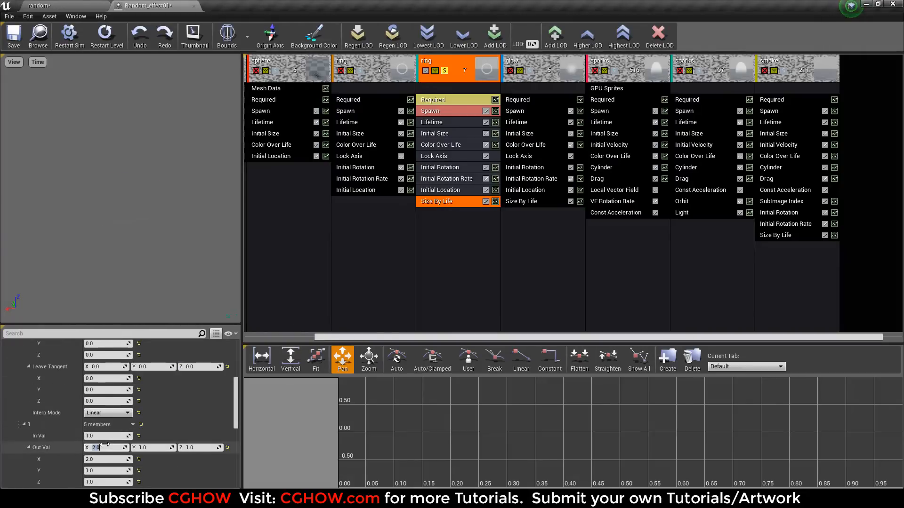
pyautogui.write('1')
pyautogui.press('Return')
pyautogui.click(445, 71)
pyautogui.click(89, 7)
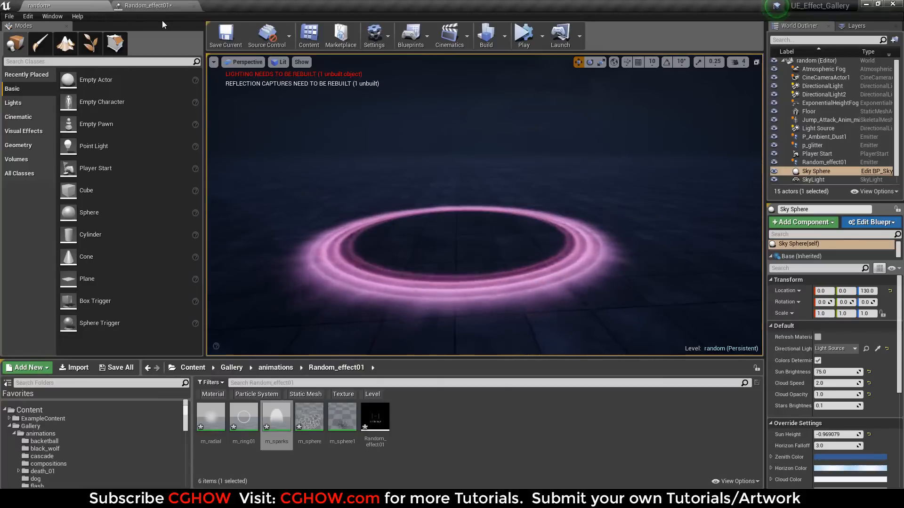
pyautogui.click(172, 7)
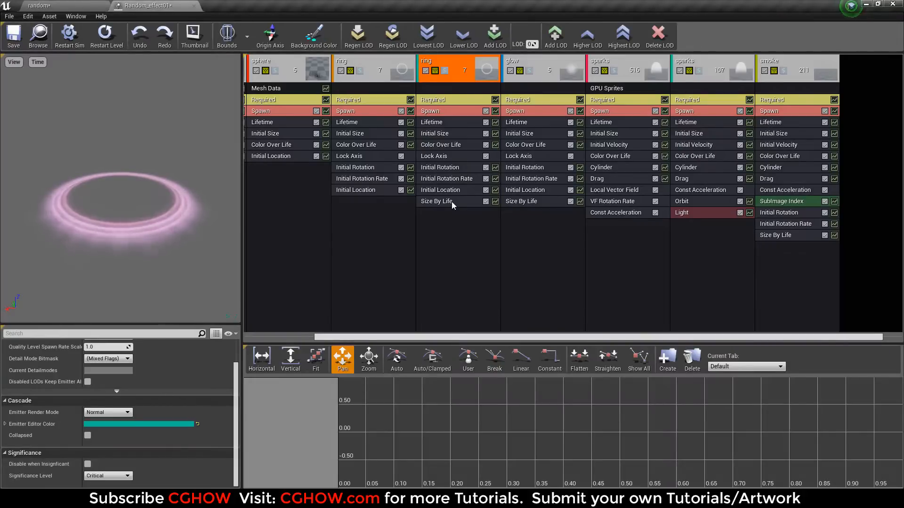
# Step: Darken the duplicate ring's second Color Over Life point to a Value of about 0.26 and preview the restarted effect in the level
pyautogui.click(446, 146)
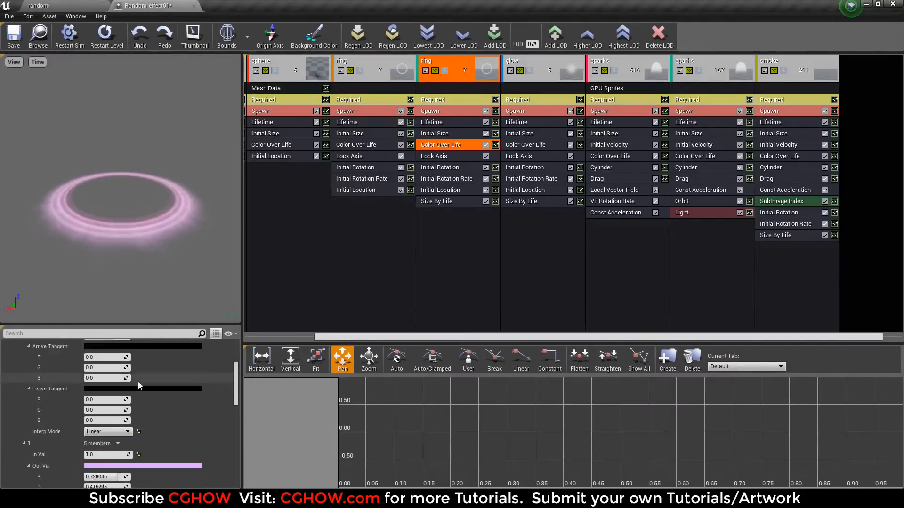
pyautogui.click(104, 390)
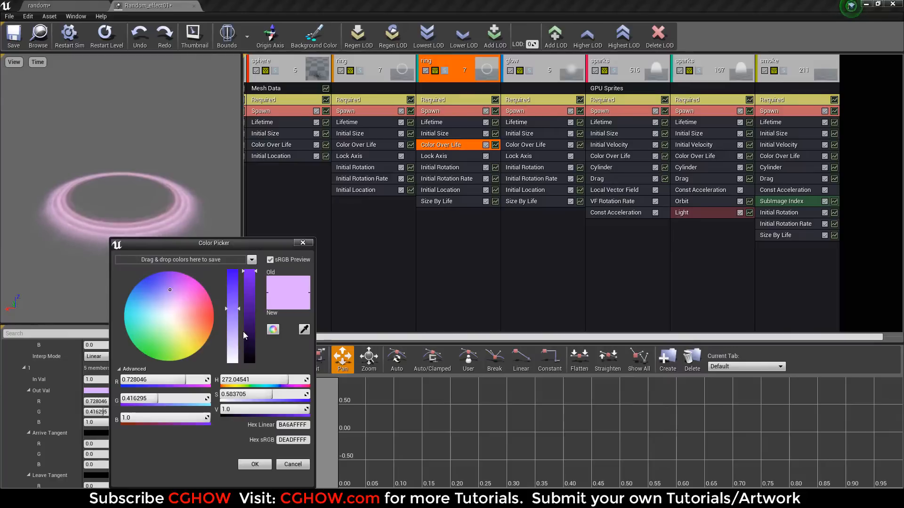
pyautogui.moveTo(248, 312); pyautogui.dragTo(251, 339)
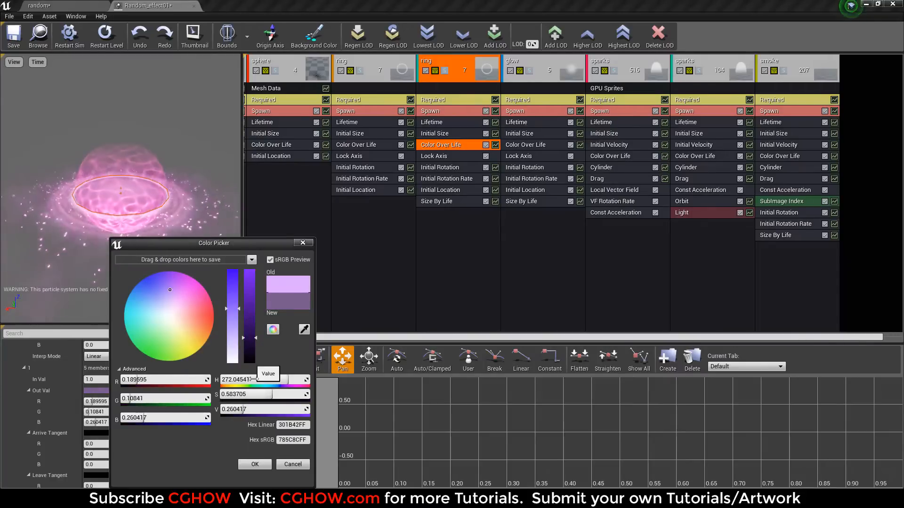
pyautogui.click(255, 465)
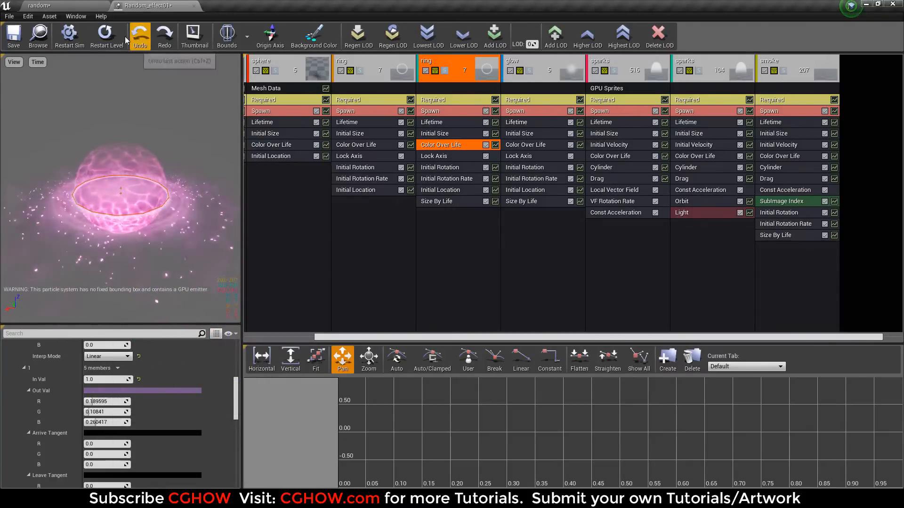
pyautogui.click(106, 35)
pyautogui.click(39, 6)
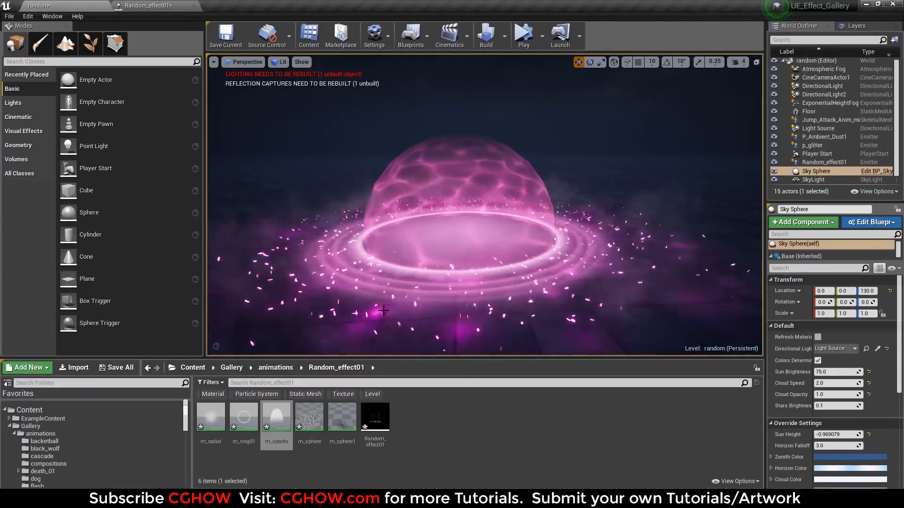
pyautogui.click(146, 5)
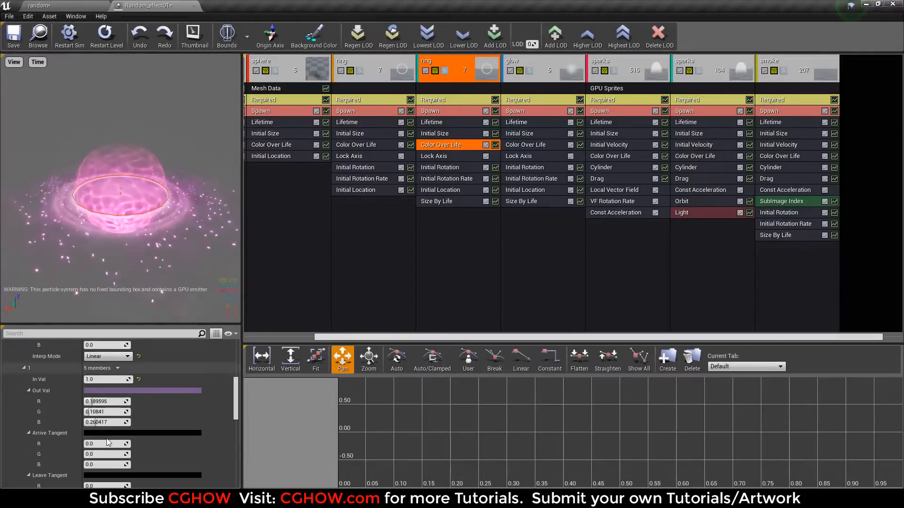
# Step: Darken the duplicate ring's second Color Over Life point to a Value of about 0.115 and inspect the effect from different angles
pyautogui.click(113, 391)
pyautogui.click(258, 351)
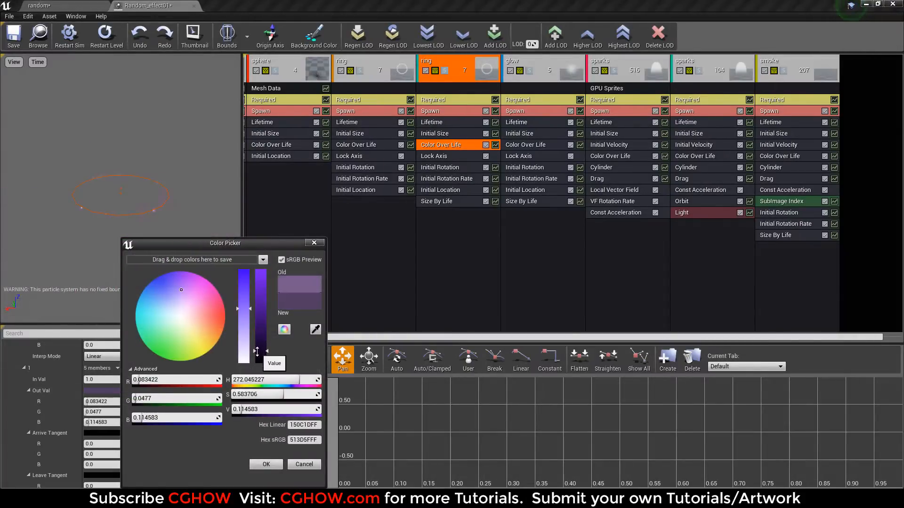
pyautogui.click(266, 465)
pyautogui.click(76, 7)
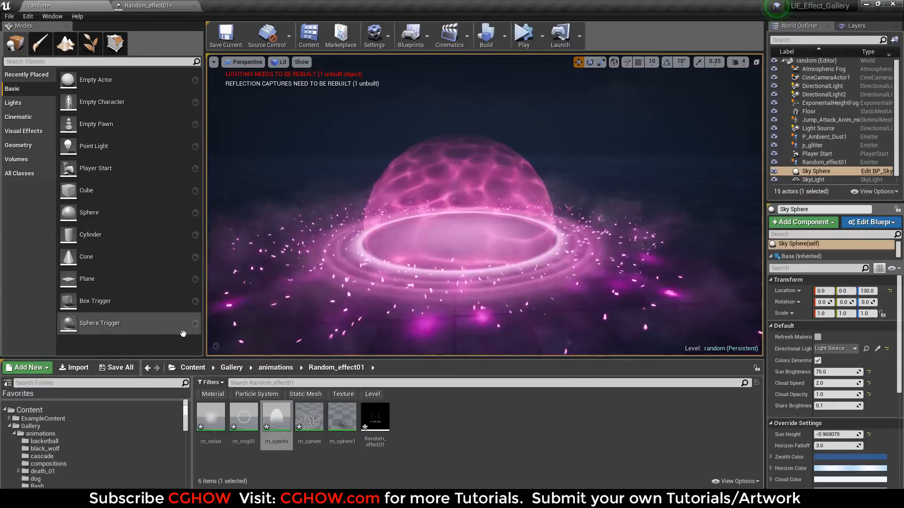
pyautogui.moveTo(471, 212); pyautogui.dragTo(447, 210, button='right')
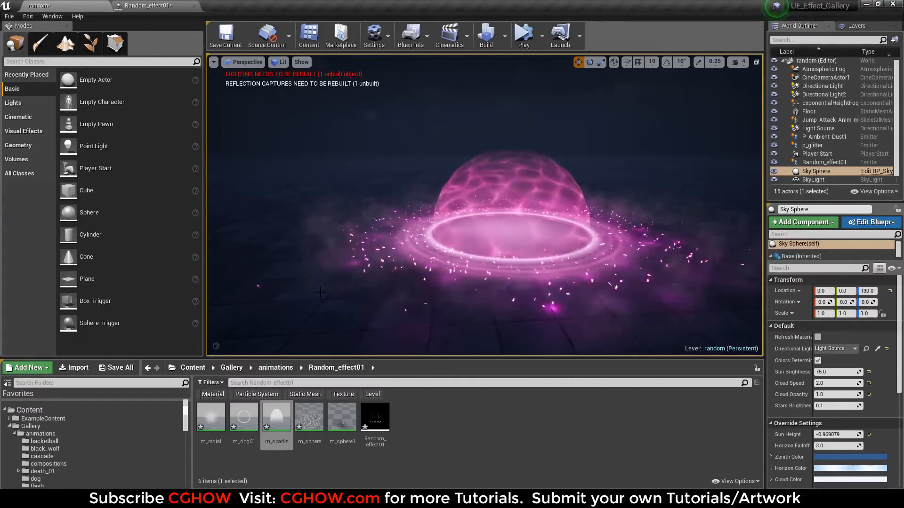
pyautogui.moveTo(324, 297); pyautogui.dragTo(339, 296, button='right')
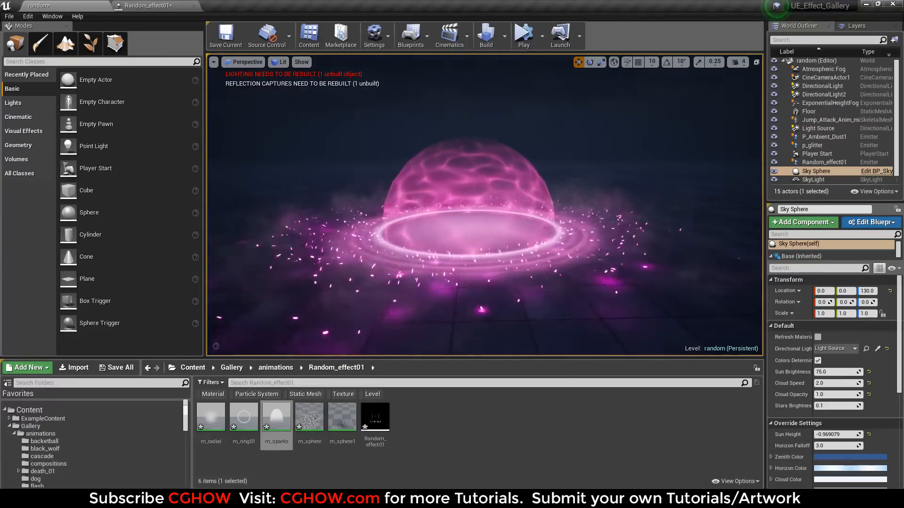
# Step: Save all modified assets and the level, then return to the Random_effect01 particle system
pyautogui.click(106, 368)
pyautogui.click(536, 336)
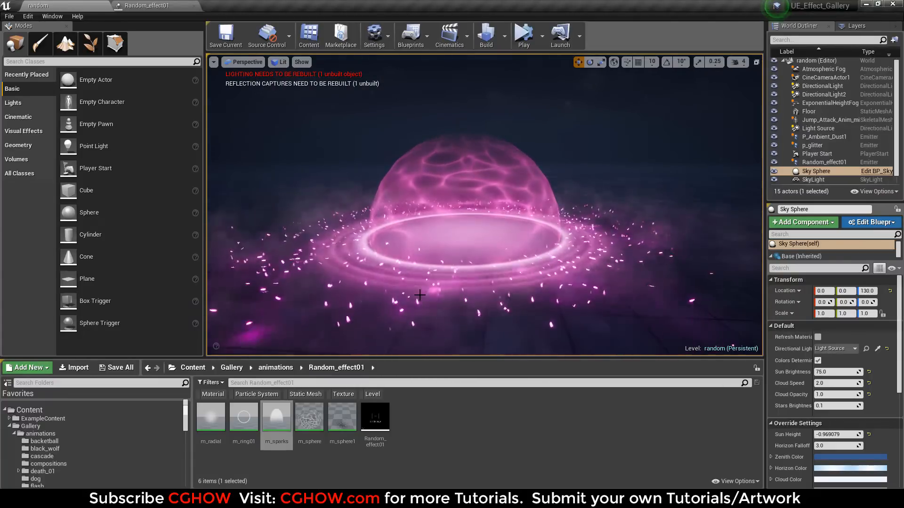
pyautogui.click(160, 4)
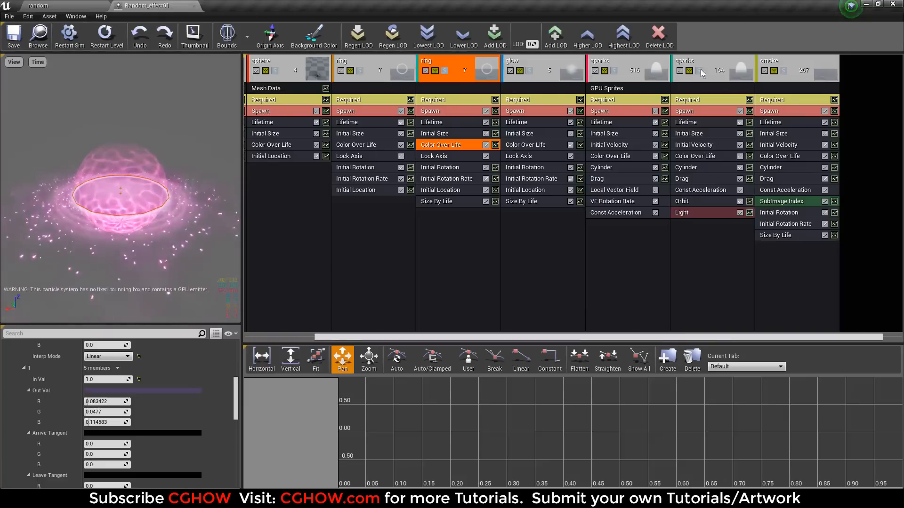
# Step: Duplicate the smoke emitter and rename the copy as dist
pyautogui.rightClick(715, 66)
pyautogui.click(784, 59)
pyautogui.rightClick(784, 58)
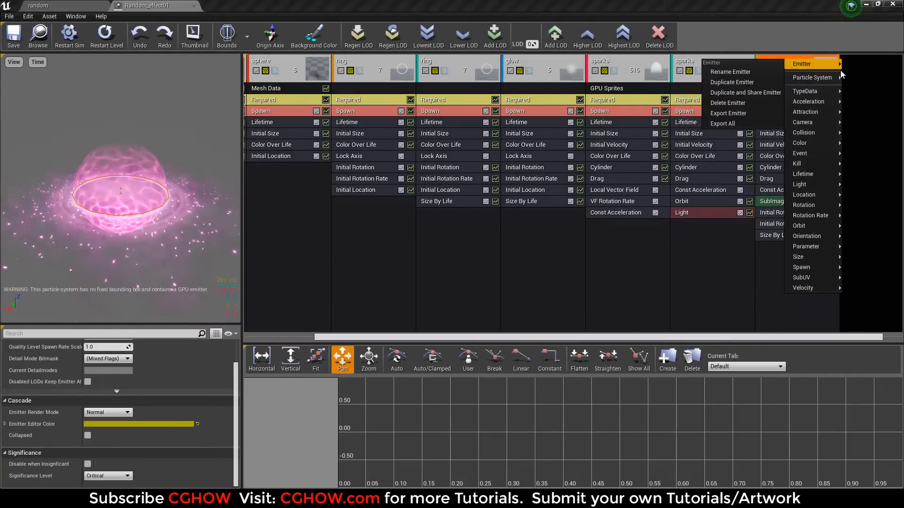
pyautogui.click(749, 85)
pyautogui.rightClick(784, 61)
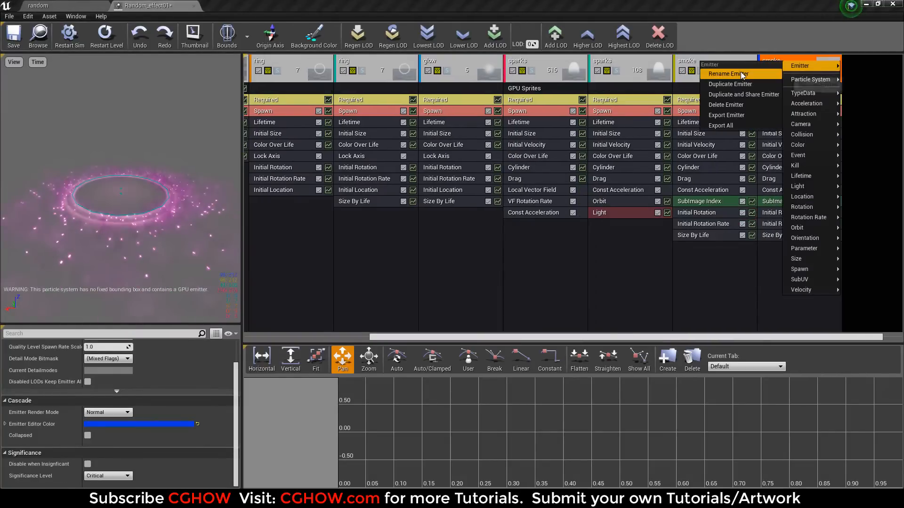
pyautogui.click(741, 73)
pyautogui.write('dist')
pyautogui.press('Return')
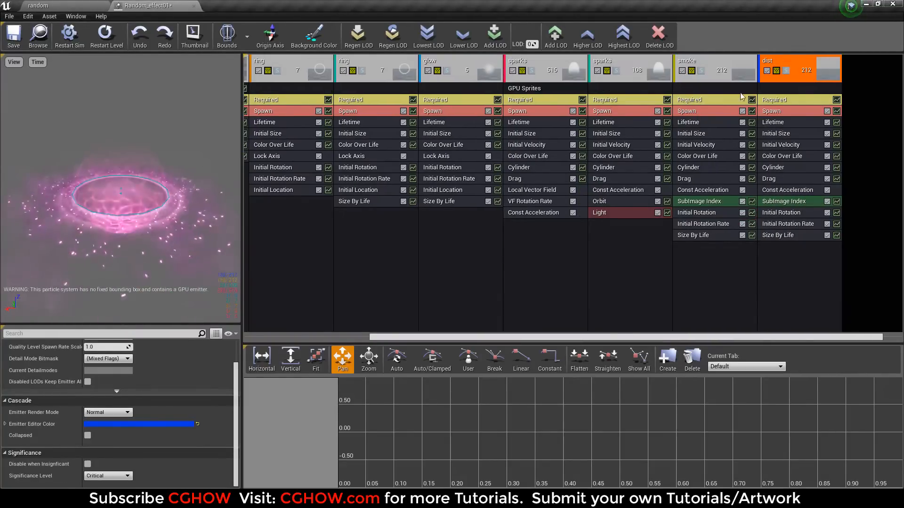
# Step: Assign the M_Heat_Distortion material to the dist emitter and inspect the material's node graph
pyautogui.click(765, 101)
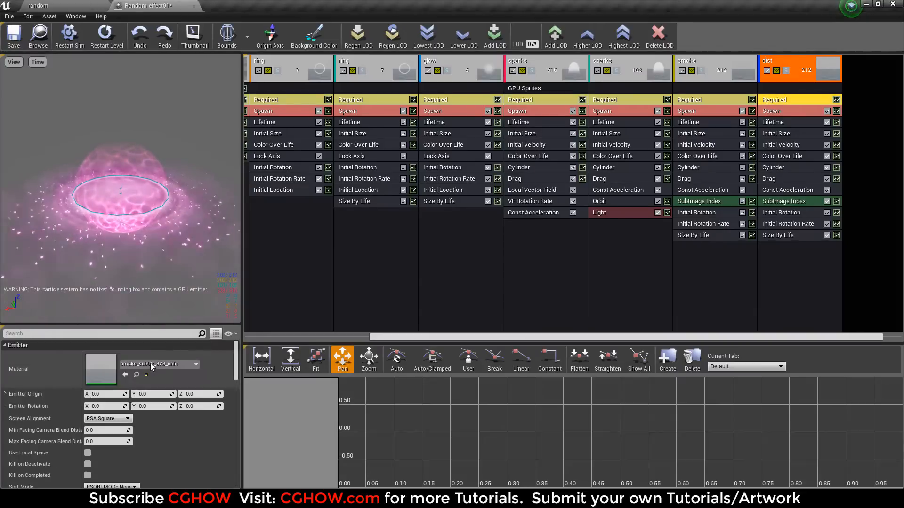
pyautogui.click(152, 366)
pyautogui.write('heat')
pyautogui.click(167, 260)
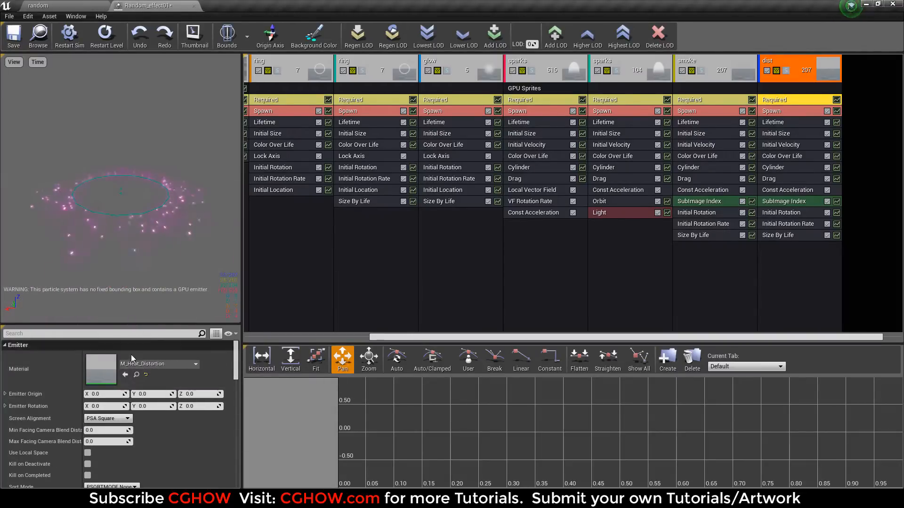
pyautogui.doubleClick(107, 373)
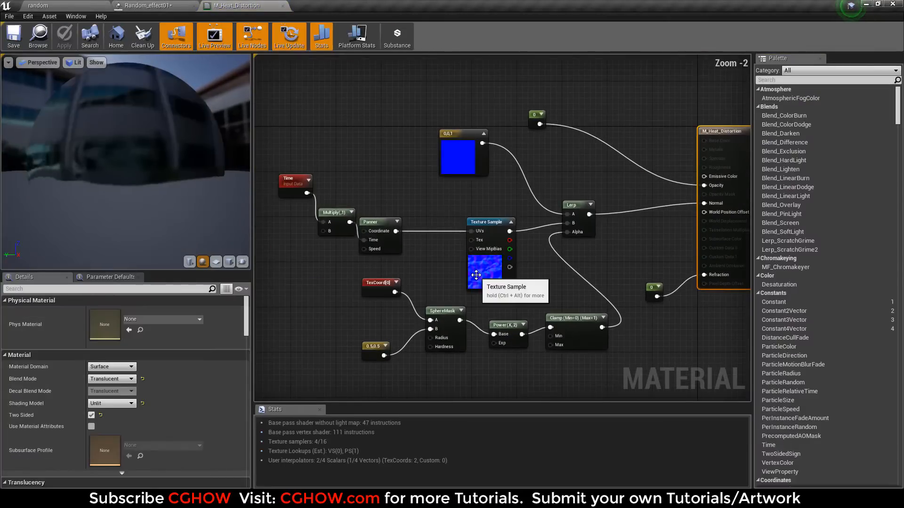
pyautogui.click(488, 273)
pyautogui.moveTo(669, 205); pyautogui.dragTo(616, 211, button='right')
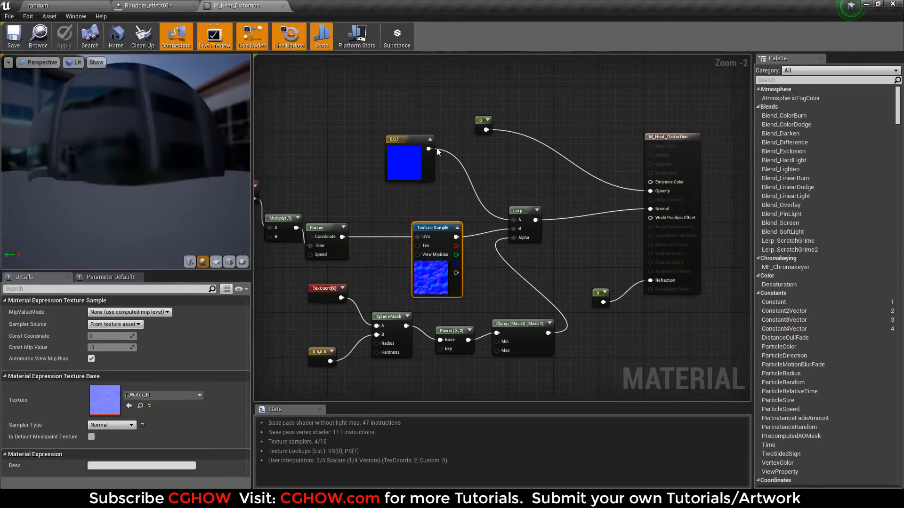
pyautogui.middleClick(243, 3)
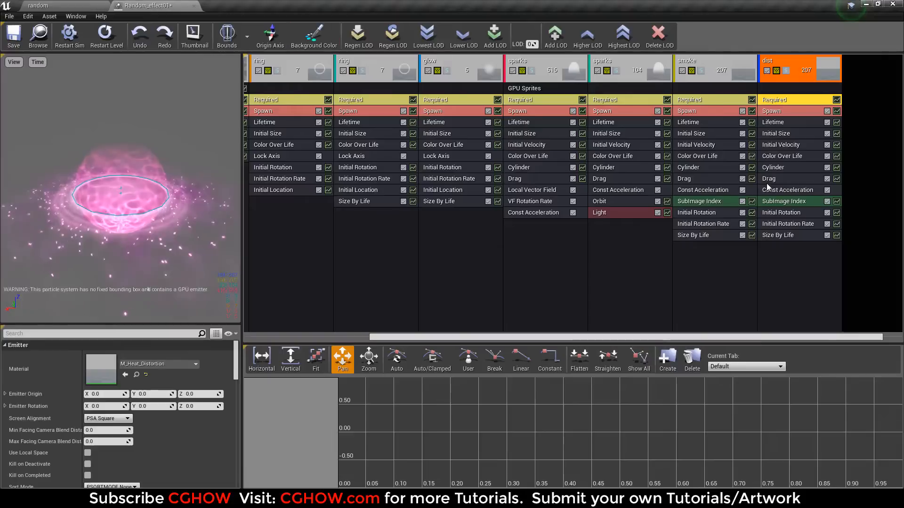
# Step: Delete the dist emitter's SubImage Index module, reset its Sub UV to interpolation None with 1 × 1 sub images, and preview the effect in the level
pyautogui.click(783, 202)
pyautogui.press('Delete')
pyautogui.click(778, 100)
pyautogui.scroll(-9, 110, 440)
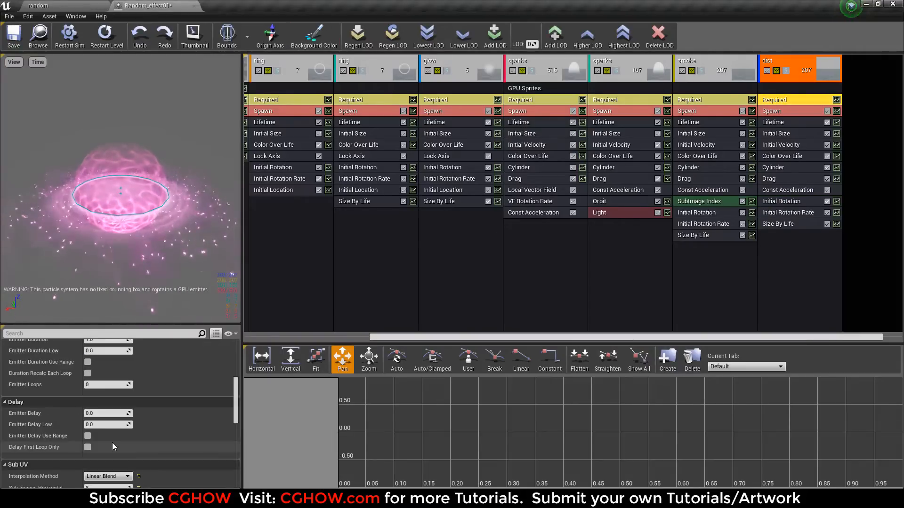
pyautogui.scroll(-4, 113, 446)
pyautogui.click(139, 401)
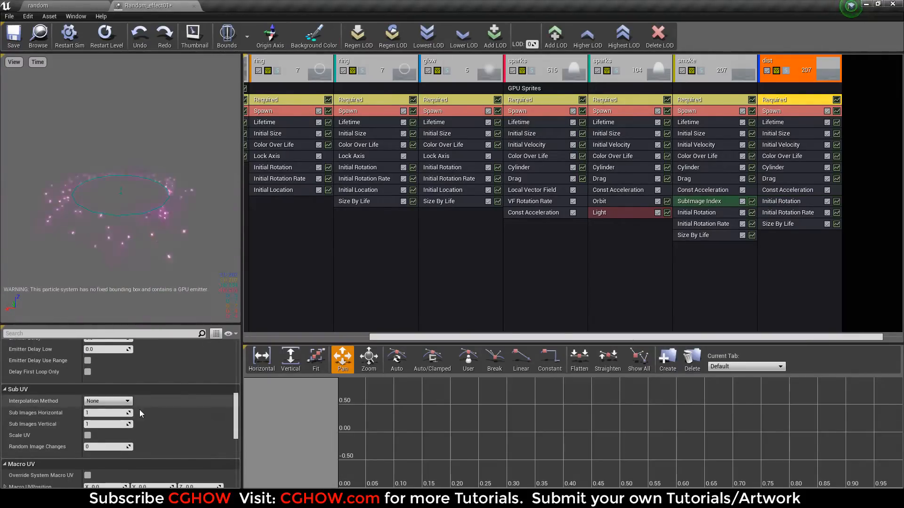
pyautogui.click(53, 4)
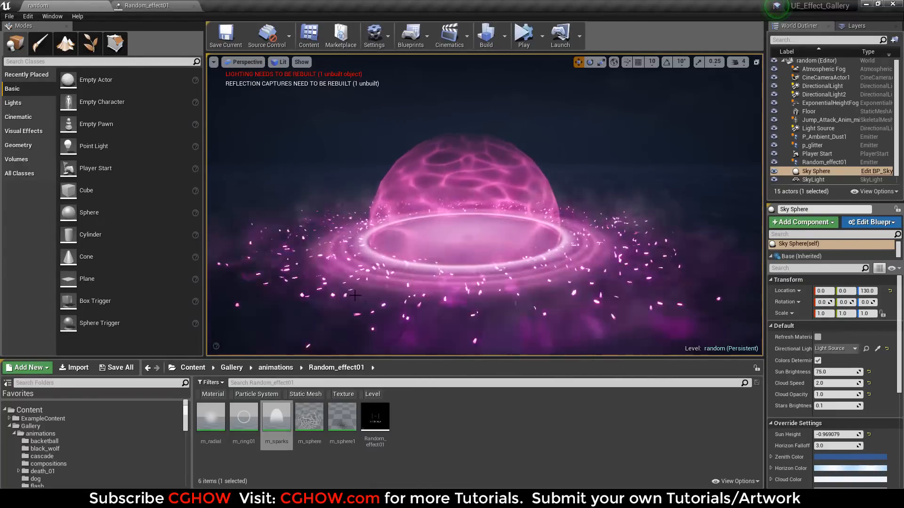
# Step: Set the dist emitter's constant spawn rate to 100, inspect the effect in the level from different angles, and return to the particle system
pyautogui.click(141, 5)
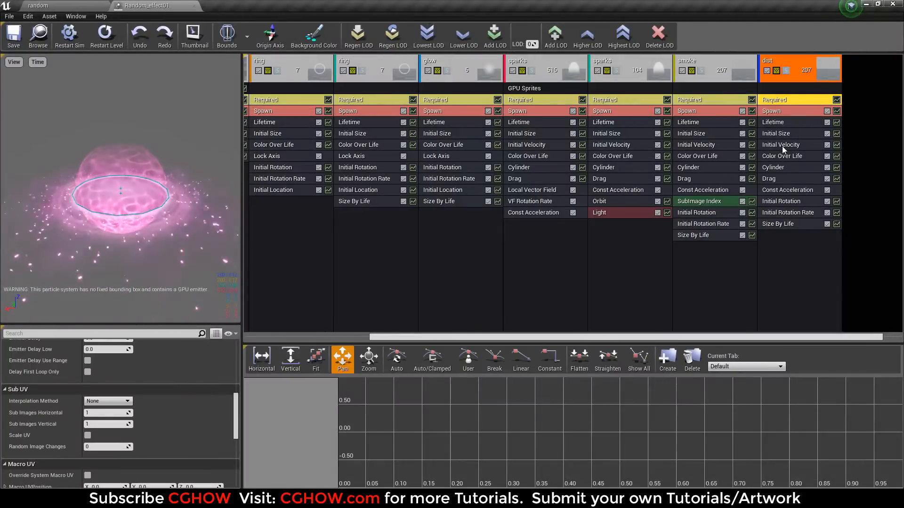
pyautogui.click(777, 111)
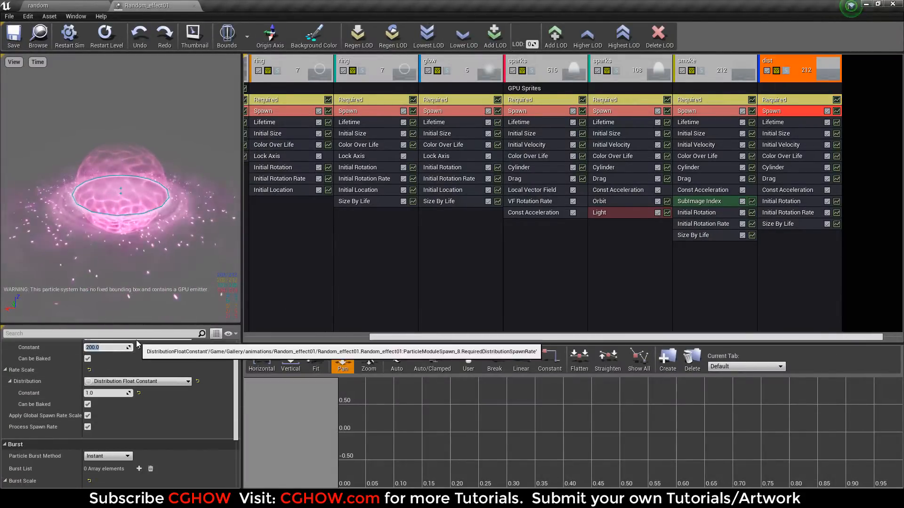
pyautogui.click(63, 5)
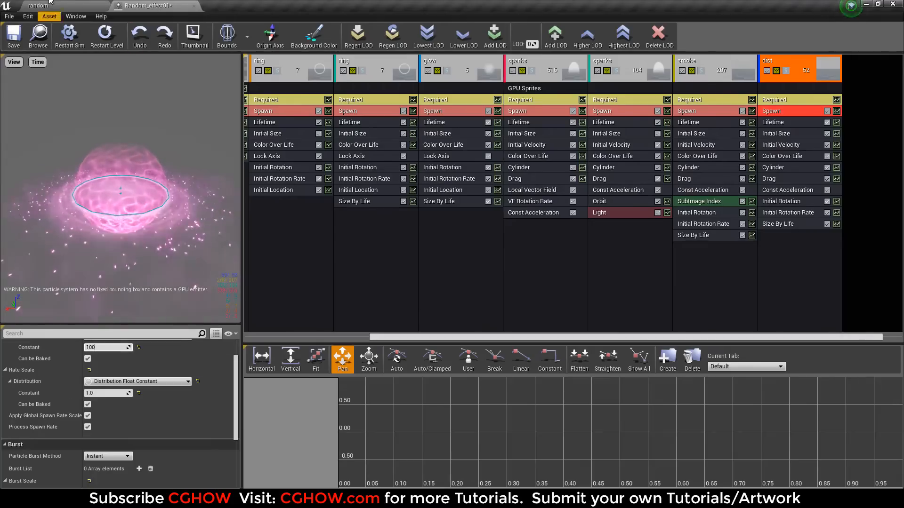
pyautogui.click(51, 5)
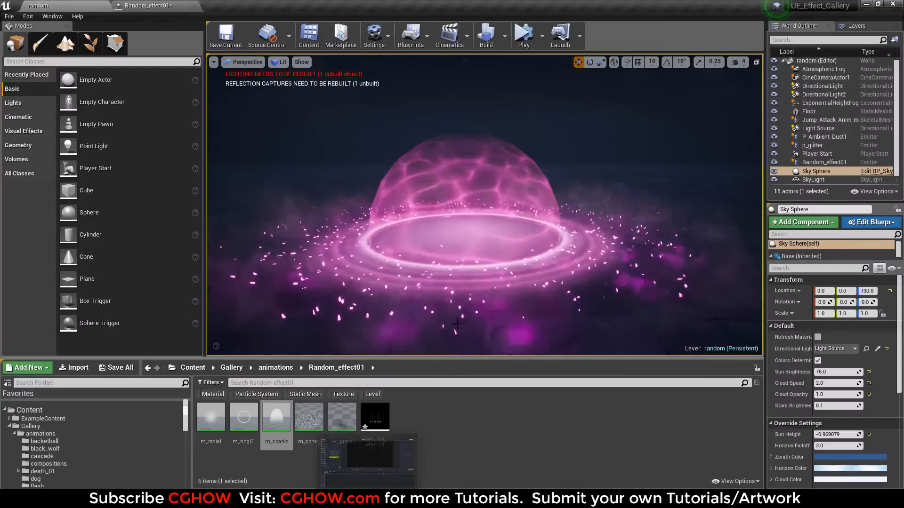
pyautogui.keyDown('alt'); pyautogui.moveTo(404, 298); pyautogui.dragTo(461, 320); pyautogui.keyUp('alt')
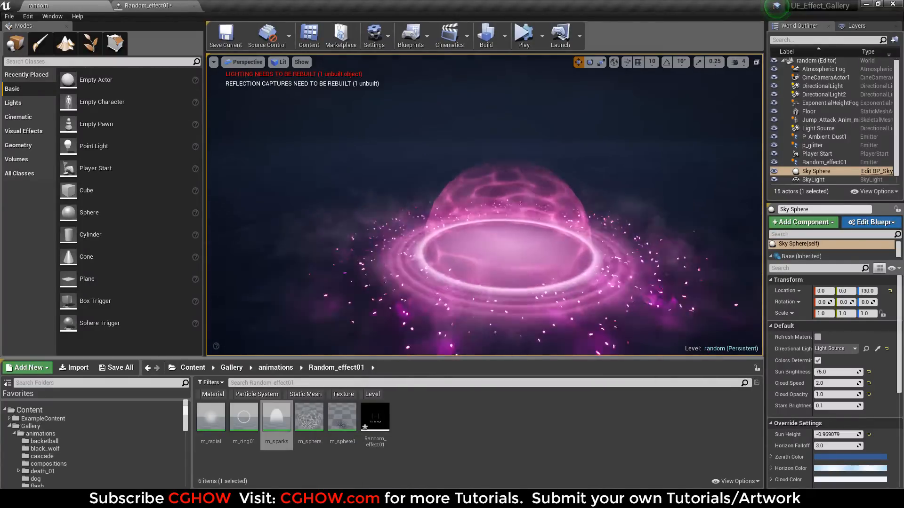
pyautogui.moveTo(461, 283); pyautogui.dragTo(456, 325)
pyautogui.moveTo(456, 325); pyautogui.dragTo(497, 292, button='right')
pyautogui.moveTo(396, 302); pyautogui.dragTo(385, 304, button='right')
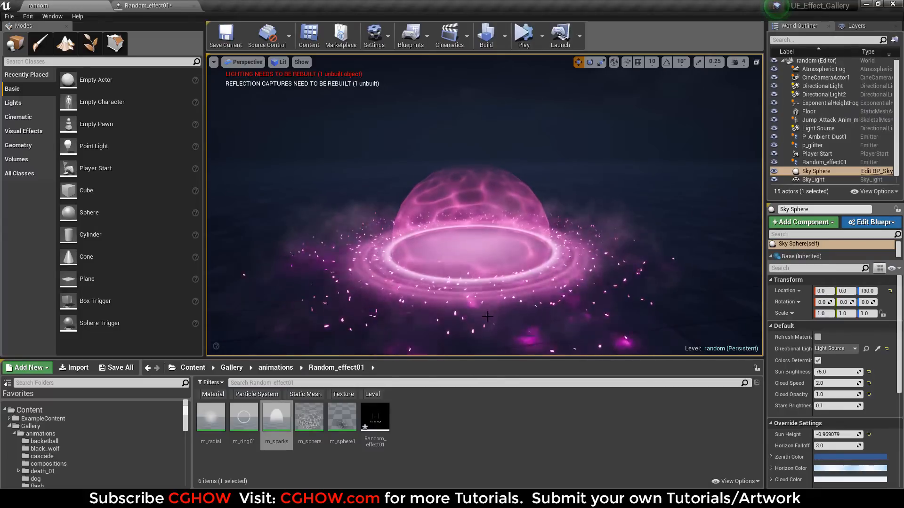
pyautogui.click(195, 4)
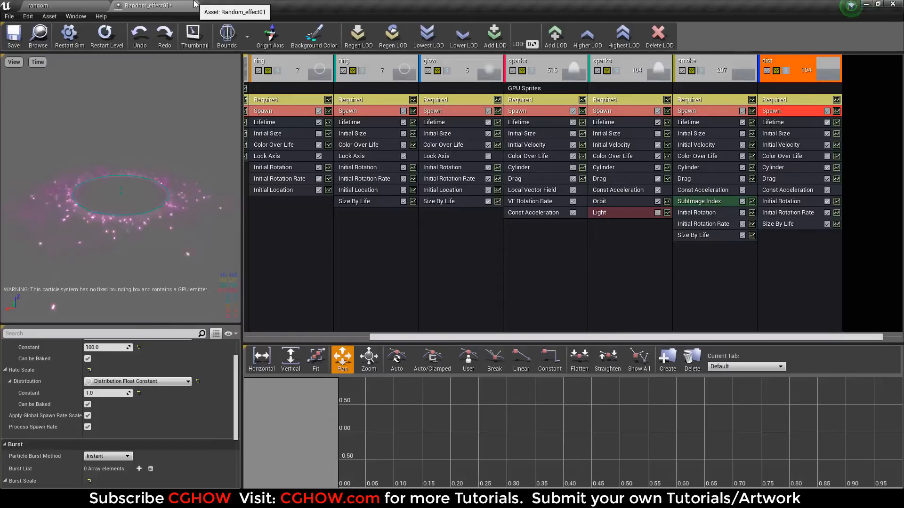
pyautogui.rightClick(626, 69)
pyautogui.click(714, 88)
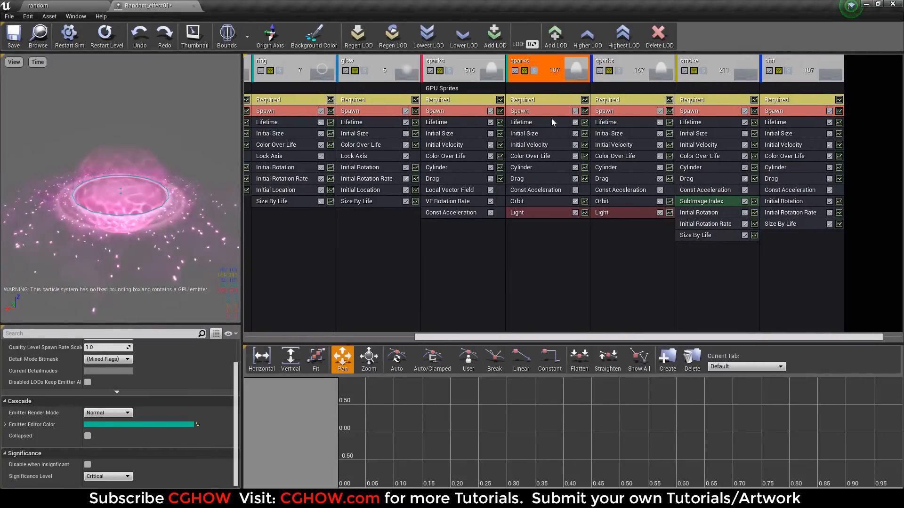
pyautogui.click(537, 112)
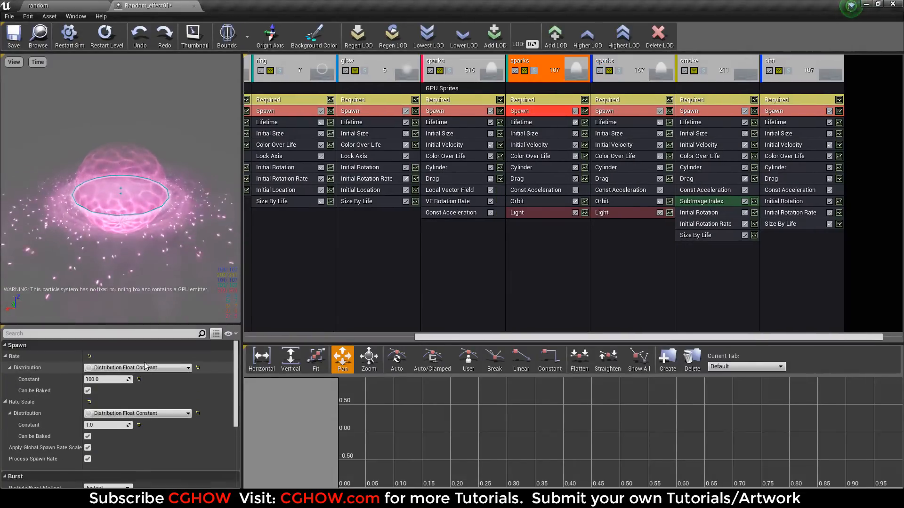
pyautogui.scroll(-4, 106, 381)
pyautogui.scroll(3, 109, 386)
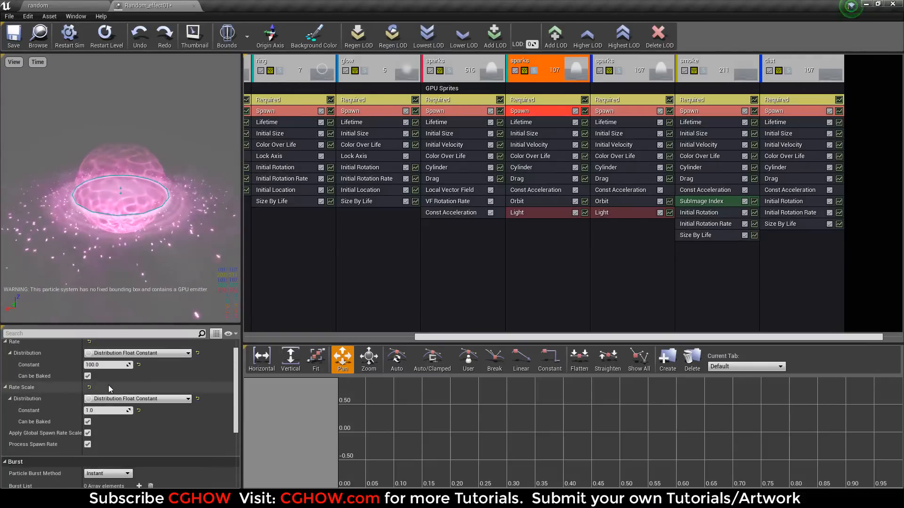
pyautogui.click(550, 73)
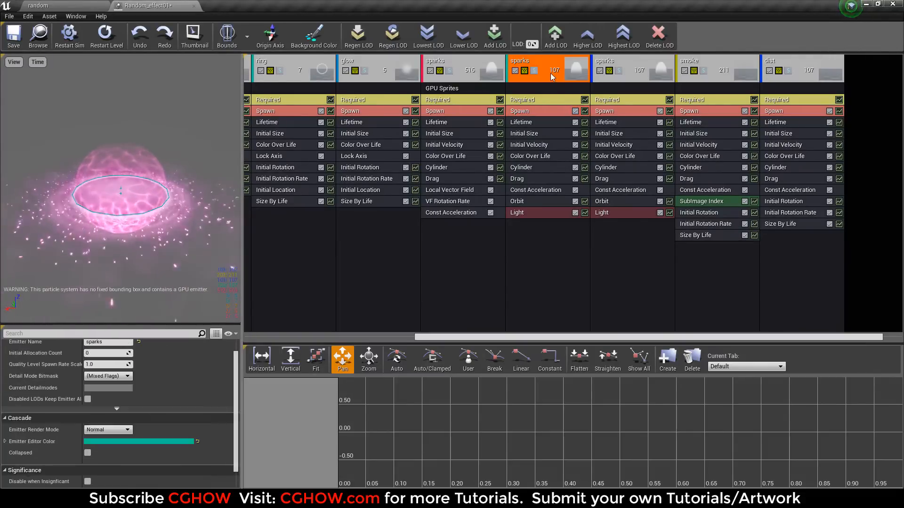
pyautogui.press('Delete')
pyautogui.rightClick(547, 61)
pyautogui.moveTo(565, 67)
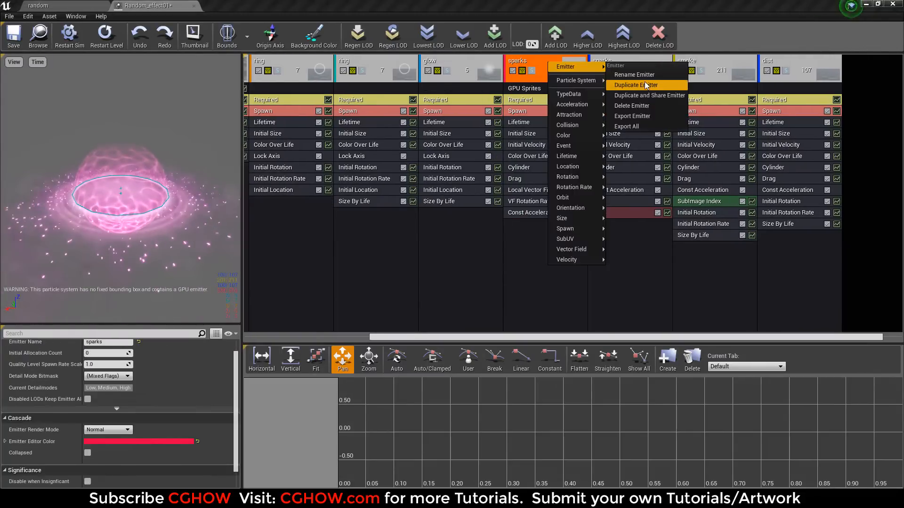
pyautogui.click(607, 80)
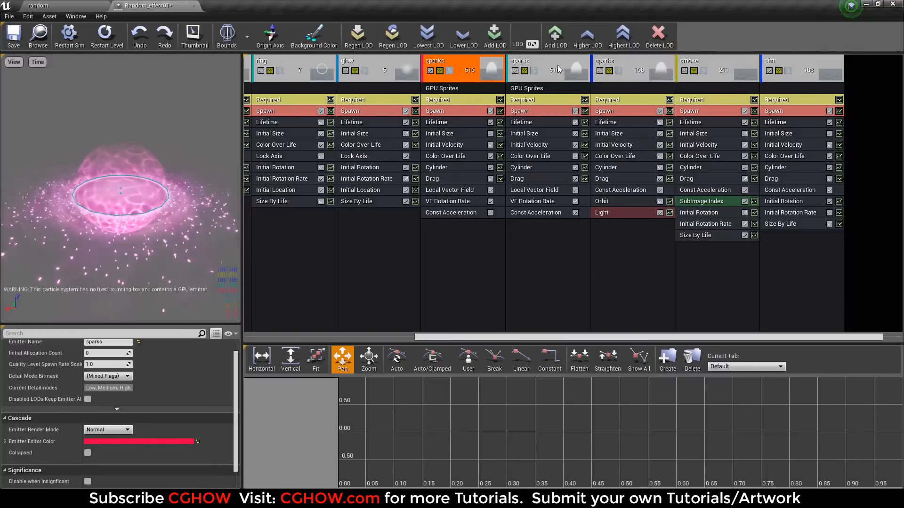
pyautogui.click(549, 78)
pyautogui.press('Delete')
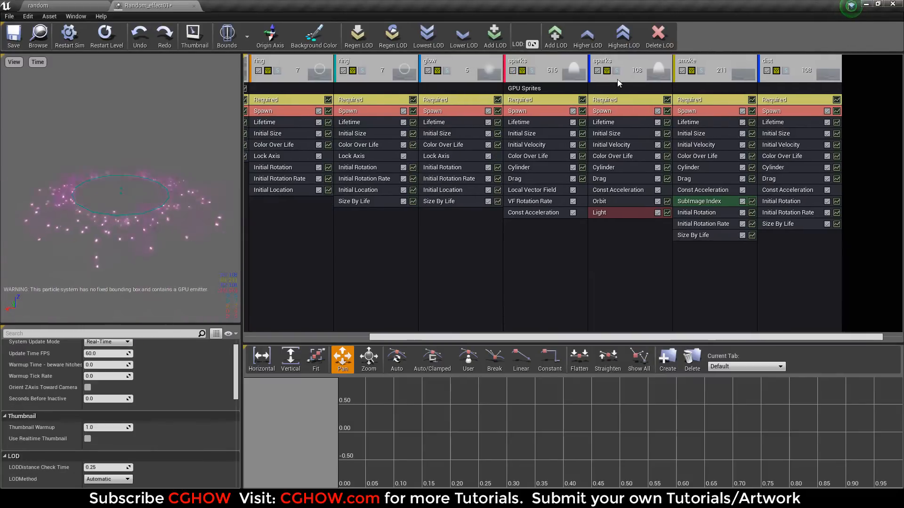
# Step: Duplicate the light-emitting sparks emitter, recolor one copy's first Color Over Life point to R 200, G 0, B 0, and preview it in the level
pyautogui.rightClick(632, 70)
pyautogui.click(718, 89)
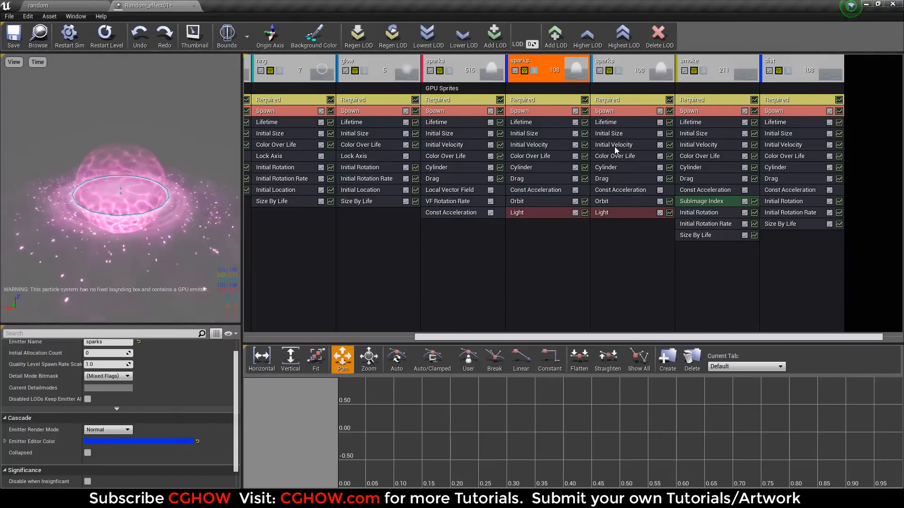
pyautogui.click(614, 156)
pyautogui.click(100, 426)
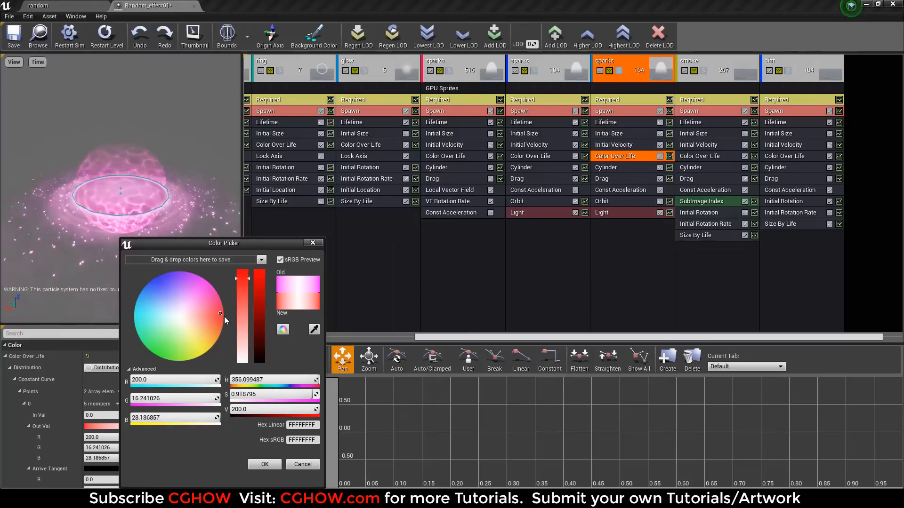
pyautogui.click(265, 465)
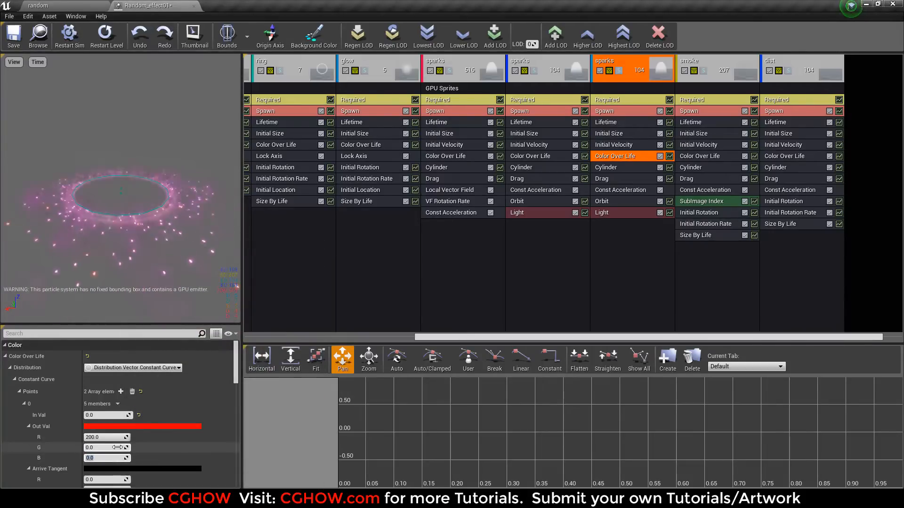
pyautogui.click(103, 4)
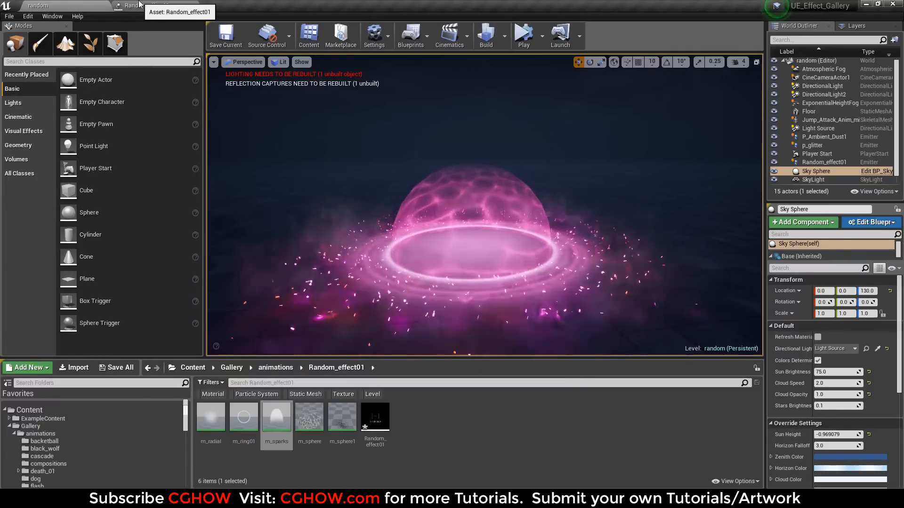
# Step: Lower the constant brightness of the red sparks' Light module to about 7.69 and preview the effect in the level
pyautogui.click(140, 4)
pyautogui.click(607, 213)
pyautogui.scroll(-5, 109, 436)
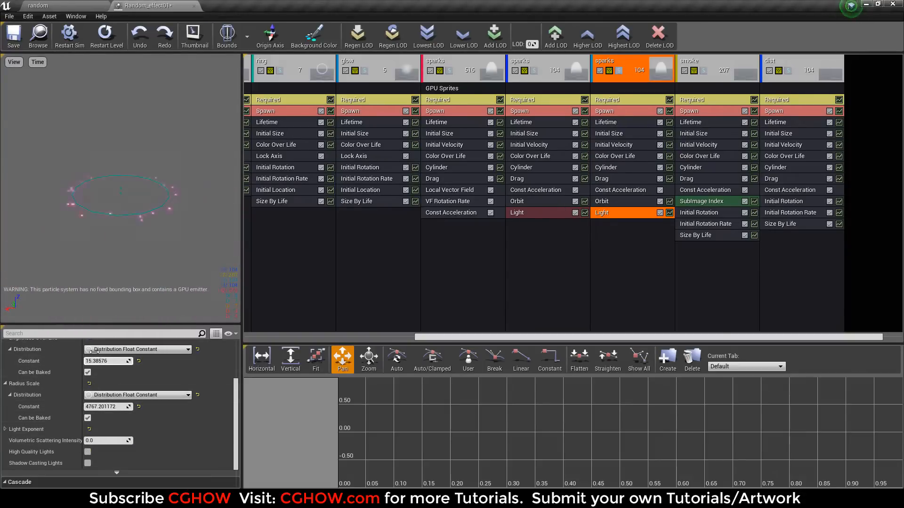
pyautogui.click(39, 4)
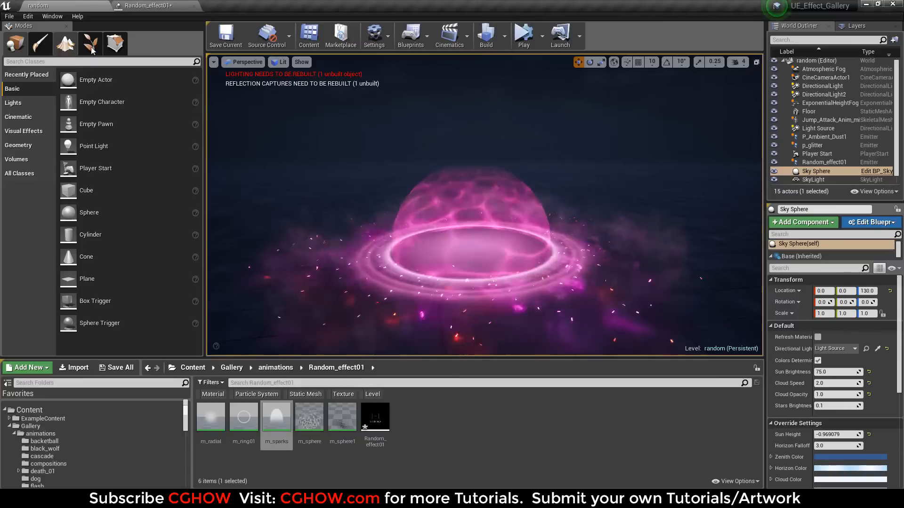
pyautogui.click(150, 5)
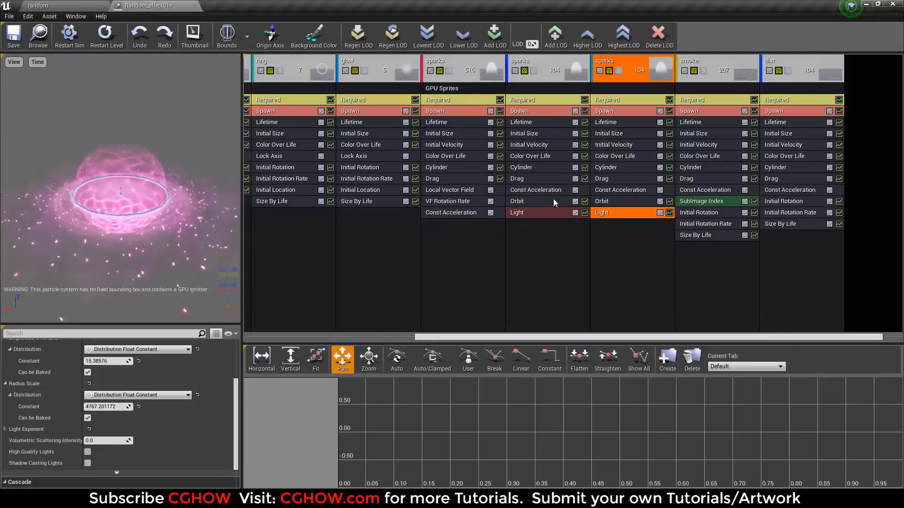
pyautogui.moveTo(105, 363); pyautogui.dragTo(89, 363)
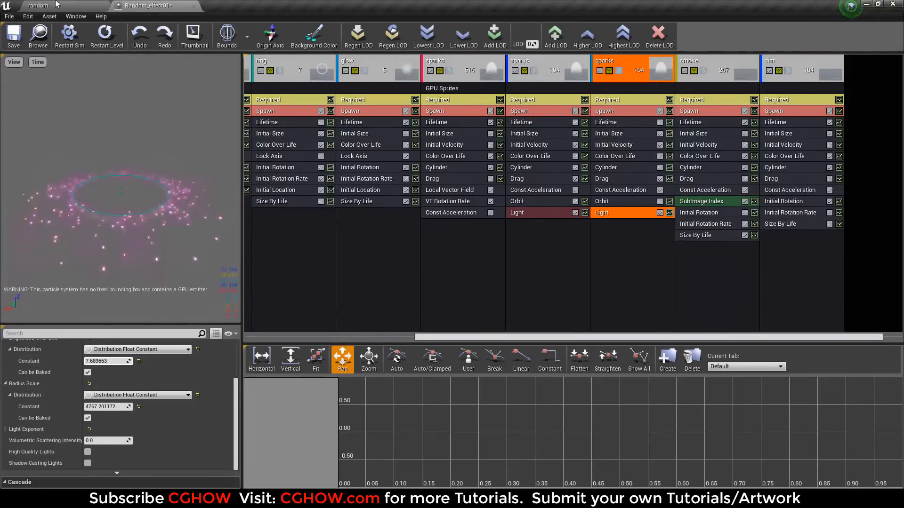
pyautogui.click(56, 3)
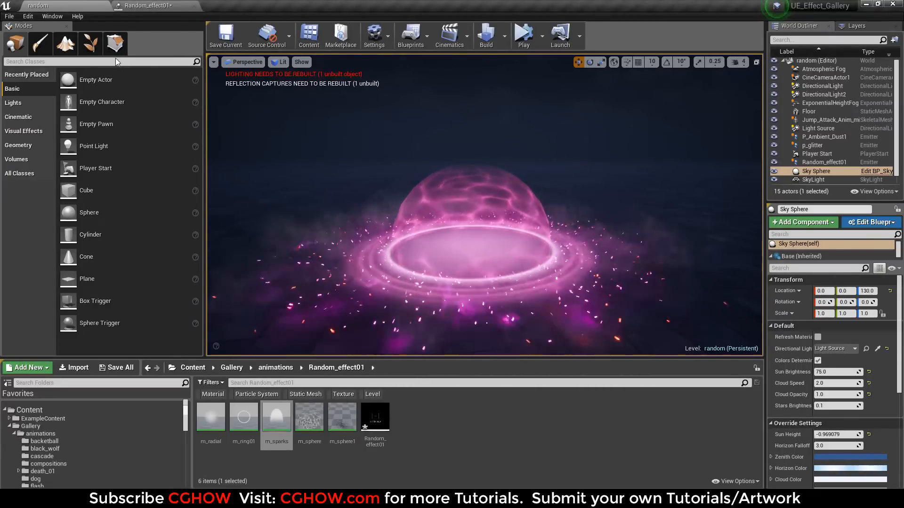
# Step: Search the animations folder for "idl", preview Idle_Anim_mixamo_com, and place it in the level at the centre of the sphere effect
pyautogui.click(24, 434)
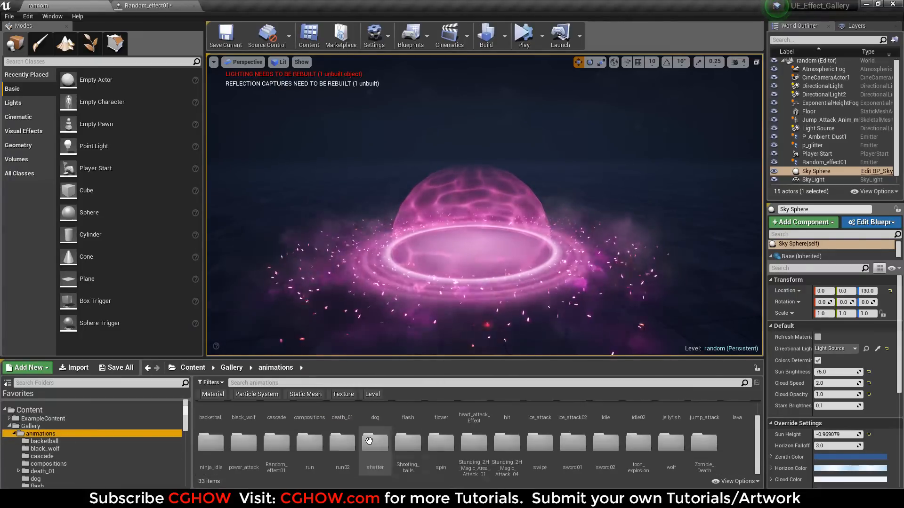
pyautogui.scroll(-2, 424, 440)
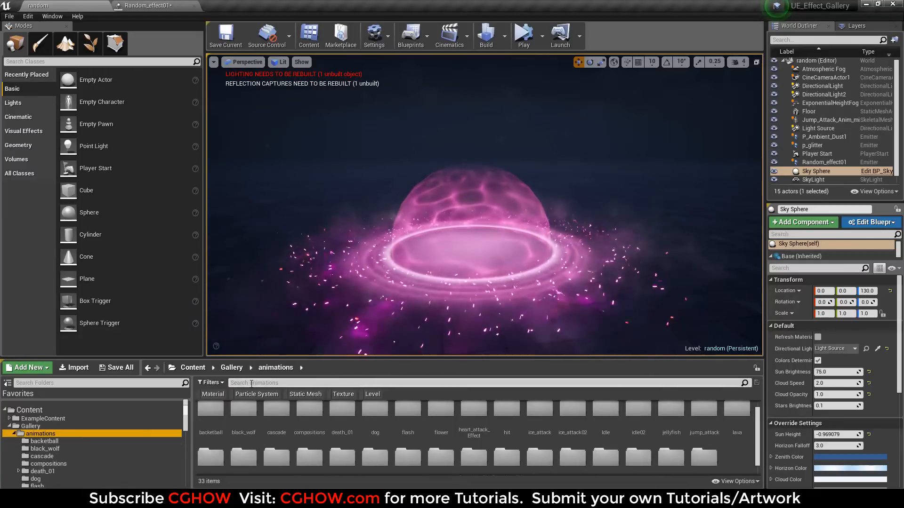
pyautogui.write('idl')
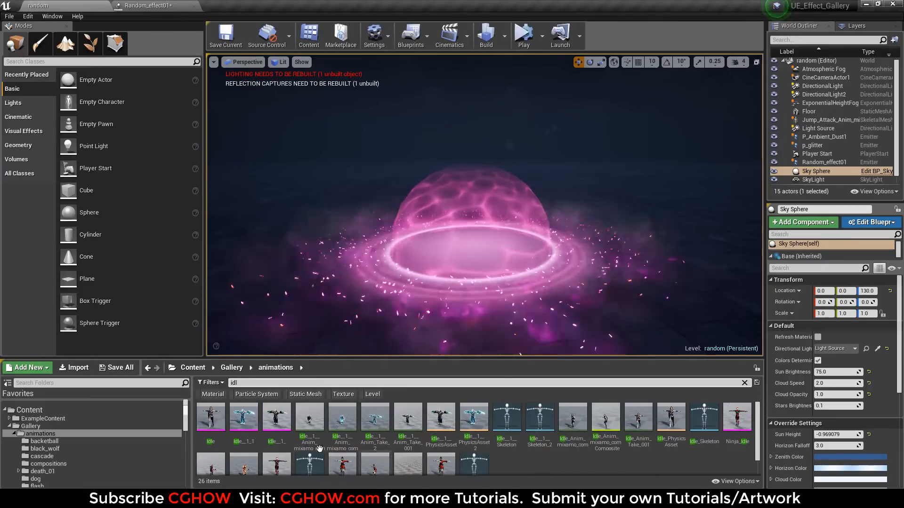
pyautogui.doubleClick(574, 440)
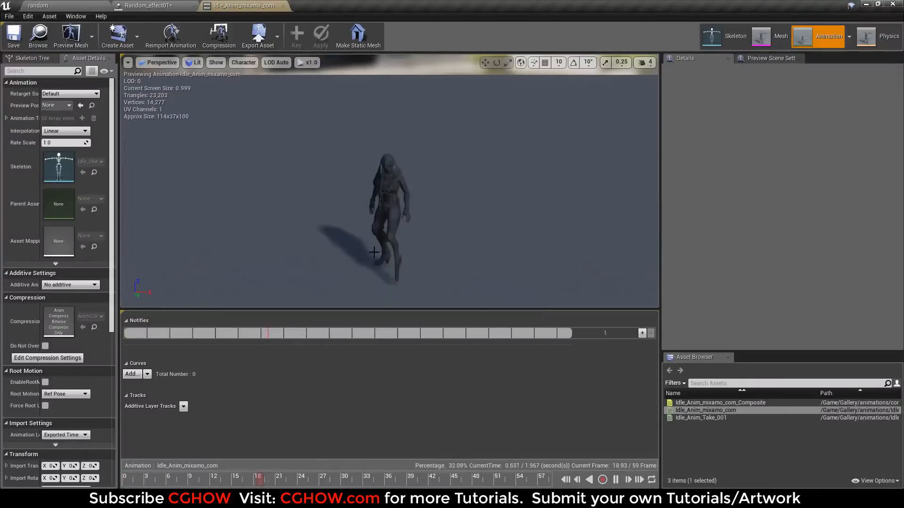
pyautogui.middleClick(243, 4)
pyautogui.click(90, 5)
pyautogui.moveTo(572, 424); pyautogui.dragTo(466, 245)
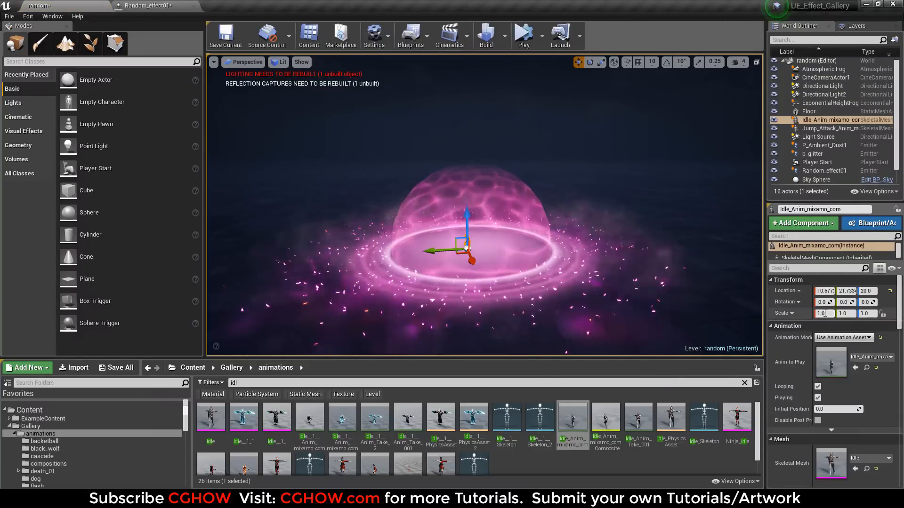
# Step: Set the placed idle character's scale to 3.0 on the X, Y and Z axes
pyautogui.click(825, 313)
pyautogui.write('3')
pyautogui.press('Return')
pyautogui.click(846, 313)
pyautogui.write('3')
pyautogui.press('Return')
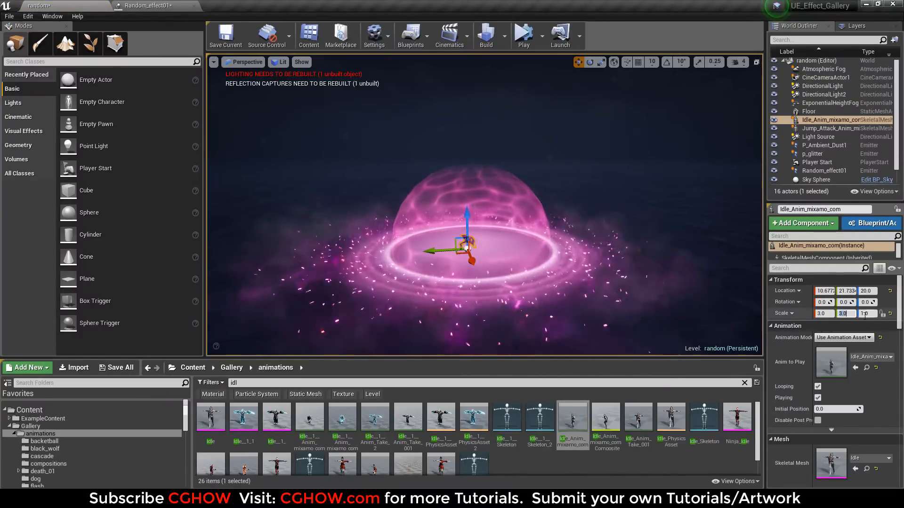
pyautogui.click(865, 313)
pyautogui.write('3')
pyautogui.press('Return')
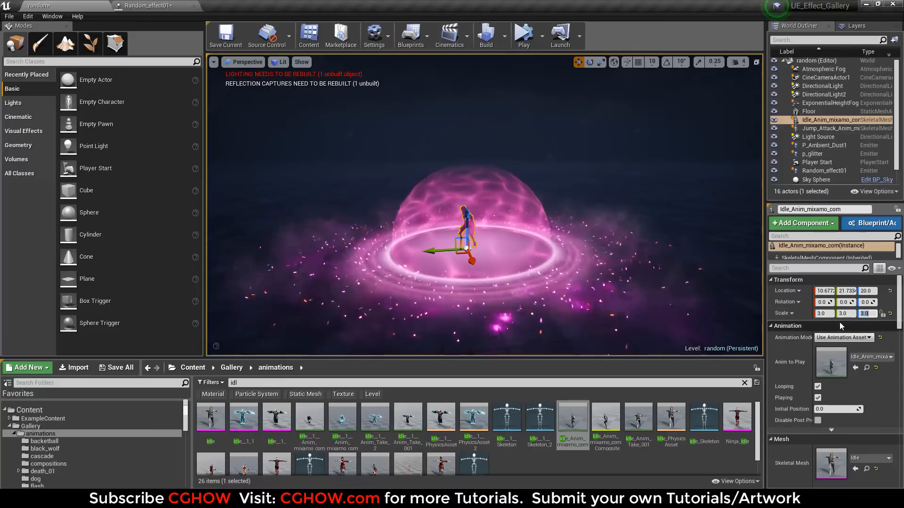
# Step: Set the idle character's scale to 4.0 on all three axes
pyautogui.write('4')
pyautogui.press('Return')
pyautogui.click(842, 315)
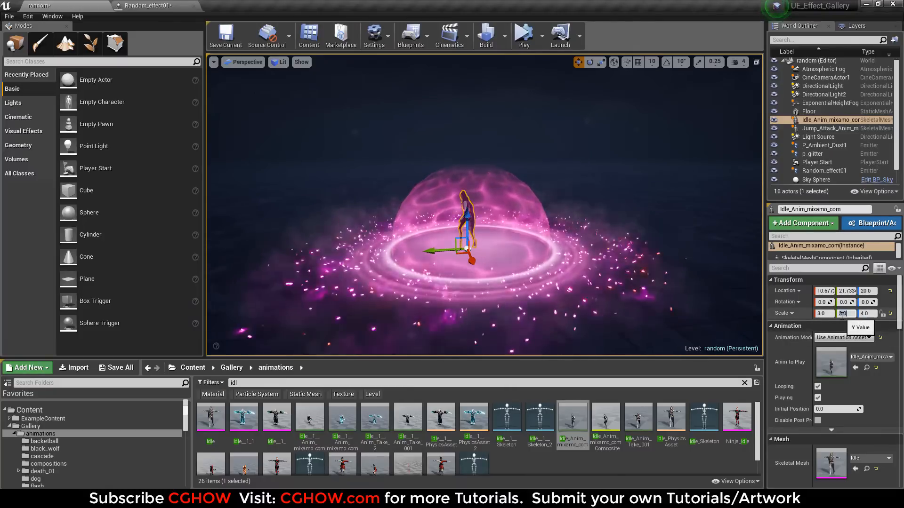
pyautogui.write('4')
pyautogui.press('Return')
pyautogui.click(826, 313)
pyautogui.write('4')
pyautogui.press('Return')
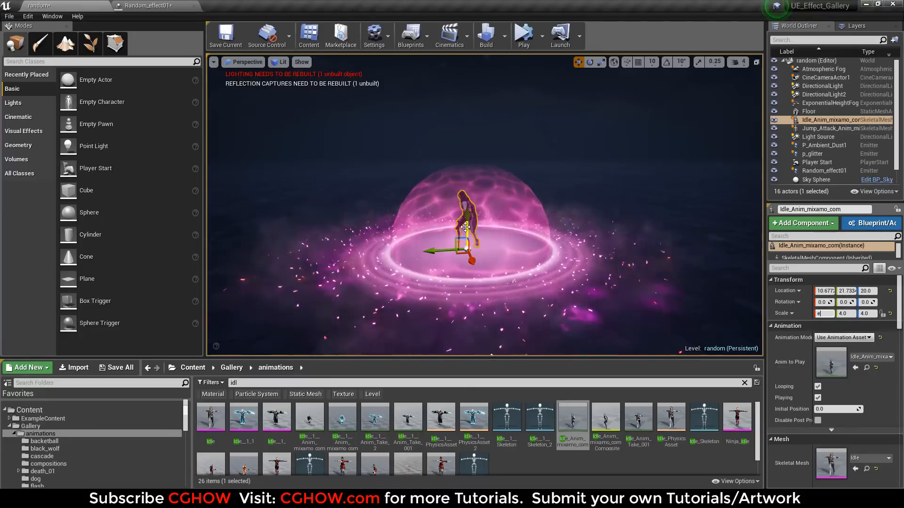
# Step: Raise the idle character to about 23.96 in Z and rotate it around its vertical axis to face the camera
pyautogui.moveTo(466, 239); pyautogui.dragTo(466, 236)
pyautogui.press('e')
pyautogui.moveTo(438, 264); pyautogui.dragTo(511, 268)
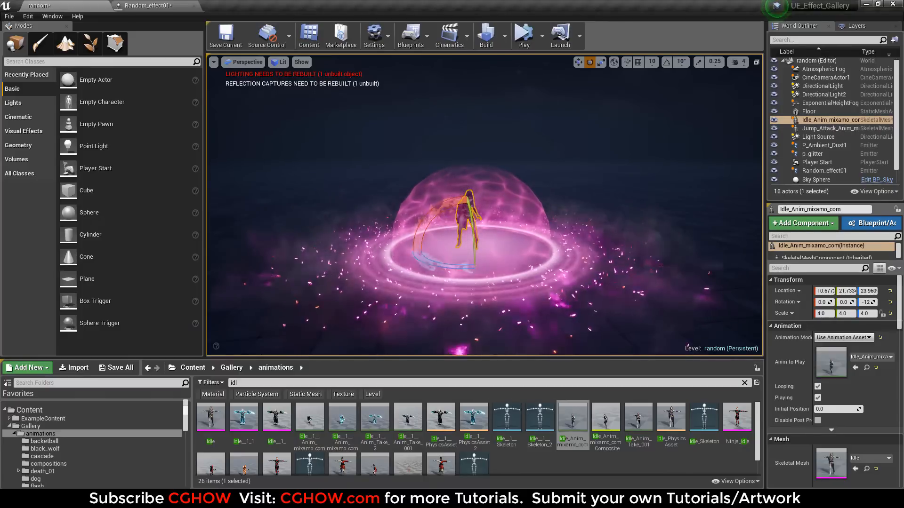
# Step: Hide the editor overlays with game view and inspect the character inside the sphere effect from a higher angle
pyautogui.click(295, 237)
pyautogui.click(378, 161)
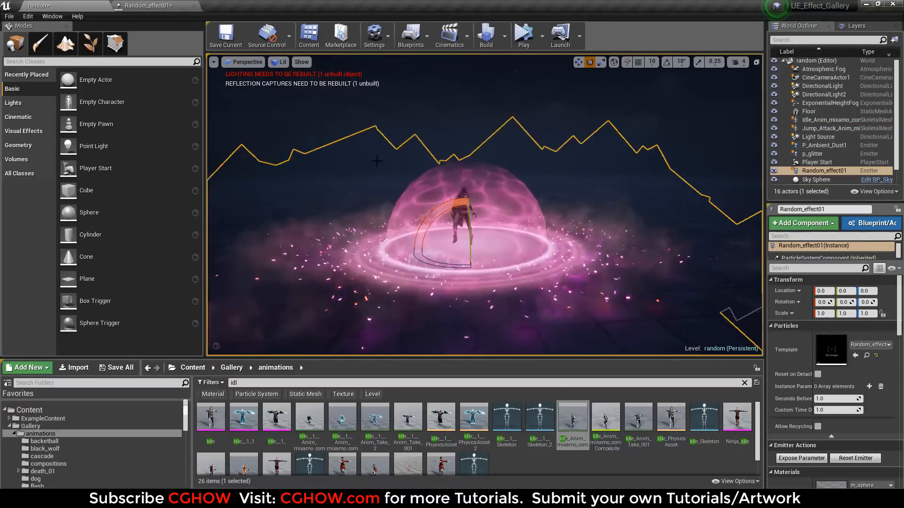
pyautogui.press('g')
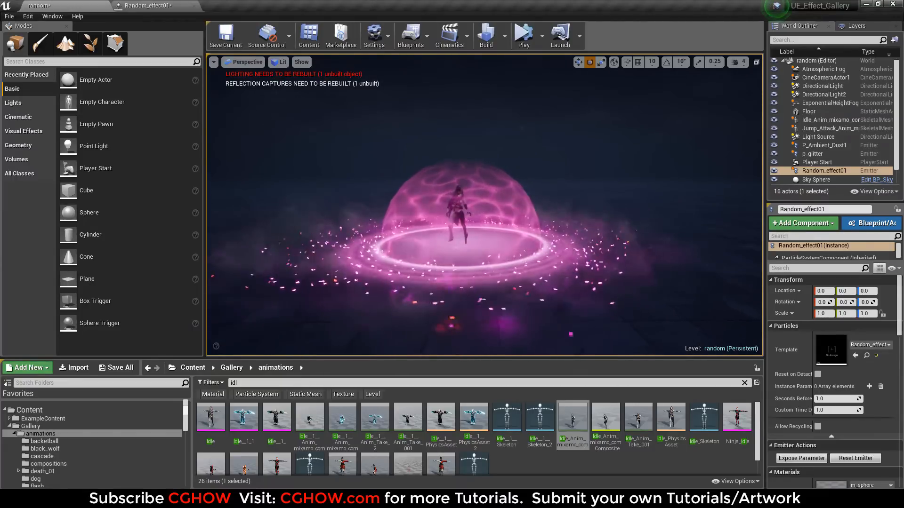
pyautogui.moveTo(518, 261); pyautogui.dragTo(518, 285, button='middle')
pyautogui.moveTo(498, 264)
pyautogui.keyDown('alt'); pyautogui.mouseDown()
pyautogui.moveTo(494, 288)
pyautogui.moveTo(500, 258)
pyautogui.mouseUp(); pyautogui.keyUp('alt')
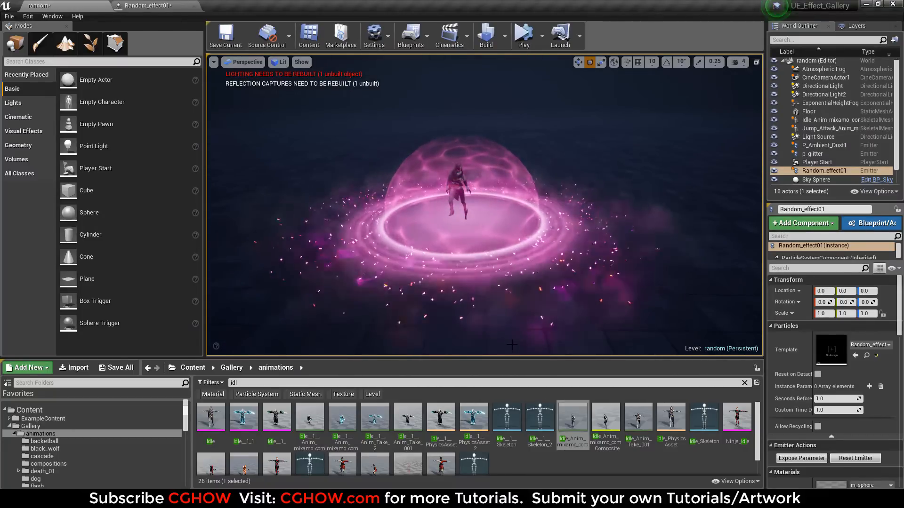
# Step: Clear the asset search, filter the Gallery folder to textures, and examine the available textures for use in the effect
pyautogui.click(56, 419)
pyautogui.click(56, 425)
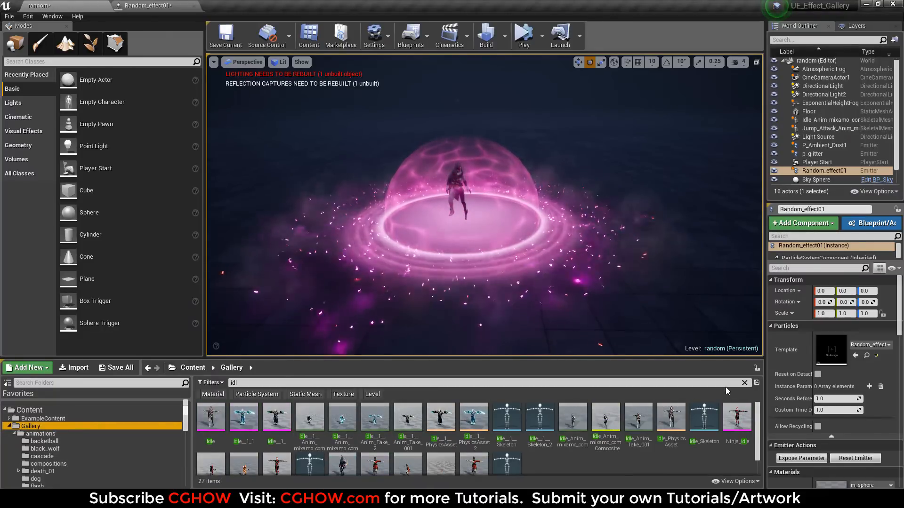
pyautogui.click(745, 383)
pyautogui.click(344, 395)
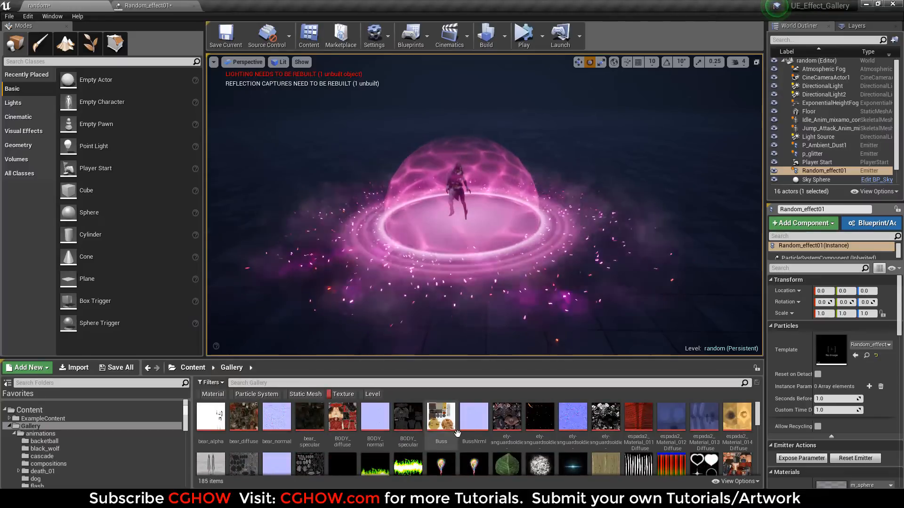
pyautogui.scroll(-10, 582, 437)
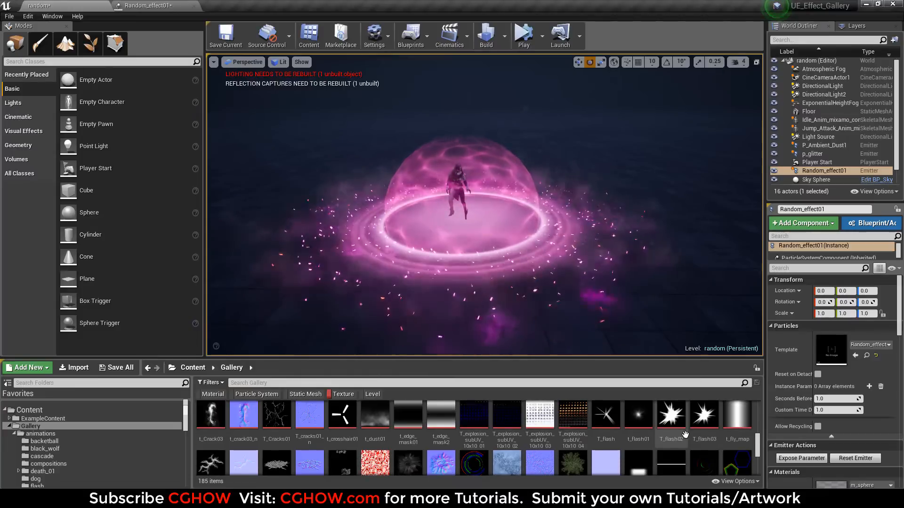
pyautogui.scroll(-2, 685, 434)
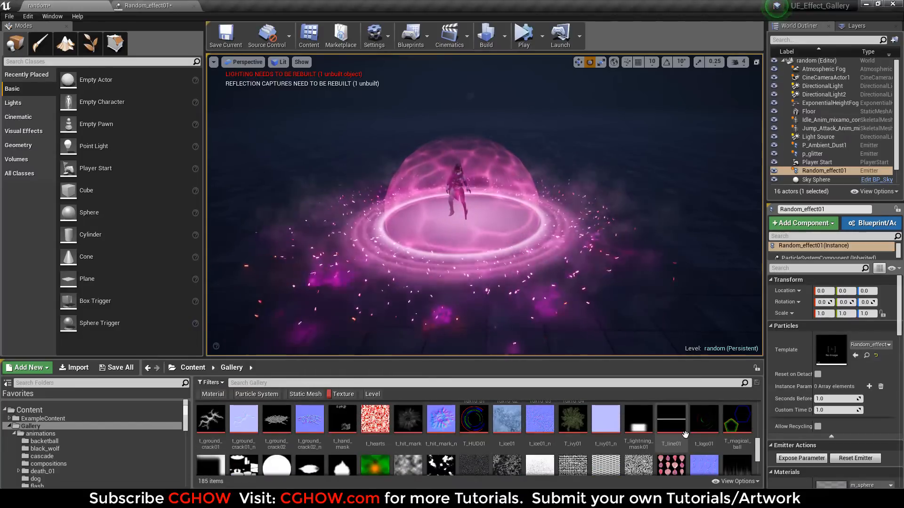
pyautogui.scroll(-1, 685, 434)
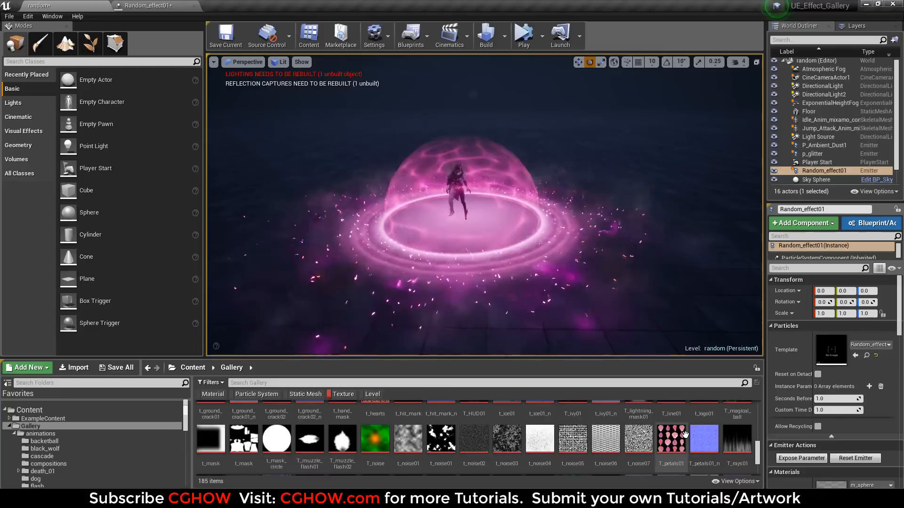
pyautogui.scroll(-1, 689, 427)
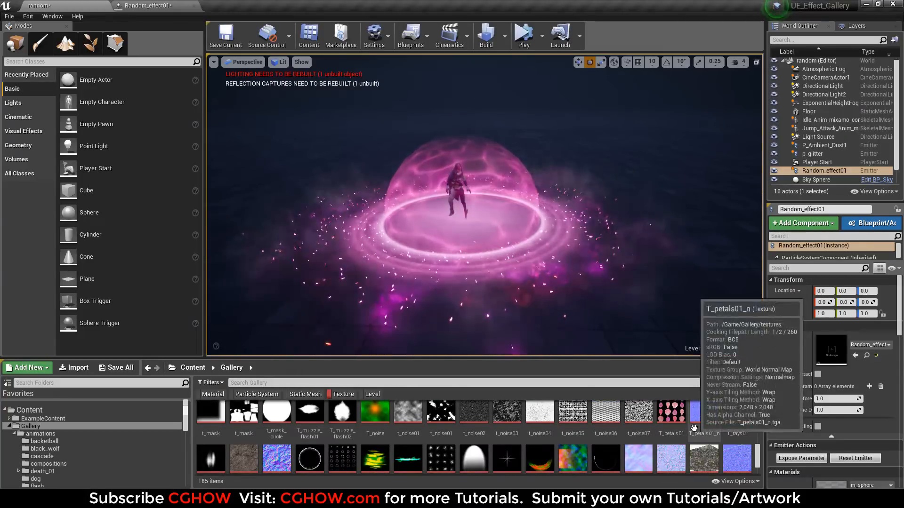
pyautogui.scroll(-6, 692, 428)
pyautogui.scroll(6, 709, 434)
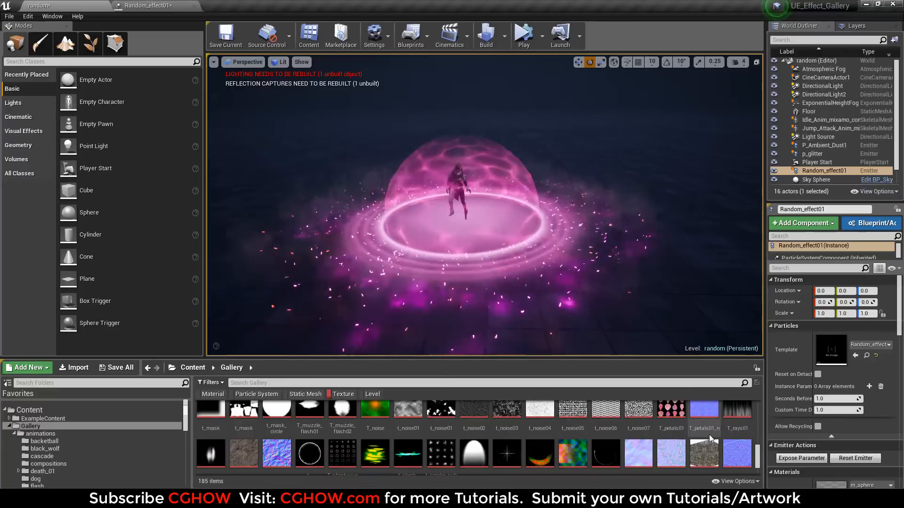
pyautogui.scroll(1, 711, 439)
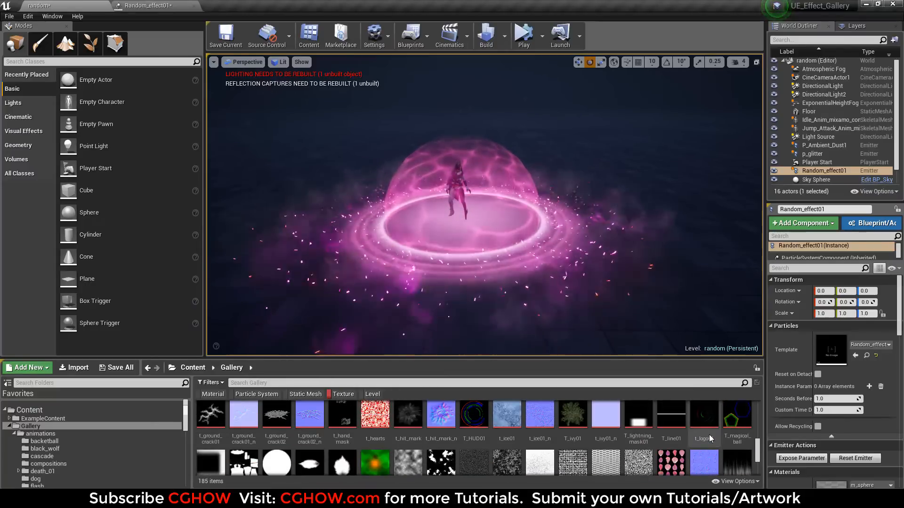
pyautogui.scroll(4, 699, 441)
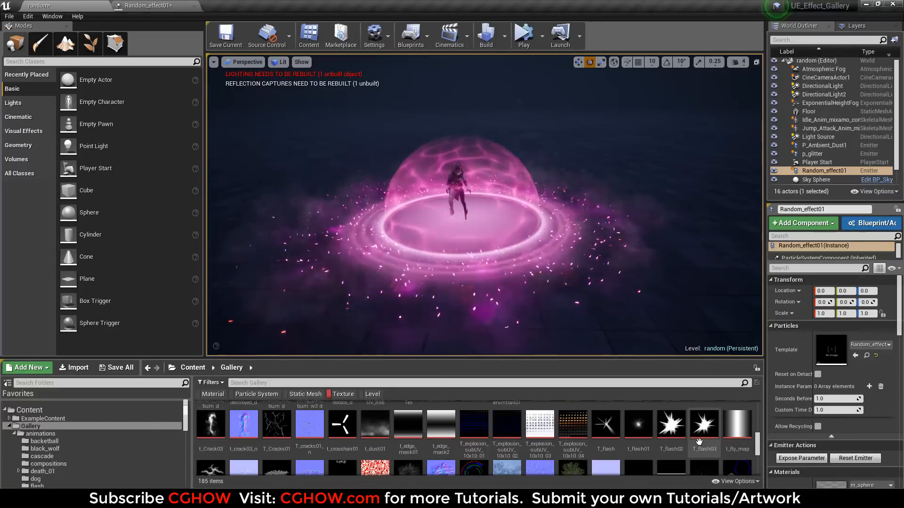
# Step: Remove the Texture filter, open p_fireman_ground from the Gallery particles folder, and preview it from above
pyautogui.click(41, 433)
pyautogui.scroll(-5, 63, 454)
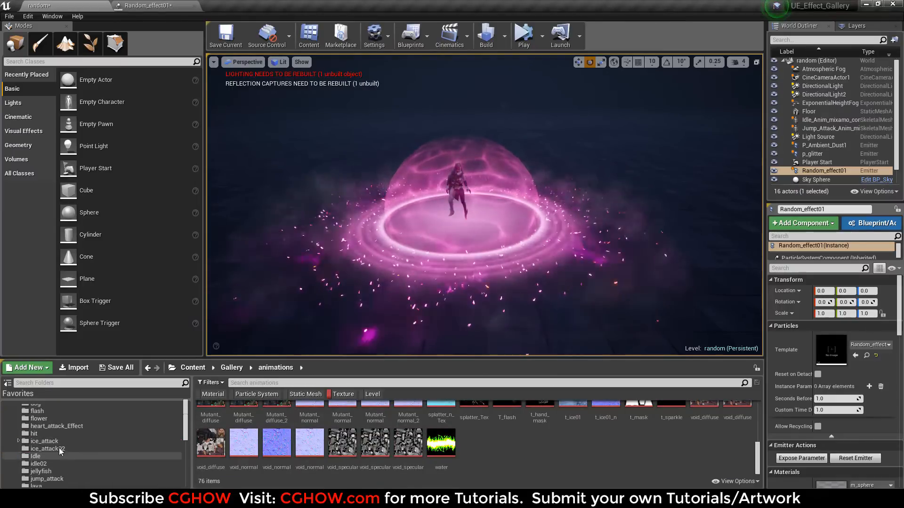
pyautogui.scroll(-5, 74, 449)
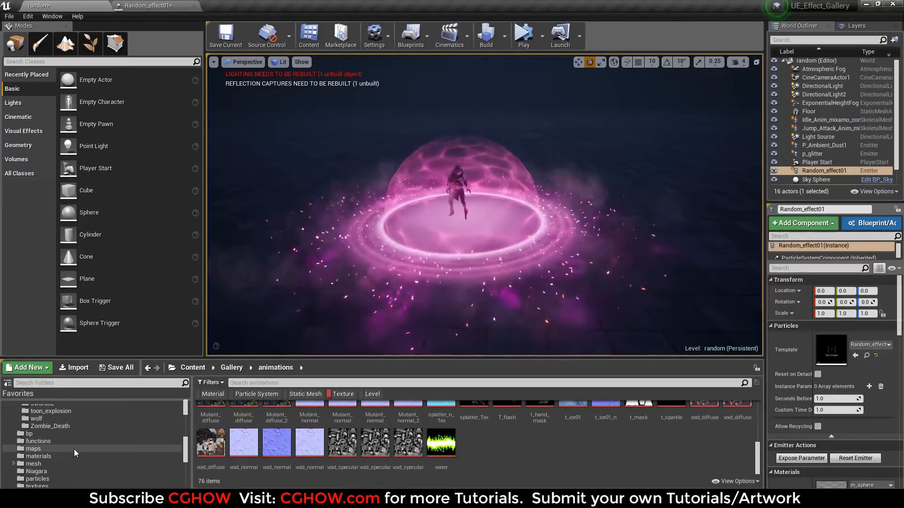
pyautogui.scroll(10, 74, 449)
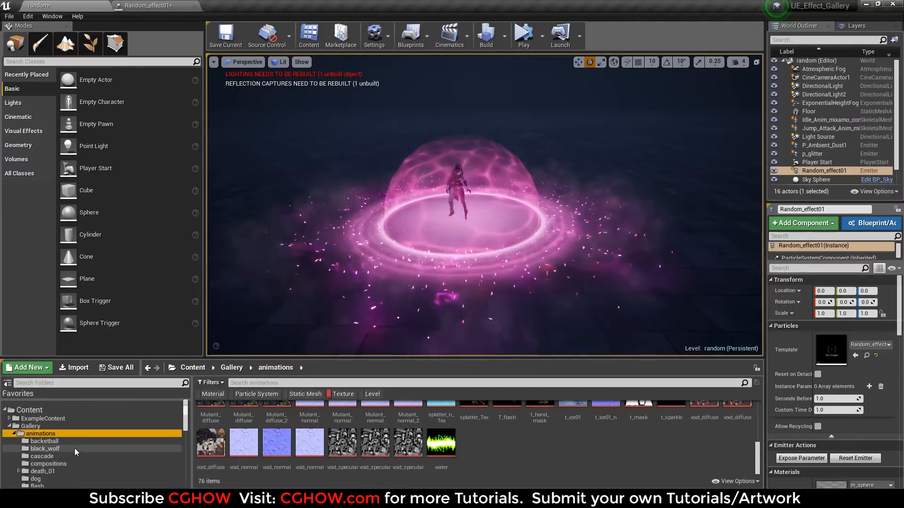
pyautogui.scroll(-1, 57, 443)
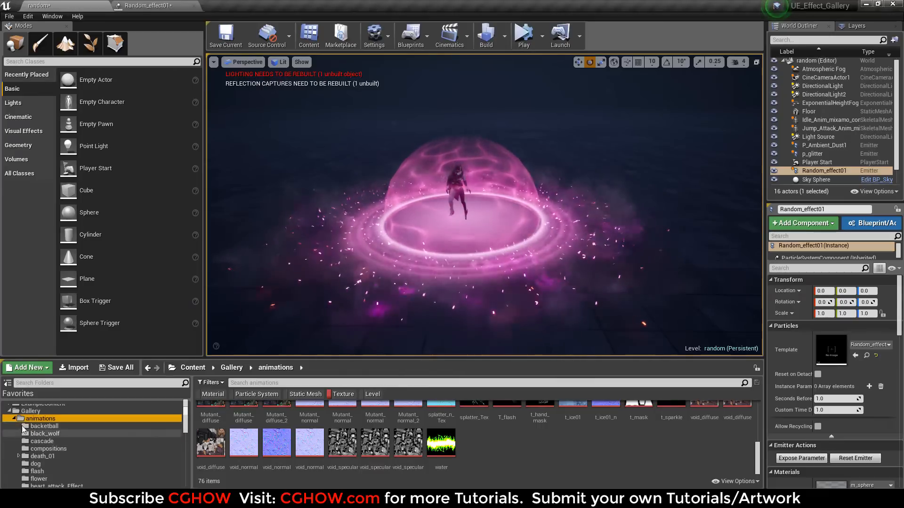
pyautogui.click(13, 418)
pyautogui.click(52, 473)
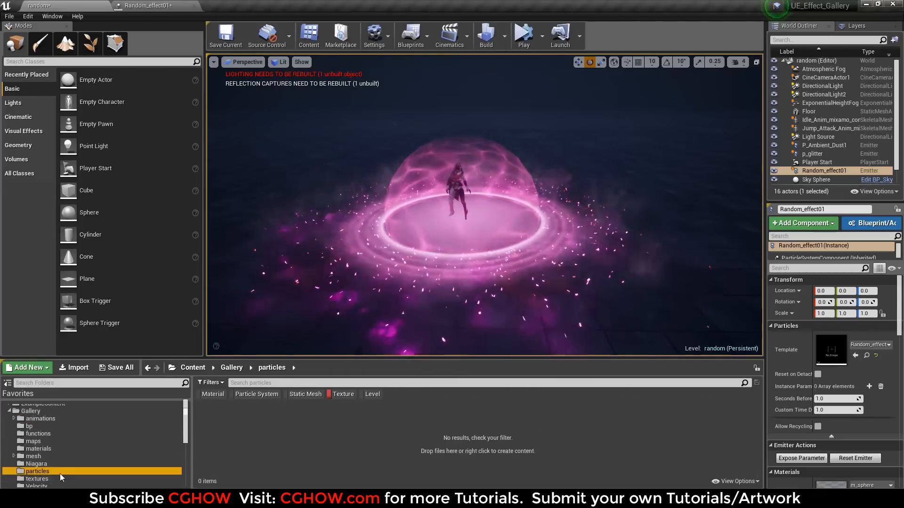
pyautogui.click(342, 395)
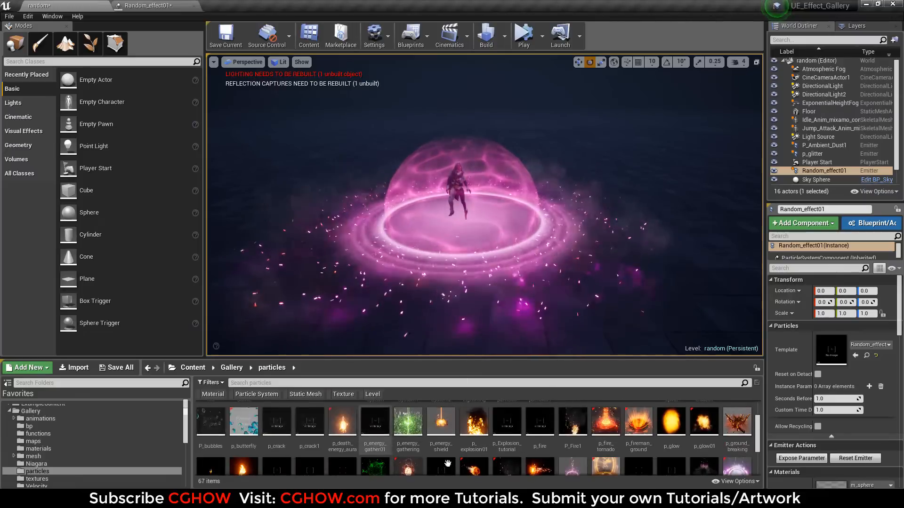
pyautogui.doubleClick(645, 440)
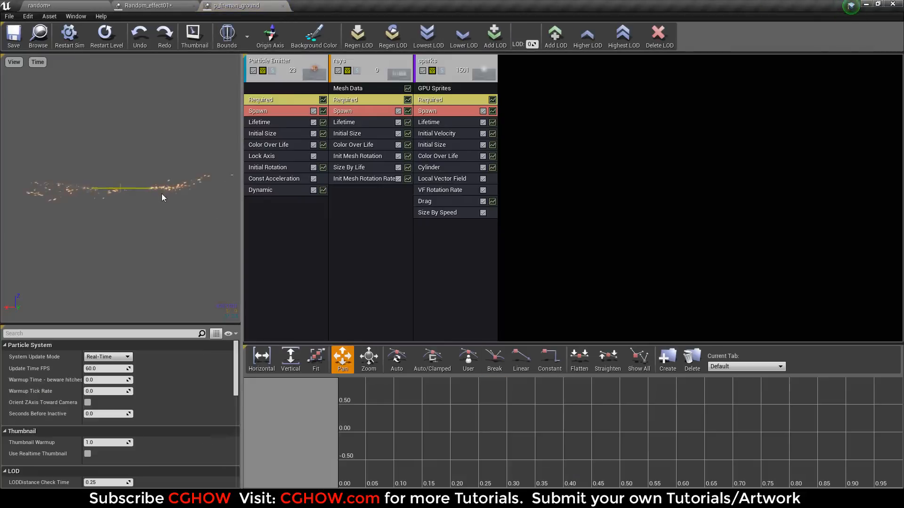
pyautogui.moveTo(166, 194); pyautogui.dragTo(171, 249)
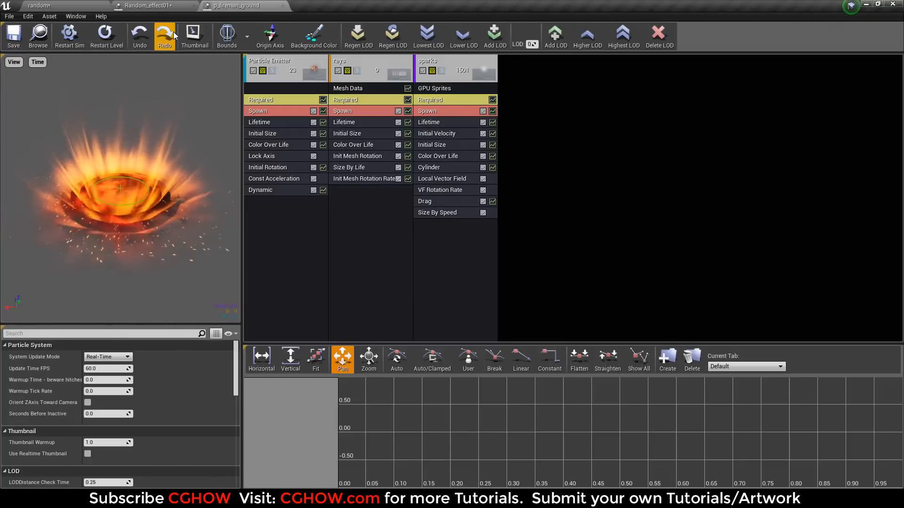
# Step: Make Random_effect01 the export target, export the rays and sparks emitters from p_fireman_ground into it, and close p_fireman_ground
pyautogui.click(156, 6)
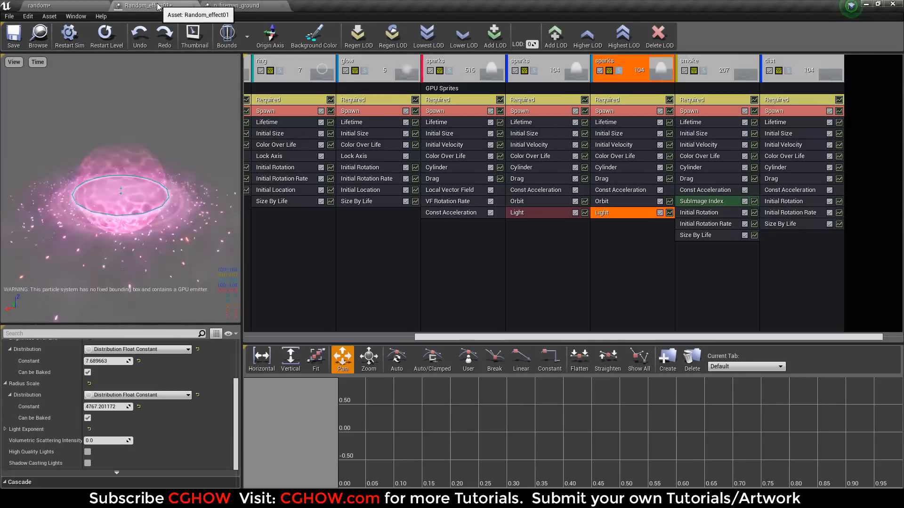
pyautogui.click(40, 5)
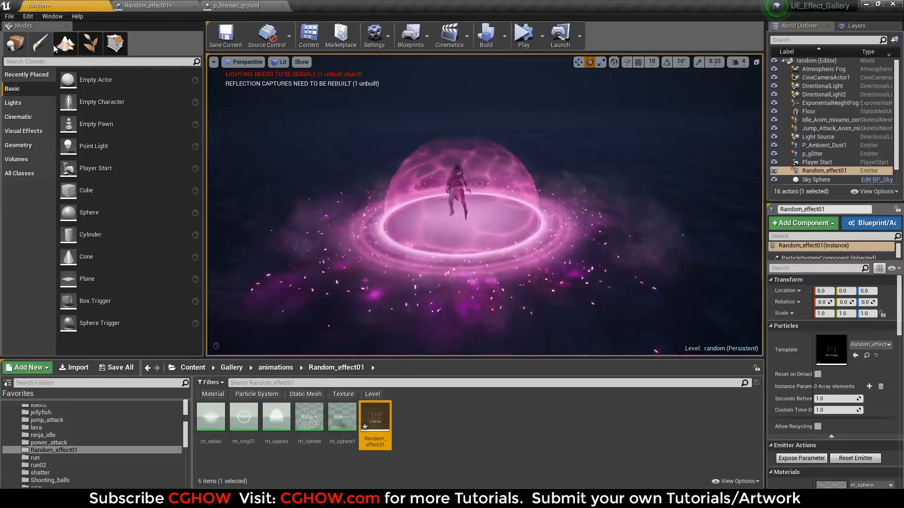
pyautogui.click(237, 5)
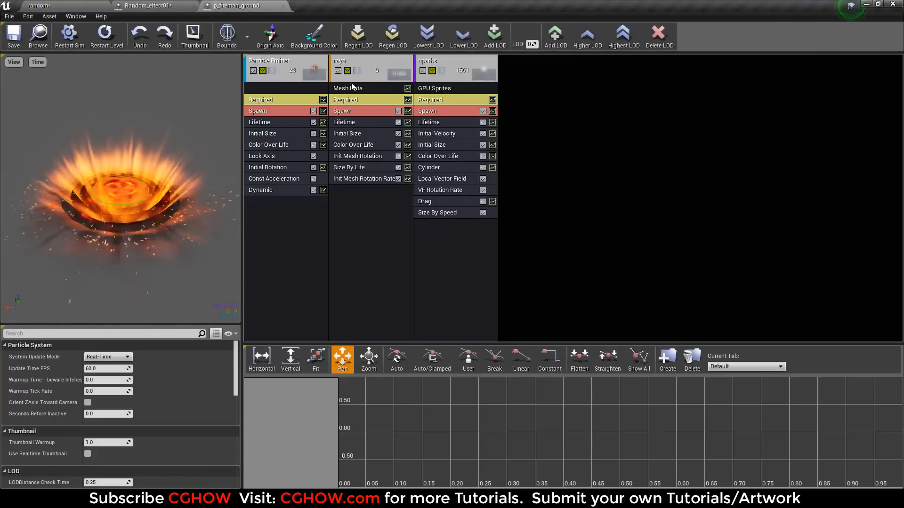
pyautogui.rightClick(373, 61)
pyautogui.moveTo(400, 66)
pyautogui.click(465, 115)
pyautogui.rightClick(462, 65)
pyautogui.moveTo(485, 70)
pyautogui.click(544, 118)
pyautogui.click(282, 6)
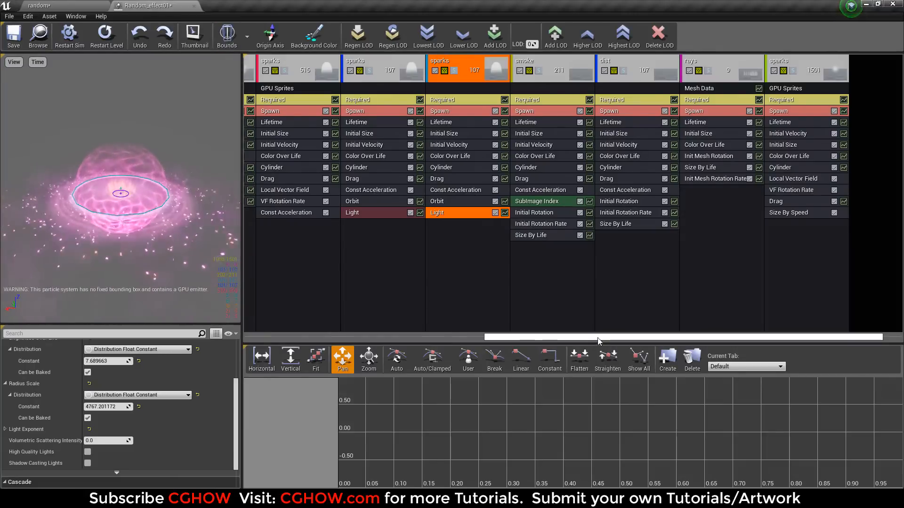
# Step: Solo the imported rays emitter in the Random_effect01 particle system
pyautogui.moveTo(559, 335); pyautogui.dragTo(689, 339)
pyautogui.click(676, 72)
pyautogui.click(676, 72)
pyautogui.click(676, 72)
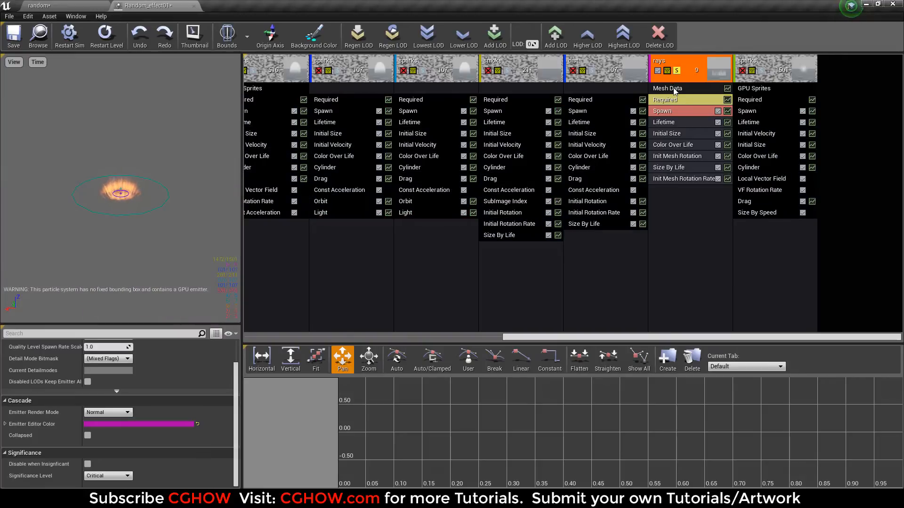
# Step: Open the rays emitter's sm_rays_cylinder01 mesh from Mesh Data, examine its shape, and close the mesh editor
pyautogui.click(674, 89)
pyautogui.scroll(2, 112, 382)
pyautogui.doubleClick(101, 368)
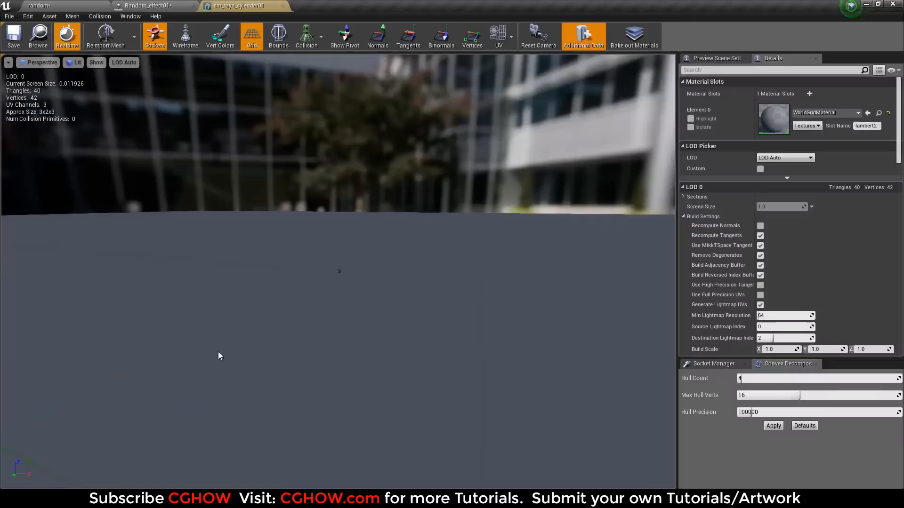
pyautogui.keyDown('alt'); pyautogui.moveTo(274, 290); pyautogui.dragTo(330, 291, button='right'); pyautogui.keyUp('alt')
pyautogui.keyDown('alt'); pyautogui.moveTo(273, 290); pyautogui.dragTo(612, 291); pyautogui.keyUp('alt')
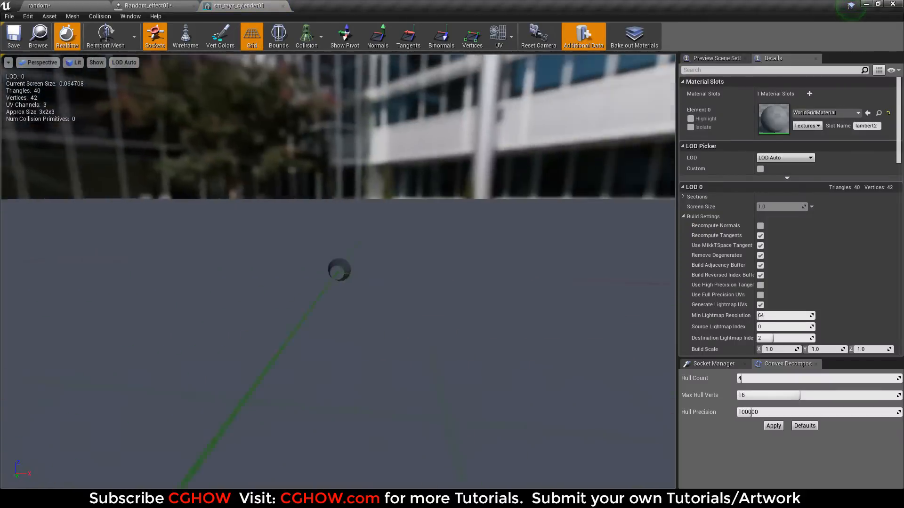
pyautogui.keyDown('alt'); pyautogui.moveTo(273, 291); pyautogui.dragTo(329, 291, button='right'); pyautogui.keyUp('alt')
pyautogui.click(282, 5)
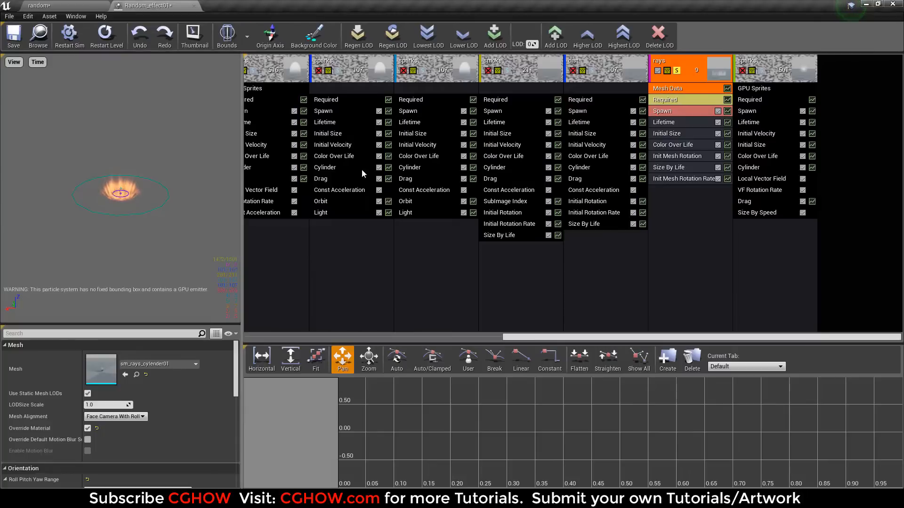
# Step: Open the rays emitter's m_rays1 material, examine its T_rays01 texture and panning noise nodes, and close it without applying changes
pyautogui.click(670, 100)
pyautogui.doubleClick(100, 373)
pyautogui.moveTo(301, 304); pyautogui.dragTo(459, 298, button='right')
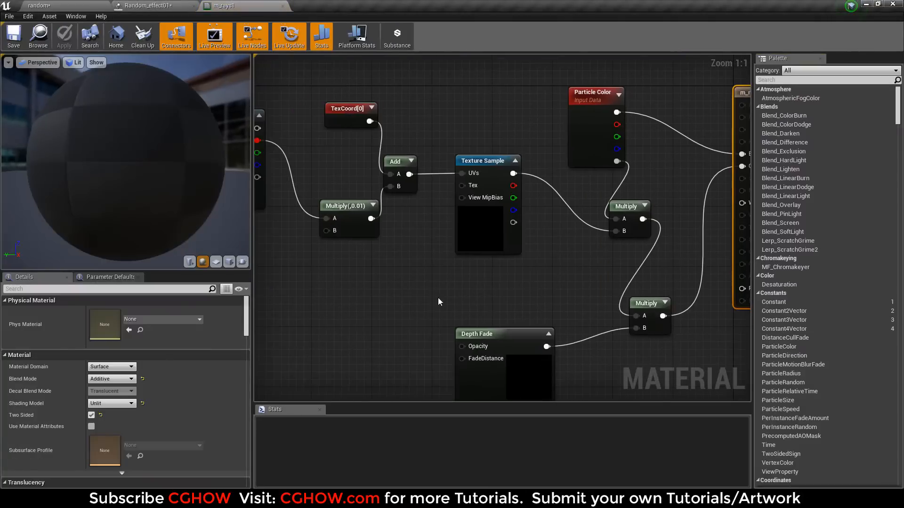
pyautogui.click(471, 234)
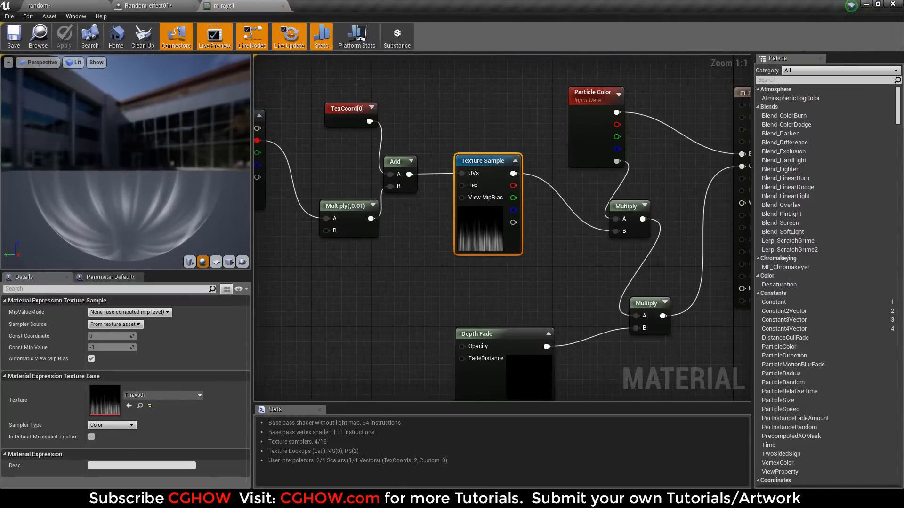
pyautogui.moveTo(351, 263); pyautogui.dragTo(545, 297, button='right')
pyautogui.moveTo(354, 188); pyautogui.dragTo(414, 192, button='right')
pyautogui.moveTo(340, 134); pyautogui.dragTo(519, 311)
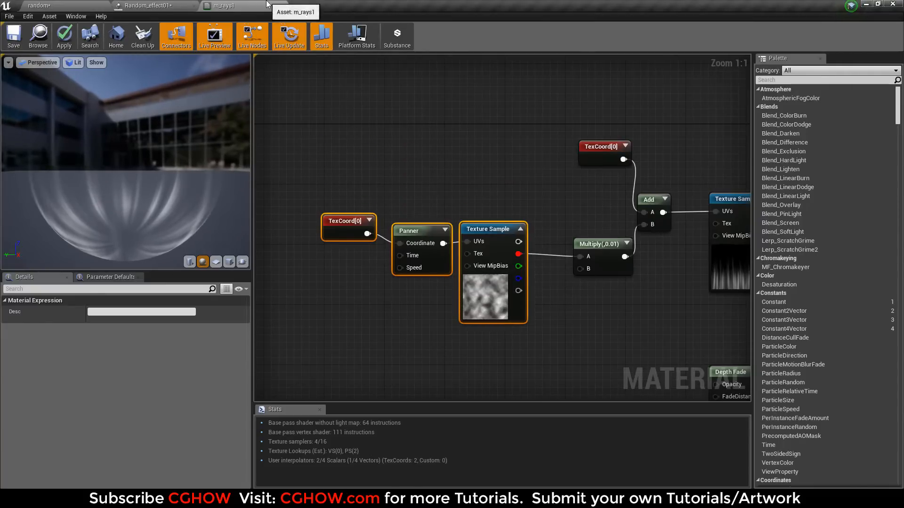
pyautogui.click(283, 5)
pyautogui.click(520, 280)
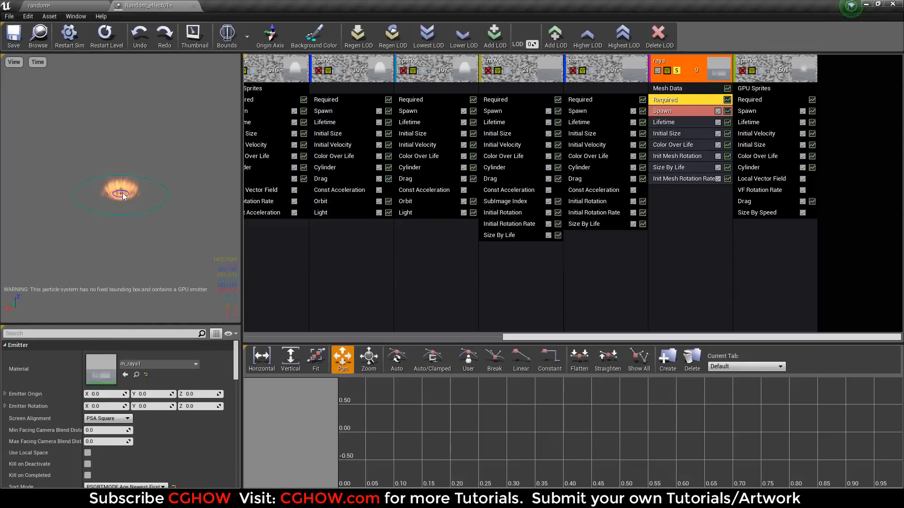
# Step: Set the rays emitter's Initial Size Max to 80, 120, 80 and Min to 80, 80, 80
pyautogui.click(688, 168)
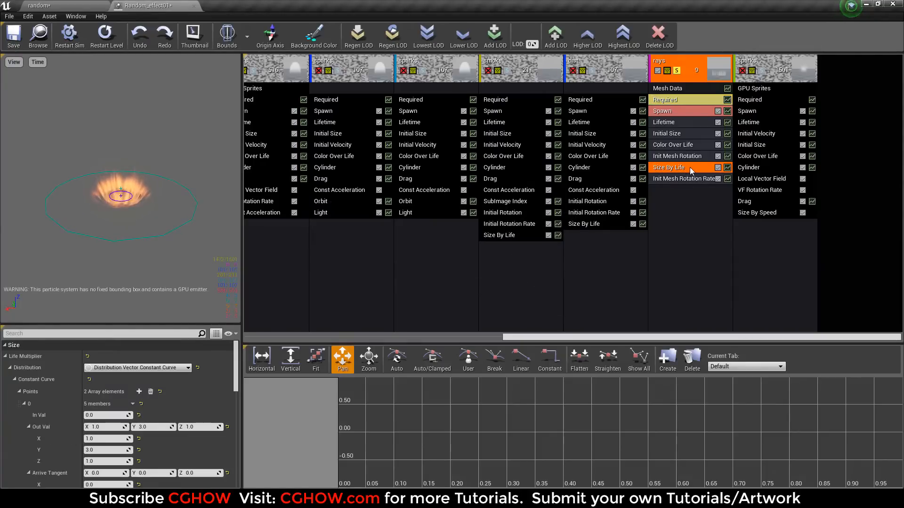
pyautogui.click(667, 134)
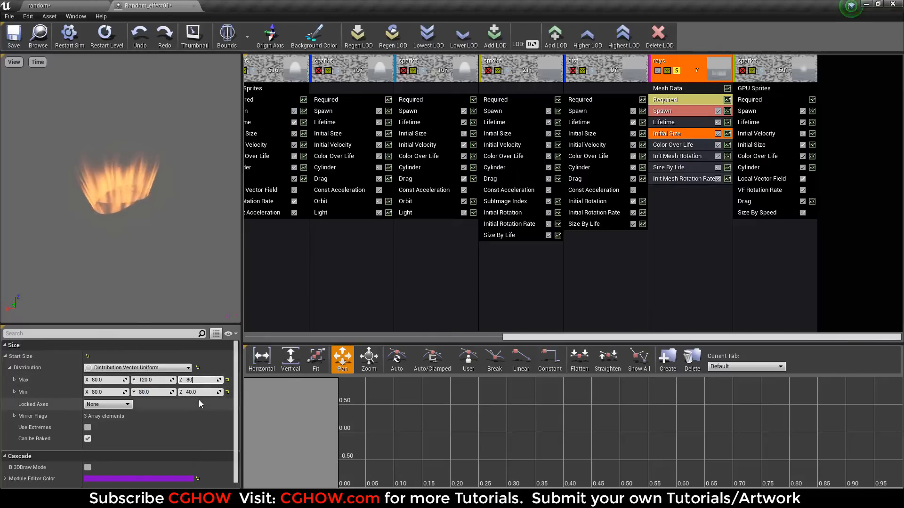
pyautogui.click(190, 393)
pyautogui.press('Return')
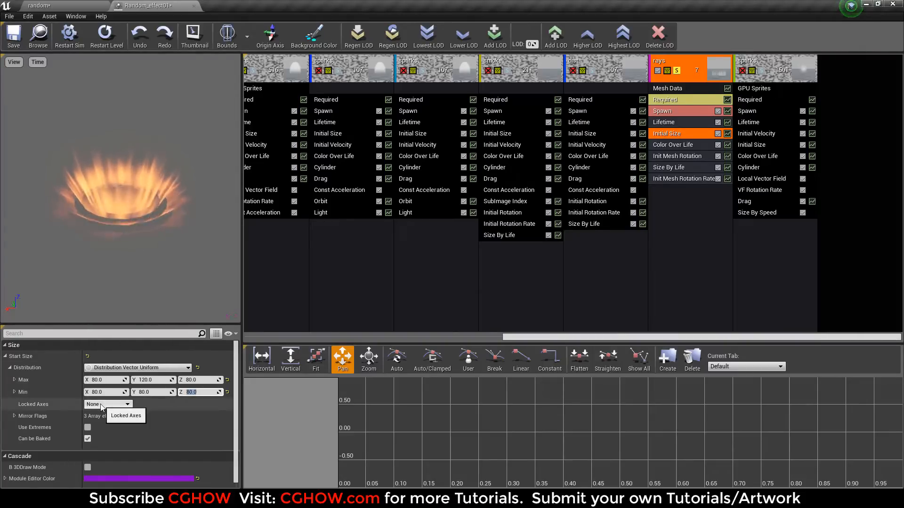
# Step: Turn off solo on the rays emitter and set its Initial Size Max to 100, 150, 100 and Min to 100, 100, 100
pyautogui.click(677, 71)
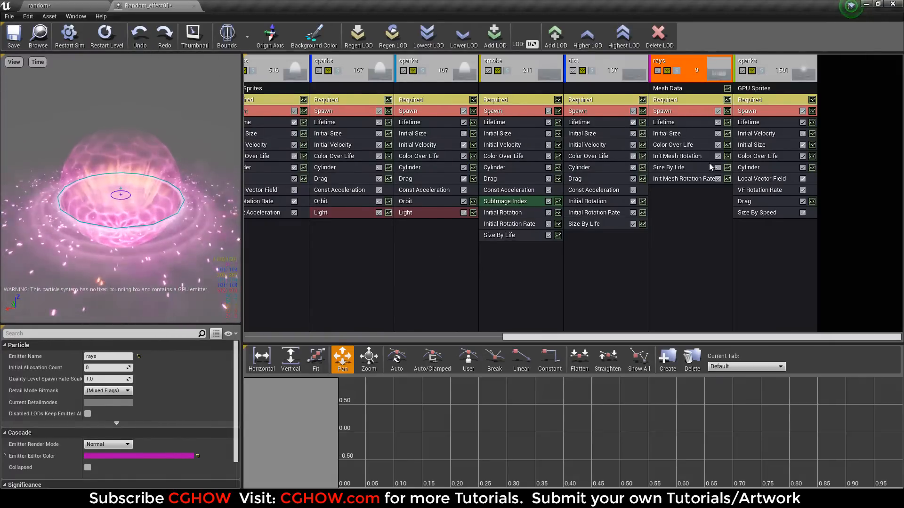
pyautogui.click(675, 134)
pyautogui.click(126, 379)
pyautogui.write('100')
pyautogui.click(106, 392)
pyautogui.write('100')
pyautogui.click(187, 381)
pyautogui.write('100')
pyautogui.click(185, 393)
pyautogui.write('100')
pyautogui.click(154, 392)
pyautogui.write('100')
pyautogui.click(152, 381)
pyautogui.write('150')
pyautogui.press('Return')
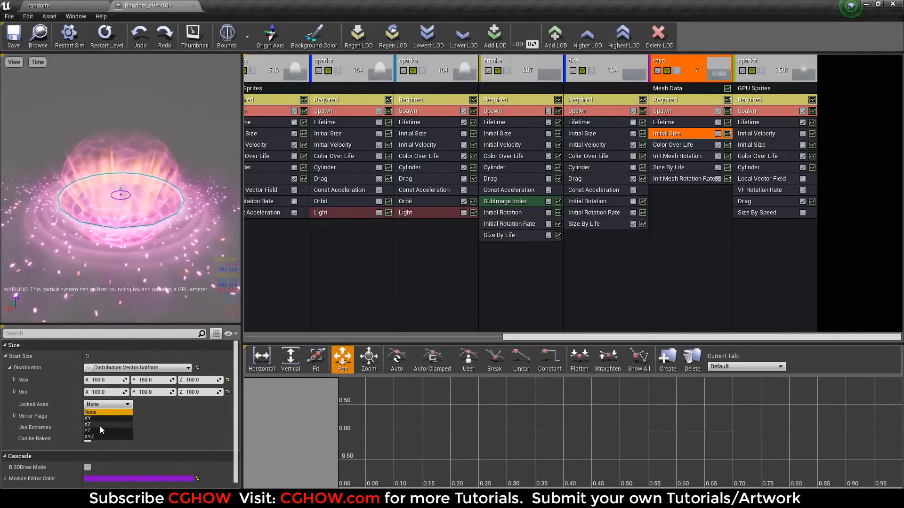
# Step: Lock the rays' Initial Size axes to XZ, with Max and Min Z at 0 and X at 200
pyautogui.click(100, 425)
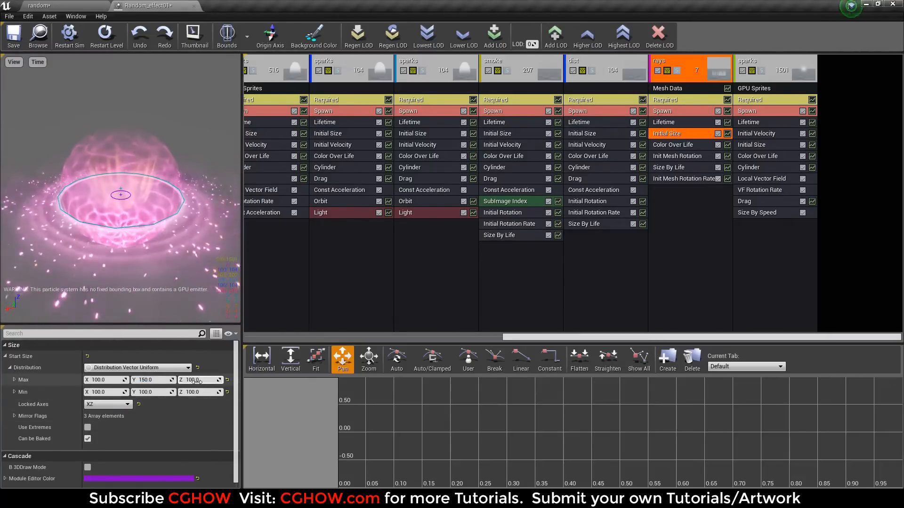
pyautogui.click(100, 383)
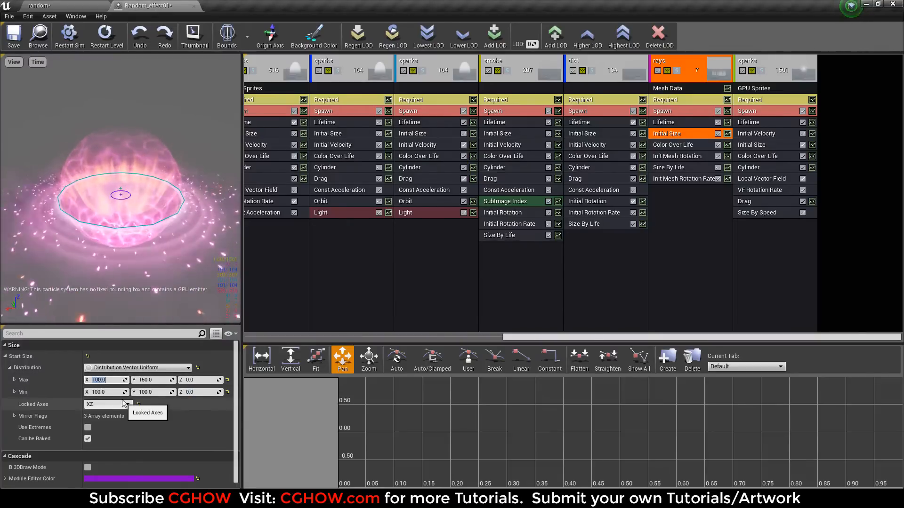
pyautogui.write('00')
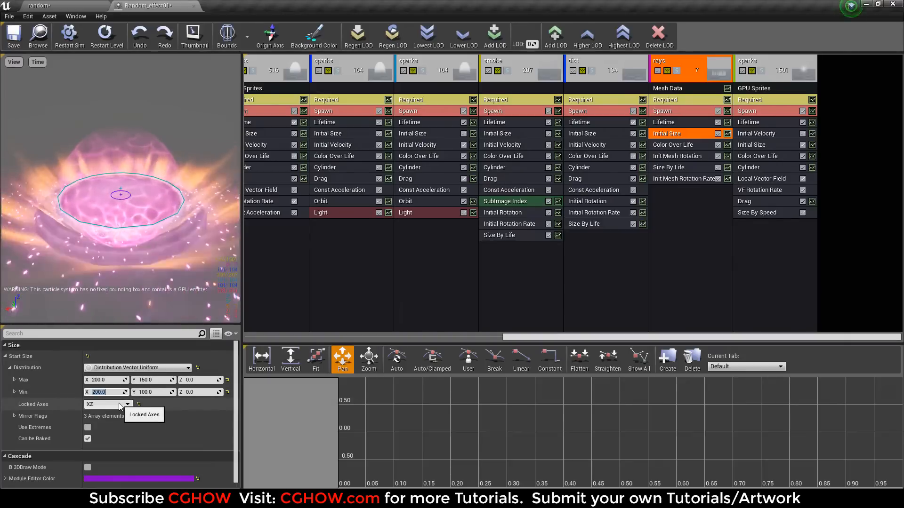
# Step: Set both Max and Min X of the rays' Initial Size to 150
pyautogui.click(105, 380)
pyautogui.write('150')
pyautogui.click(109, 392)
pyautogui.write('150')
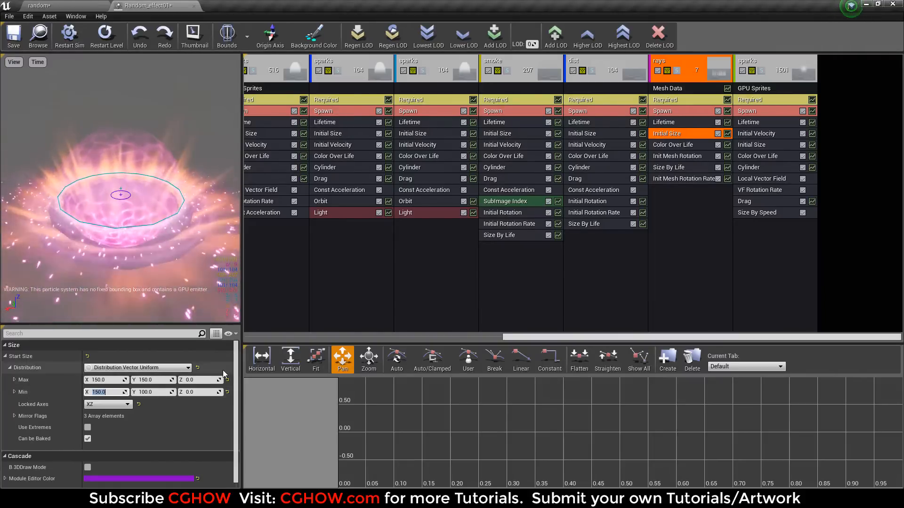
# Step: In the rays' Size By Life curve, set the end point's Out Val X and Z to 2
pyautogui.click(685, 167)
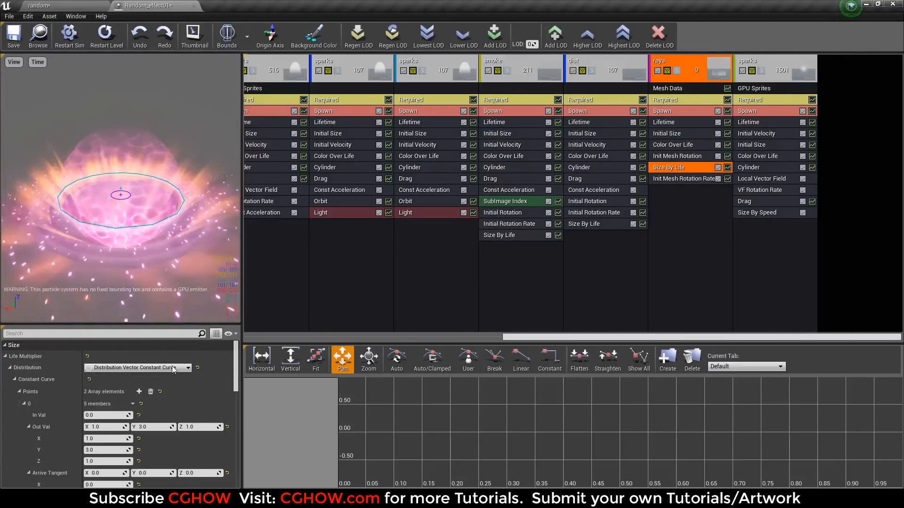
pyautogui.scroll(-5, 141, 409)
pyautogui.scroll(-3, 150, 411)
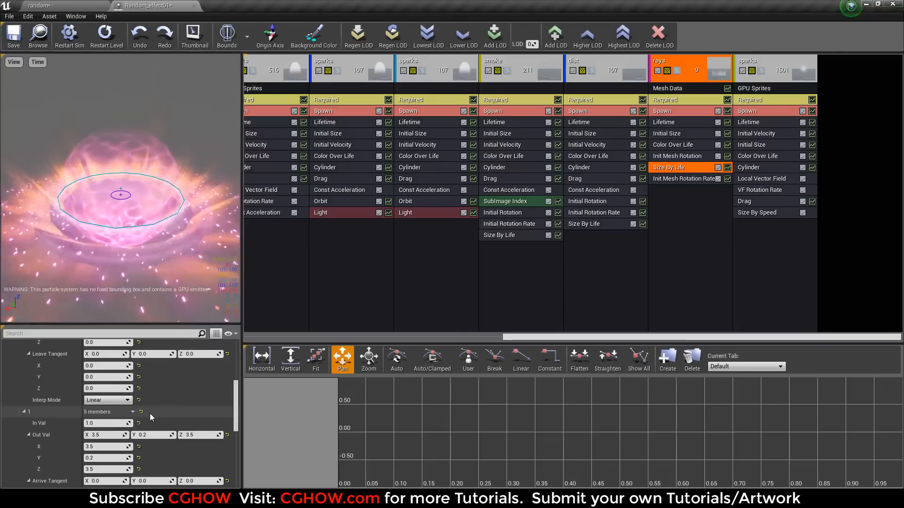
pyautogui.click(107, 435)
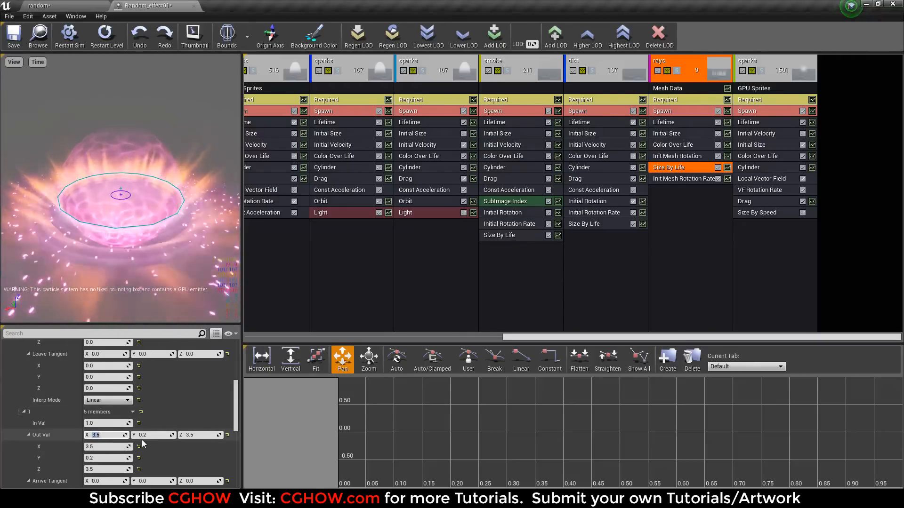
pyautogui.write('2')
pyautogui.click(197, 436)
pyautogui.write('2')
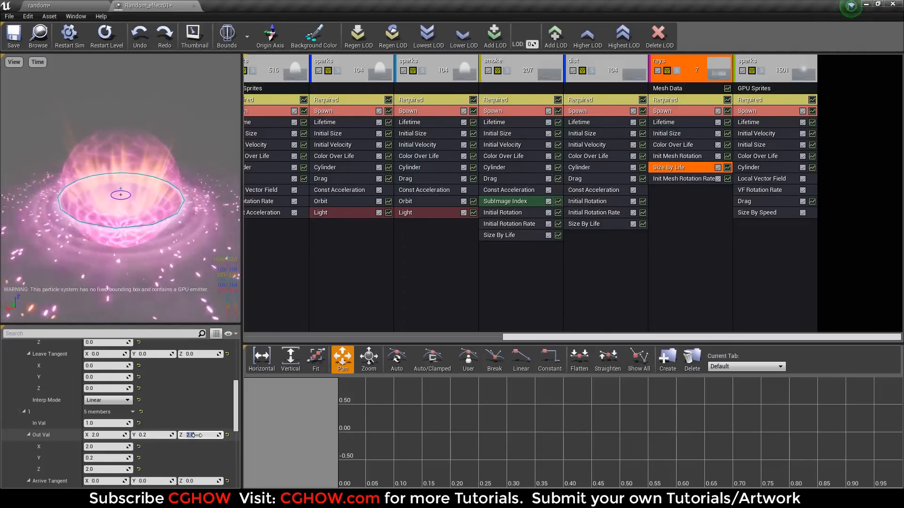
# Step: Enlarge the rays' Initial Size by setting both Max and Min X to 230
pyautogui.click(666, 134)
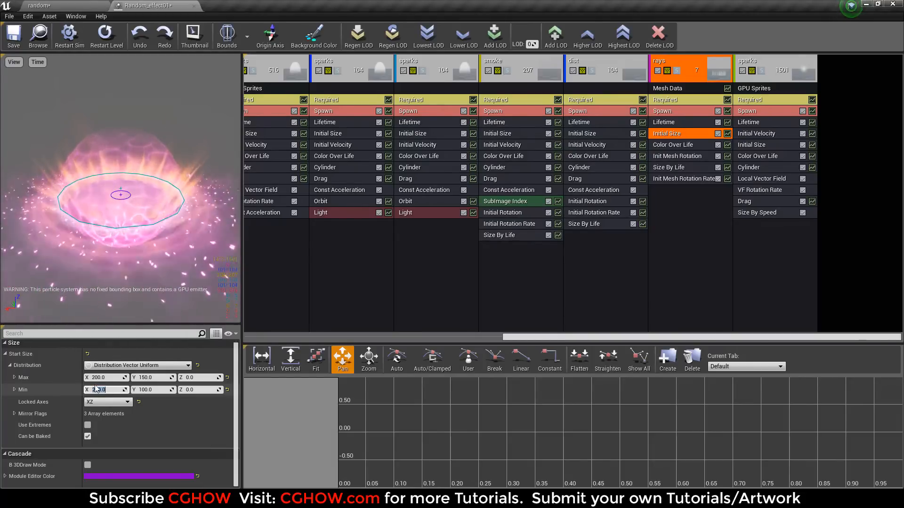
pyautogui.write('21')
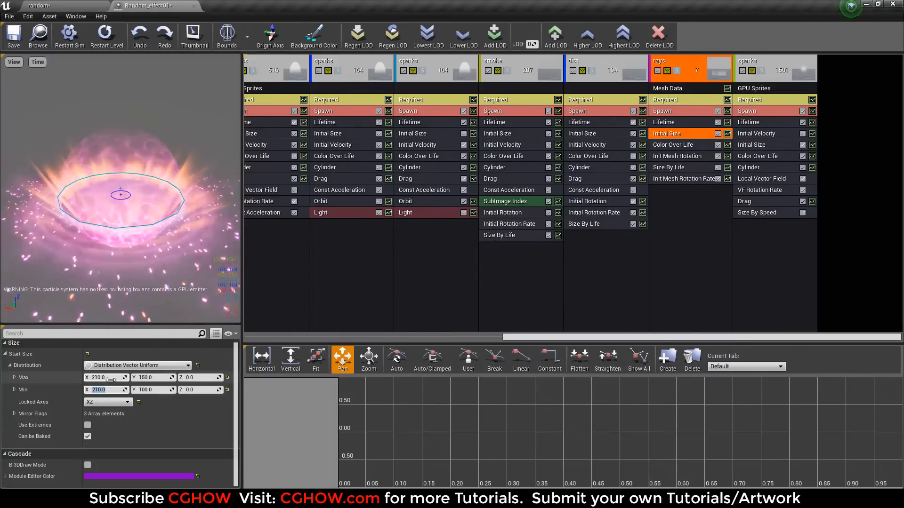
pyautogui.write('30')
pyautogui.click(115, 390)
pyautogui.write('230')
pyautogui.press('Return')
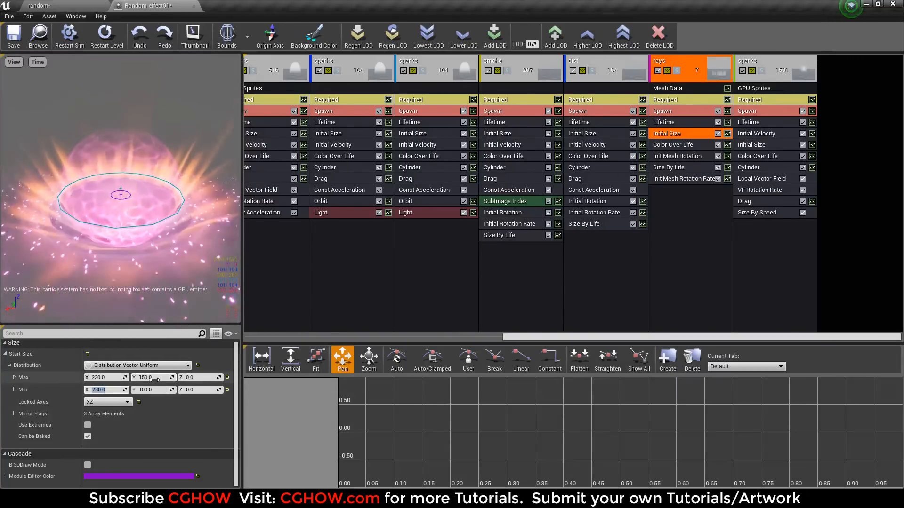
# Step: Recolor the rays' Color Over Life to pink (37, 0.385, 22.885) at the start and magenta (9.348, 0, 10) at the end
pyautogui.click(669, 145)
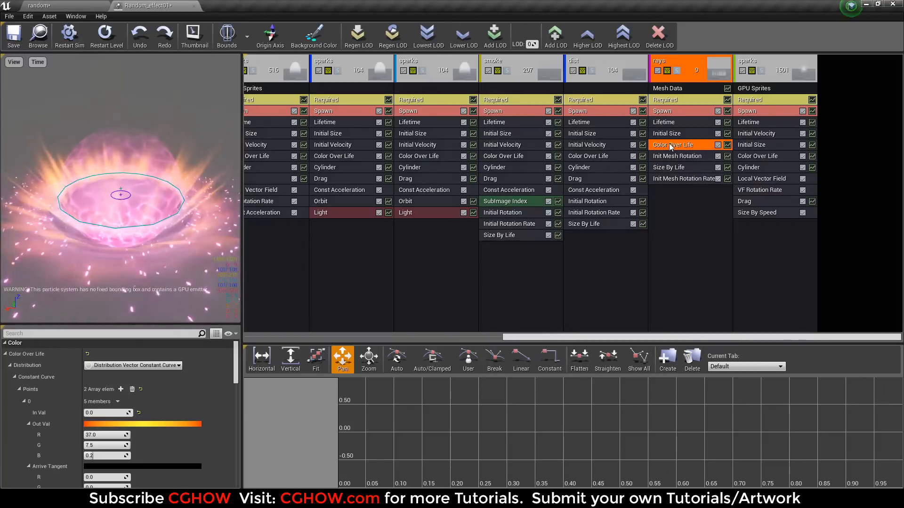
pyautogui.click(139, 424)
pyautogui.moveTo(231, 314); pyautogui.dragTo(235, 289)
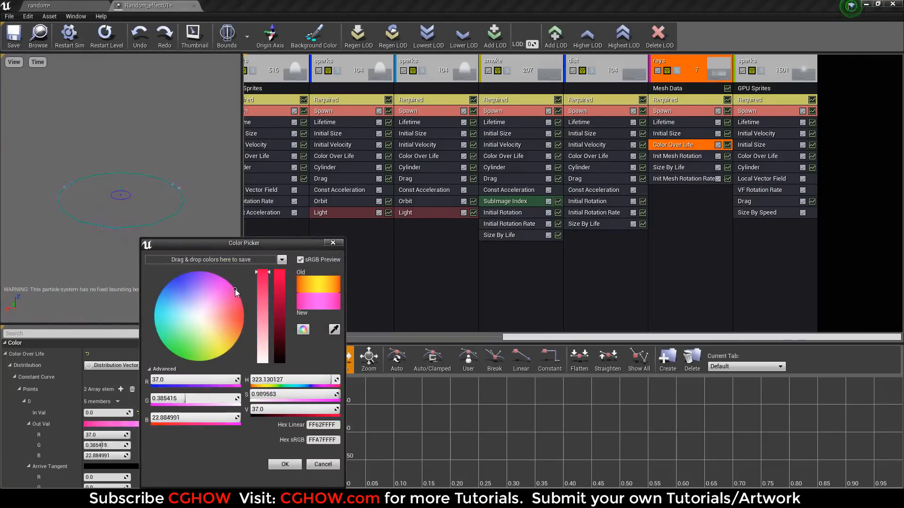
pyautogui.click(281, 465)
pyautogui.scroll(-6, 137, 437)
pyautogui.click(133, 437)
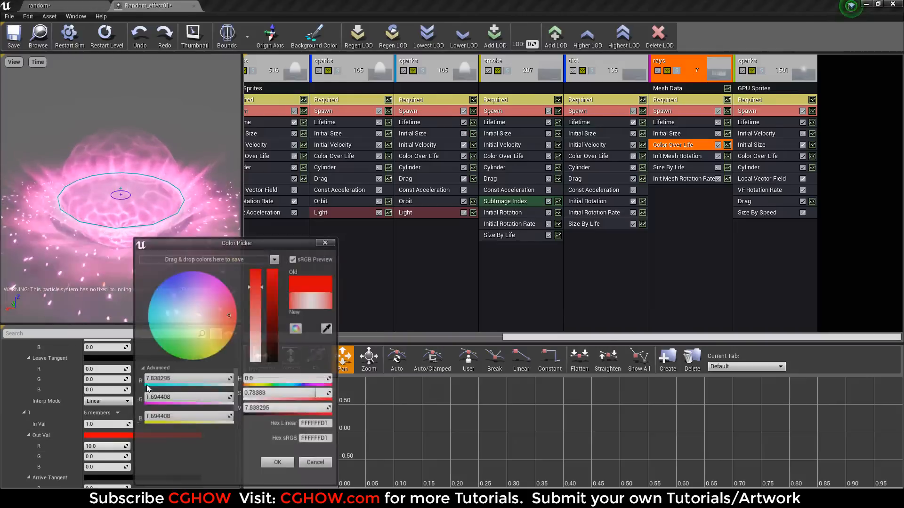
pyautogui.click(212, 275)
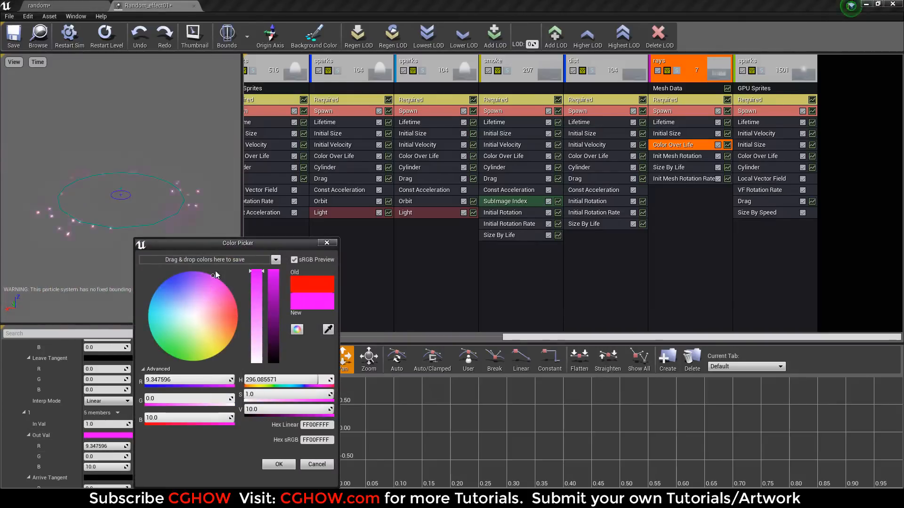
pyautogui.click(274, 465)
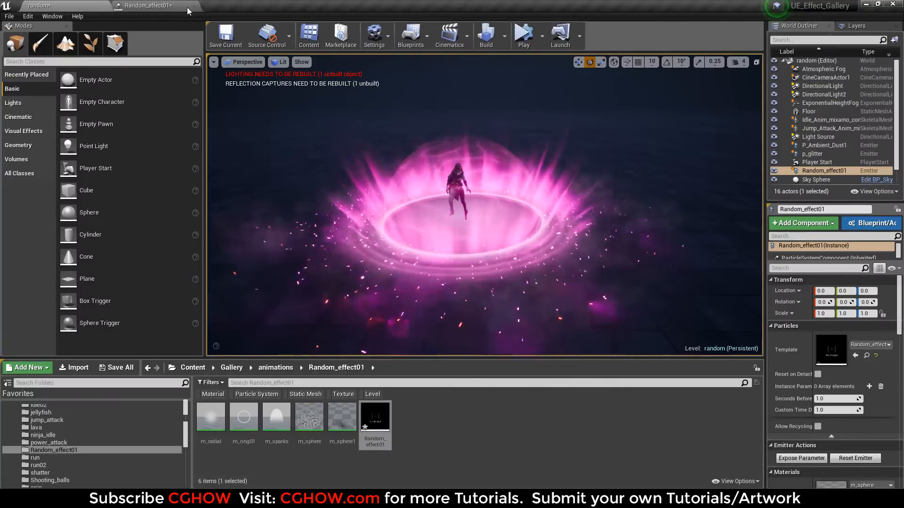
# Step: Examine the middle point of the rays' Alpha Over Life curve and view the effect in the random level
pyautogui.click(169, 7)
pyautogui.scroll(-5, 134, 438)
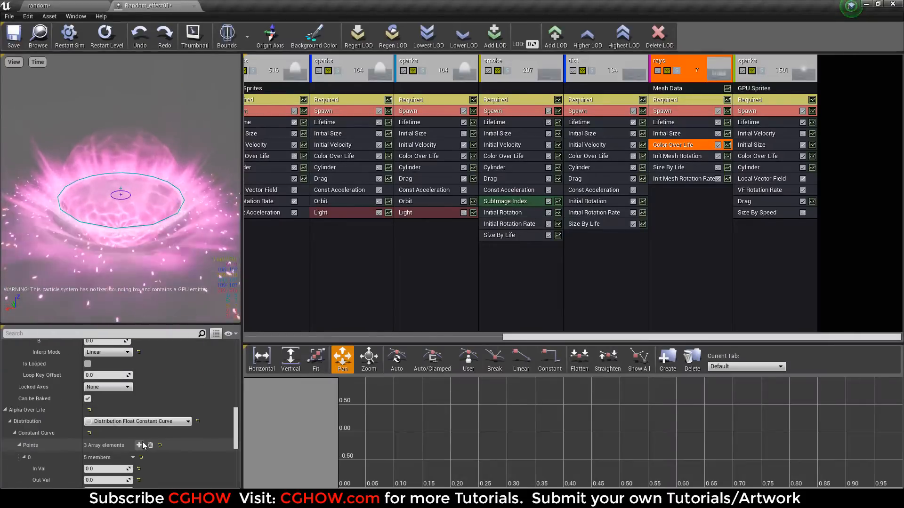
pyautogui.scroll(-5, 137, 442)
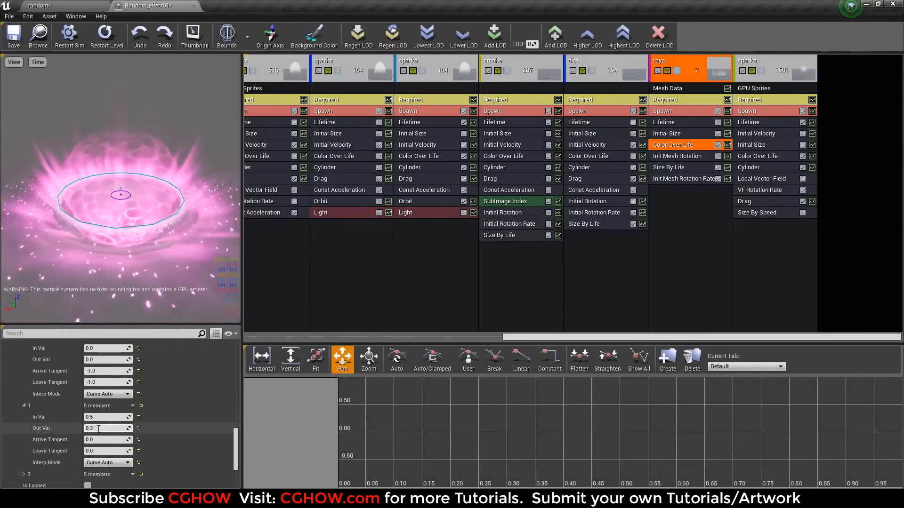
pyautogui.click(66, 6)
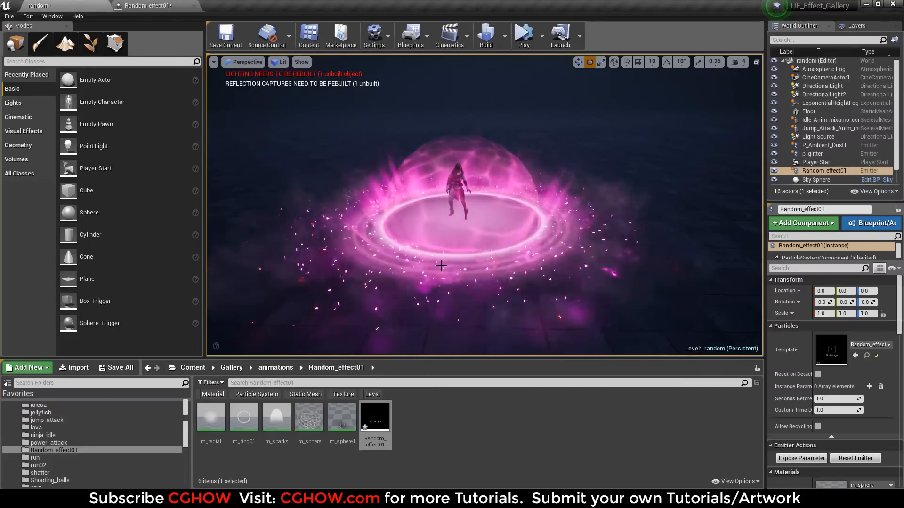
# Step: Set the Max Y of the rays' Initial Size to 200 and check the effect in the level
pyautogui.click(160, 5)
pyautogui.click(664, 134)
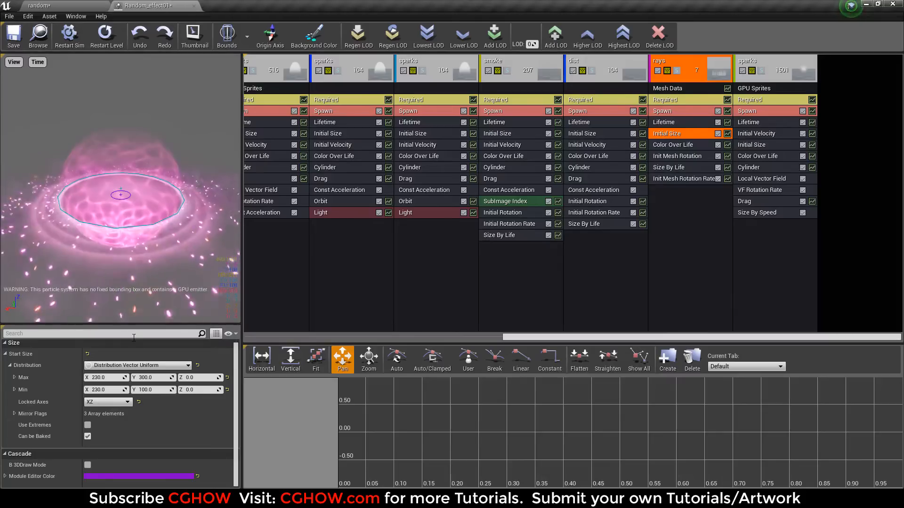
pyautogui.click(55, 6)
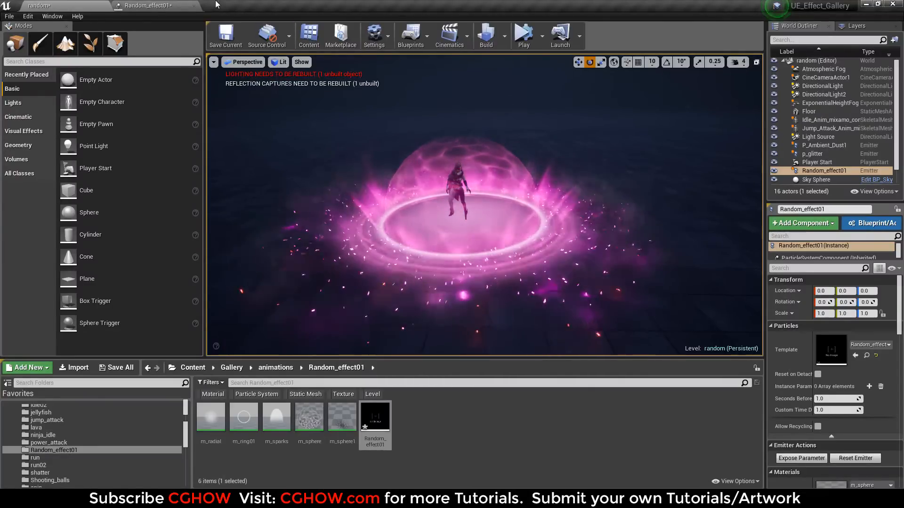
# Step: Return to the Random_effect01 particle system and solo the imported GPU sparks emitter
pyautogui.click(146, 5)
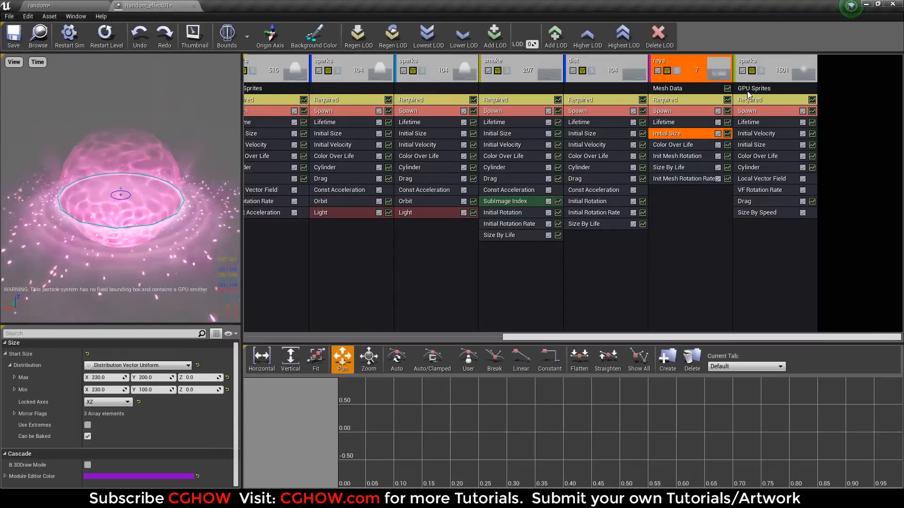
pyautogui.click(761, 71)
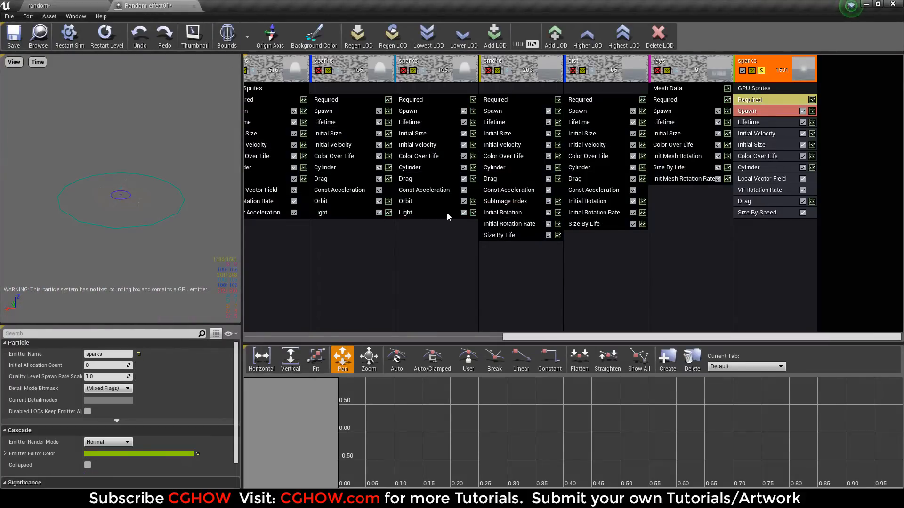
# Step: Enlarge the sparks' Cylinder start radius to about 244 and the Local Vector Field's relative scale to about 866 in X and 839 in Y
pyautogui.click(759, 168)
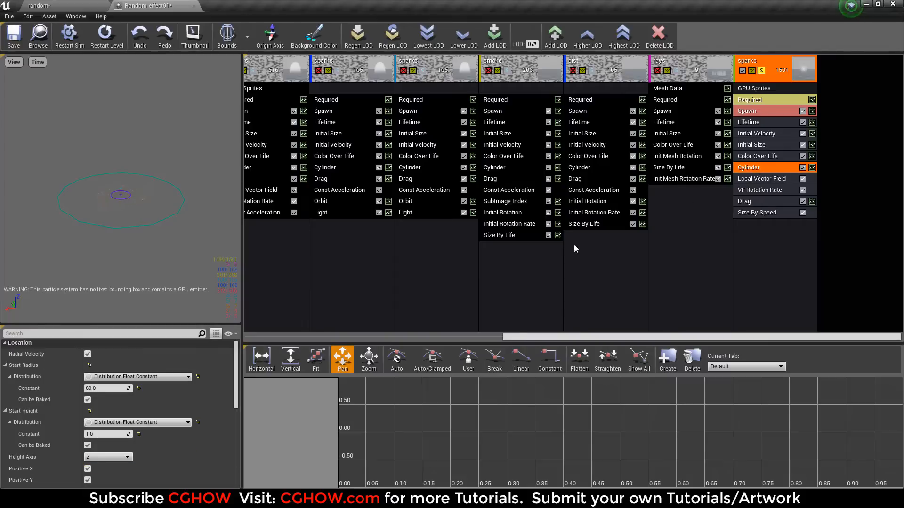
pyautogui.scroll(-3, 123, 400)
pyautogui.scroll(2, 135, 403)
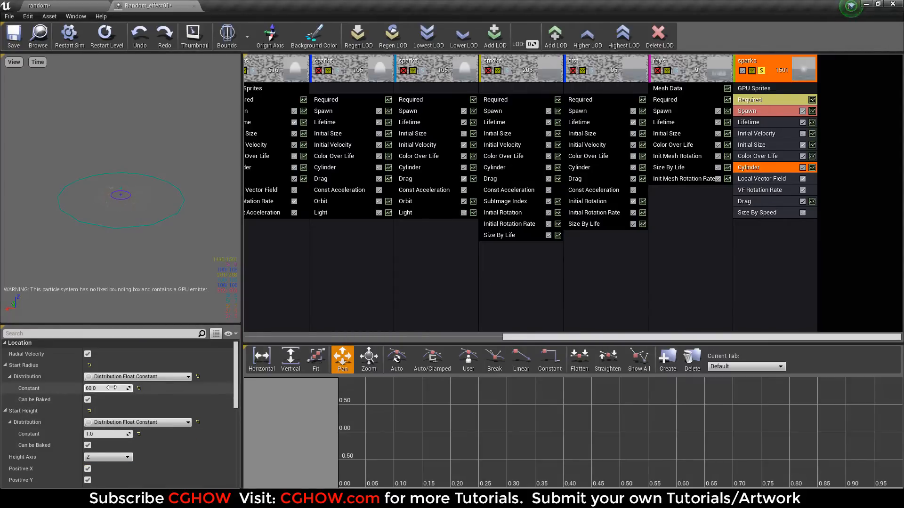
pyautogui.moveTo(106, 390); pyautogui.dragTo(97, 391)
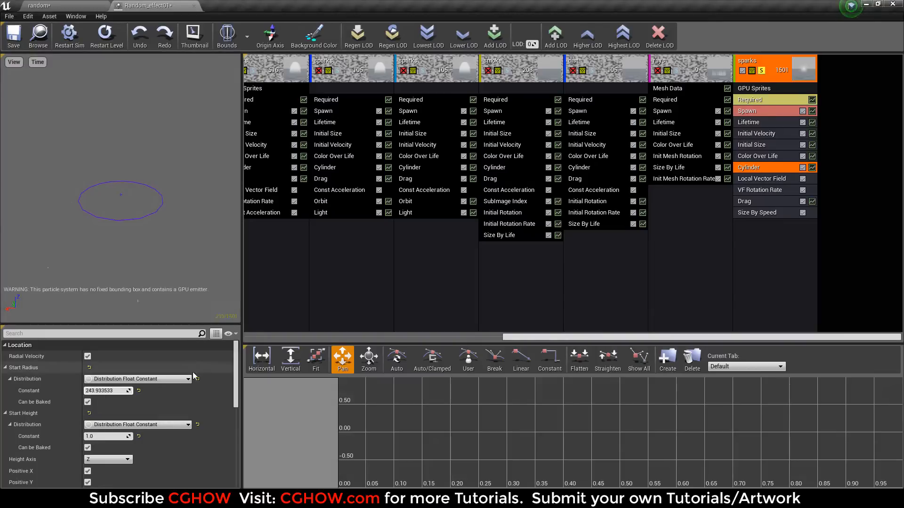
pyautogui.scroll(-10, 149, 434)
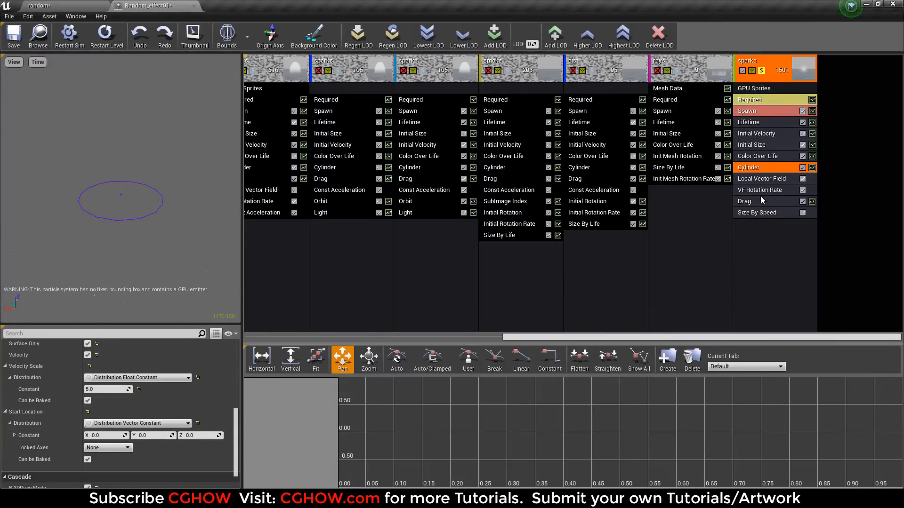
pyautogui.click(762, 179)
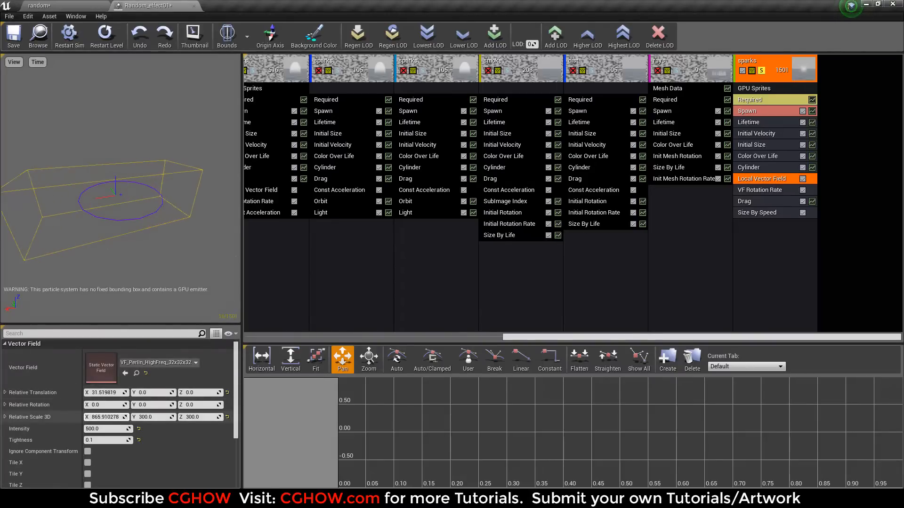
pyautogui.moveTo(140, 415); pyautogui.dragTo(198, 414)
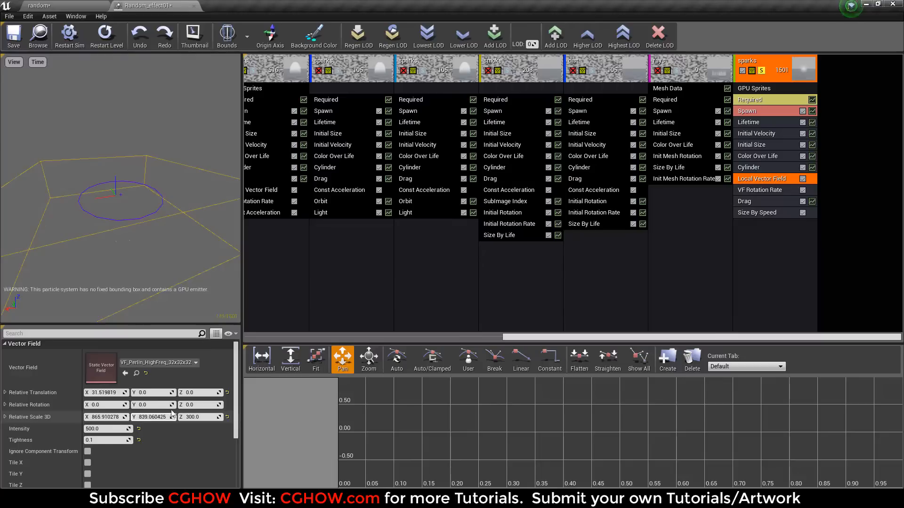
# Step: Set the sparks' Initial Size to a minimum X of 1 and a maximum X of 5
pyautogui.click(760, 147)
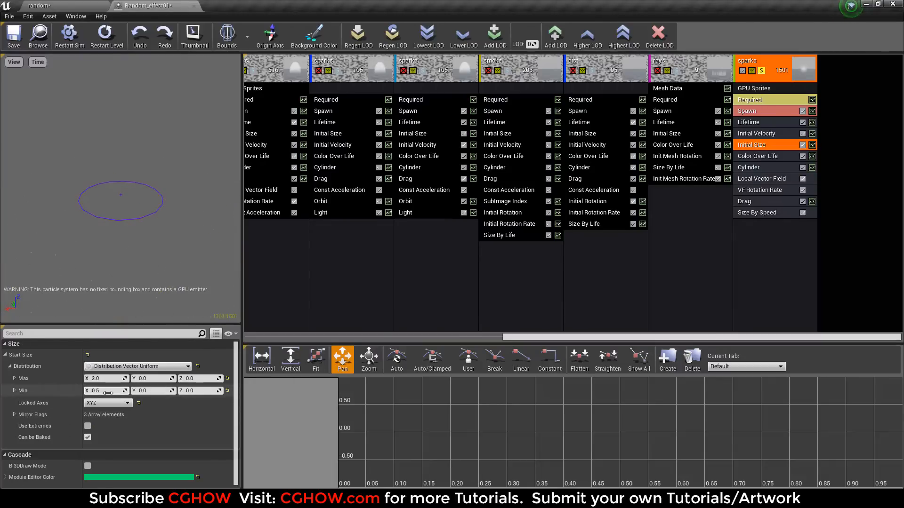
pyautogui.write('1')
pyautogui.click(106, 379)
pyautogui.write('5')
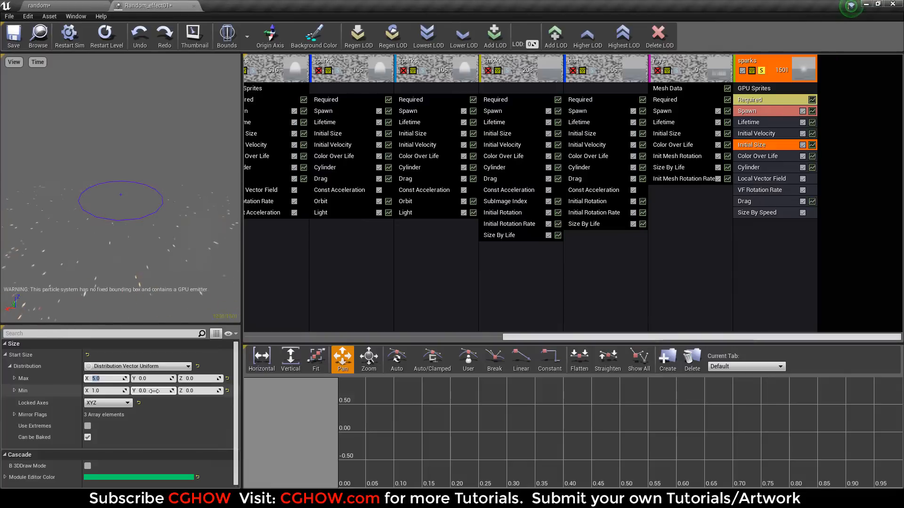
# Step: Set the constant Velocity Scale of the sparks' Cylinder module to 2
pyautogui.click(762, 165)
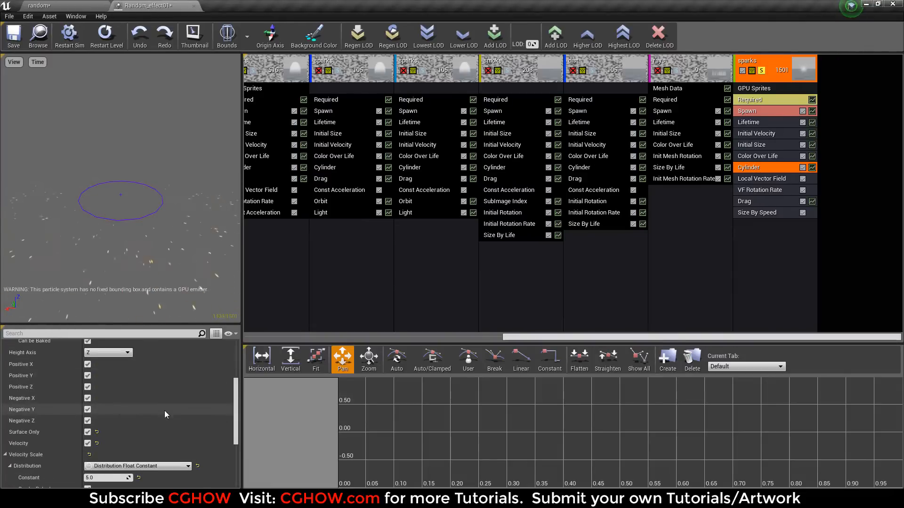
pyautogui.scroll(-5, 155, 405)
pyautogui.click(110, 388)
pyautogui.write('2.0')
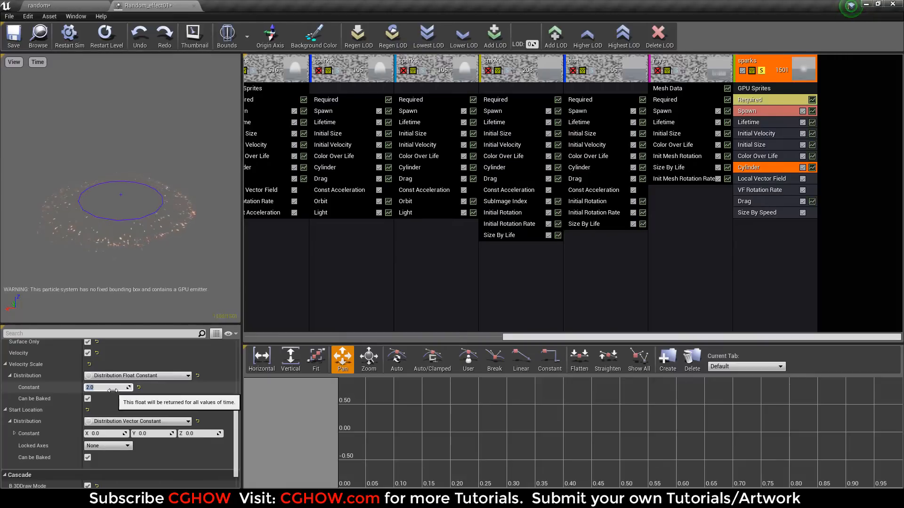
# Step: Recolor the starting point of the sparks' Color Over Life to a bright magenta (1000, 0, 896.25) with a color value of 1000
pyautogui.click(758, 156)
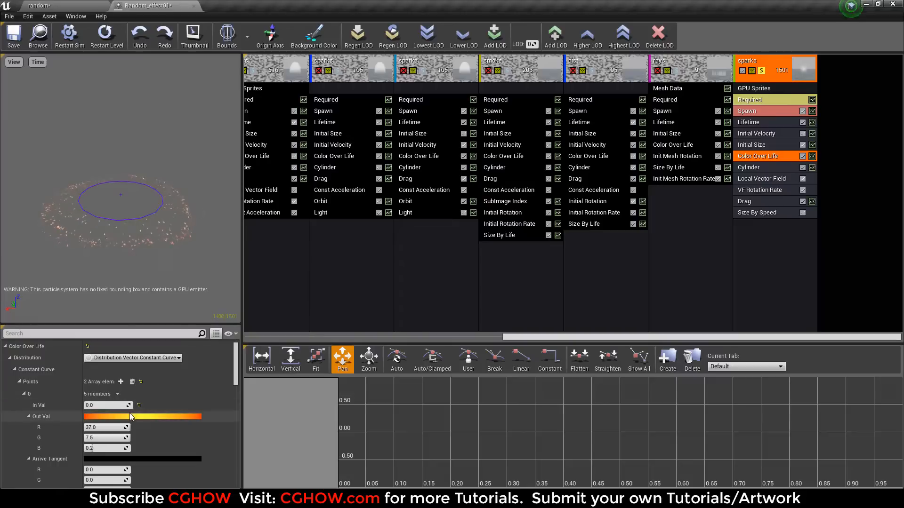
pyautogui.click(130, 416)
pyautogui.click(228, 289)
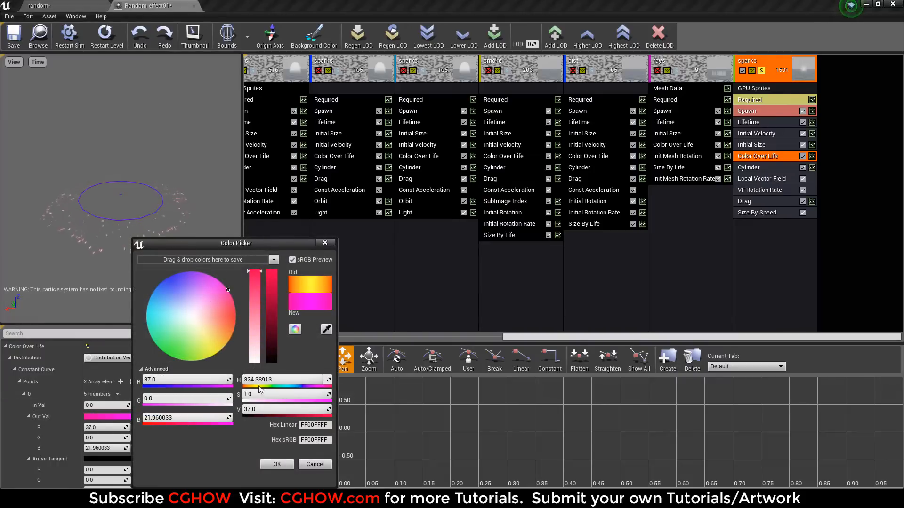
pyautogui.moveTo(224, 293); pyautogui.dragTo(221, 277)
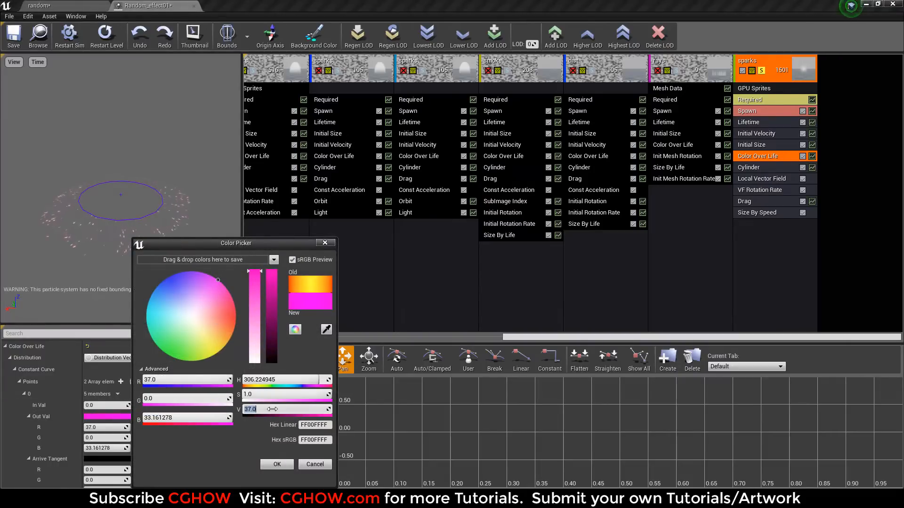
pyautogui.write('1000')
pyautogui.click(283, 464)
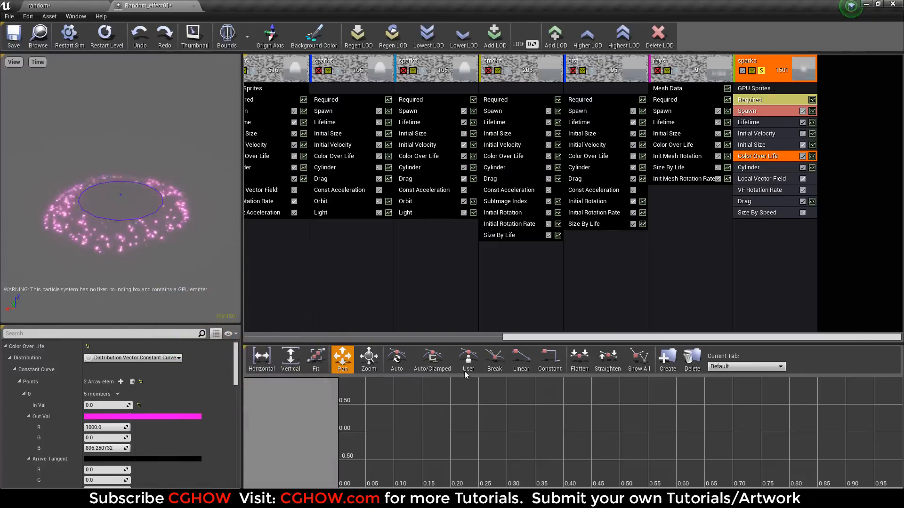
# Step: Turn off solo for the last sparks emitter and preview the complete effect in the level
pyautogui.click(761, 71)
pyautogui.click(62, 4)
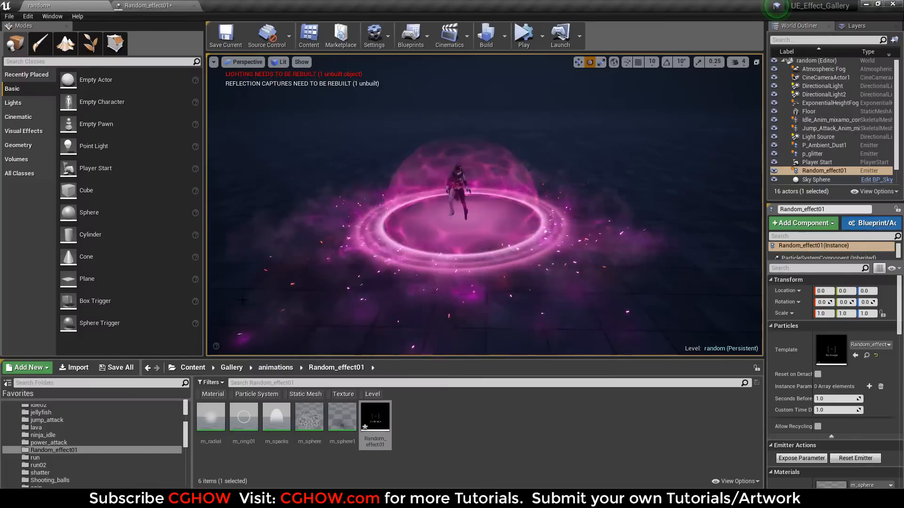
pyautogui.click(166, 7)
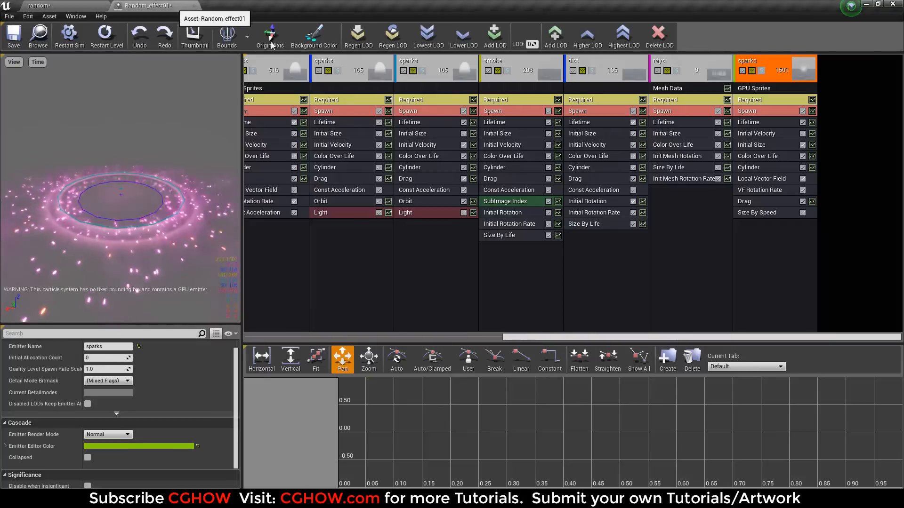
# Step: Set the first Color Over Life point of the last sparks emitter to orange, about R 1000, G 510.79, B 10.25
pyautogui.click(759, 157)
pyautogui.click(140, 417)
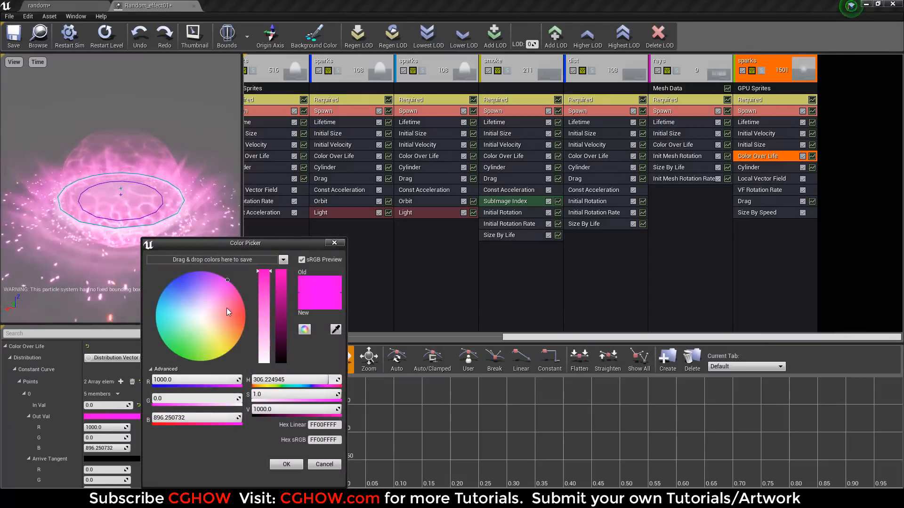
pyautogui.moveTo(227, 301); pyautogui.dragTo(239, 339)
pyautogui.click(286, 465)
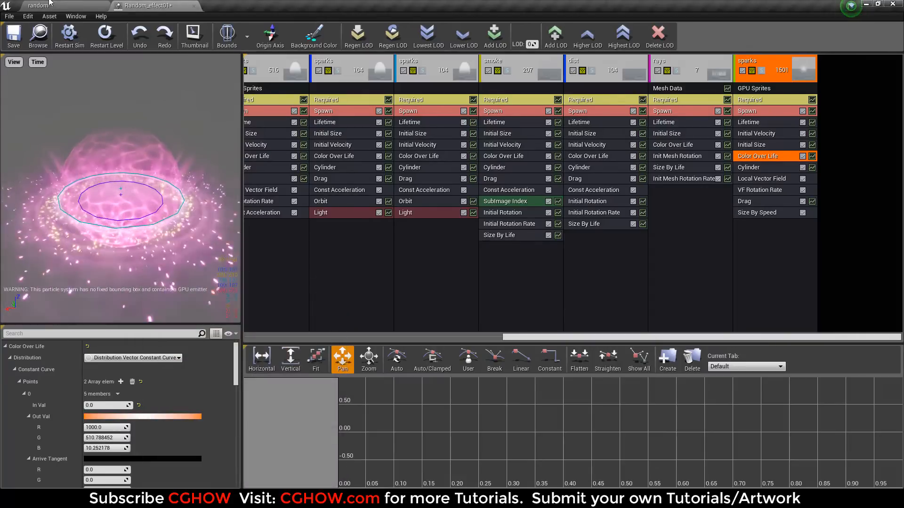
# Step: Preview the recolored sparks in the level and review the last sparks emitter's Cylinder settings
pyautogui.click(39, 5)
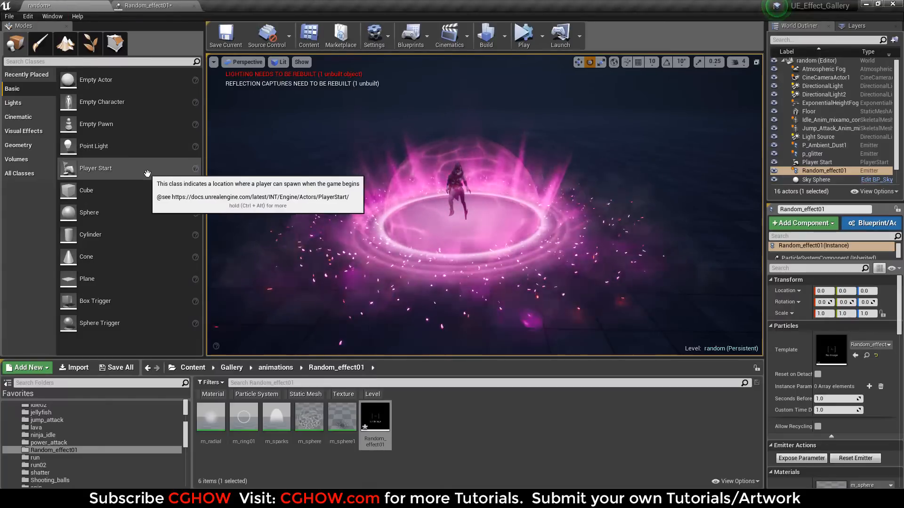
pyautogui.click(148, 6)
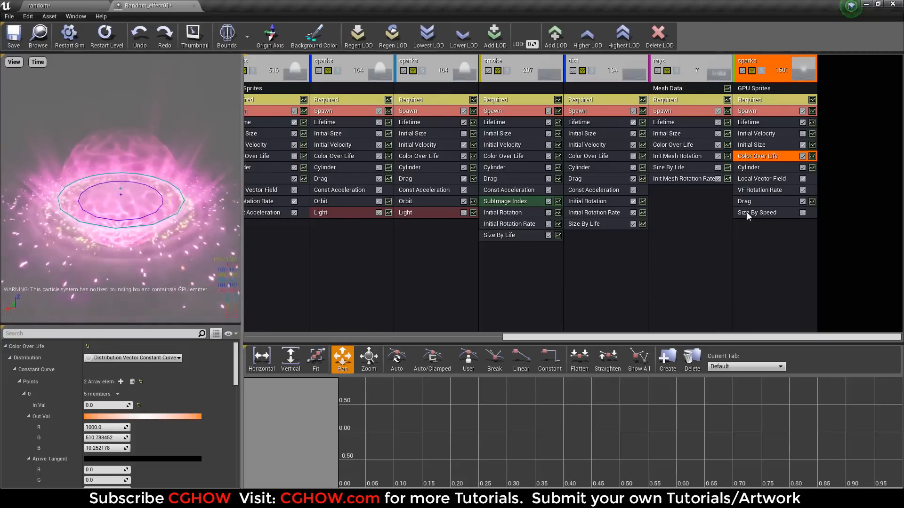
pyautogui.click(751, 168)
pyautogui.scroll(-10, 148, 441)
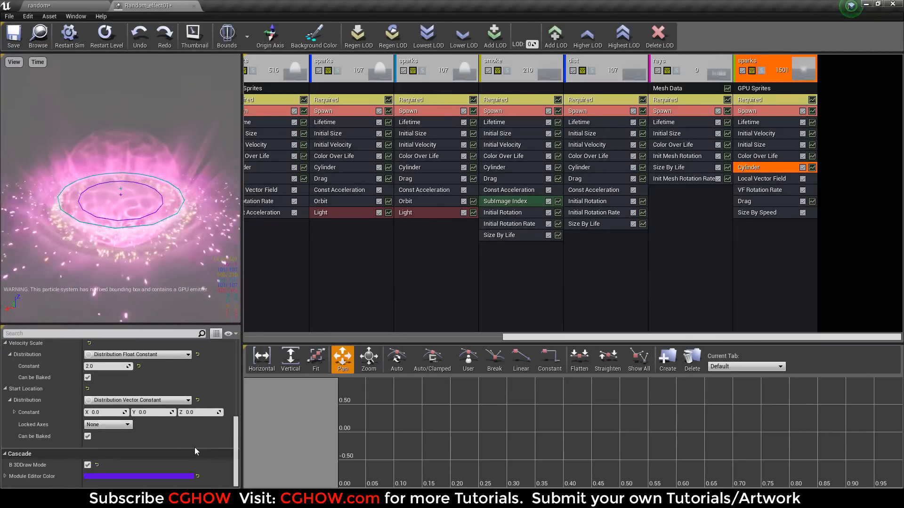
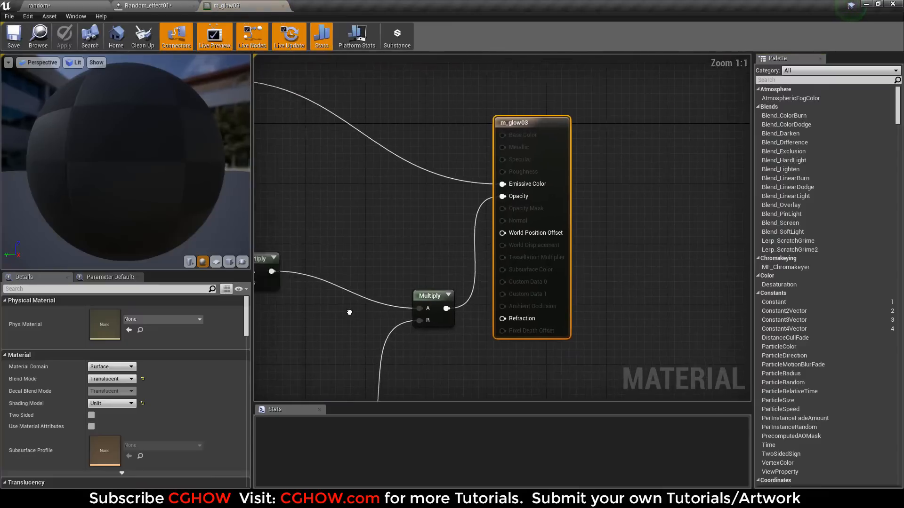
# Step: Examine the m_glow03 material's node graph on a different preview shape, including both Panner speeds, and close the material
pyautogui.scroll(-3, 351, 313)
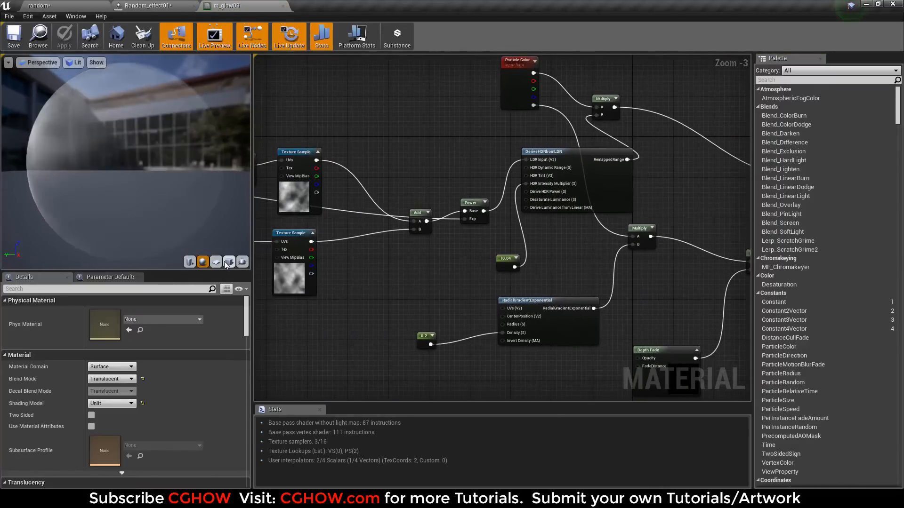
pyautogui.click(229, 261)
pyautogui.moveTo(348, 271); pyautogui.dragTo(483, 276, button='right')
pyautogui.scroll(-3, 180, 207)
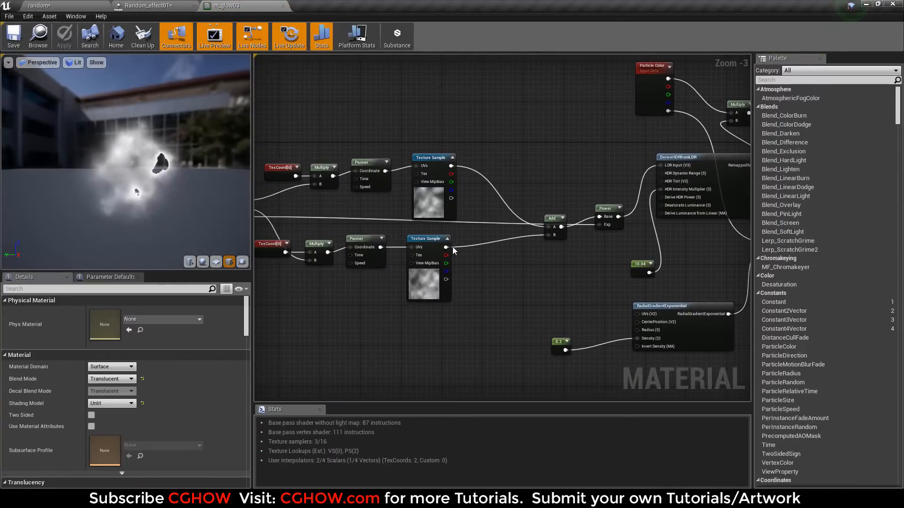
pyautogui.moveTo(410, 194); pyautogui.dragTo(357, 193, button='right')
pyautogui.scroll(-1, 357, 193)
pyautogui.click(328, 173)
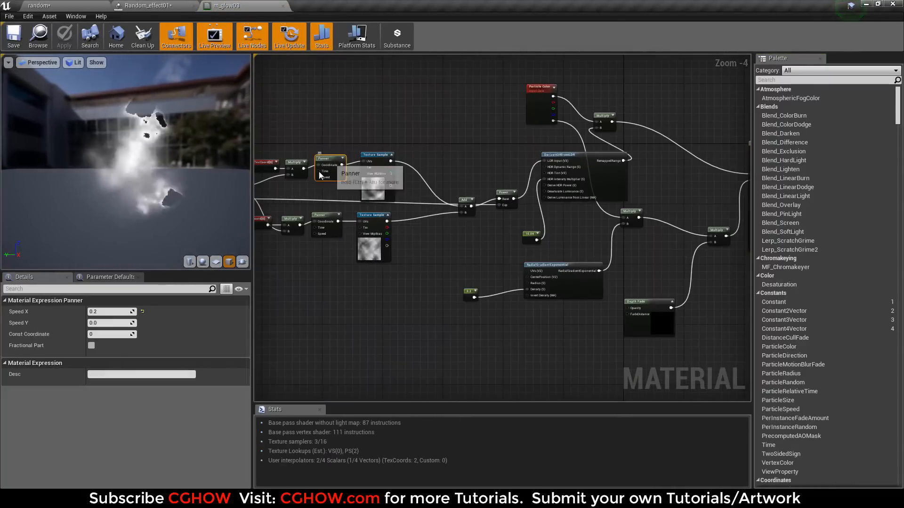
pyautogui.click(318, 219)
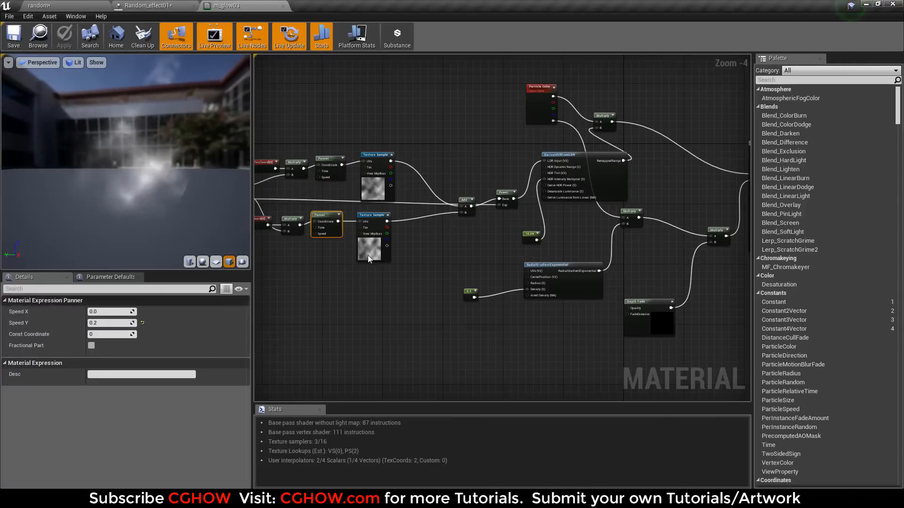
pyautogui.moveTo(417, 193); pyautogui.dragTo(294, 245, button='right')
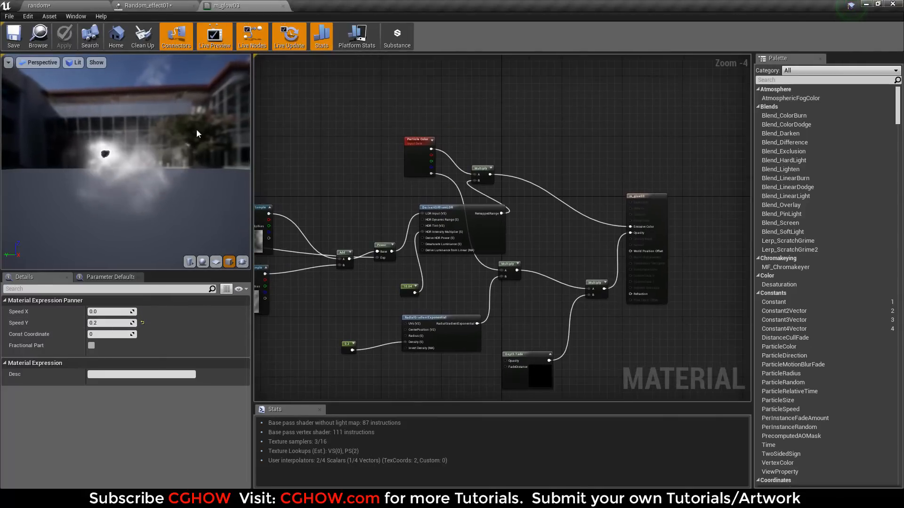
pyautogui.click(283, 6)
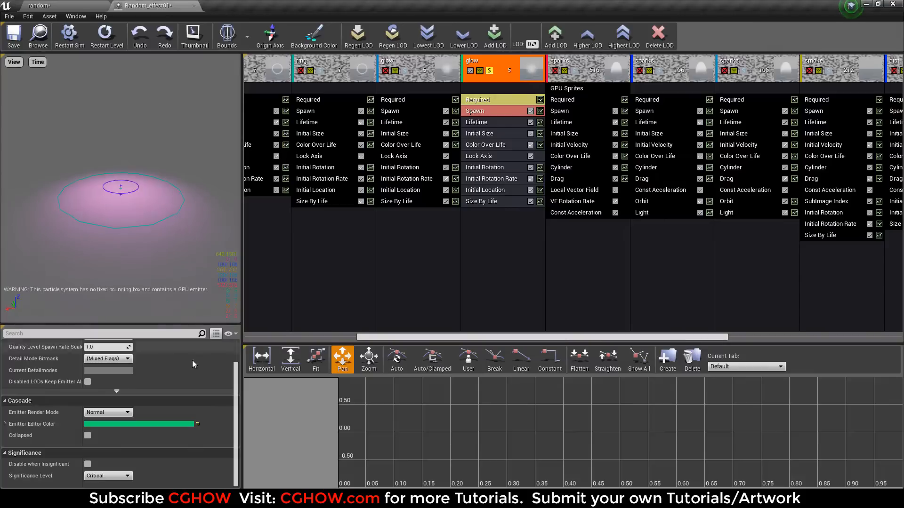
# Step: Assign the m_glow03 material to the soloed glow emitter and preview it unsoloed with the full effect in the level
pyautogui.click(499, 99)
pyautogui.scroll(3, 126, 381)
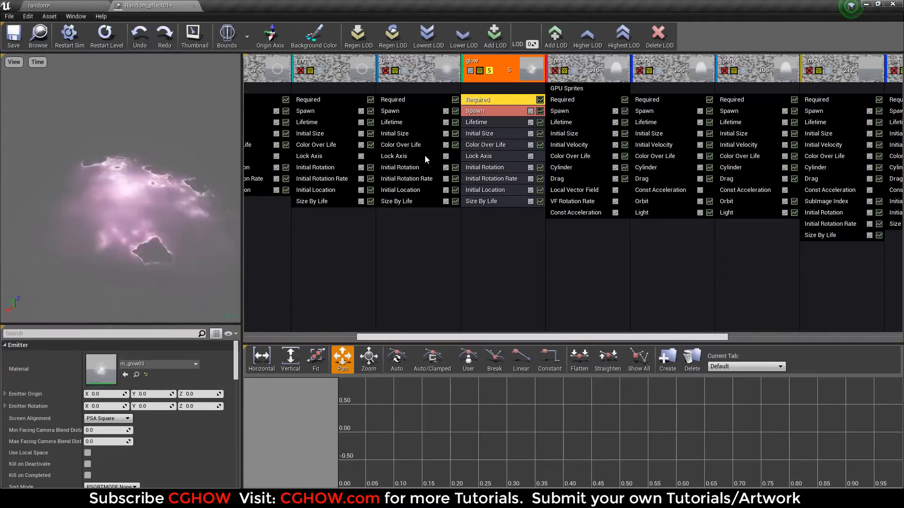
pyautogui.click(490, 71)
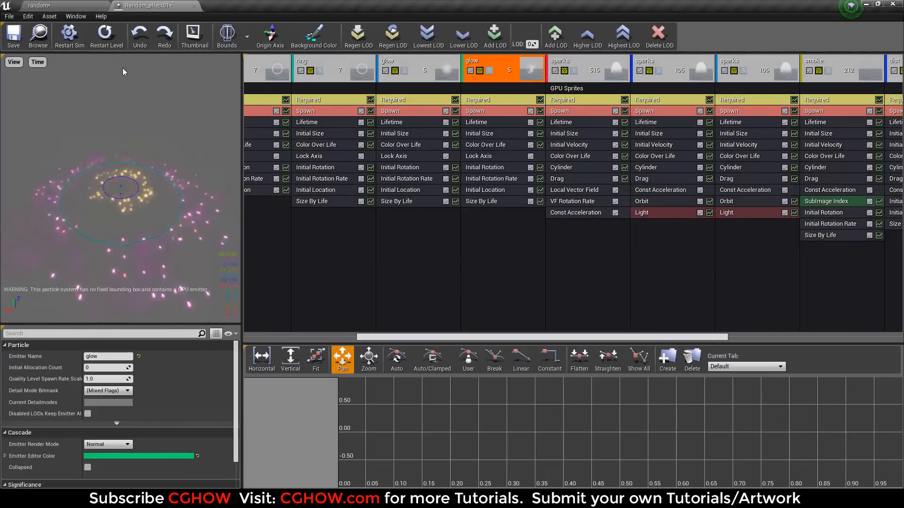
pyautogui.click(57, 6)
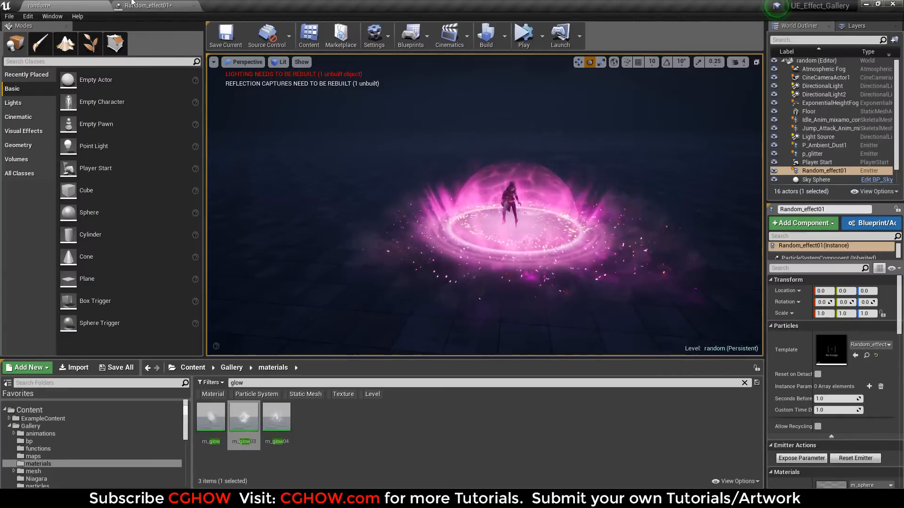
pyautogui.click(150, 5)
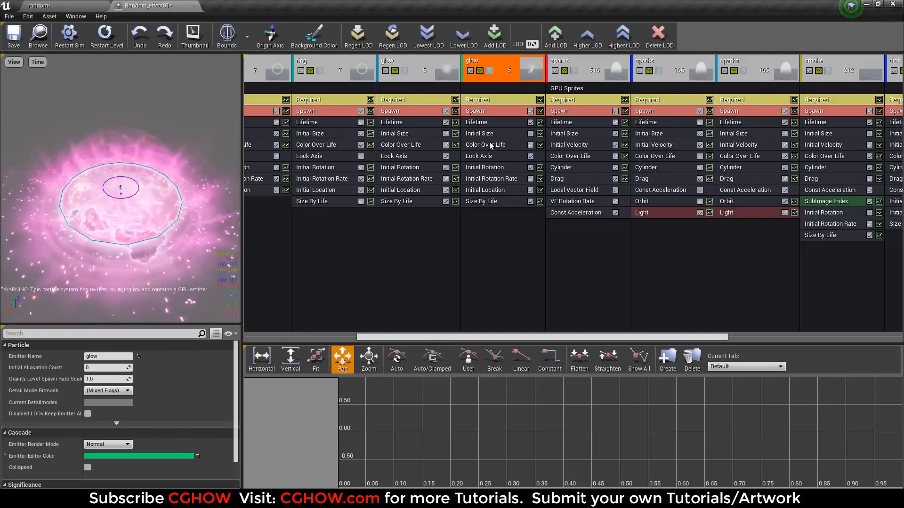
# Step: Set the selected glow emitter's constant spawn rate to 10 and preview the effect in the level
pyautogui.click(475, 111)
pyautogui.click(106, 380)
pyautogui.write('10')
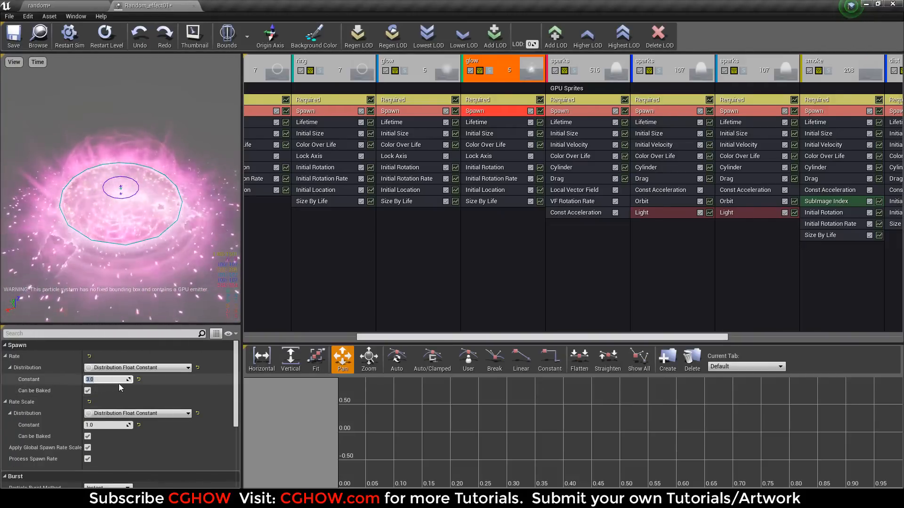
pyautogui.press('Return')
pyautogui.click(60, 7)
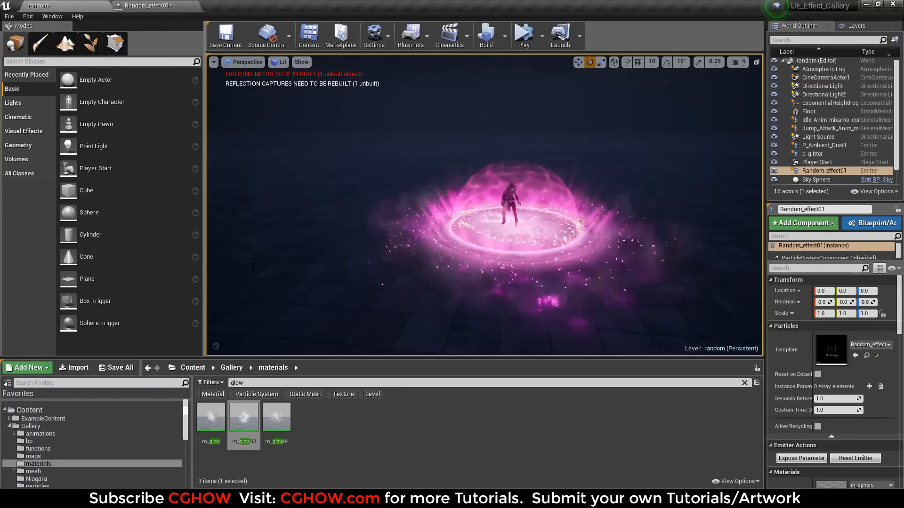
pyautogui.click(147, 5)
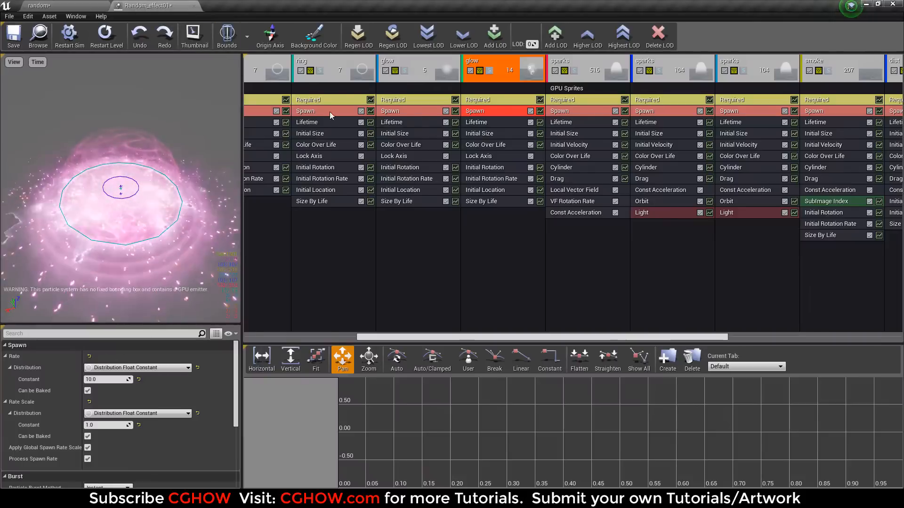
# Step: Examine the Dynamic Parameter inputs in the graph of the glow emitter's m_glow03 material and close it
pyautogui.click(465, 100)
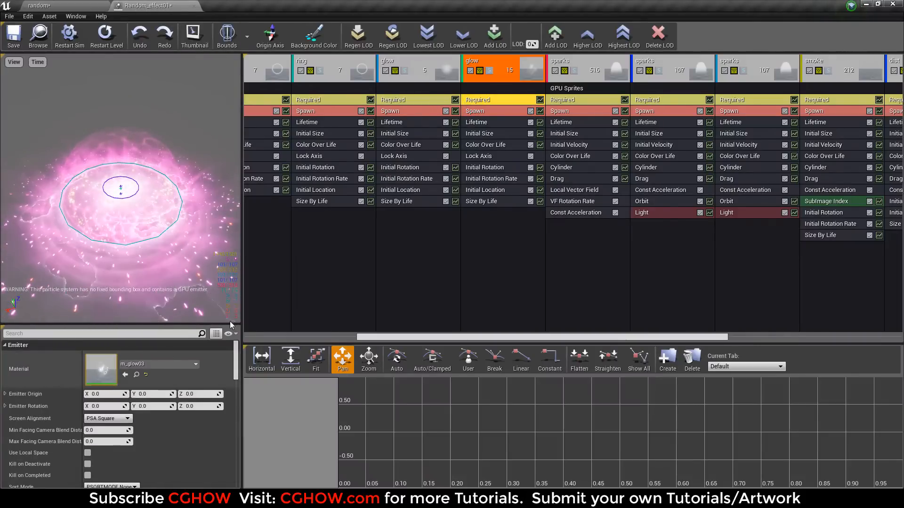
pyautogui.moveTo(470, 250); pyautogui.dragTo(659, 225, button='right')
pyautogui.moveTo(378, 307)
pyautogui.mouseDown(button='right')
pyautogui.moveTo(607, 281)
pyautogui.moveTo(712, 295)
pyautogui.mouseUp(button='right')
pyautogui.moveTo(400, 279); pyautogui.dragTo(590, 287, button='right')
pyautogui.scroll(-2, 590, 287)
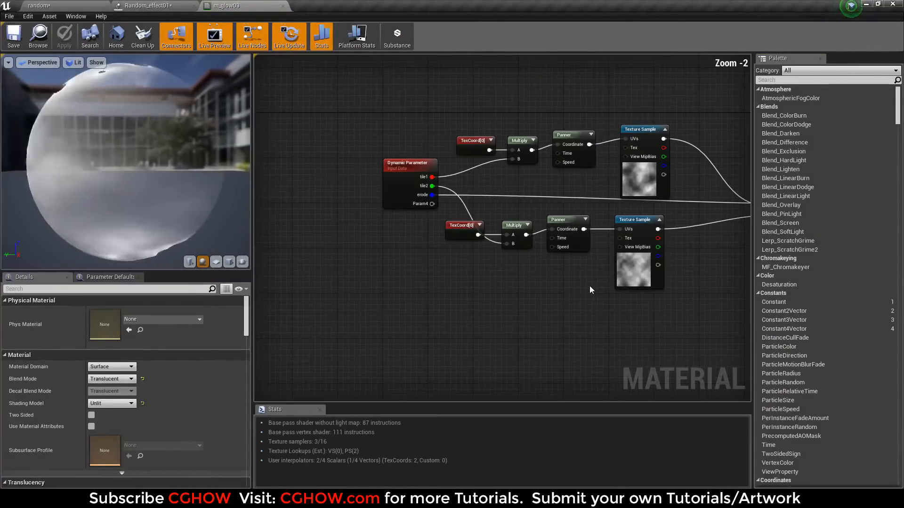
pyautogui.rightClick(479, 269)
pyautogui.middleClick(241, 5)
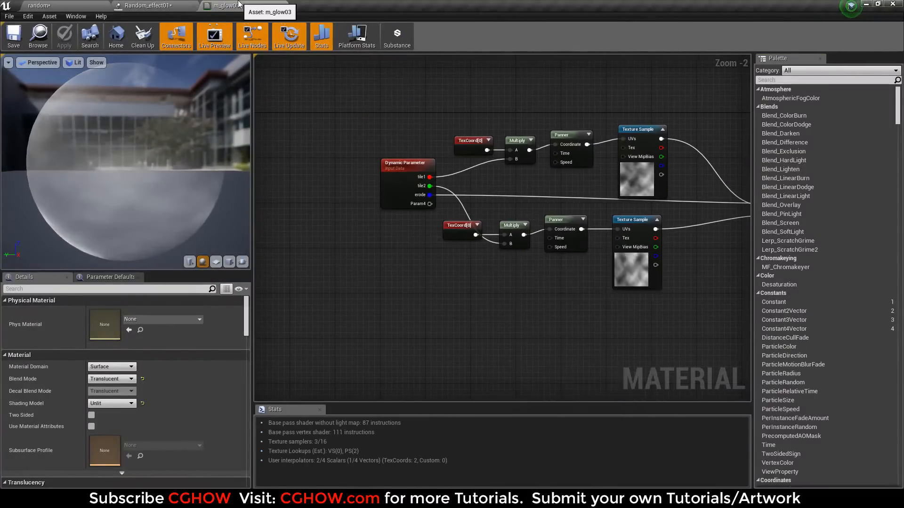
# Step: Add a Dynamic parameter module to the m_glow03 glow emitter and refresh it to load the material's parameter names
pyautogui.rightClick(478, 228)
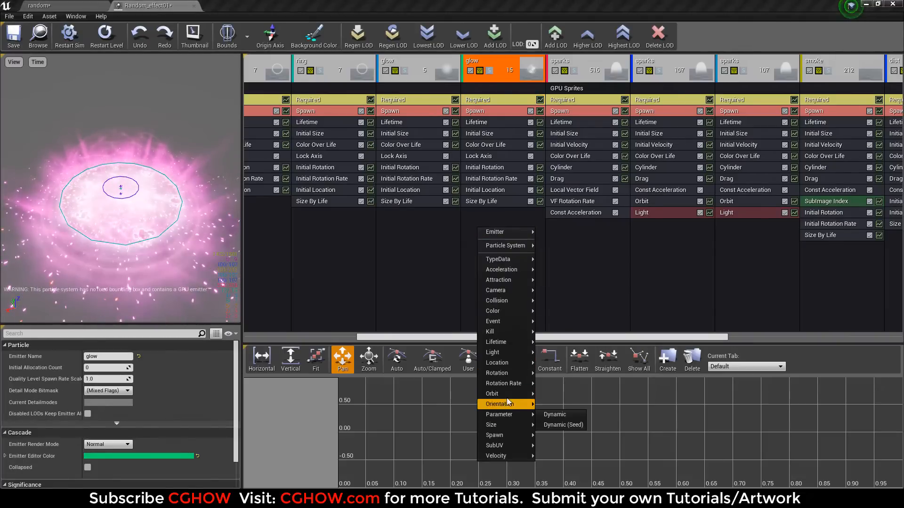
pyautogui.click(555, 414)
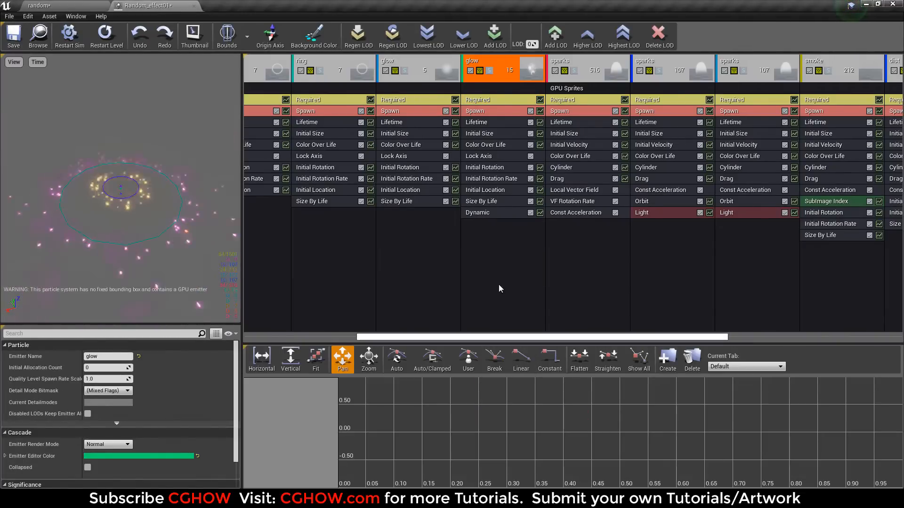
pyautogui.rightClick(486, 215)
pyautogui.click(506, 229)
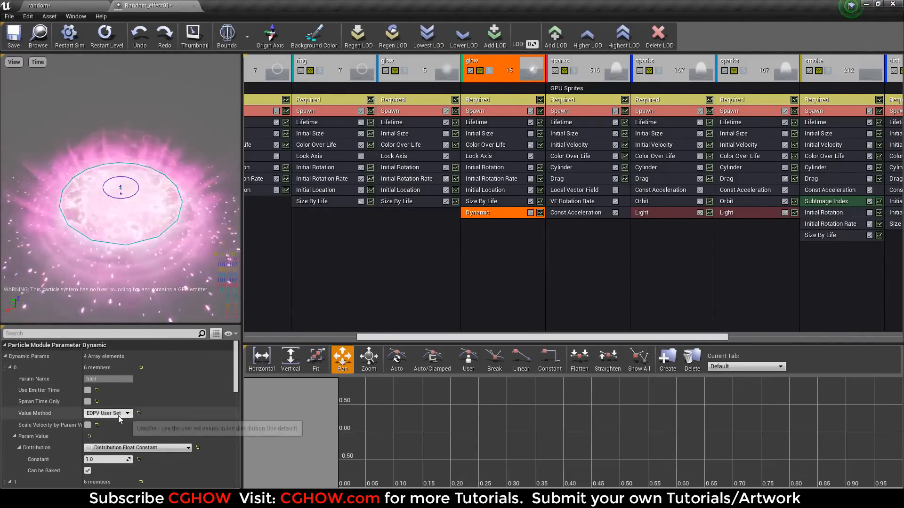
# Step: Give the Dynamic module's tile1 parameter a Distribution Float Uniform with Min 0.2 and Max 1.0
pyautogui.scroll(-3, 123, 414)
pyautogui.click(123, 388)
pyautogui.click(128, 437)
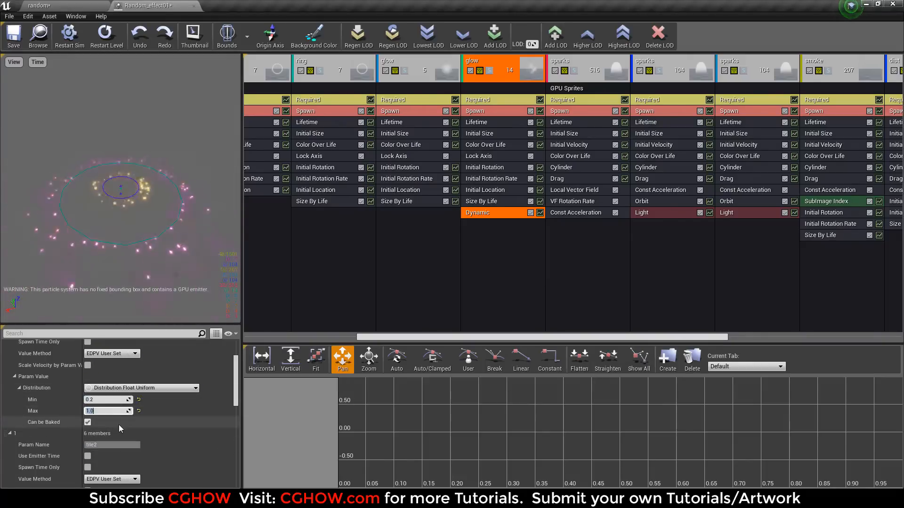
pyautogui.scroll(2, 118, 425)
pyautogui.scroll(-5, 117, 420)
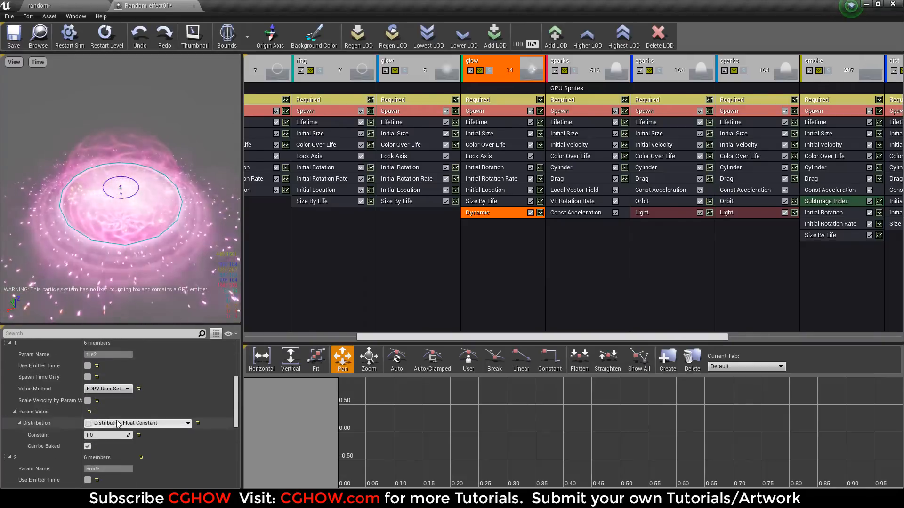
# Step: Give the tile2 parameter a Distribution Float Uniform with Min 0.2 and Max 1.0, and enable Spawn Time Only
pyautogui.click(116, 423)
pyautogui.click(122, 392)
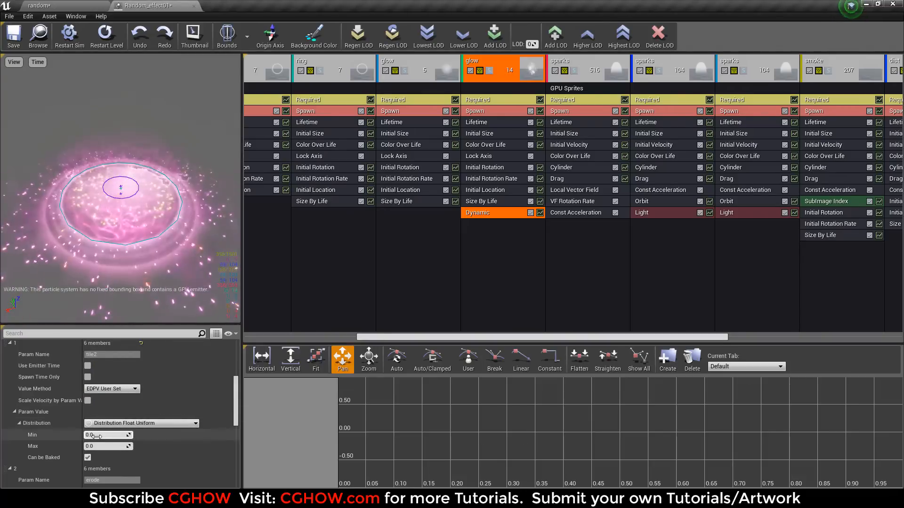
pyautogui.click(101, 447)
pyautogui.write('1')
pyautogui.click(88, 377)
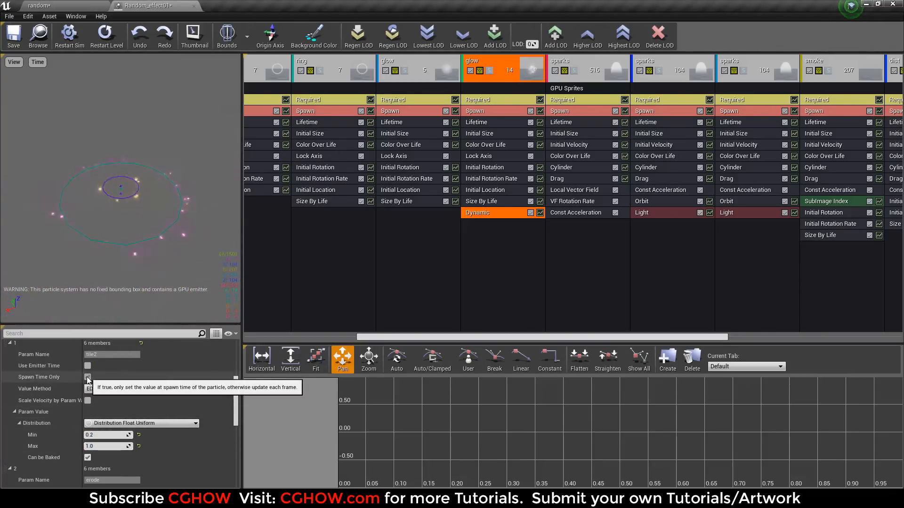
# Step: Set the Out Val X of the glow emitter's second Size By Life point to 0, comparing the effect in the level
pyautogui.click(60, 4)
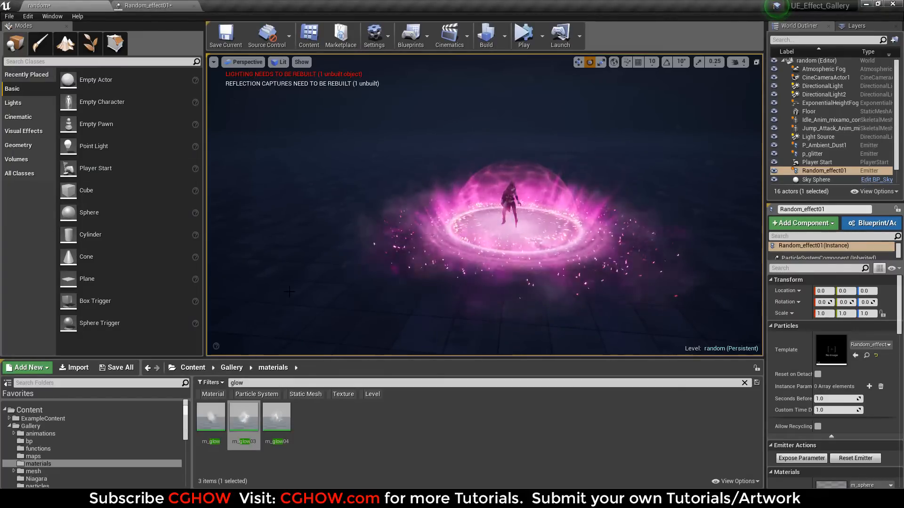
pyautogui.click(146, 5)
pyautogui.click(495, 203)
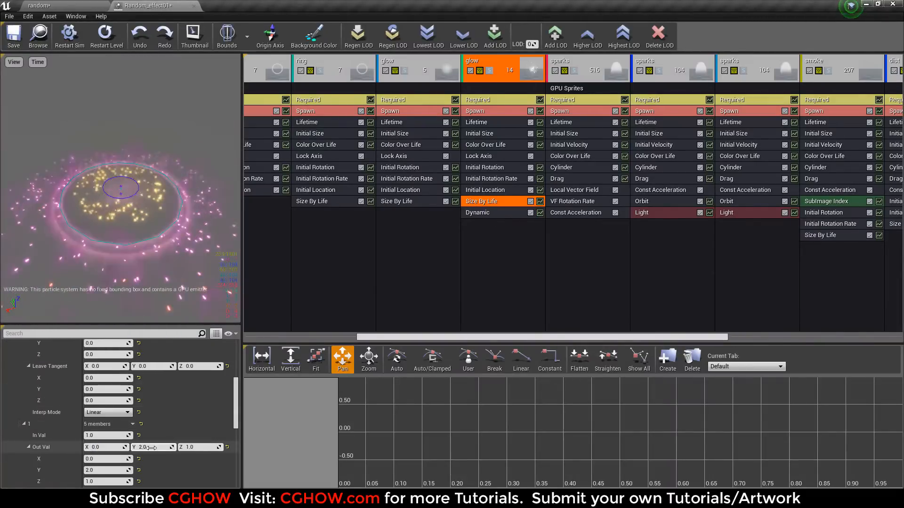
pyautogui.press('Return')
pyautogui.scroll(4, 120, 427)
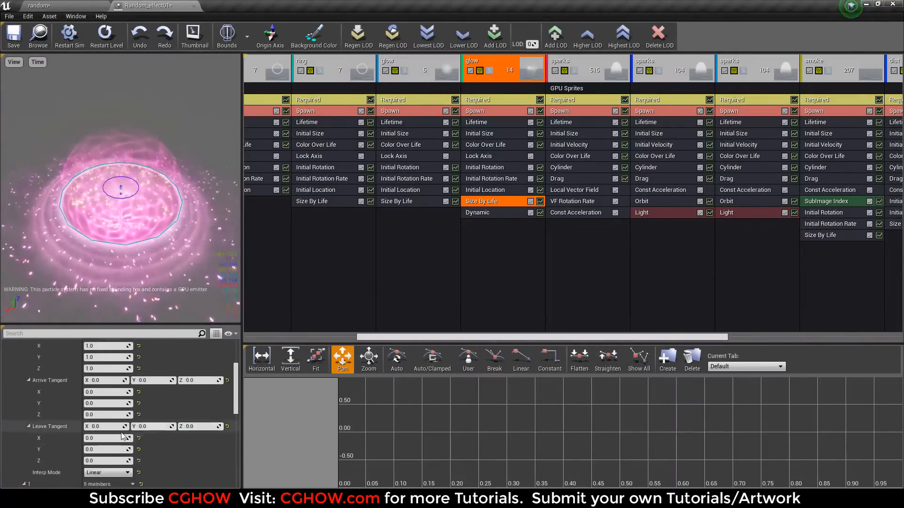
pyautogui.click(81, 5)
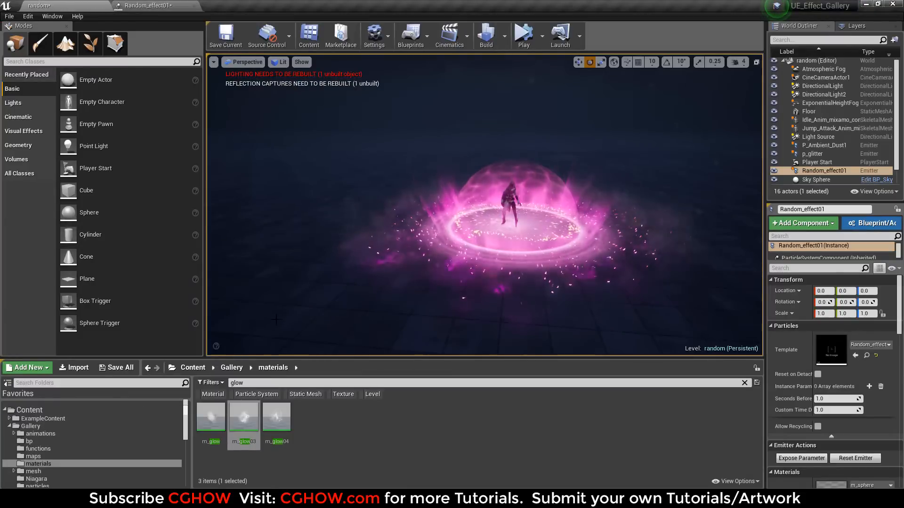
# Step: Set the m_glow03 glow emitter's constant spawn rate to 50 and check the effect in the level
pyautogui.click(148, 5)
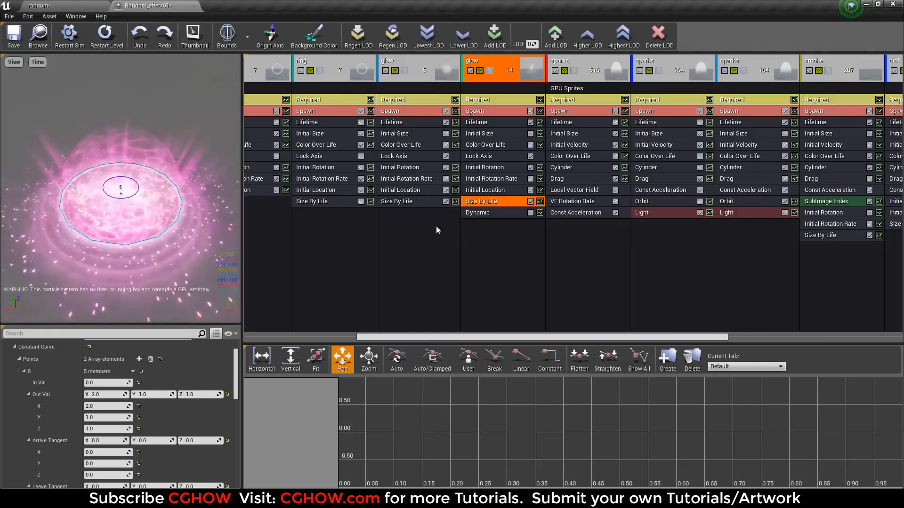
pyautogui.click(487, 191)
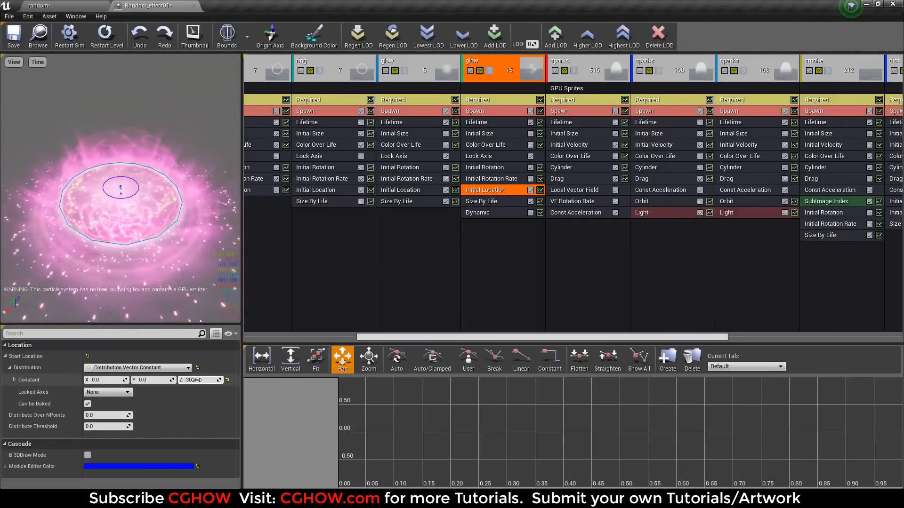
pyautogui.click(476, 112)
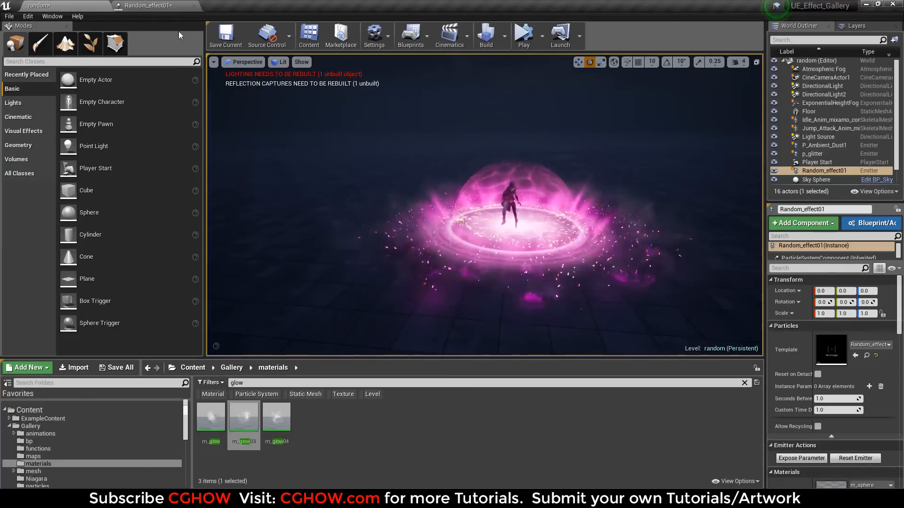
pyautogui.click(163, 5)
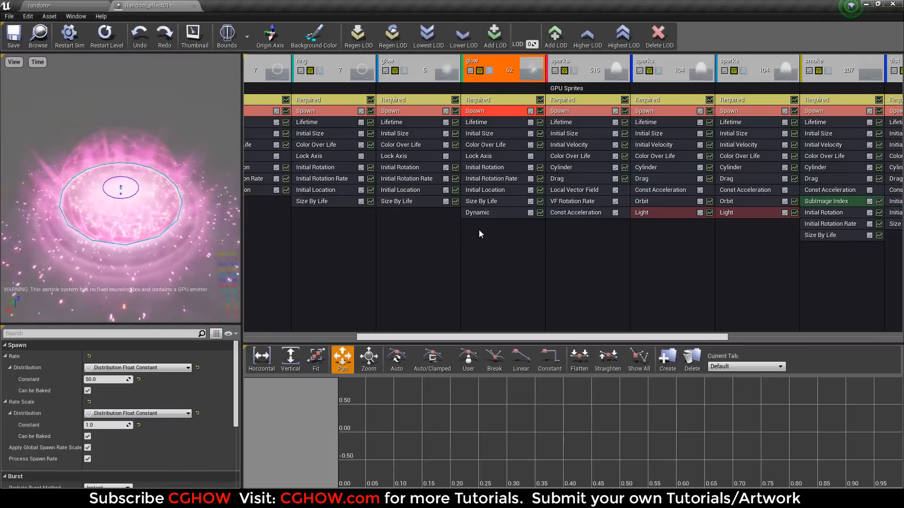
# Step: Give the glow emitter's Initial Location a Distribution Vector Uniform with Min Z 10 and Max Z 100, and check it in the level
pyautogui.click(485, 189)
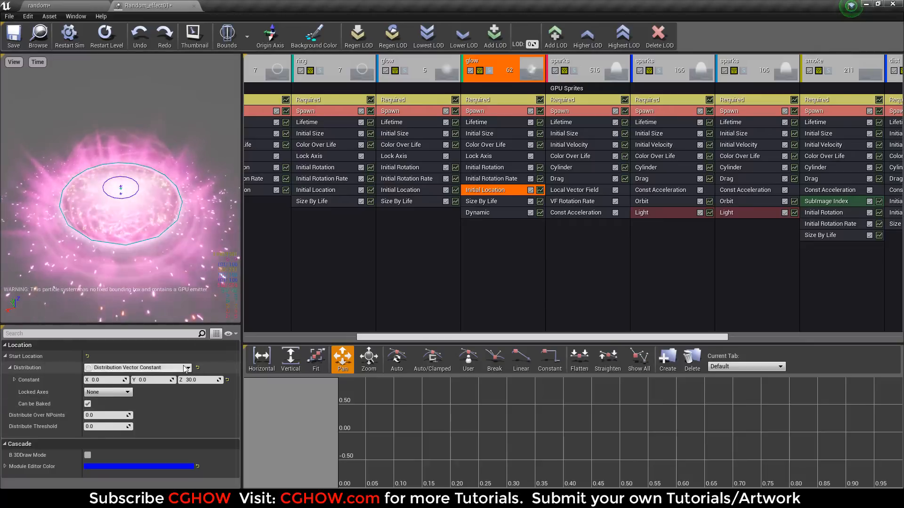
pyautogui.click(141, 368)
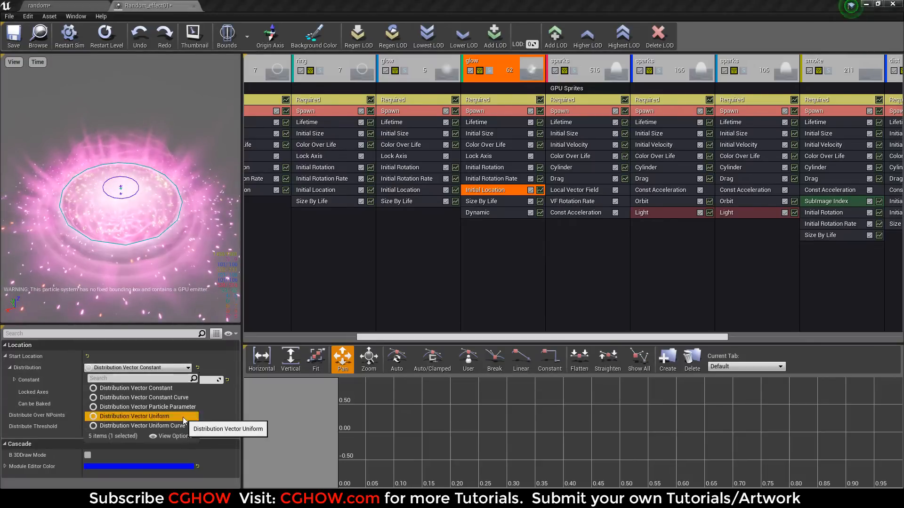
pyautogui.click(181, 417)
pyautogui.click(201, 392)
pyautogui.write('10')
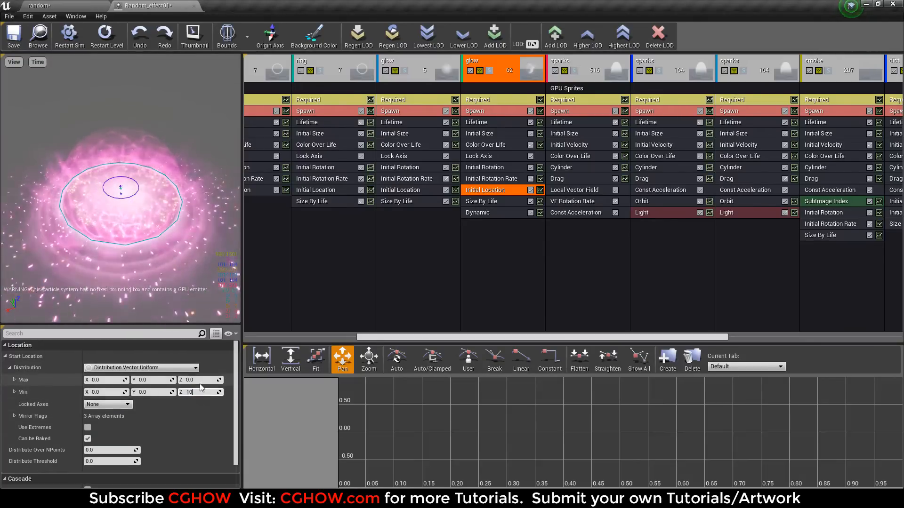
pyautogui.click(199, 380)
pyautogui.write('100')
pyautogui.press('Return')
pyautogui.click(72, 4)
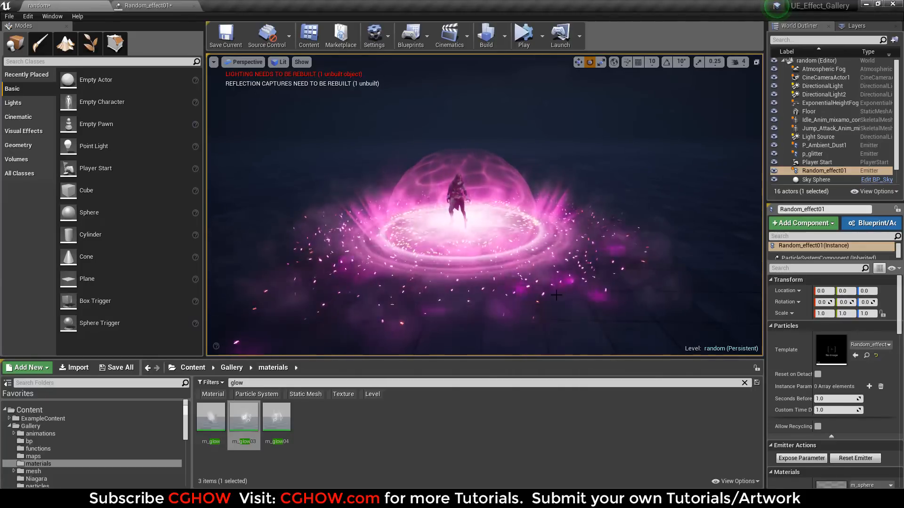
# Step: Clear the glow search in the Gallery folder and look through its assets filtered to textures, including the textures folder
pyautogui.click(30, 426)
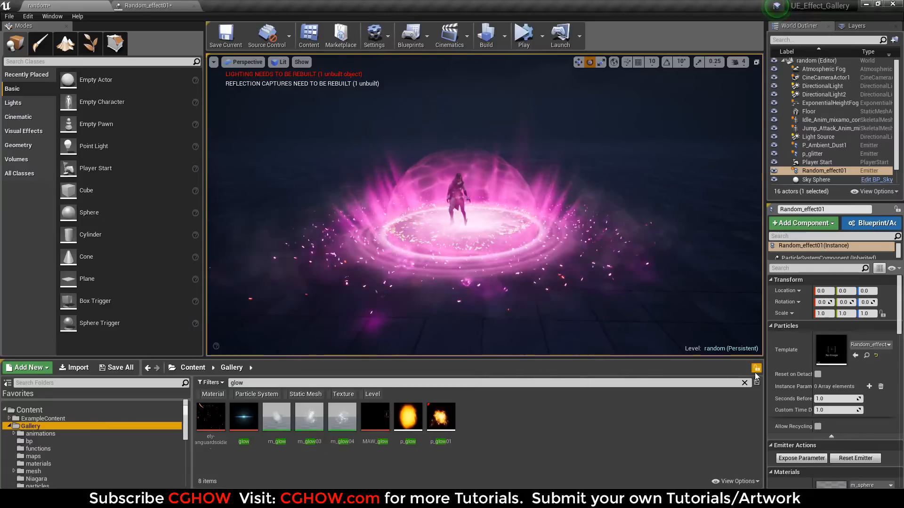
pyautogui.click(745, 384)
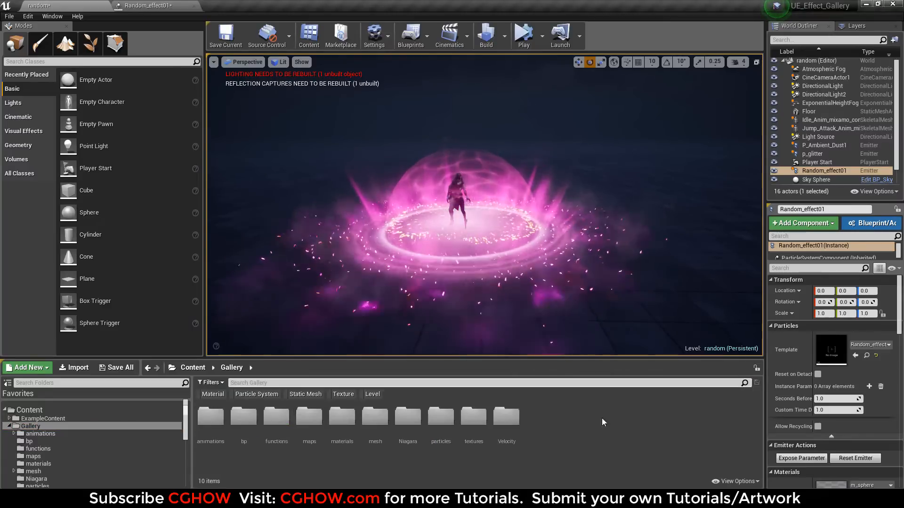
pyautogui.click(352, 395)
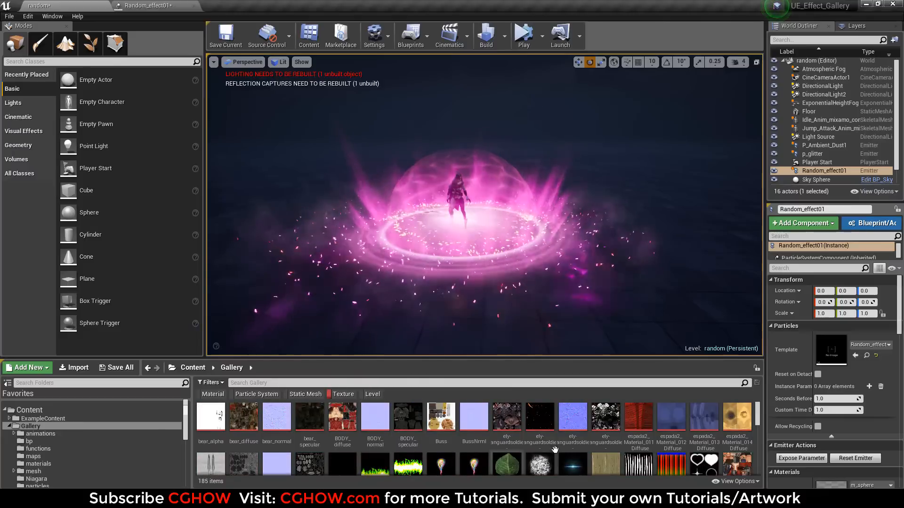
pyautogui.scroll(-5, 692, 438)
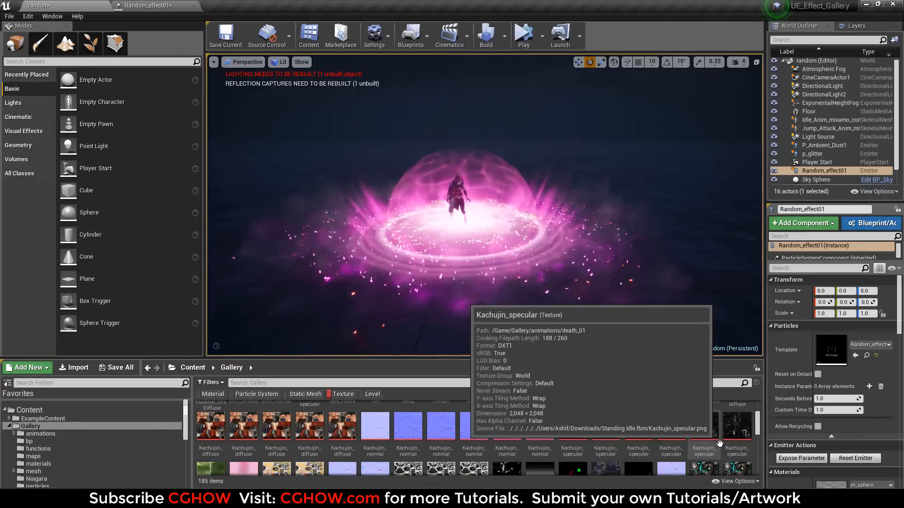
pyautogui.scroll(-3, 683, 428)
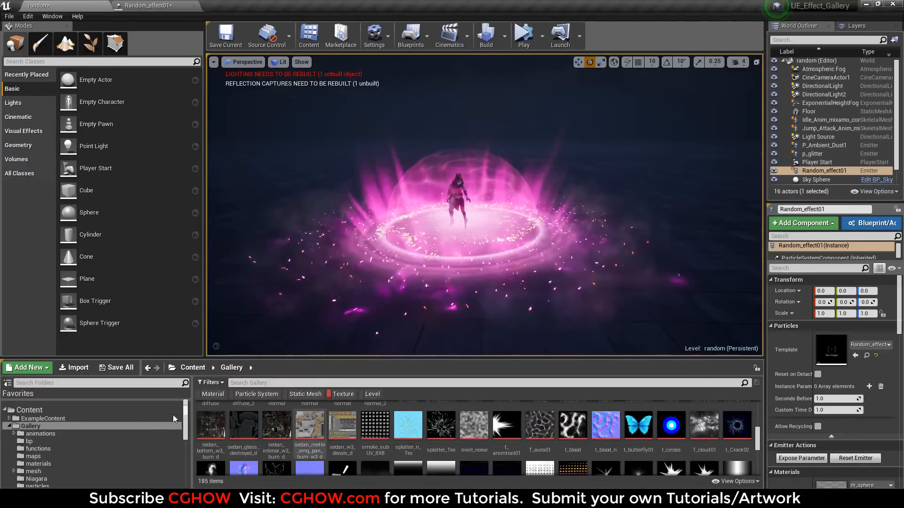
pyautogui.click(50, 434)
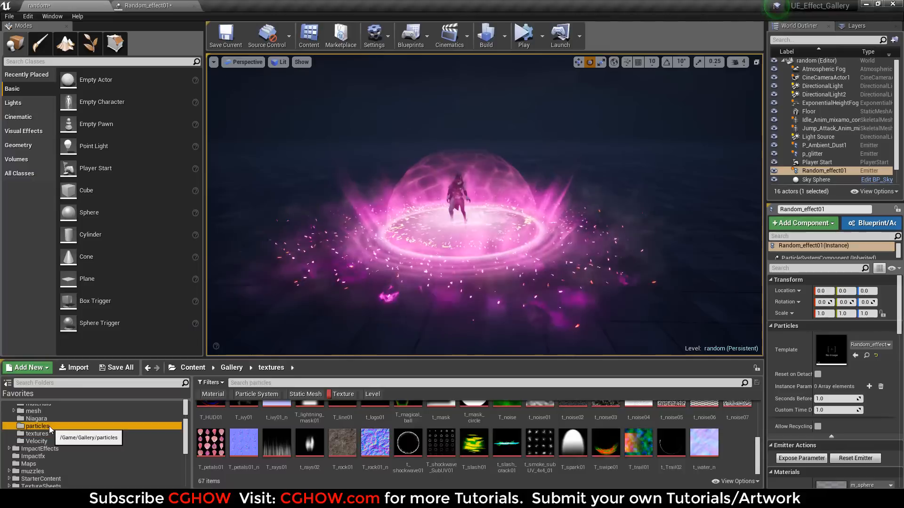
# Step: Turn off the Texture filter and look through the particle systems in the Gallery's particles folder
pyautogui.click(48, 426)
pyautogui.click(343, 394)
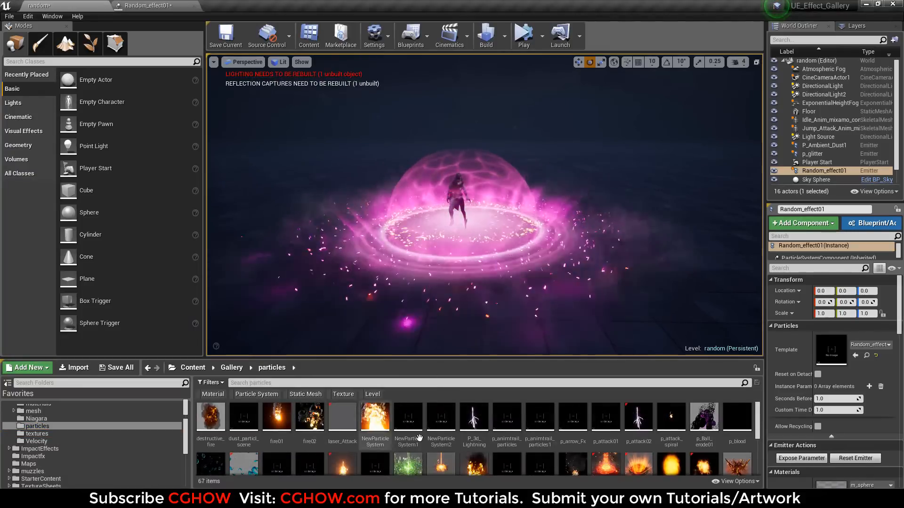
pyautogui.scroll(-2, 532, 430)
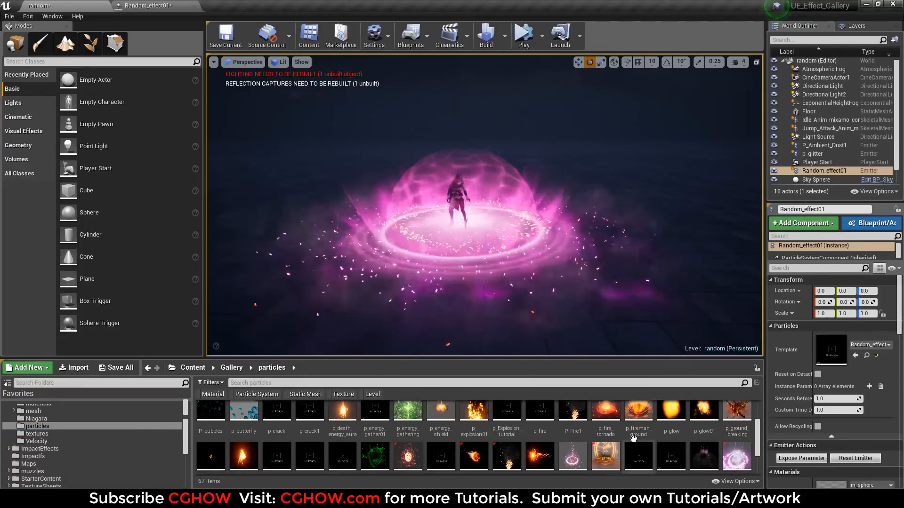
pyautogui.scroll(-1, 640, 432)
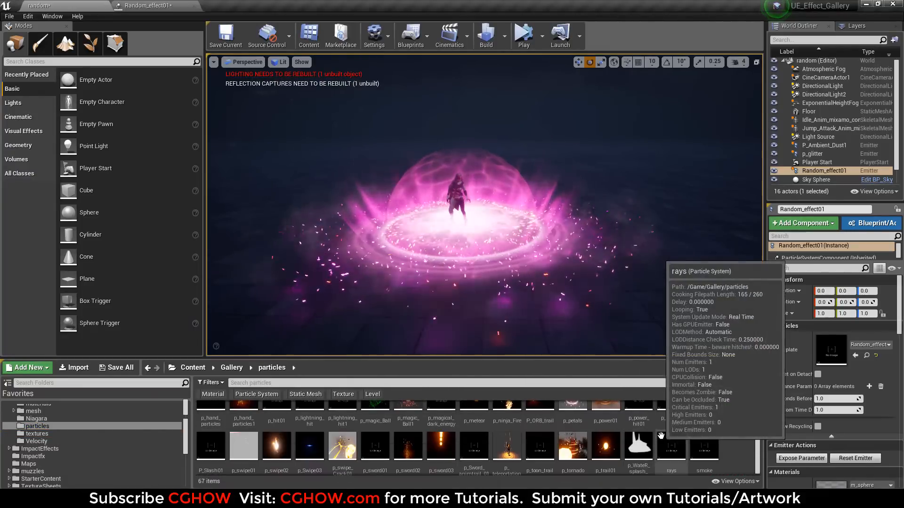
pyautogui.scroll(3, 521, 427)
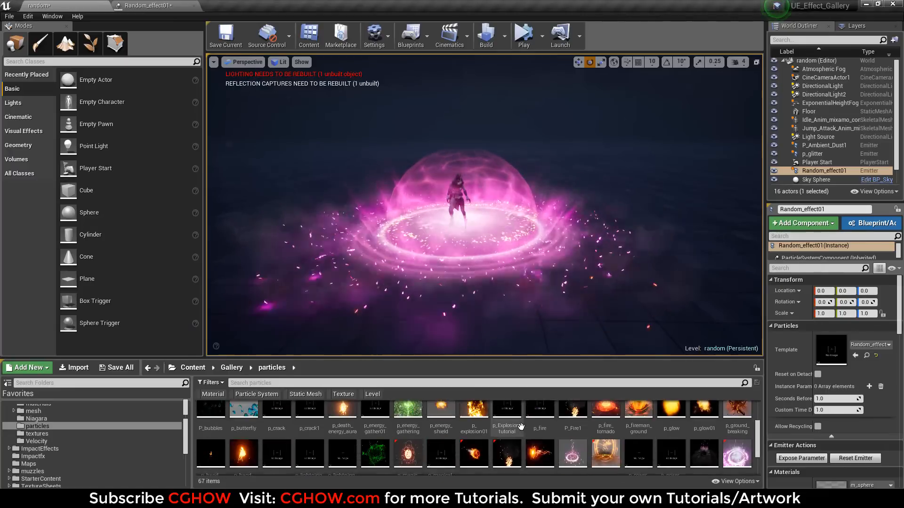
pyautogui.scroll(1, 521, 426)
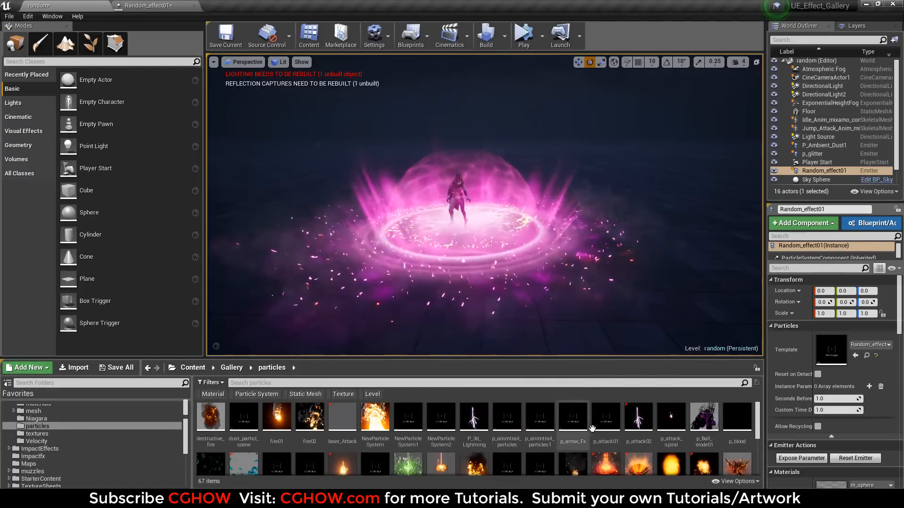
pyautogui.moveTo(737, 415)
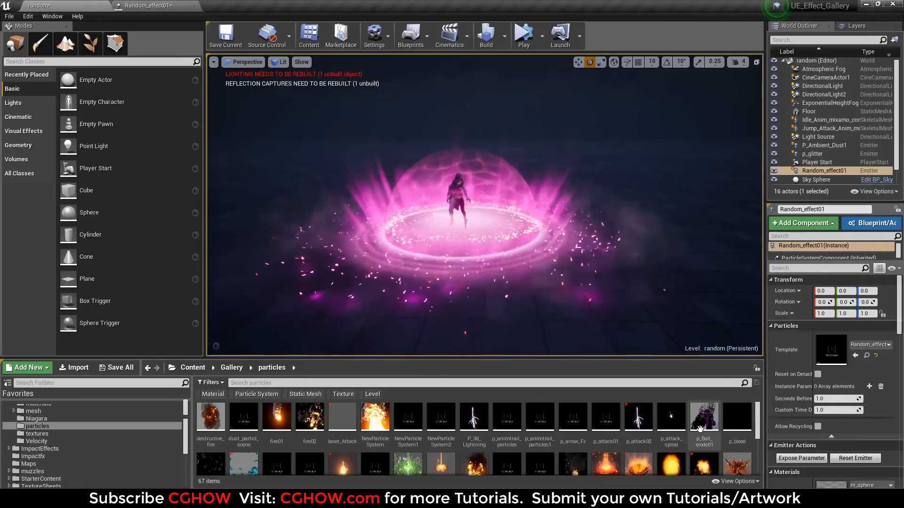
pyautogui.moveTo(389, 433)
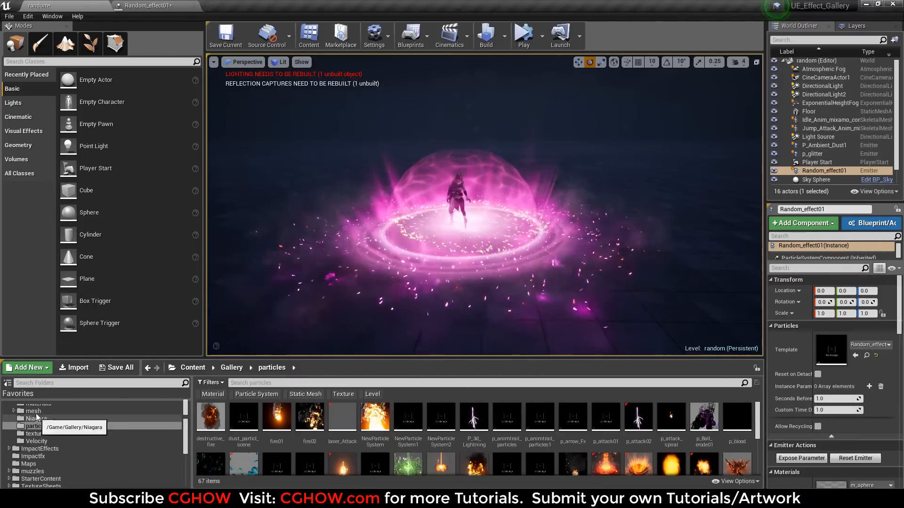
# Step: Locate the Random_effect01 particle system's folder, create a material named m_erode there, and open it
pyautogui.click(183, 4)
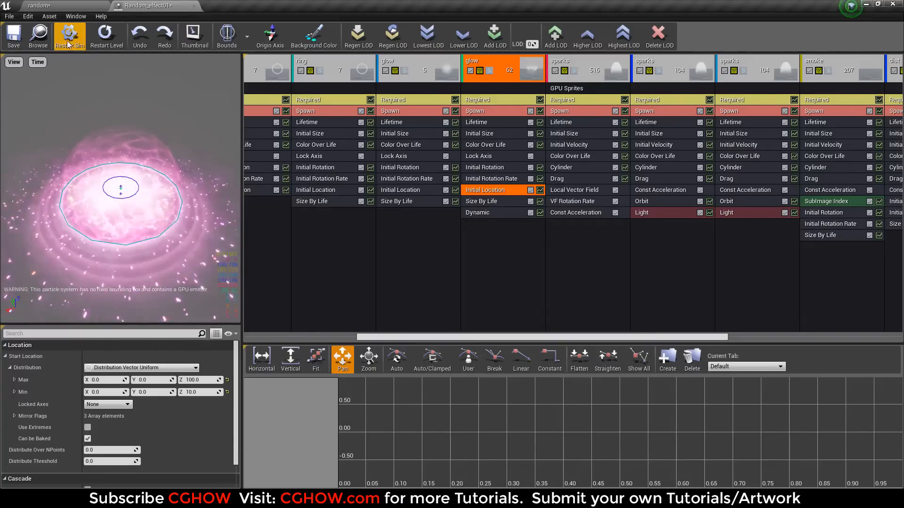
pyautogui.click(38, 36)
pyautogui.rightClick(428, 424)
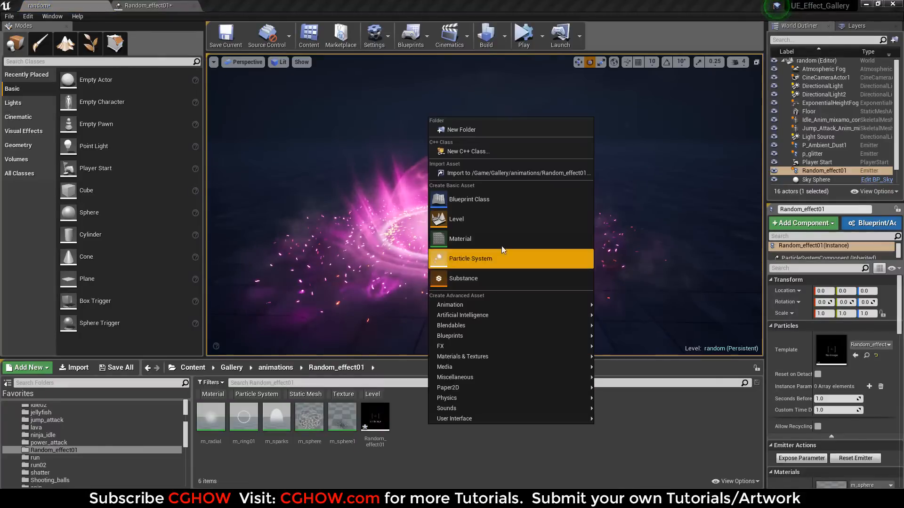
pyautogui.click(487, 243)
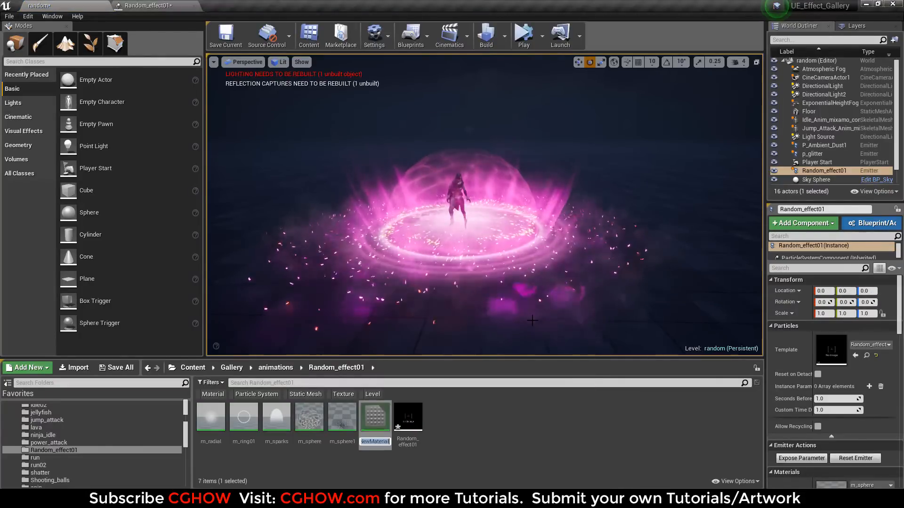
pyautogui.write('m_erode')
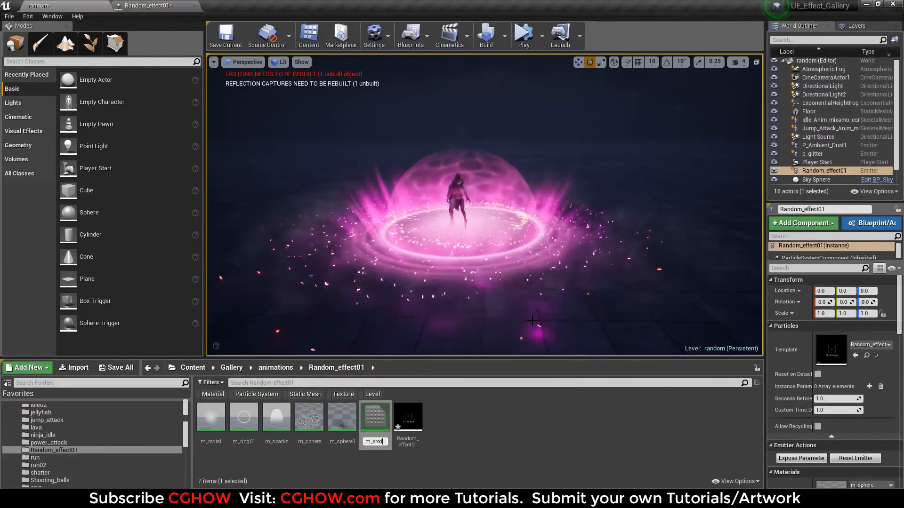
pyautogui.press('Return')
pyautogui.press('Return')
# Step: Add a Texture Sample node using the t_noise01 texture and place it well before the m_erode output node
pyautogui.moveTo(401, 224); pyautogui.dragTo(452, 230, button='right')
pyautogui.scroll(-3, 140, 184)
pyautogui.moveTo(139, 184); pyautogui.dragTo(155, 188)
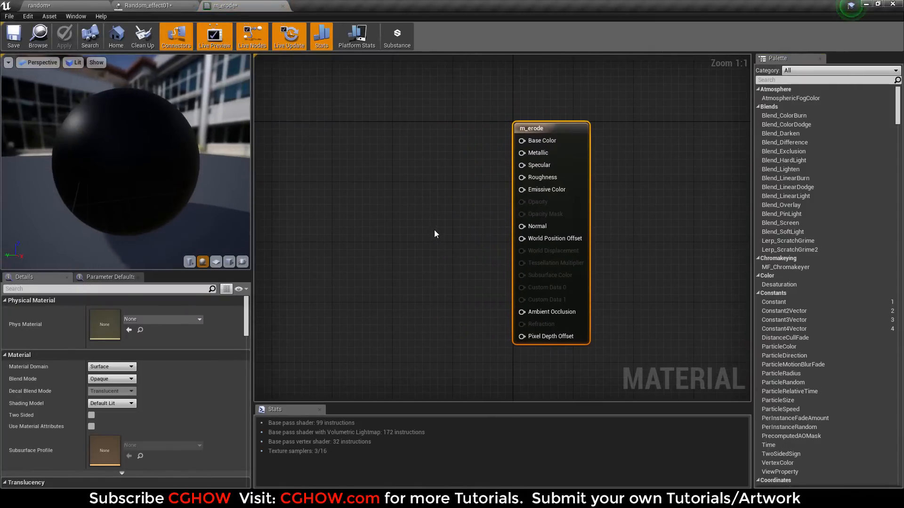
pyautogui.moveTo(433, 234); pyautogui.dragTo(535, 214, button='right')
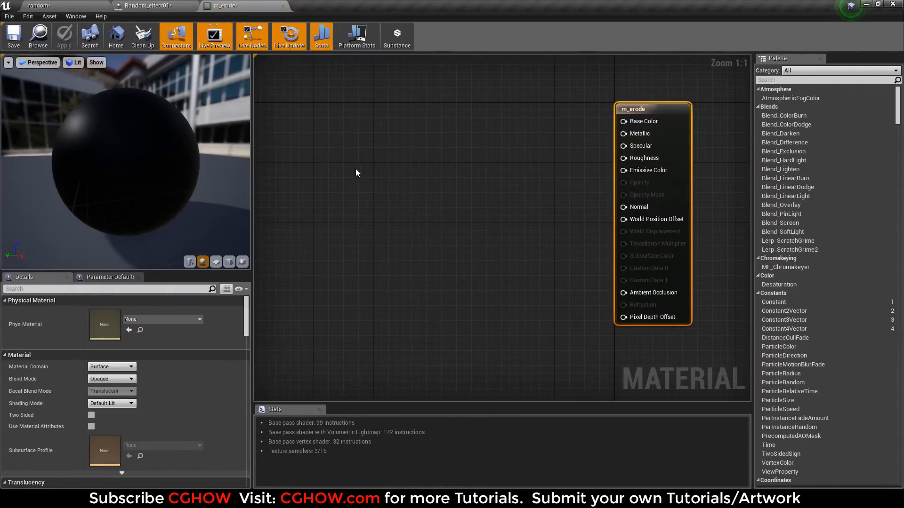
pyautogui.click(356, 173)
pyautogui.click(144, 397)
pyautogui.write('noi')
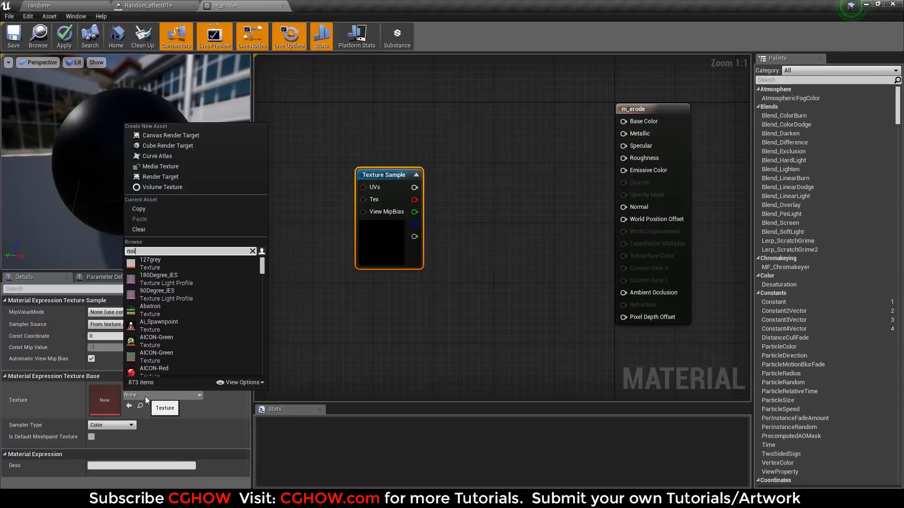
pyautogui.write('se')
pyautogui.click(155, 365)
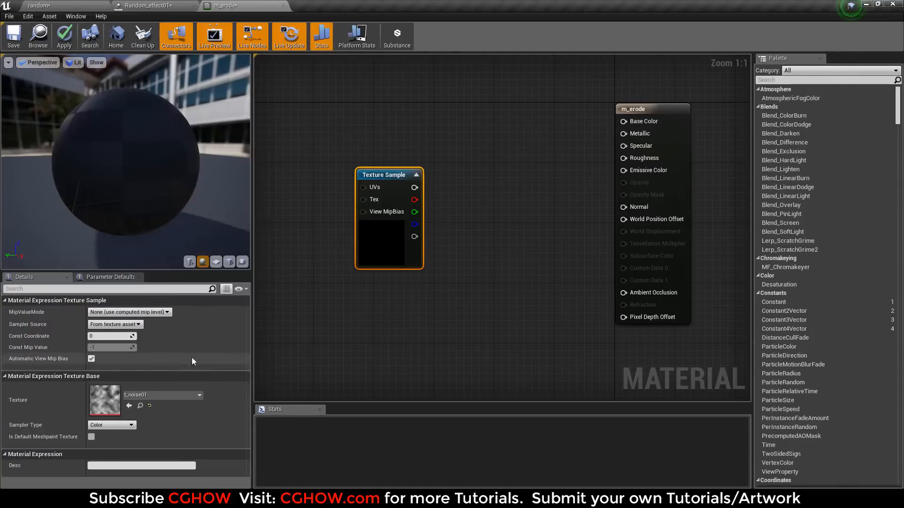
pyautogui.moveTo(371, 241); pyautogui.dragTo(322, 220)
pyautogui.moveTo(316, 221); pyautogui.dragTo(455, 230, button='right')
pyautogui.moveTo(471, 233); pyautogui.dragTo(364, 218)
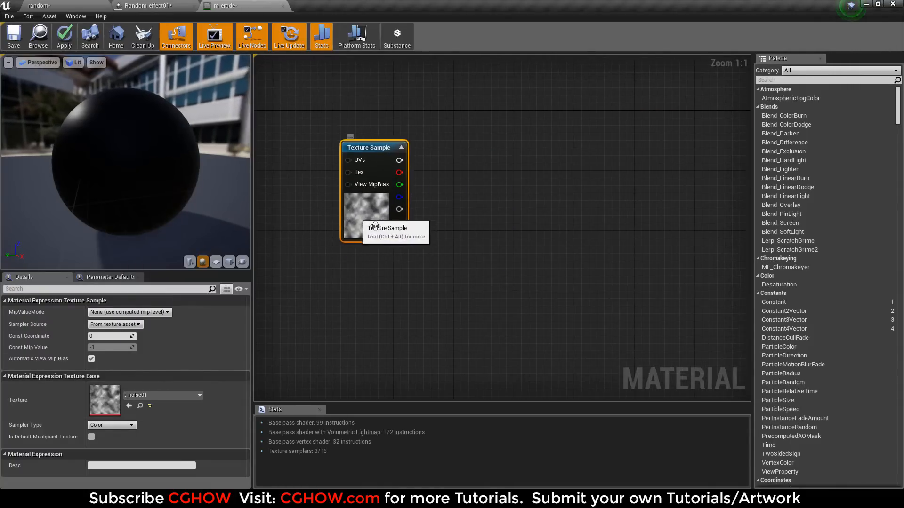
pyautogui.moveTo(364, 219); pyautogui.dragTo(265, 217, button='right')
# Step: Add a ValueStep node, feeding the noise texture's red channel into Gradient and its Result into Emissive Color
pyautogui.scroll(-1, 405, 222)
pyautogui.rightClick(388, 202)
pyautogui.write('value')
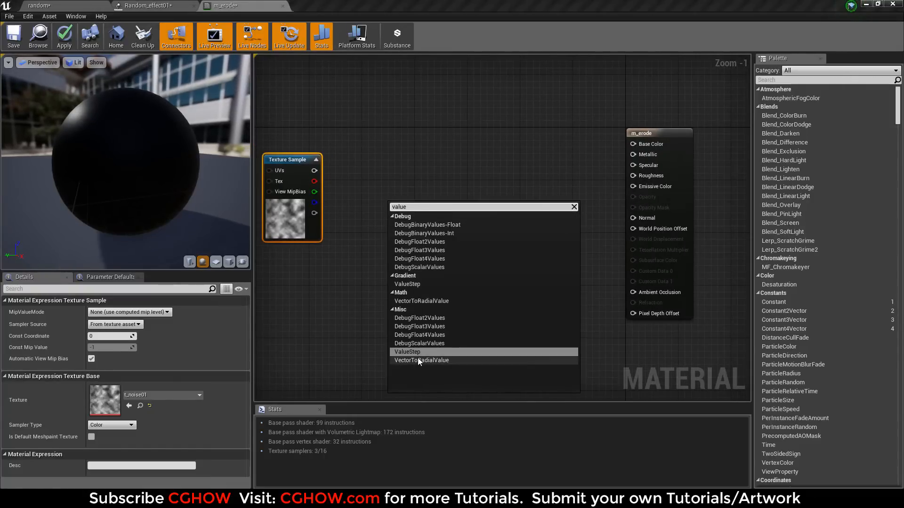
pyautogui.click(421, 352)
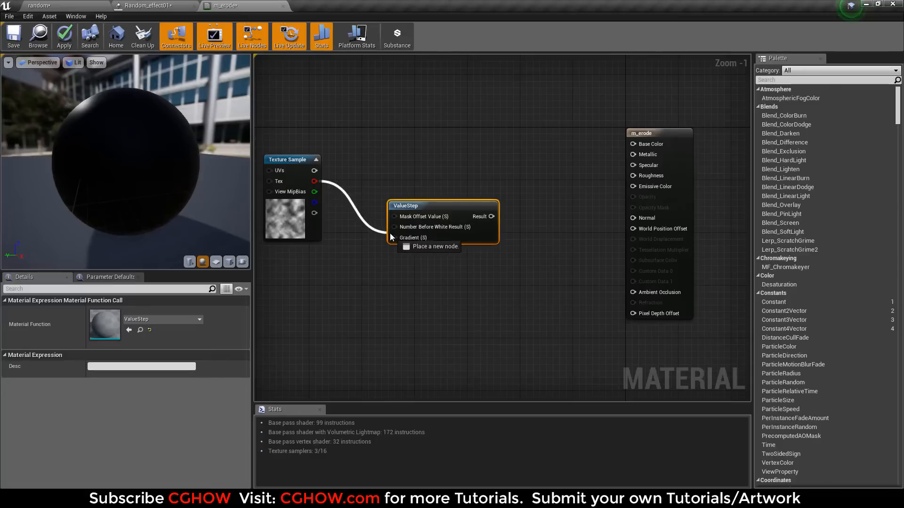
pyautogui.moveTo(391, 236); pyautogui.dragTo(392, 237)
pyautogui.moveTo(491, 216); pyautogui.dragTo(493, 215)
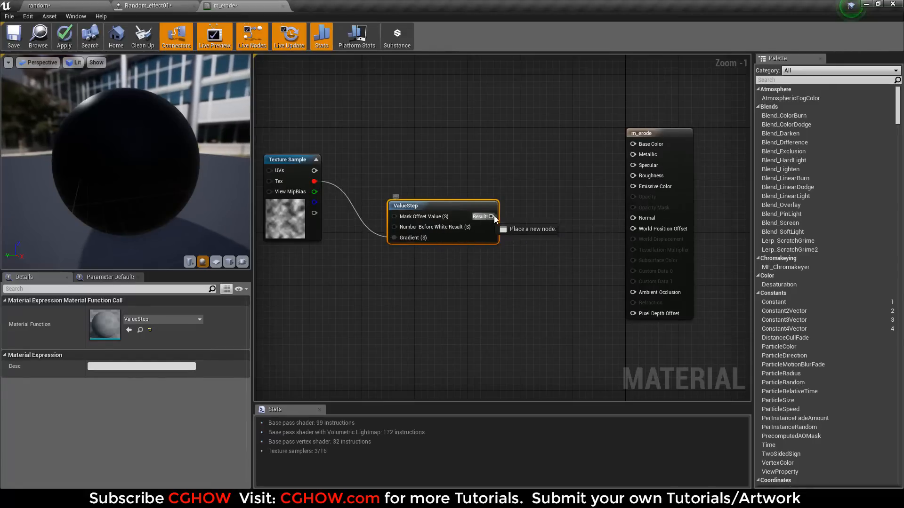
pyautogui.moveTo(657, 189); pyautogui.dragTo(657, 189)
# Step: Show the preview on a cube and feed a Constant node of 0.5 into the ValueStep's Mask Offset Value
pyautogui.click(229, 262)
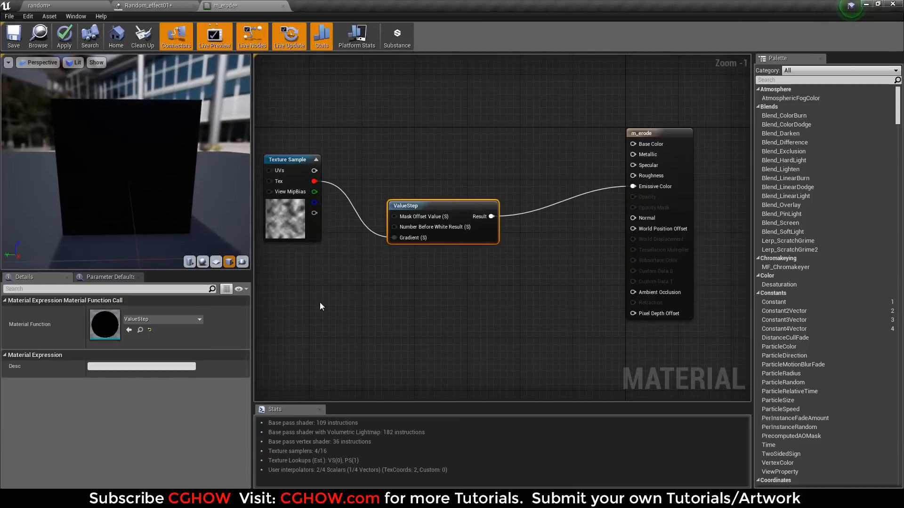
pyautogui.click(337, 312)
pyautogui.click(292, 276)
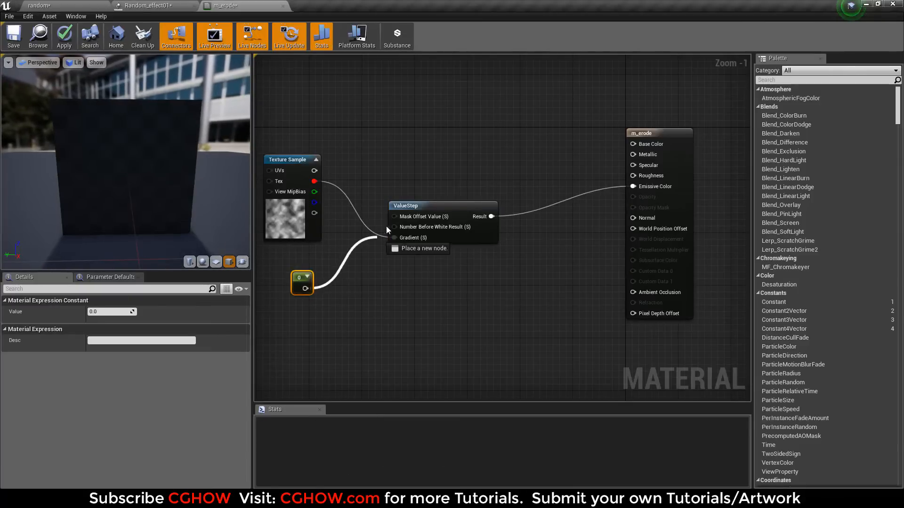
pyautogui.moveTo(386, 227); pyautogui.dragTo(394, 216)
pyautogui.click(106, 310)
pyautogui.write('0.5')
pyautogui.press('Return')
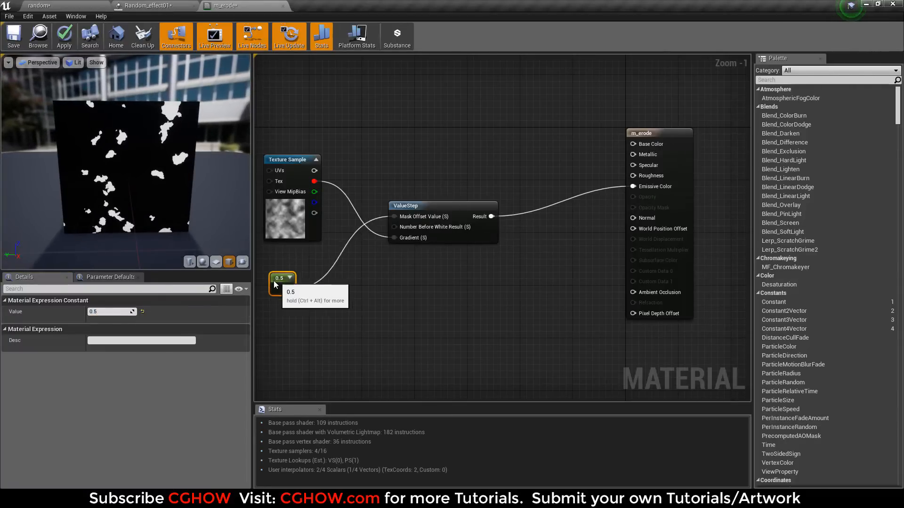
# Step: Duplicate the ValueStep node, place the copy below the original, and move the 0.5 constant slightly up
pyautogui.moveTo(361, 294); pyautogui.dragTo(368, 275, button='right')
pyautogui.click(441, 187)
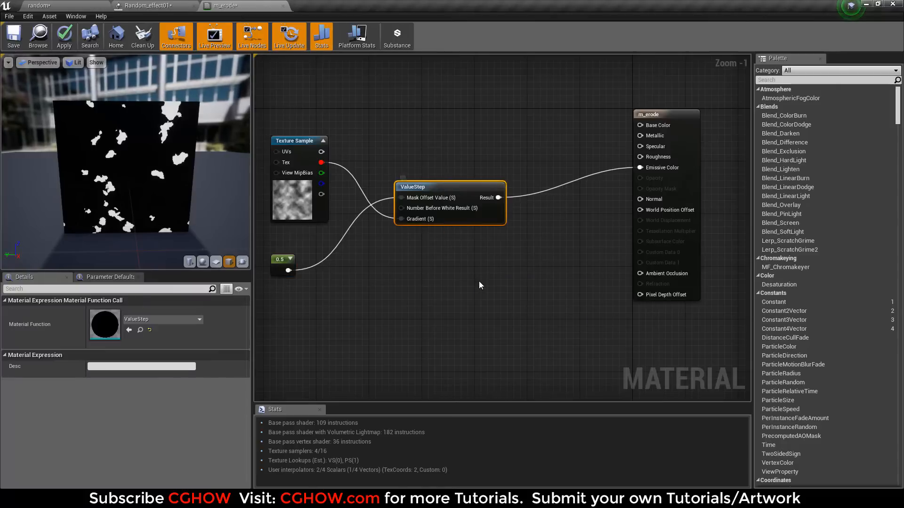
pyautogui.hotkey('ctrl', 'c')
pyautogui.hotkey('ctrl', 'v')
pyautogui.moveTo(489, 286); pyautogui.dragTo(400, 286)
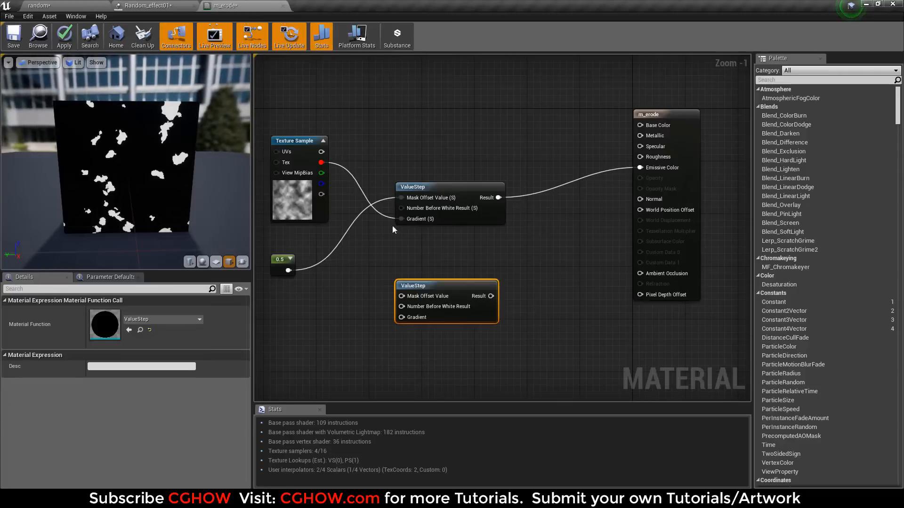
pyautogui.click(411, 189)
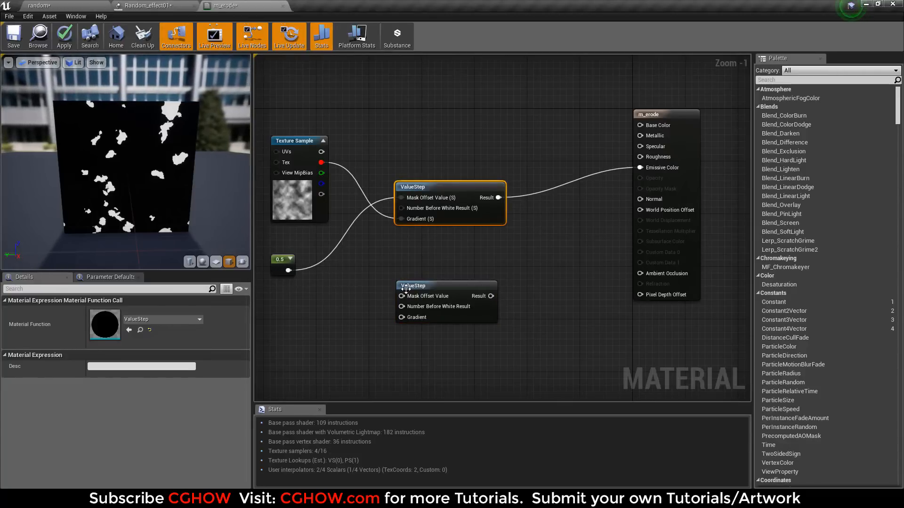
pyautogui.moveTo(346, 297); pyautogui.dragTo(397, 298)
pyautogui.moveTo(283, 264); pyautogui.dragTo(282, 250)
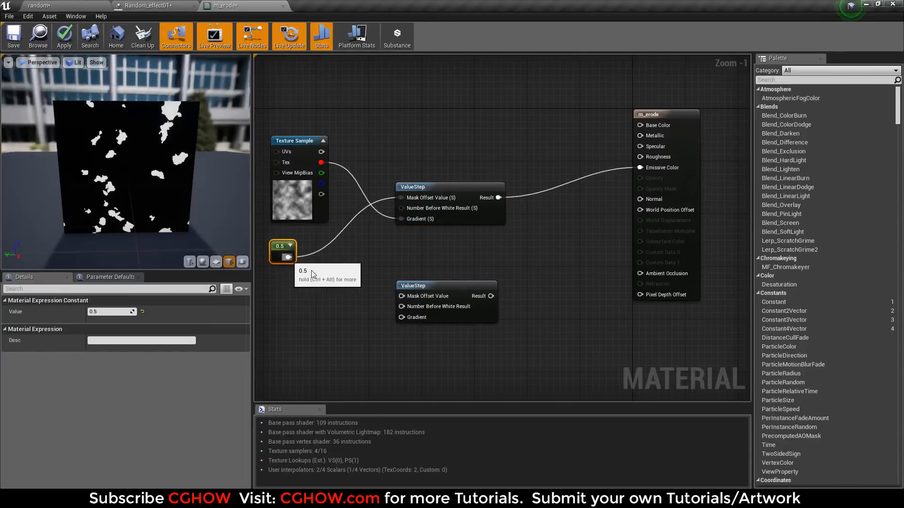
pyautogui.moveTo(401, 296)
pyautogui.mouseDown()
pyautogui.moveTo(381, 298)
pyautogui.moveTo(398, 287)
pyautogui.mouseUp()
pyautogui.click(281, 246)
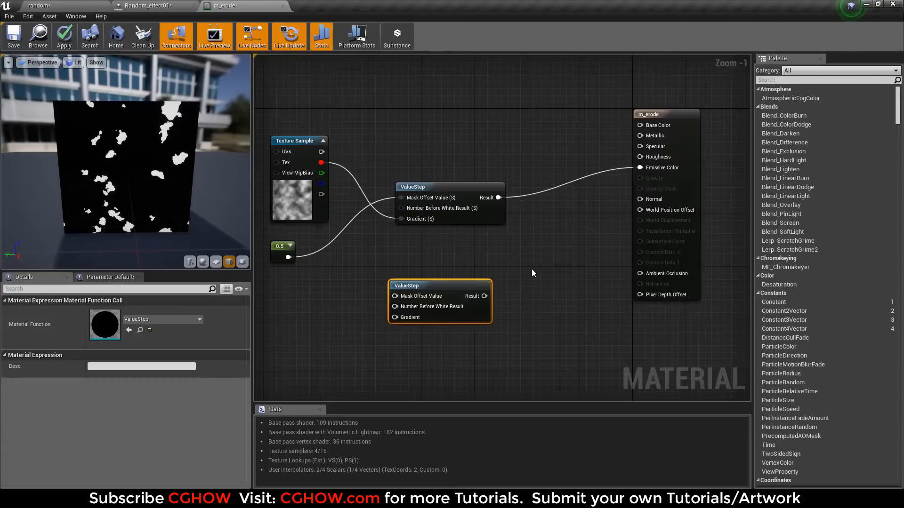
# Step: Add a Subtract node below the 0.5 constant, feed the constant into A, and set Const B to 0.1
pyautogui.moveTo(382, 265); pyautogui.dragTo(427, 275, button='right')
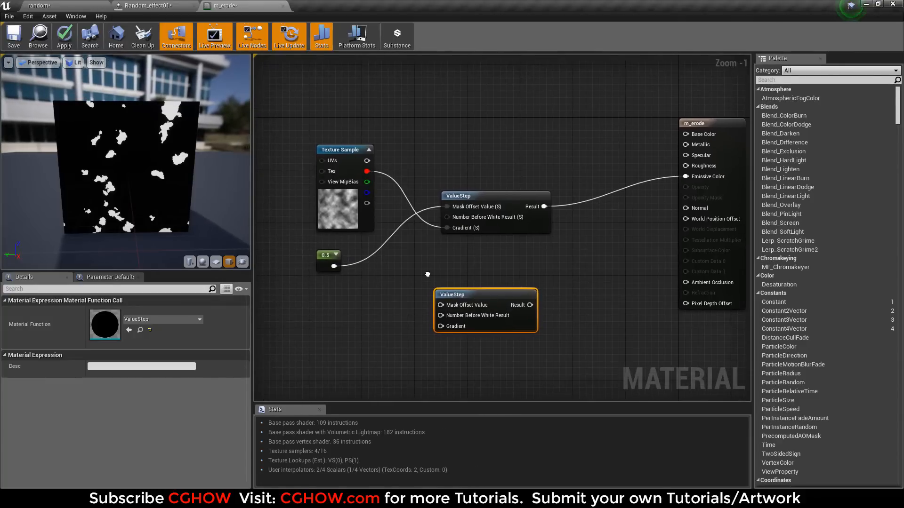
pyautogui.moveTo(510, 255); pyautogui.dragTo(474, 255, button='right')
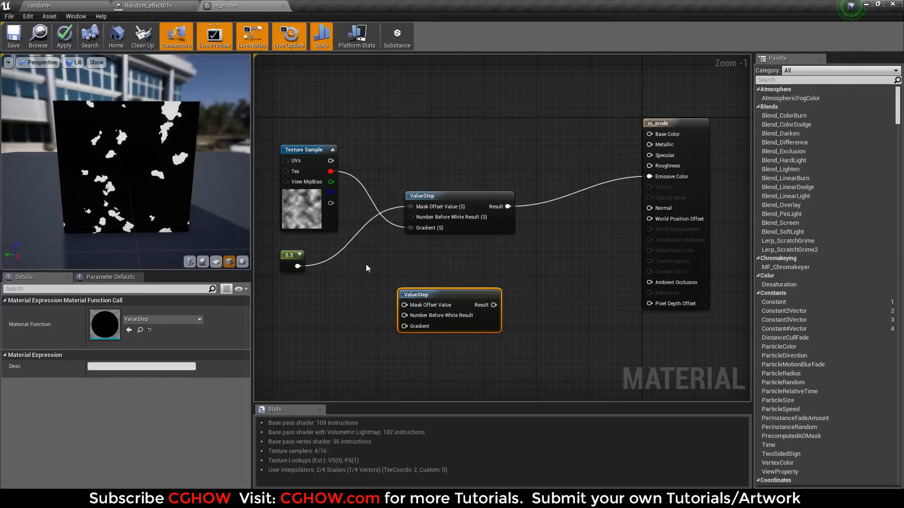
pyautogui.moveTo(367, 265); pyautogui.dragTo(440, 260, button='right')
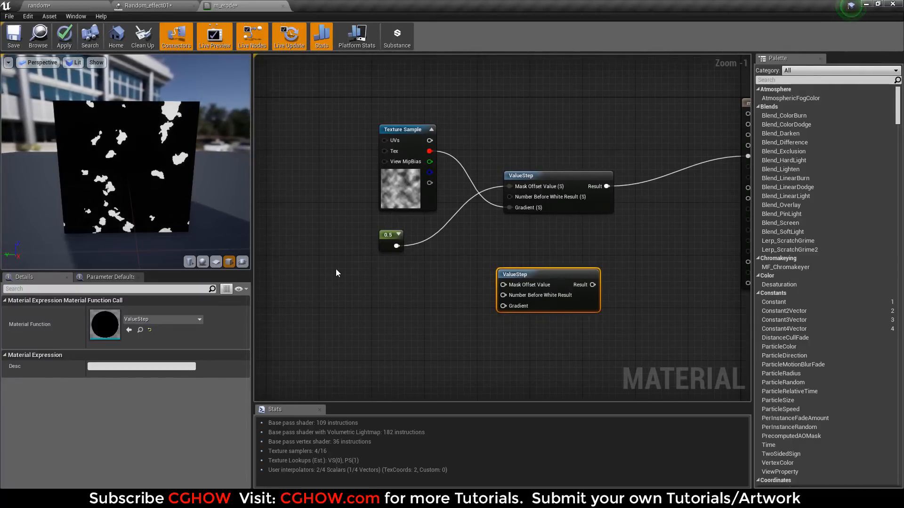
pyautogui.rightClick(366, 280)
pyautogui.write('sub')
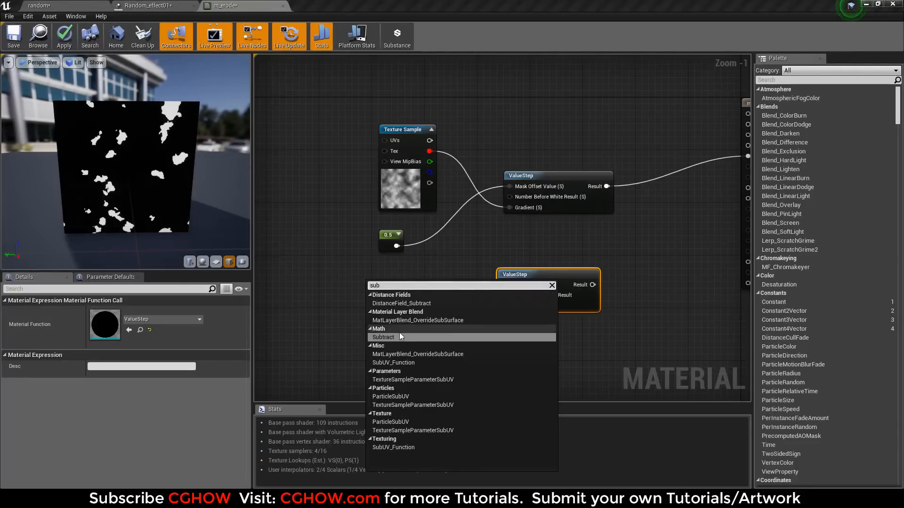
pyautogui.click(399, 337)
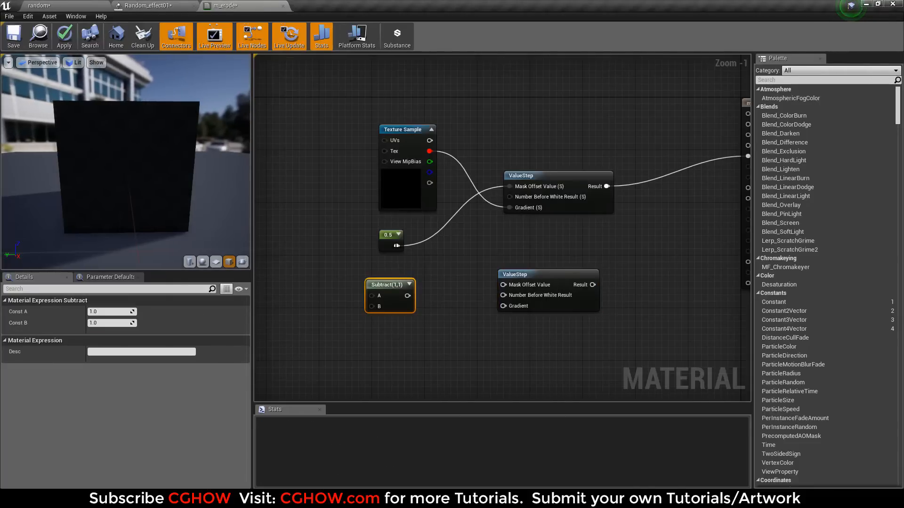
pyautogui.moveTo(397, 245); pyautogui.dragTo(408, 312)
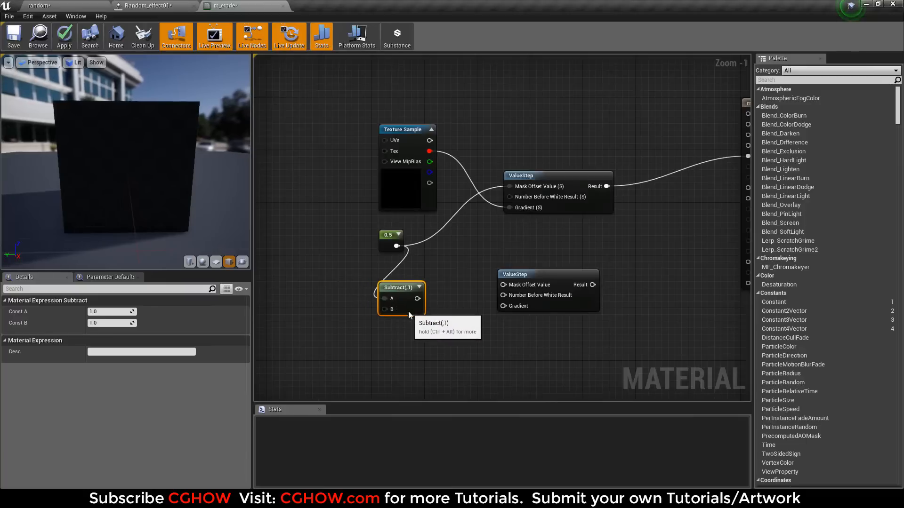
pyautogui.click(111, 323)
pyautogui.write('0.1')
pyautogui.press('Return')
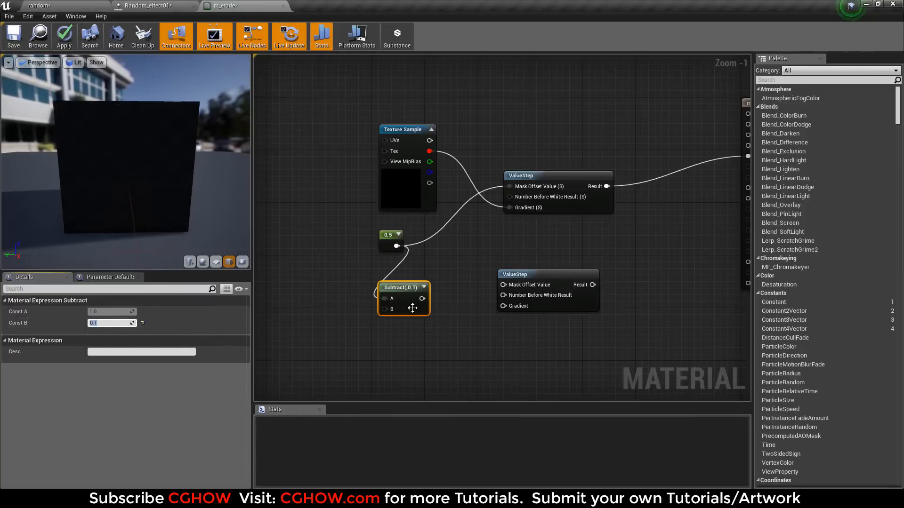
# Step: Feed the Subtract into the lower ValueStep's Mask Offset Value and the noise texture's red channel into its Gradient
pyautogui.moveTo(422, 298); pyautogui.dragTo(503, 285)
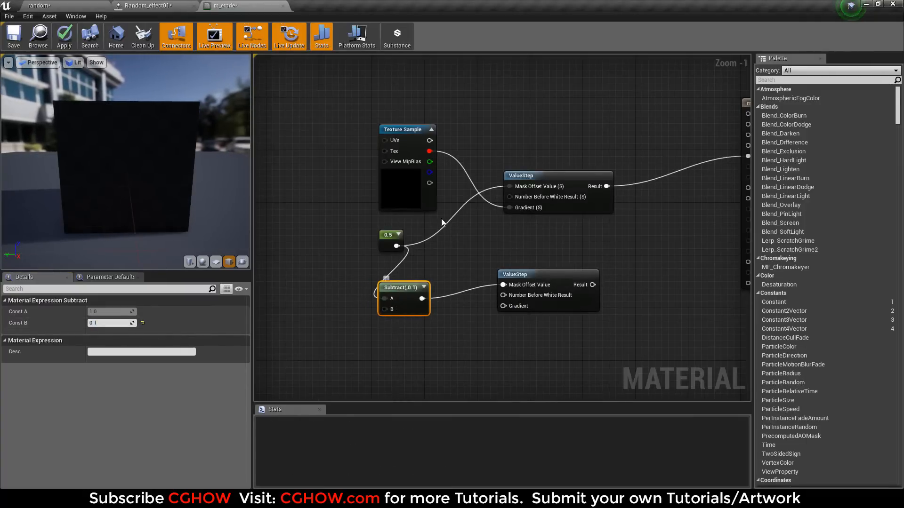
pyautogui.moveTo(429, 151); pyautogui.dragTo(503, 306)
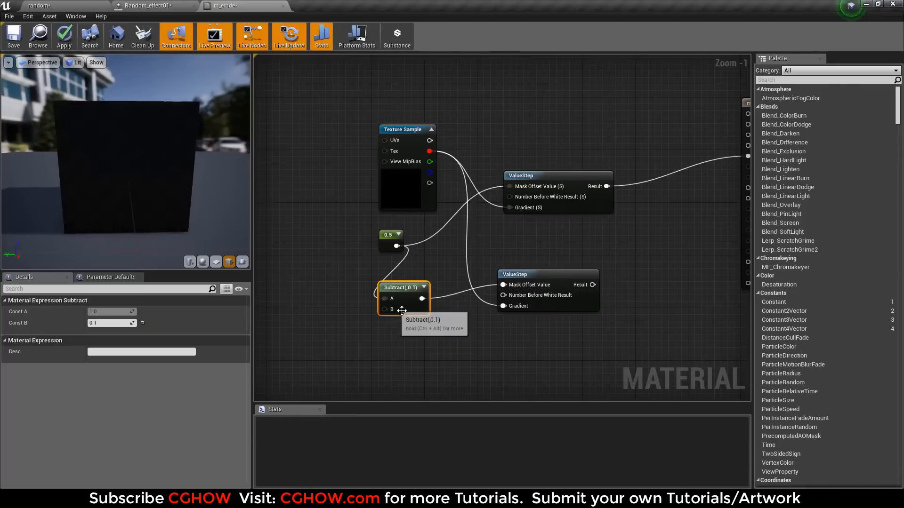
pyautogui.moveTo(401, 311); pyautogui.dragTo(435, 312)
# Step: Duplicate the Subtract node to subtract the lower ValueStep result from the upper one, and feed it into Emissive Color
pyautogui.moveTo(482, 314); pyautogui.dragTo(358, 326, button='right')
pyautogui.hotkey('ctrl', 'c')
pyautogui.hotkey('ctrl', 'v')
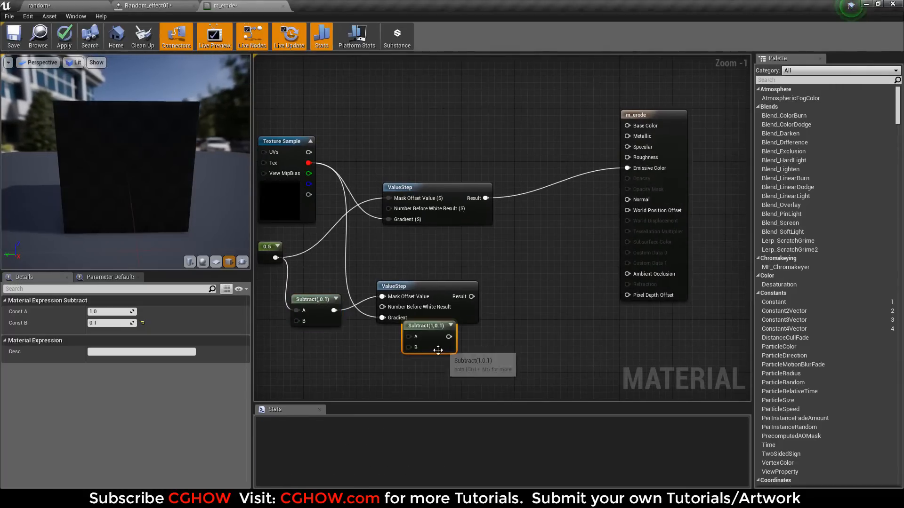
pyautogui.moveTo(438, 350); pyautogui.dragTo(556, 267)
pyautogui.moveTo(486, 198); pyautogui.dragTo(540, 264)
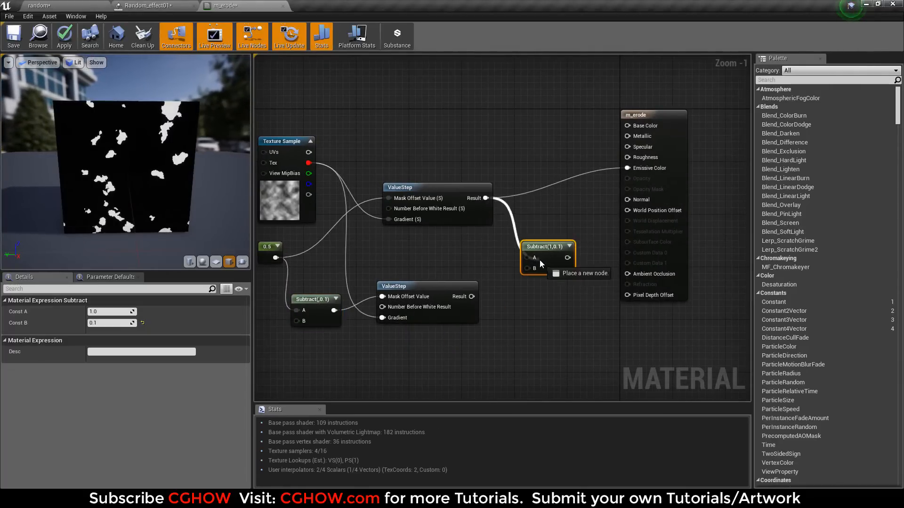
pyautogui.moveTo(471, 296); pyautogui.dragTo(625, 169)
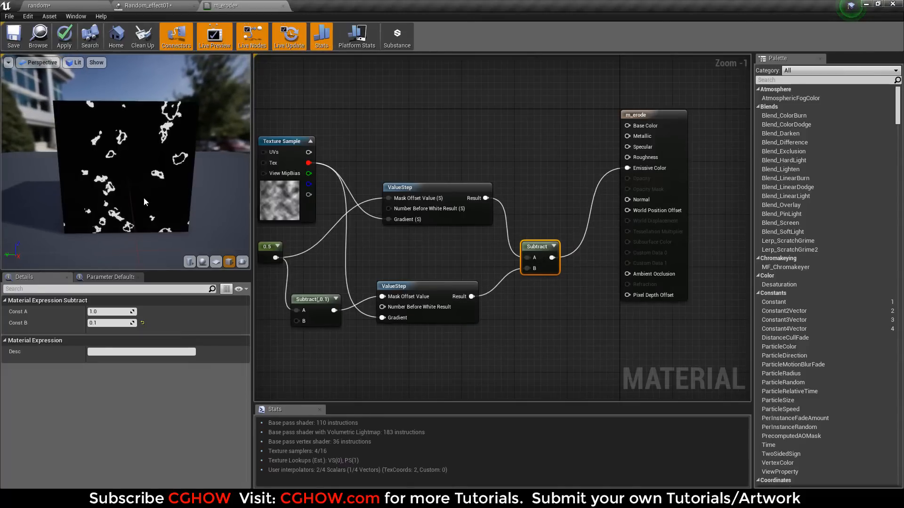
# Step: Set Const B of the Subtract node below the 0.5 constant to 0.01
pyautogui.moveTo(279, 285); pyautogui.dragTo(381, 278, button='right')
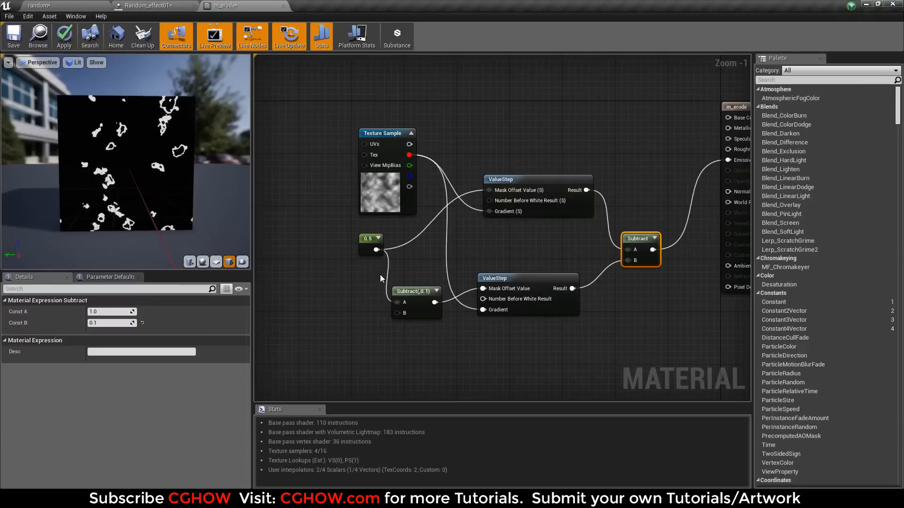
pyautogui.click(414, 292)
pyautogui.click(113, 323)
pyautogui.write('.01')
pyautogui.press('Return')
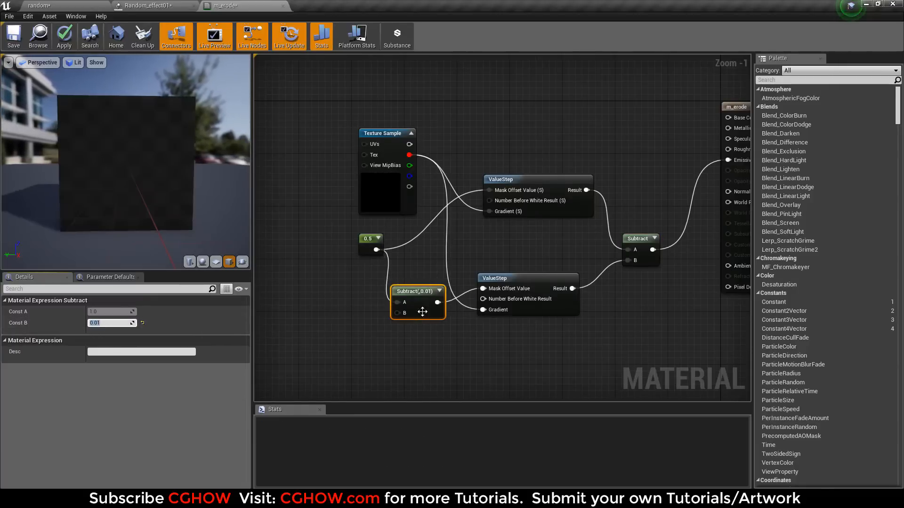
# Step: Add a Particle Color node, multiply it by the final Subtract result, and feed the Multiply into Emissive Color
pyautogui.rightClick(539, 103)
pyautogui.write('part')
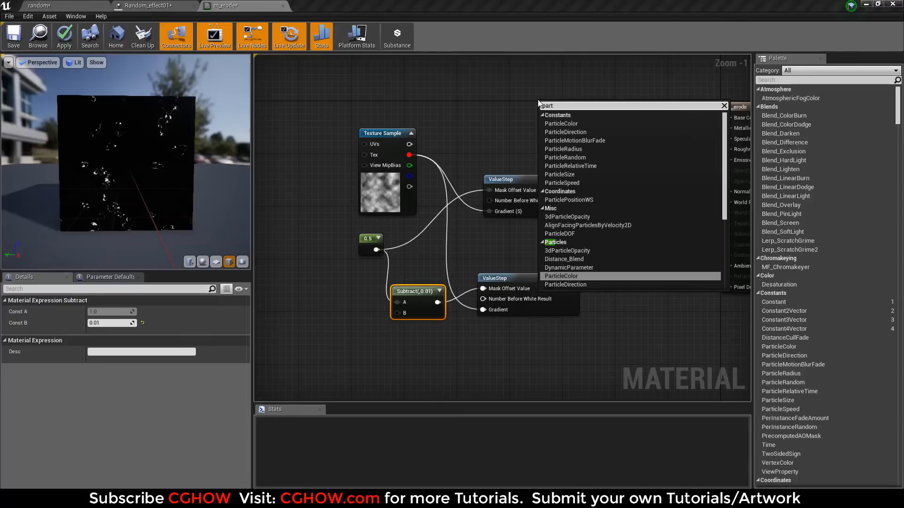
pyautogui.press('Return')
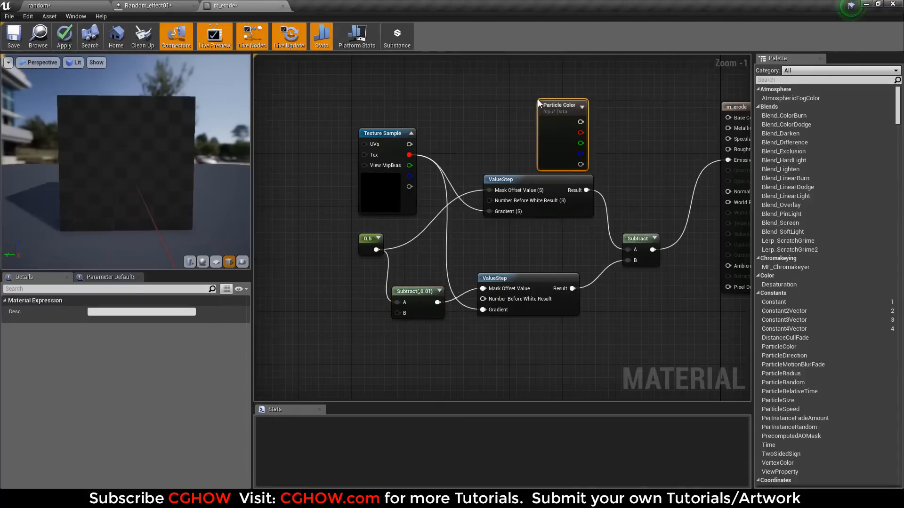
pyautogui.click(615, 134)
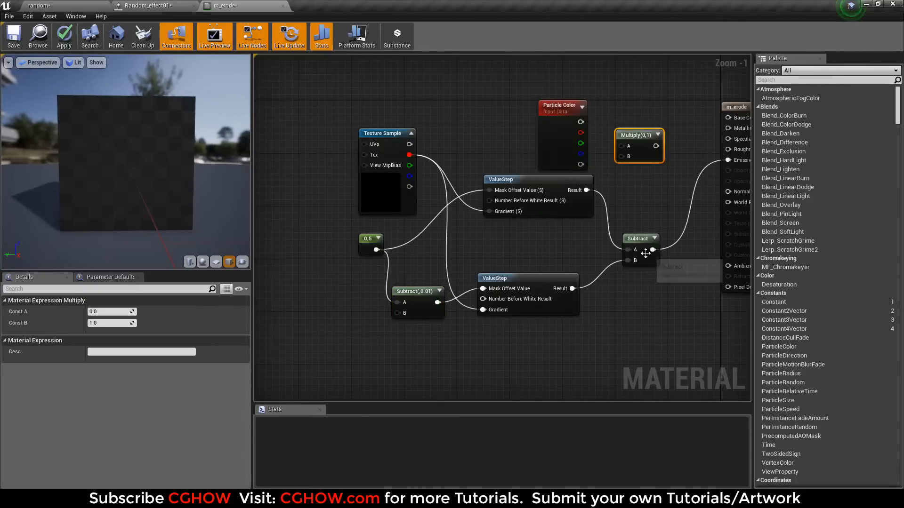
pyautogui.moveTo(653, 249); pyautogui.dragTo(626, 155)
pyautogui.moveTo(579, 122); pyautogui.dragTo(729, 160)
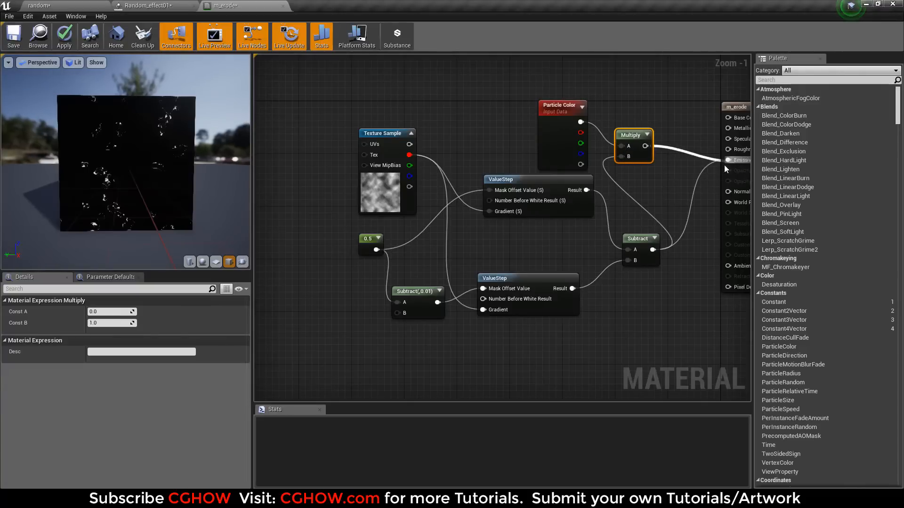
# Step: Set the m_erode material to Translucent blend mode and Unlit shading model, and make it Two Sided
pyautogui.moveTo(630, 196); pyautogui.dragTo(544, 222, button='right')
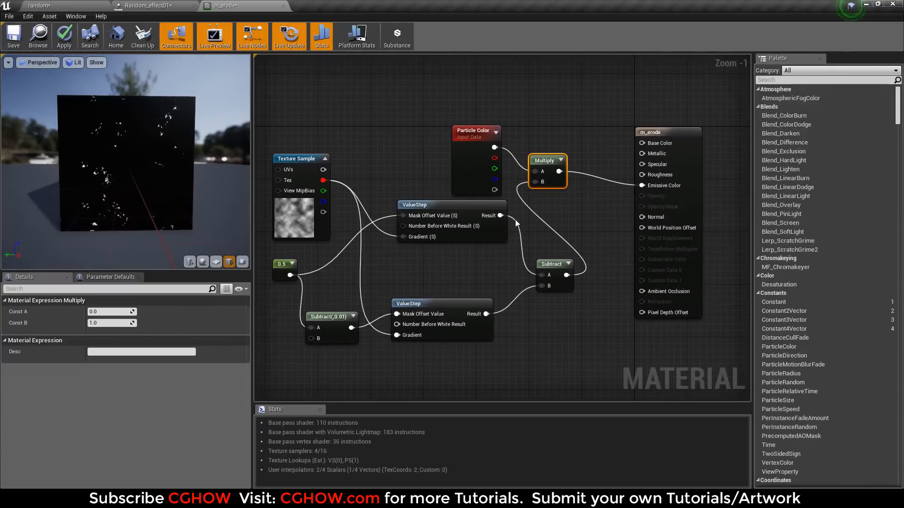
pyautogui.click(686, 131)
pyautogui.click(131, 379)
pyautogui.click(101, 403)
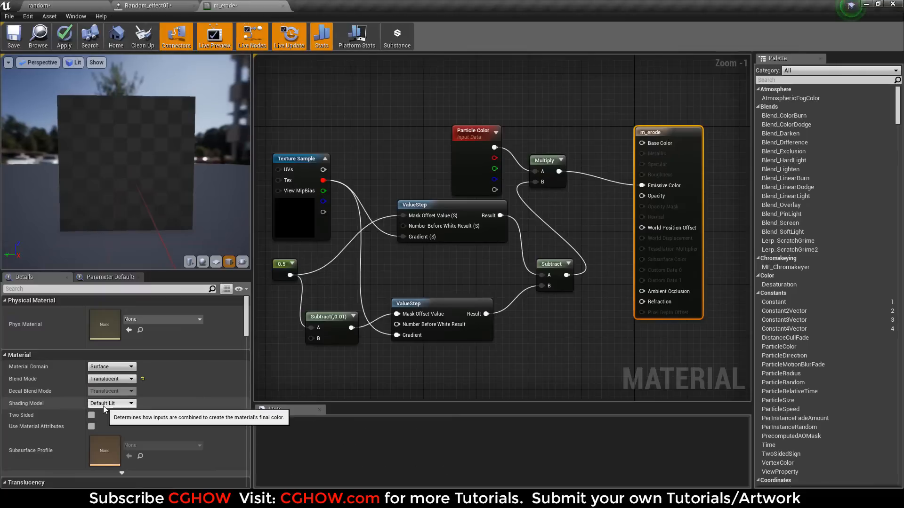
pyautogui.click(112, 403)
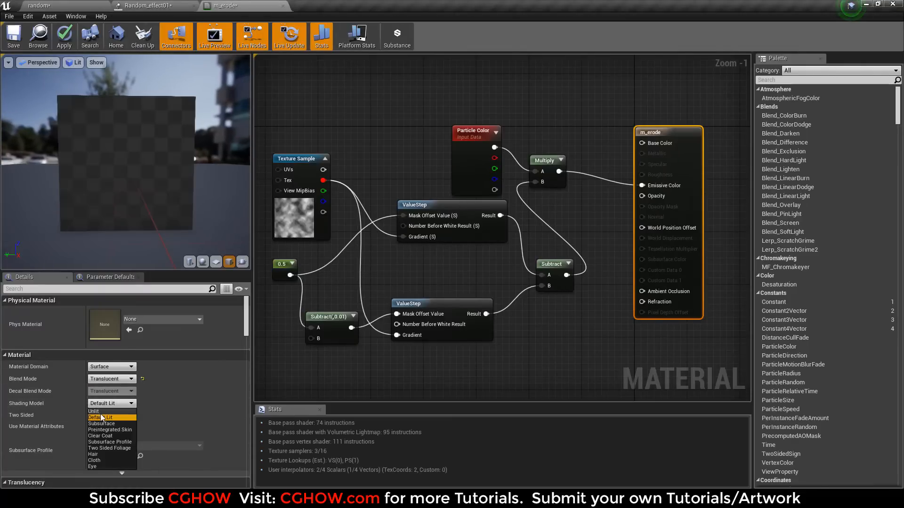
pyautogui.click(100, 413)
pyautogui.click(89, 415)
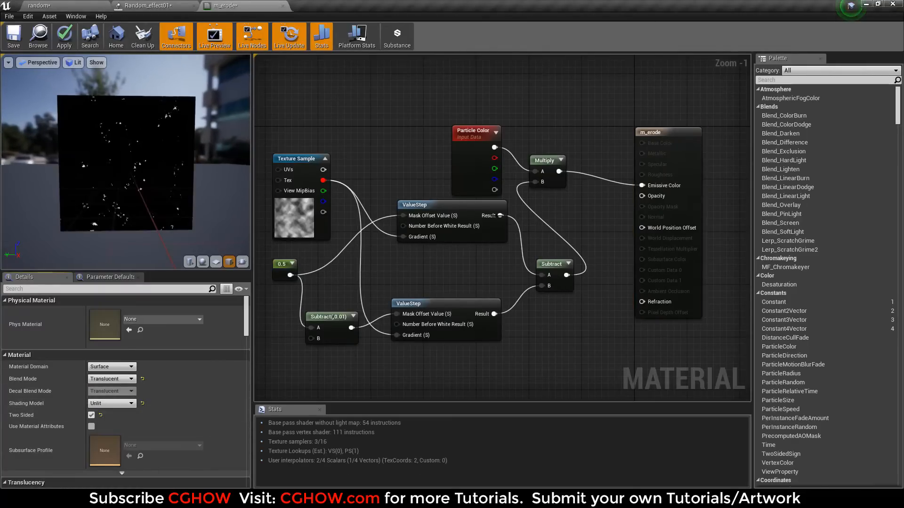
# Step: Feed the upper ValueStep's Result into Opacity and inspect the eroded cube in the preview
pyautogui.moveTo(500, 216); pyautogui.dragTo(650, 204)
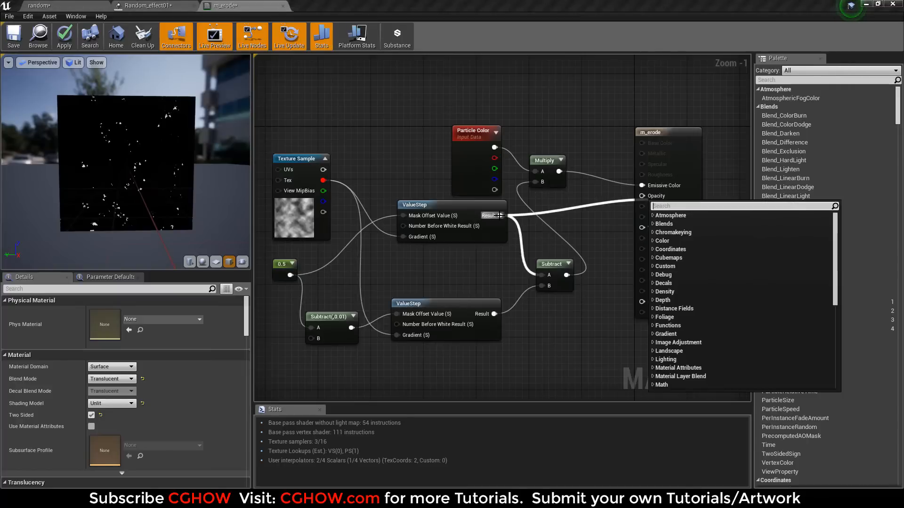
pyautogui.moveTo(500, 215); pyautogui.dragTo(642, 196)
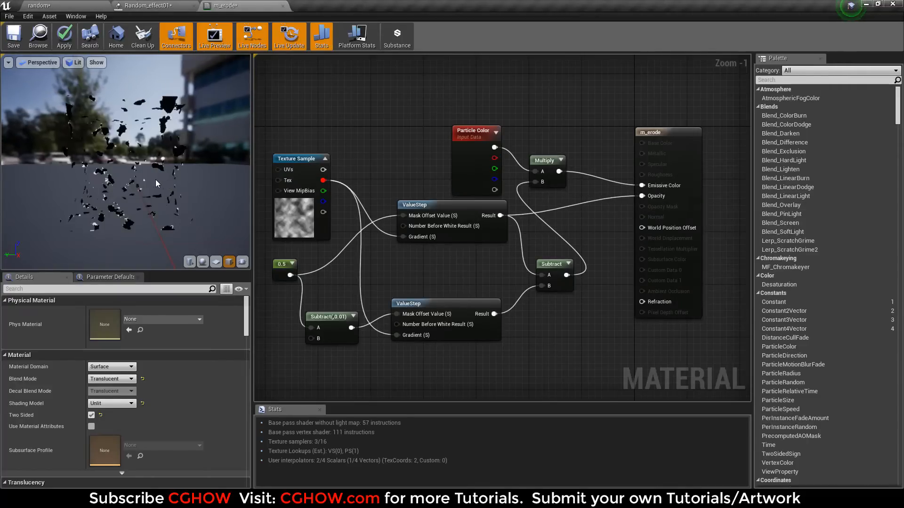
pyautogui.moveTo(108, 179); pyautogui.dragTo(179, 177)
# Step: Test the constant driving the Mask Offset Value at 0.2 and set it to 1
pyautogui.moveTo(282, 268); pyautogui.dragTo(404, 256, button='right')
pyautogui.click(404, 255)
pyautogui.click(113, 312)
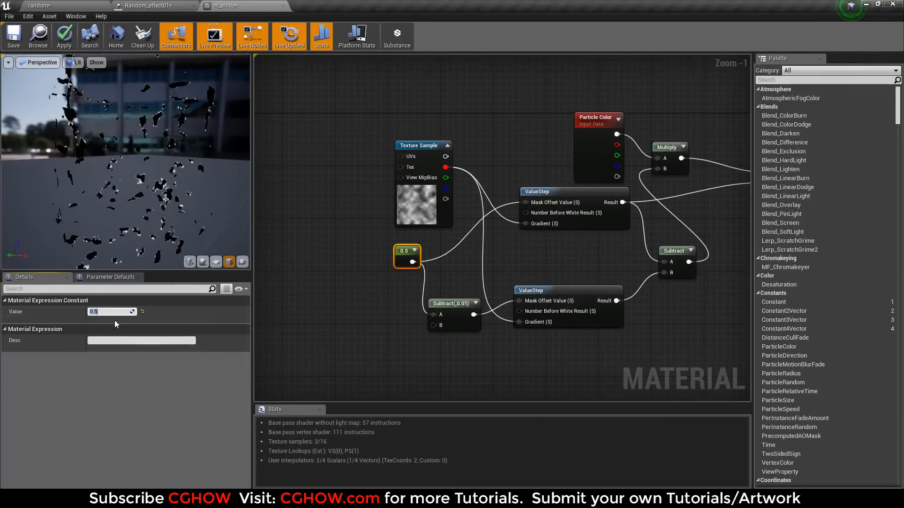
pyautogui.write('0.2')
pyautogui.press('Return')
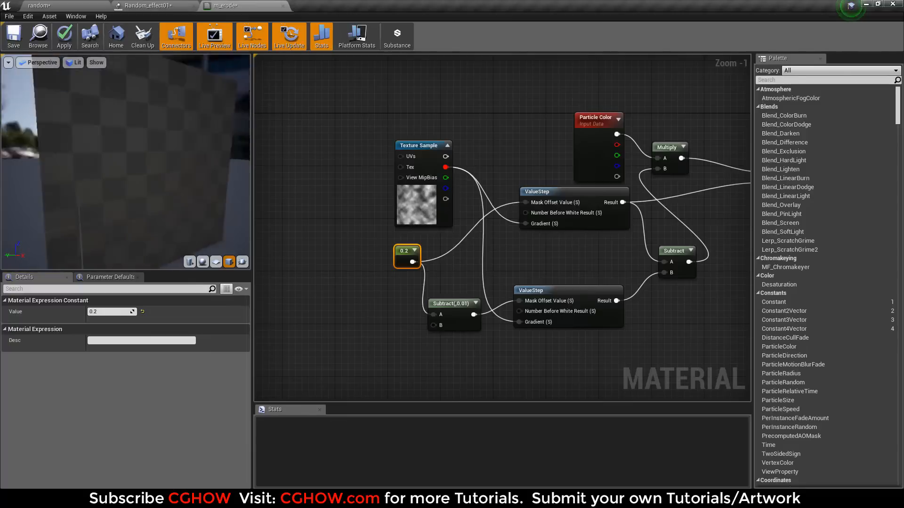
pyautogui.click(106, 313)
pyautogui.write('1')
pyautogui.press('Return')
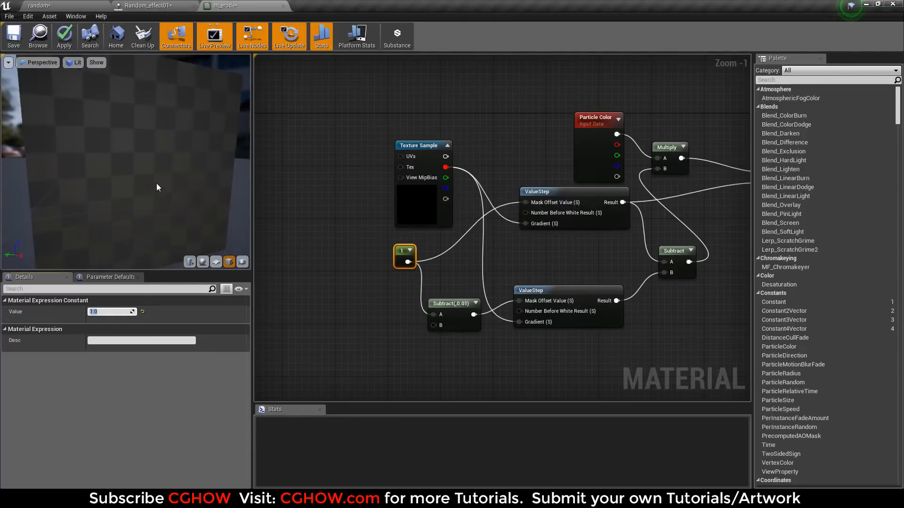
# Step: Test the Mask Offset Value constant at 0.6 and inspect the eroded cube in the preview
pyautogui.moveTo(184, 175); pyautogui.dragTo(123, 170)
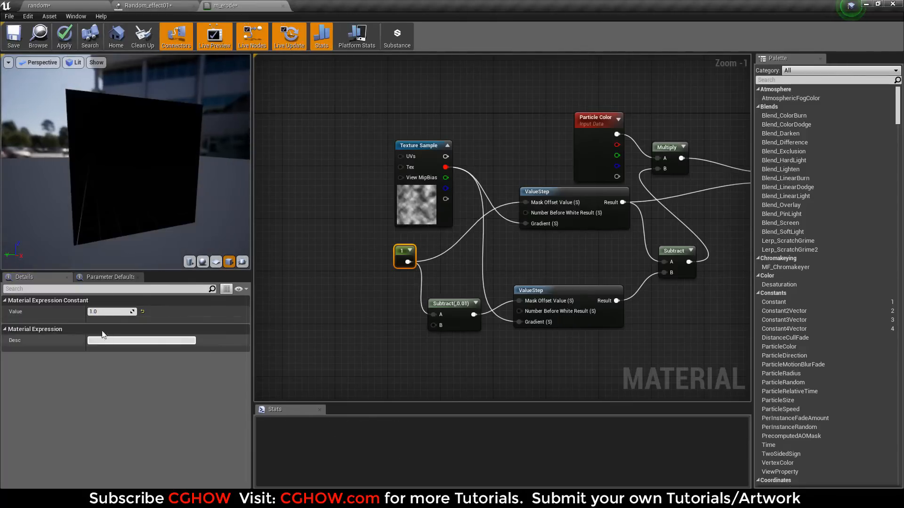
pyautogui.press('Return')
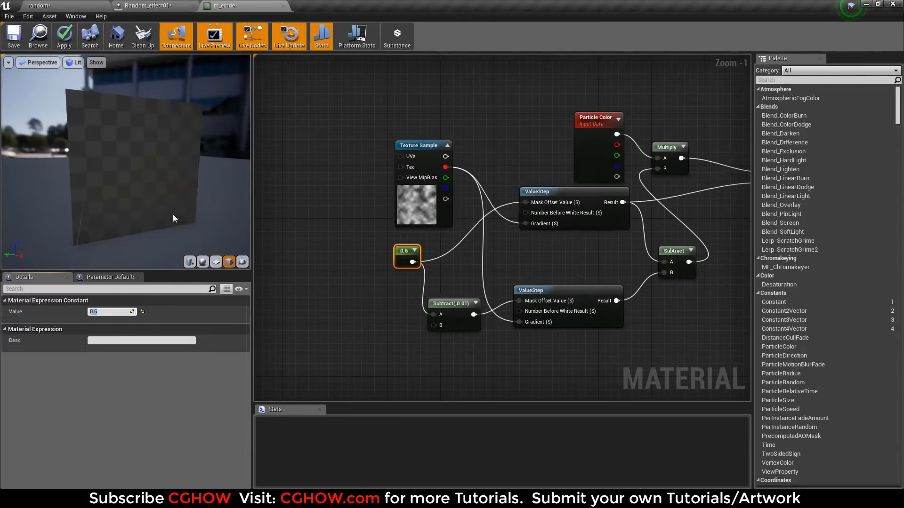
pyautogui.moveTo(167, 193); pyautogui.dragTo(112, 212)
pyautogui.scroll(3, 112, 212)
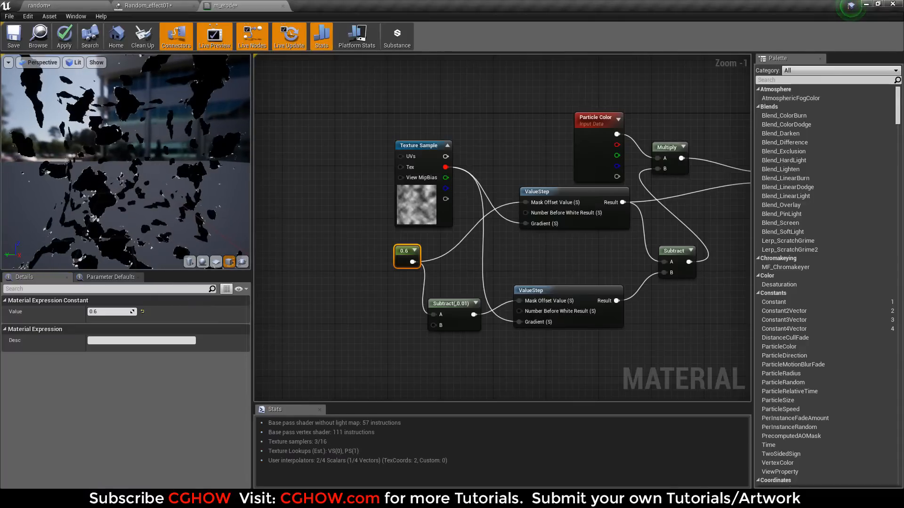
# Step: Try 0.05 as Const B of the Subtract node feeding the lower ValueStep, and settle on 0.03
pyautogui.click(457, 317)
pyautogui.click(114, 321)
pyautogui.write('0.05')
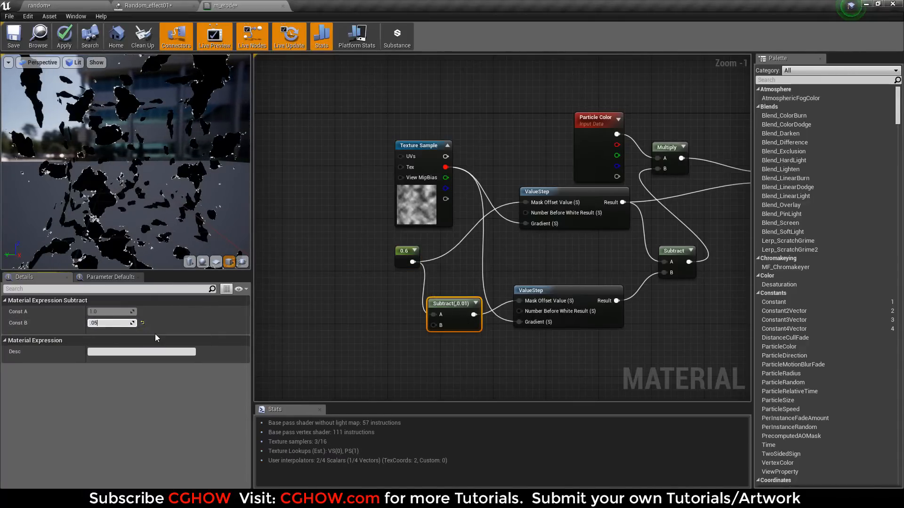
pyautogui.press('Return')
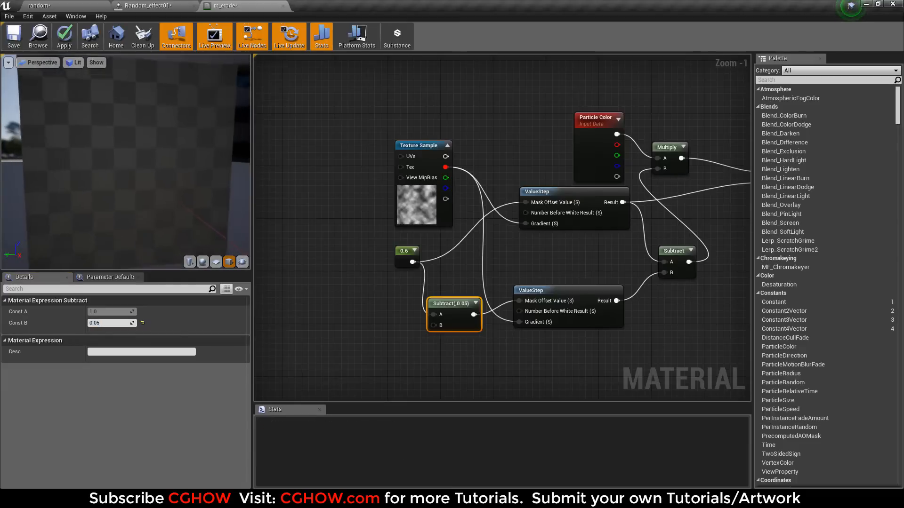
pyautogui.write('3')
pyautogui.press('Return')
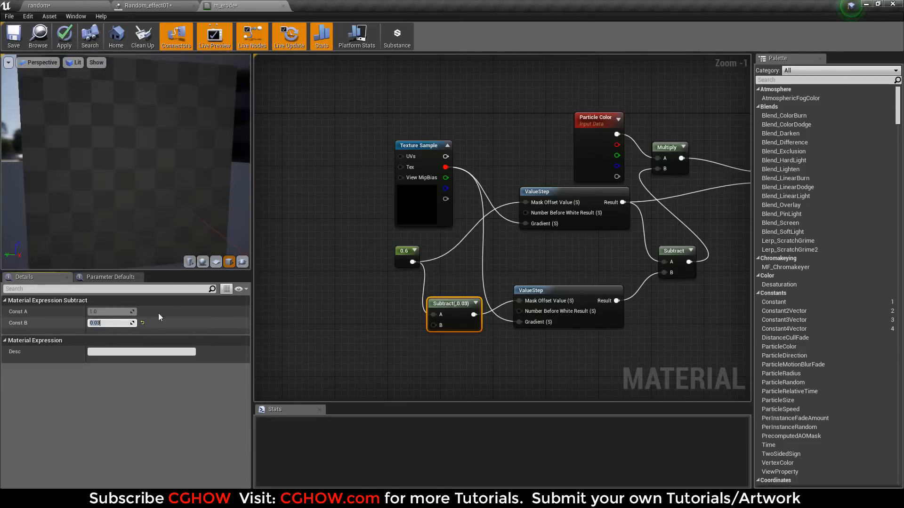
# Step: Replace the 0.6 constant with a Dynamic Parameter, feeding its first output into the upper ValueStep's Mask Offset Value and the 0.03 Subtract
pyautogui.moveTo(288, 286); pyautogui.dragTo(313, 284, button='right')
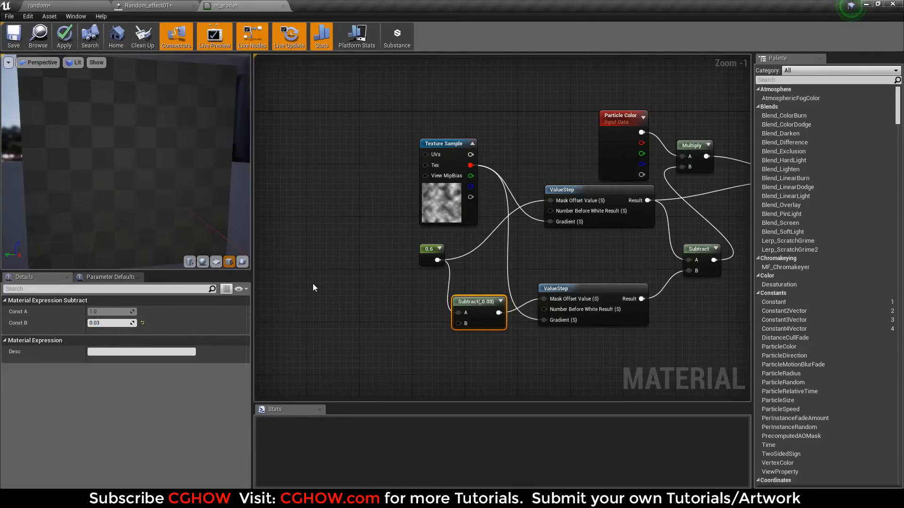
pyautogui.rightClick(312, 284)
pyautogui.write('dyna')
pyautogui.press('Return')
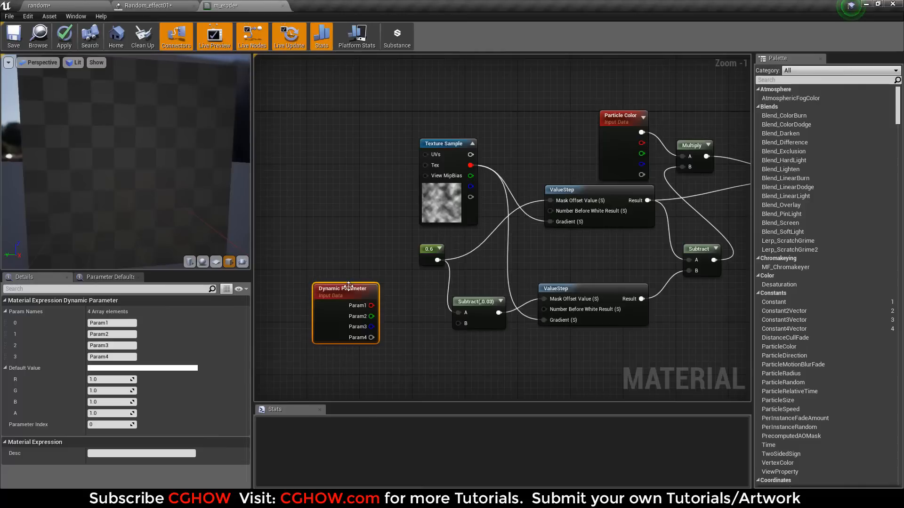
pyautogui.moveTo(371, 305); pyautogui.dragTo(458, 313)
pyautogui.click(429, 257)
pyautogui.press('Delete')
# Step: Rename the Dynamic Parameter node's first parameter to "erode"
pyautogui.click(343, 289)
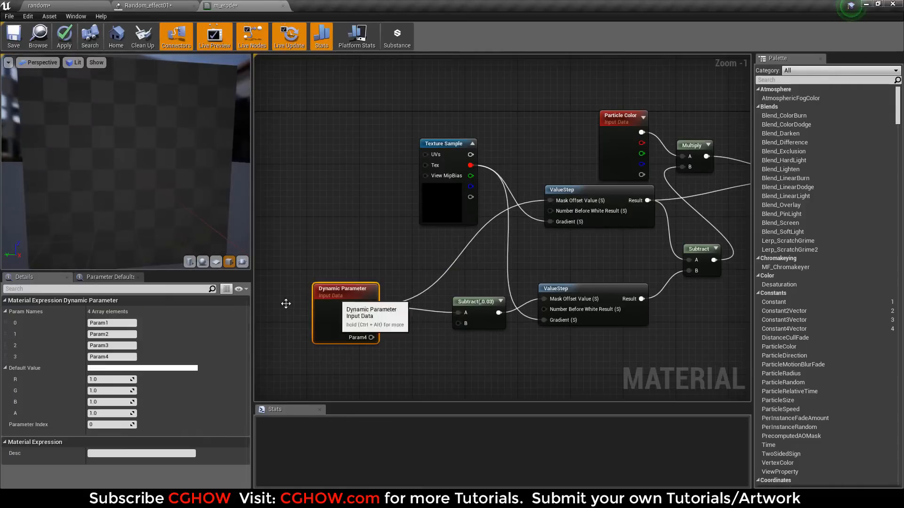
pyautogui.click(114, 325)
pyautogui.write('ero')
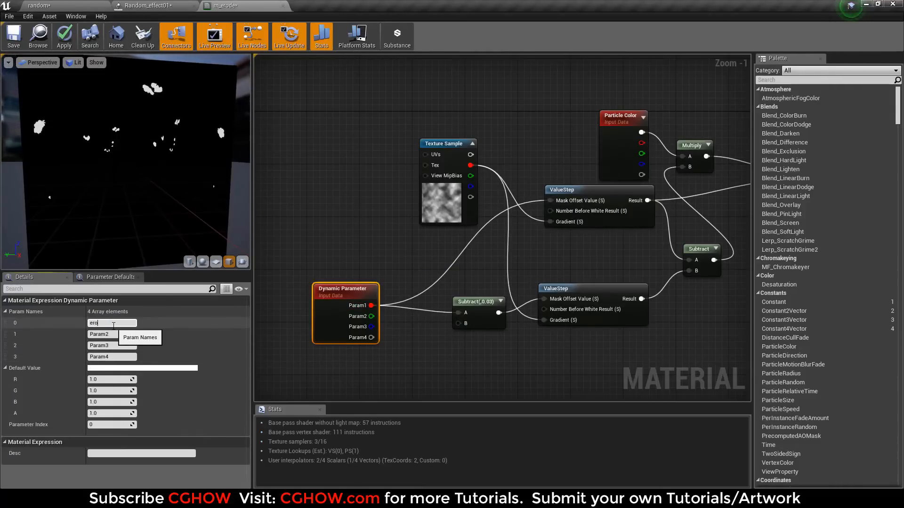
pyautogui.write('de')
pyautogui.press('Return')
# Step: Set m_erode's shading model to Default Lit and feed a new black Constant3Vector into Base Color
pyautogui.moveTo(513, 342); pyautogui.dragTo(411, 393, button='right')
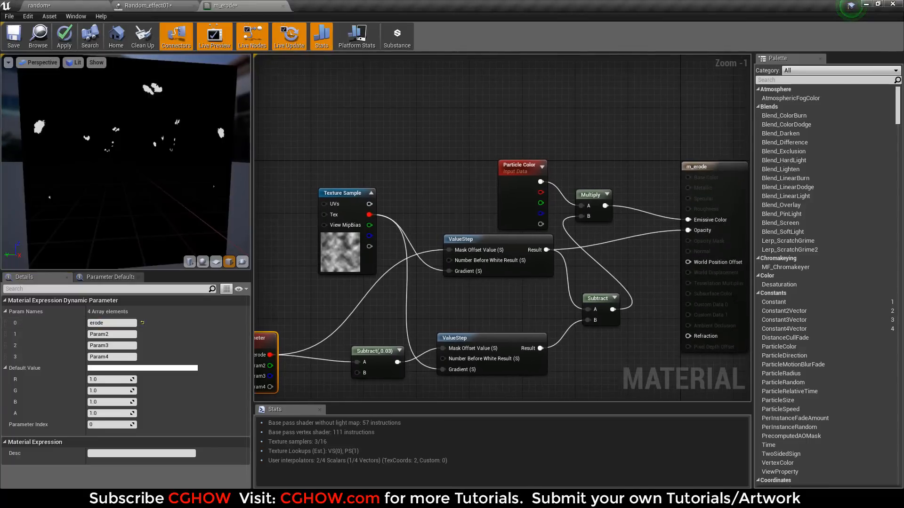
pyautogui.moveTo(669, 222); pyautogui.dragTo(631, 241, button='right')
pyautogui.click(658, 187)
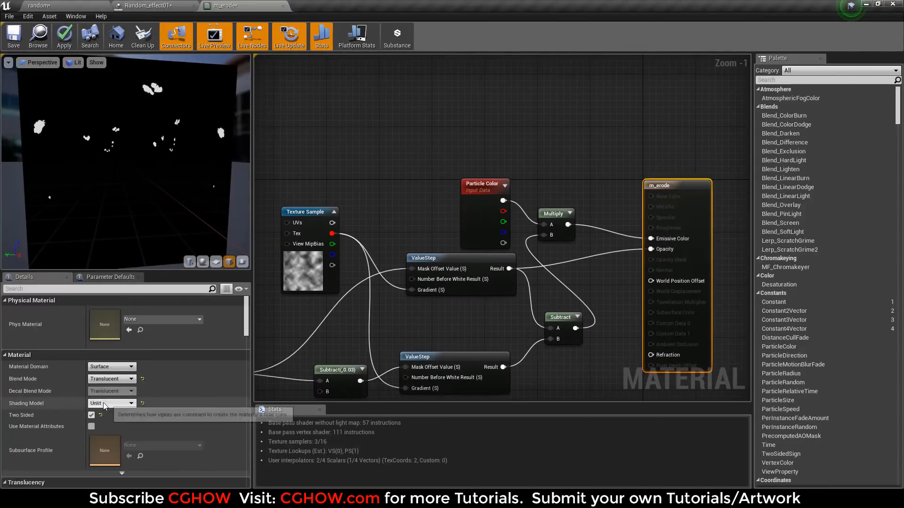
pyautogui.click(111, 404)
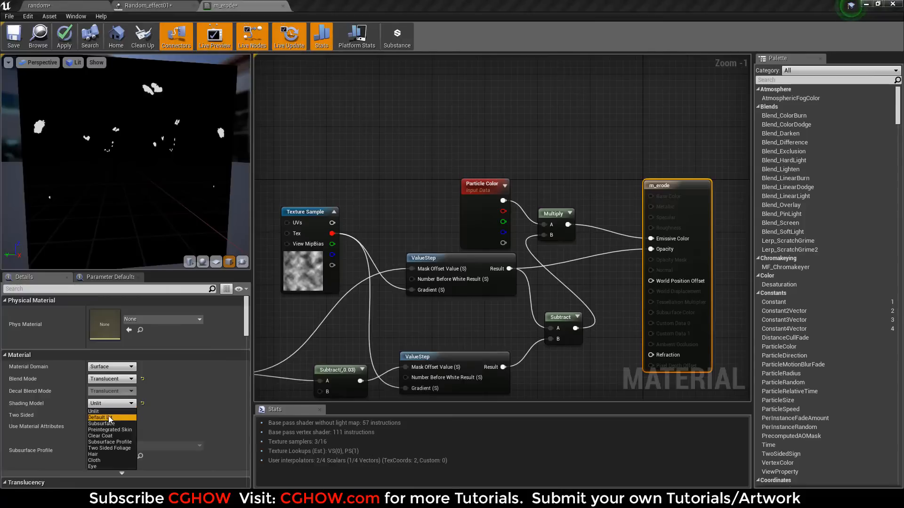
pyautogui.click(108, 418)
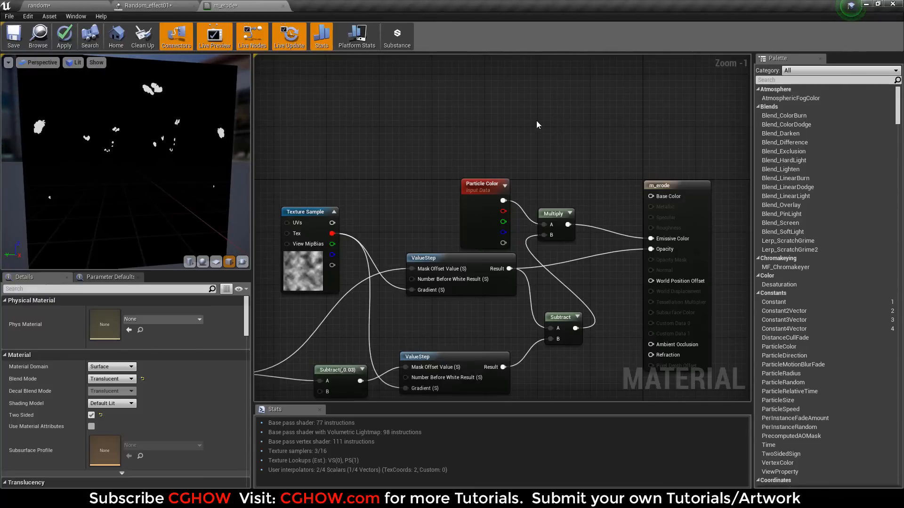
pyautogui.click(532, 101)
pyautogui.moveTo(581, 116); pyautogui.dragTo(651, 196)
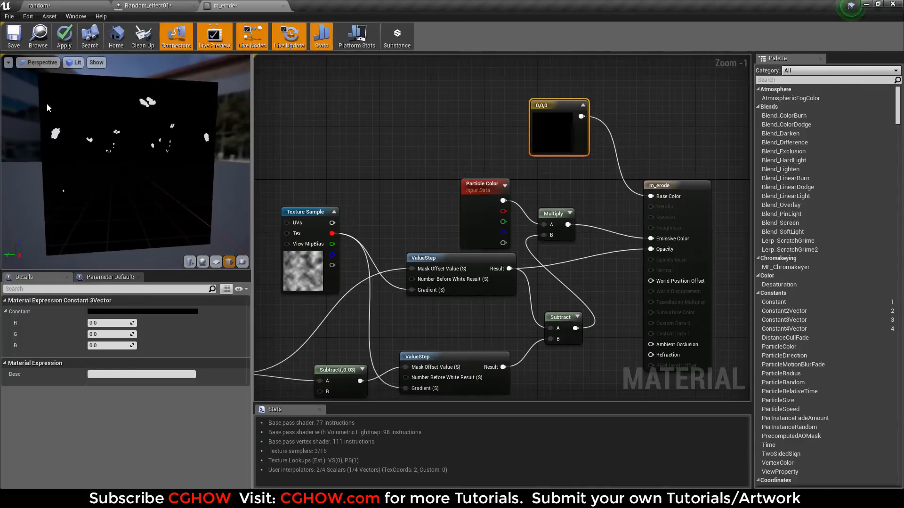
# Step: Show the m_erode preview on a sphere, save the material and locate it in the Content Browser
pyautogui.click(203, 262)
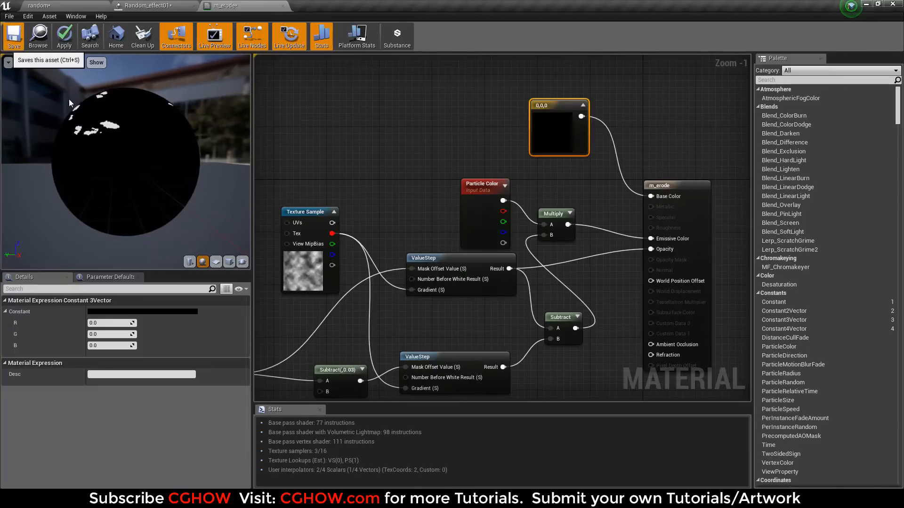
pyautogui.hotkey('ctrl', 's')
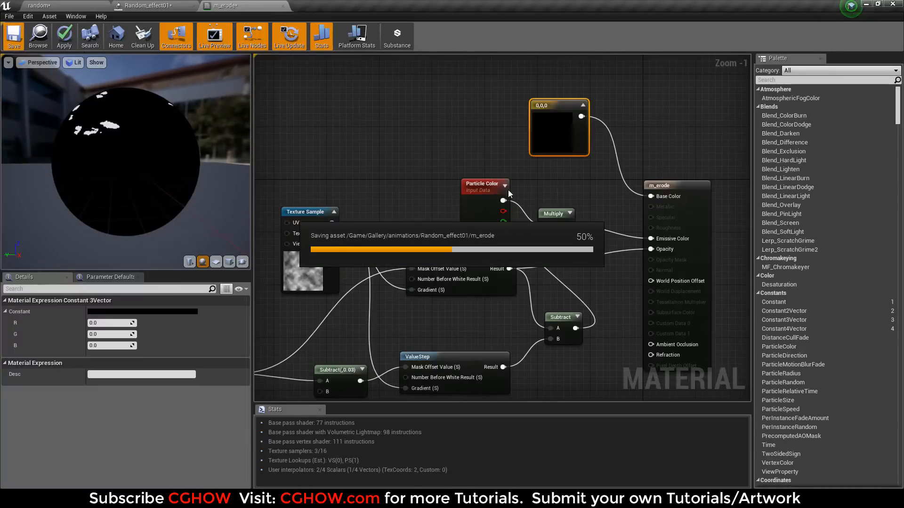
pyautogui.click(39, 41)
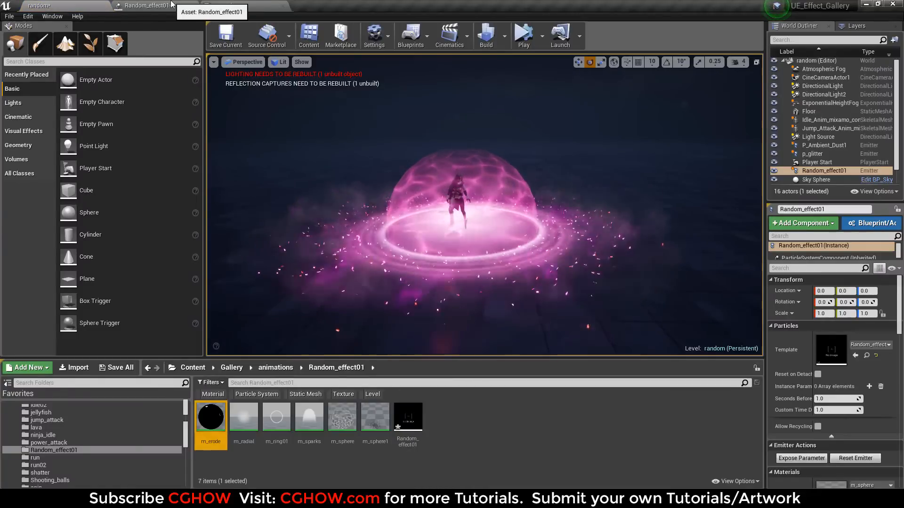
# Step: Switch to the Random_effect01 particle system and add a new particle sprite emitter after the last sparks emitter
pyautogui.click(171, 4)
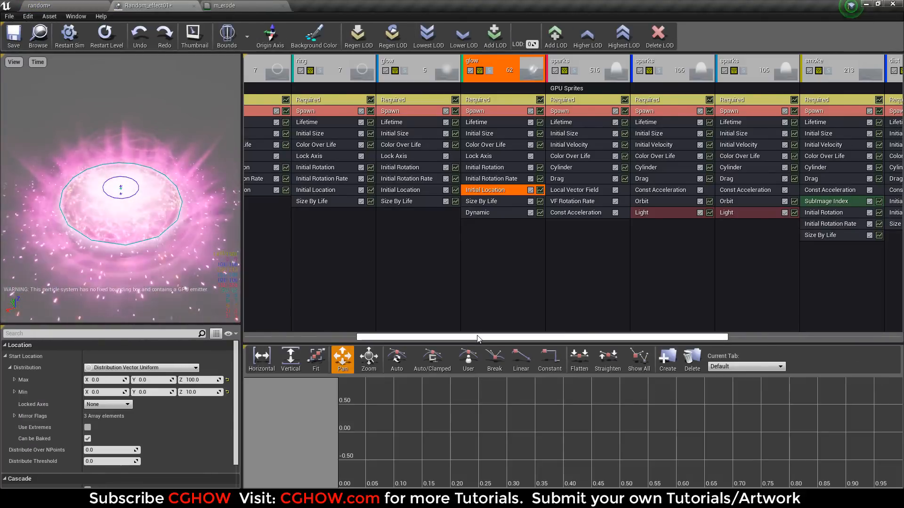
pyautogui.moveTo(479, 337); pyautogui.dragTo(792, 339)
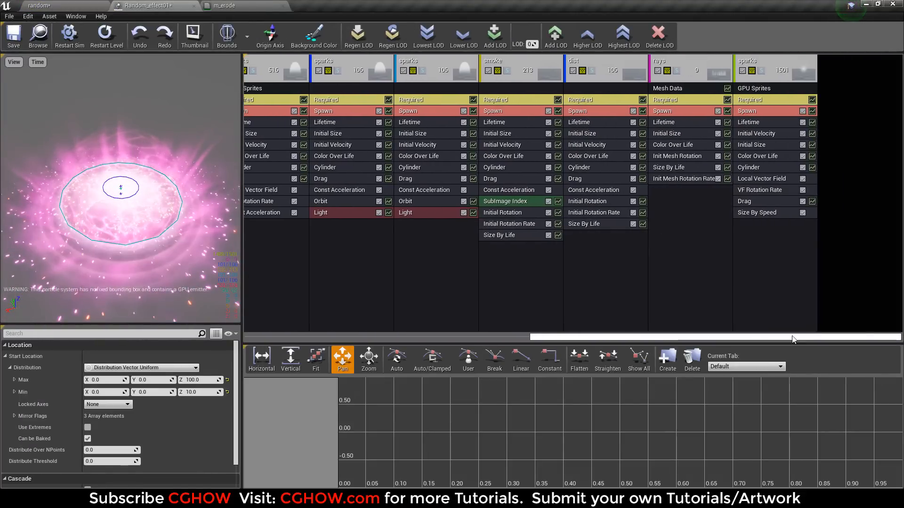
pyautogui.rightClick(830, 85)
pyautogui.click(847, 88)
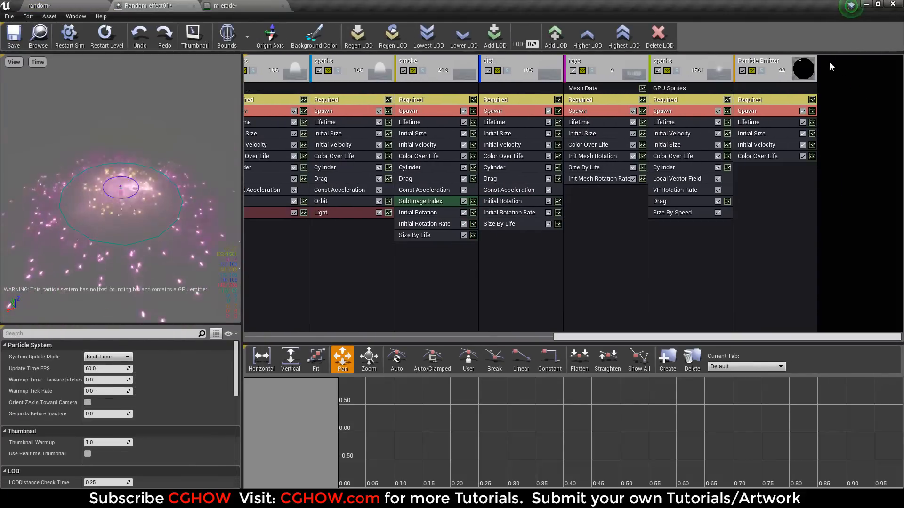
# Step: Add a Mesh Data type to the new emitter and choose the Sphere static mesh for it
pyautogui.rightClick(755, 90)
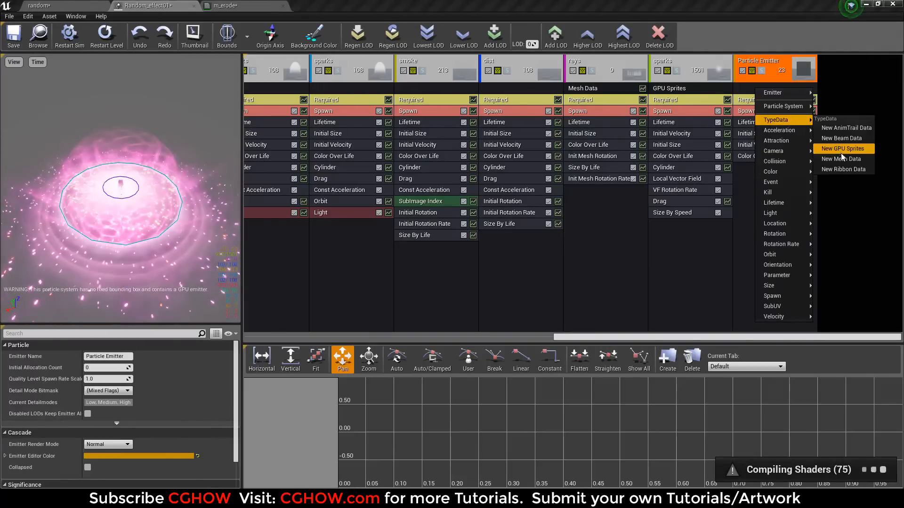
pyautogui.click(850, 95)
pyautogui.click(163, 363)
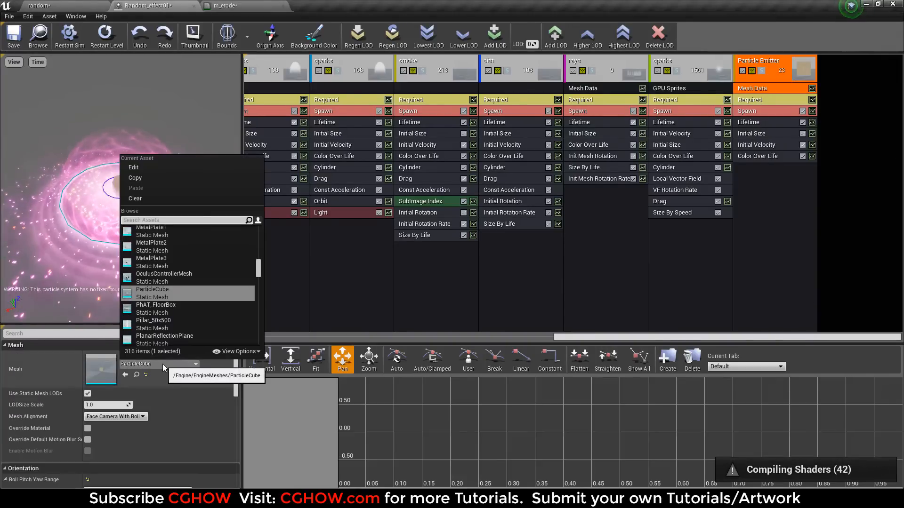
pyautogui.write('sphere')
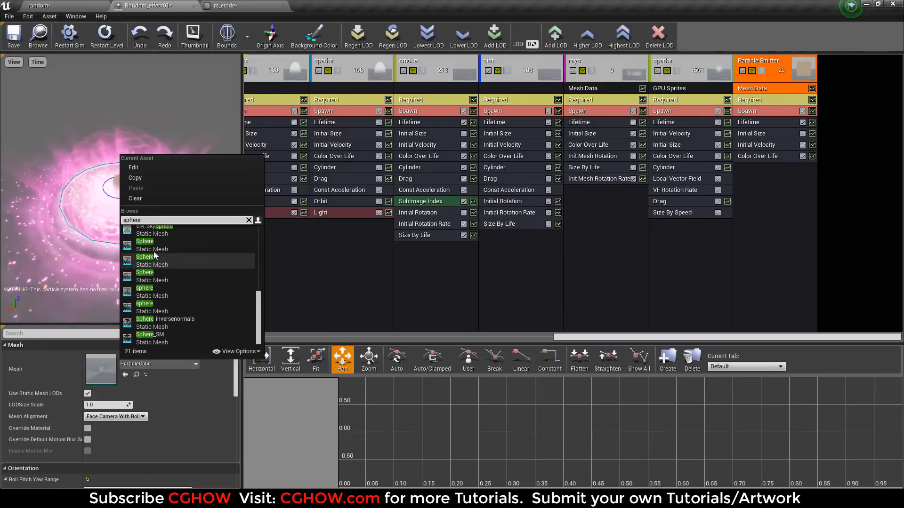
pyautogui.click(166, 248)
# Step: Solo the new emitter and set its Initial Size to a constant vector of 0.2 with the XYZ axes locked
pyautogui.click(762, 70)
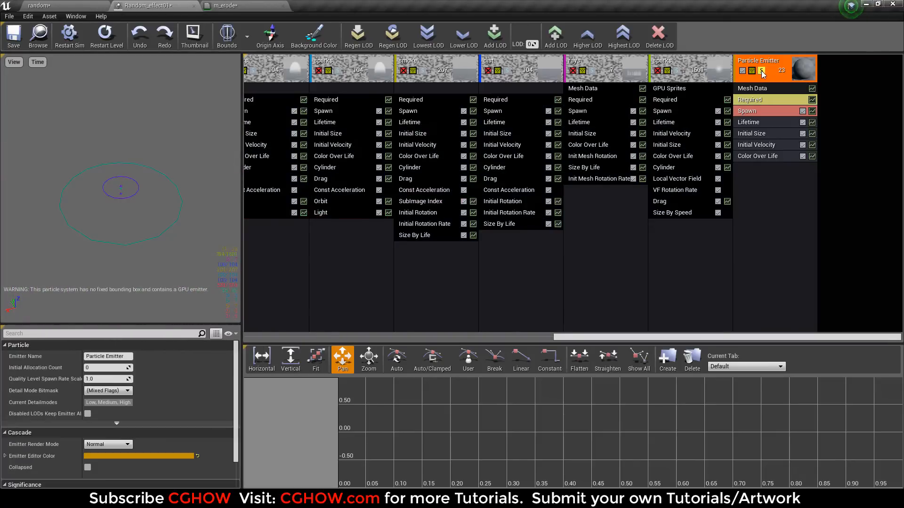
pyautogui.click(759, 134)
pyautogui.click(141, 367)
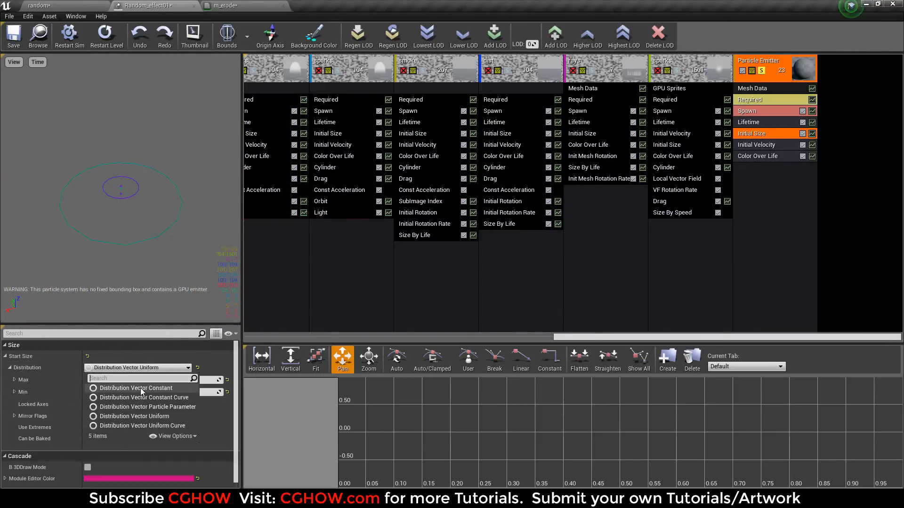
pyautogui.click(100, 377)
pyautogui.write('0.2')
pyautogui.click(106, 394)
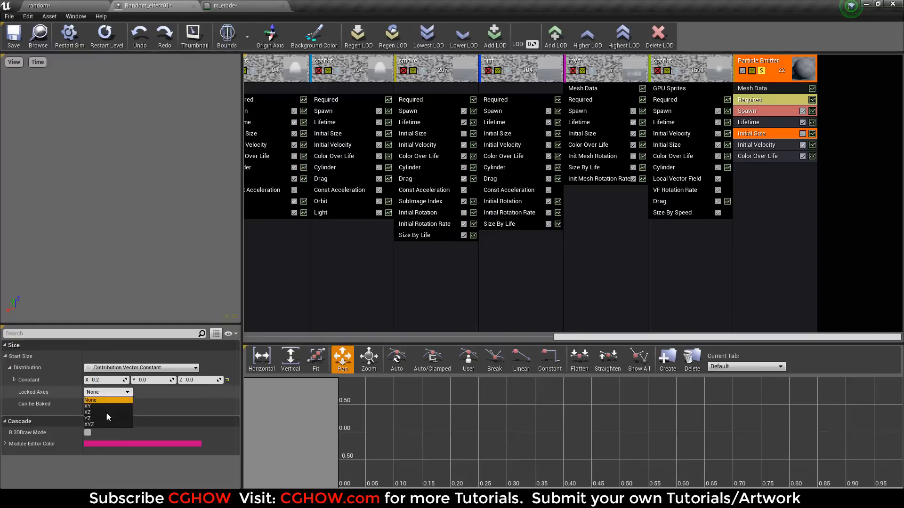
pyautogui.click(101, 426)
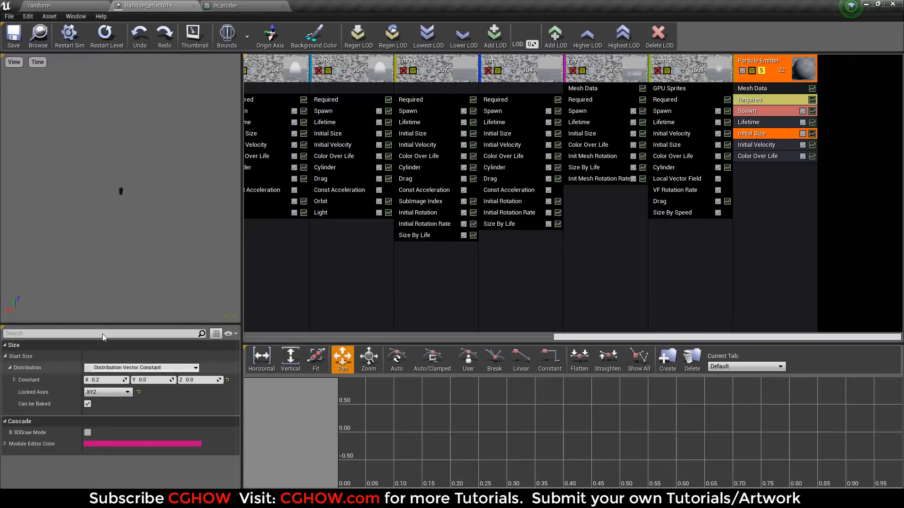
# Step: Enable Use Local Space and assign m_erode in the new emitter's Required module, and save the particle system
pyautogui.click(752, 100)
pyautogui.click(87, 453)
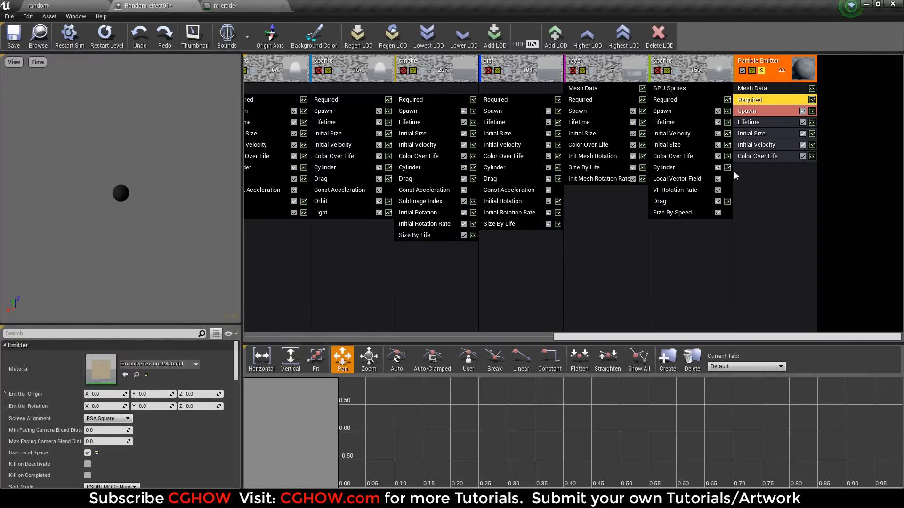
pyautogui.click(125, 375)
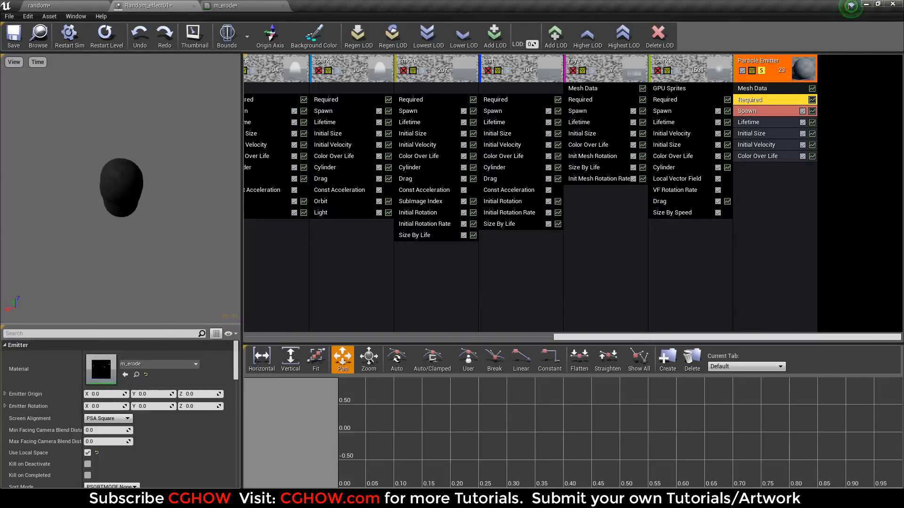
pyautogui.hotkey('ctrl', 's')
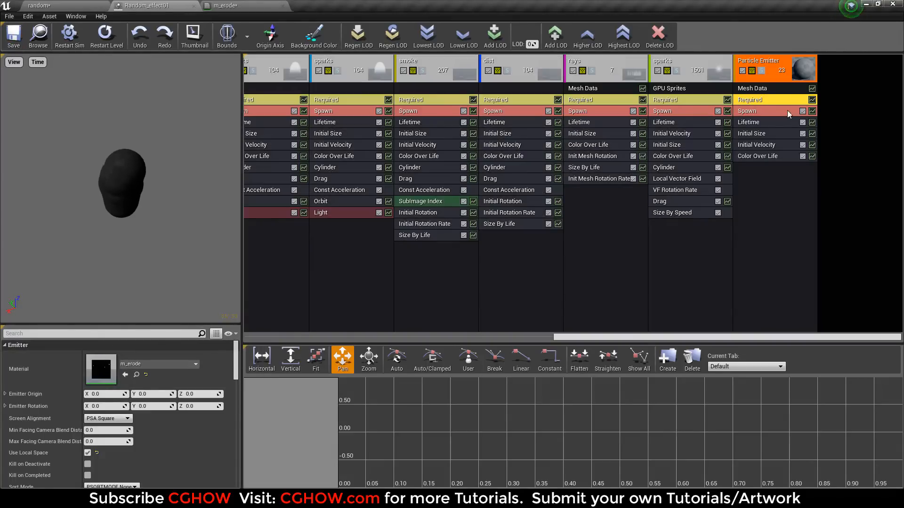
# Step: Reopen m_erode, shift the black Constant3Vector node away from the material output, and set the blend mode to Masked
pyautogui.doubleClick(101, 370)
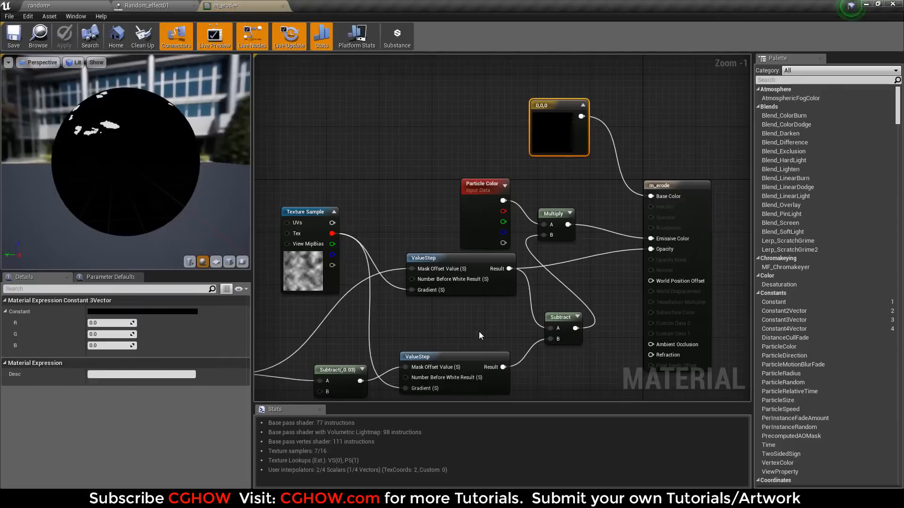
pyautogui.moveTo(571, 147); pyautogui.dragTo(513, 148)
pyautogui.moveTo(434, 314)
pyautogui.mouseDown(button='right')
pyautogui.moveTo(494, 290)
pyautogui.moveTo(440, 313)
pyautogui.mouseUp(button='right')
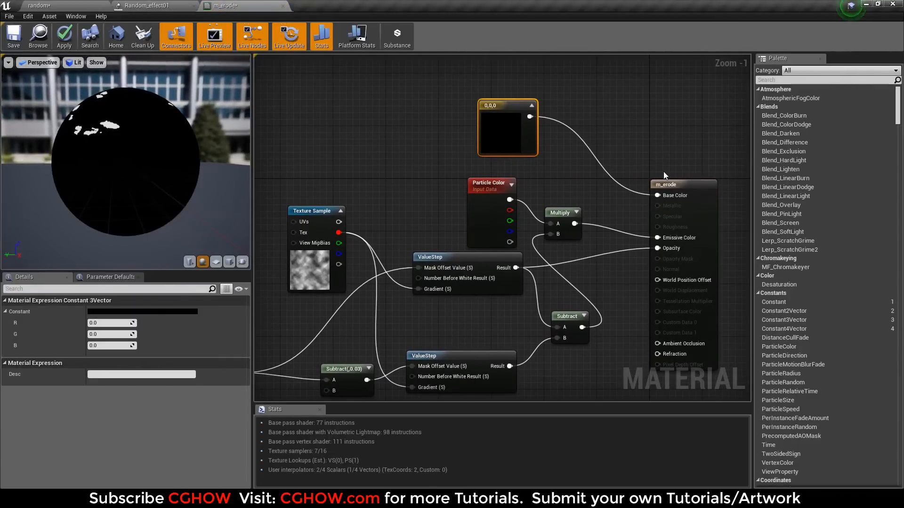
pyautogui.click(670, 184)
pyautogui.click(122, 380)
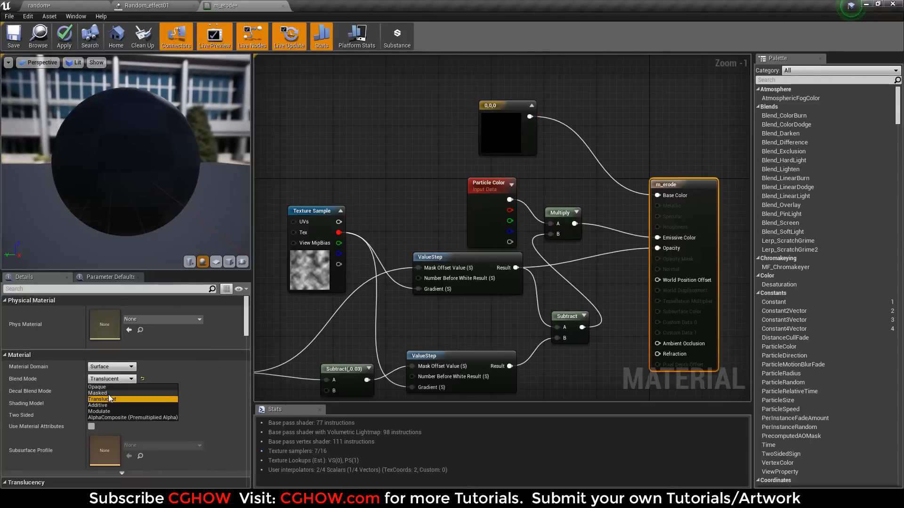
pyautogui.click(107, 394)
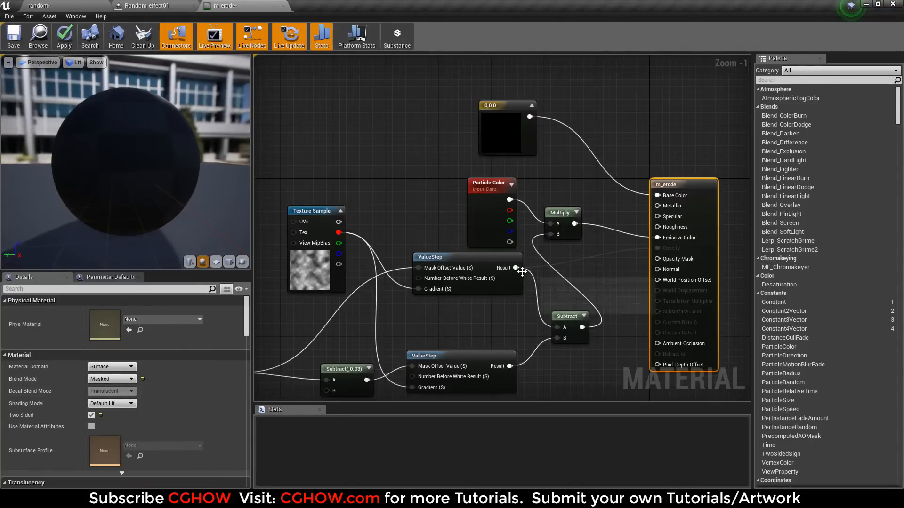
# Step: Connect the upper ValueStep result to the material's Opacity Mask, save m_erode and close it
pyautogui.moveTo(516, 268); pyautogui.dragTo(657, 259)
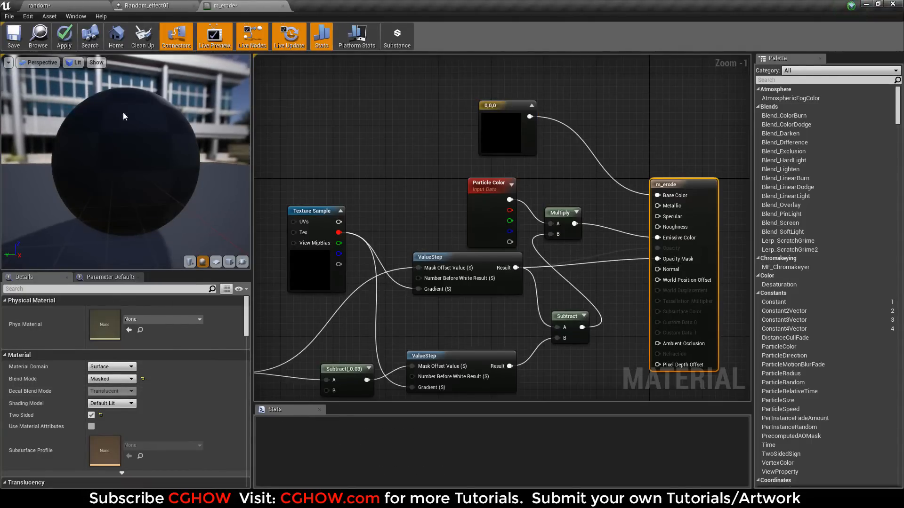
pyautogui.click(14, 35)
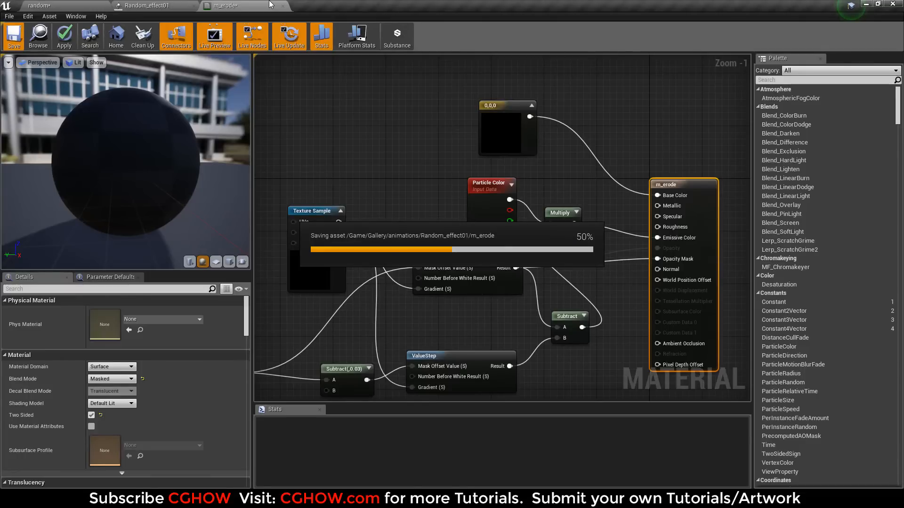
pyautogui.click(282, 5)
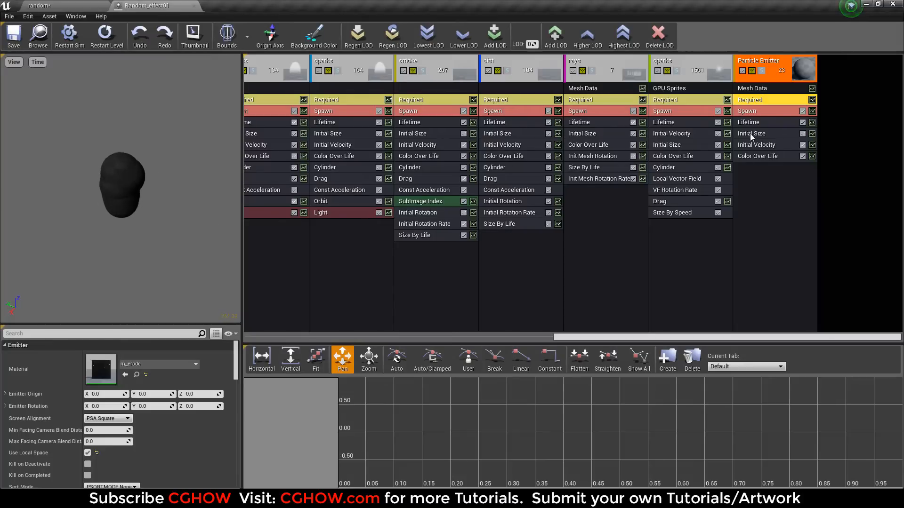
# Step: Enable Override Material in the sphere emitter's Mesh Data and solo that emitter
pyautogui.click(751, 89)
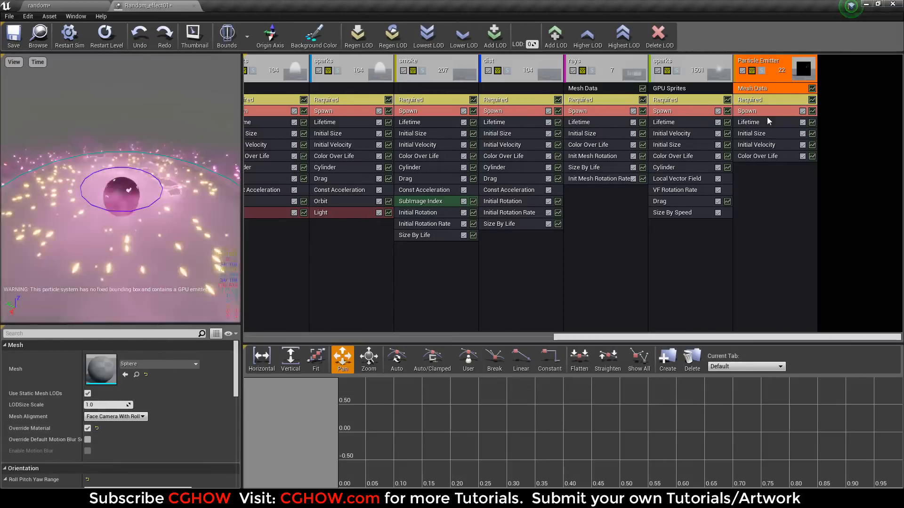
pyautogui.click(759, 71)
# Step: Add a Dynamic parameter module to the sphere mesh emitter
pyautogui.rightClick(754, 178)
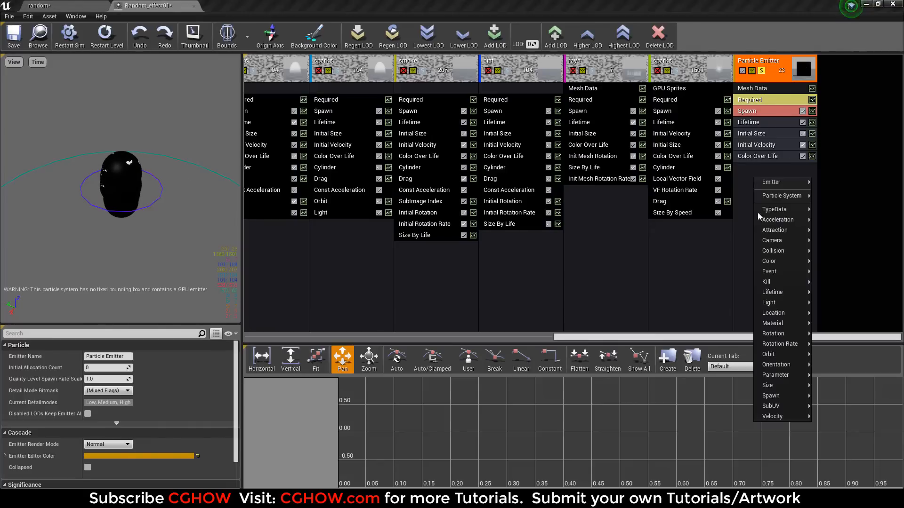
pyautogui.moveTo(788, 376)
pyautogui.click(833, 385)
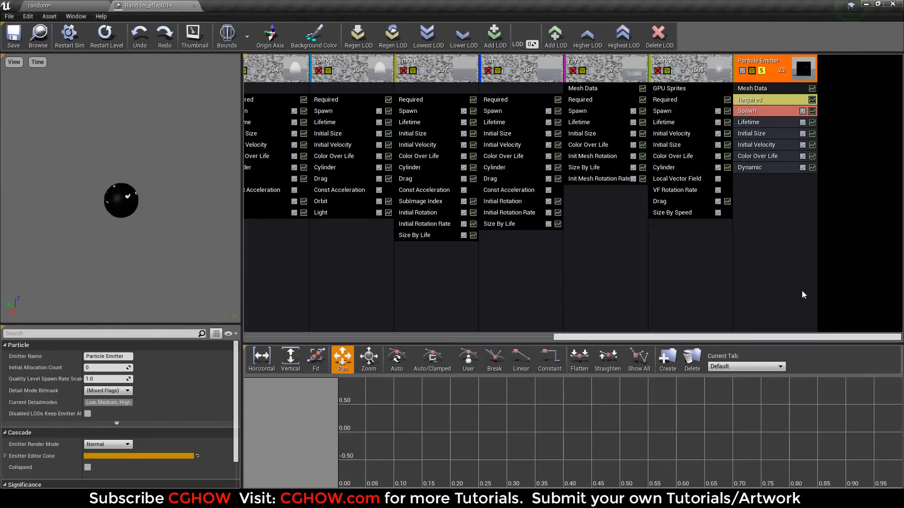
# Step: Give the erode dynamic parameter a Float Constant Curve with two points, out value 1.0 at 0.0 and 0.0 at 1.0
pyautogui.rightClick(752, 168)
pyautogui.click(751, 173)
pyautogui.scroll(-2, 115, 405)
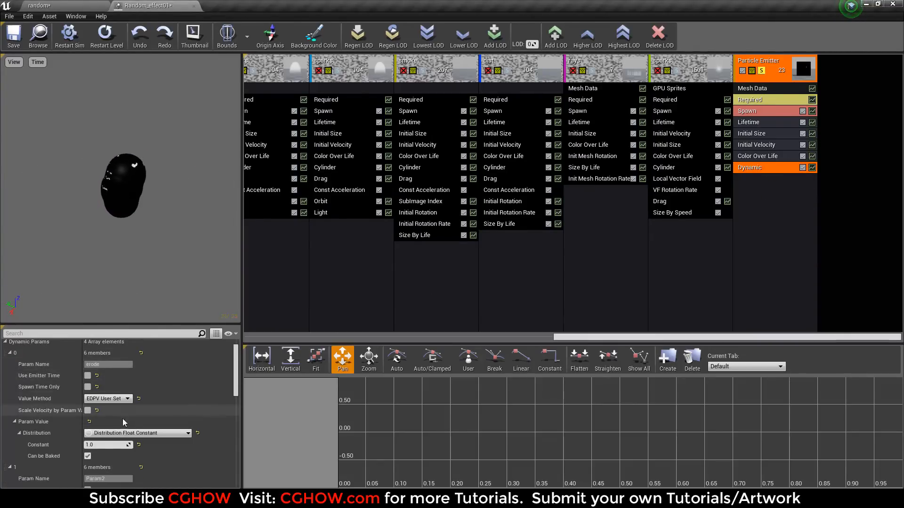
pyautogui.click(167, 368)
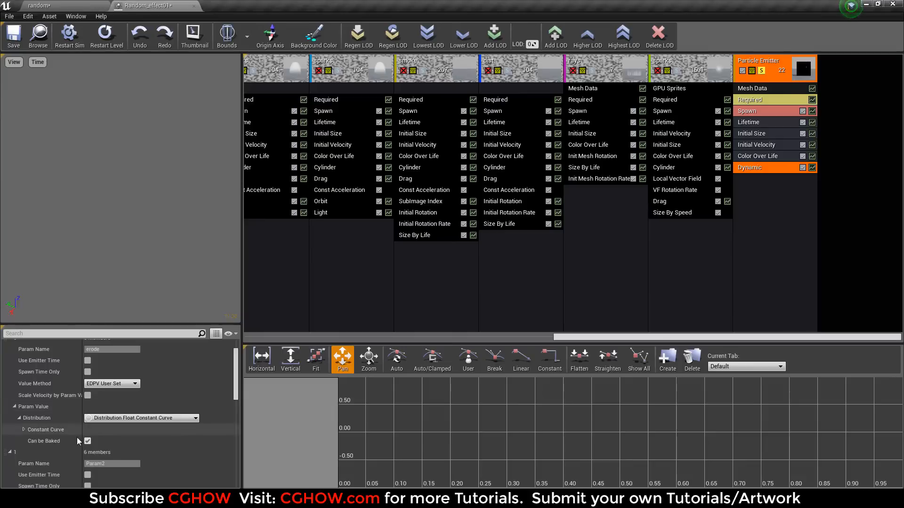
pyautogui.click(24, 430)
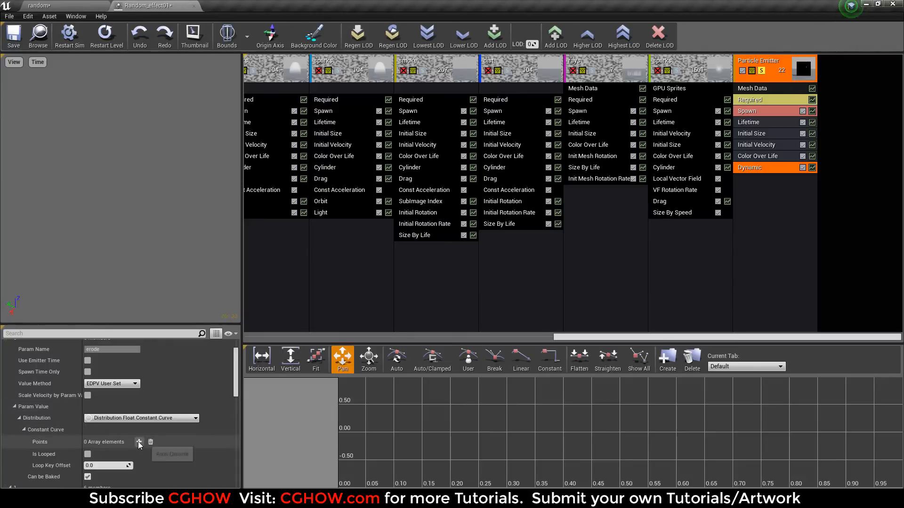
pyautogui.rightClick(62, 437)
pyautogui.click(84, 455)
pyautogui.scroll(-4, 136, 428)
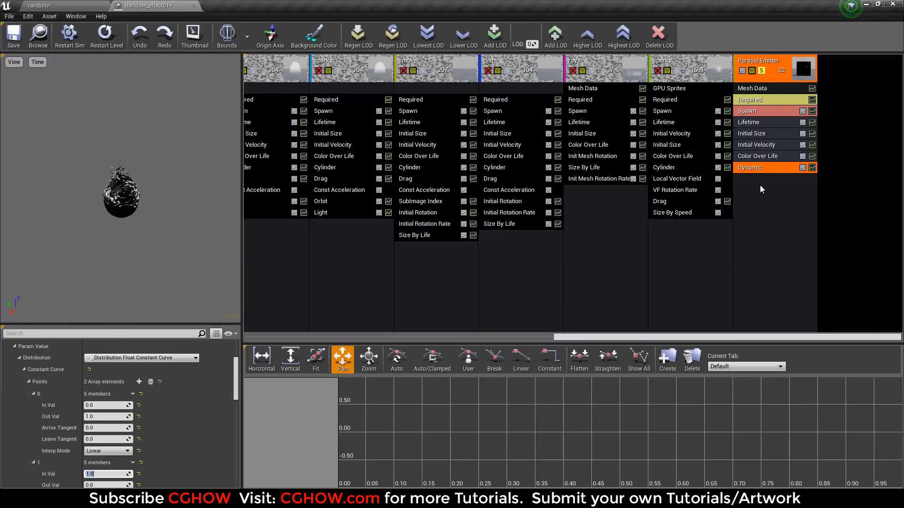
# Step: Add an Init Mesh Rotation module to the sphere emitter and set its minimum Z rotation to -1.0
pyautogui.rightClick(752, 206)
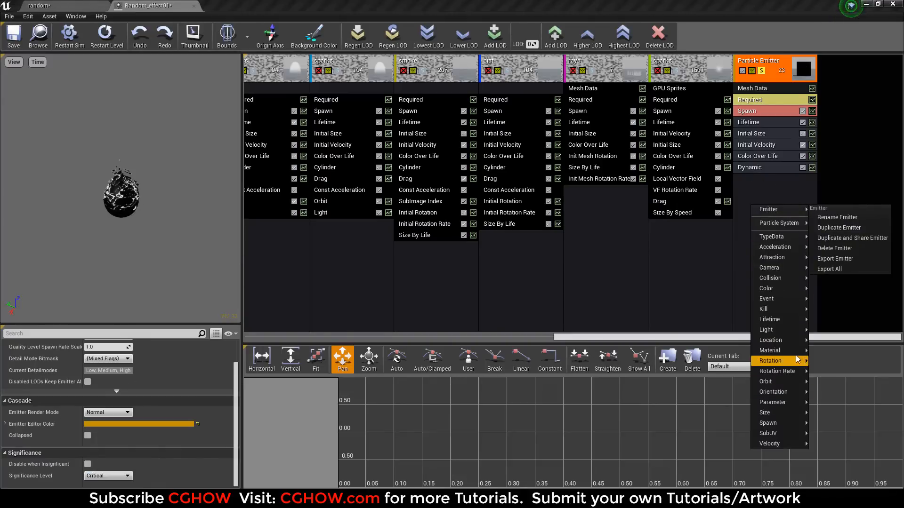
pyautogui.click(840, 361)
pyautogui.click(753, 180)
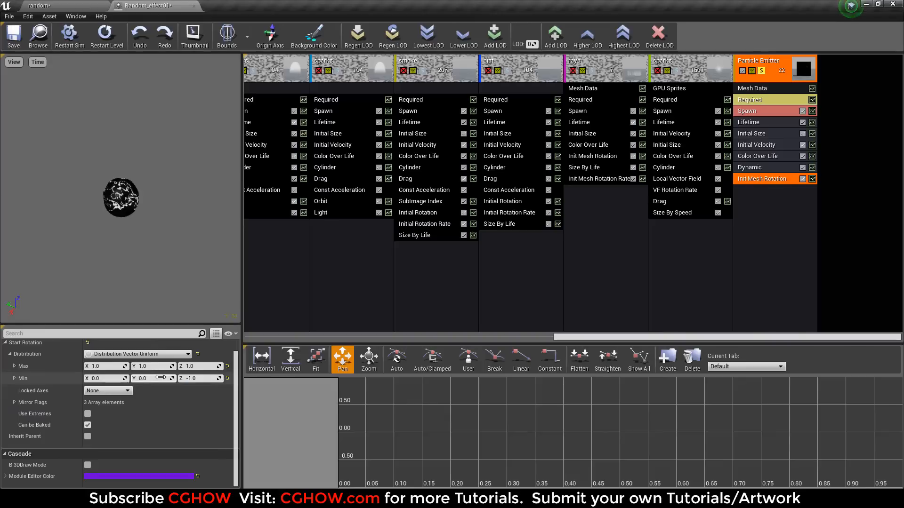
# Step: Add an Init Mesh Rotation Rate module with a maximum of 0.2 and a minimum of -0.2 on all axes
pyautogui.rightClick(764, 221)
pyautogui.moveTo(795, 387)
pyautogui.click(753, 388)
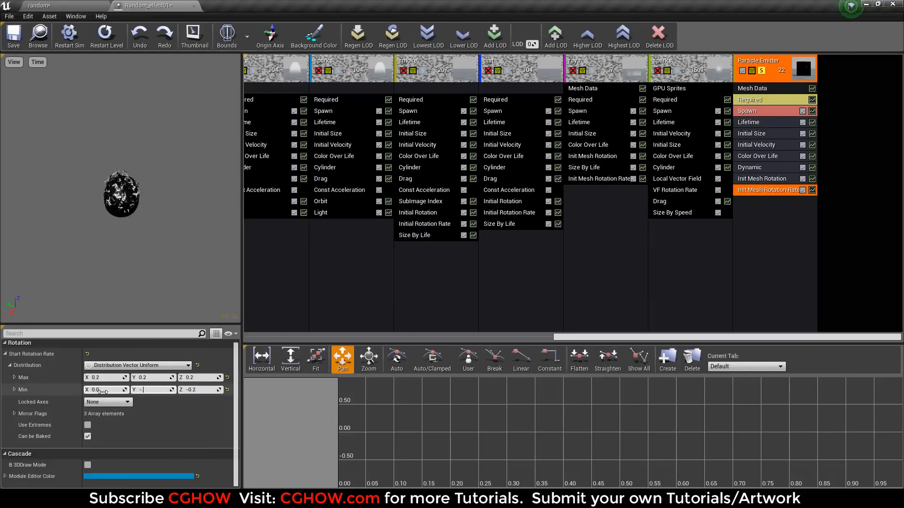
pyautogui.write('-0.2')
pyautogui.press('Return')
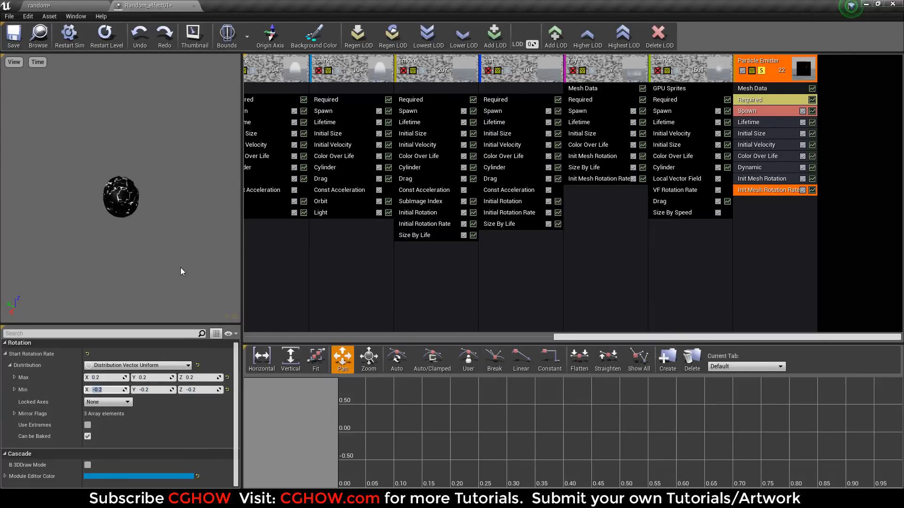
pyautogui.click(328, 221)
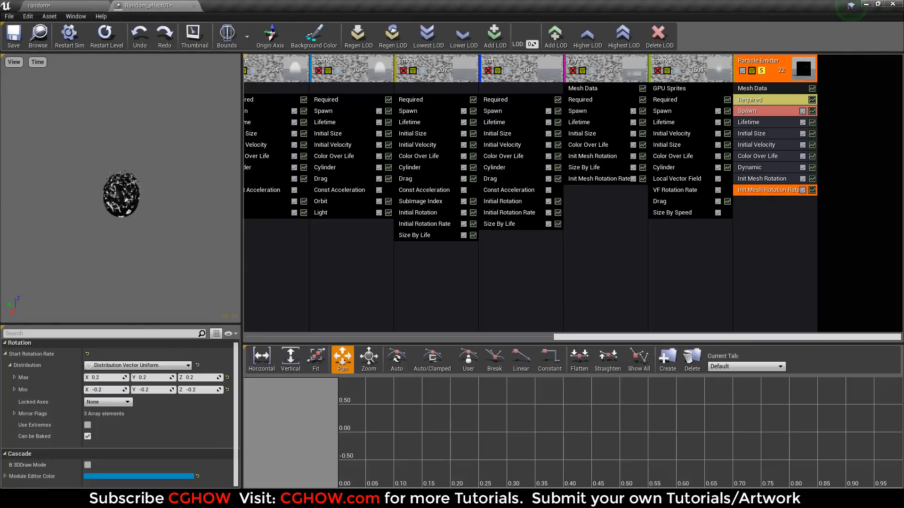
# Step: Add a Cylinder location module with Surface Only and Velocity enabled, and delete the emitter's Initial Velocity module
pyautogui.rightClick(759, 209)
pyautogui.moveTo(802, 350)
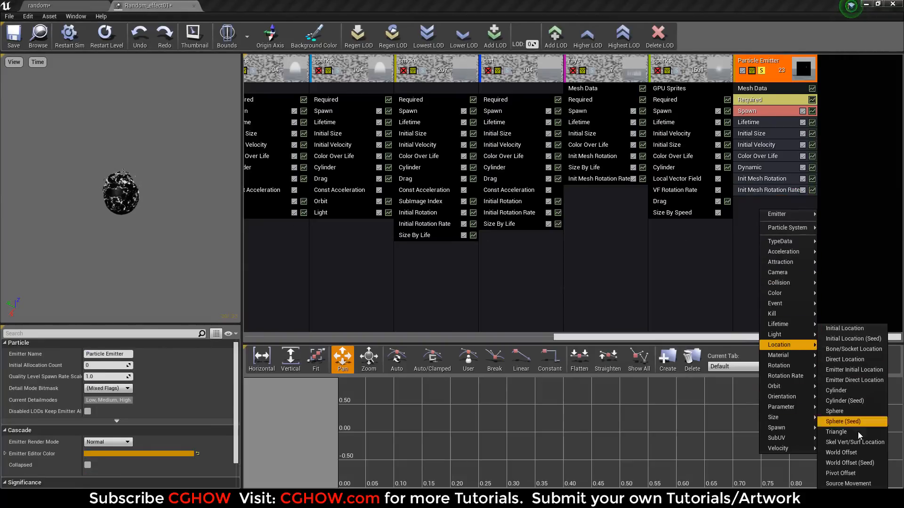
pyautogui.click(853, 391)
pyautogui.click(759, 202)
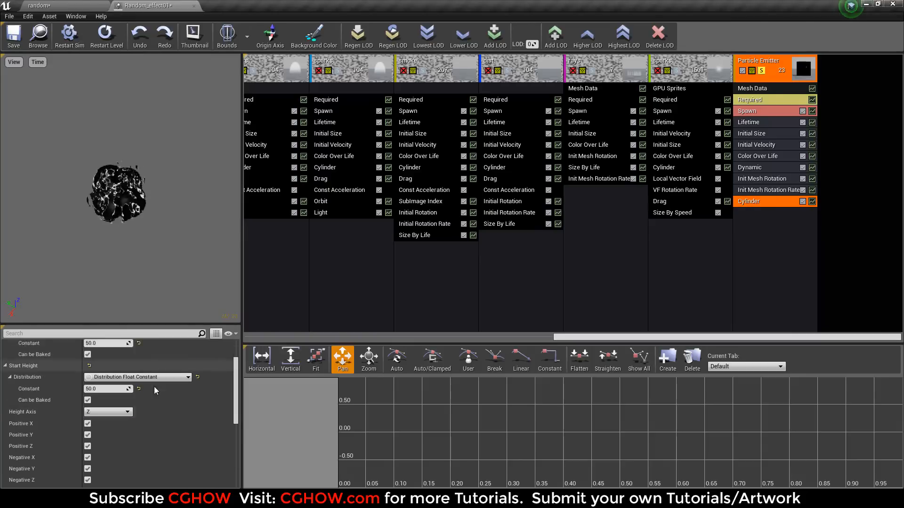
pyautogui.scroll(-3, 132, 442)
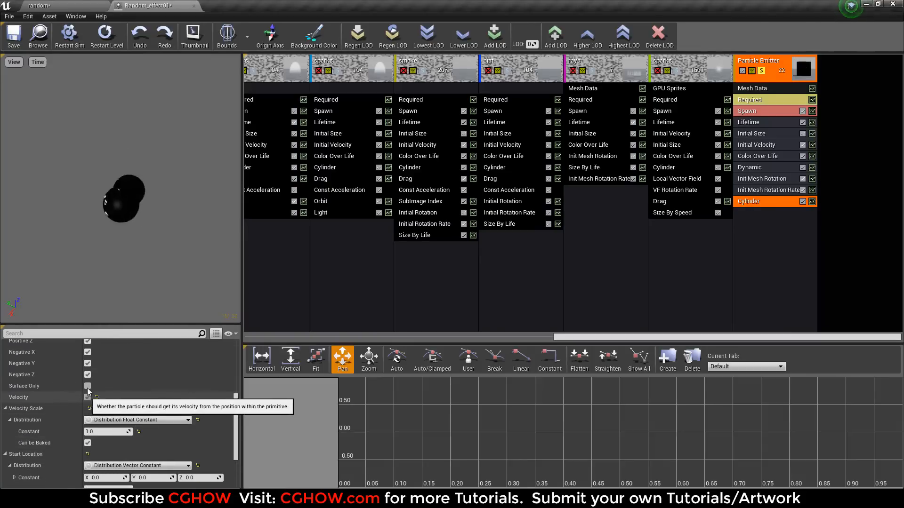
pyautogui.click(762, 145)
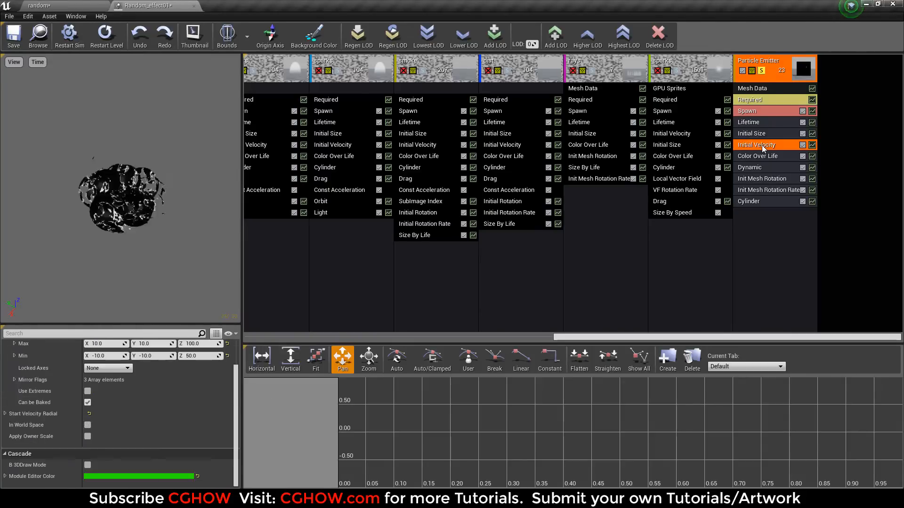
pyautogui.press('Delete')
# Step: Reduce the Cylinder module's constant start height to about 3
pyautogui.click(771, 190)
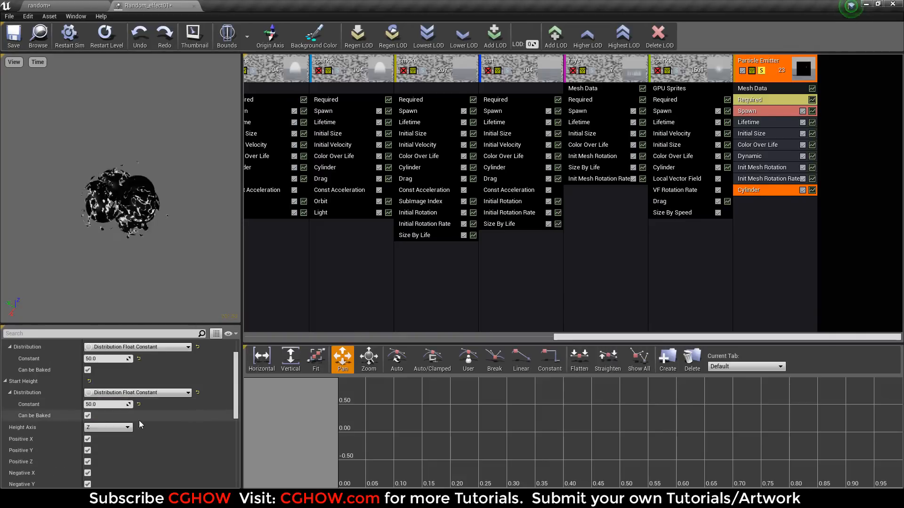
pyautogui.scroll(2, 135, 419)
pyautogui.moveTo(109, 437); pyautogui.dragTo(105, 436)
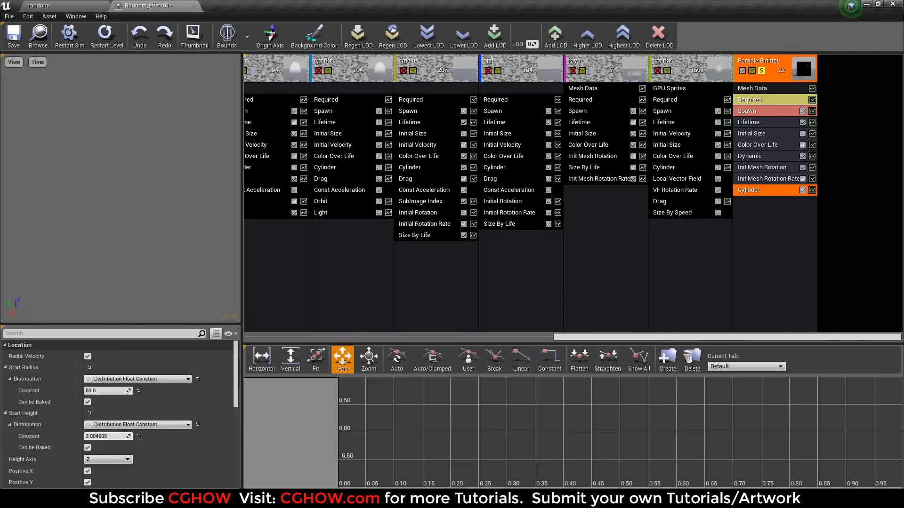
# Step: Set the Cylinder's velocity scale to a Float Uniform distribution with a minimum of about 1.05 and a maximum of about 18.76
pyautogui.scroll(-6, 136, 445)
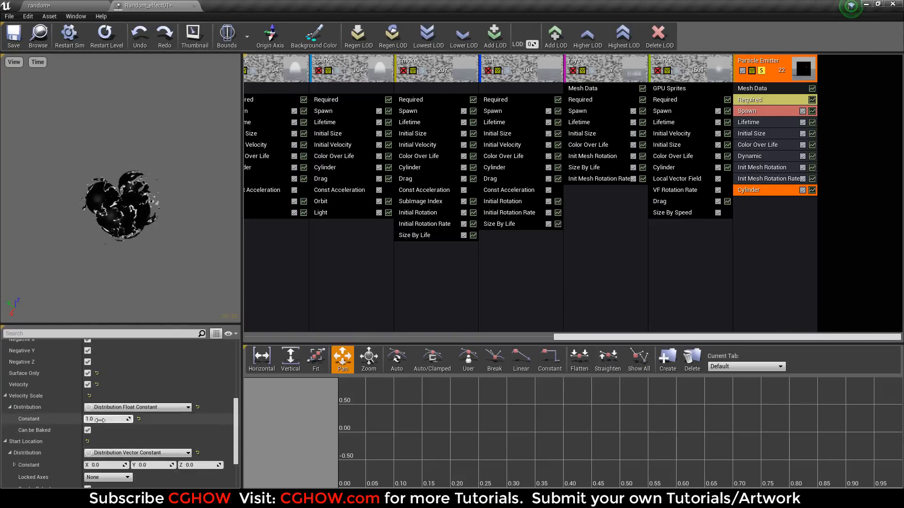
pyautogui.click(136, 407)
pyautogui.click(167, 443)
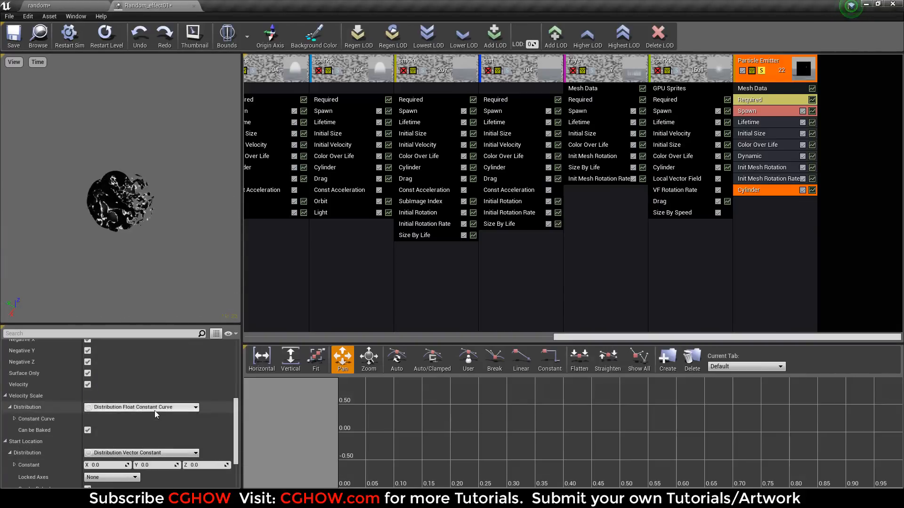
pyautogui.click(136, 408)
pyautogui.click(141, 447)
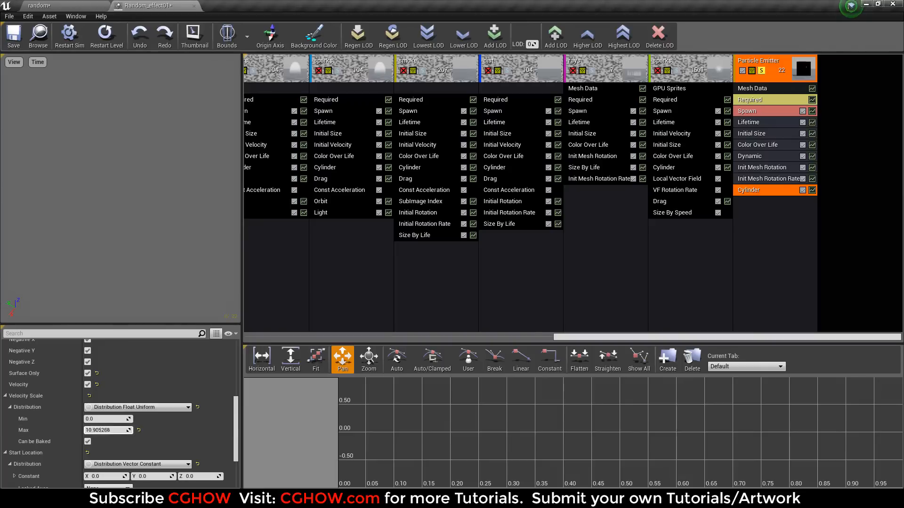
pyautogui.moveTo(109, 431); pyautogui.dragTo(129, 430)
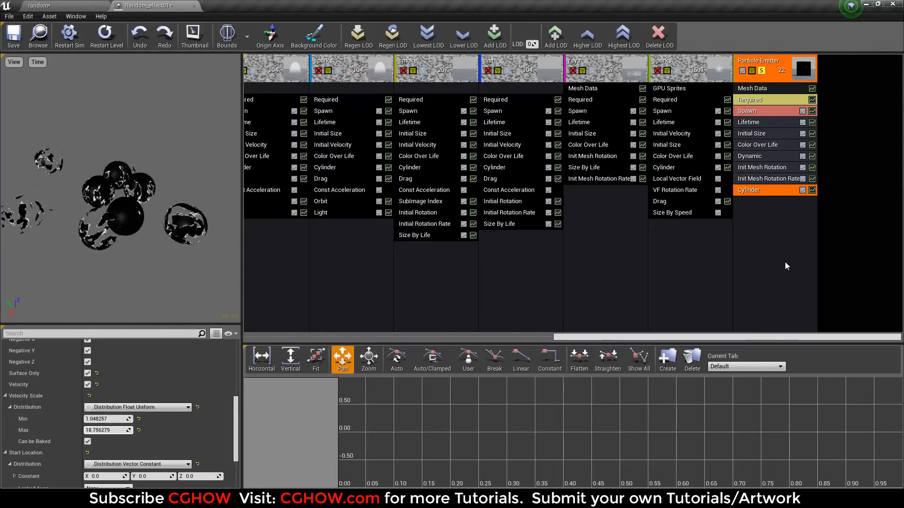
# Step: Lengthen the sphere particles' lifetime and add a Drag module to the emitter
pyautogui.rightClick(772, 236)
pyautogui.click(751, 123)
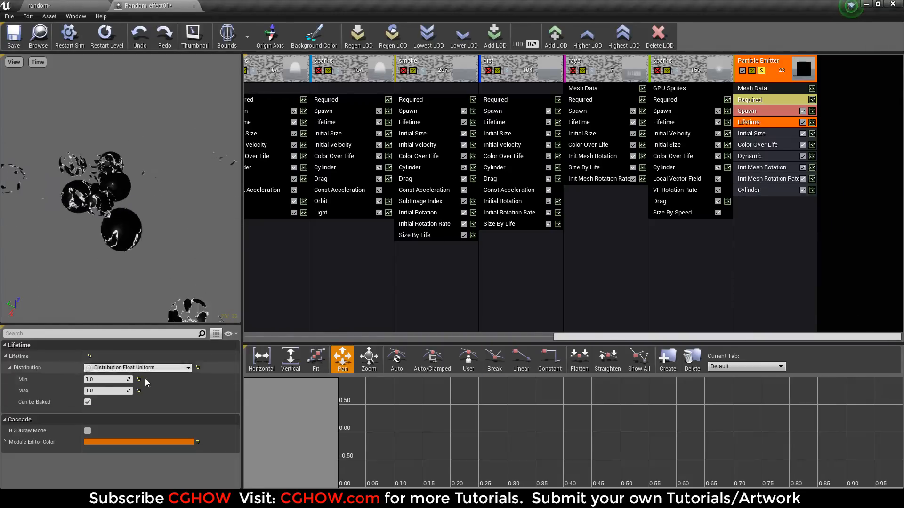
pyautogui.rightClick(785, 199)
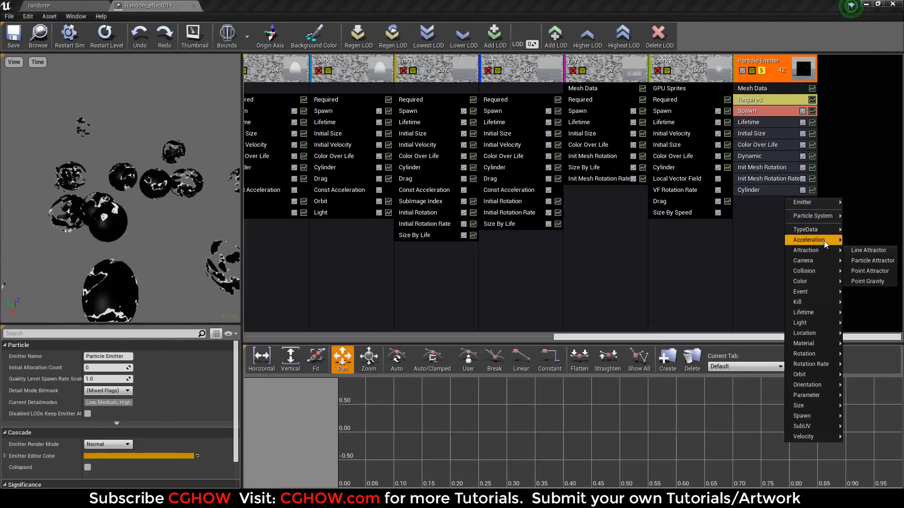
pyautogui.click(856, 262)
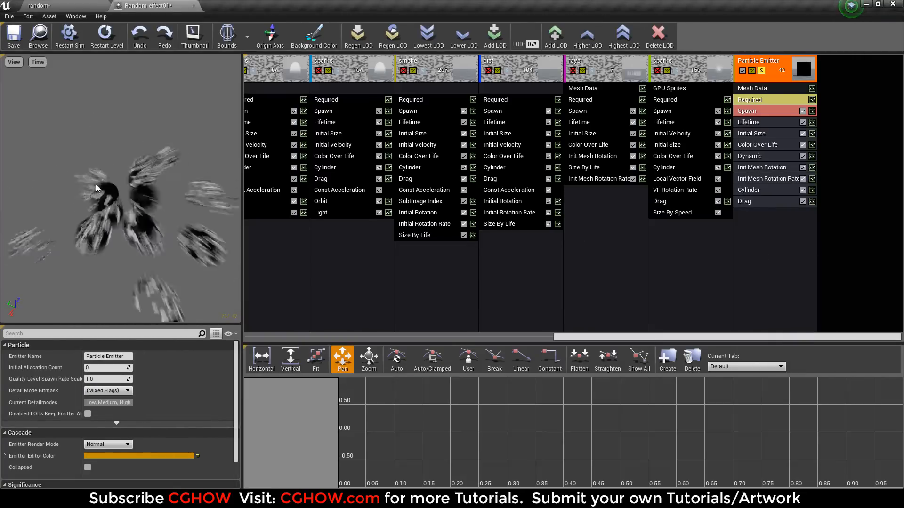
# Step: Check the sphere effect around the character in the level, and return to the Random_effect01 particle system
pyautogui.click(51, 5)
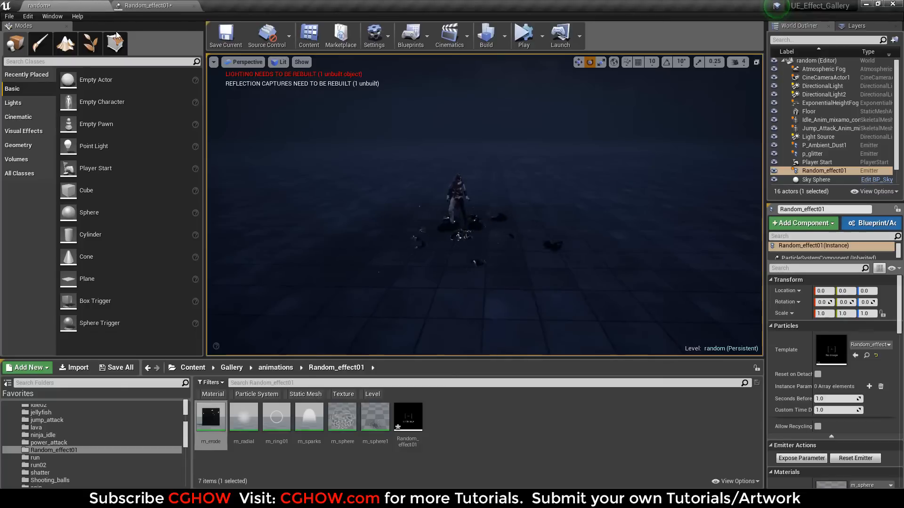
pyautogui.click(145, 4)
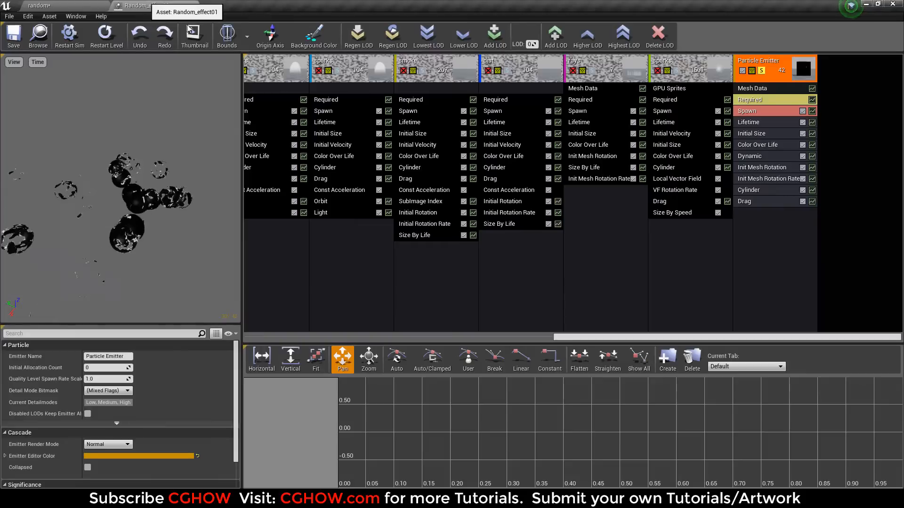
# Step: Set the first Color Over Life point to a saturated magenta-pink with a brightness value of 1000
pyautogui.click(758, 146)
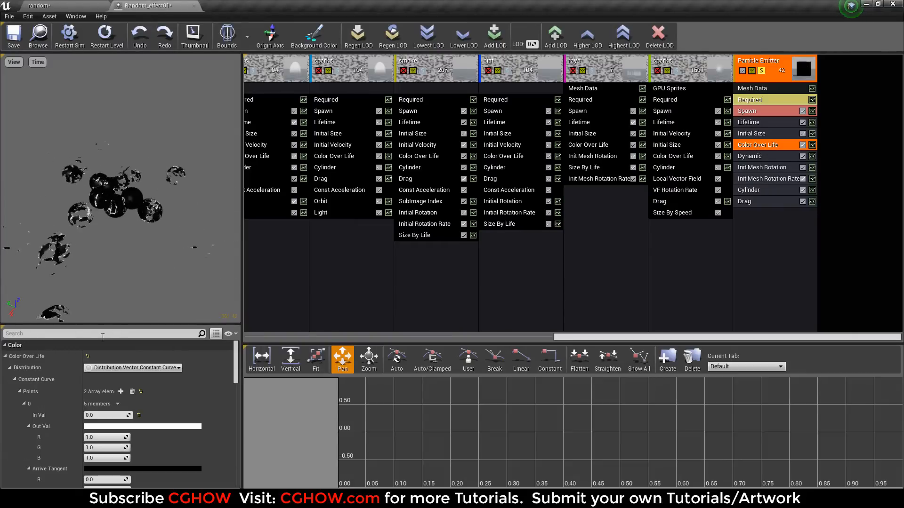
pyautogui.click(118, 427)
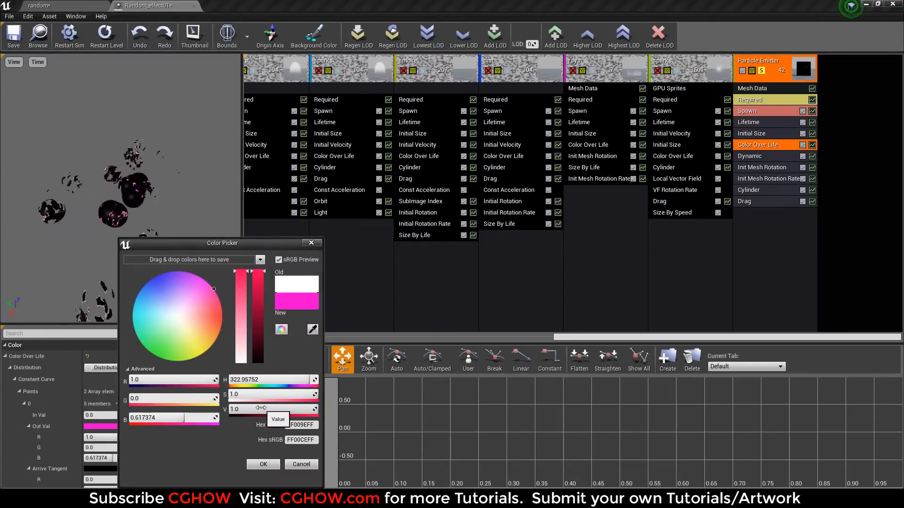
pyautogui.write('1000')
pyautogui.click(263, 465)
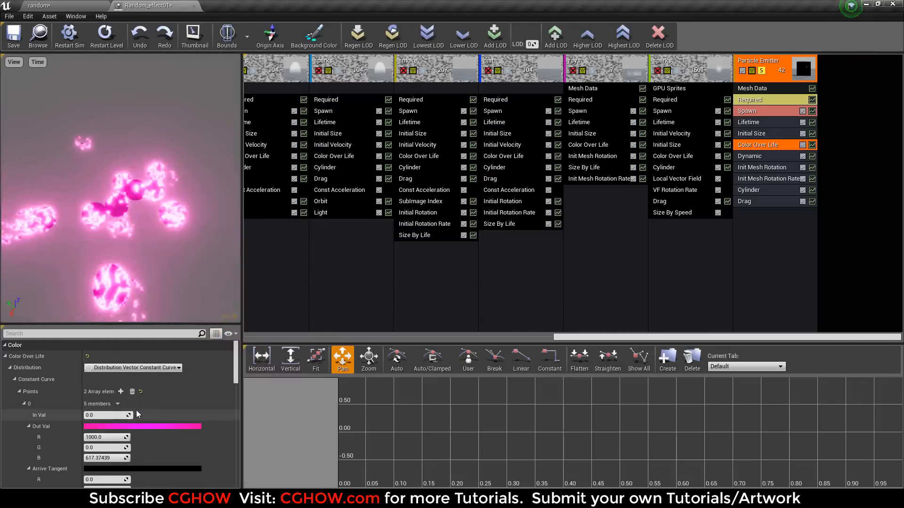
# Step: Set the red output value of the second Color Over Life point to 1000
pyautogui.scroll(-5, 136, 414)
pyautogui.scroll(-2, 131, 437)
pyautogui.click(105, 449)
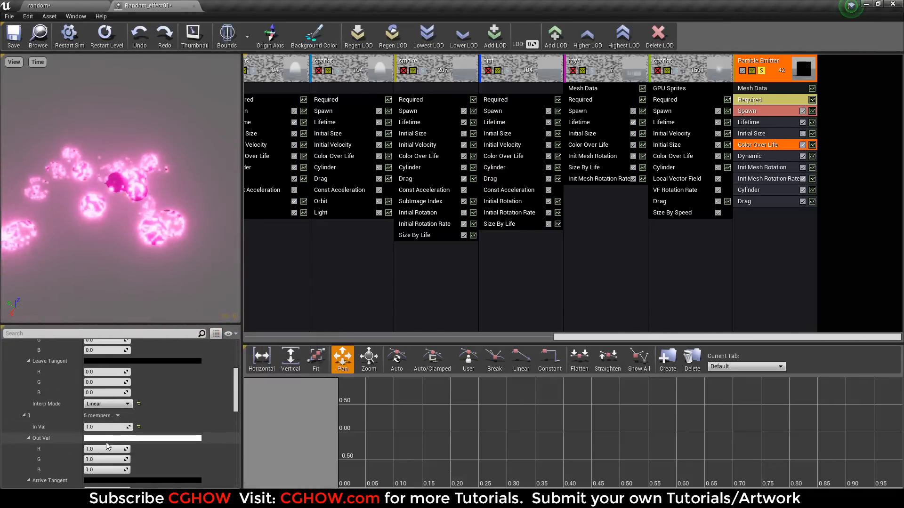
pyautogui.write('1000')
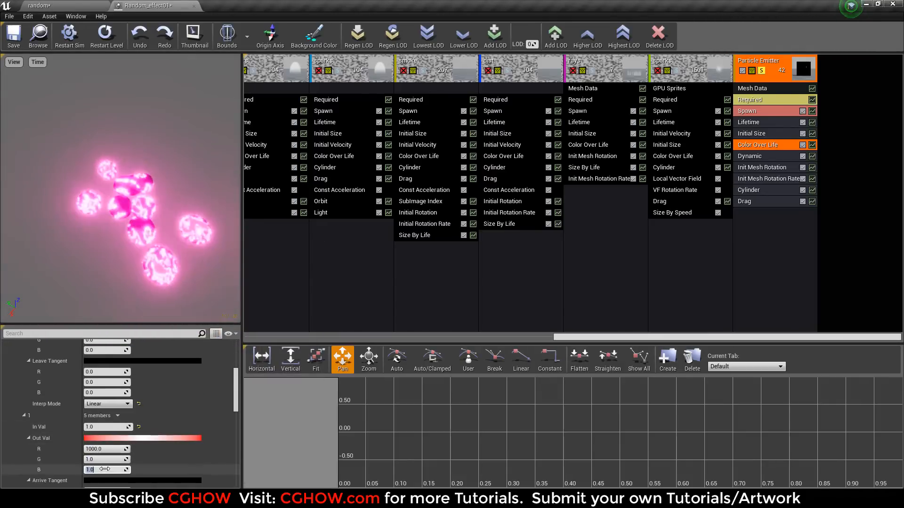
pyautogui.press('Return')
# Step: Turn off solo on the sphere emitter, check the complete effect in the level, and return to the Random_effect01 particle system
pyautogui.click(43, 7)
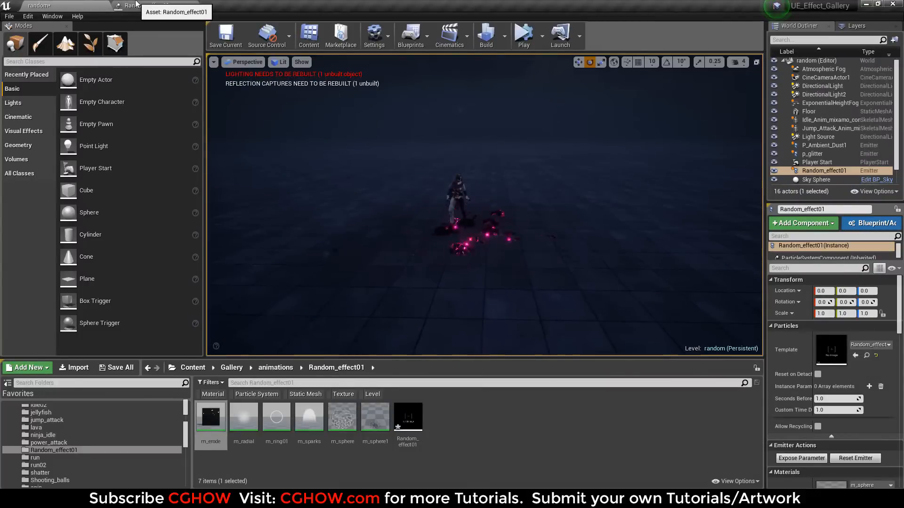
pyautogui.click(135, 5)
pyautogui.click(762, 70)
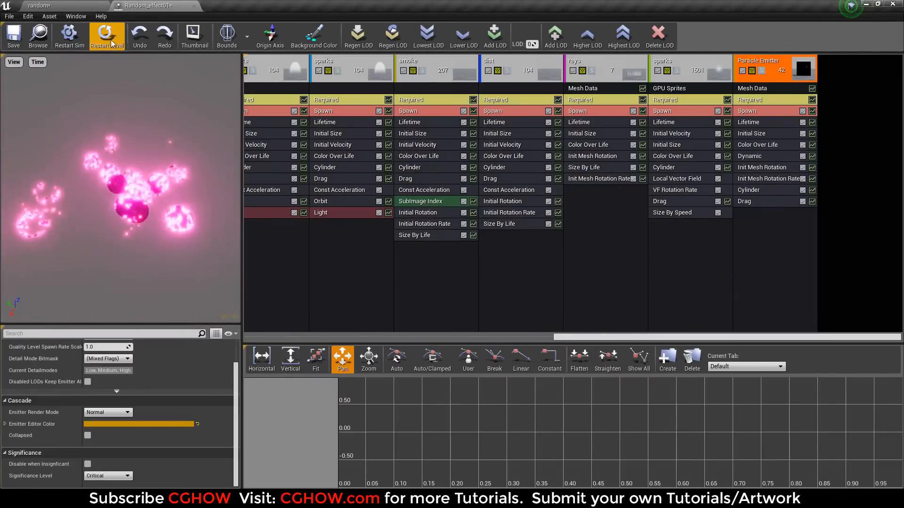
pyautogui.click(78, 4)
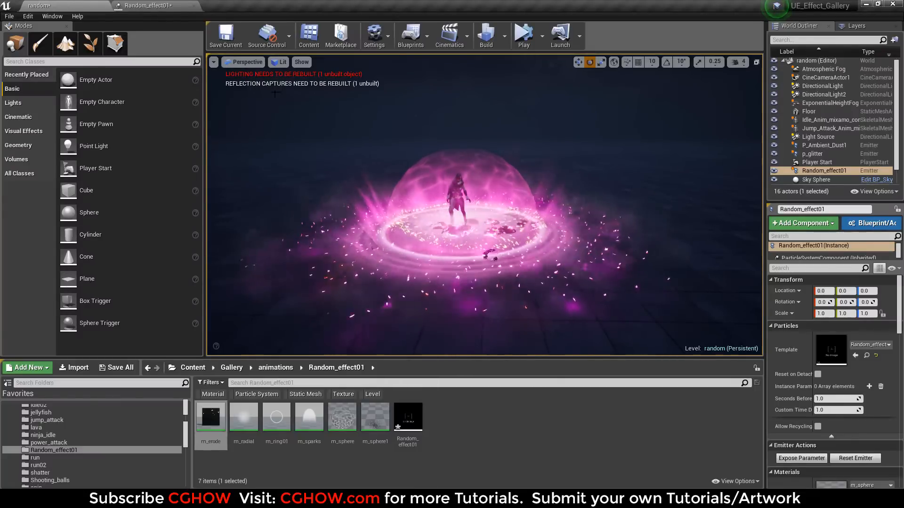
pyautogui.click(155, 5)
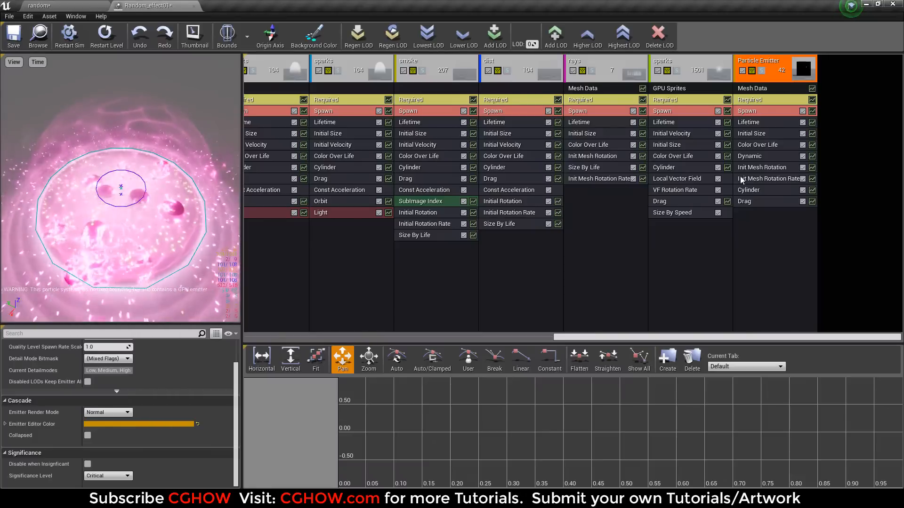
# Step: Widen the sphere emitter's Cylinder start radius to about 341.6 so the spheres spawn around the ring
pyautogui.click(756, 191)
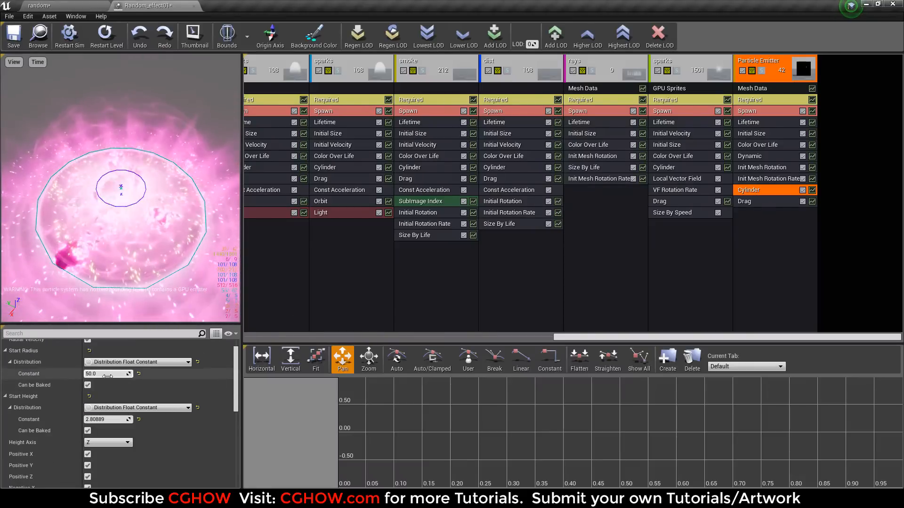
pyautogui.moveTo(103, 388); pyautogui.dragTo(109, 389)
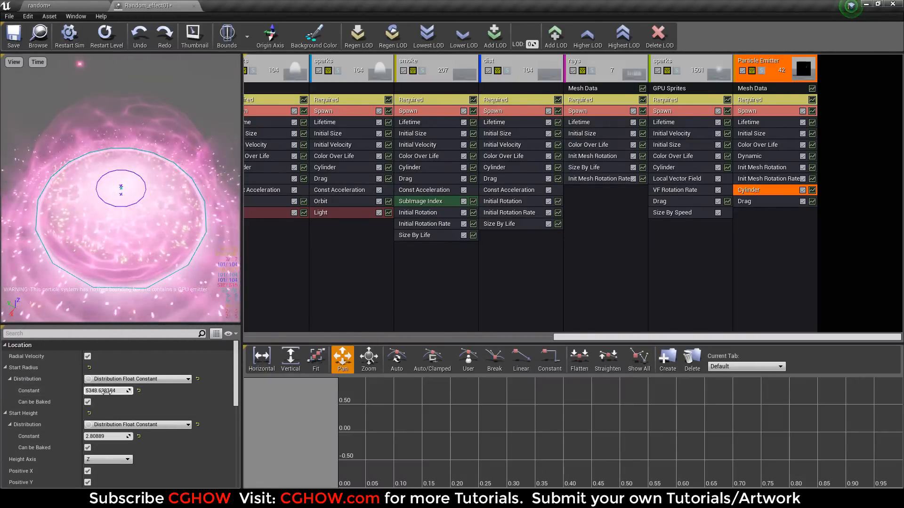
pyautogui.moveTo(106, 390)
pyautogui.mouseDown()
pyautogui.moveTo(97, 391)
pyautogui.moveTo(114, 390)
pyautogui.mouseUp()
pyautogui.scroll(-8, 162, 413)
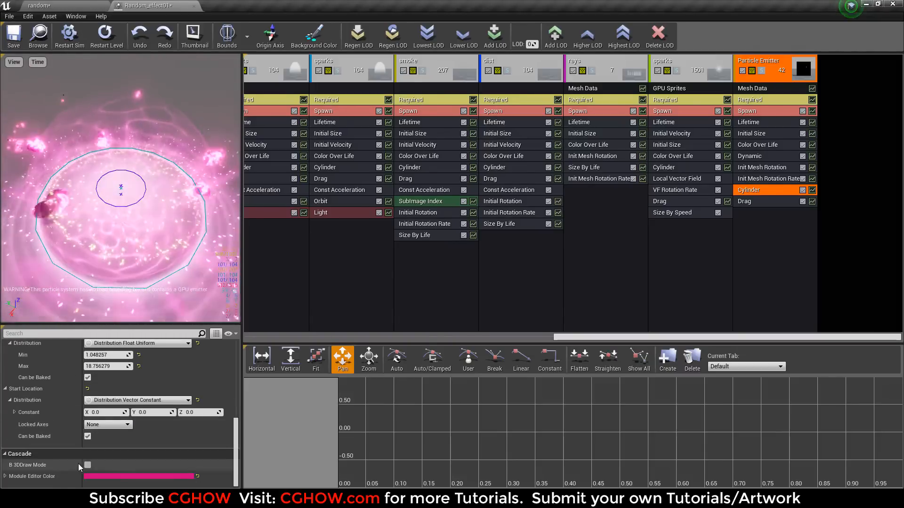
pyautogui.scroll(8, 98, 413)
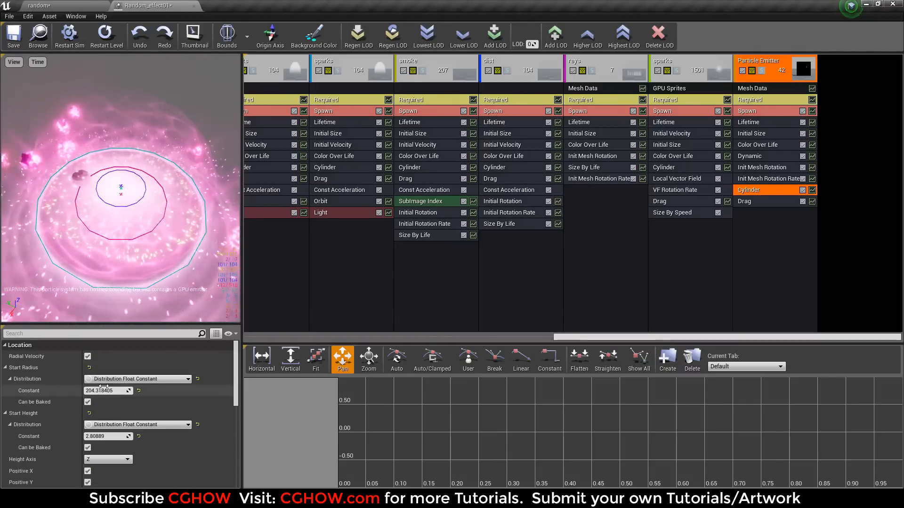
pyautogui.moveTo(106, 391); pyautogui.dragTo(113, 391)
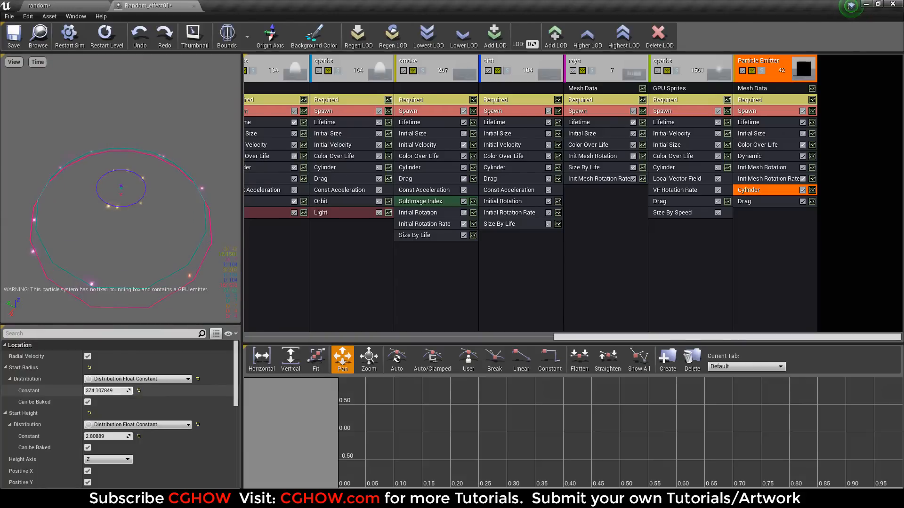
pyautogui.moveTo(137, 275); pyautogui.dragTo(137, 263)
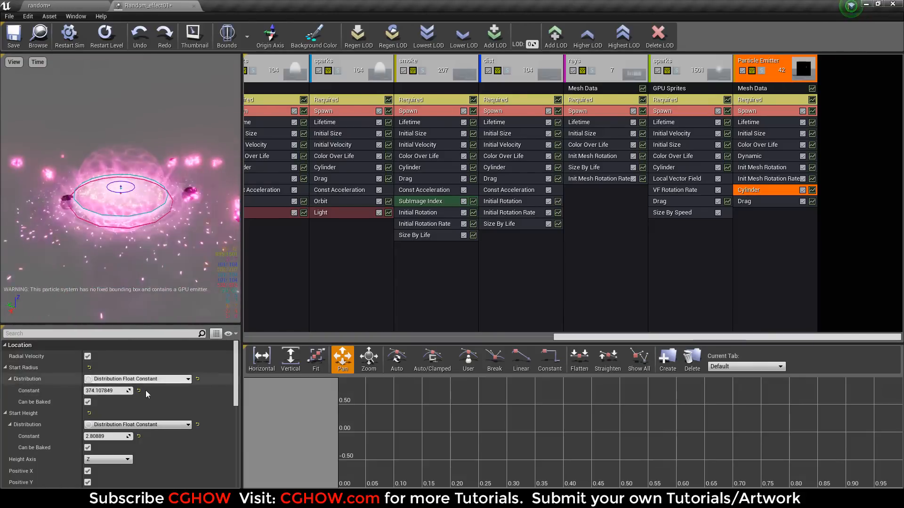
pyautogui.moveTo(106, 391); pyautogui.dragTo(98, 390)
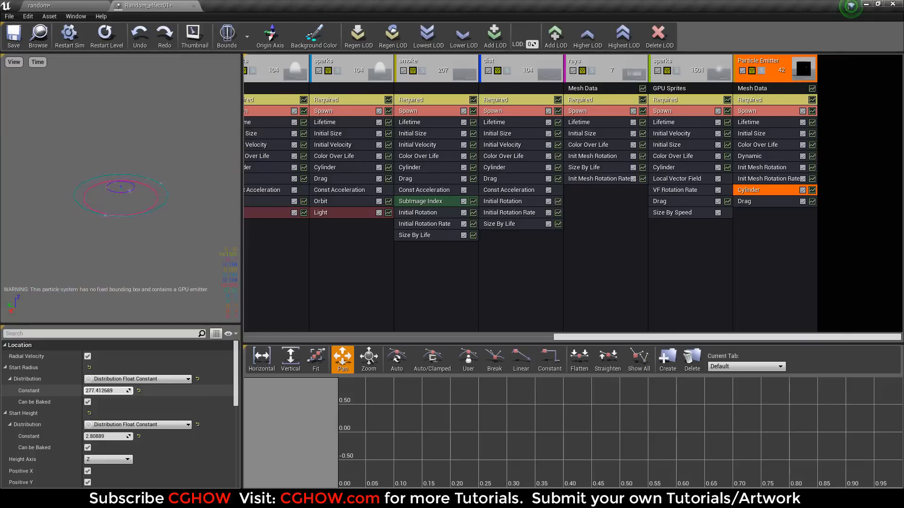
pyautogui.moveTo(173, 282); pyautogui.dragTo(173, 264)
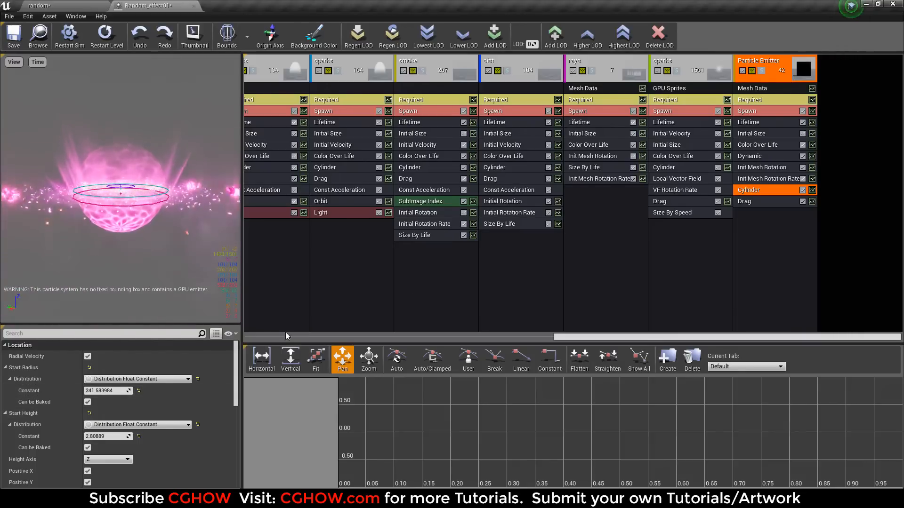
# Step: Lower the maximum of the Cylinder's velocity scale to about 1.29
pyautogui.scroll(-6, 132, 418)
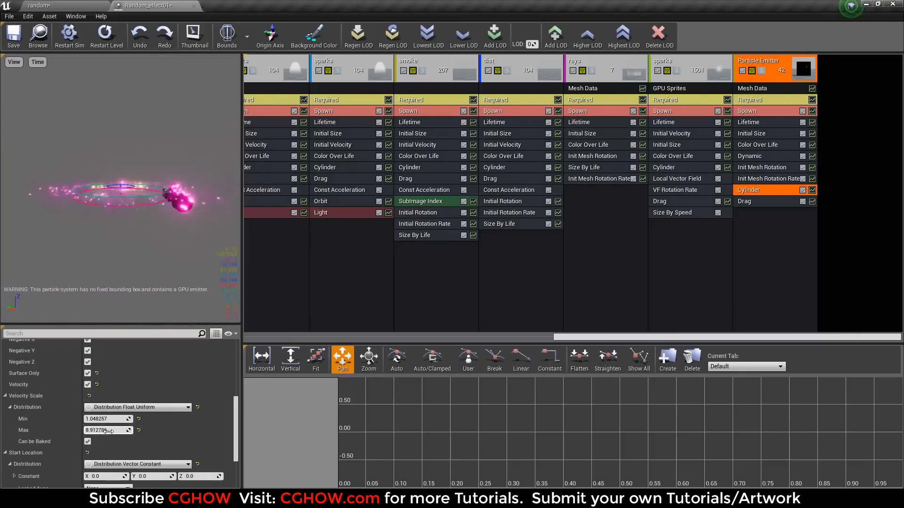
pyautogui.moveTo(107, 431); pyautogui.dragTo(94, 433)
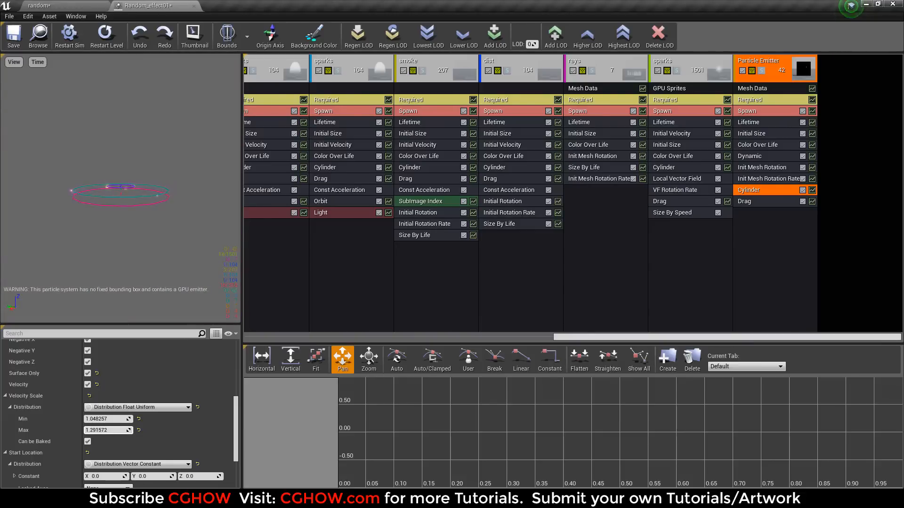
pyautogui.press('Return')
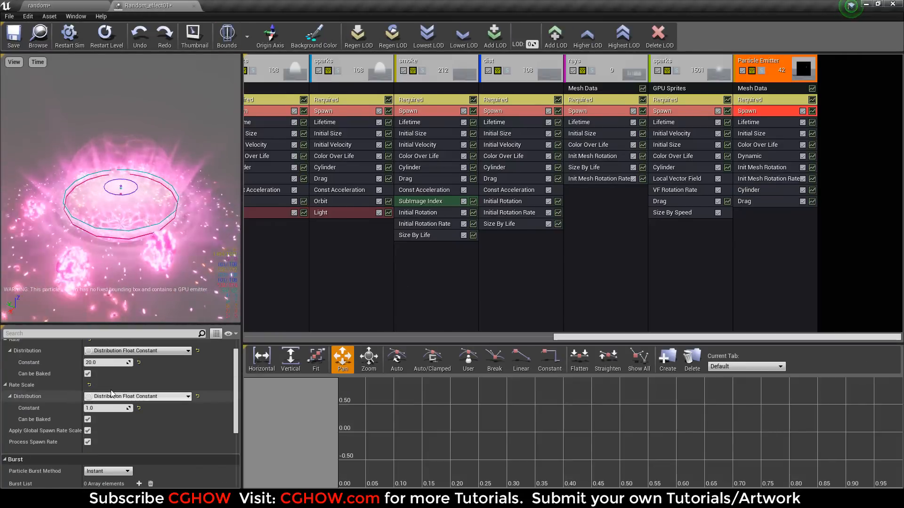
# Step: Set the sphere emitter's spawn rate to 200 and check the result in the level
pyautogui.click(103, 363)
pyautogui.write('200')
pyautogui.press('Return')
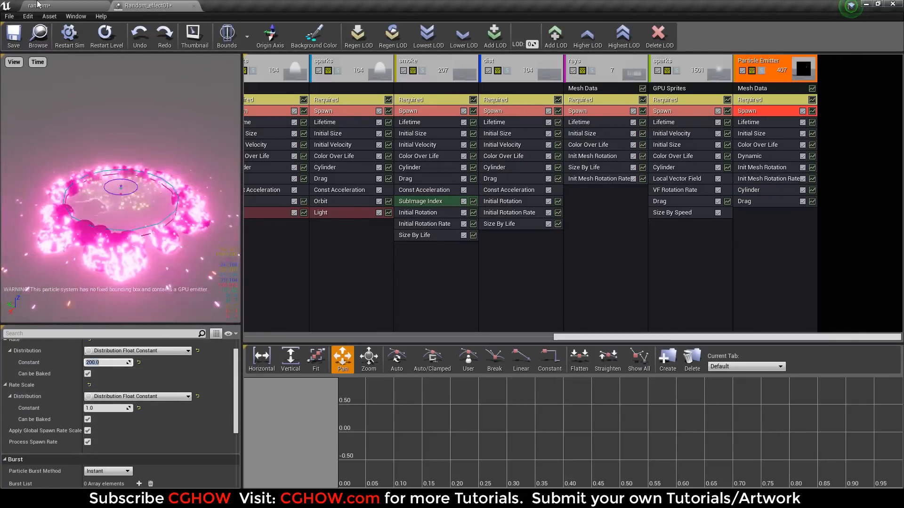
pyautogui.click(37, 5)
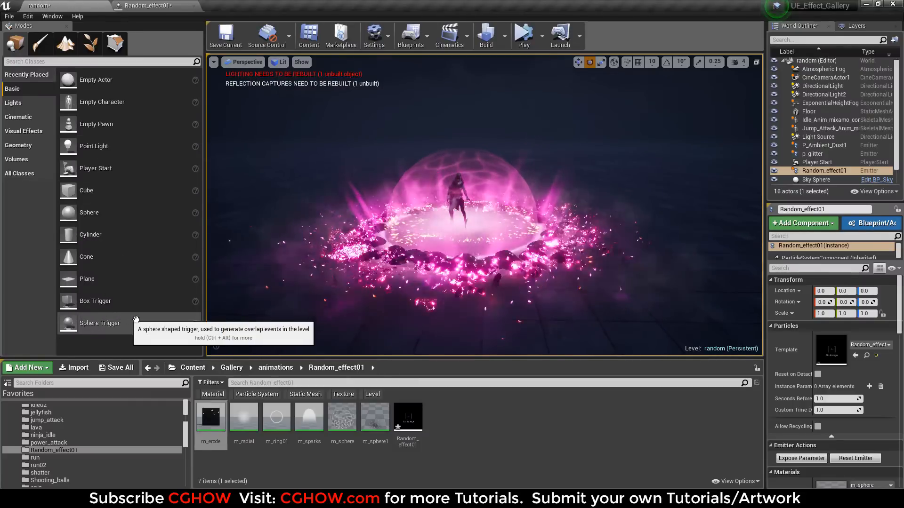
pyautogui.click(147, 6)
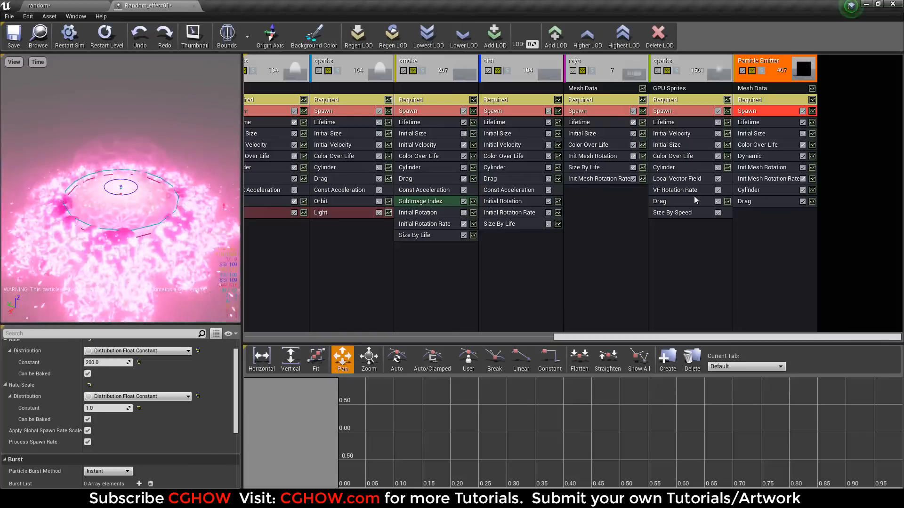
# Step: Try a constant start size of 0.2 for the sphere particles and check it in the level
pyautogui.click(756, 134)
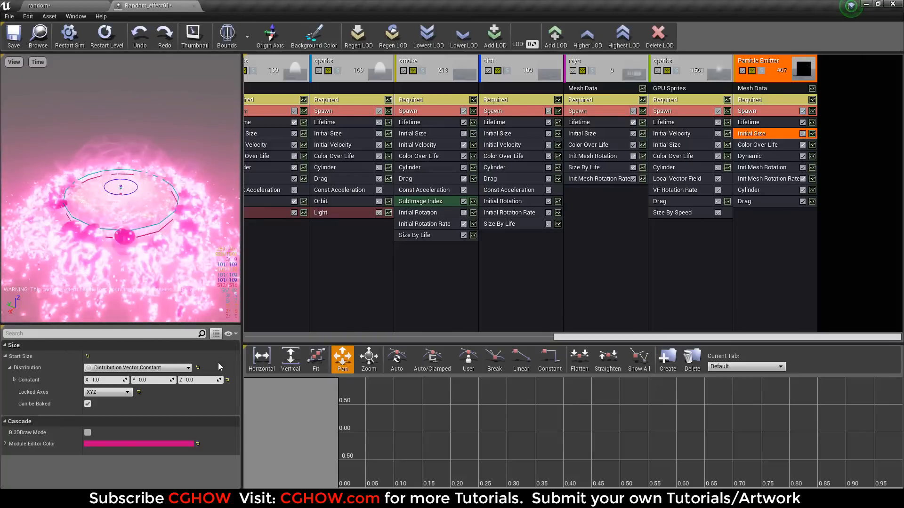
pyautogui.click(108, 379)
pyautogui.write('0.5')
pyautogui.press('Return')
pyautogui.click(48, 6)
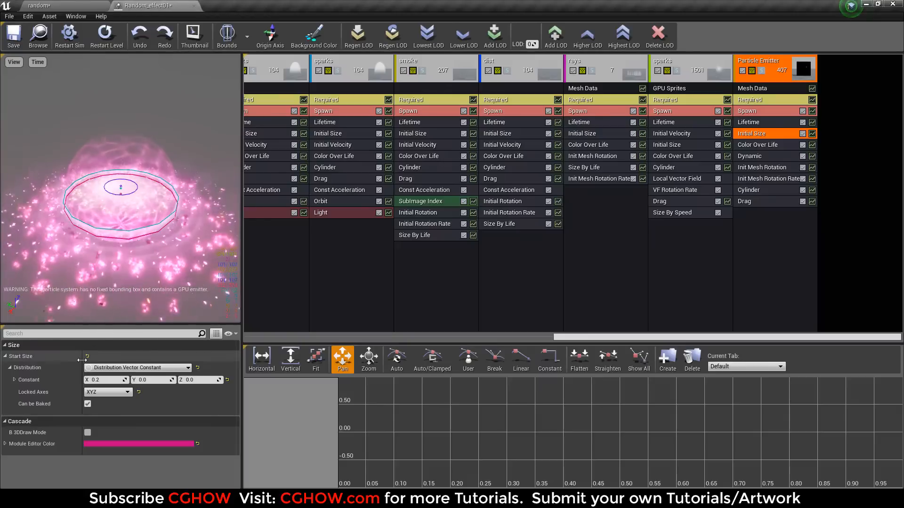
# Step: Set the sphere particles' constant start size to 0.5 and check the effect in the level
pyautogui.click(108, 380)
pyautogui.write('0.5')
pyautogui.press('Return')
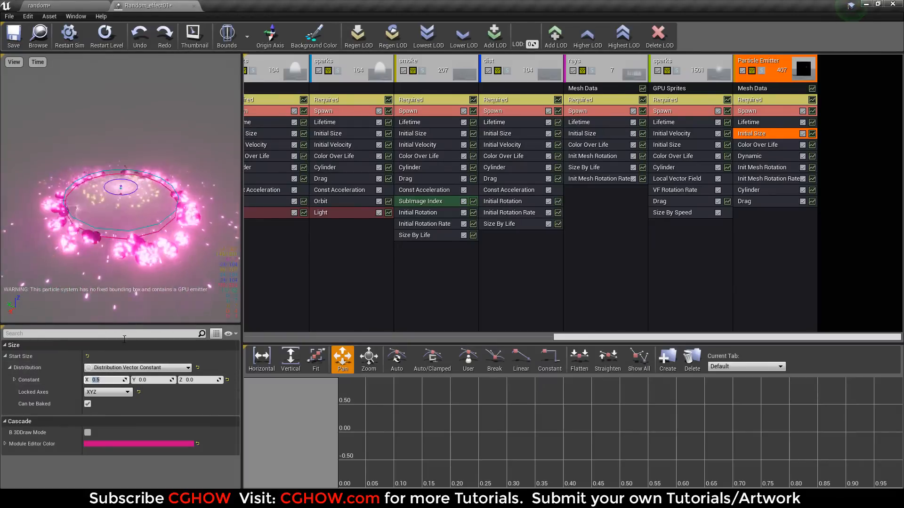
pyautogui.click(59, 4)
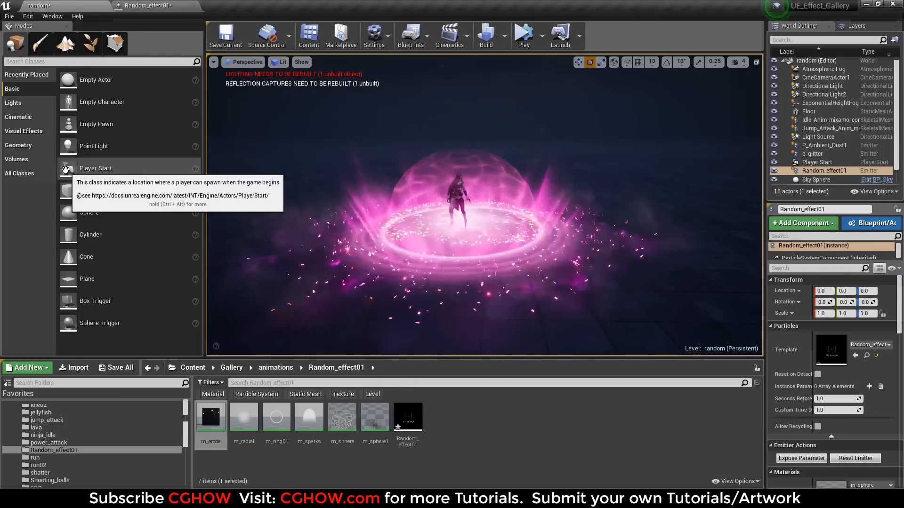
pyautogui.click(123, 4)
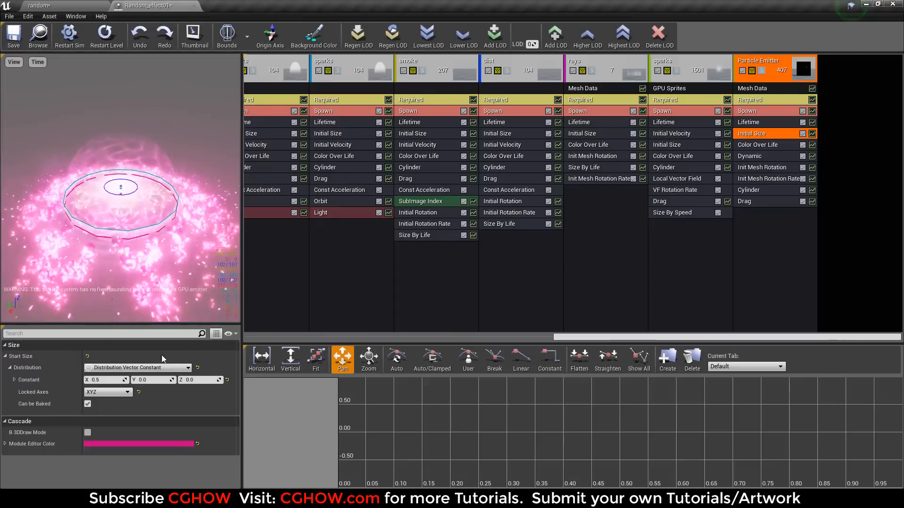
# Step: Switch the start size to a Vector Uniform distribution with a maximum X of 1, and check the effect in the level
pyautogui.click(132, 369)
pyautogui.click(164, 419)
pyautogui.click(106, 379)
pyautogui.write('1')
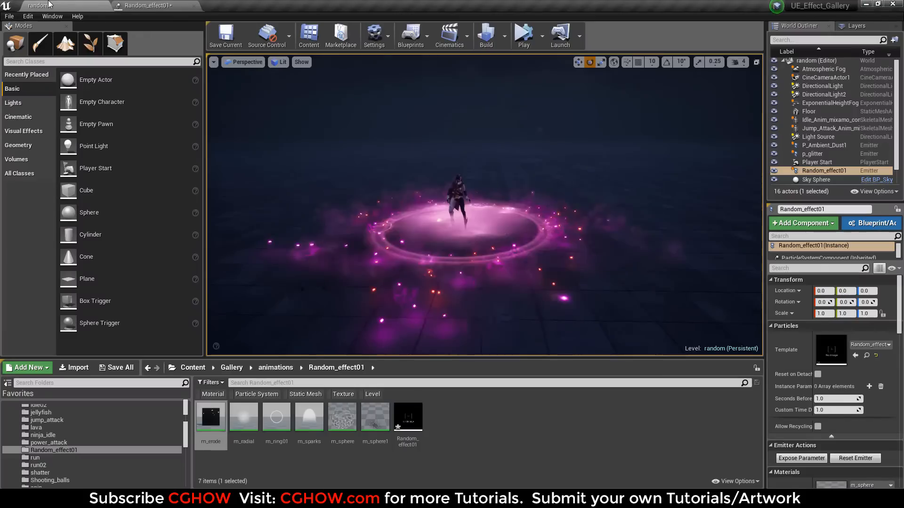
pyautogui.click(58, 5)
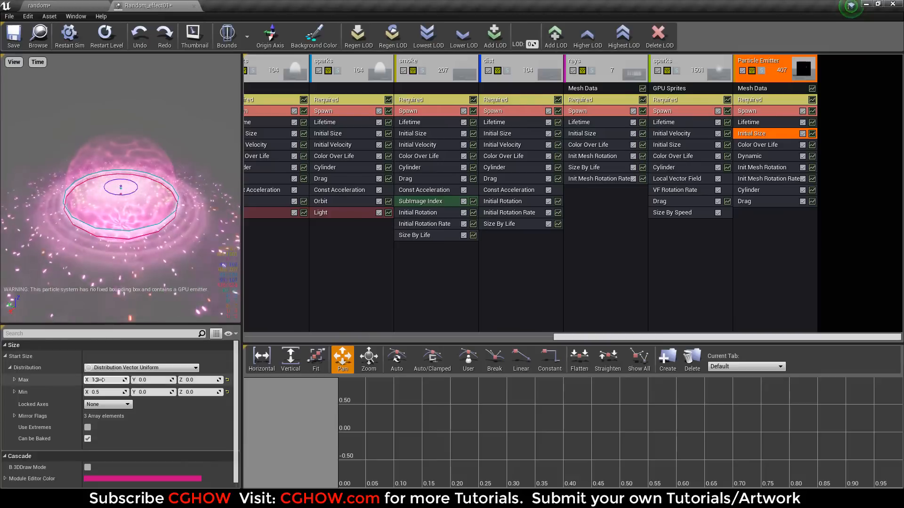
# Step: Raise the start size's maximum X to 2 and set its locked axes to XYZ
pyautogui.press('Return')
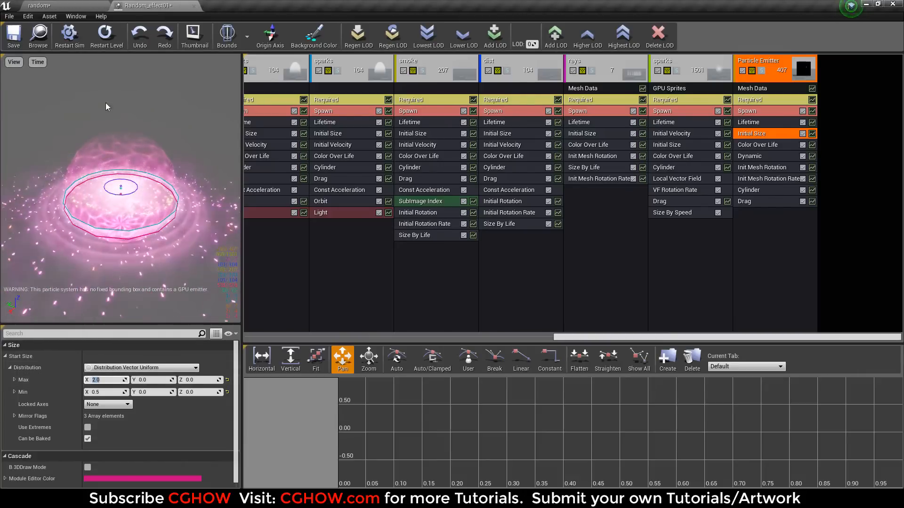
pyautogui.click(115, 405)
pyautogui.click(102, 433)
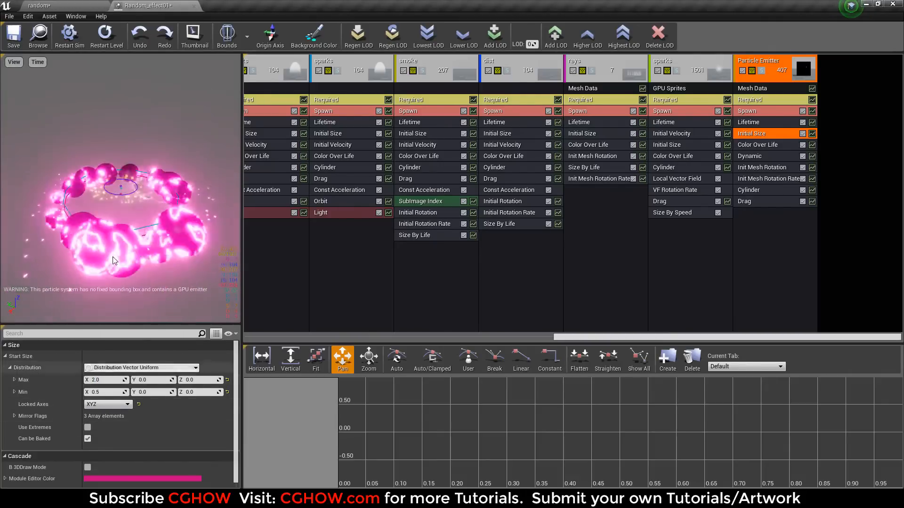
# Step: Set the start size's maximum X to 1, check the spheres in the level, and return to the particle system
pyautogui.click(105, 380)
pyautogui.write('1')
pyautogui.press('Return')
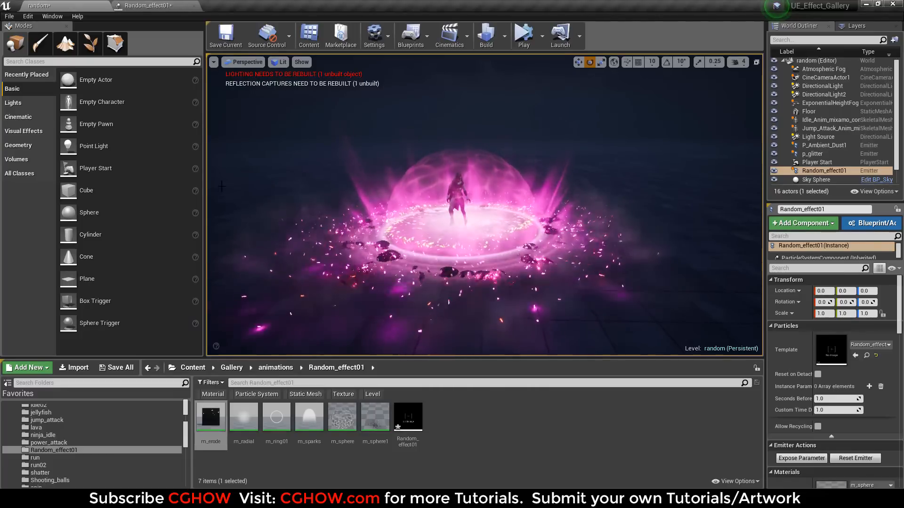
pyautogui.click(150, 5)
# Step: Add a Size By Life module to the sphere emitter and set its second point's output X value to 2
pyautogui.rightClick(752, 257)
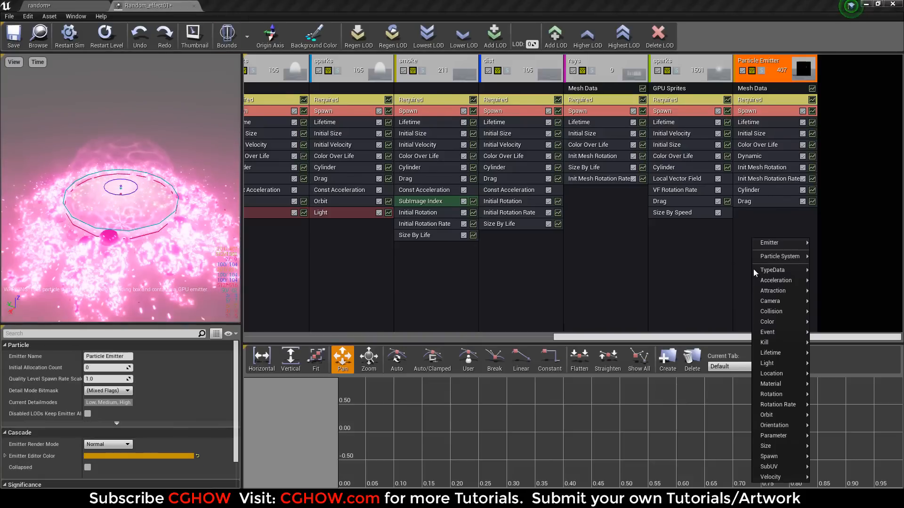
pyautogui.moveTo(786, 446)
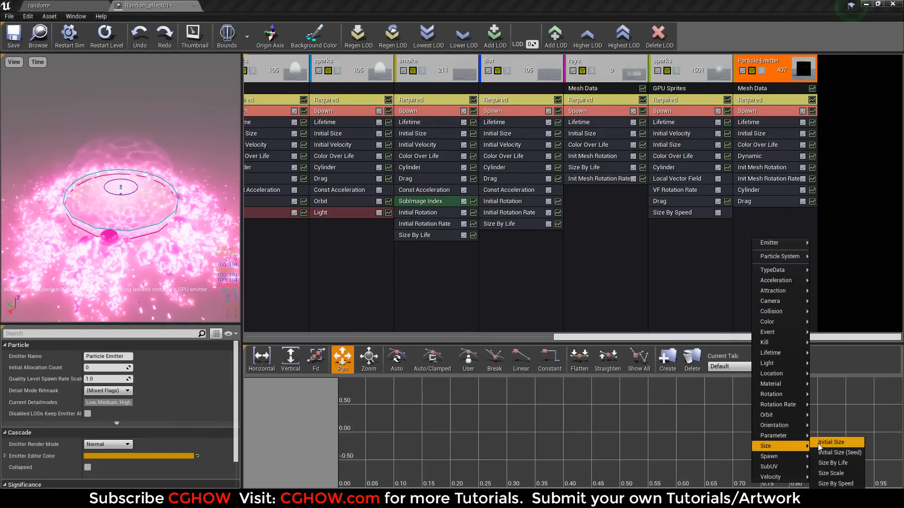
pyautogui.click(851, 465)
pyautogui.click(747, 212)
pyautogui.scroll(-10, 142, 414)
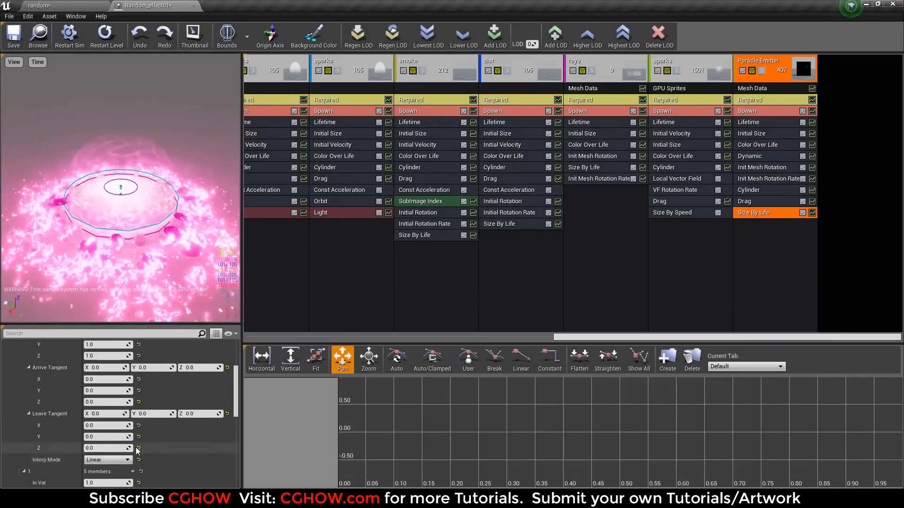
pyautogui.scroll(-10, 121, 452)
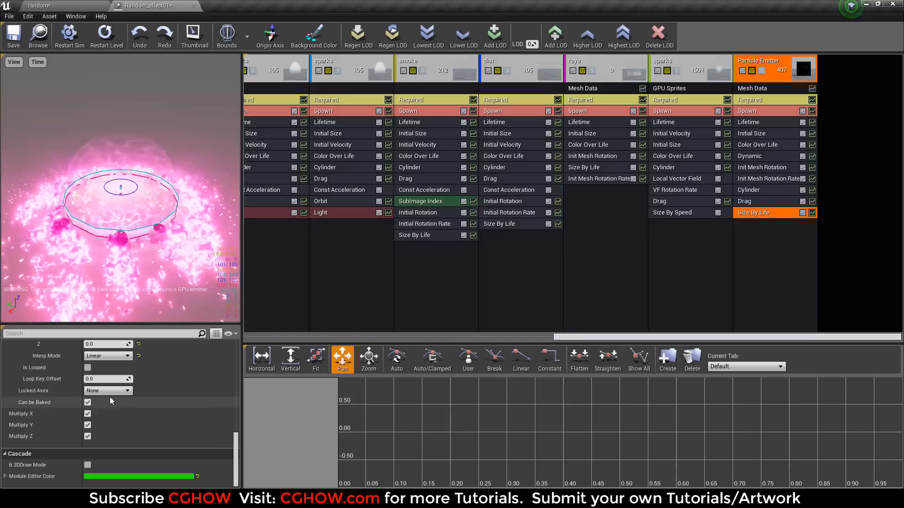
pyautogui.scroll(10, 102, 424)
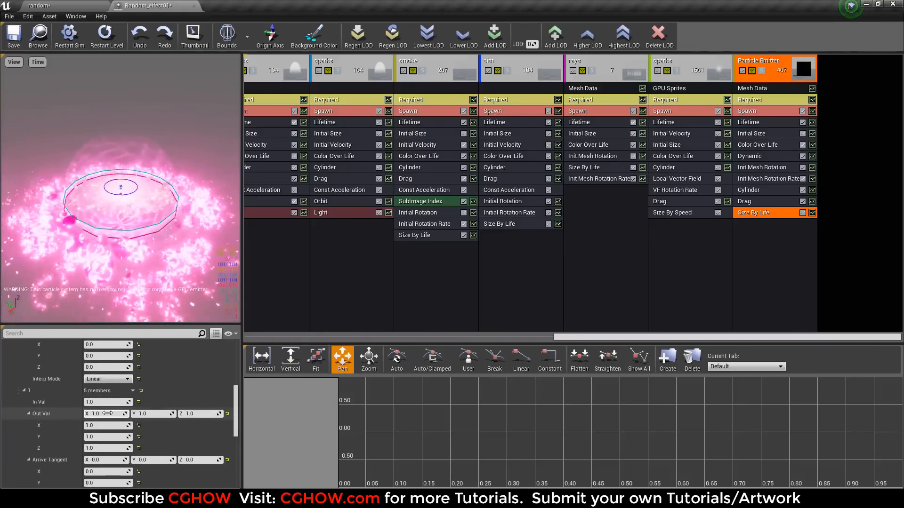
pyautogui.click(109, 415)
pyautogui.write('2')
pyautogui.press('Return')
pyautogui.click(53, 6)
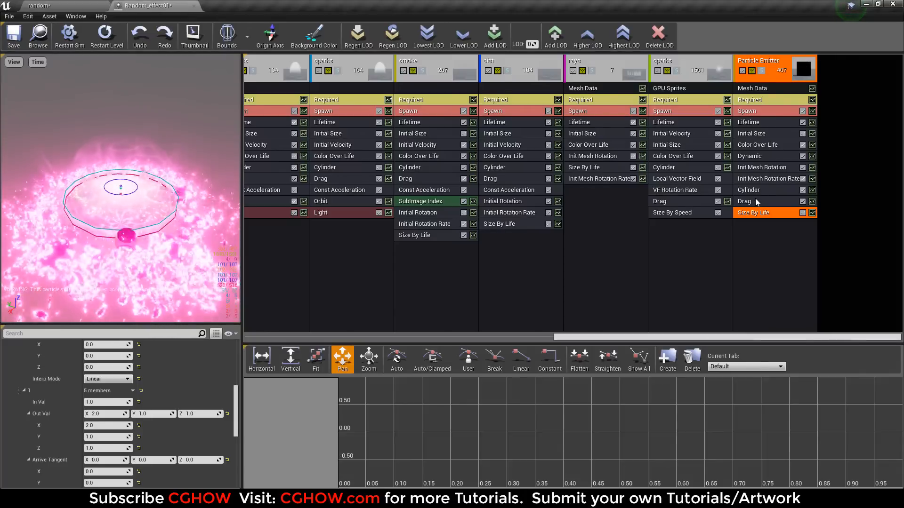
# Step: Delete the sphere emitter's Cylinder module and set the start size to a maximum X of 5 and minimum X of 1
pyautogui.click(760, 190)
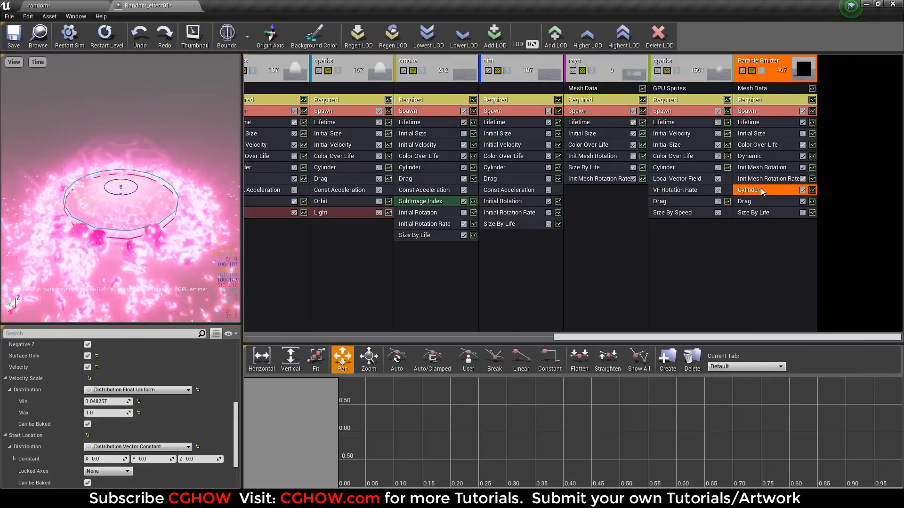
pyautogui.press('Delete')
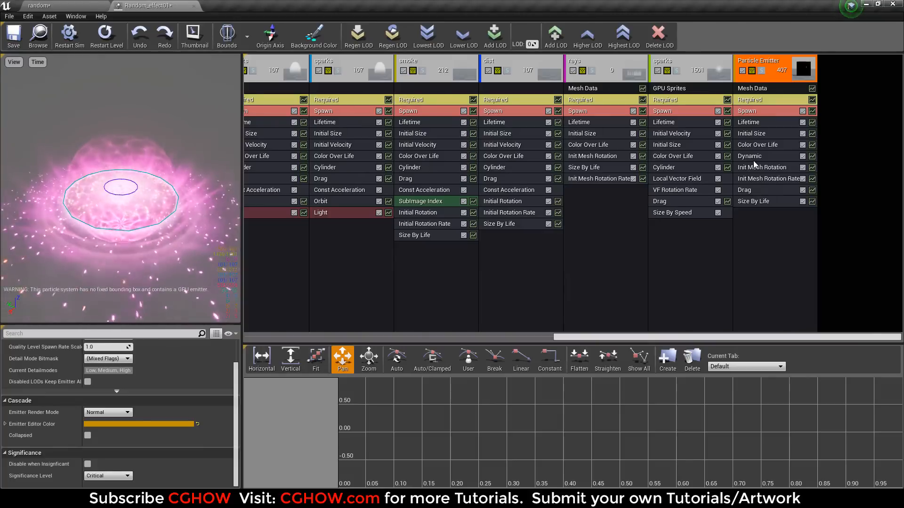
pyautogui.click(750, 133)
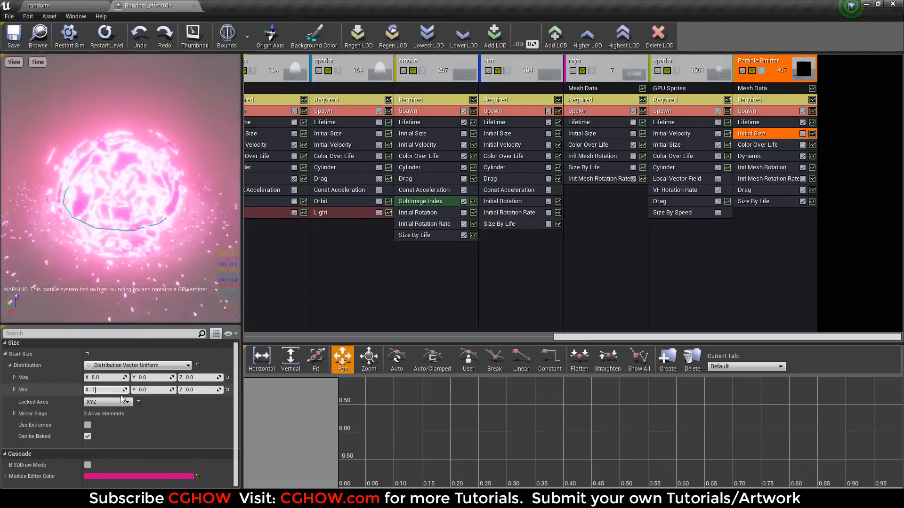
pyautogui.press('Return')
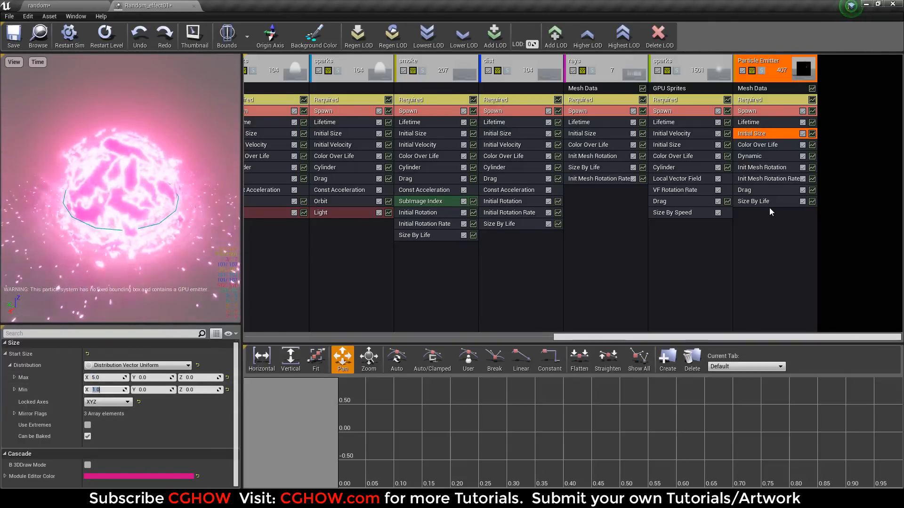
# Step: Try an output X value of 0 for the second point of the sphere emitter's Size By Life curve
pyautogui.click(758, 201)
pyautogui.scroll(-5, 113, 445)
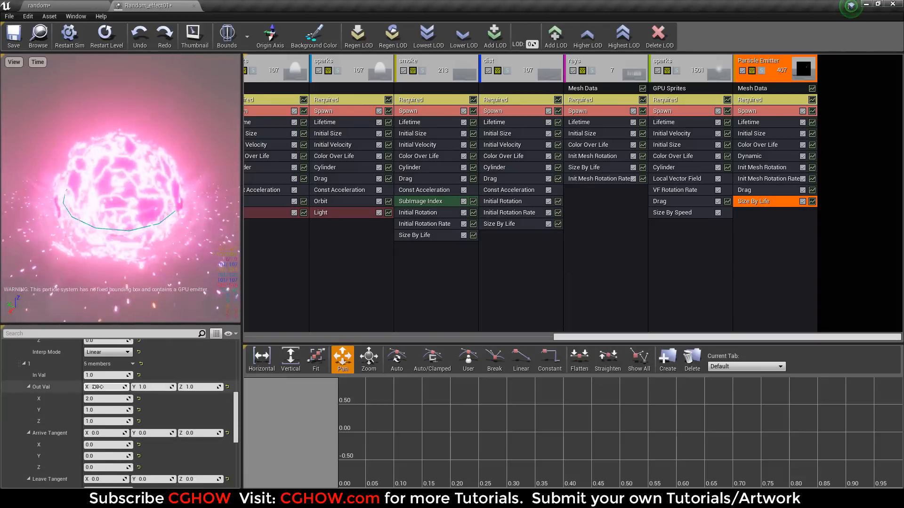
pyautogui.write('0')
pyautogui.press('Return')
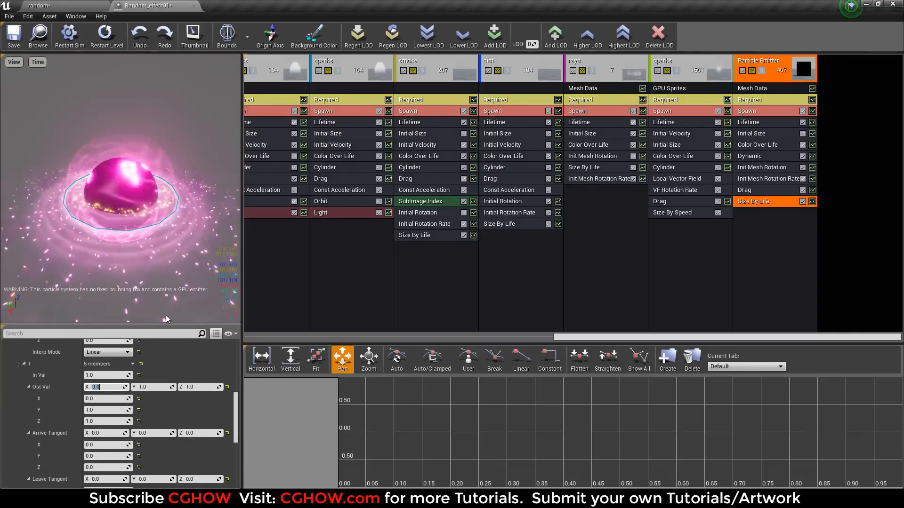
# Step: Set the maximum X of the sphere emitter's Init Mesh Rotation to 0 and disable its Init Mesh Rotation Rate module
pyautogui.scroll(2, 122, 414)
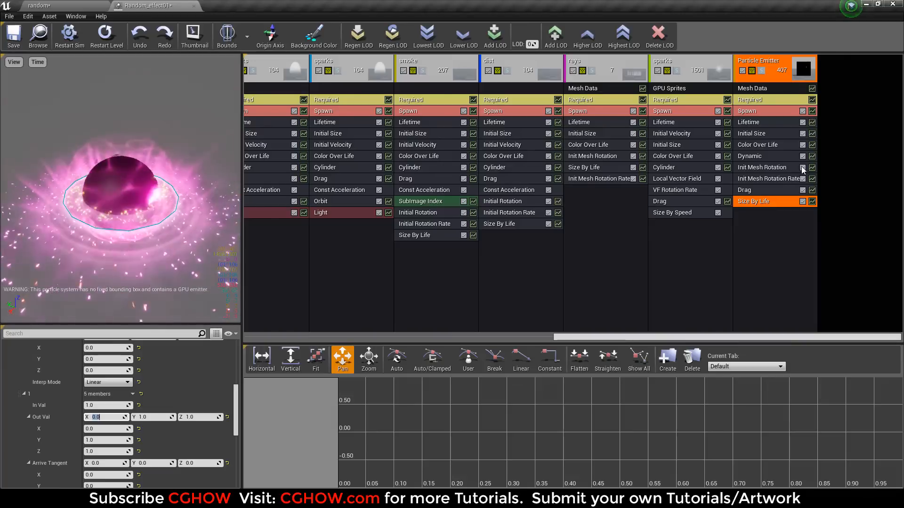
pyautogui.click(784, 169)
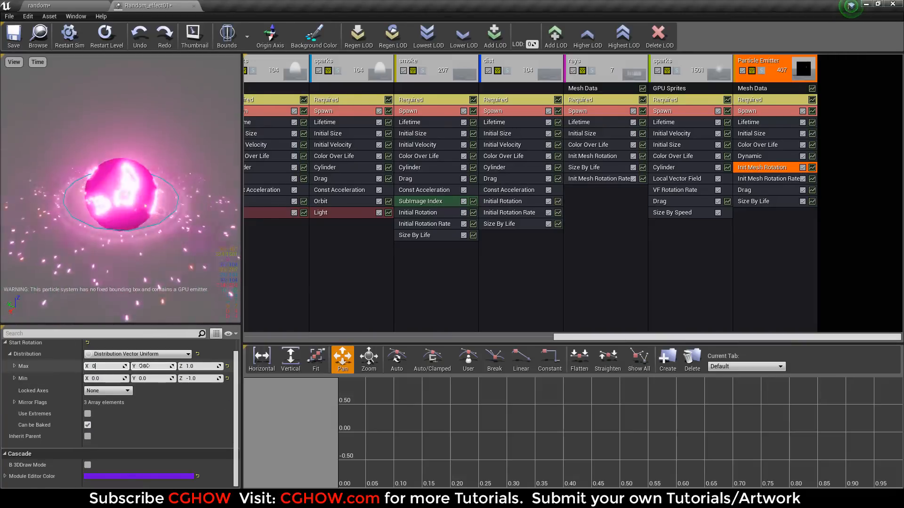
pyautogui.click(802, 179)
# Step: Set the start size's locked axes to None and its maximum and minimum Z to 0.1
pyautogui.click(758, 134)
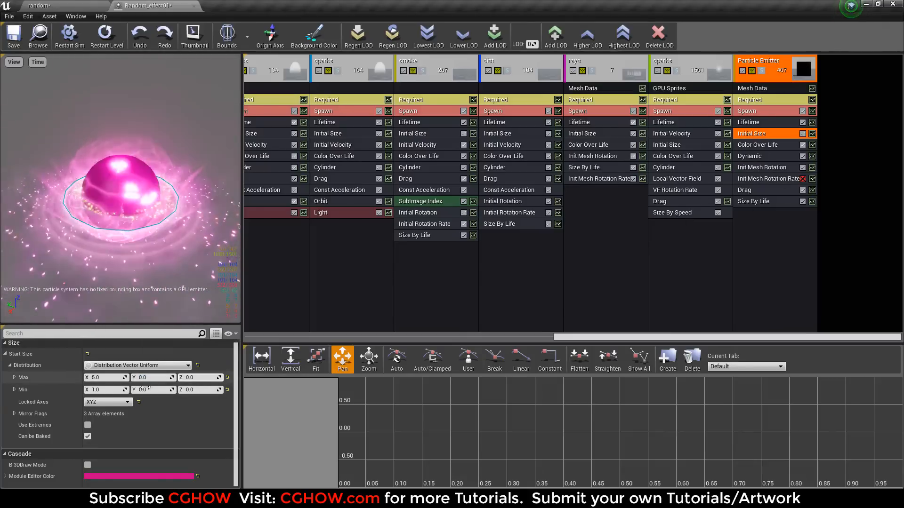
pyautogui.click(91, 410)
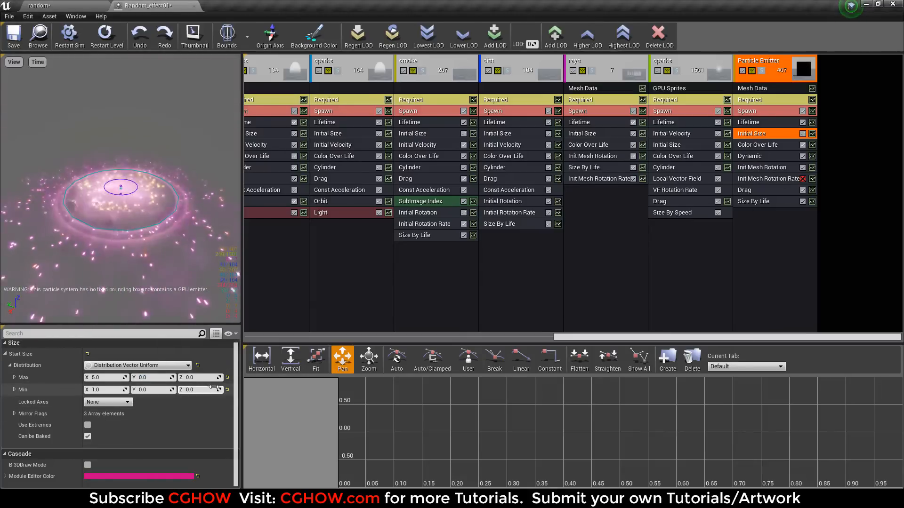
pyautogui.click(202, 379)
pyautogui.write('.1')
pyautogui.click(198, 390)
pyautogui.write('.1')
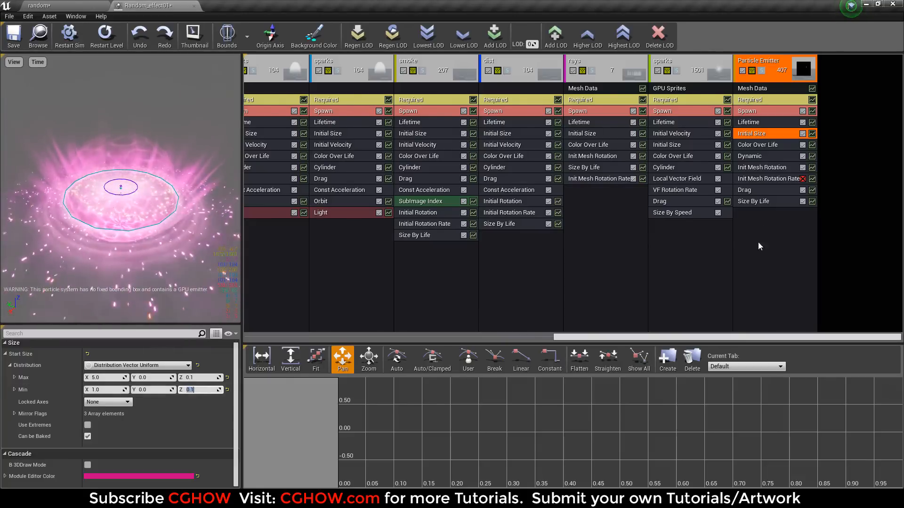
# Step: Disable the Init Mesh Rotation module and set the start size's maximum Y to 5 and minimum Y to 1
pyautogui.click(803, 168)
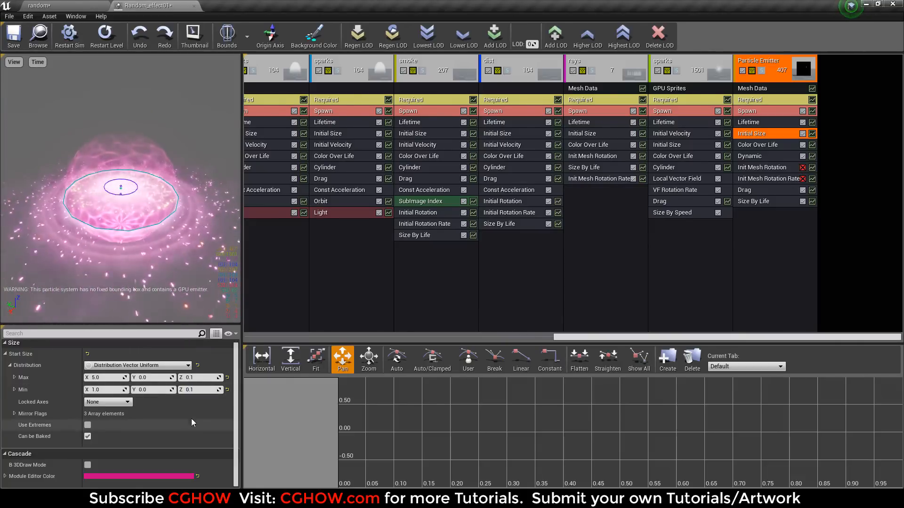
pyautogui.click(150, 389)
pyautogui.write('1')
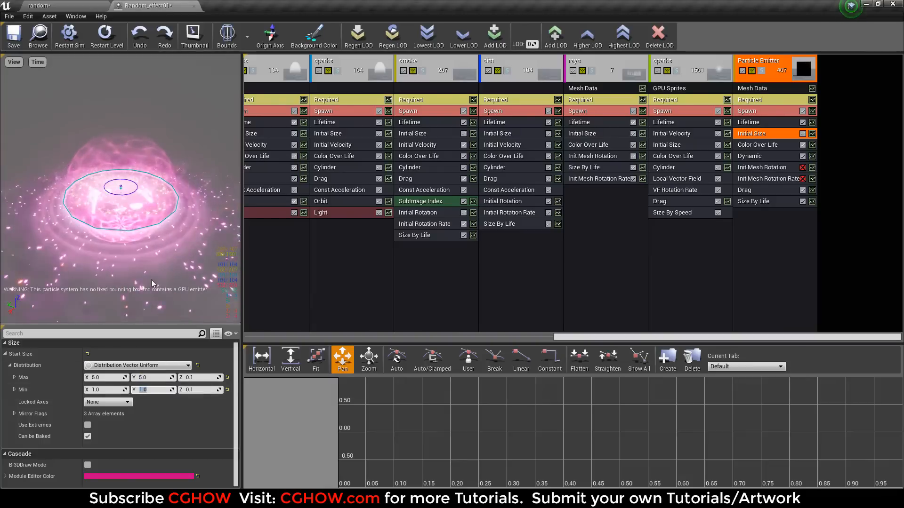
# Step: Set the output X value of the Size By Life curve's second point back to 2
pyautogui.click(778, 203)
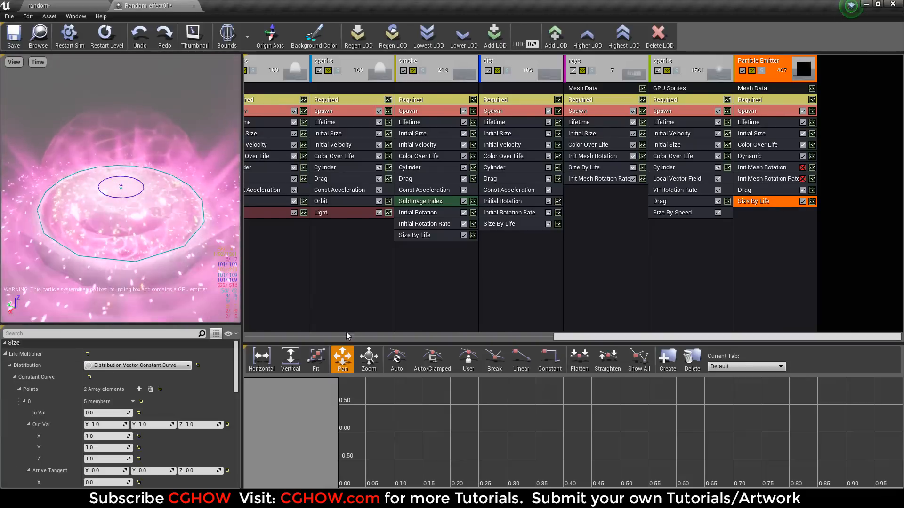
pyautogui.scroll(-8, 183, 406)
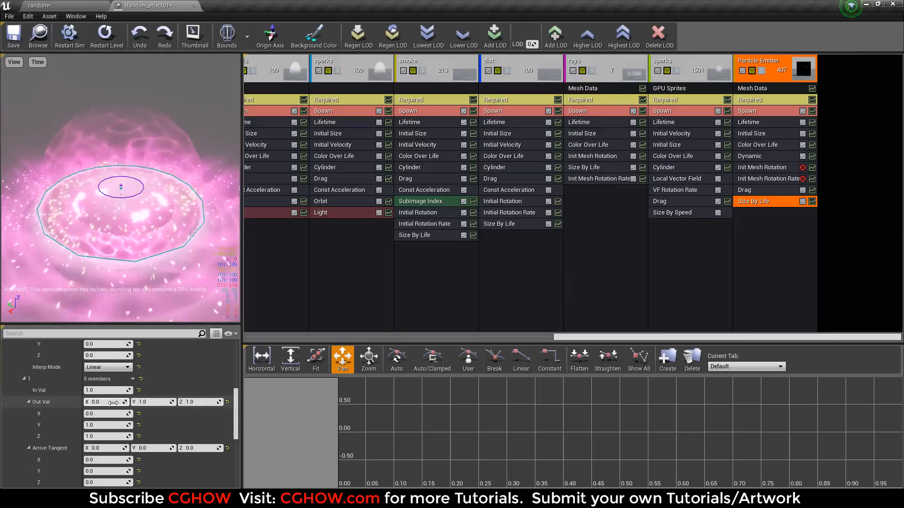
pyautogui.click(113, 403)
pyautogui.write('2')
pyautogui.press('Return')
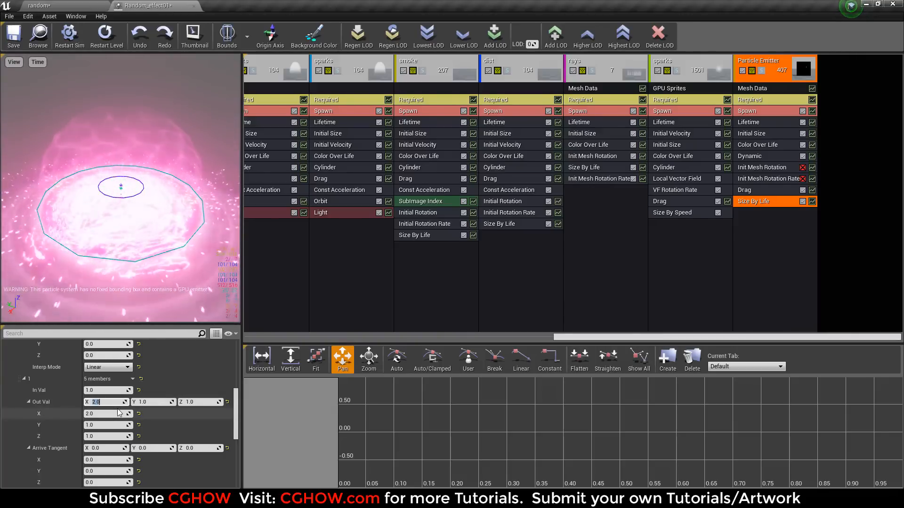
# Step: Set the sphere emitter's constant spawn rate to 10, check the effect in the level, and return to the particle system
pyautogui.click(752, 113)
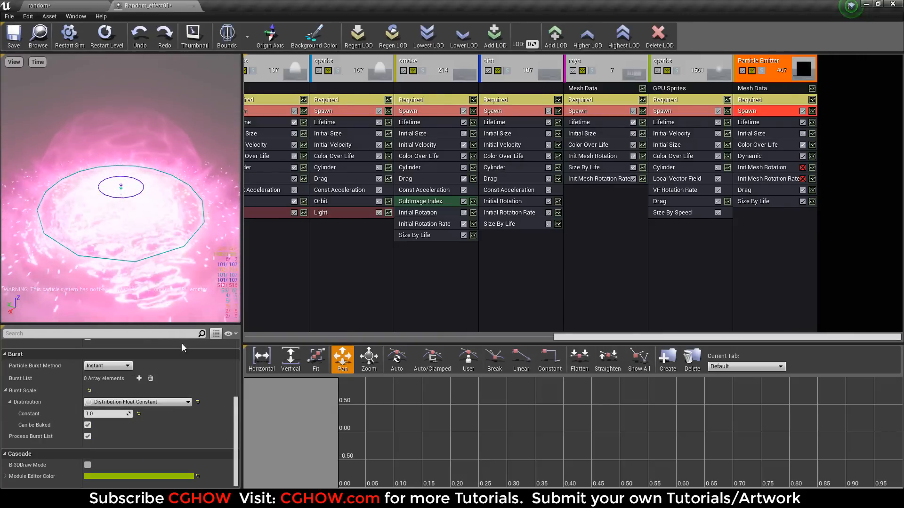
pyautogui.scroll(5, 160, 377)
pyautogui.click(106, 380)
pyautogui.write('10')
pyautogui.press('Return')
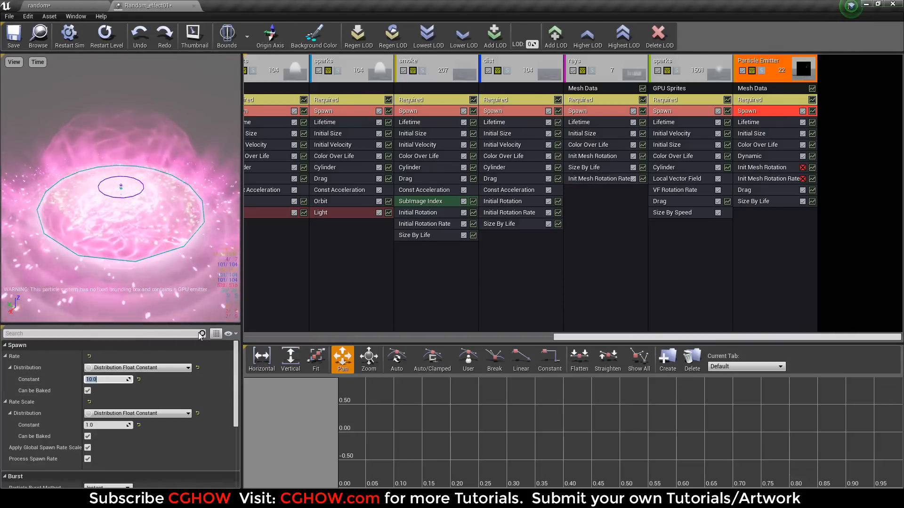
pyautogui.click(76, 7)
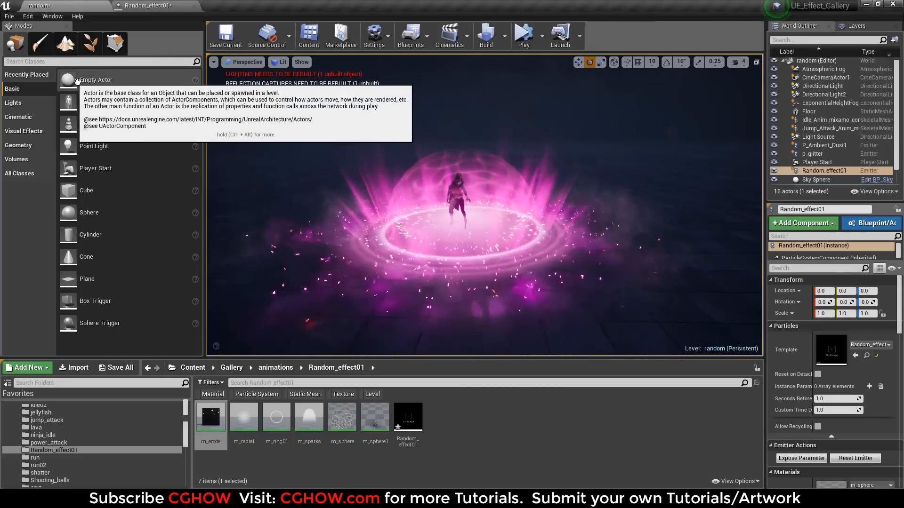
pyautogui.click(150, 5)
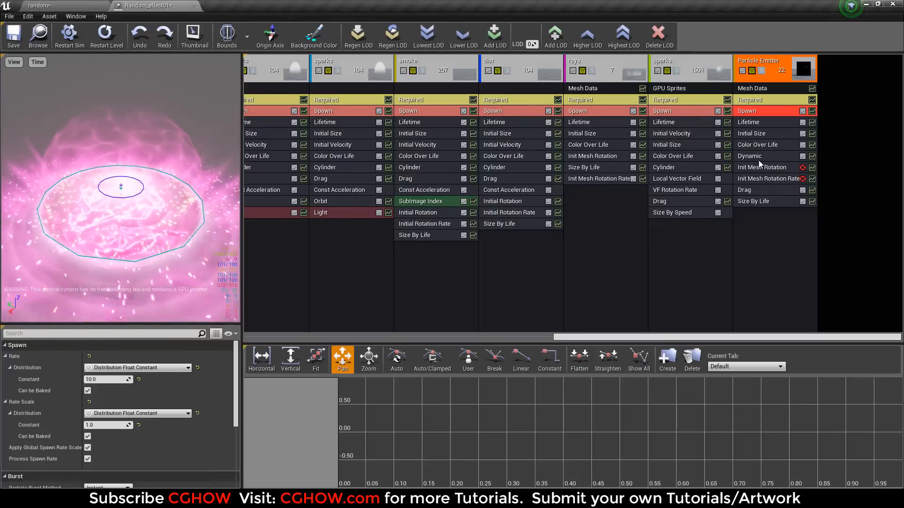
# Step: Add an Initial Location module with a Vector Constant distribution and Z of 20, and check the effect in the level
pyautogui.rightClick(770, 232)
pyautogui.moveTo(772, 238)
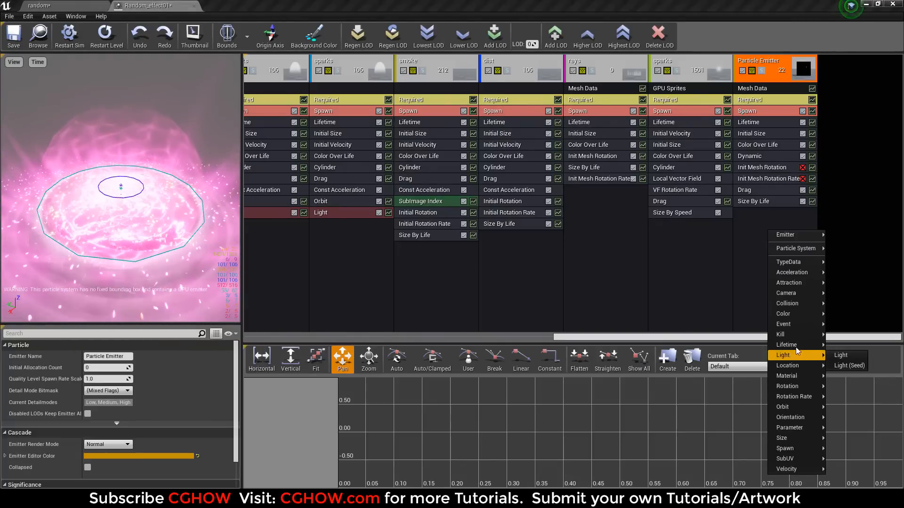
pyautogui.moveTo(795, 369)
pyautogui.click(846, 338)
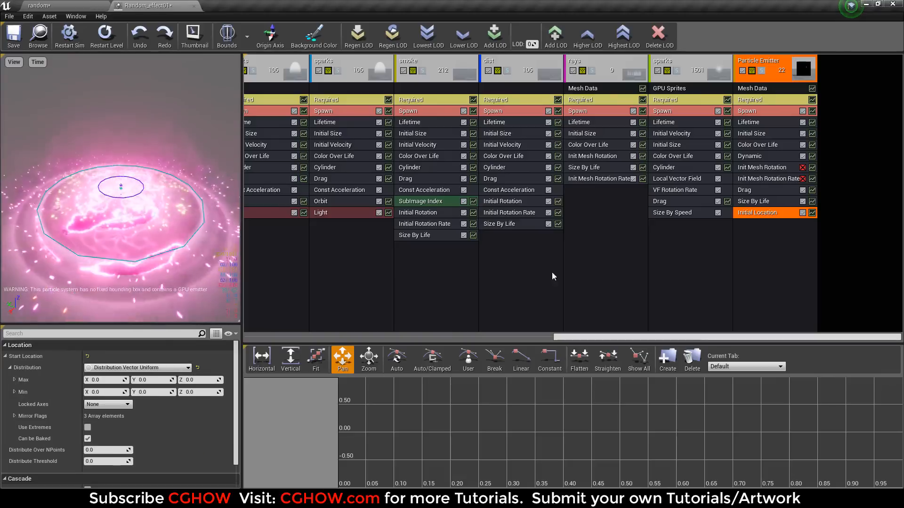
pyautogui.click(174, 369)
pyautogui.click(199, 382)
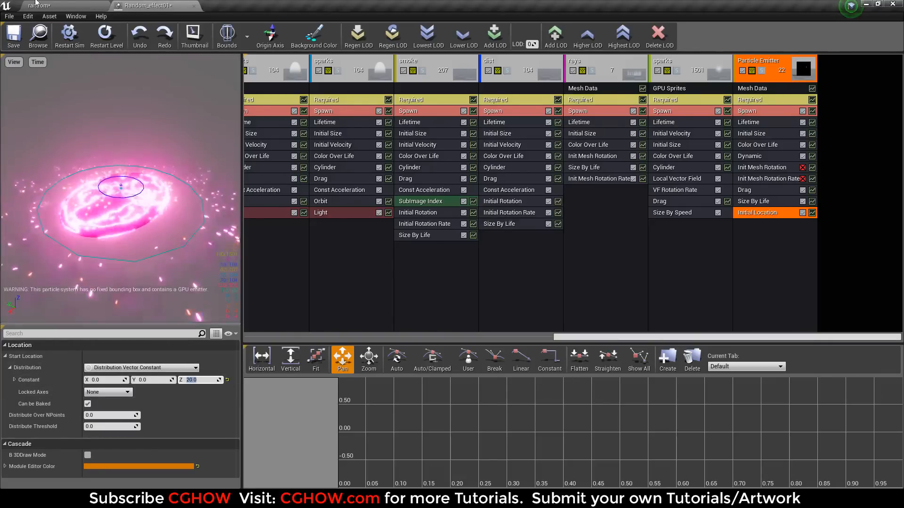
pyautogui.click(49, 5)
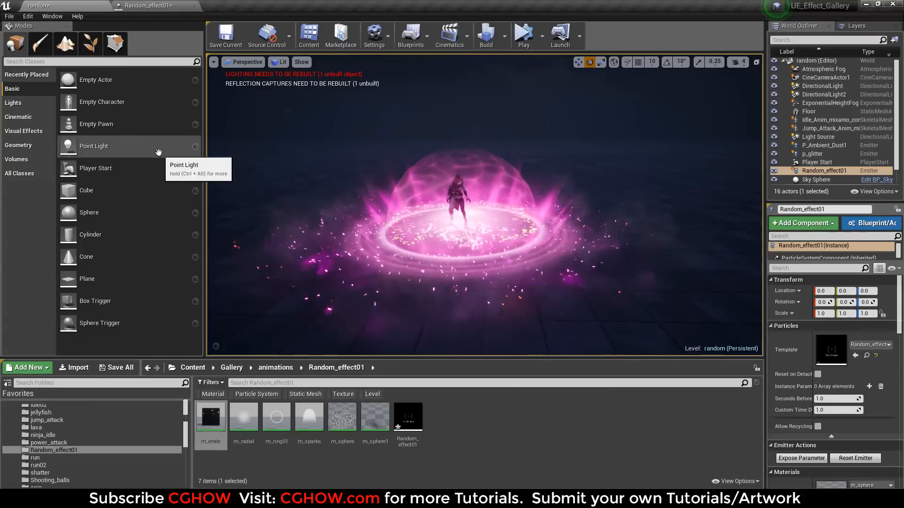
pyautogui.click(146, 5)
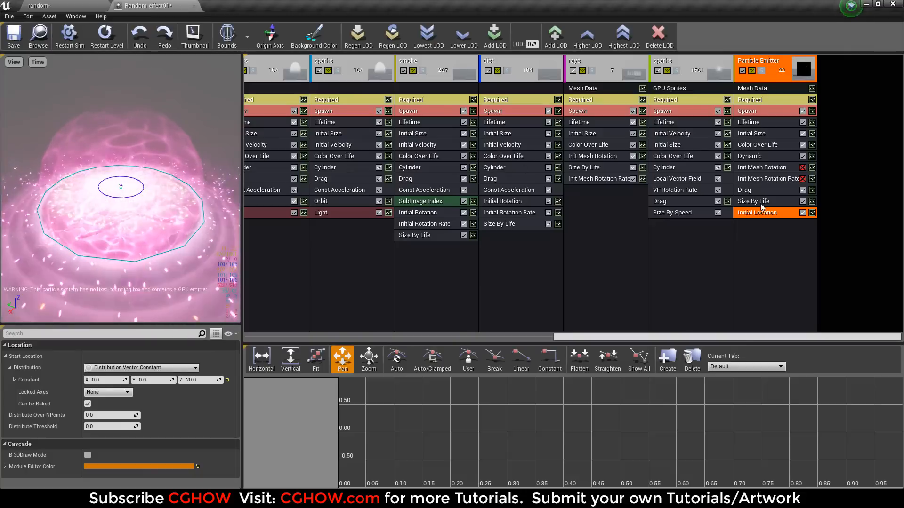
# Step: Go through the Color Over Life start color, set the end color's V value to 200, and check the effect in the level
pyautogui.click(756, 141)
pyautogui.click(105, 422)
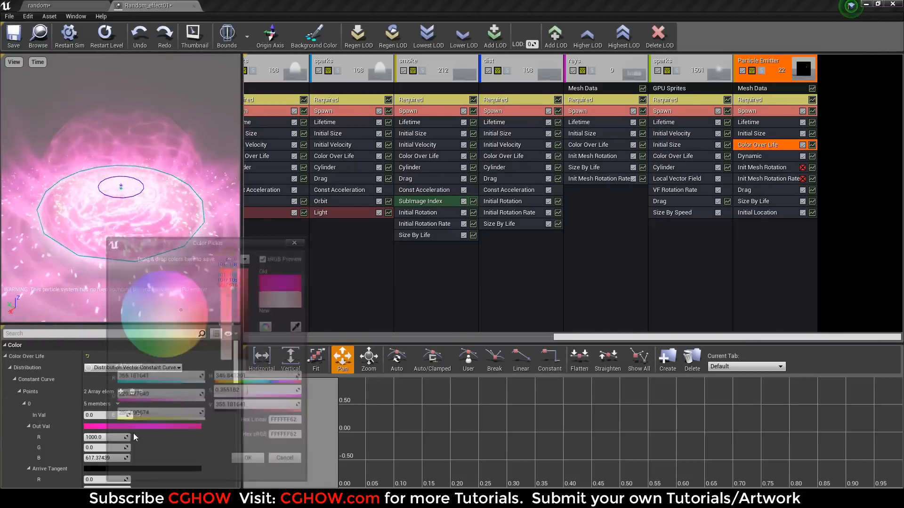
pyautogui.click(251, 465)
pyautogui.scroll(-5, 165, 452)
pyautogui.click(105, 422)
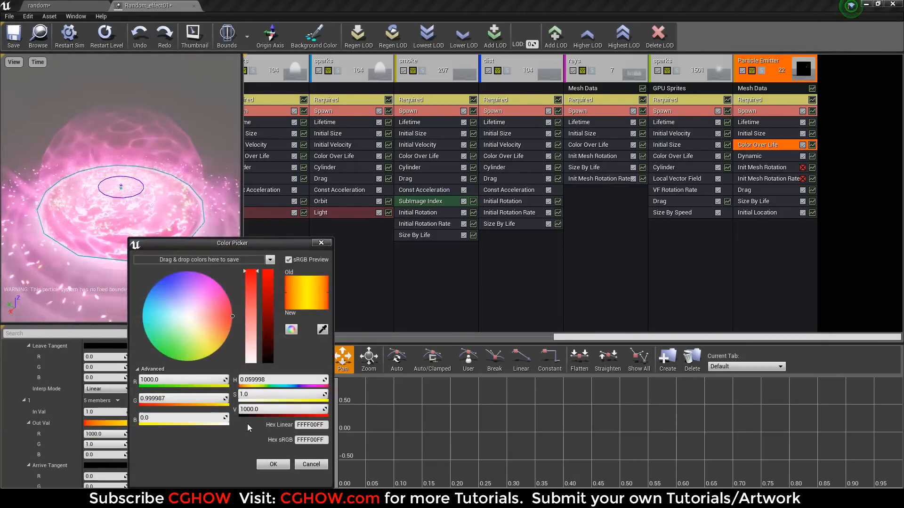
pyautogui.write('20')
pyautogui.click(267, 465)
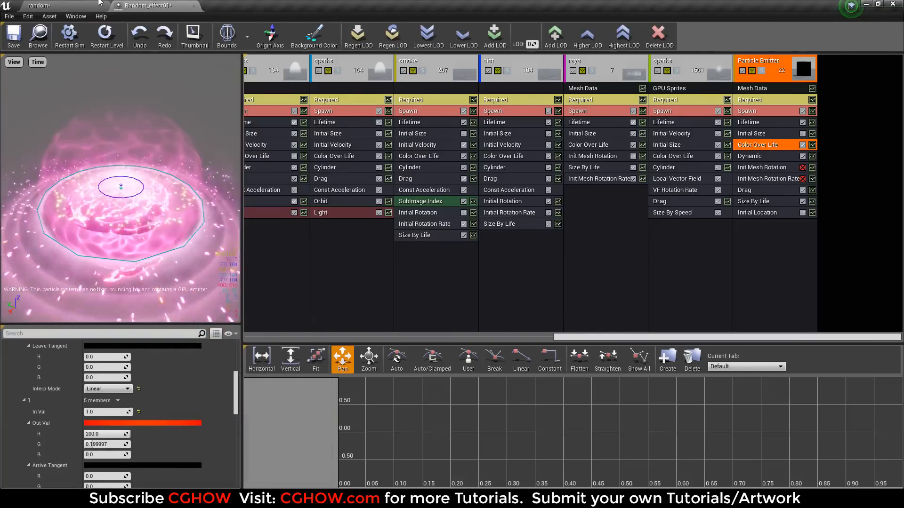
pyautogui.click(93, 5)
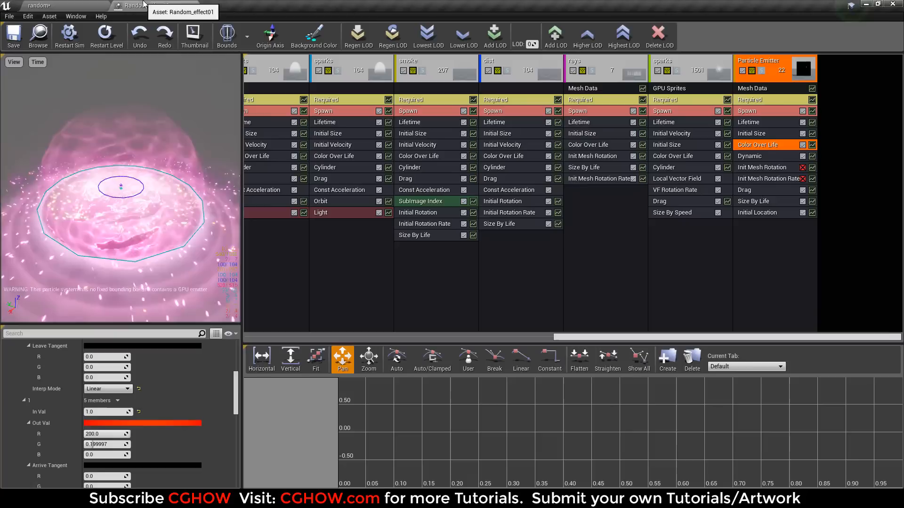
# Step: Set the sphere emitter's Initial Size maximum Z to 0.3 and check the effect in the level
pyautogui.click(146, 5)
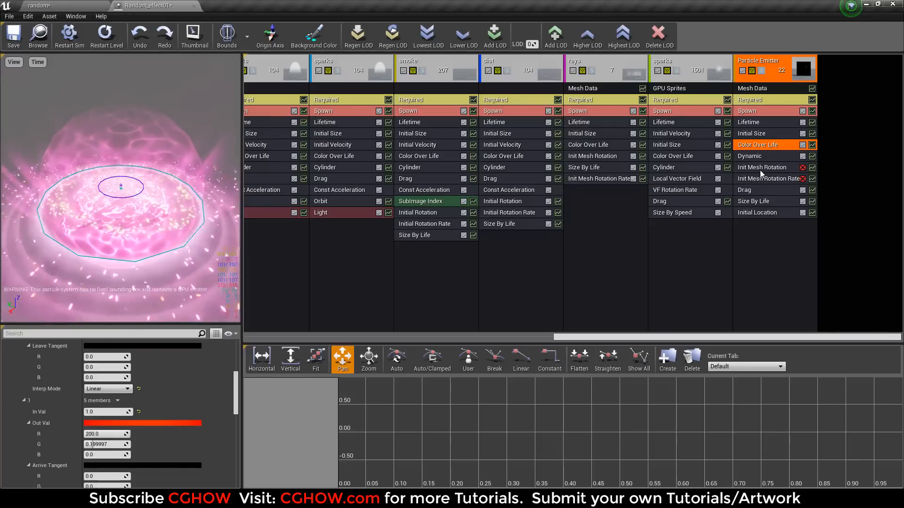
pyautogui.click(767, 201)
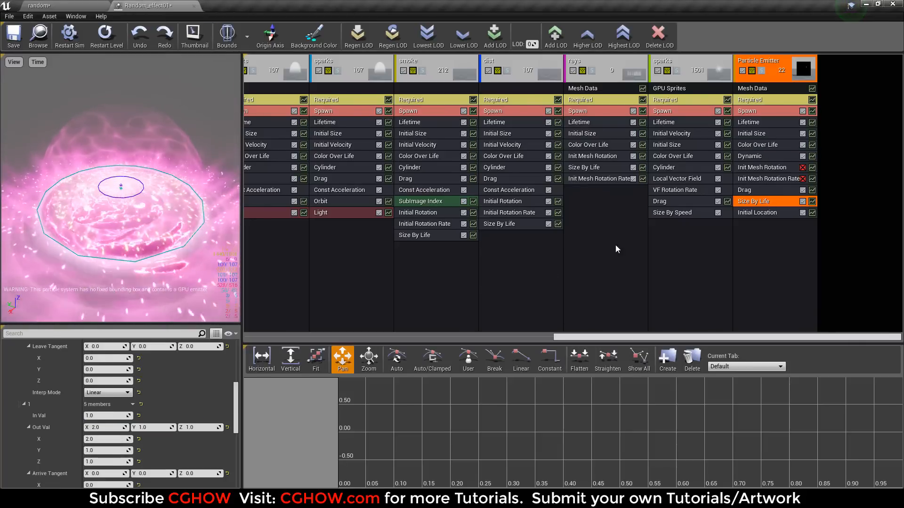
pyautogui.click(753, 133)
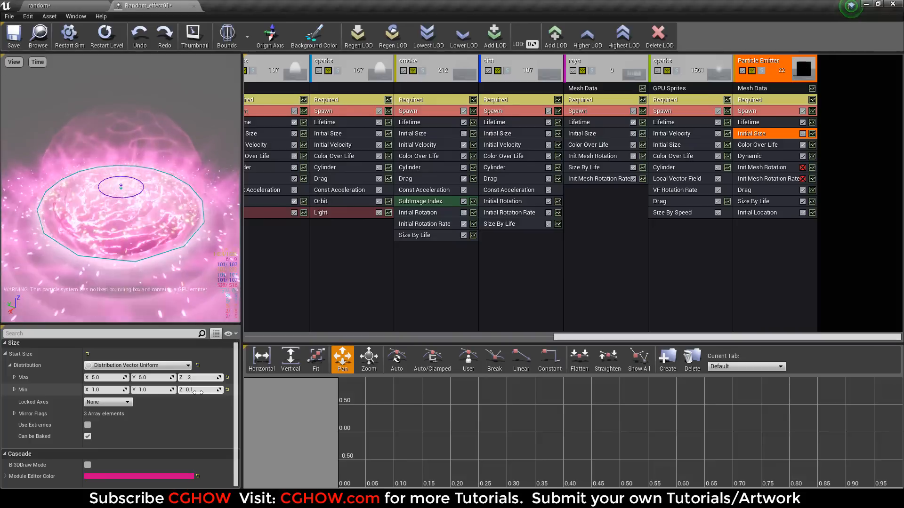
pyautogui.click(194, 377)
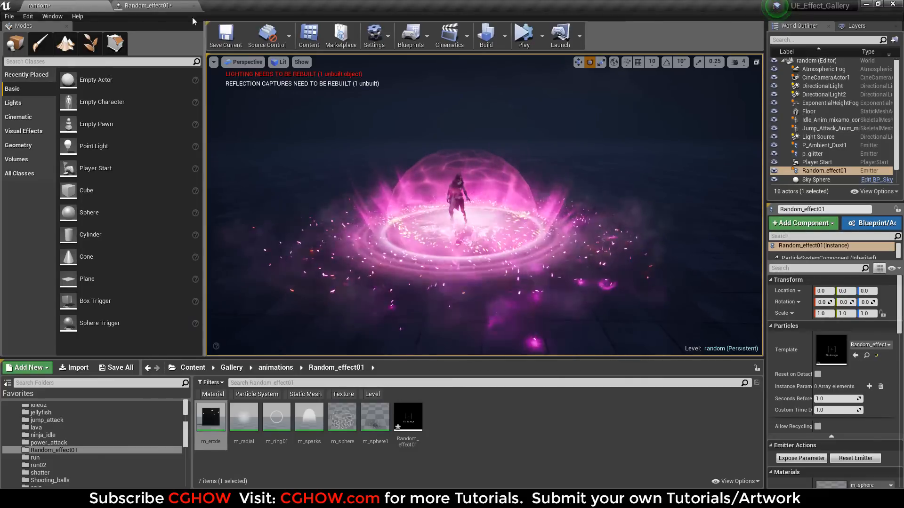
# Step: Solo the sphere emitter, examine it alone in the level, and return to the particle system with all emitters enabled
pyautogui.click(144, 5)
pyautogui.click(761, 71)
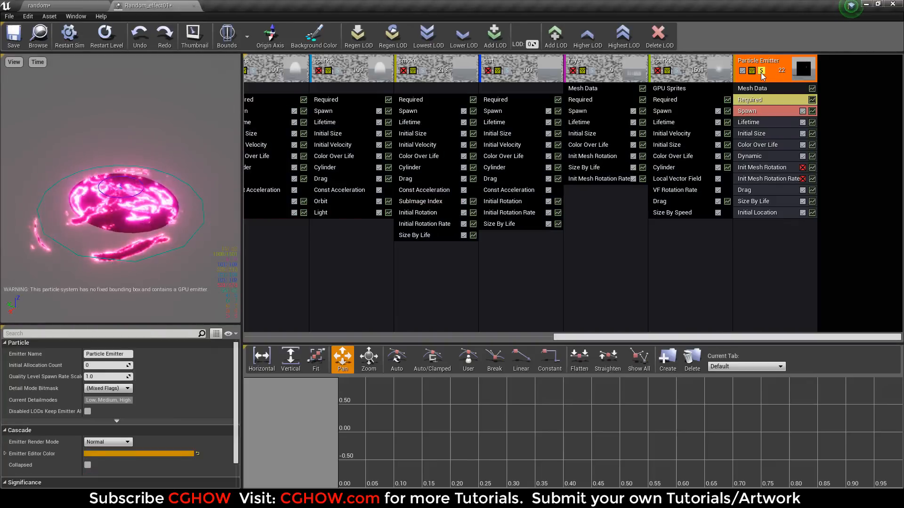
pyautogui.click(54, 4)
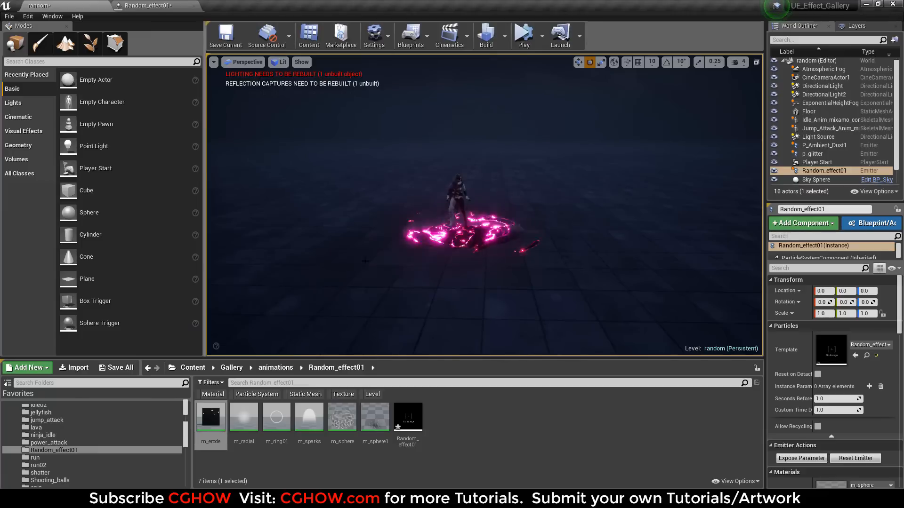
pyautogui.click(150, 6)
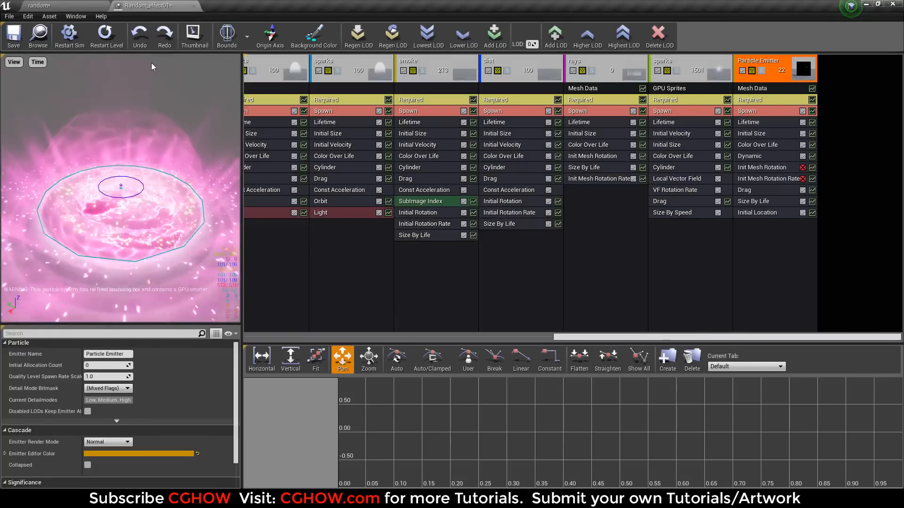
# Step: Set the sphere emitter's Initial Size maximum Z to 2, check the effect in the level, and return to the particle system
pyautogui.click(763, 134)
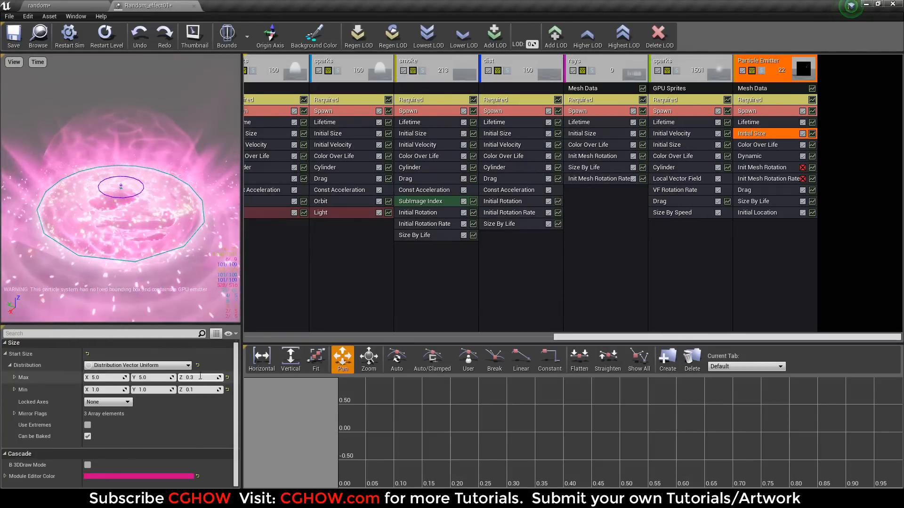
pyautogui.click(70, 6)
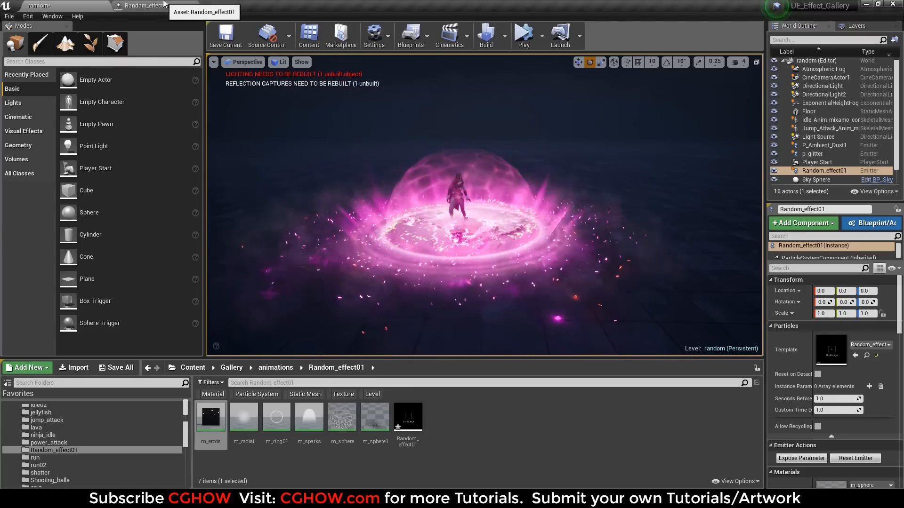
pyautogui.click(146, 6)
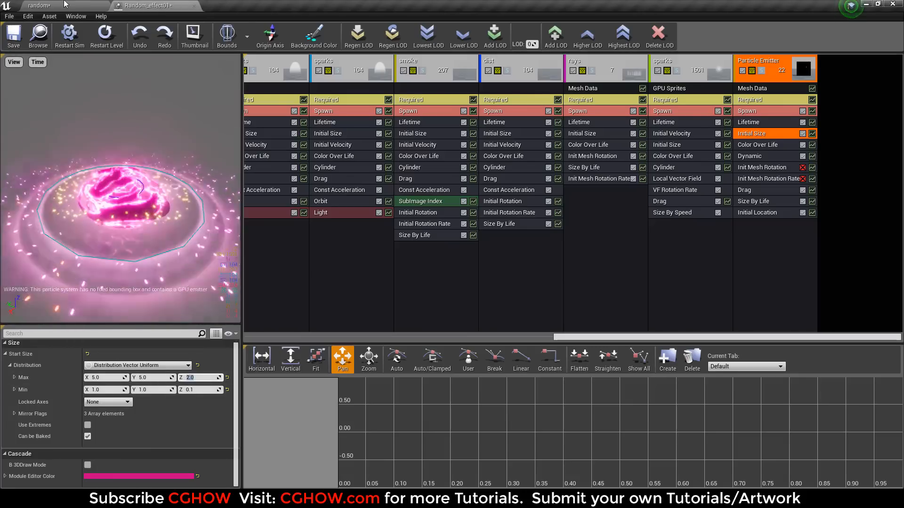
pyautogui.click(65, 5)
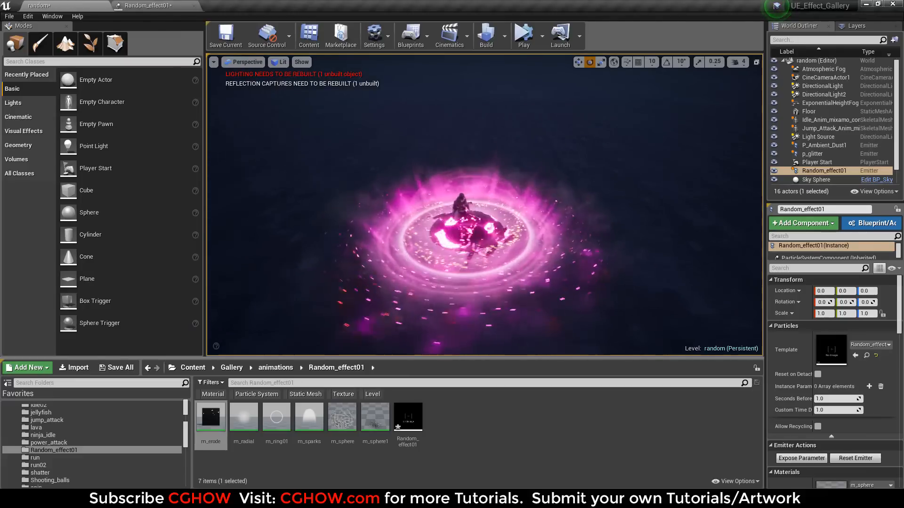
pyautogui.click(163, 6)
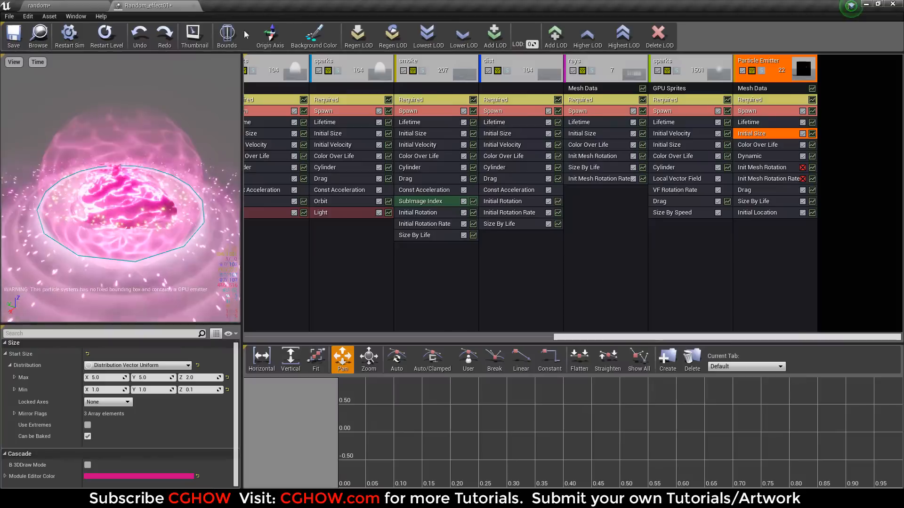
# Step: Set the sphere emitter's Initial Size minimum Y and X to 3
pyautogui.click(153, 390)
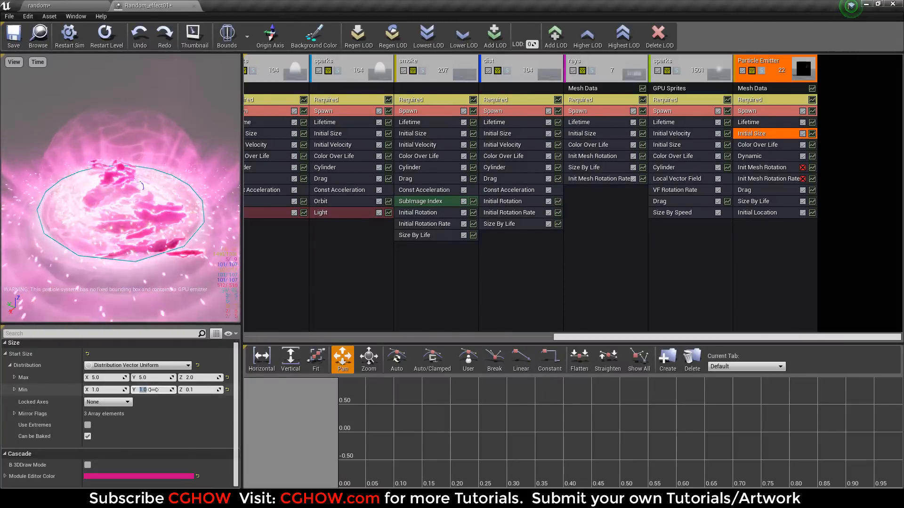
pyautogui.write('3')
pyautogui.press('Return')
pyautogui.click(123, 390)
pyautogui.write('3')
pyautogui.press('Return')
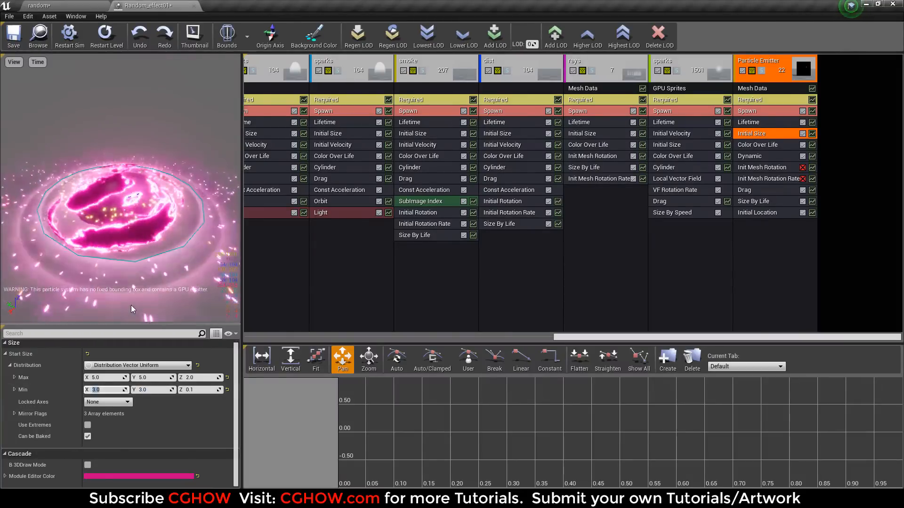
# Step: Show the level in a full-screen viewport with the effect deselected and the editor overlays hidden
pyautogui.click(94, 6)
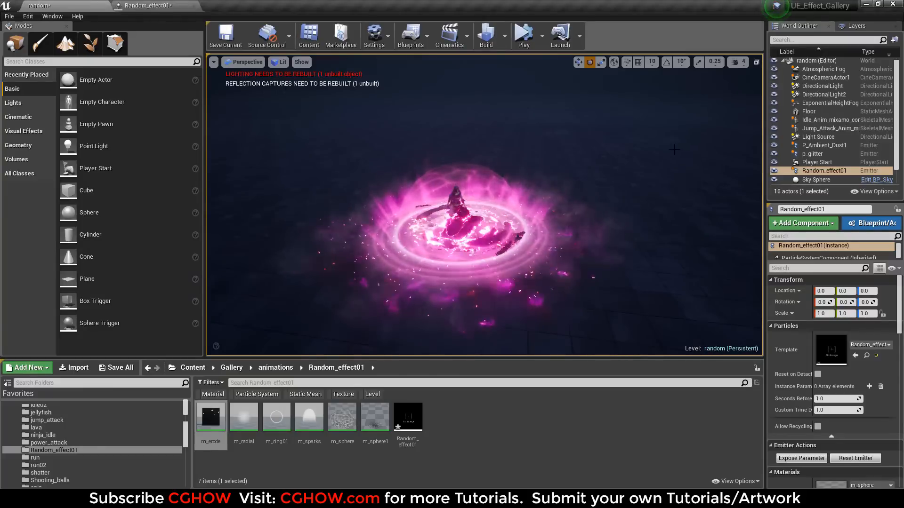
pyautogui.click(674, 149)
pyautogui.click(591, 217)
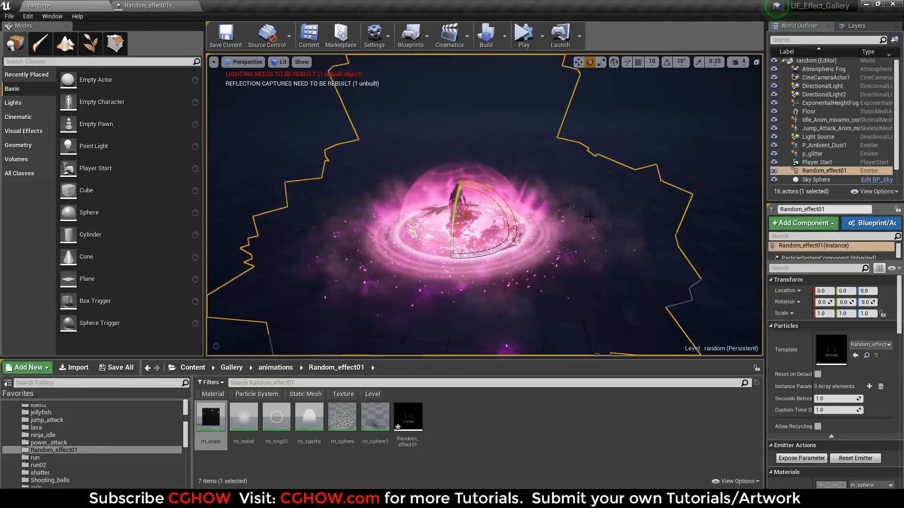
pyautogui.click(613, 267)
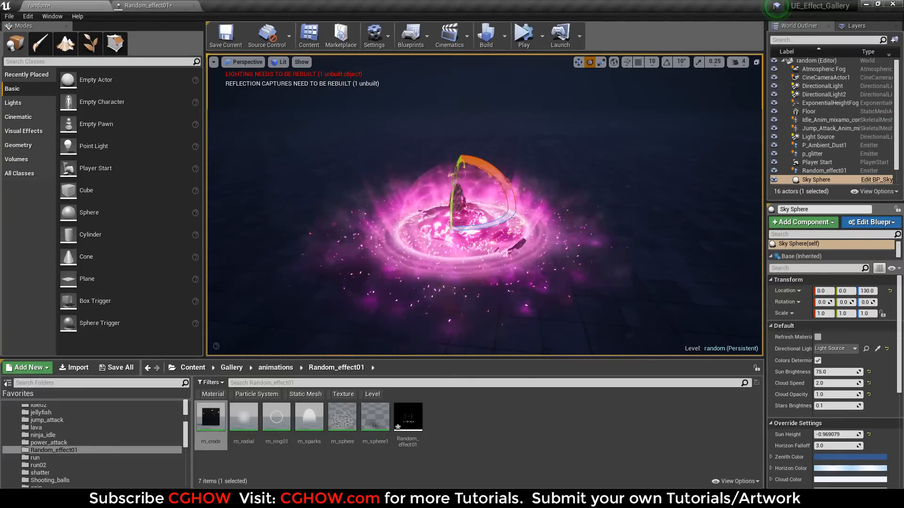
pyautogui.press('g')
pyautogui.press('g')
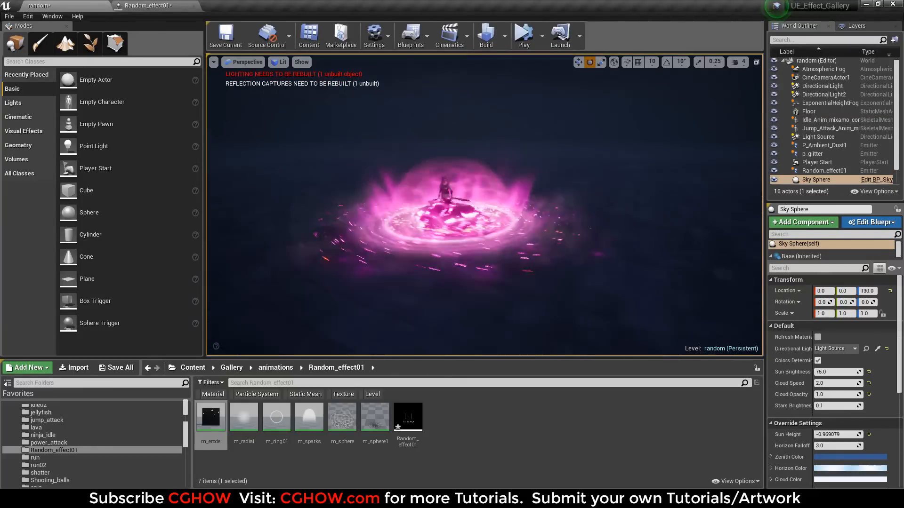
pyautogui.moveTo(357, 287)
pyautogui.keyDown('alt'); pyautogui.mouseDown()
pyautogui.moveTo(315, 327)
pyautogui.moveTo(344, 299)
pyautogui.mouseUp(); pyautogui.keyUp('alt')
pyautogui.press('F11')
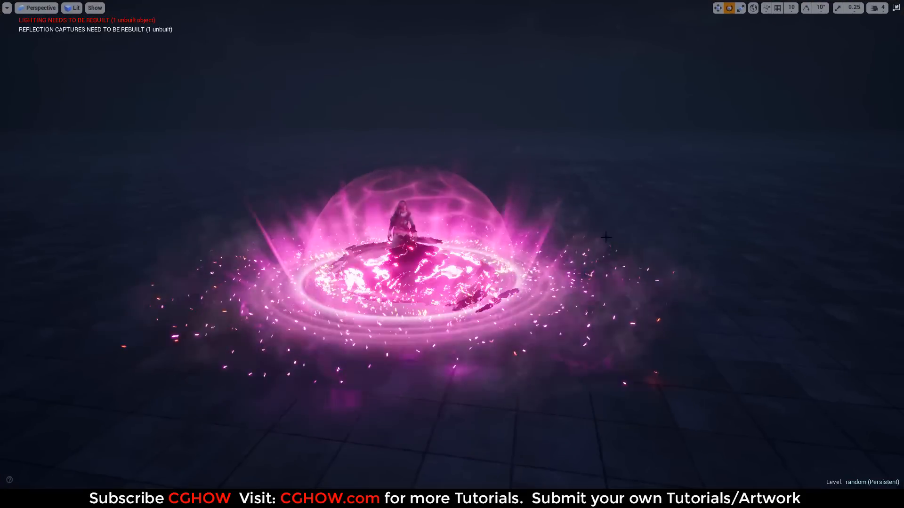
# Step: Examine the full-screen particle effect around the character from several angles, and leave the full-screen view
pyautogui.moveTo(485, 280); pyautogui.dragTo(472, 278, button='right')
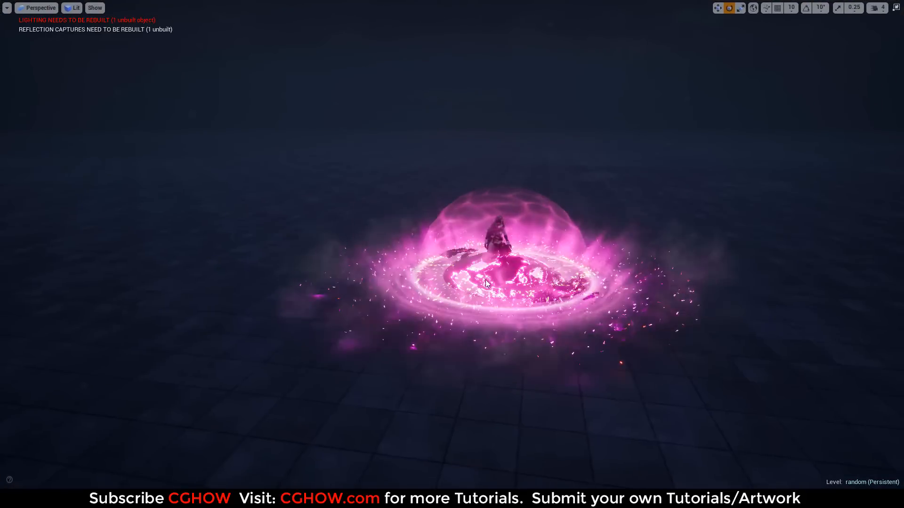
pyautogui.keyDown('alt'); pyautogui.moveTo(671, 321); pyautogui.dragTo(599, 317); pyautogui.keyUp('alt')
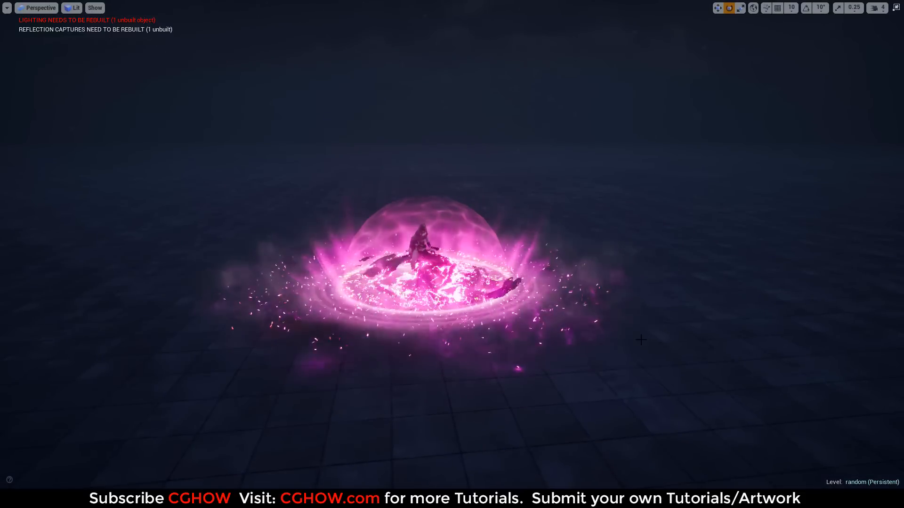
pyautogui.keyDown('alt'); pyautogui.moveTo(528, 359); pyautogui.dragTo(494, 345); pyautogui.keyUp('alt')
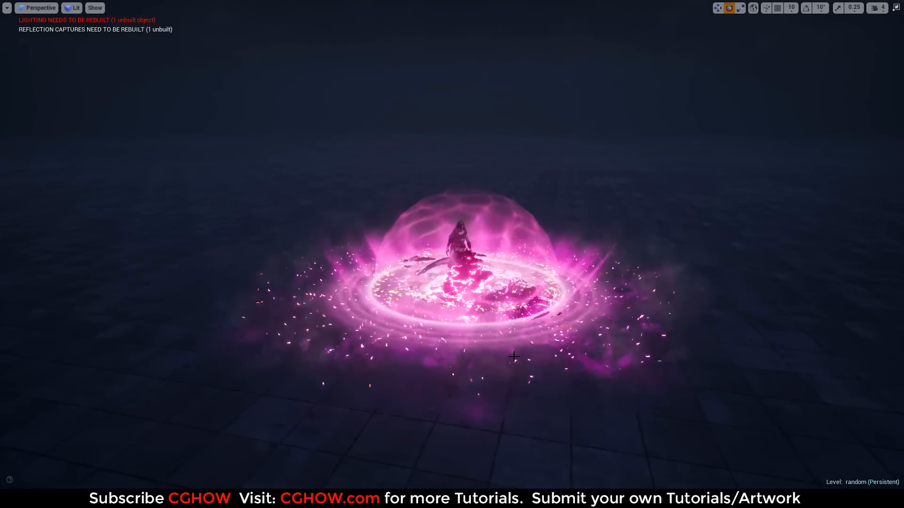
pyautogui.moveTo(530, 393)
pyautogui.keyDown('alt'); pyautogui.mouseDown()
pyautogui.moveTo(550, 410)
pyautogui.moveTo(537, 389)
pyautogui.mouseUp(); pyautogui.keyUp('alt')
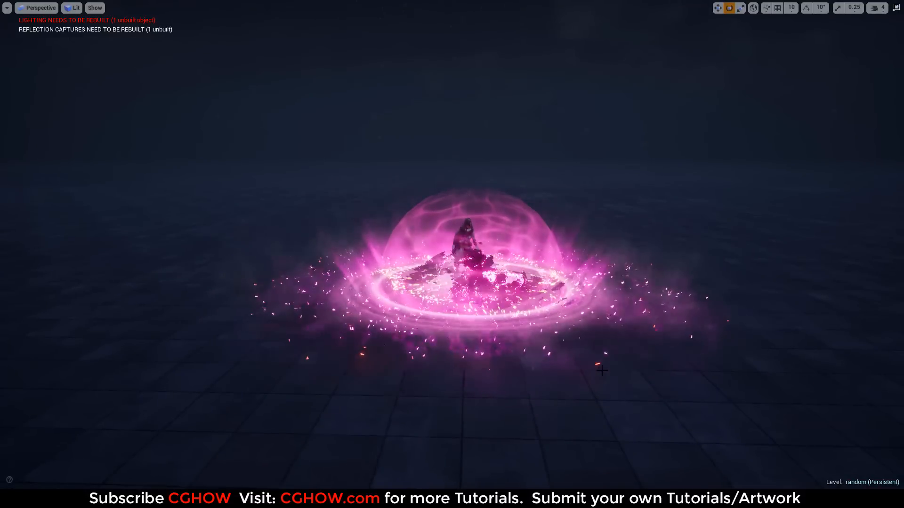
pyautogui.keyDown('alt'); pyautogui.moveTo(452, 264); pyautogui.dragTo(542, 256); pyautogui.keyUp('alt')
pyautogui.keyDown('alt'); pyautogui.moveTo(519, 374); pyautogui.dragTo(548, 374); pyautogui.keyUp('alt')
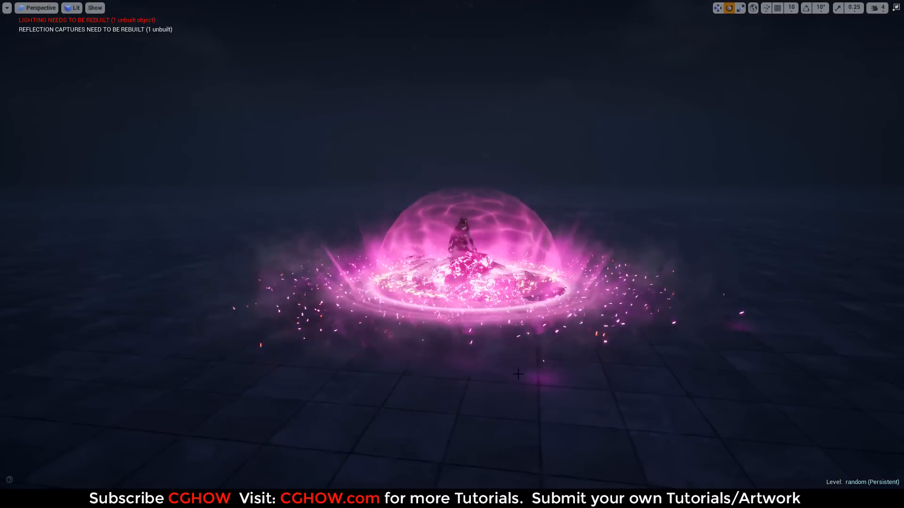
pyautogui.keyDown('alt'); pyautogui.moveTo(480, 366); pyautogui.dragTo(539, 363); pyautogui.keyUp('alt')
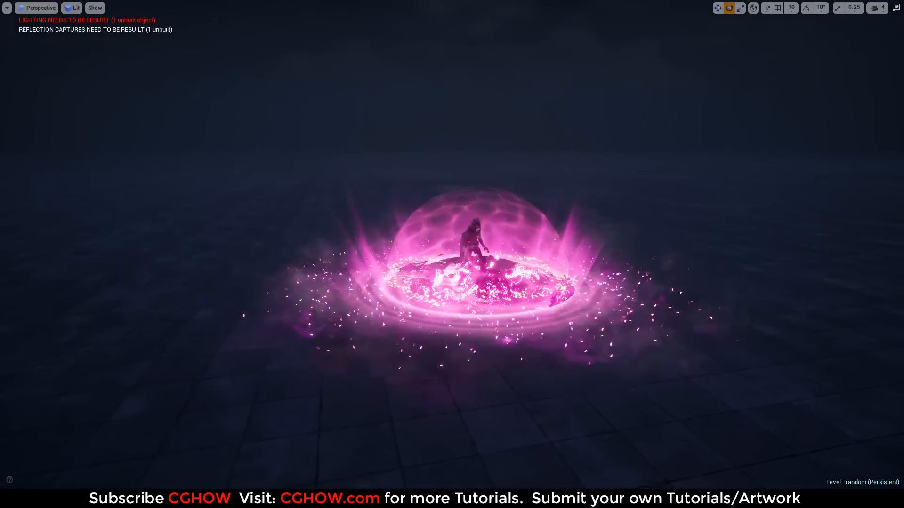
pyautogui.scroll(-2, 539, 363)
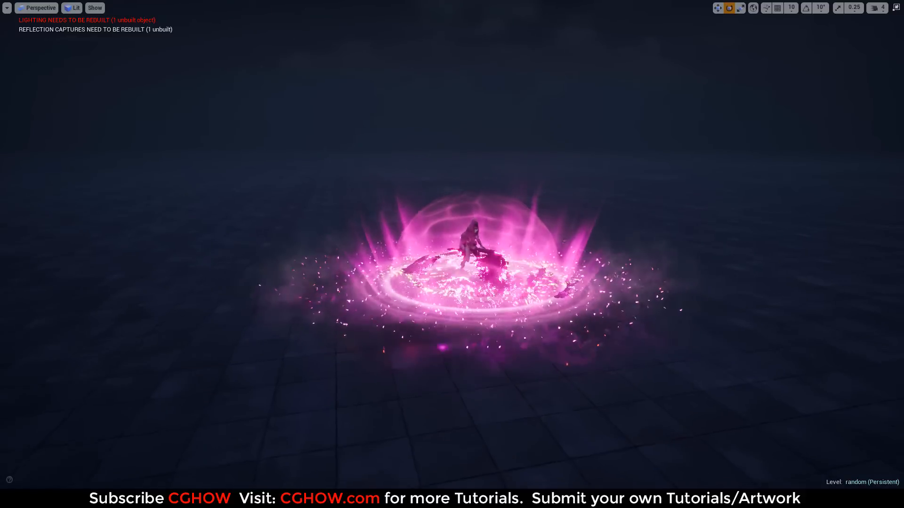
pyautogui.keyDown('alt'); pyautogui.moveTo(538, 363); pyautogui.dragTo(599, 361); pyautogui.keyUp('alt')
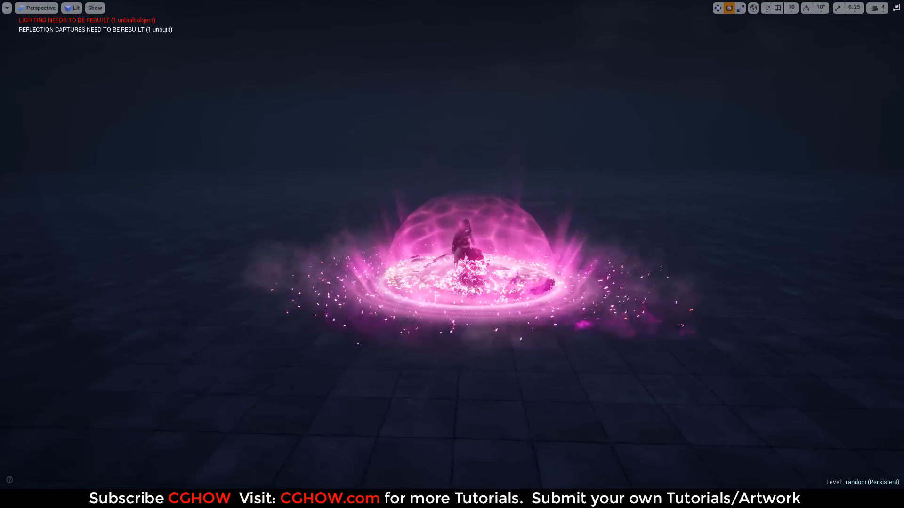
pyautogui.keyDown('alt'); pyautogui.moveTo(598, 361); pyautogui.dragTo(607, 360); pyautogui.keyUp('alt')
pyautogui.press('F11')
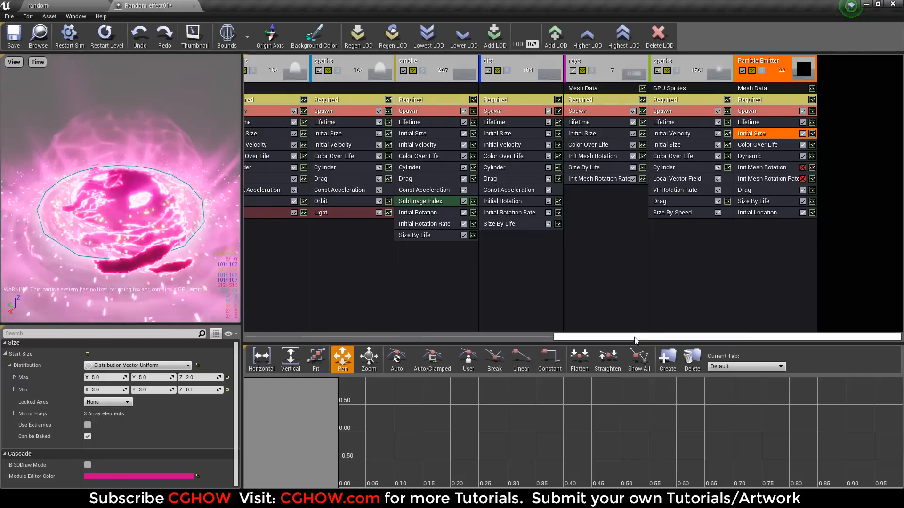
# Step: Raise the Light module's Brightness Over Life constant on the first sparks emitter with a light to about 225, and check the level
pyautogui.moveTo(634, 340); pyautogui.dragTo(504, 340)
pyautogui.click(499, 212)
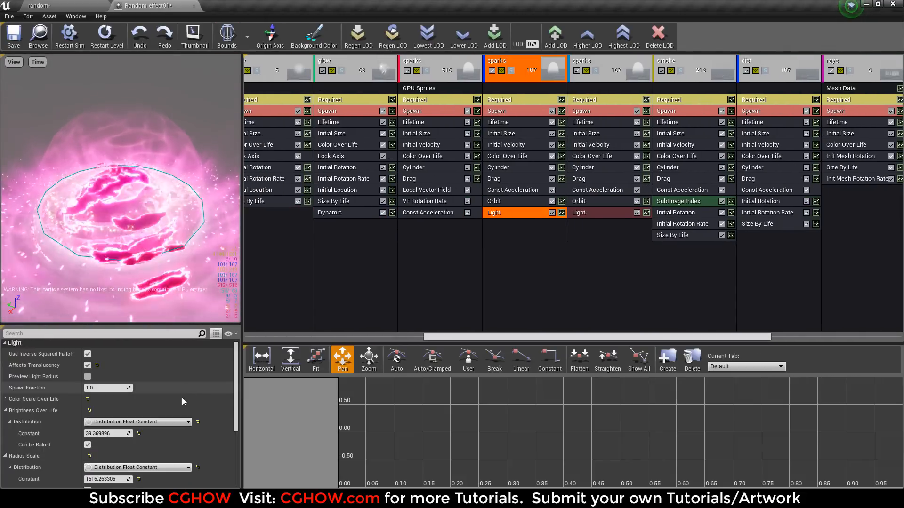
pyautogui.scroll(-7, 181, 398)
pyautogui.scroll(3, 134, 419)
pyautogui.moveTo(110, 378); pyautogui.dragTo(142, 378)
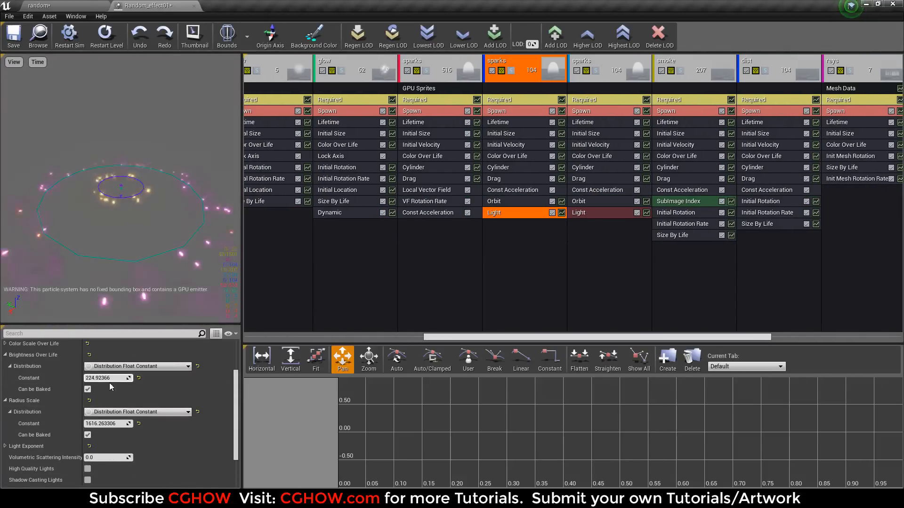
pyautogui.click(54, 5)
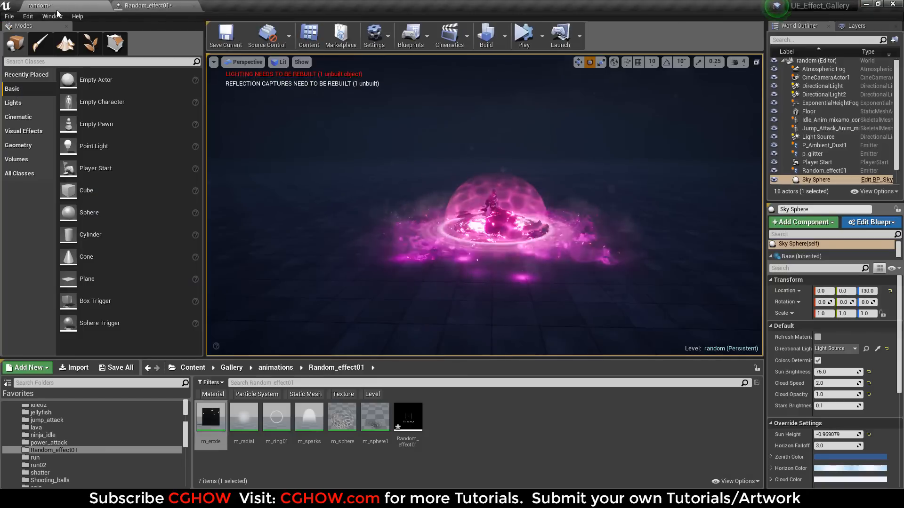
# Step: Raise the same Light module's Radius Scale constant to about 8405 and check the effect in the full-screen level view
pyautogui.click(134, 6)
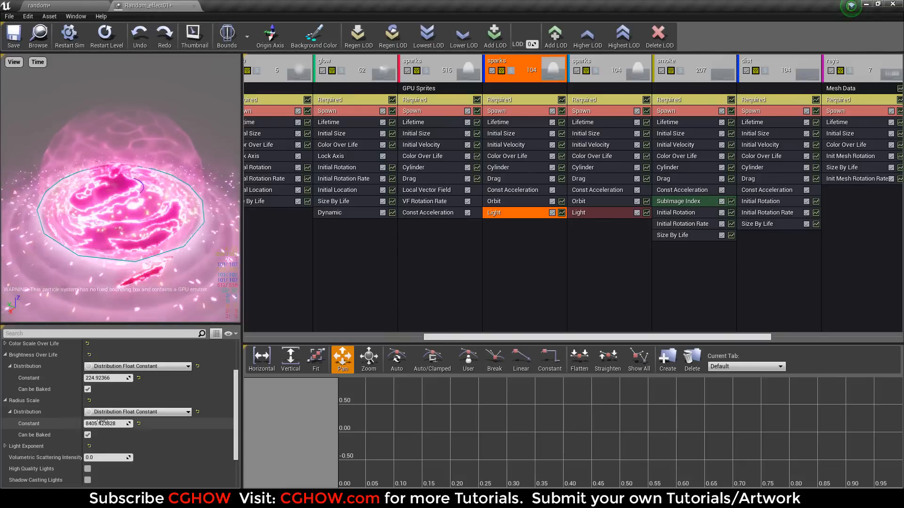
pyautogui.click(40, 5)
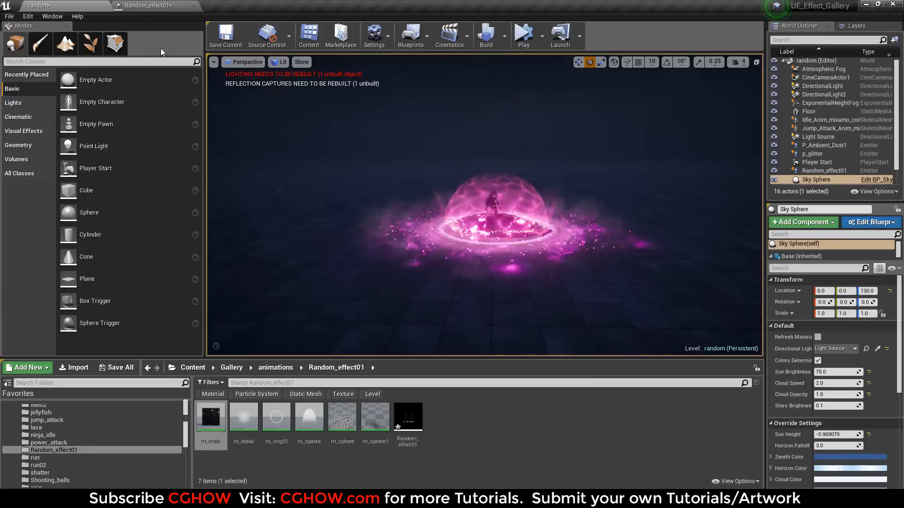
pyautogui.click(178, 5)
pyautogui.click(87, 5)
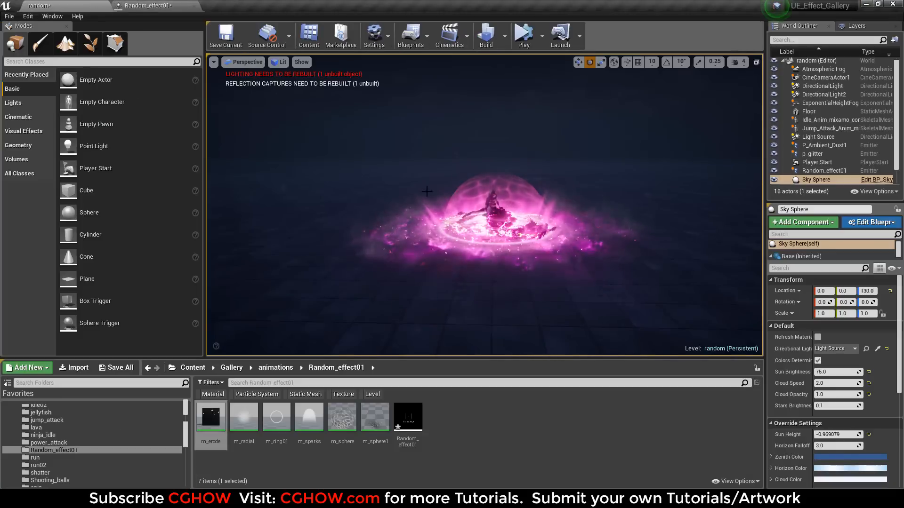
pyautogui.press('F11')
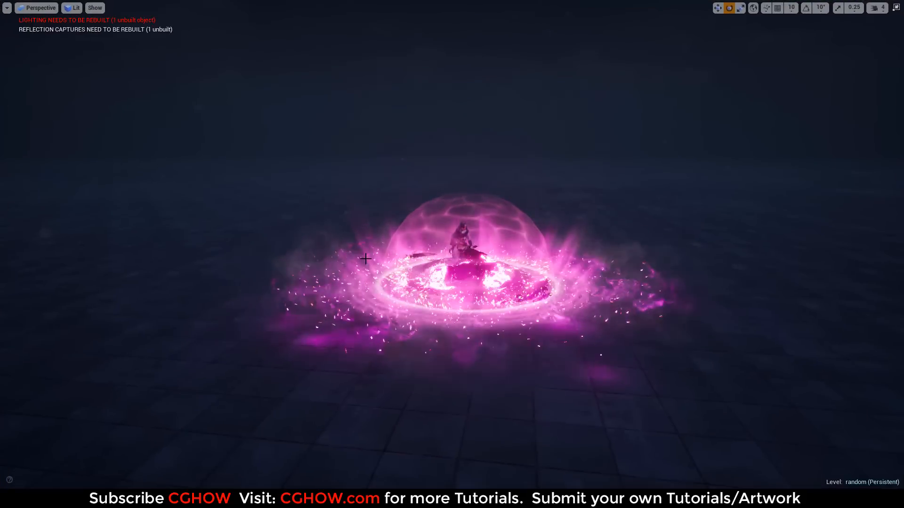
# Step: Examine the sparks' light on the ground around the character from higher and lower angles, and leave the full-screen view
pyautogui.keyDown('alt'); pyautogui.moveTo(312, 292); pyautogui.dragTo(358, 325); pyautogui.keyUp('alt')
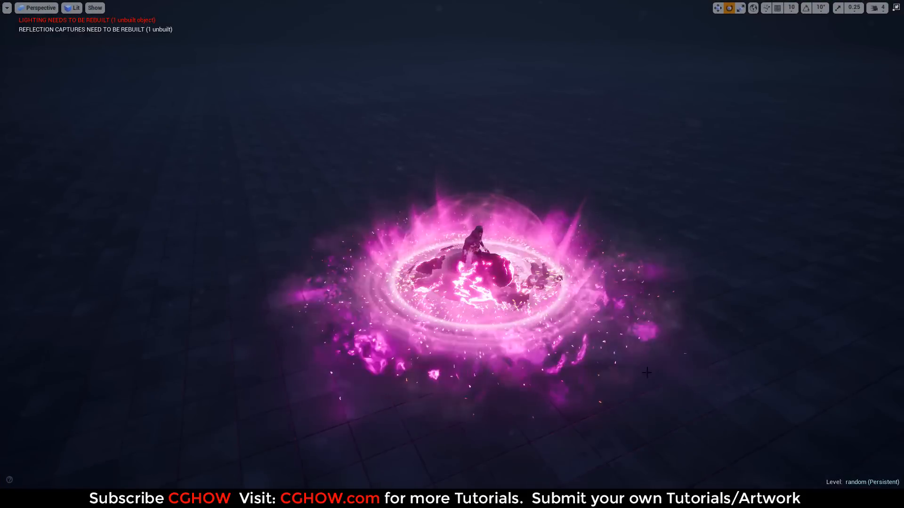
pyautogui.keyDown('alt'); pyautogui.moveTo(646, 372); pyautogui.dragTo(565, 349); pyautogui.keyUp('alt')
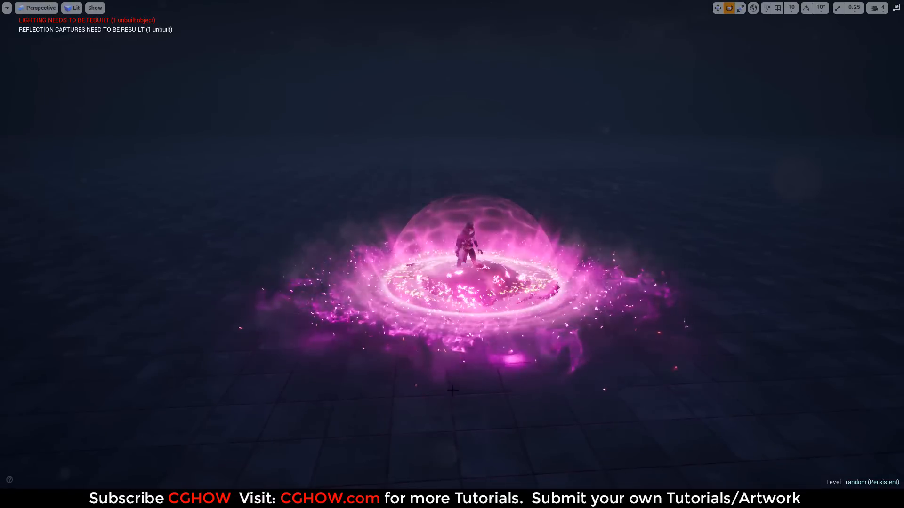
pyautogui.keyDown('alt'); pyautogui.moveTo(452, 391); pyautogui.dragTo(454, 414); pyautogui.keyUp('alt')
pyautogui.keyDown('alt'); pyautogui.moveTo(455, 283); pyautogui.dragTo(483, 251); pyautogui.keyUp('alt')
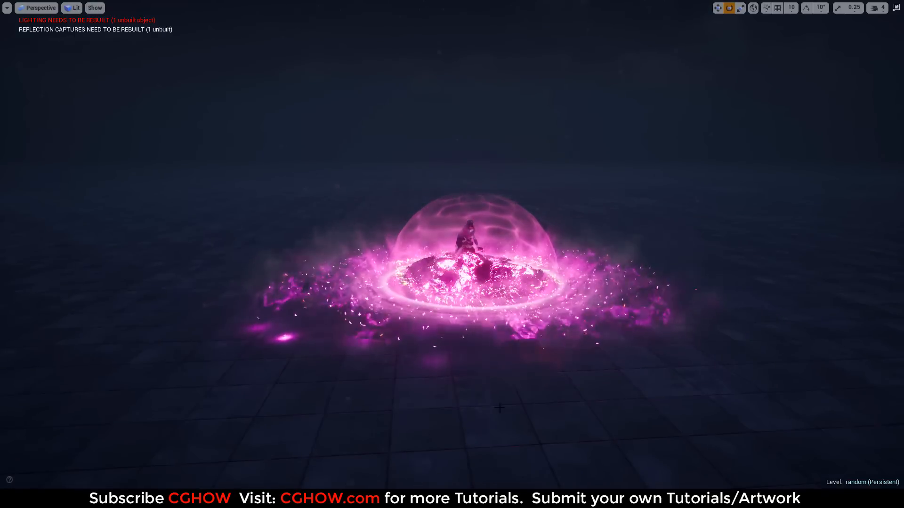
pyautogui.keyDown('alt'); pyautogui.moveTo(419, 387); pyautogui.dragTo(377, 388); pyautogui.keyUp('alt')
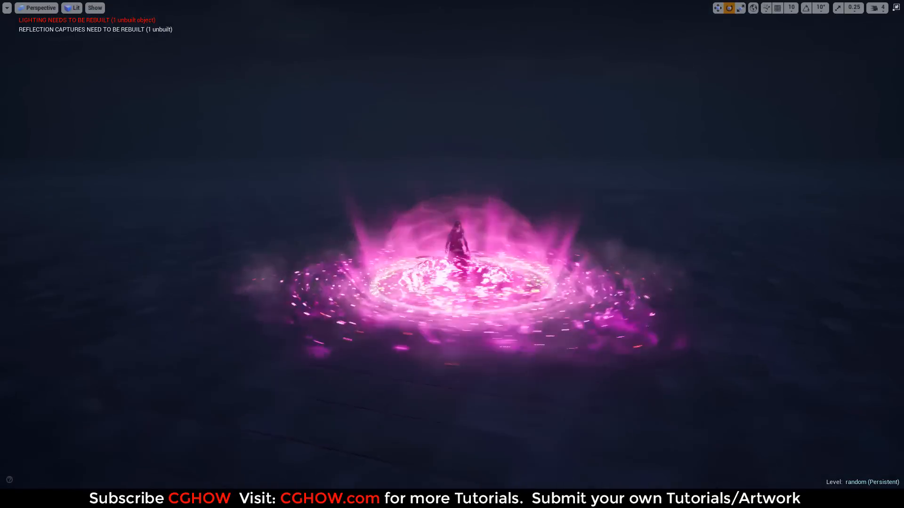
pyautogui.press('F11')
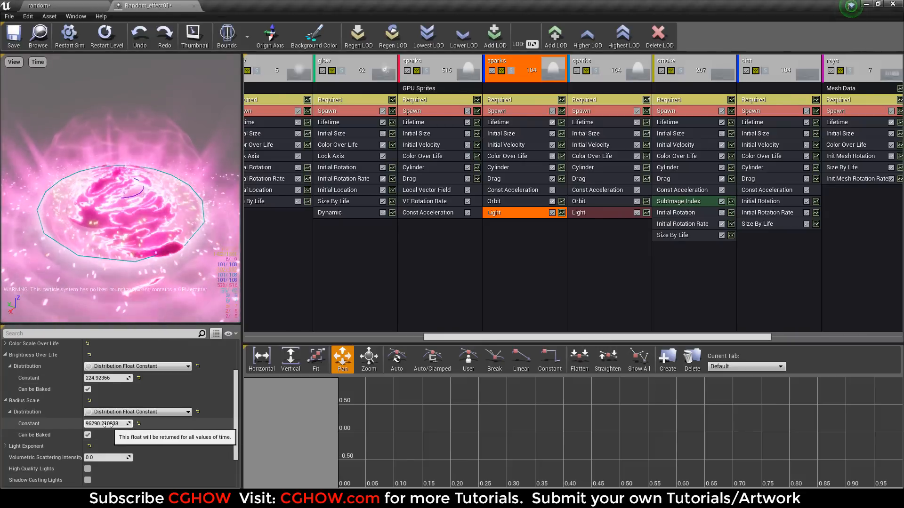
# Step: Set the first sparks Light module's Radius Scale constant to about 26582 and its Brightness Over Life constant to about 47.6, and check the level
pyautogui.moveTo(107, 424); pyautogui.dragTo(89, 424)
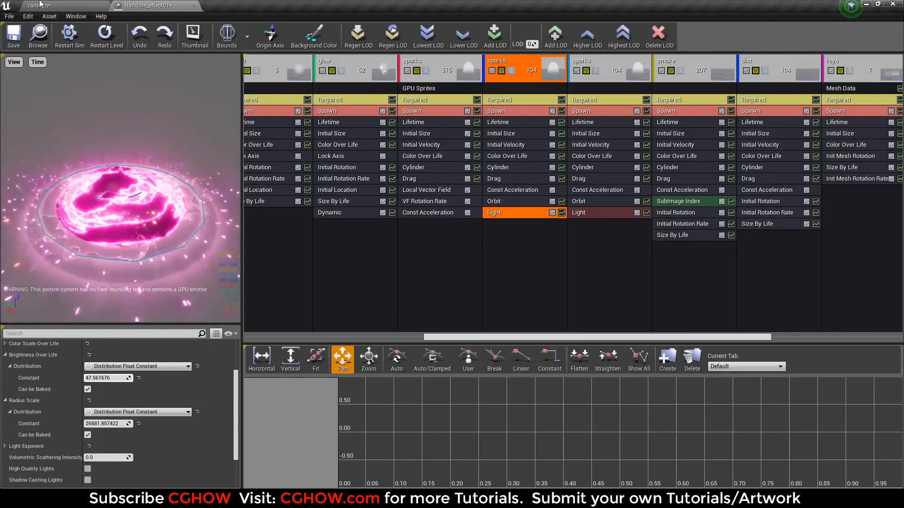
pyautogui.click(49, 5)
pyautogui.click(146, 5)
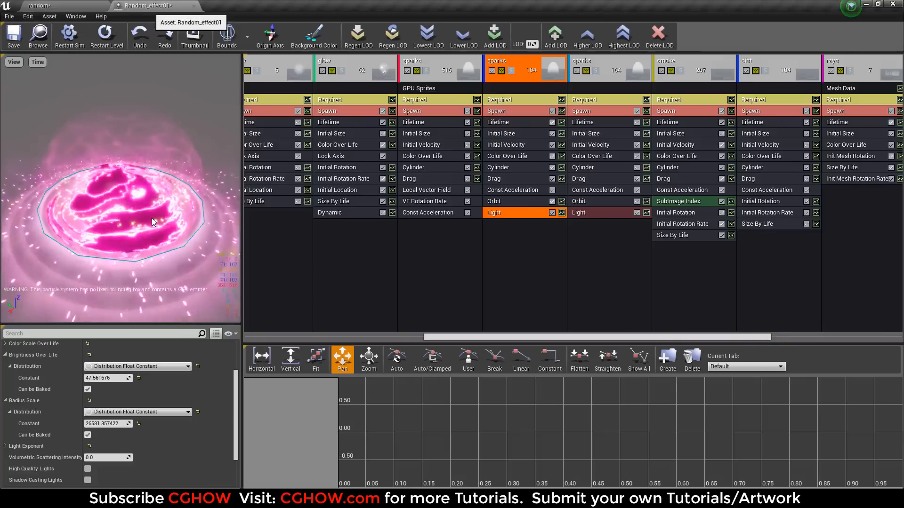
pyautogui.click(48, 6)
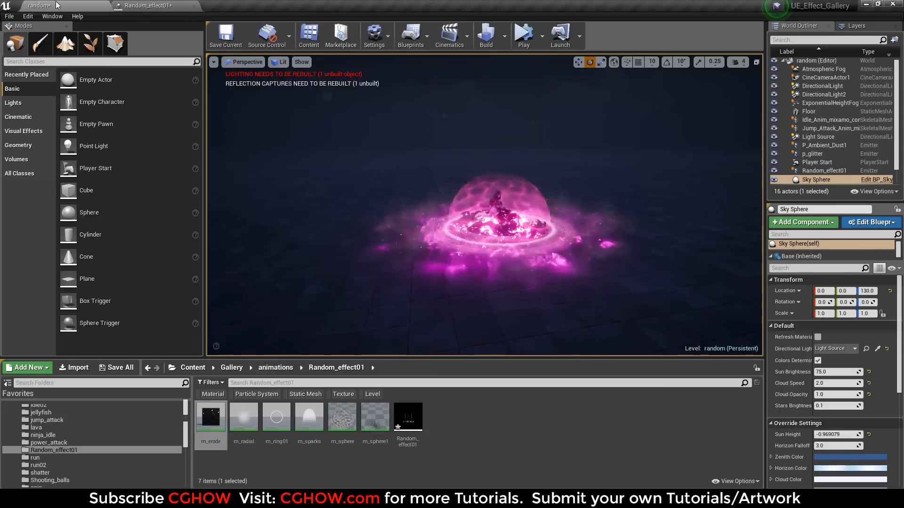
# Step: Try a Brightness Over Life constant of about 119 on the same Light module, settle on about 69.6, and compare the effect in the level
pyautogui.click(132, 5)
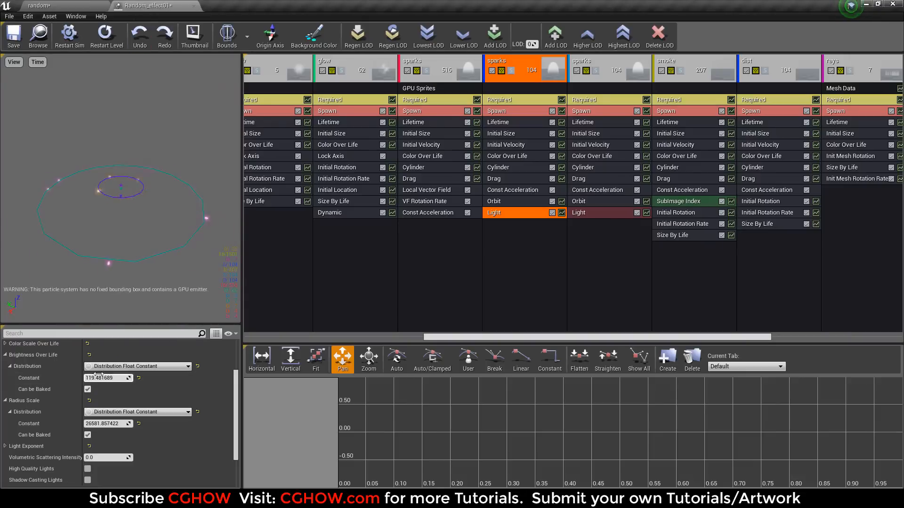
pyautogui.click(47, 5)
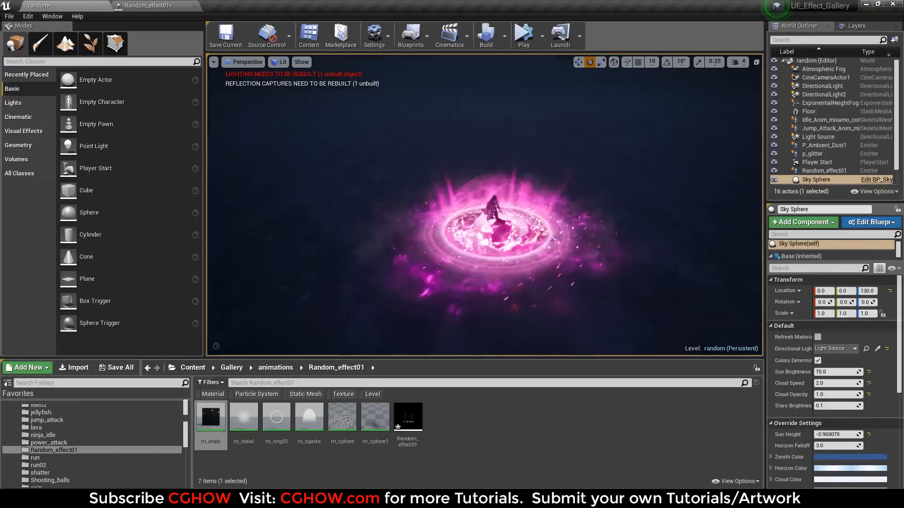
pyautogui.click(146, 5)
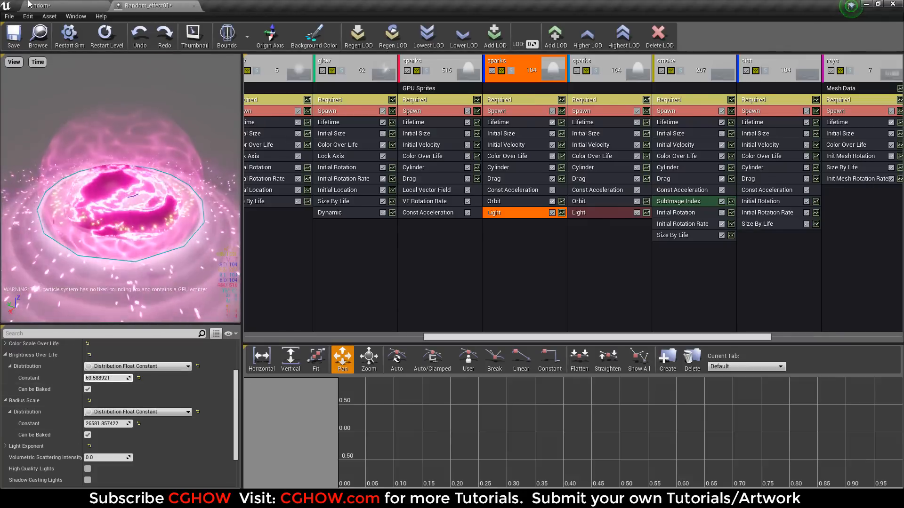
pyautogui.click(47, 5)
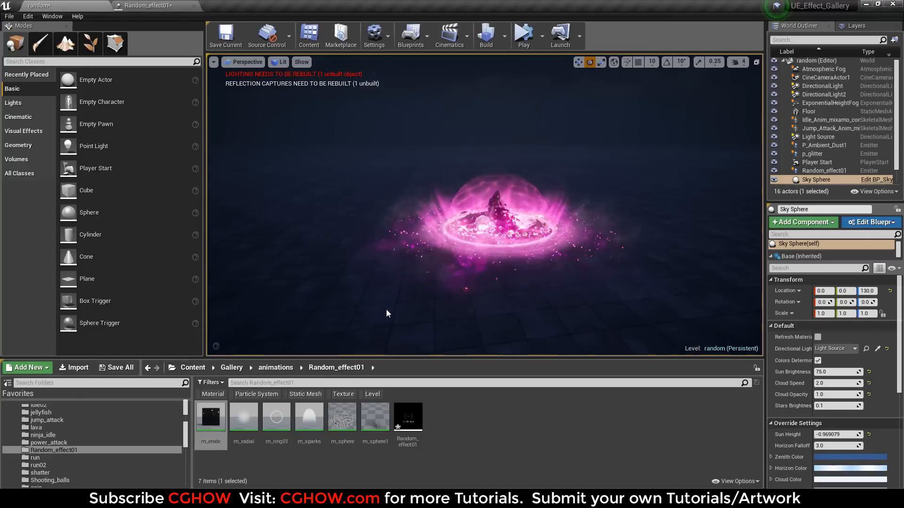
# Step: Inspect the tuned effect in a full-screen viewport from ground level, from directly above and from the side
pyautogui.press('F11')
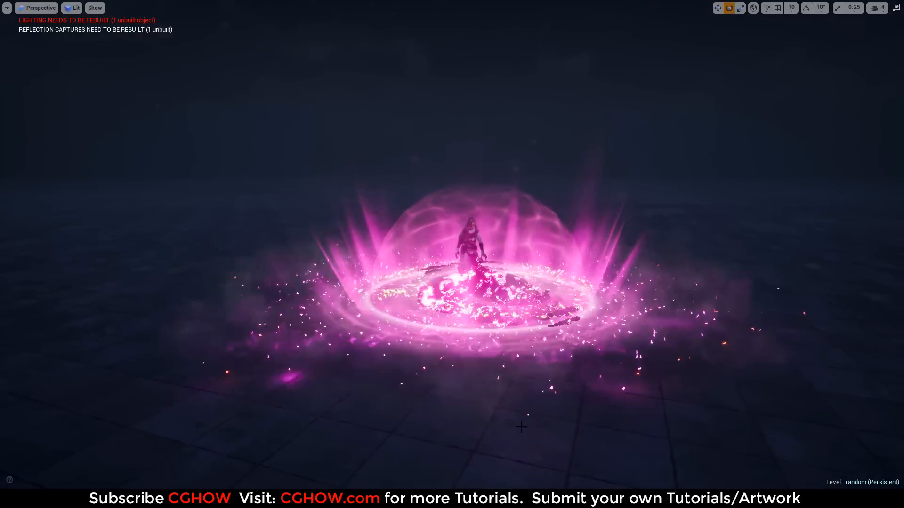
pyautogui.moveTo(502, 430); pyautogui.dragTo(524, 428, button='right')
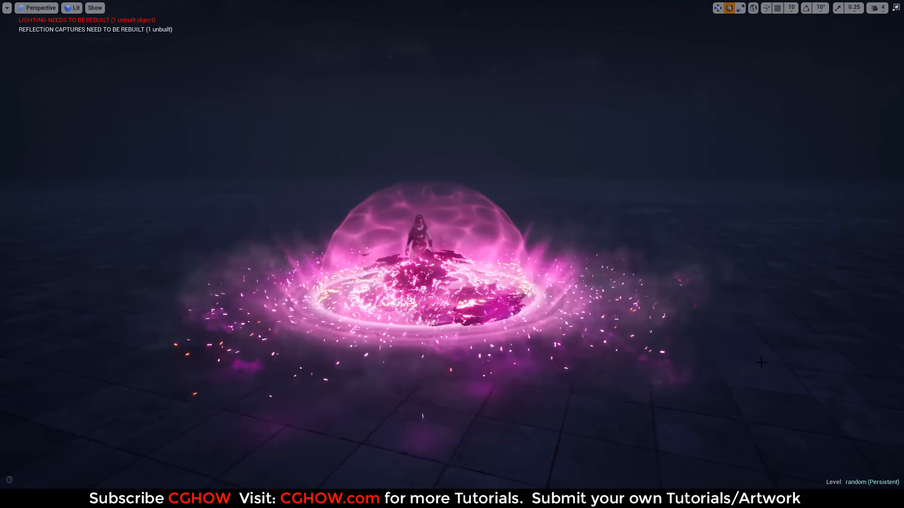
pyautogui.keyDown('alt'); pyautogui.moveTo(678, 365); pyautogui.dragTo(682, 463); pyautogui.keyUp('alt')
pyautogui.keyDown('alt'); pyautogui.moveTo(699, 346); pyautogui.dragTo(621, 347); pyautogui.keyUp('alt')
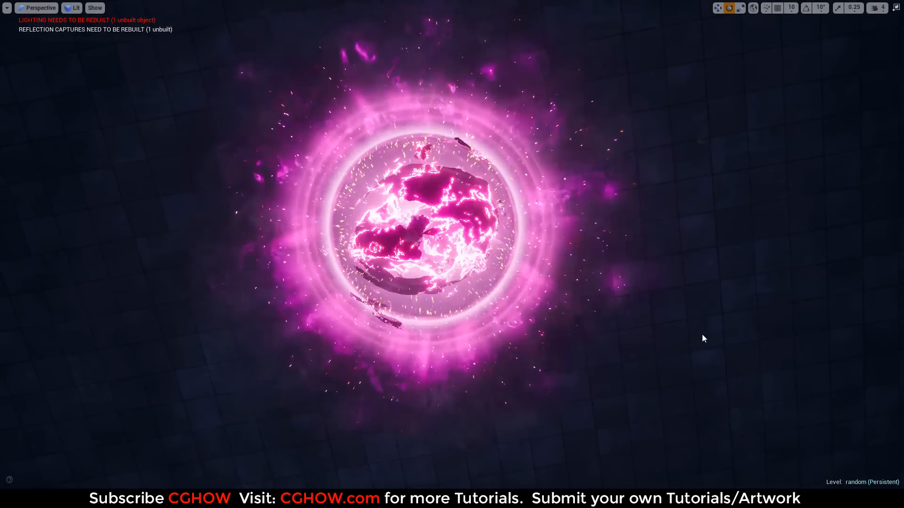
pyautogui.keyDown('alt'); pyautogui.moveTo(702, 339); pyautogui.dragTo(696, 325); pyautogui.keyUp('alt')
pyautogui.moveTo(696, 325); pyautogui.dragTo(694, 319, button='right')
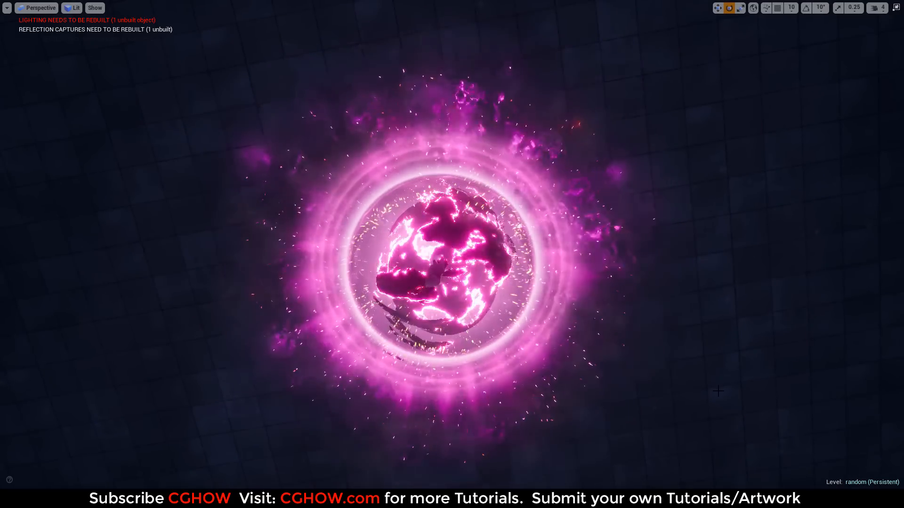
pyautogui.keyDown('alt'); pyautogui.moveTo(715, 412); pyautogui.dragTo(702, 291); pyautogui.keyUp('alt')
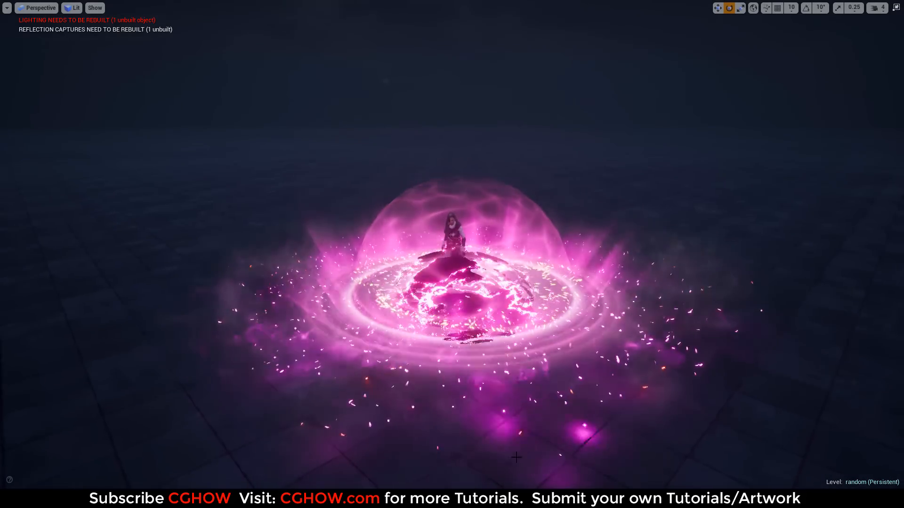
pyautogui.keyDown('alt'); pyautogui.moveTo(701, 292); pyautogui.dragTo(666, 281); pyautogui.keyUp('alt')
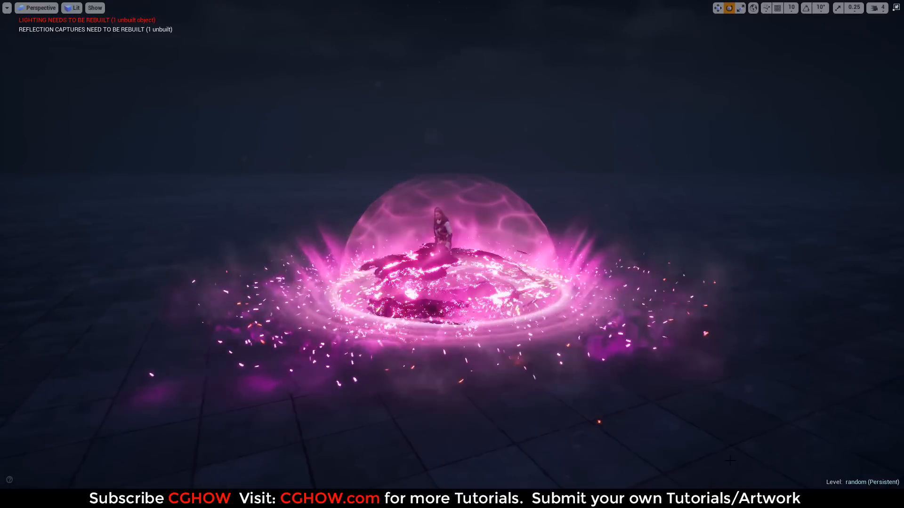